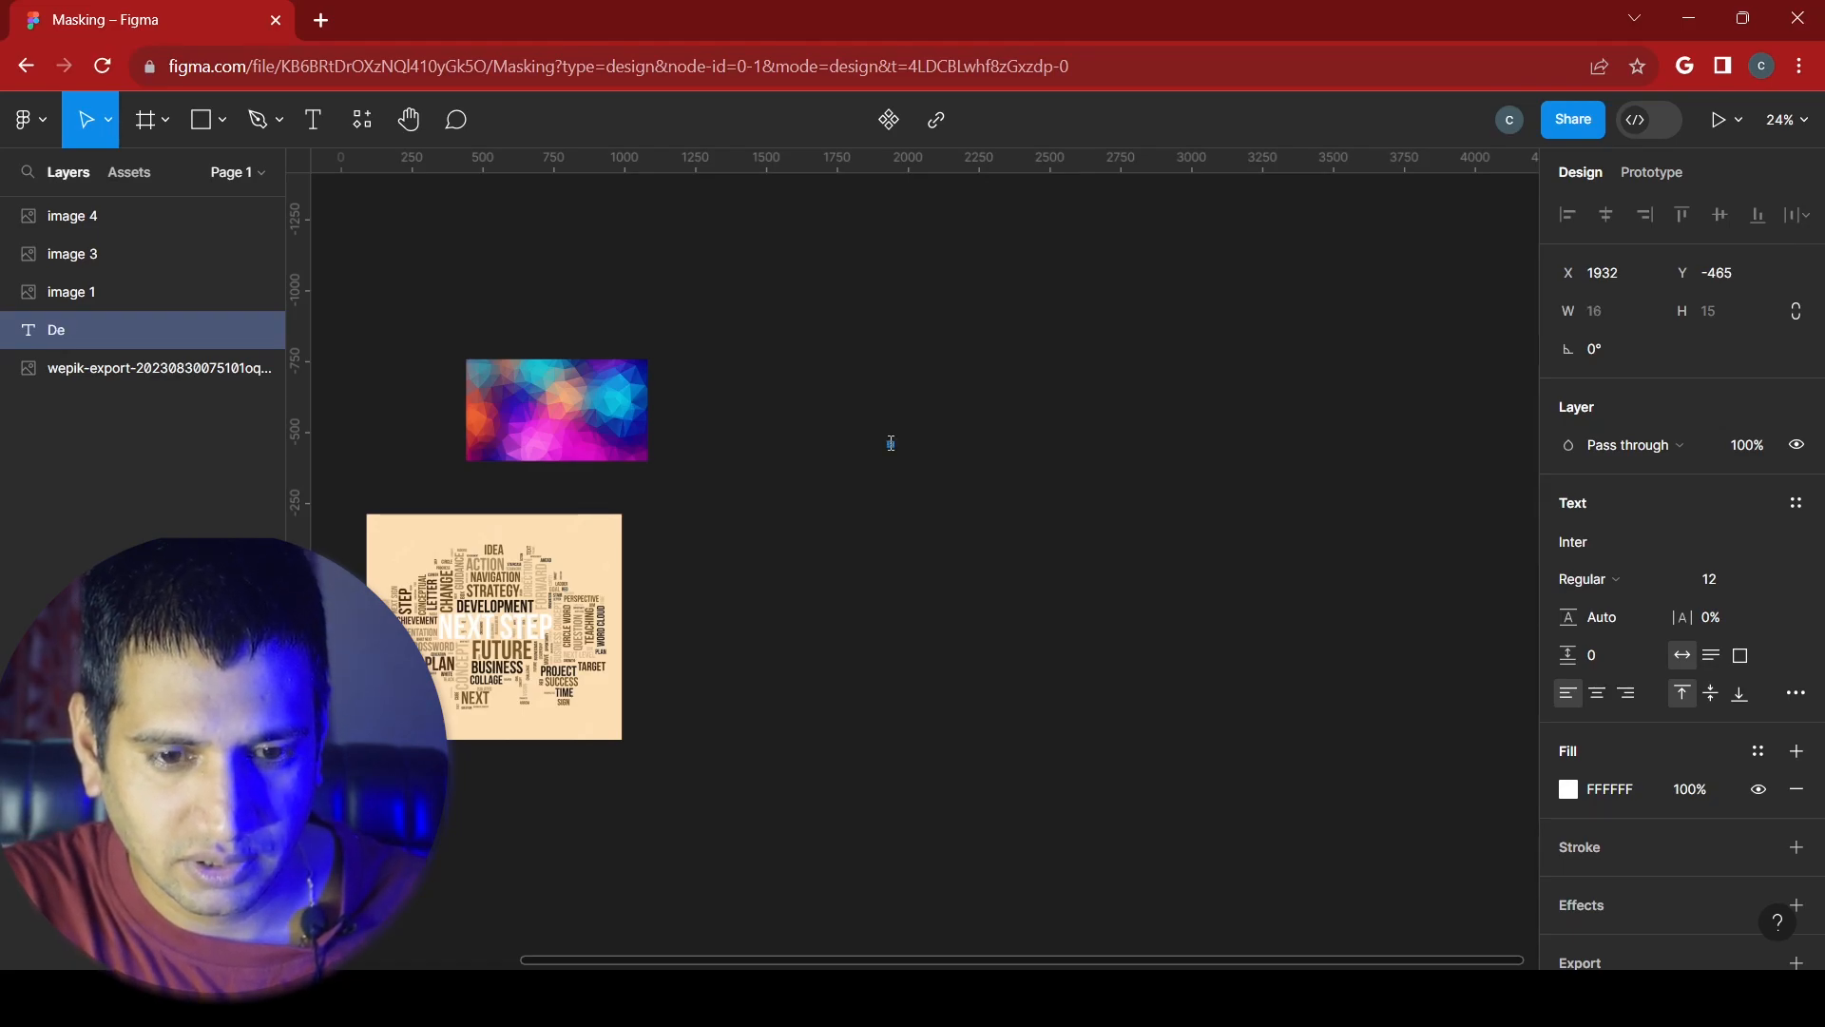
# - Finish the new text layer so that it reads only "Depth", removing the extra words "of the"
pyautogui.scroll(10, 891, 443)
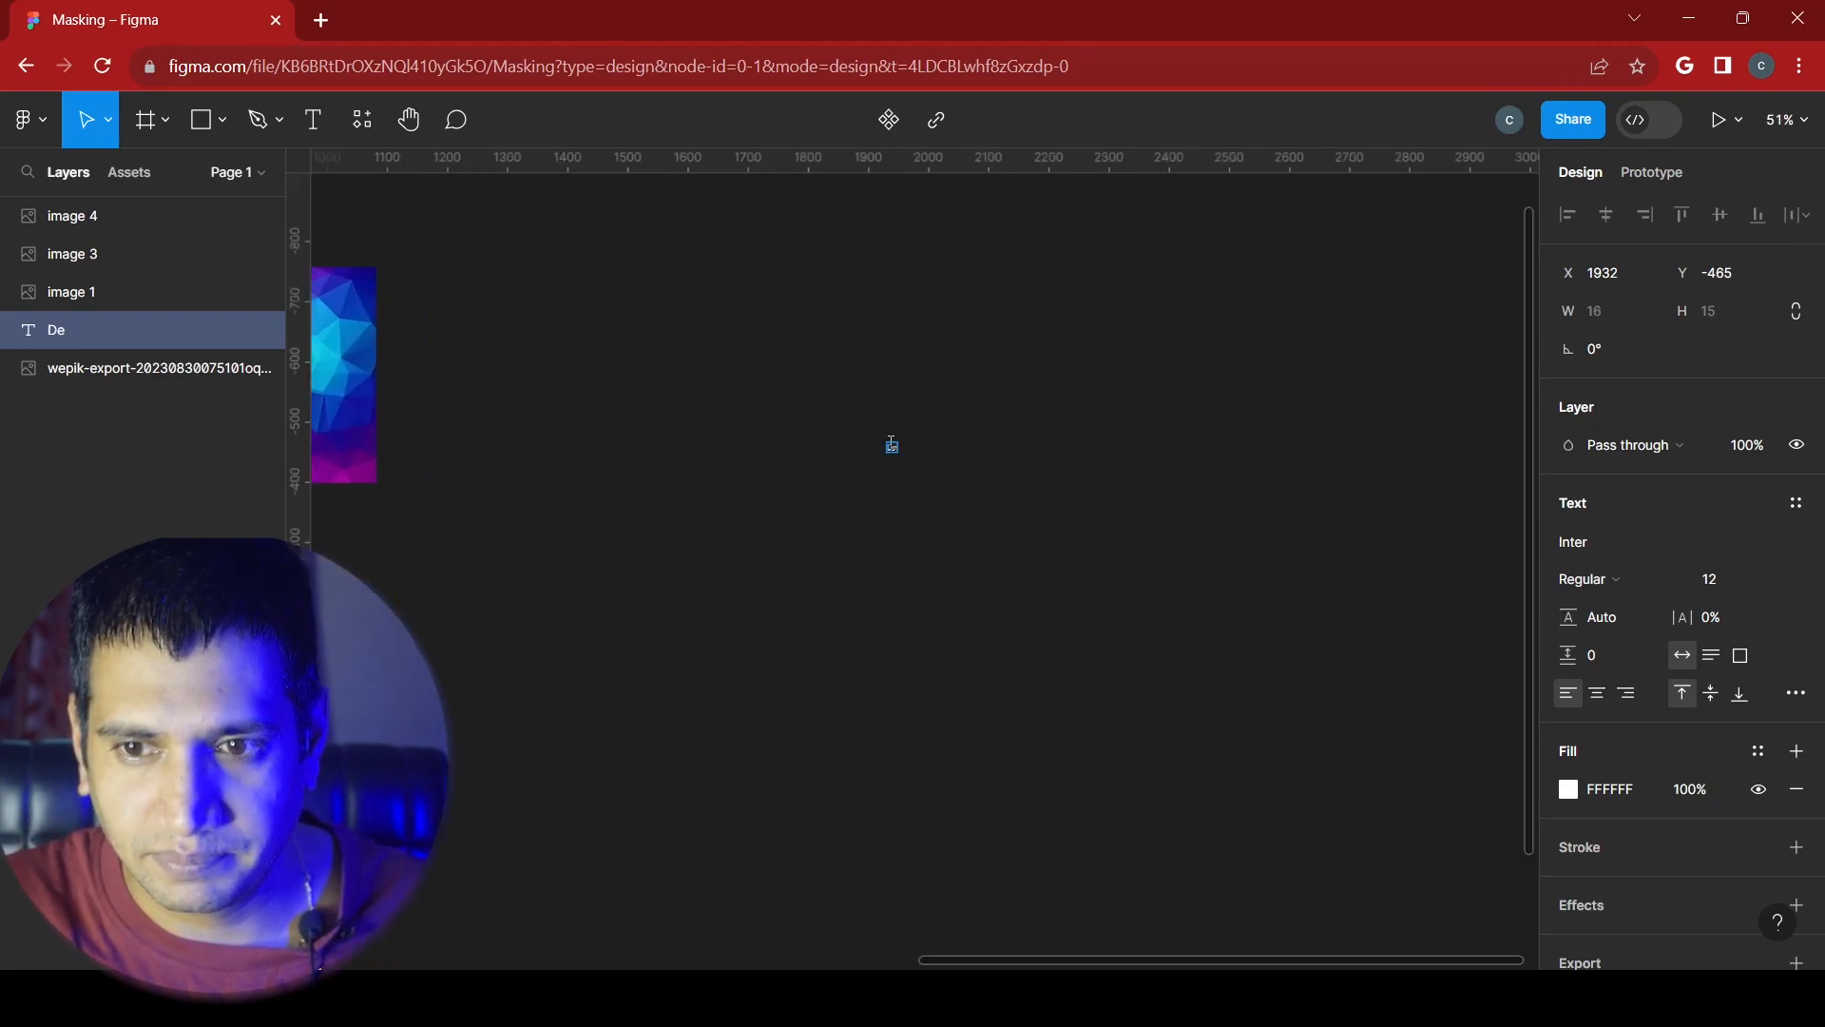
pyautogui.scroll(3, 890, 443)
pyautogui.scroll(-2, 930, 490)
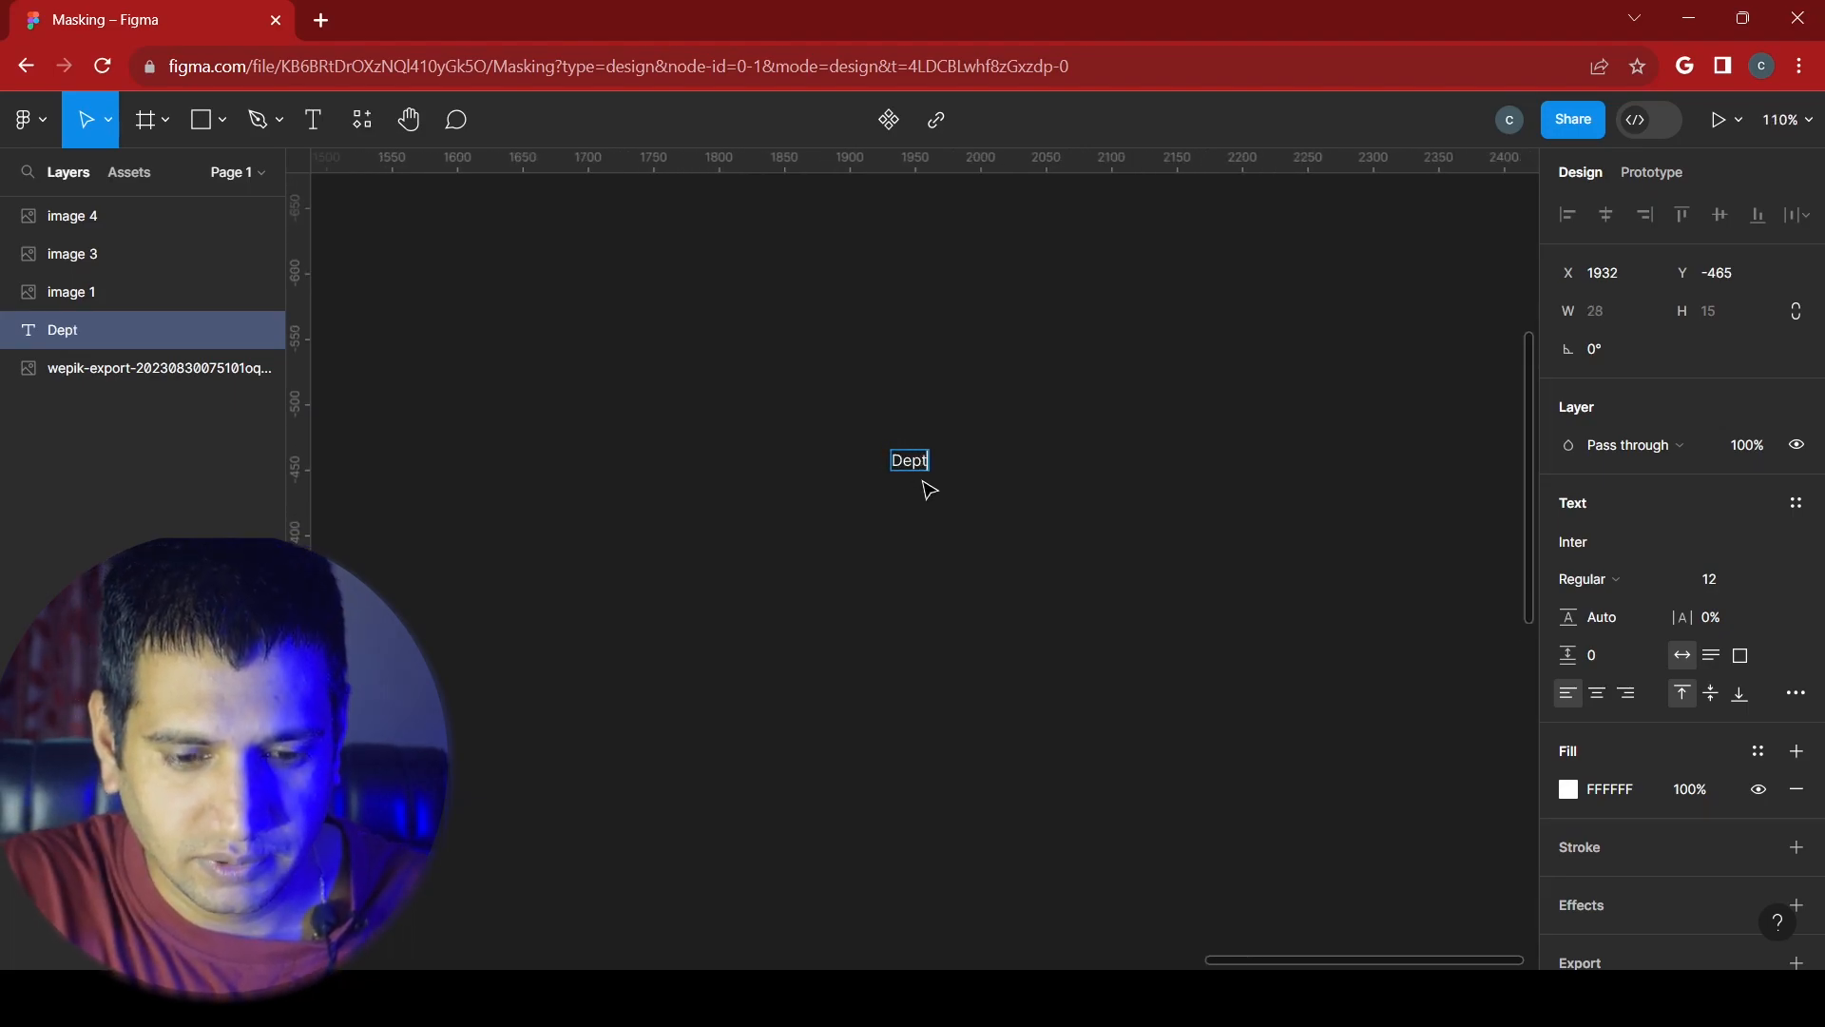
pyautogui.press('Return')
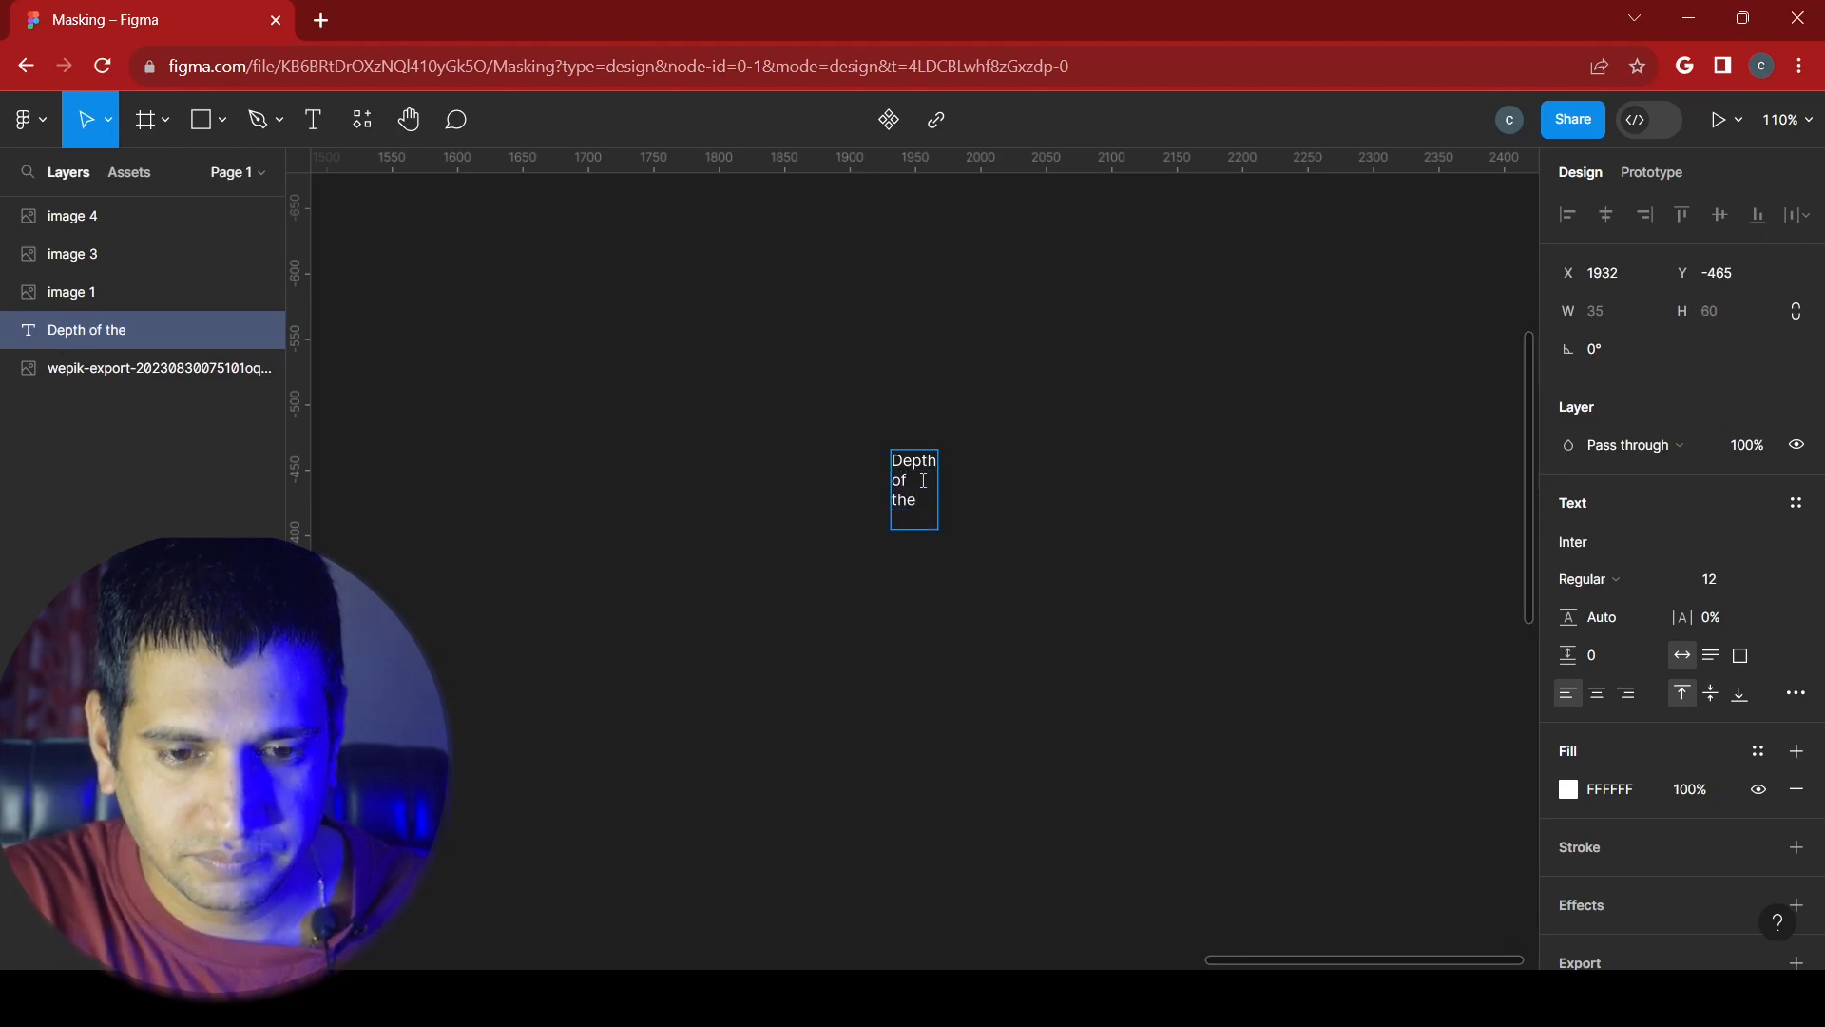
pyautogui.press('BackSpace')
pyautogui.press('BackSpace')
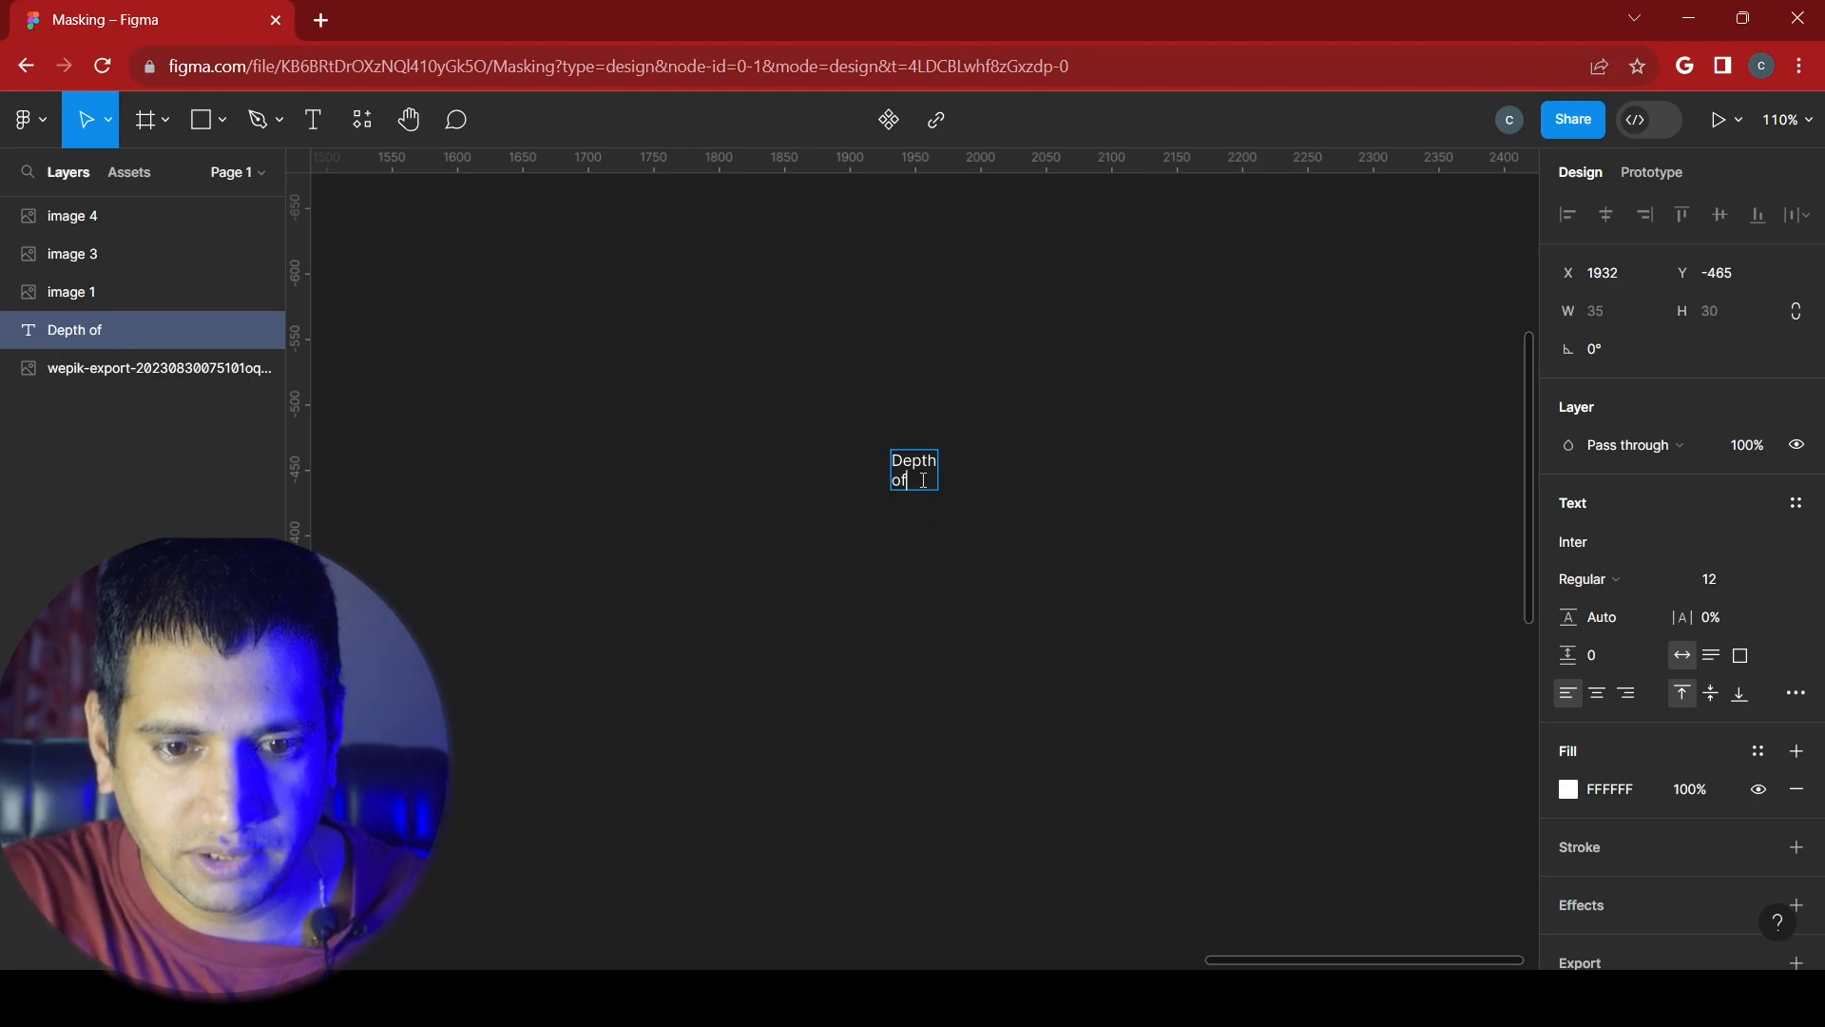
pyautogui.press('BackSpace')
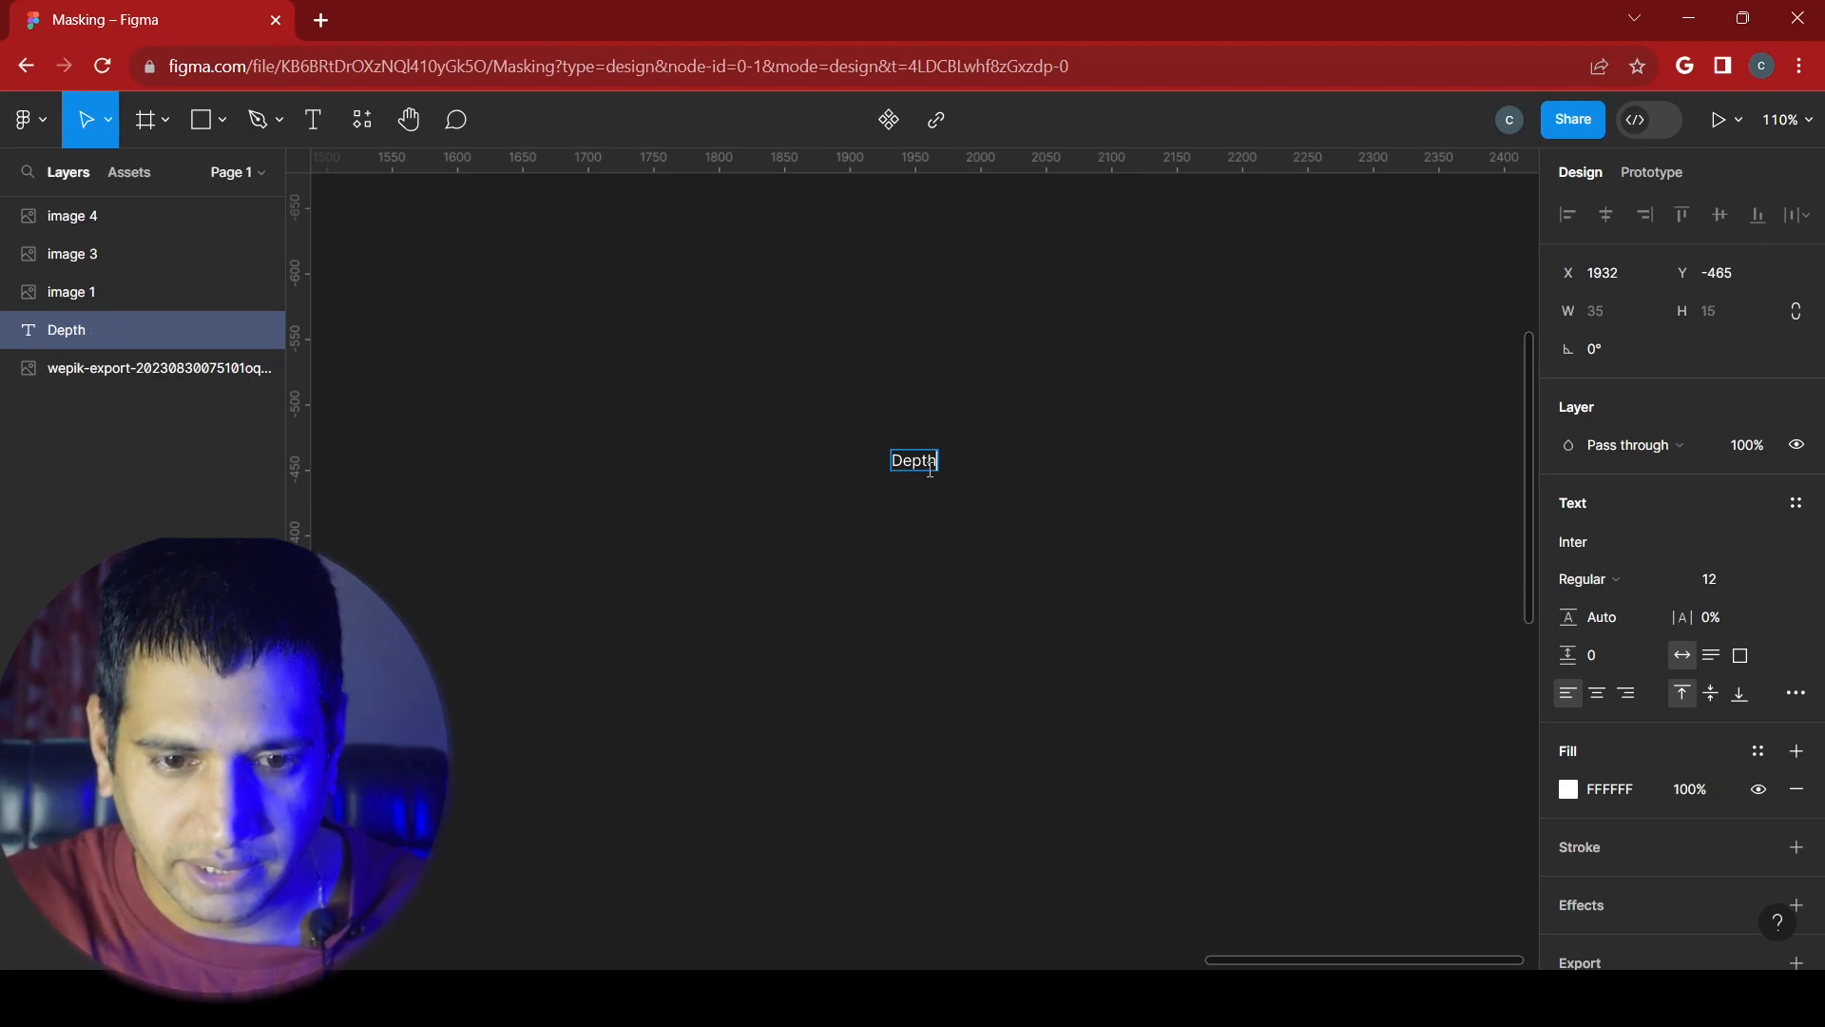
pyautogui.press('Escape')
pyautogui.press('Escape')
# - Add a separate text layer reading "of the" just below "Depth"
pyautogui.press('t')
pyautogui.click(899, 521)
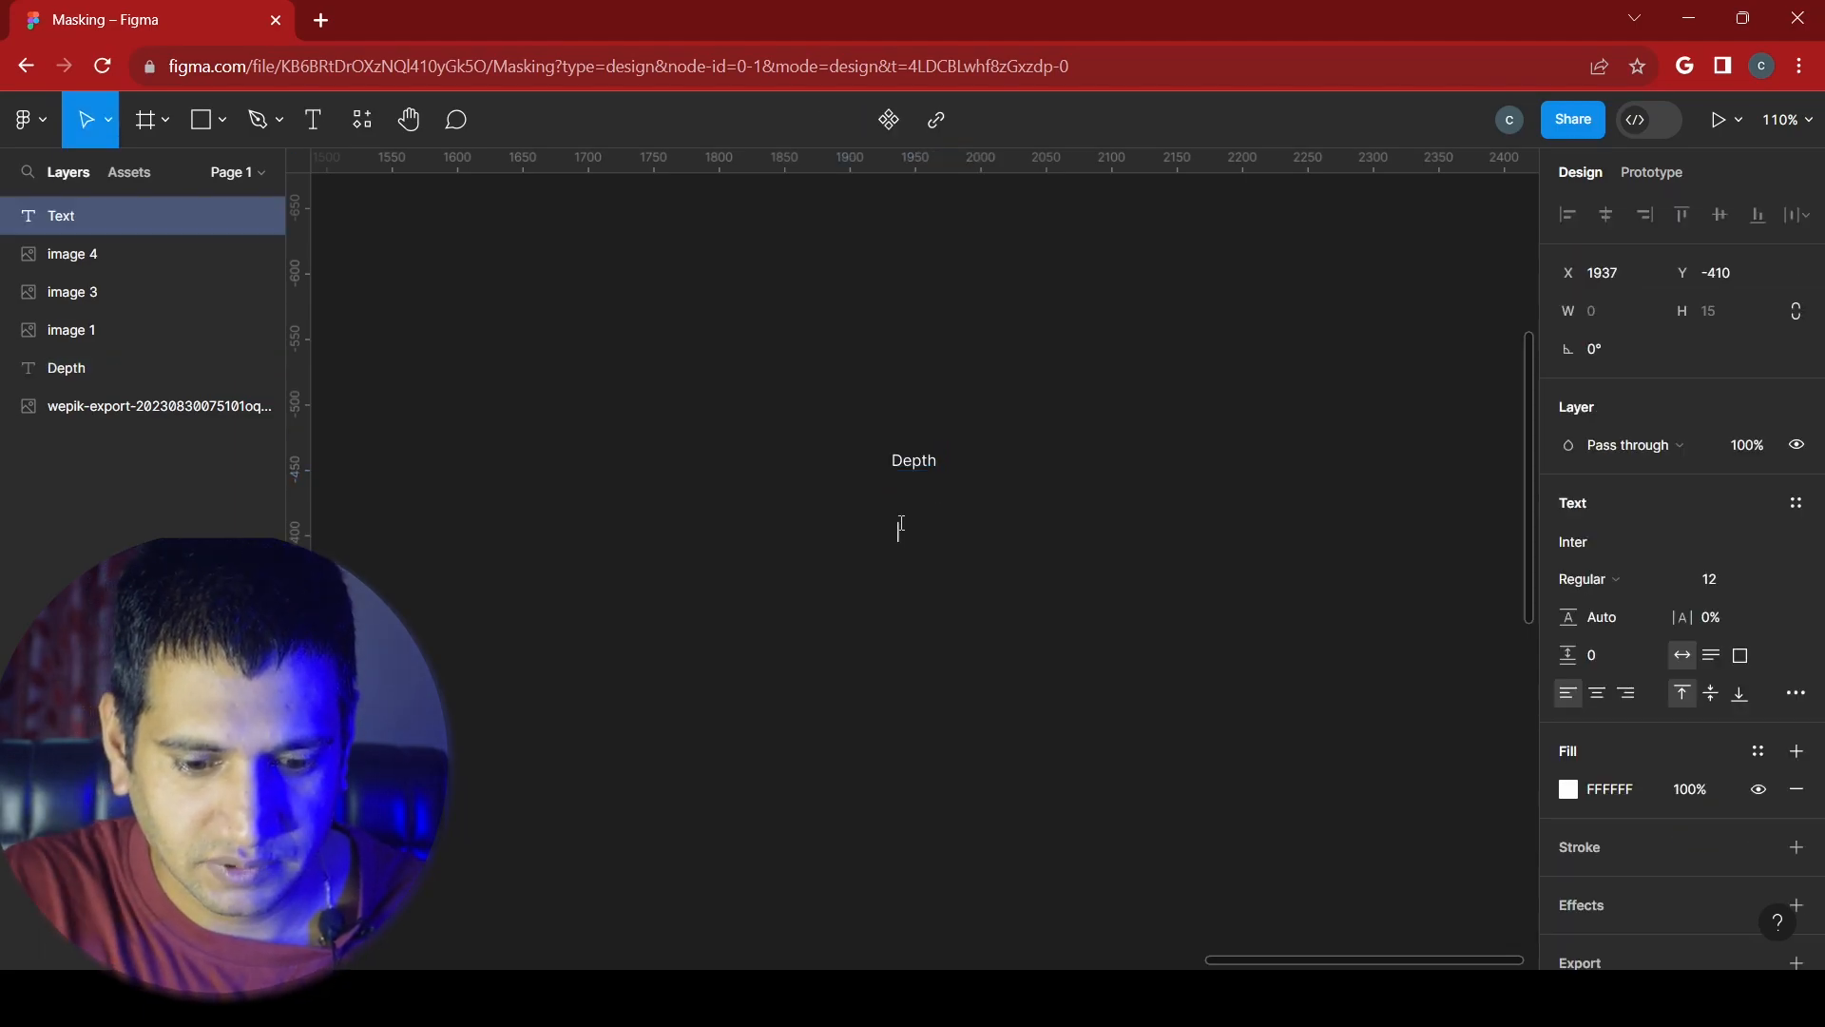
pyautogui.write('of th')
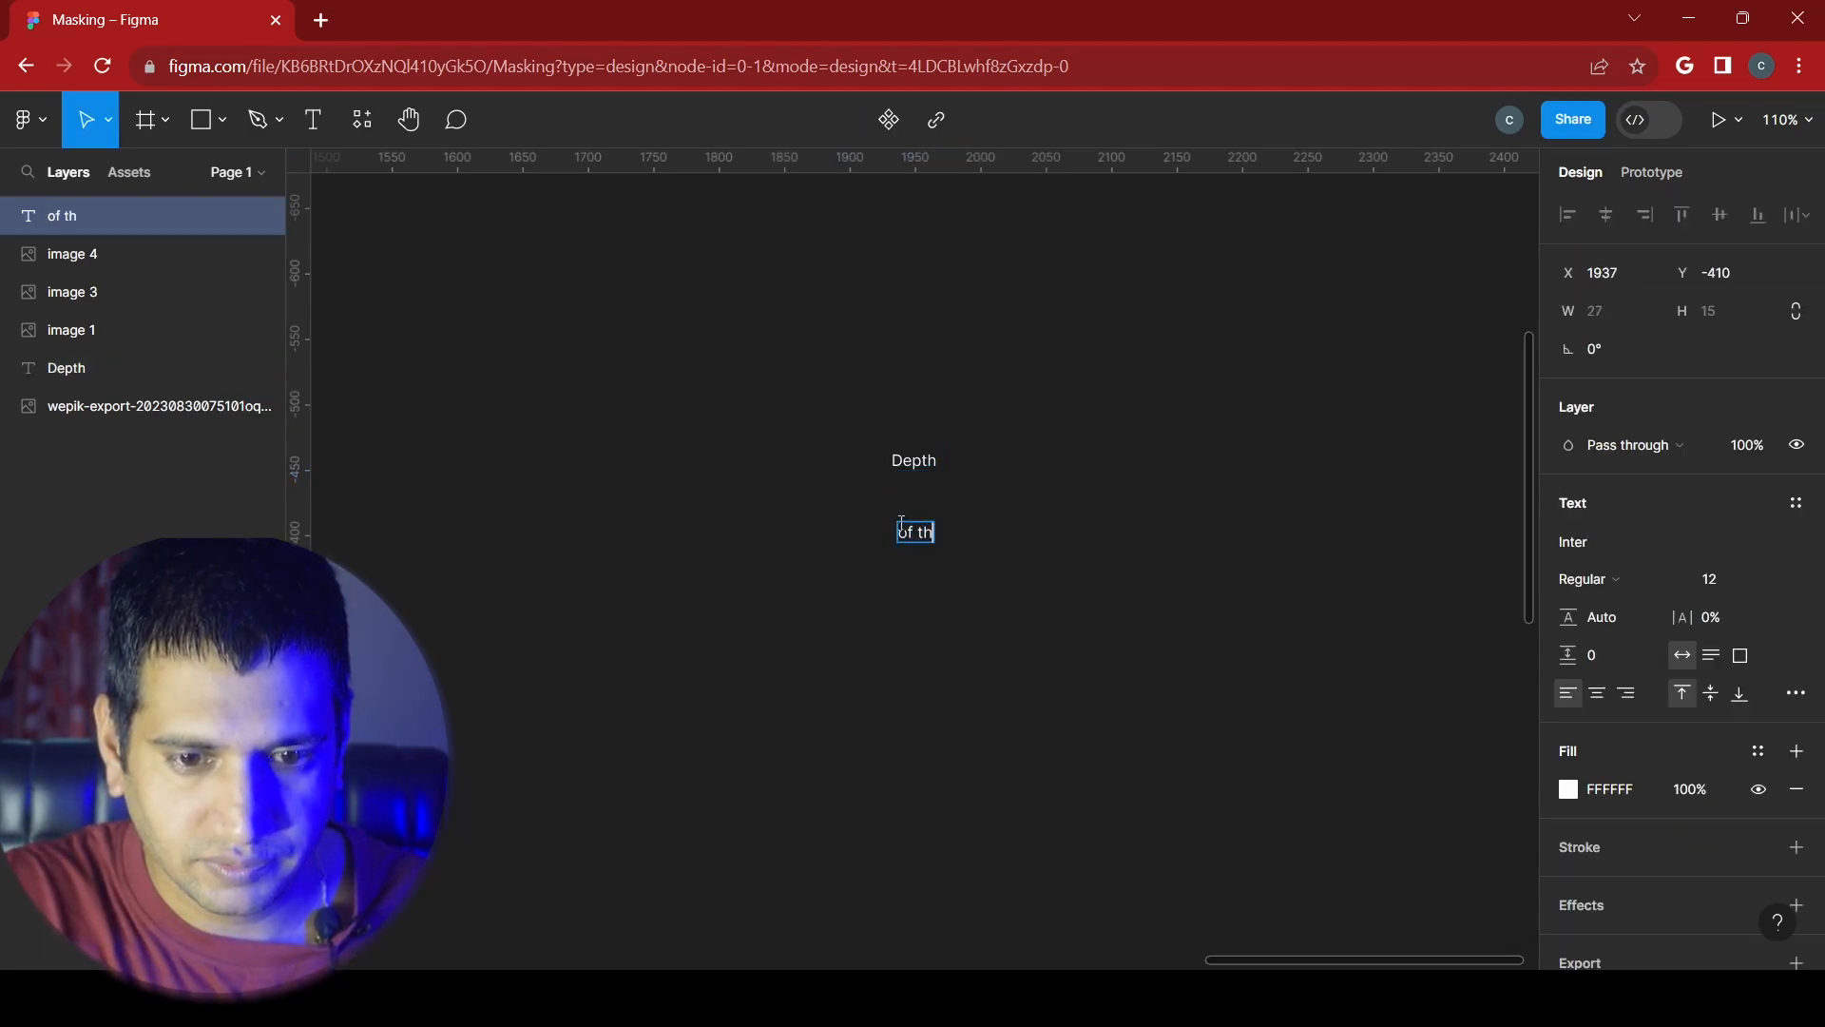
pyautogui.press('Escape')
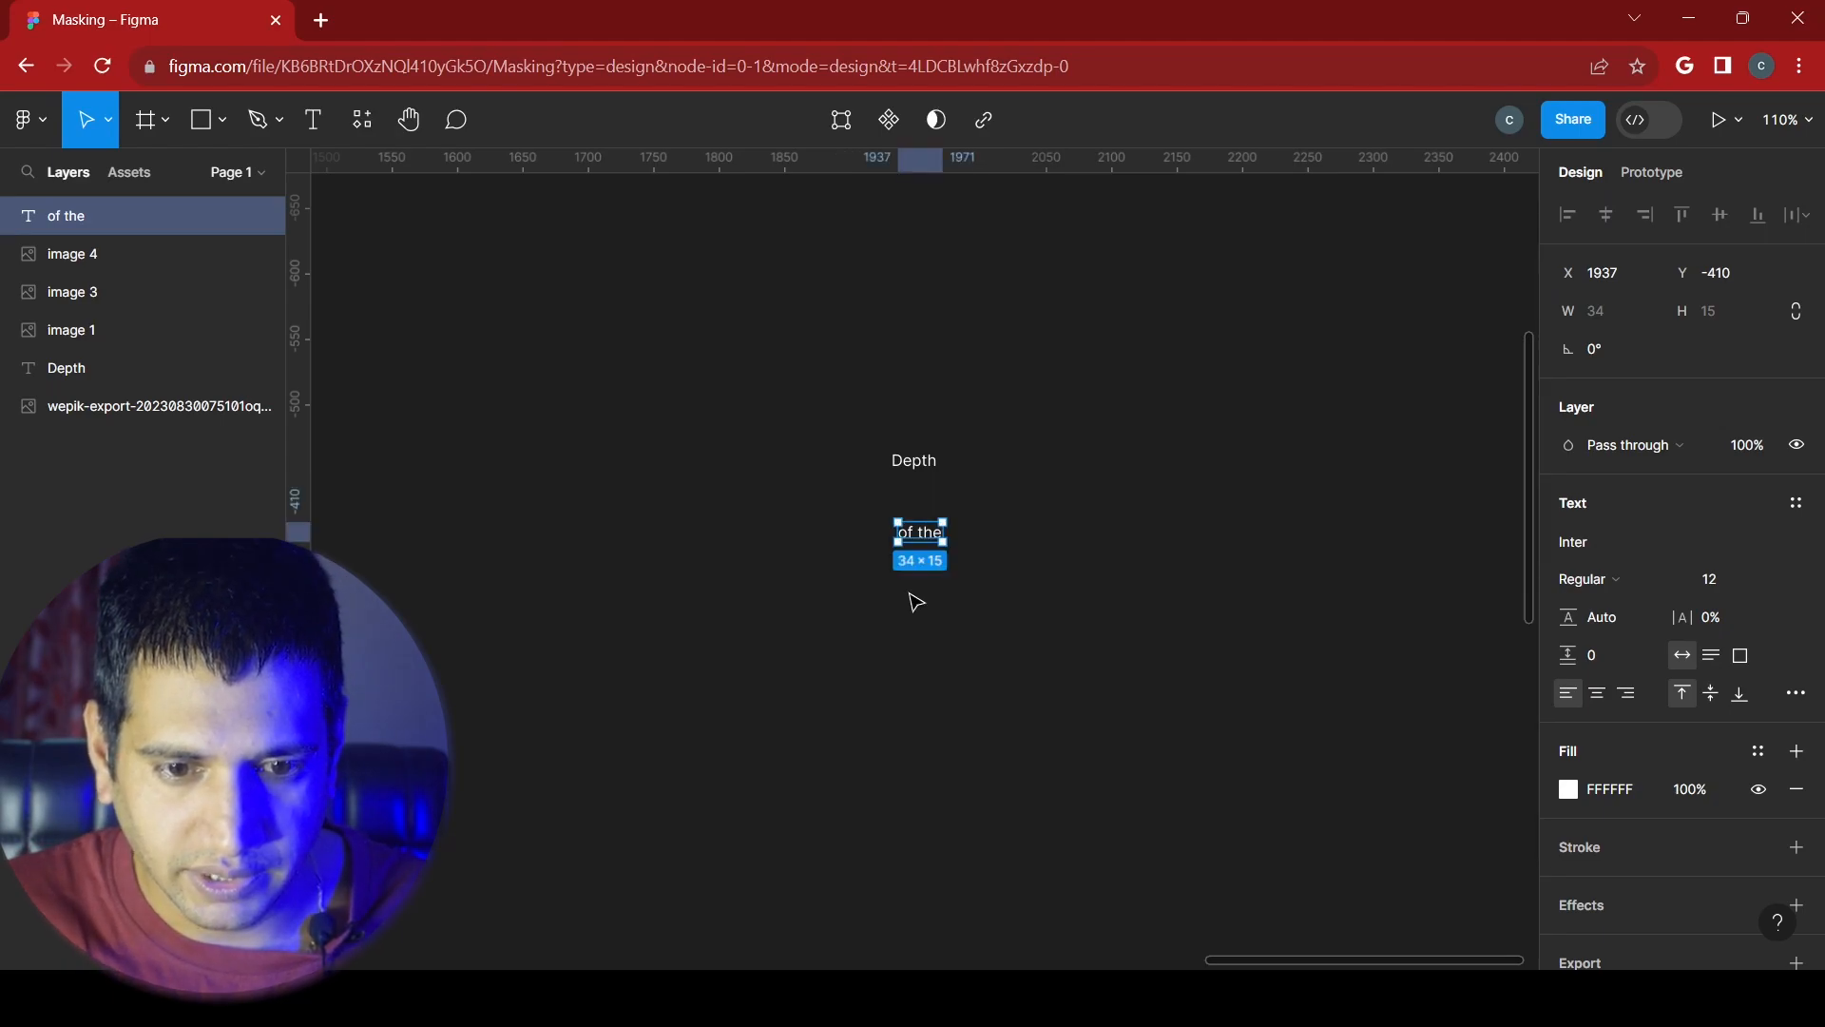
pyautogui.press('Escape')
# - Add a text layer reading "Ocean" below "of the", and stack both lines closely beneath "Depth"
pyautogui.hotkey('shift', 'p')
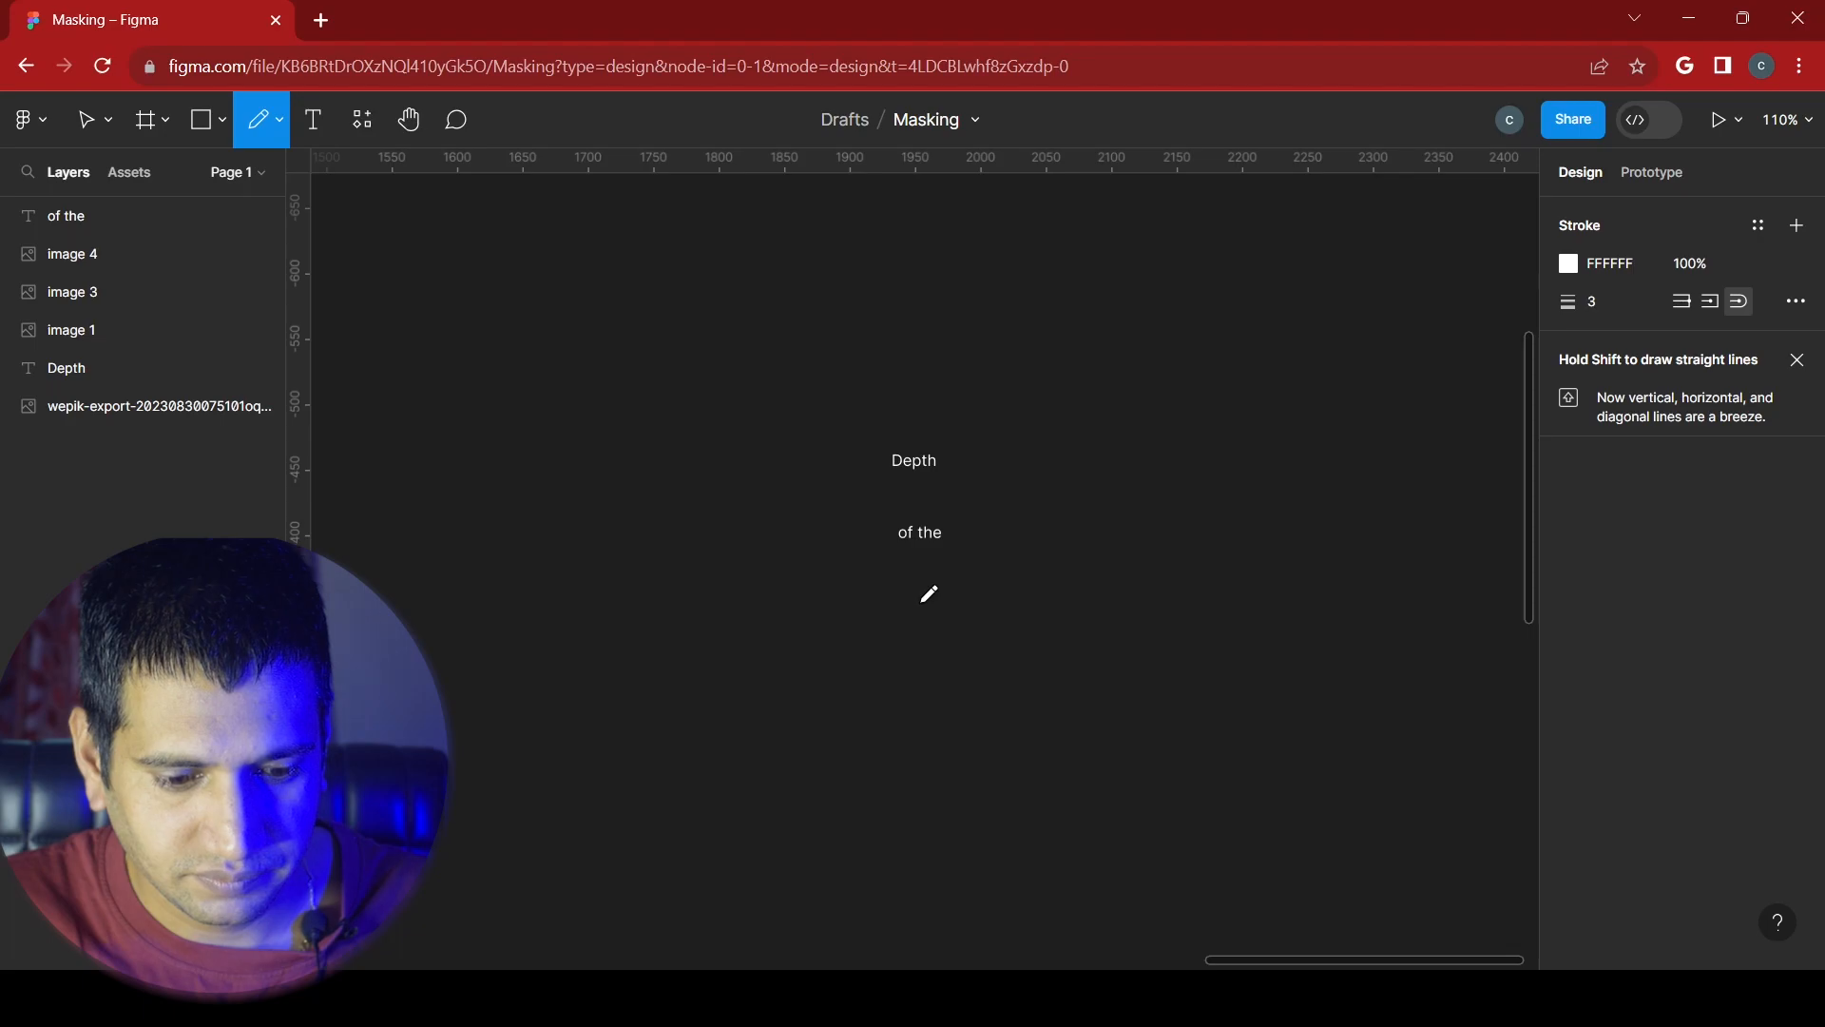
pyautogui.press('t')
pyautogui.click(920, 606)
pyautogui.write('o')
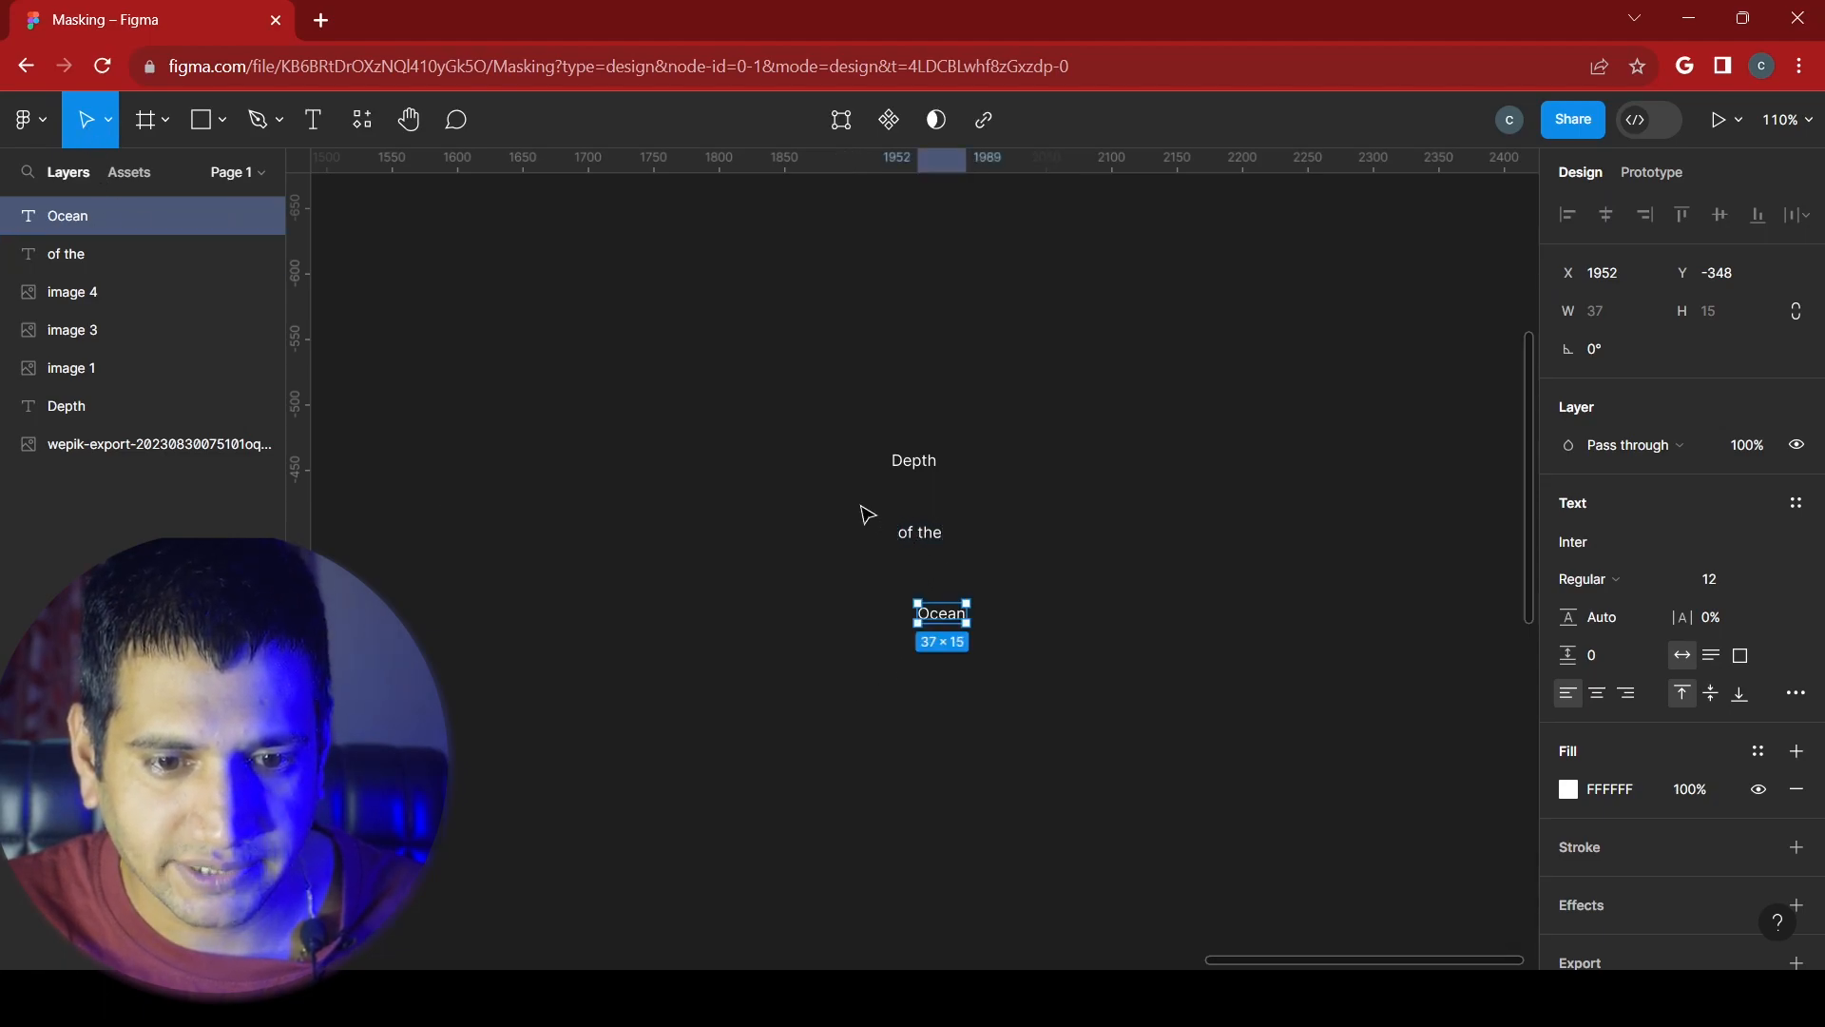
pyautogui.moveTo(924, 533); pyautogui.dragTo(920, 501)
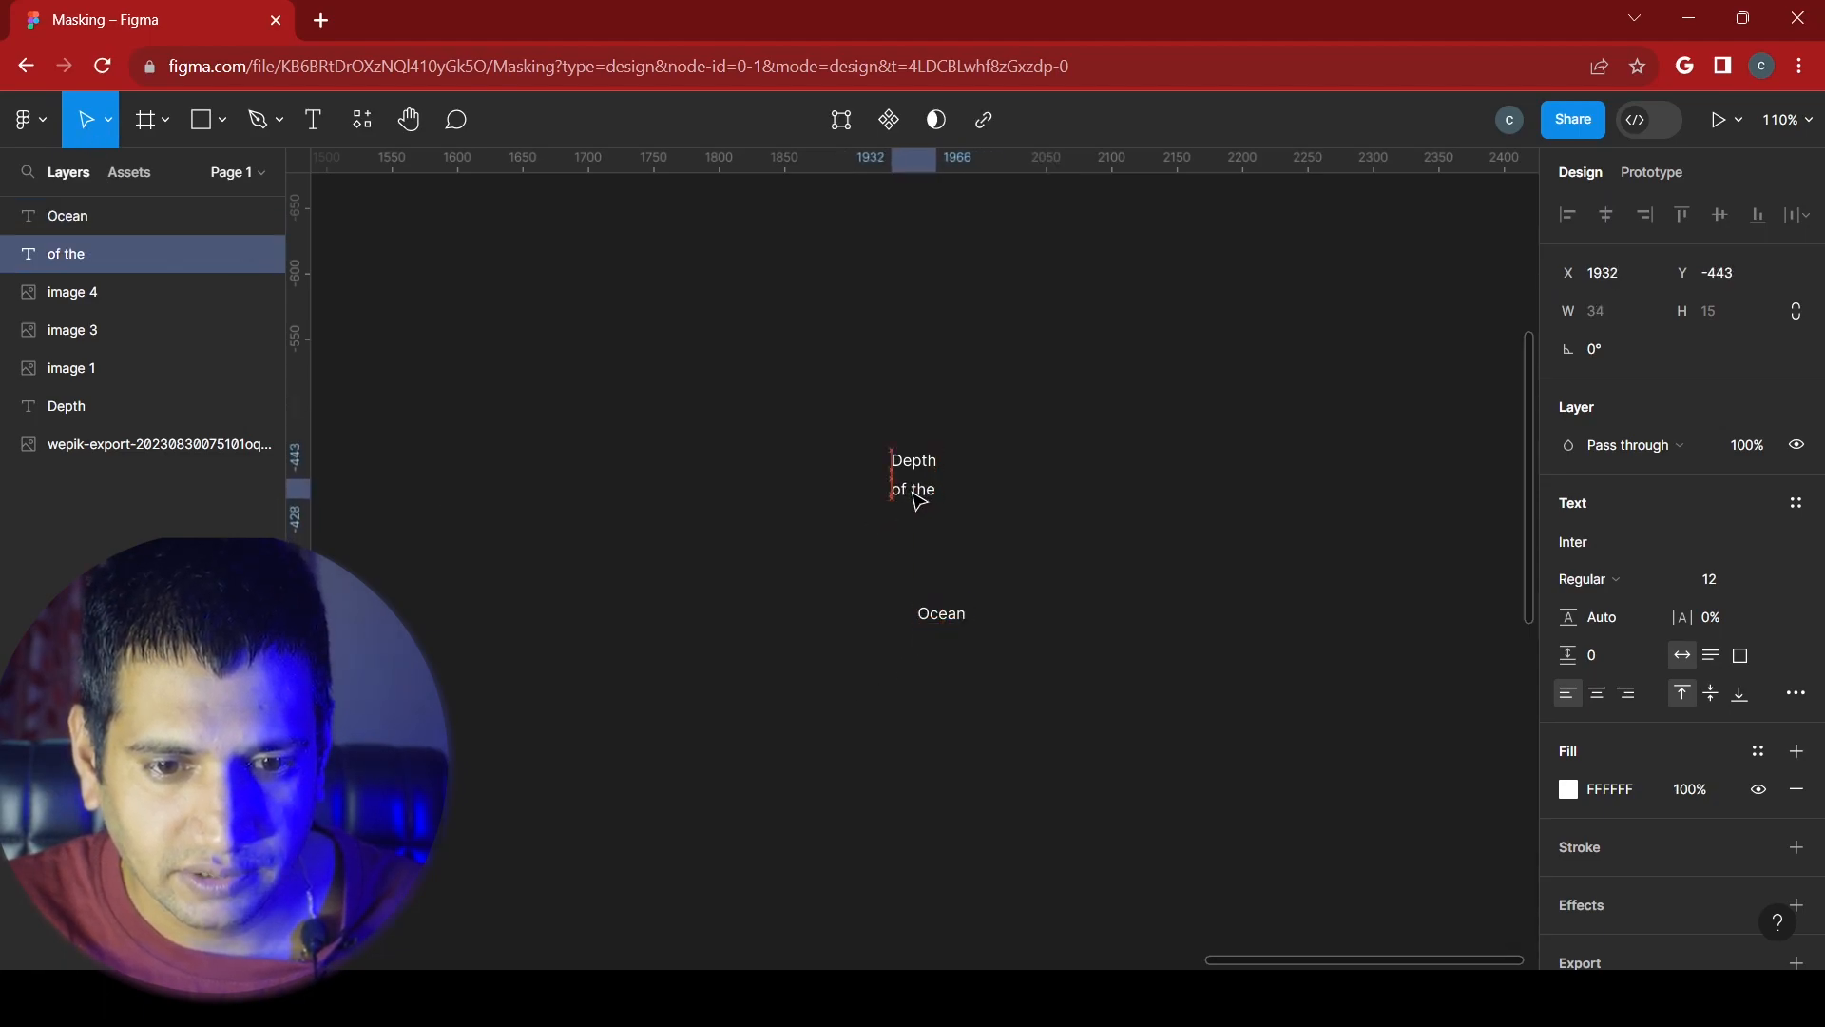
pyautogui.moveTo(943, 616); pyautogui.dragTo(917, 521)
# - Change the font of the "Depth" text to Galindo
pyautogui.click(914, 463)
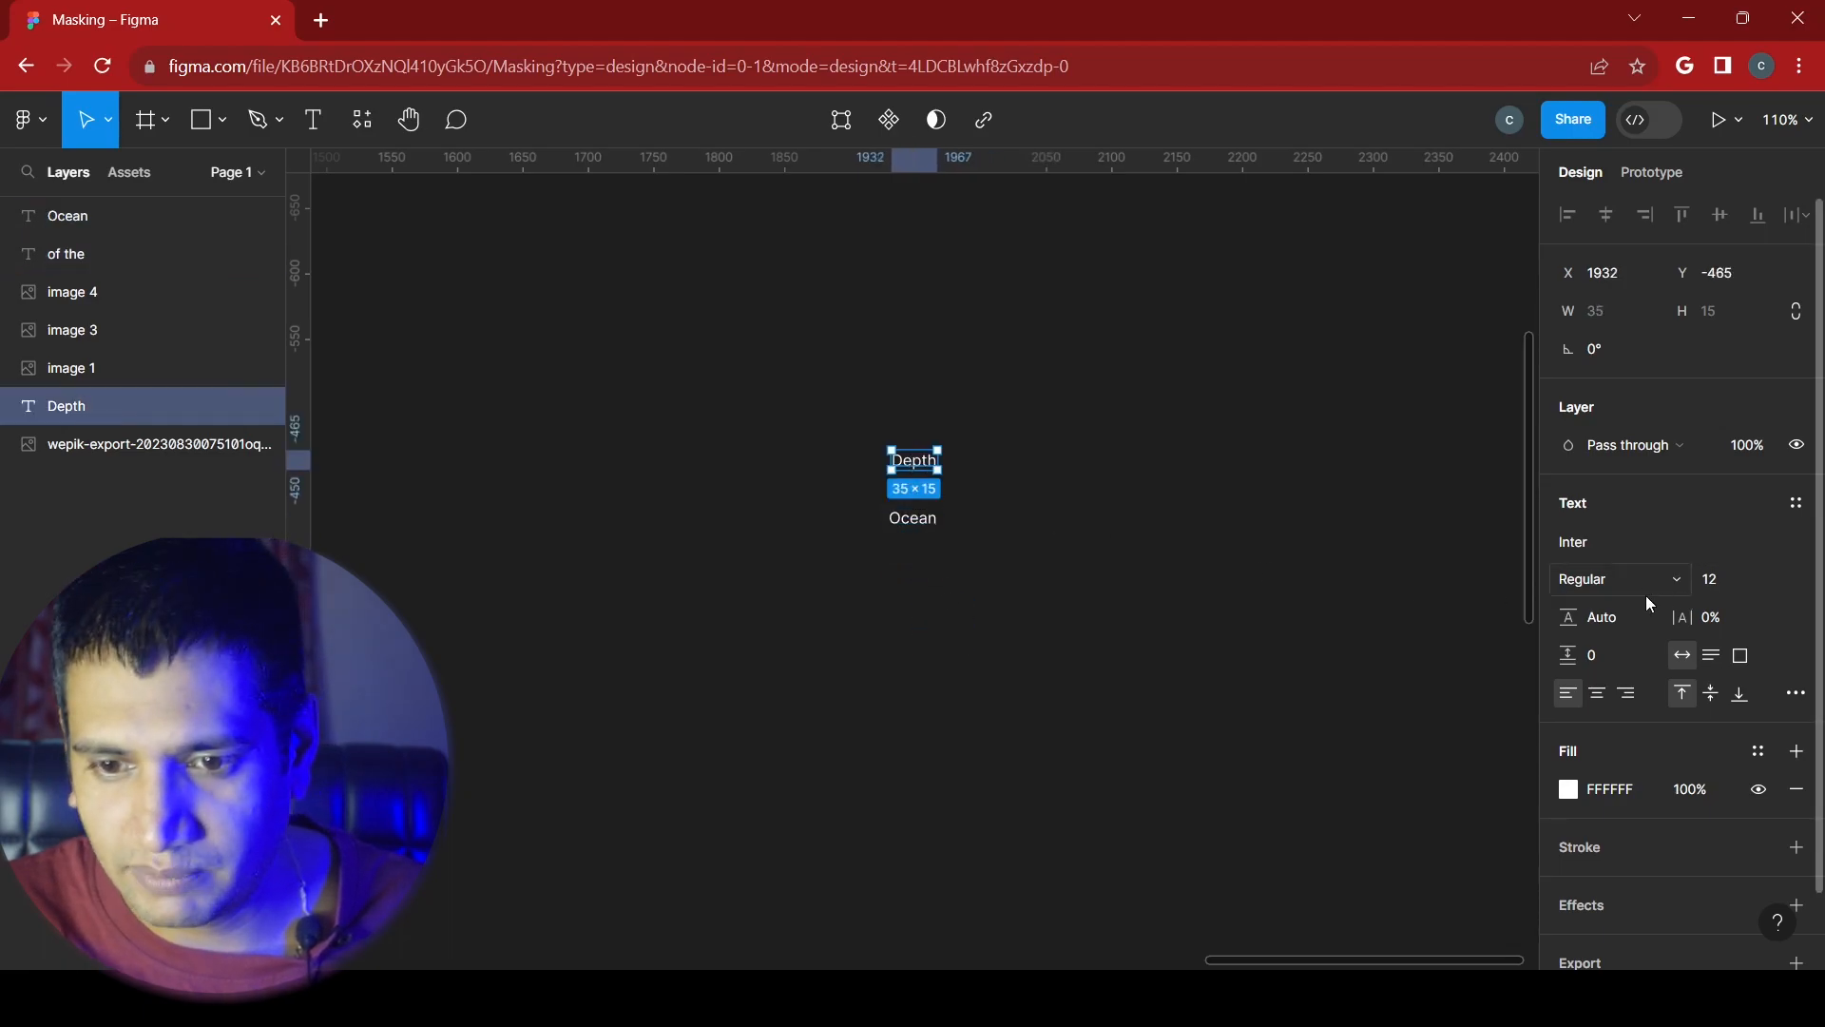
pyautogui.click(1622, 549)
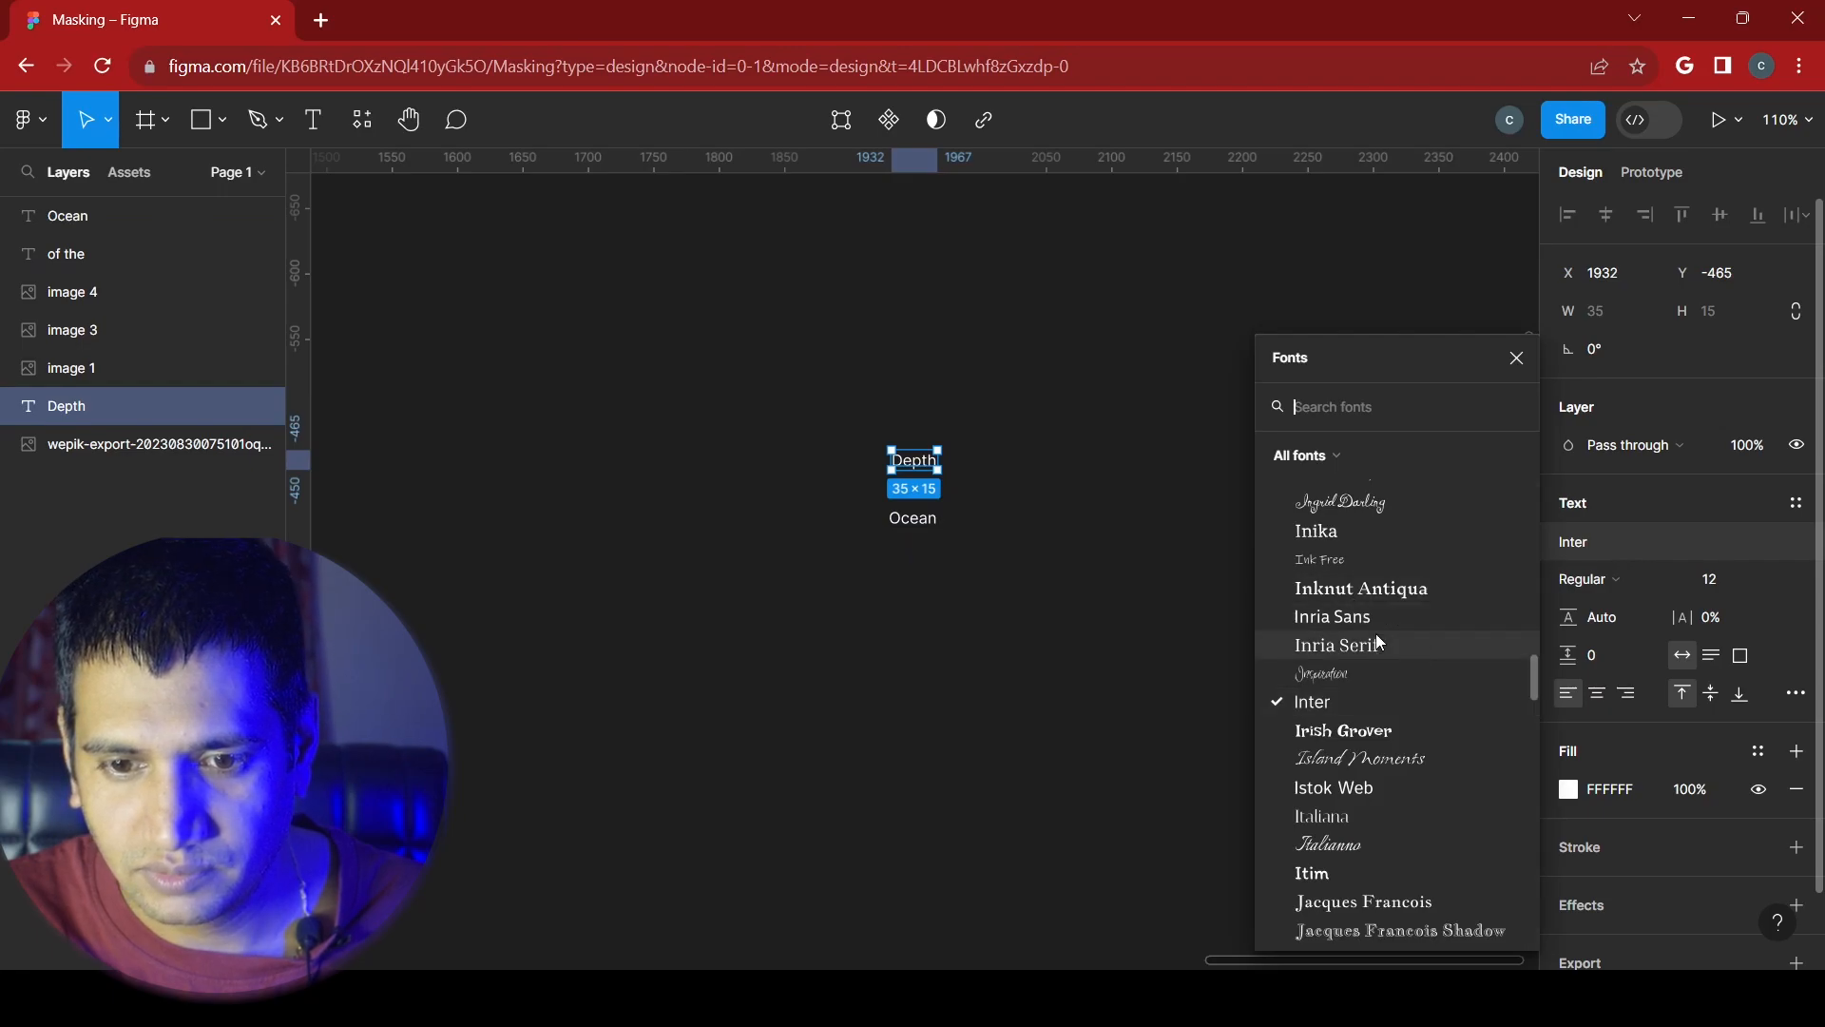
pyautogui.scroll(5, 1382, 658)
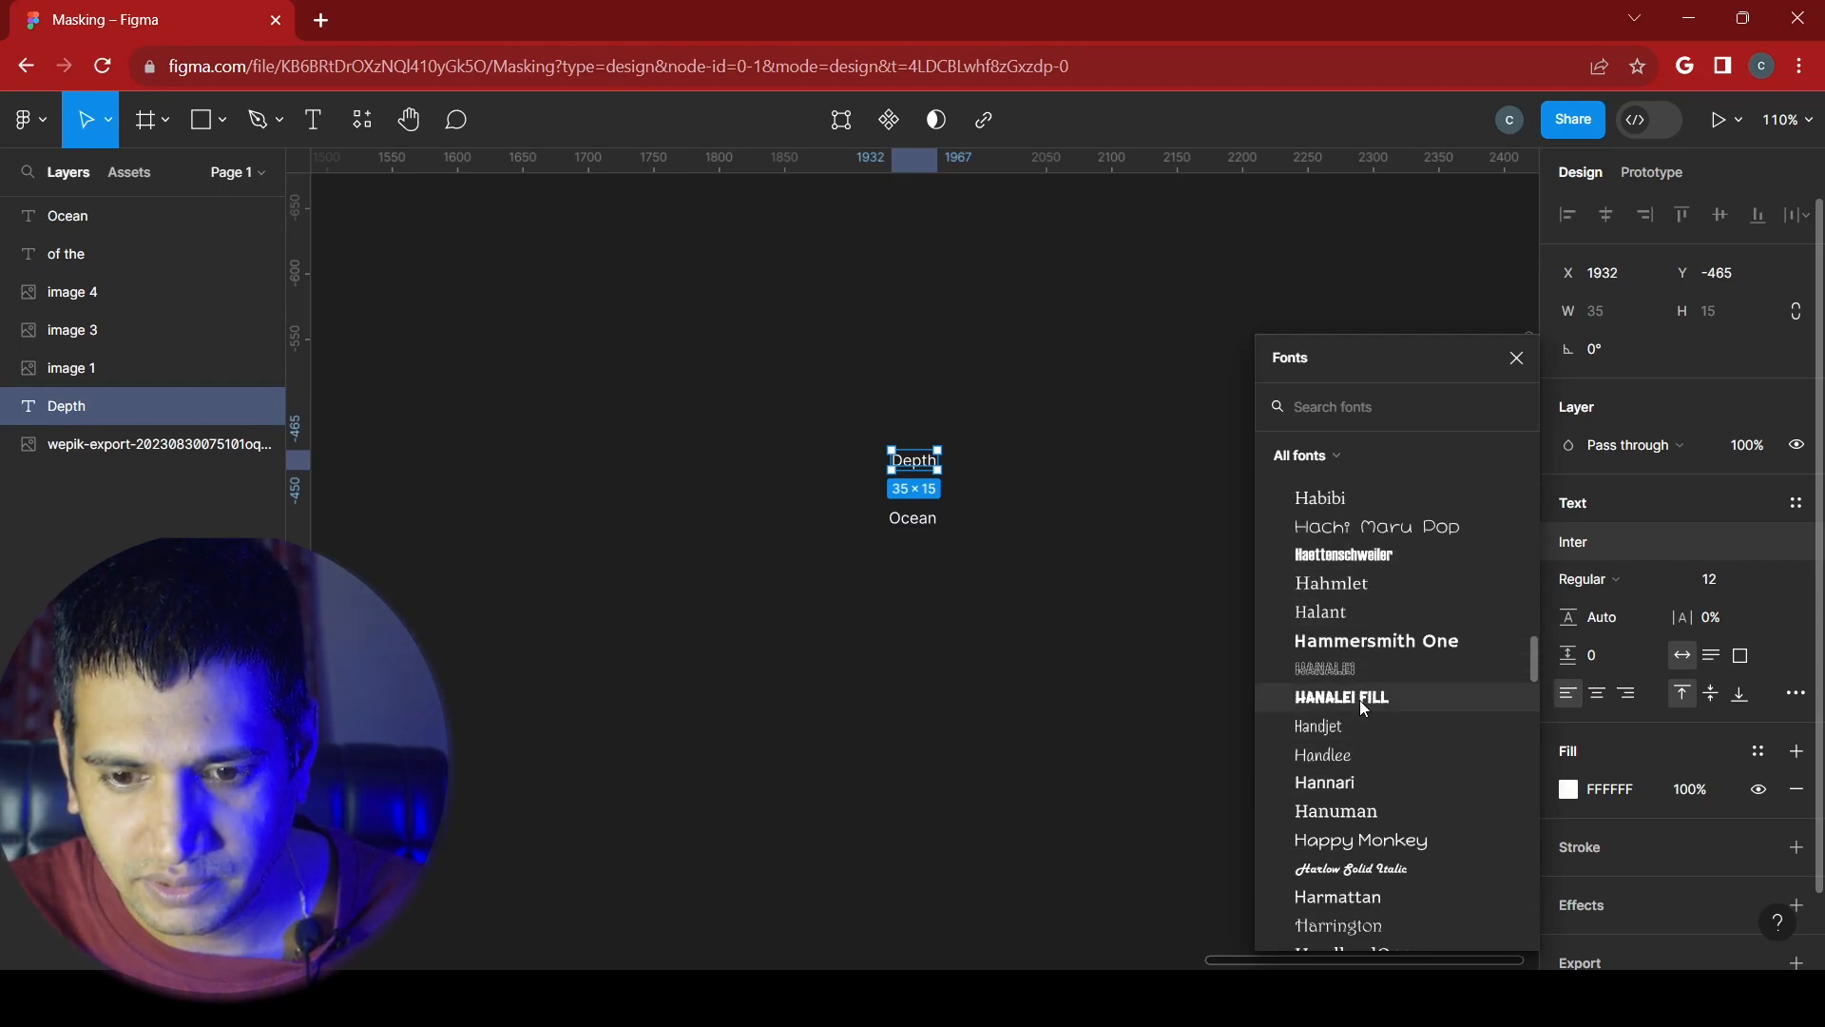
pyautogui.scroll(10, 1372, 751)
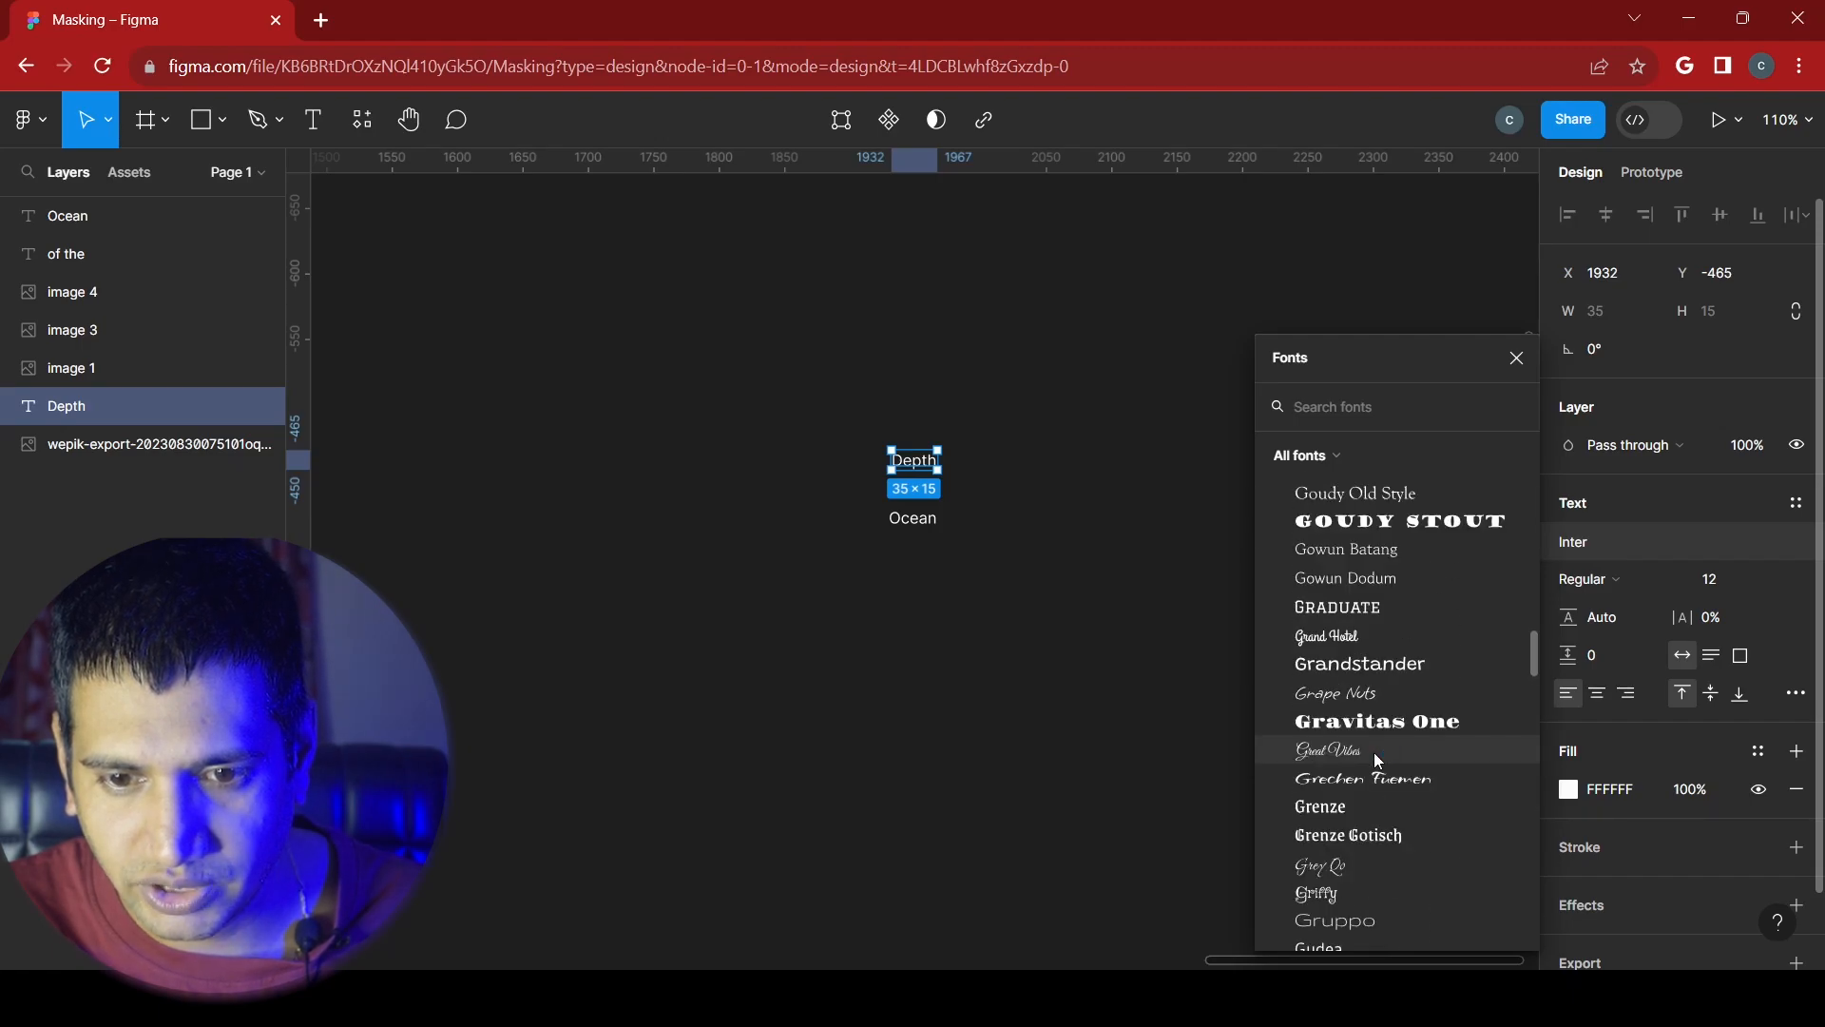
pyautogui.scroll(5, 1361, 708)
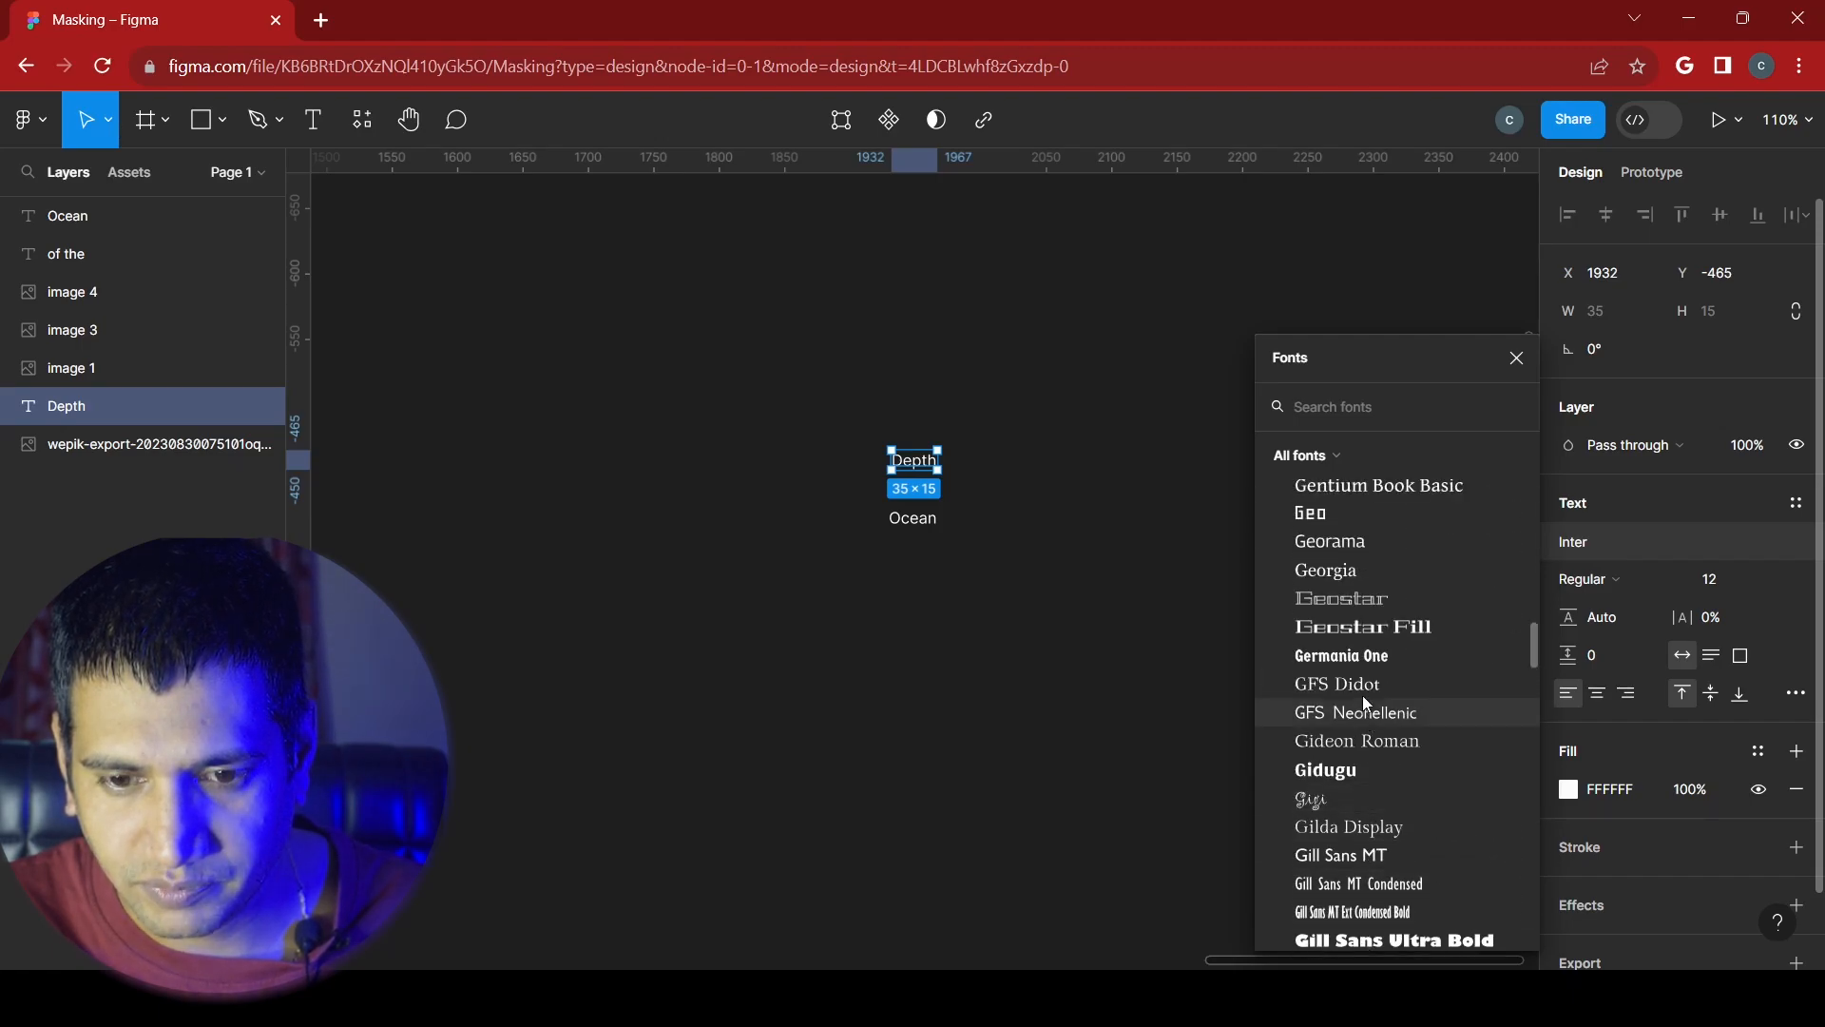
pyautogui.scroll(5, 1365, 703)
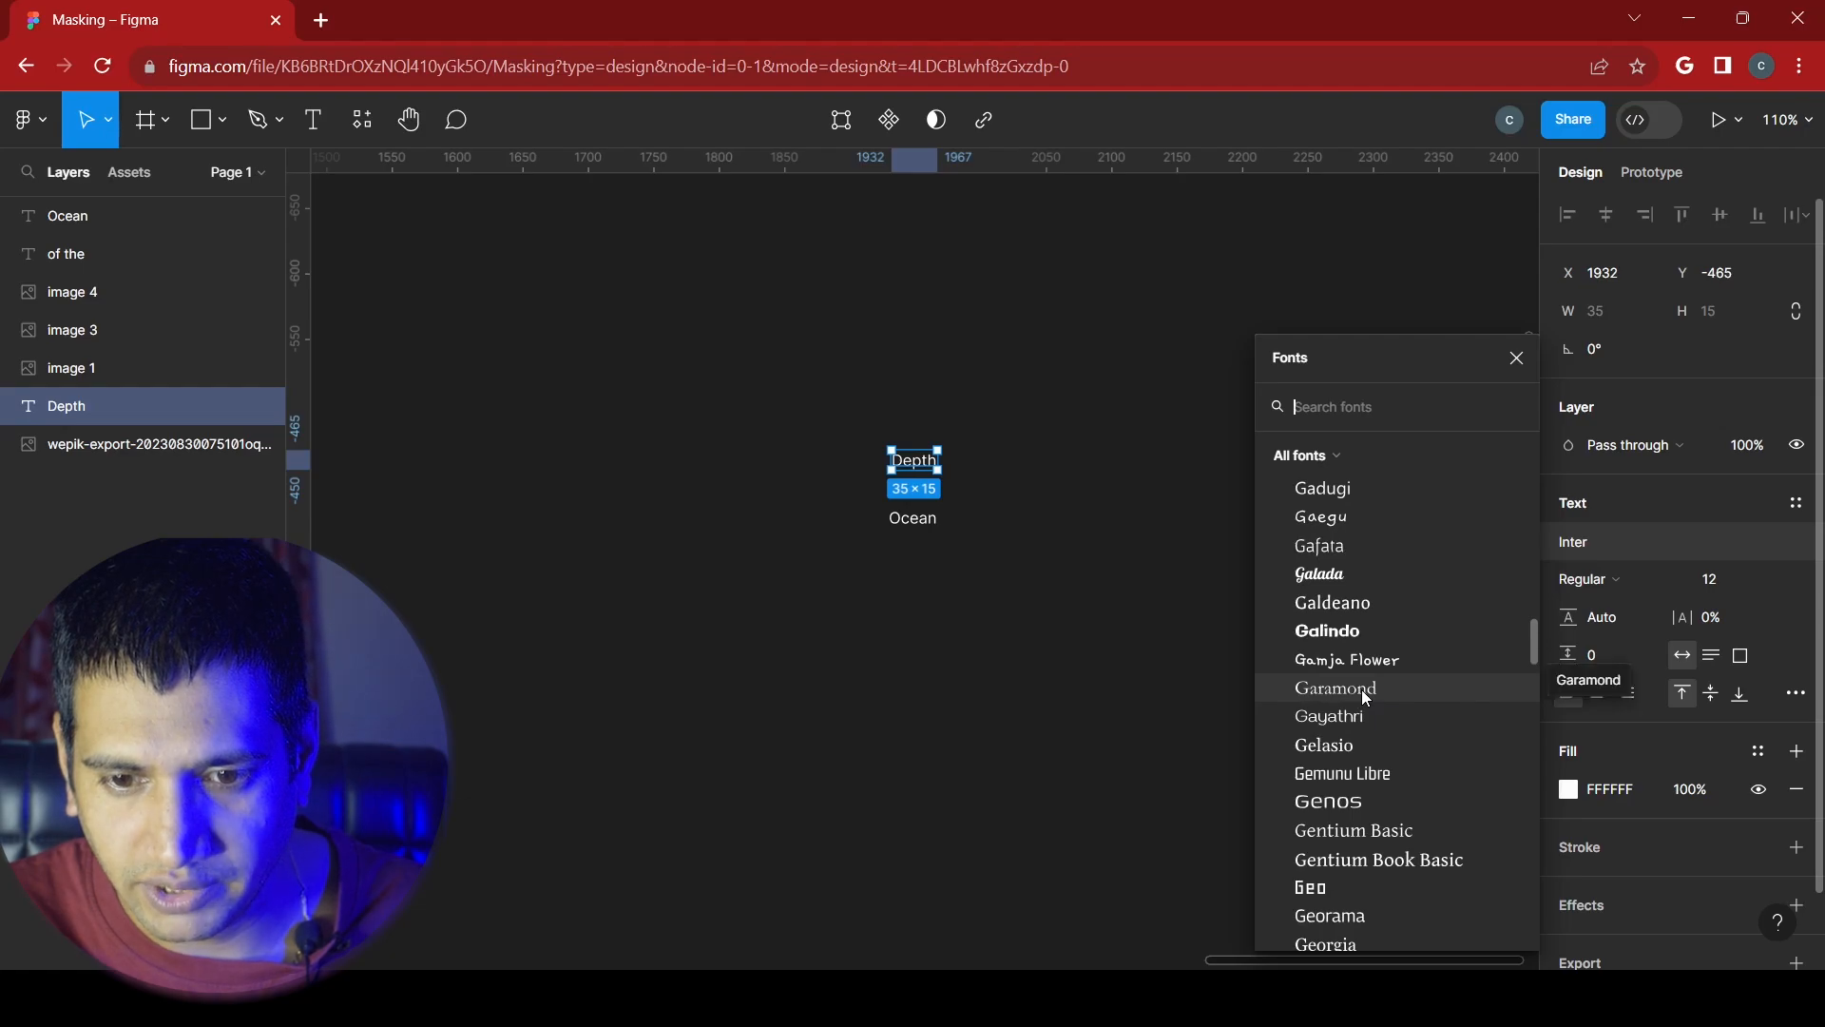
pyautogui.click(1341, 642)
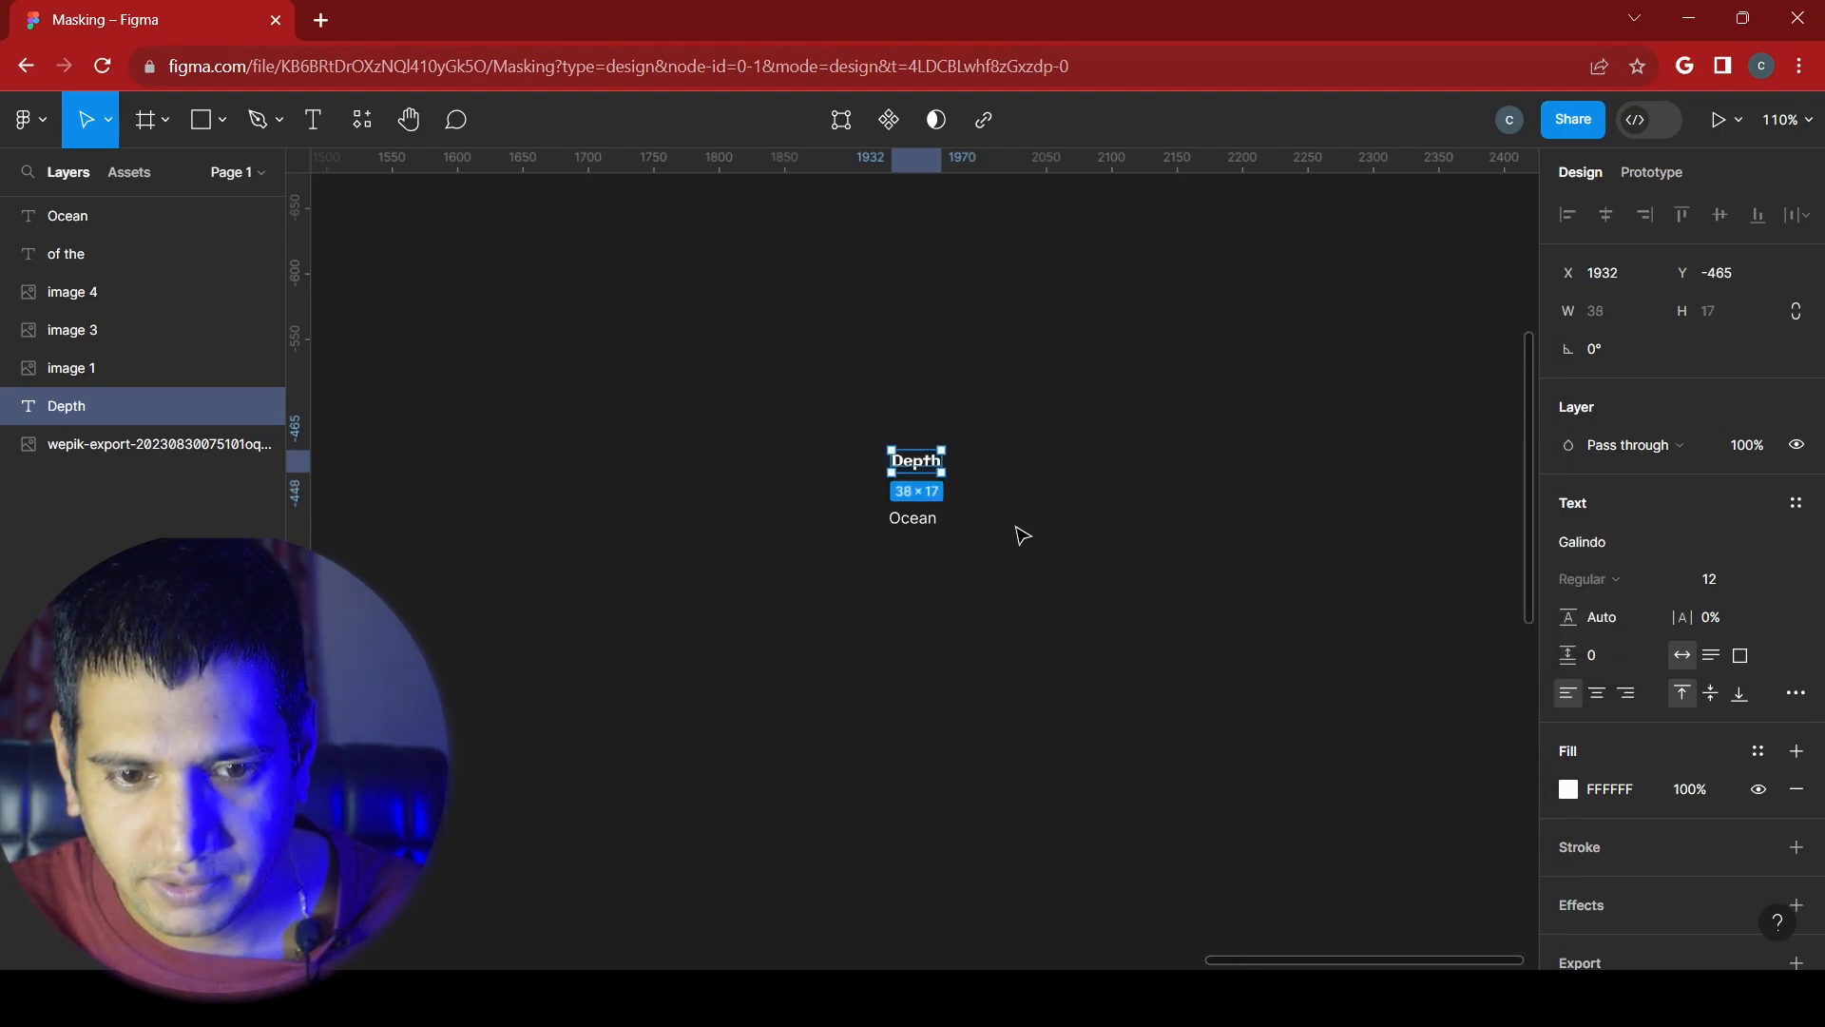
# - Change the font of the "Ocean" text to Cooper Black
pyautogui.click(919, 522)
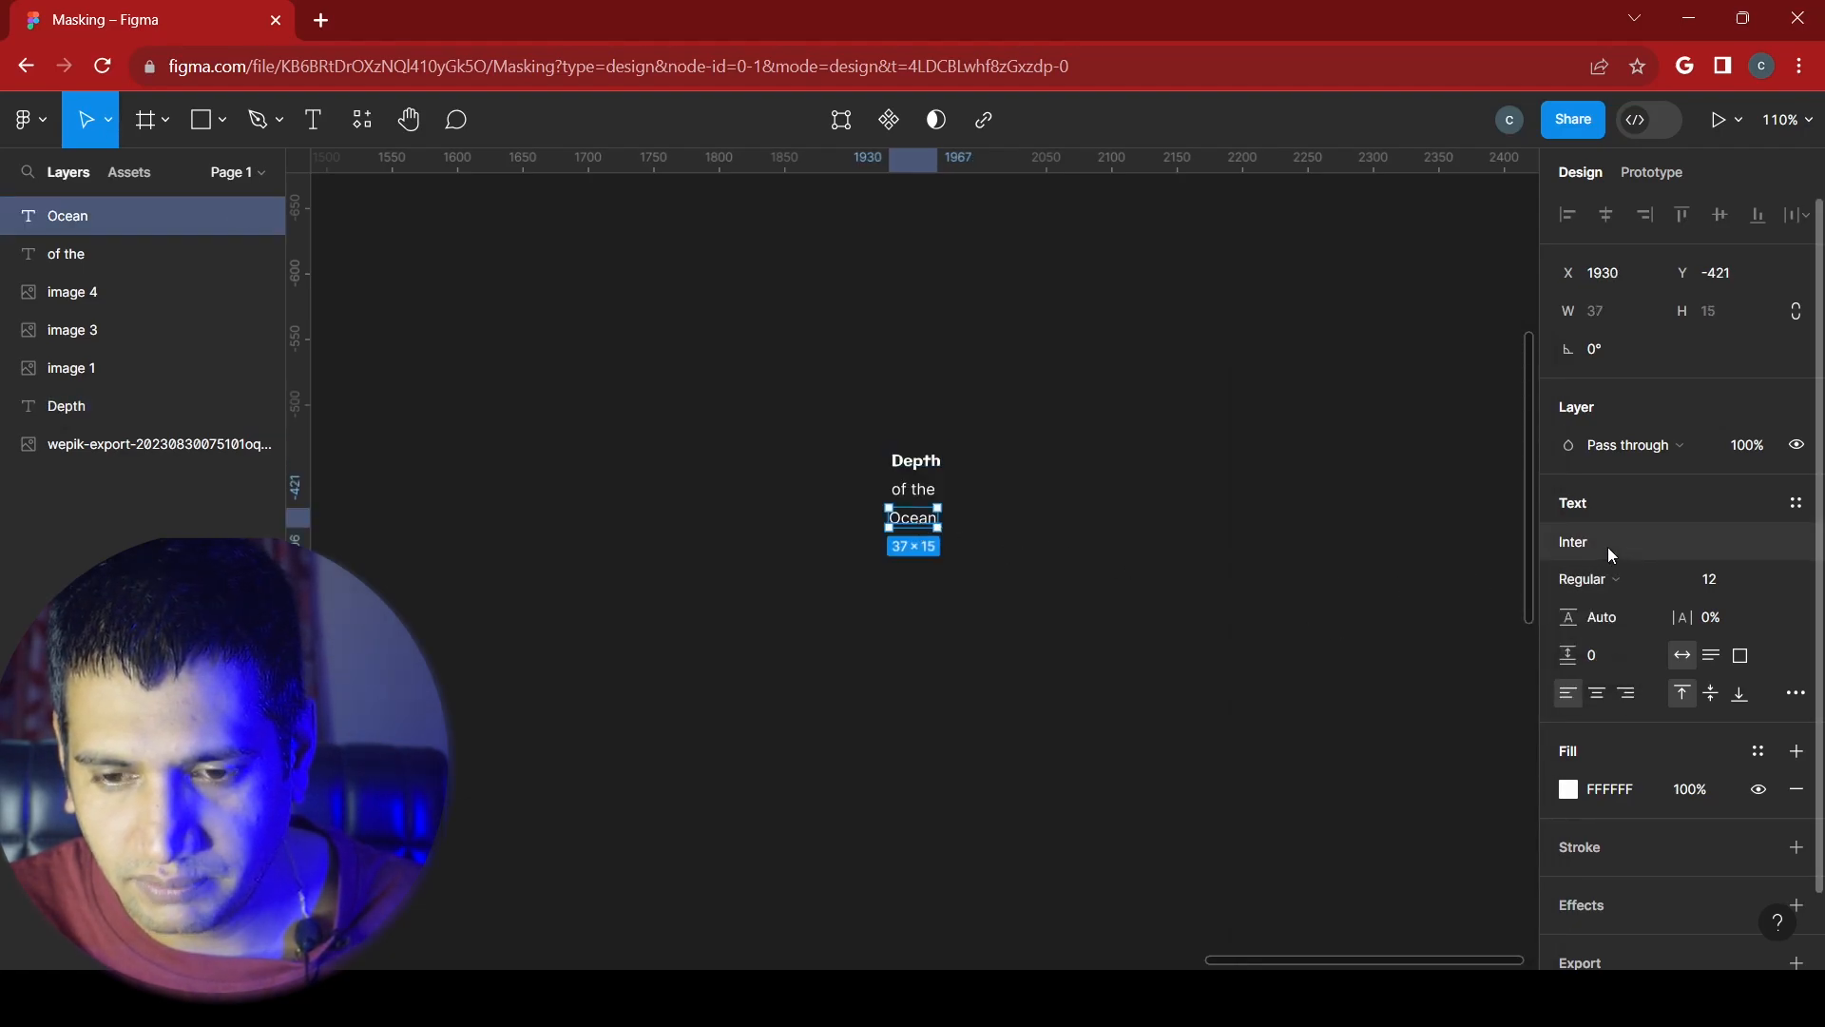
pyautogui.click(1606, 545)
pyautogui.scroll(10, 1401, 665)
pyautogui.scroll(12, 1401, 664)
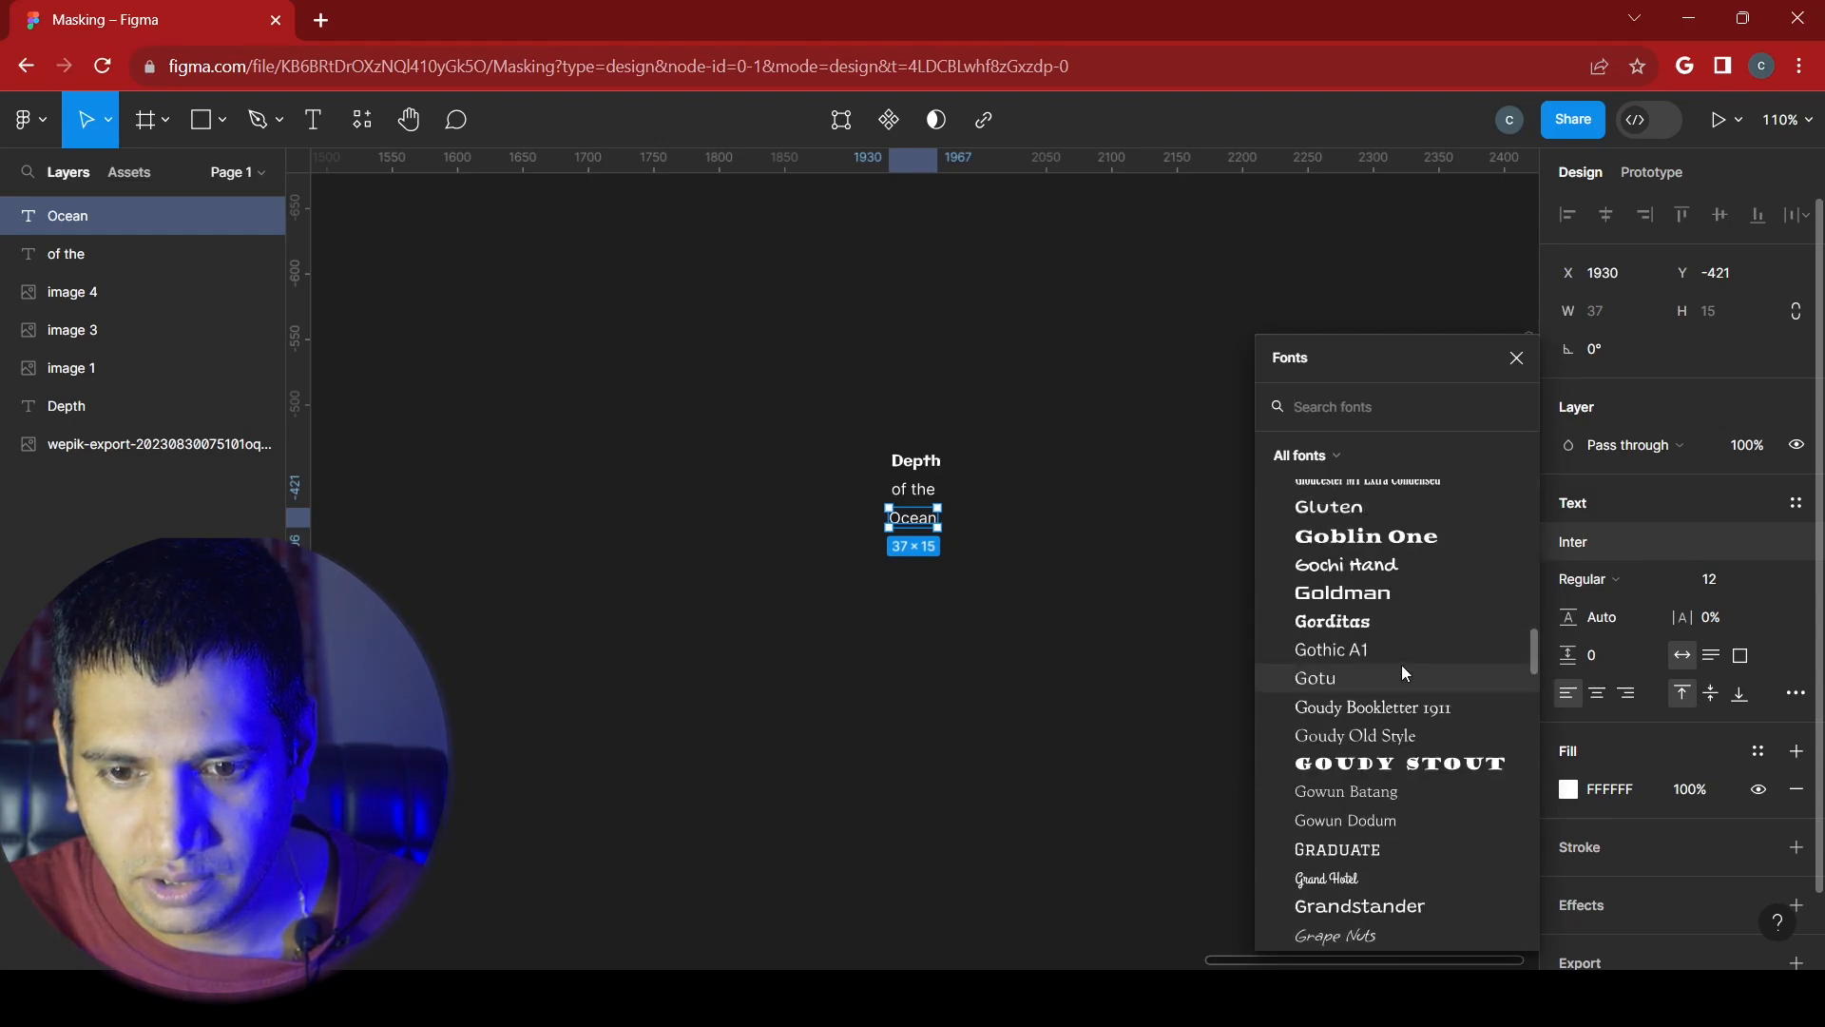
pyautogui.scroll(15, 1401, 664)
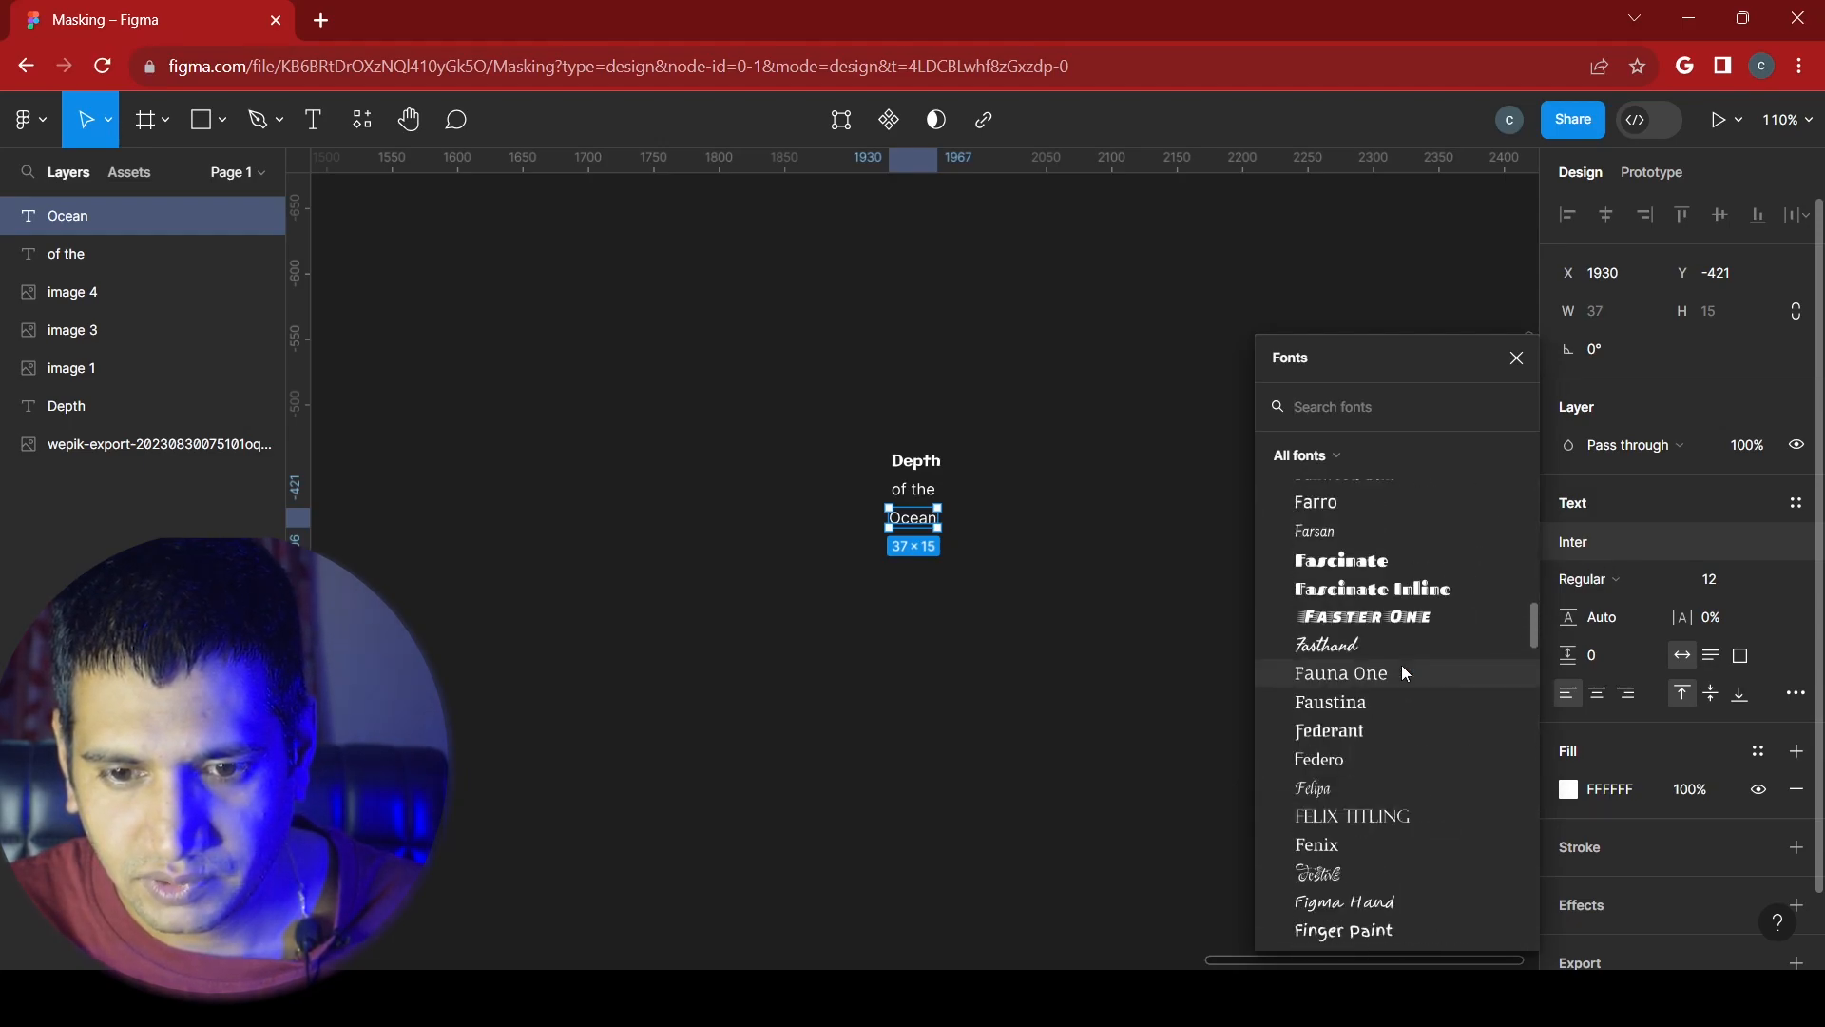
pyautogui.scroll(8, 1401, 664)
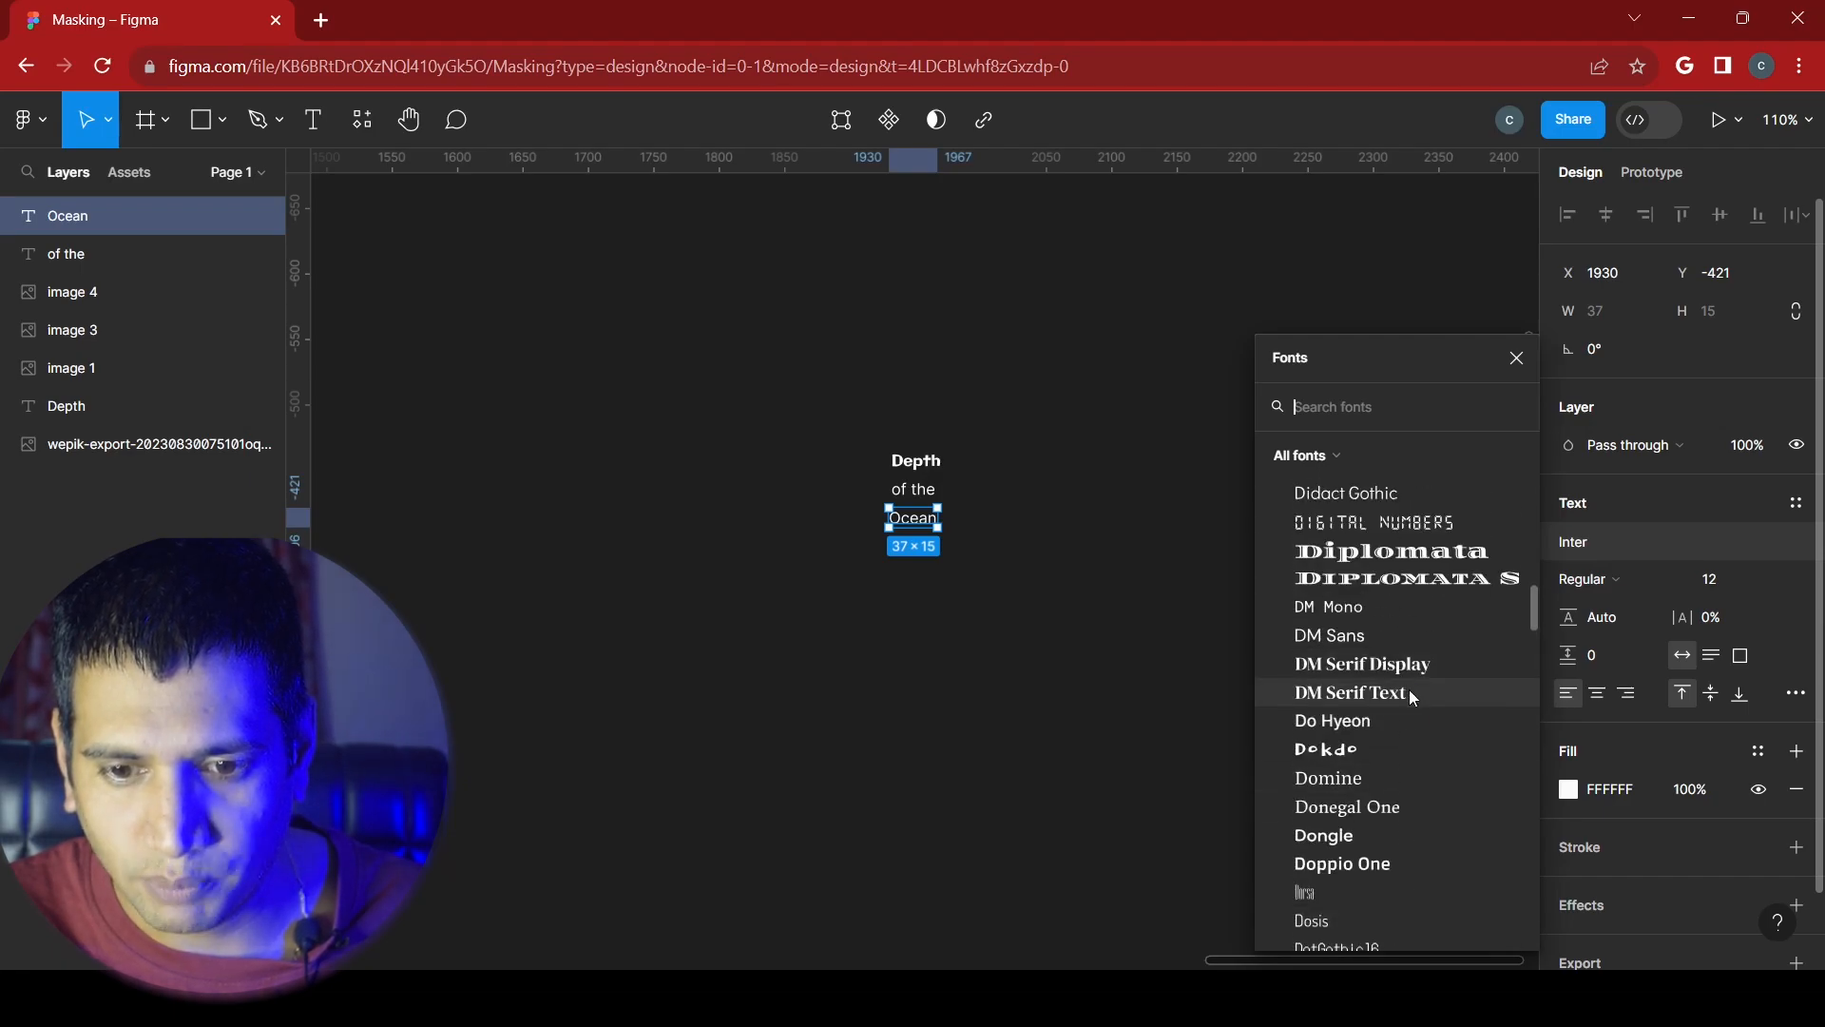
pyautogui.scroll(5, 1386, 747)
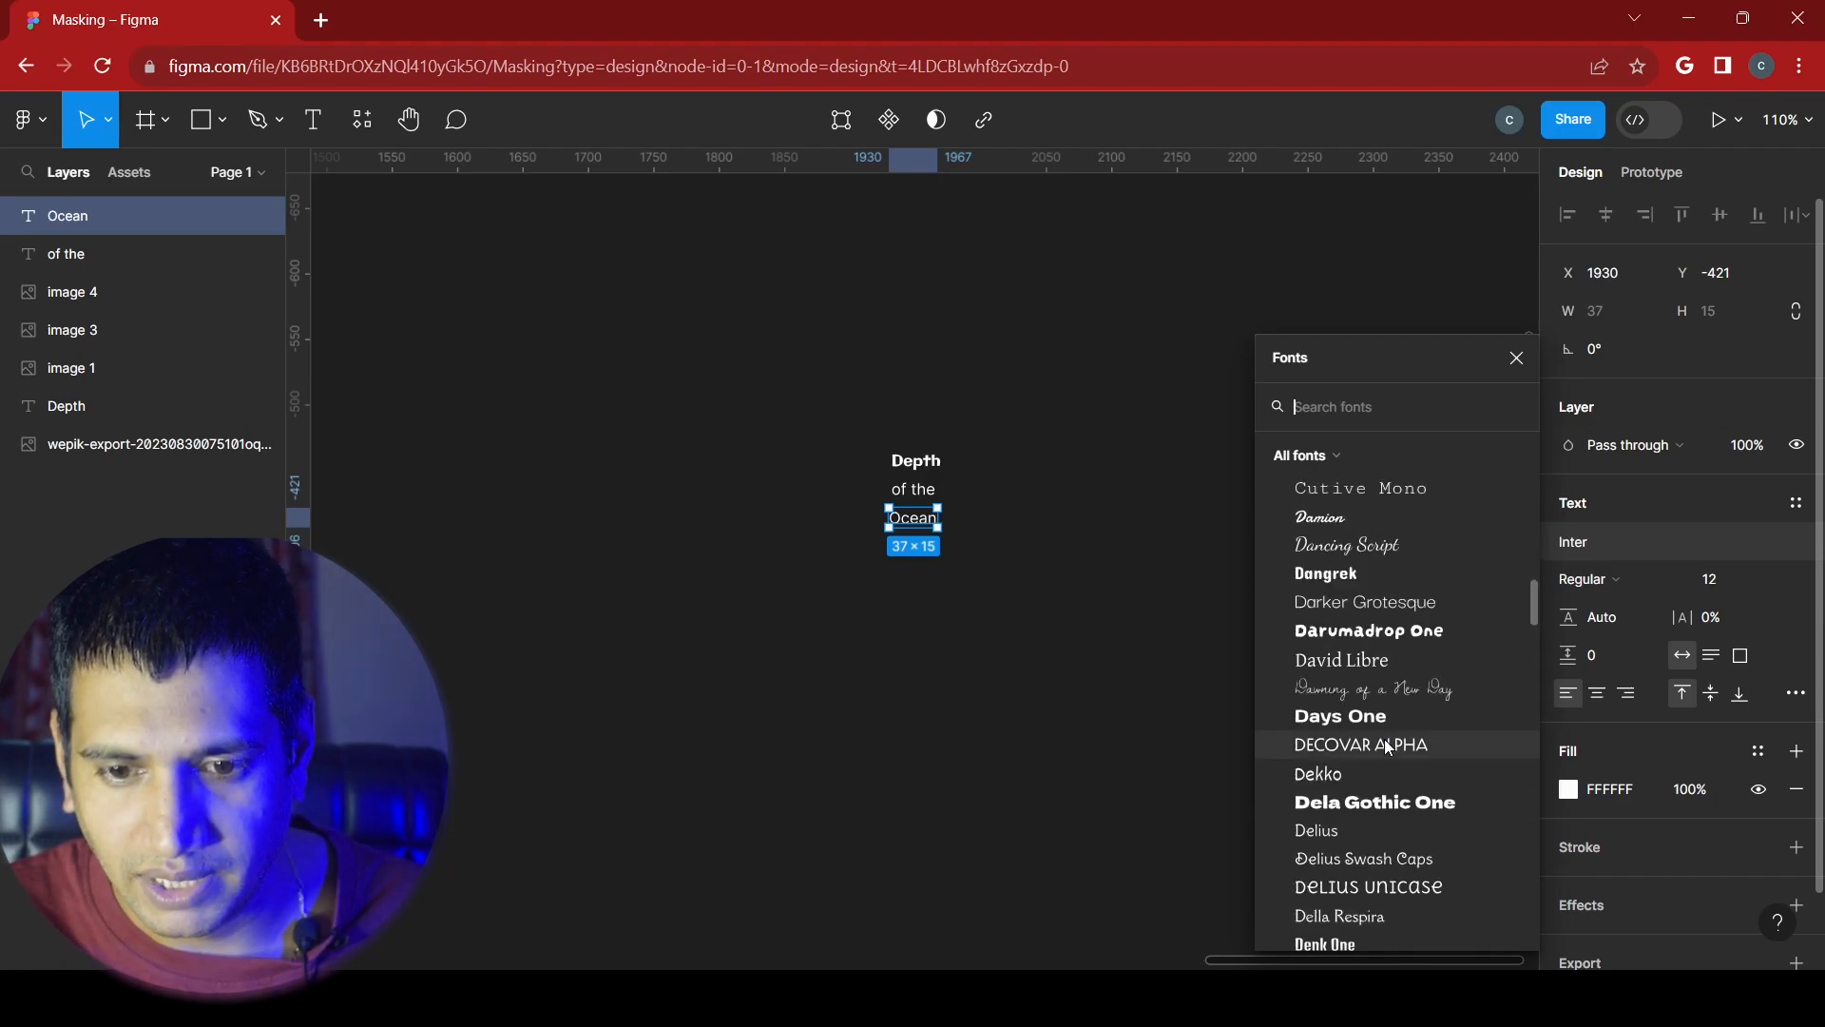
pyautogui.scroll(5, 1369, 681)
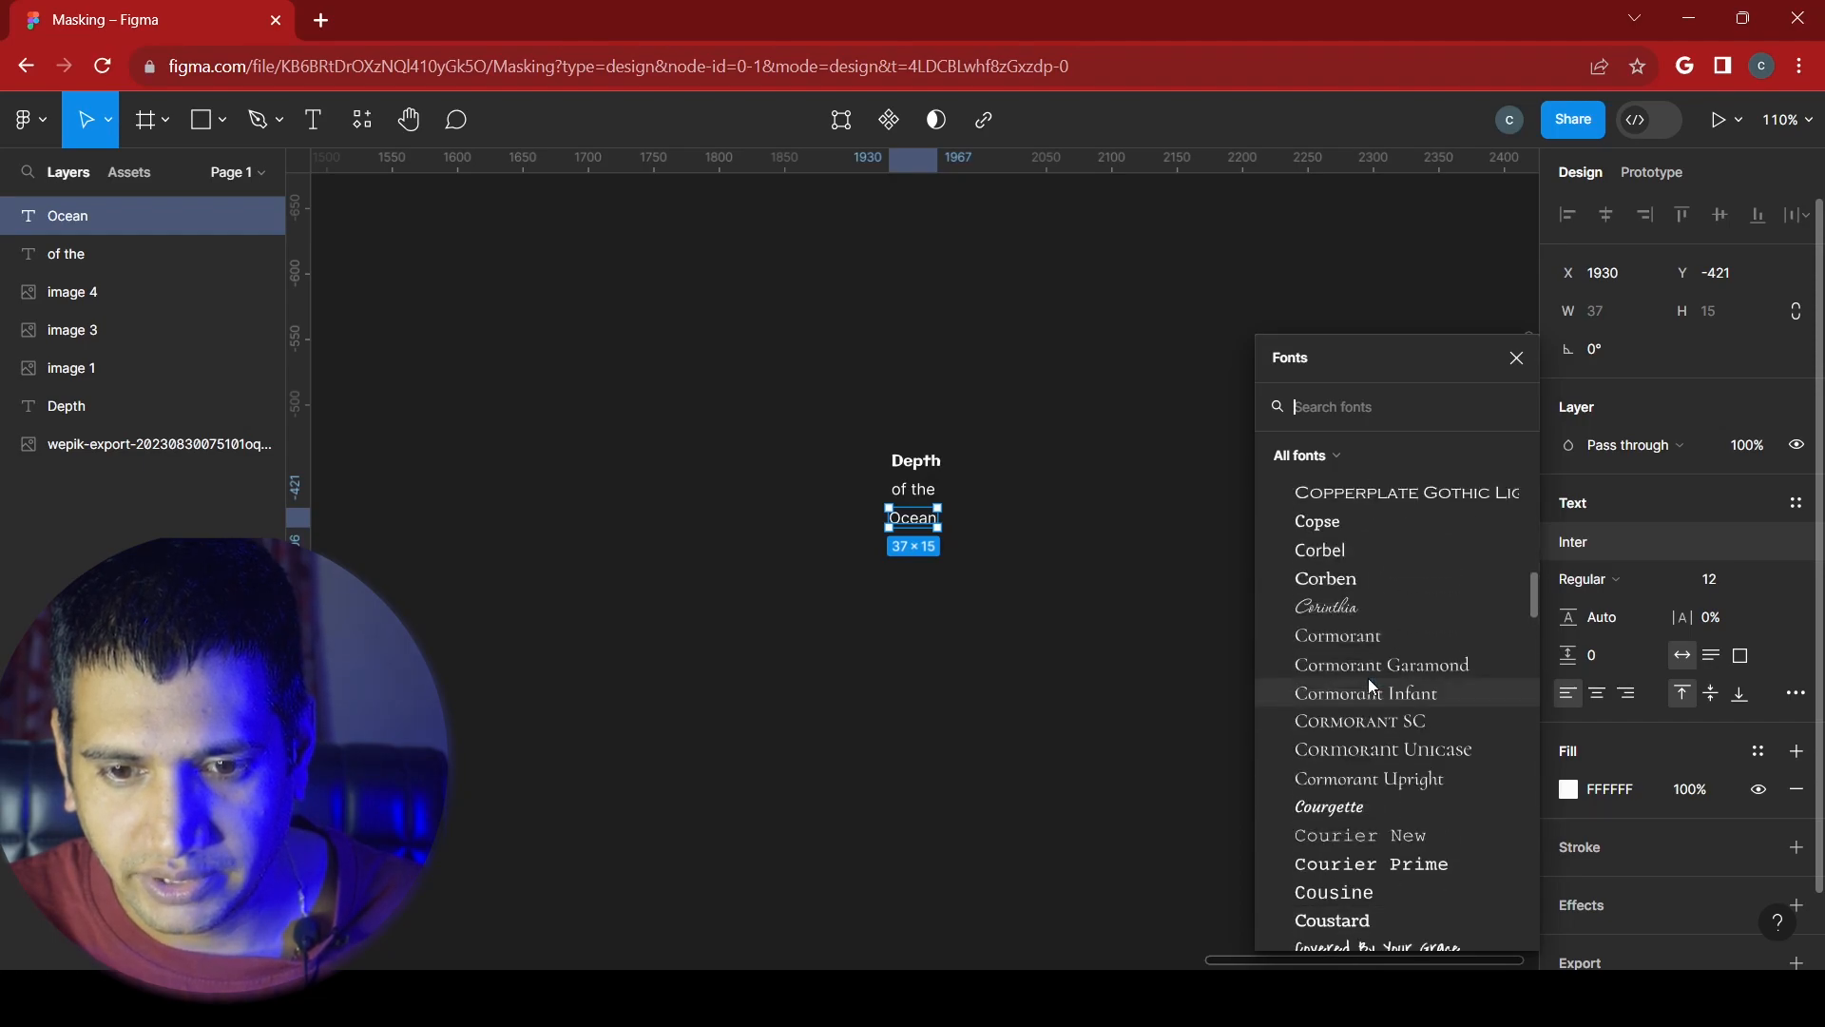
pyautogui.scroll(3, 1367, 676)
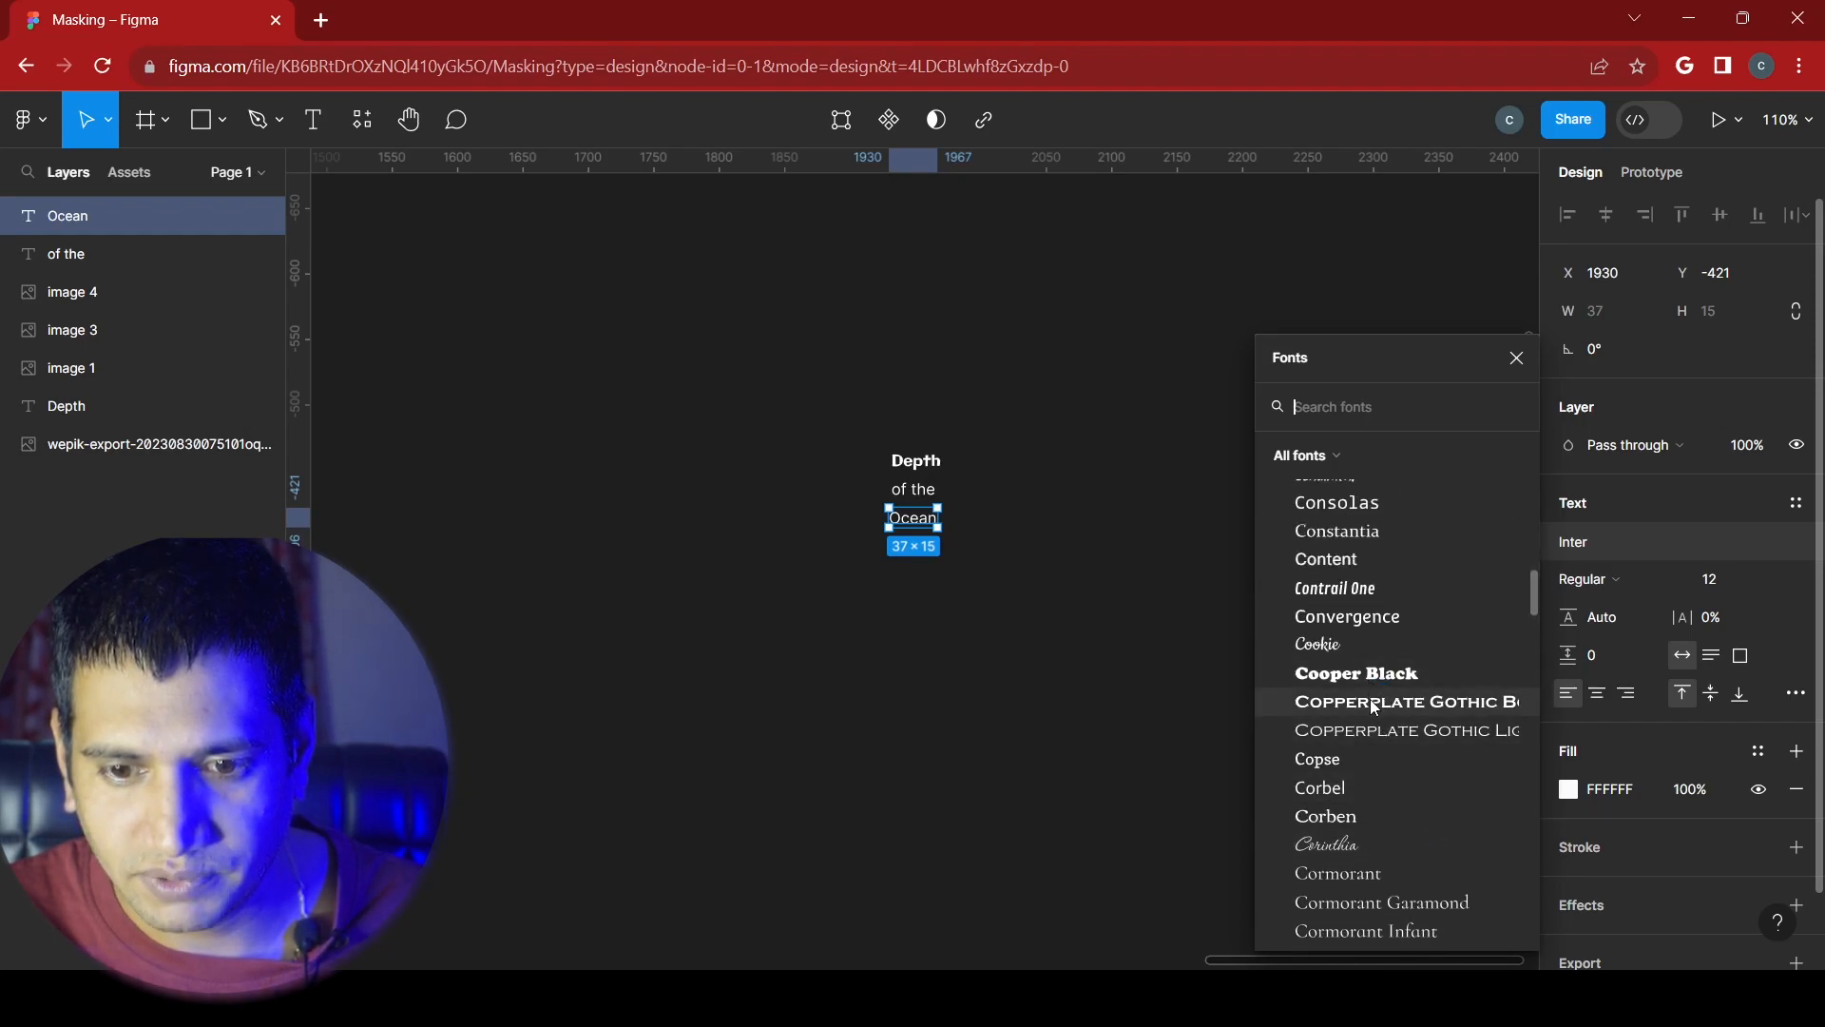
pyautogui.click(1364, 676)
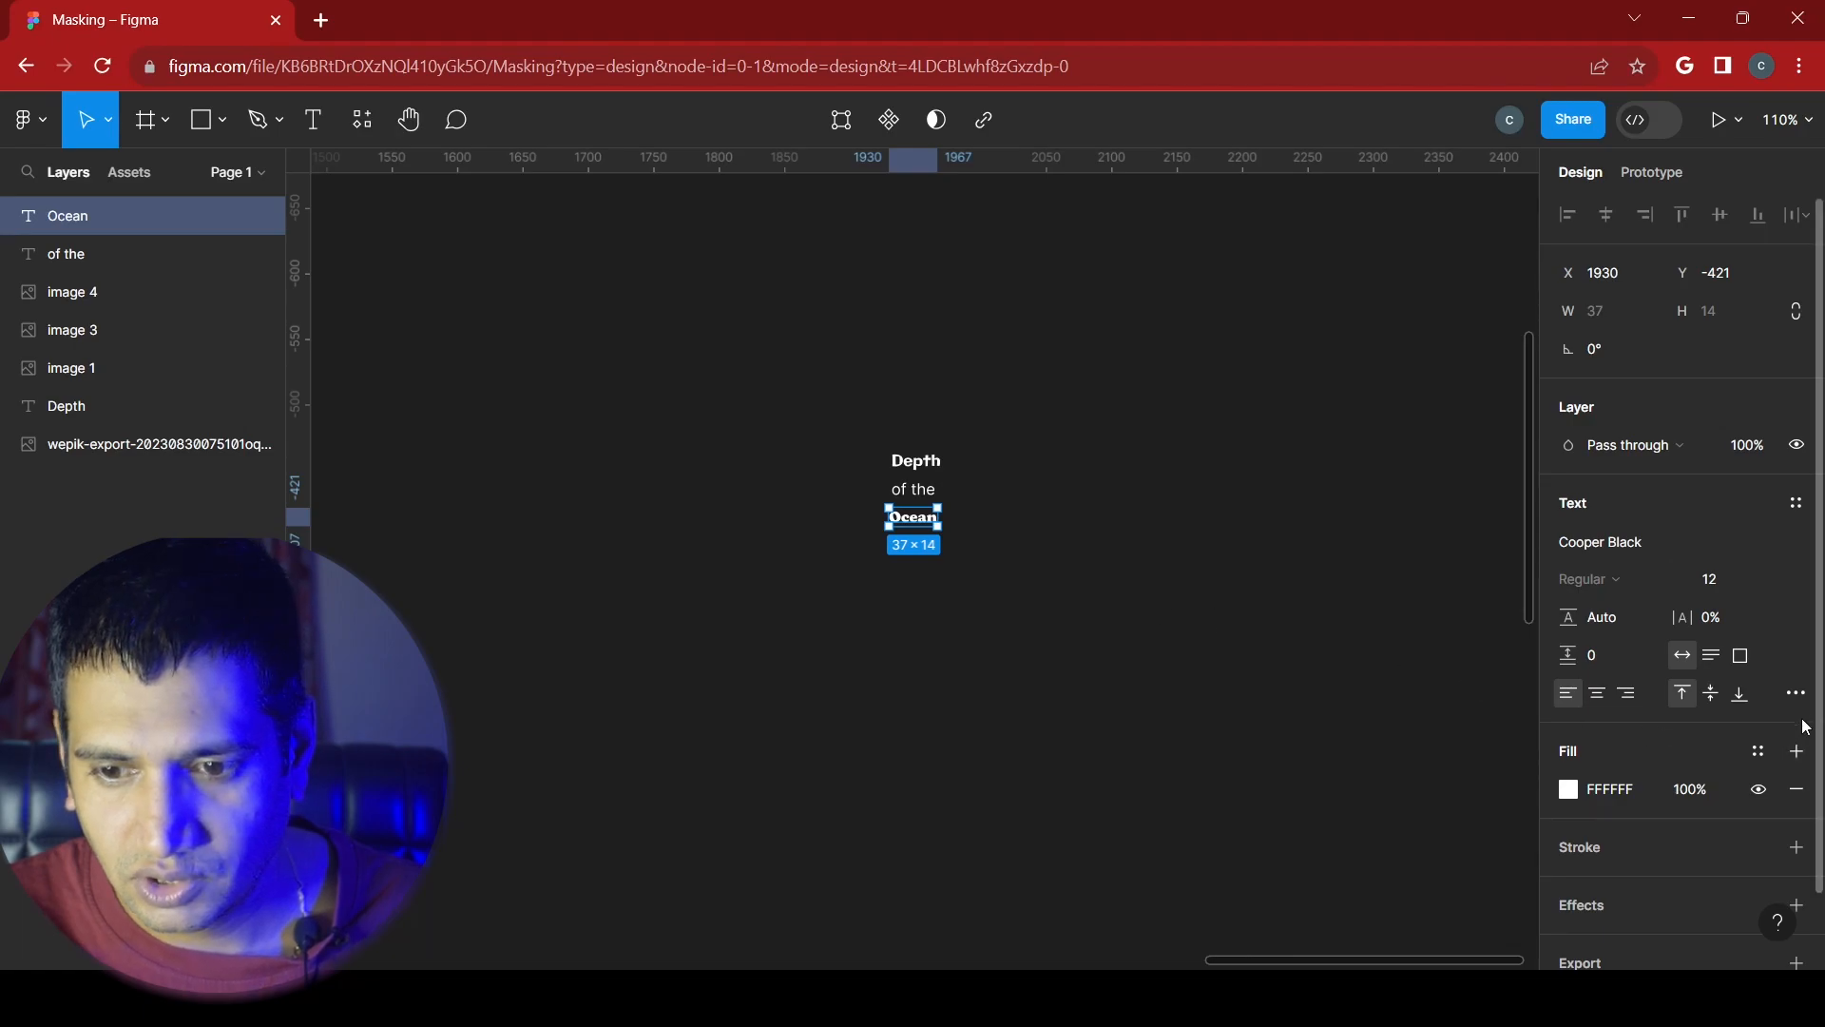
# - Enlarge the "Ocean" text to font size 128 and shift it slightly up and to the left
pyautogui.click(1770, 580)
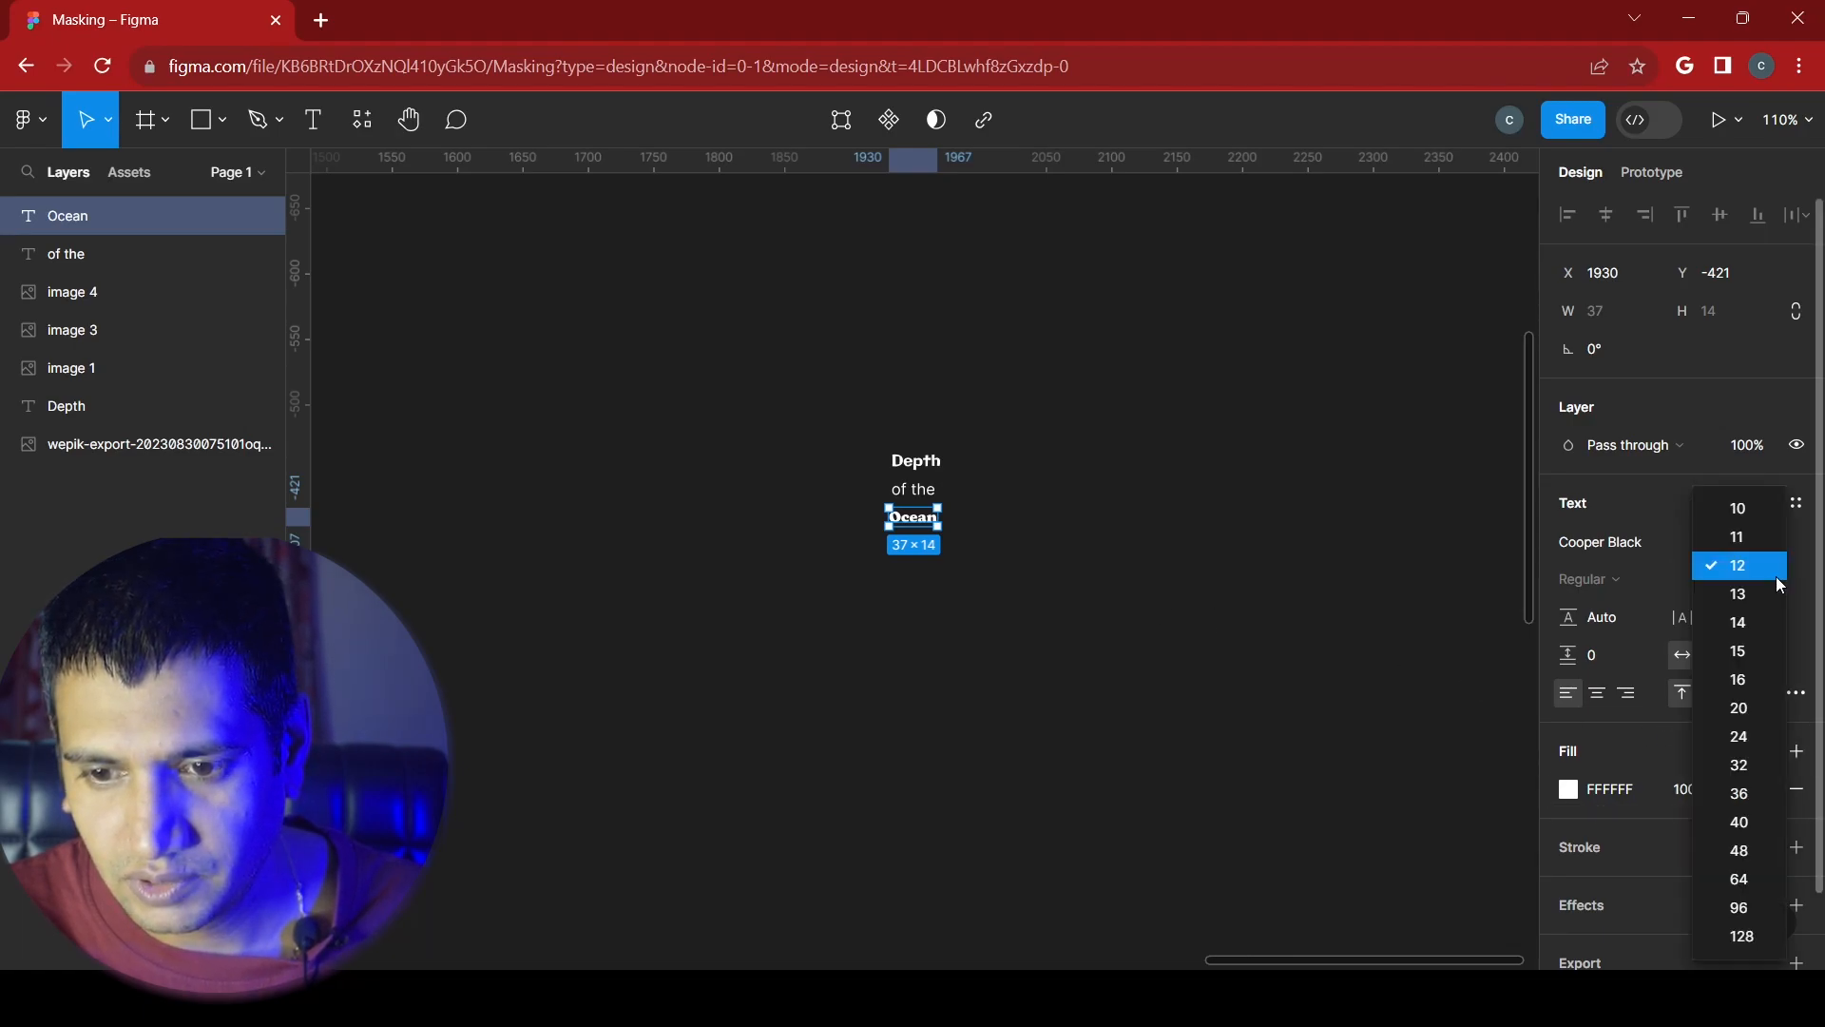
pyautogui.click(1748, 886)
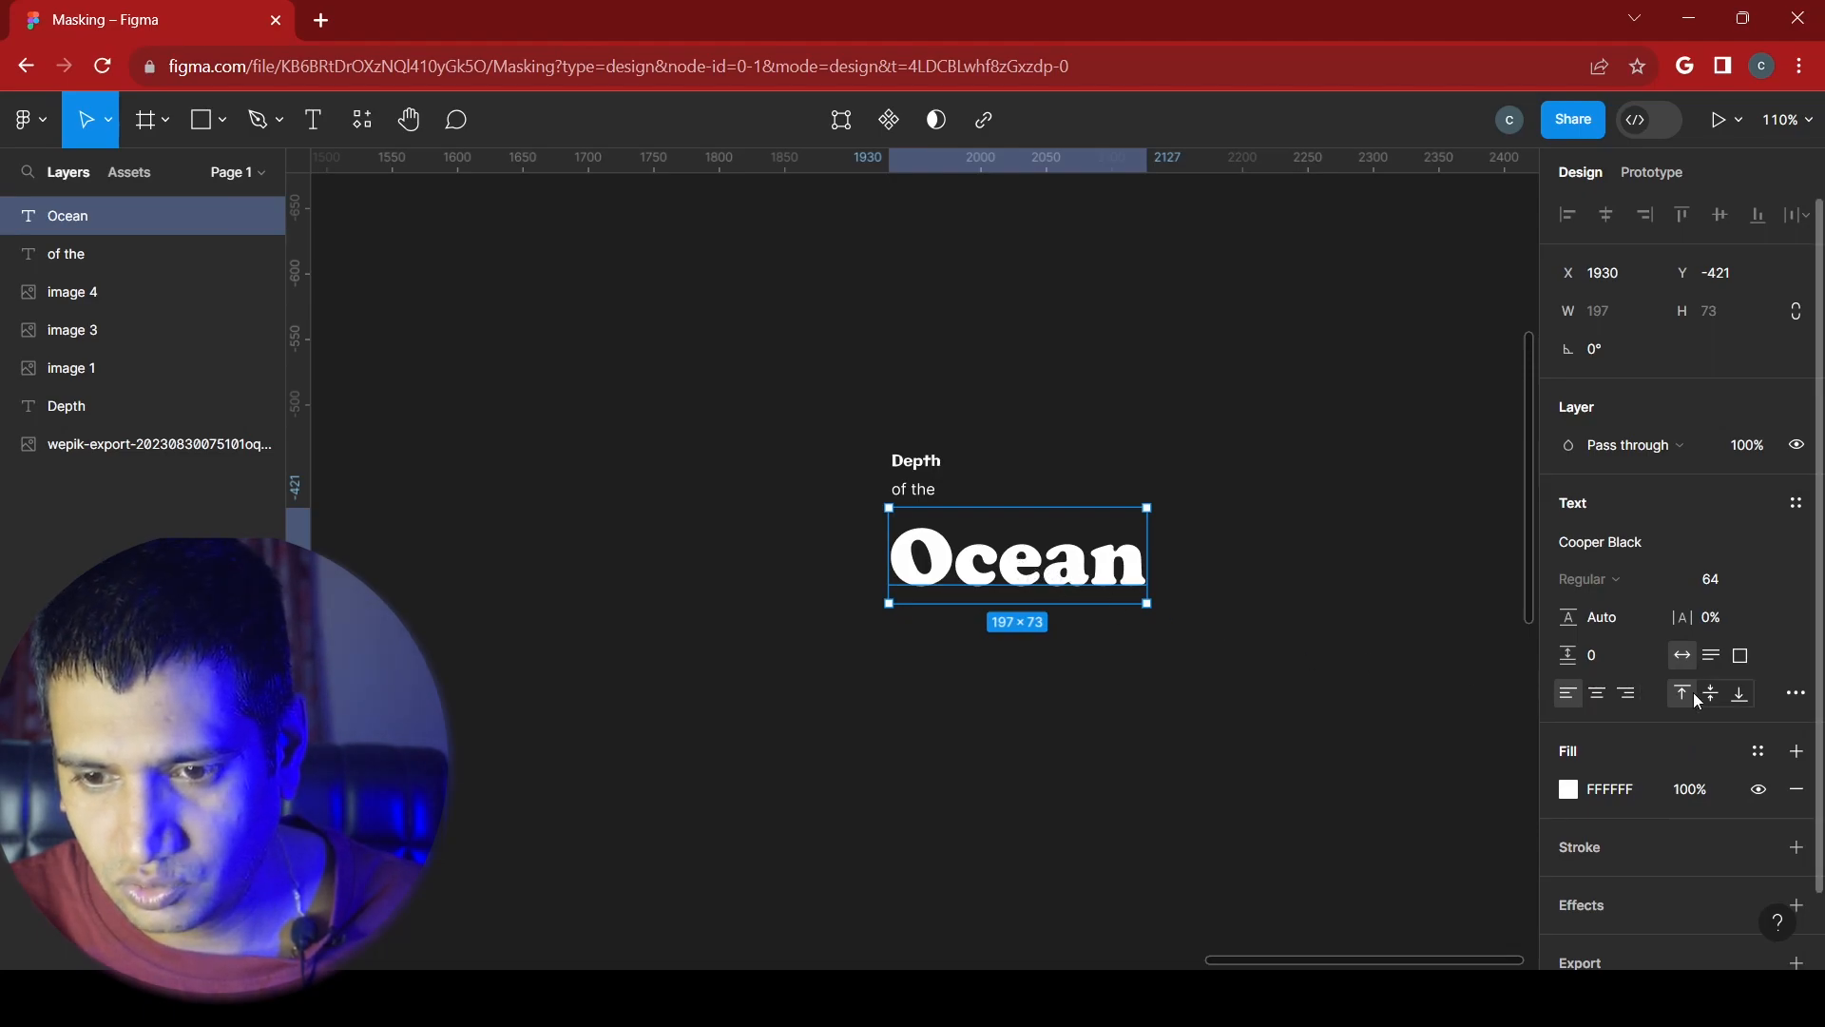
pyautogui.click(1770, 580)
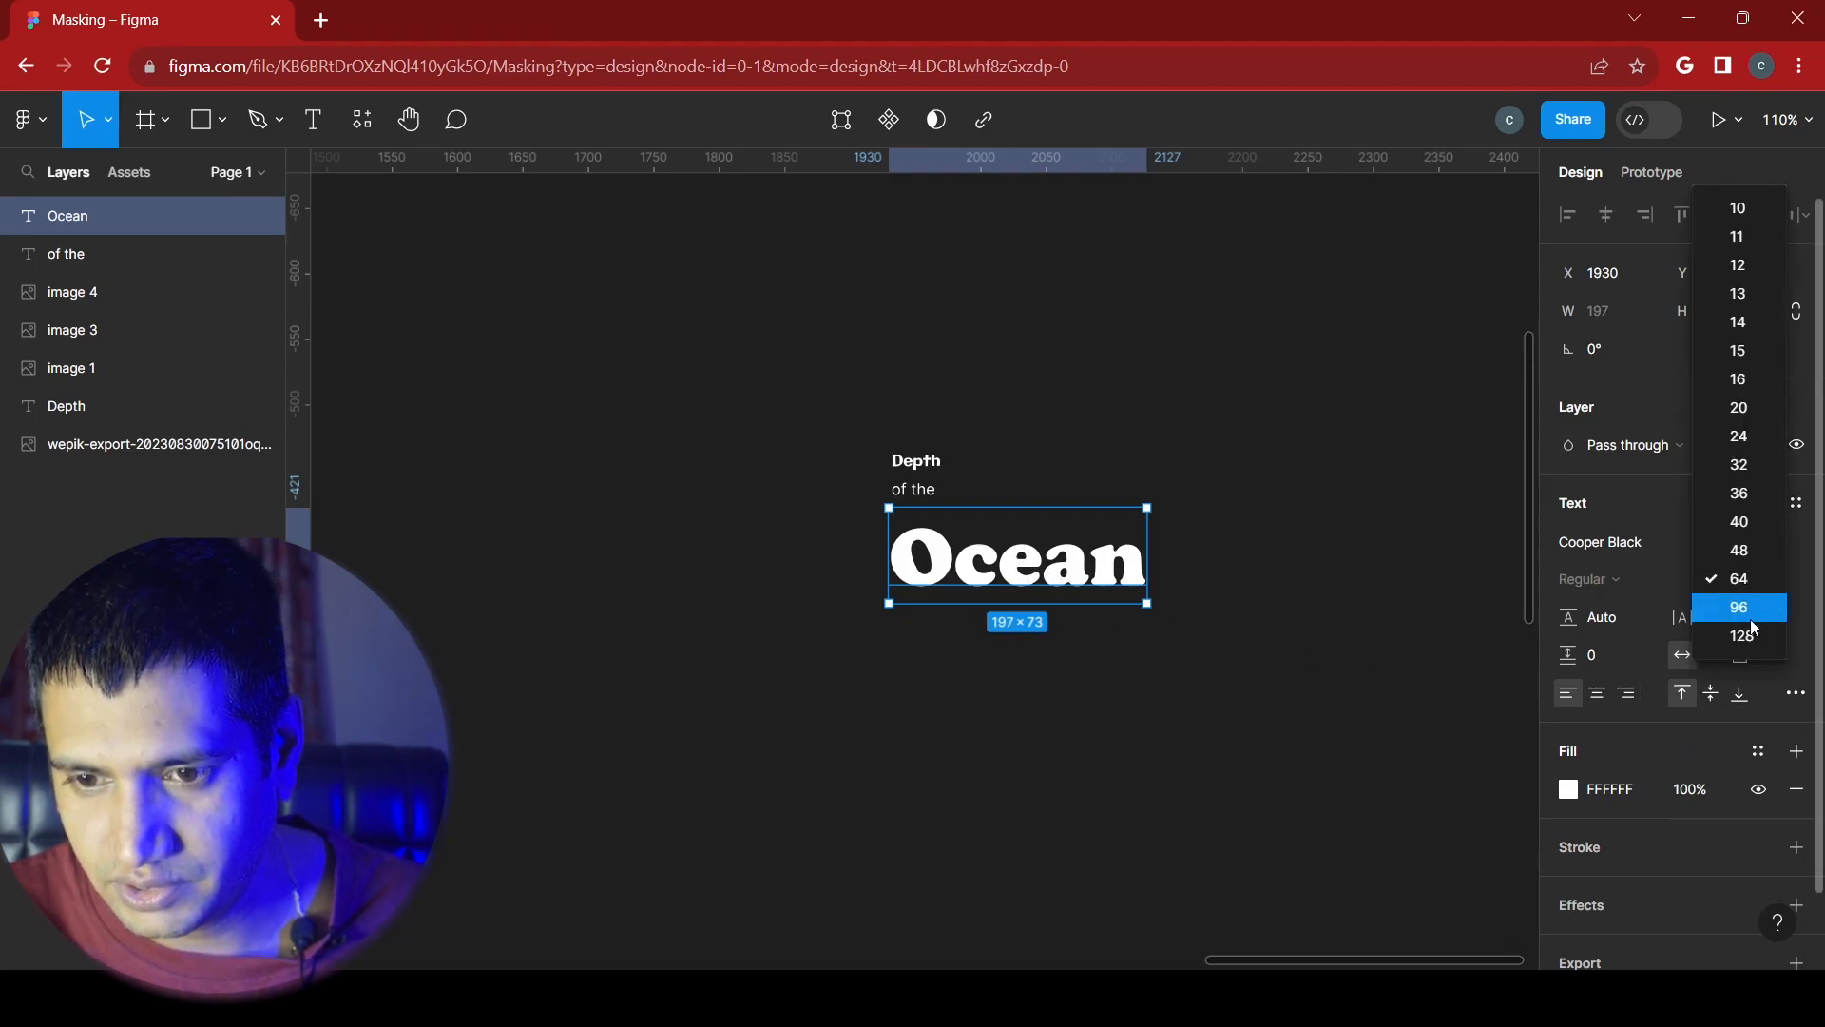
pyautogui.click(1750, 608)
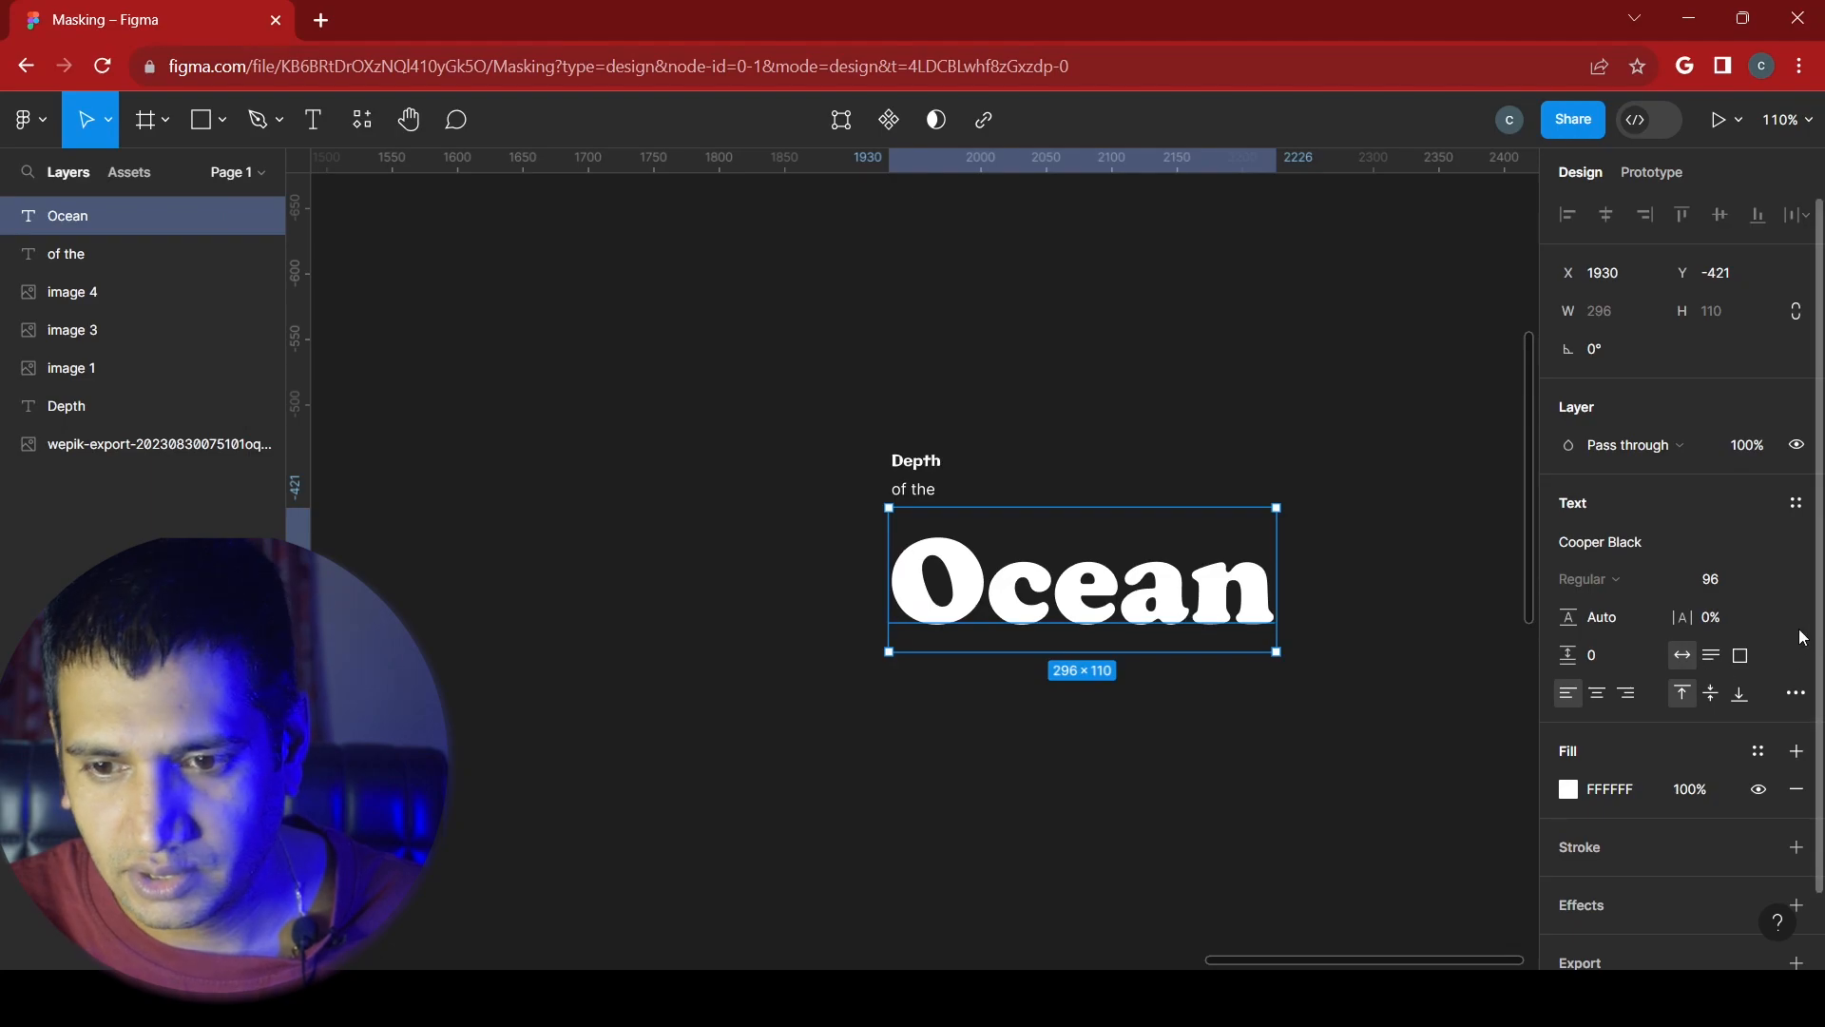
pyautogui.click(1774, 587)
pyautogui.click(1751, 612)
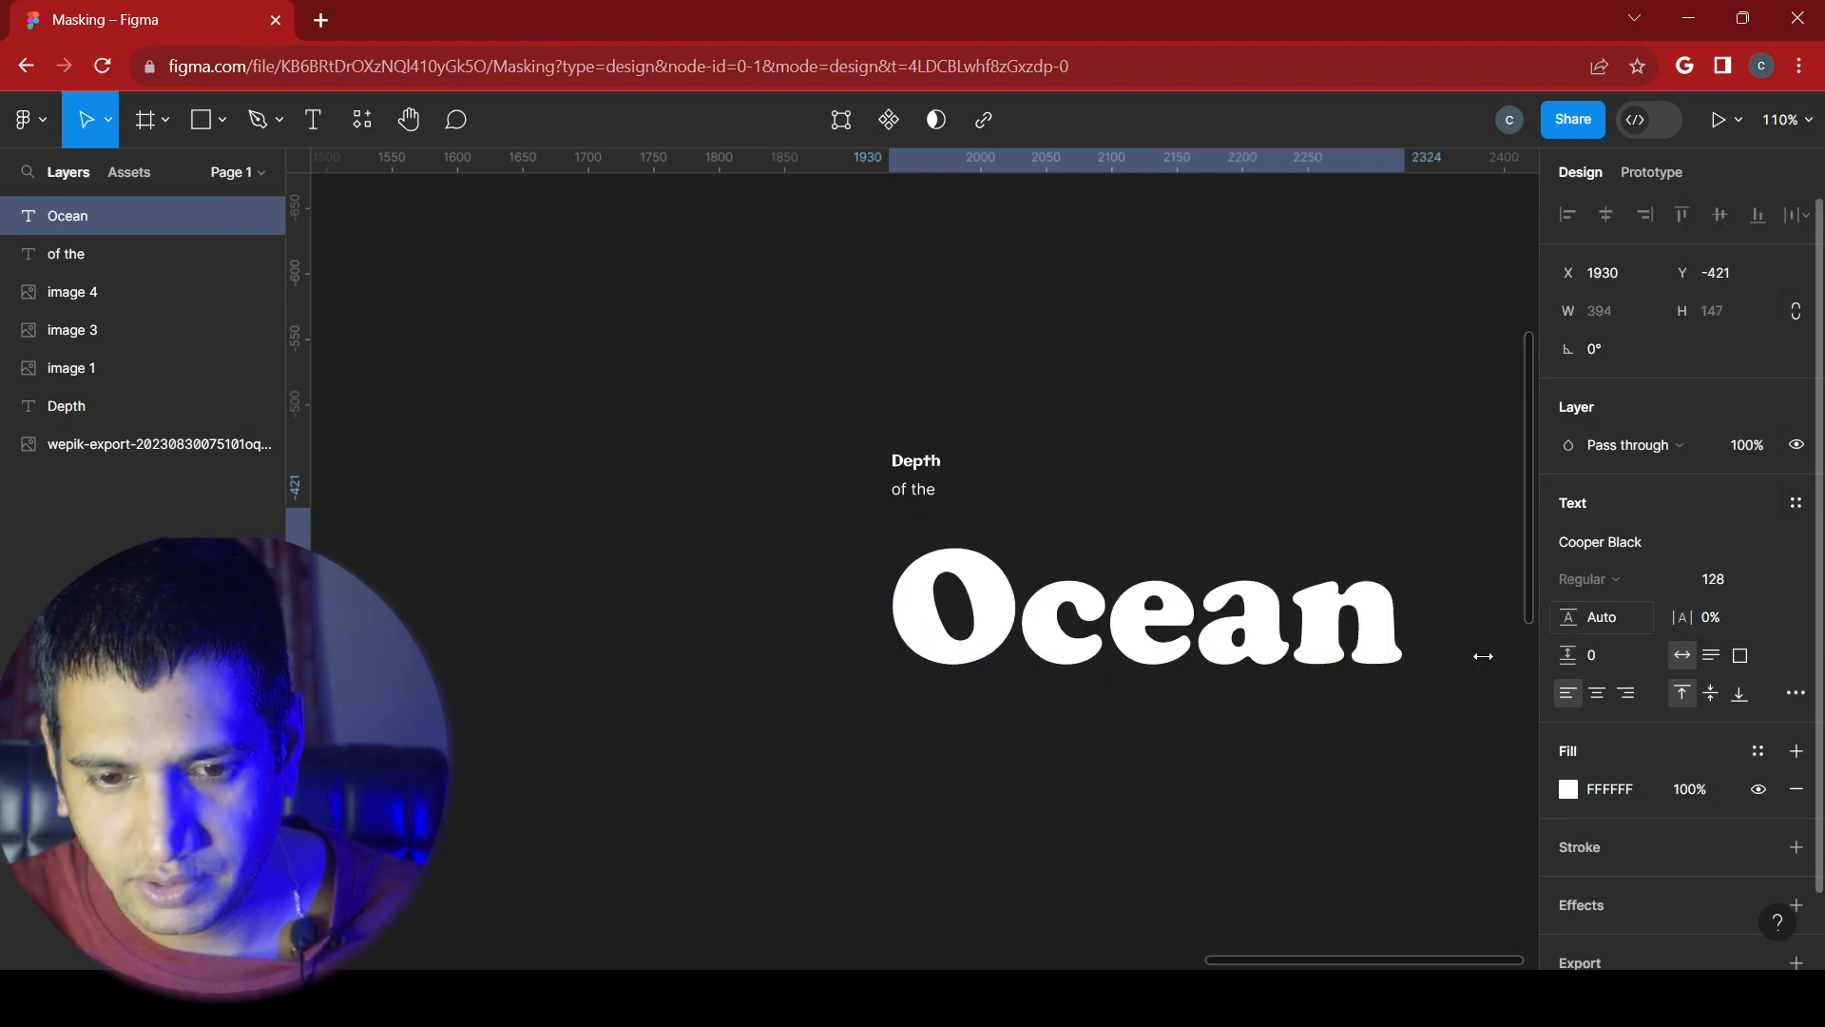
pyautogui.moveTo(1162, 636); pyautogui.dragTo(1139, 626)
# - Set the "Depth" text to font size 96 and move it up above "Ocean"
pyautogui.click(916, 462)
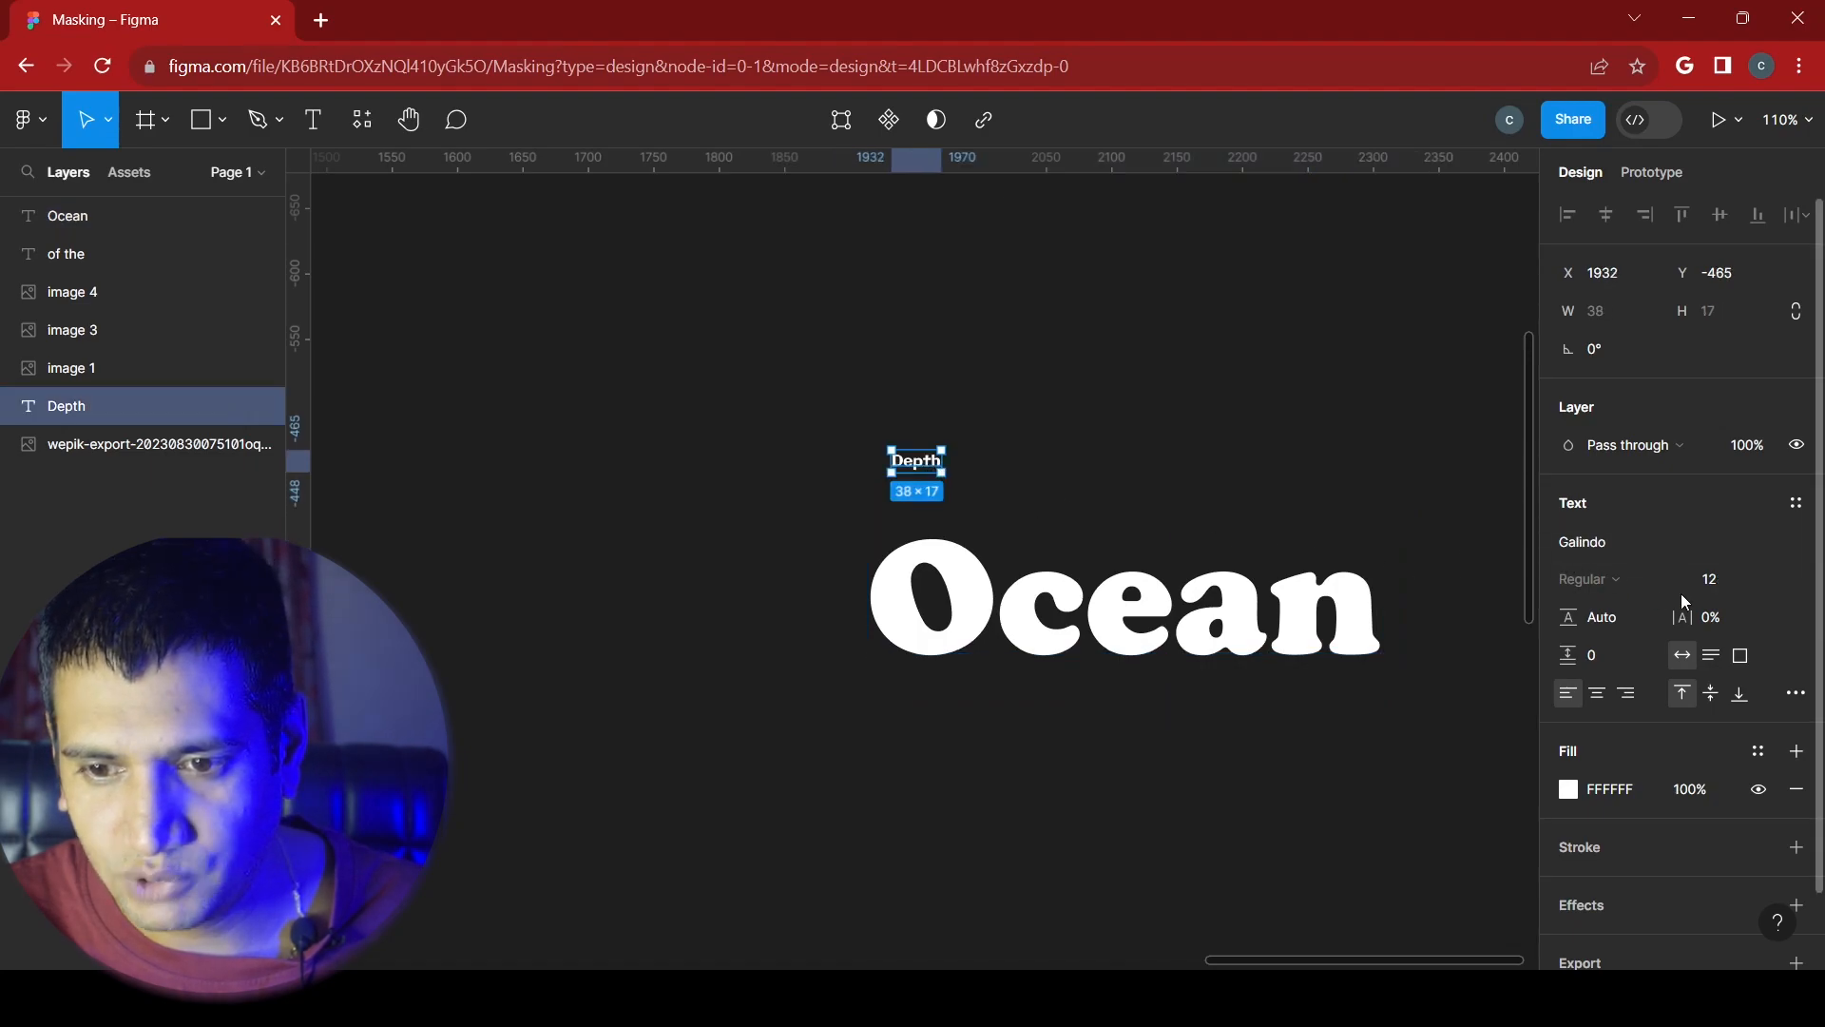
pyautogui.click(1777, 583)
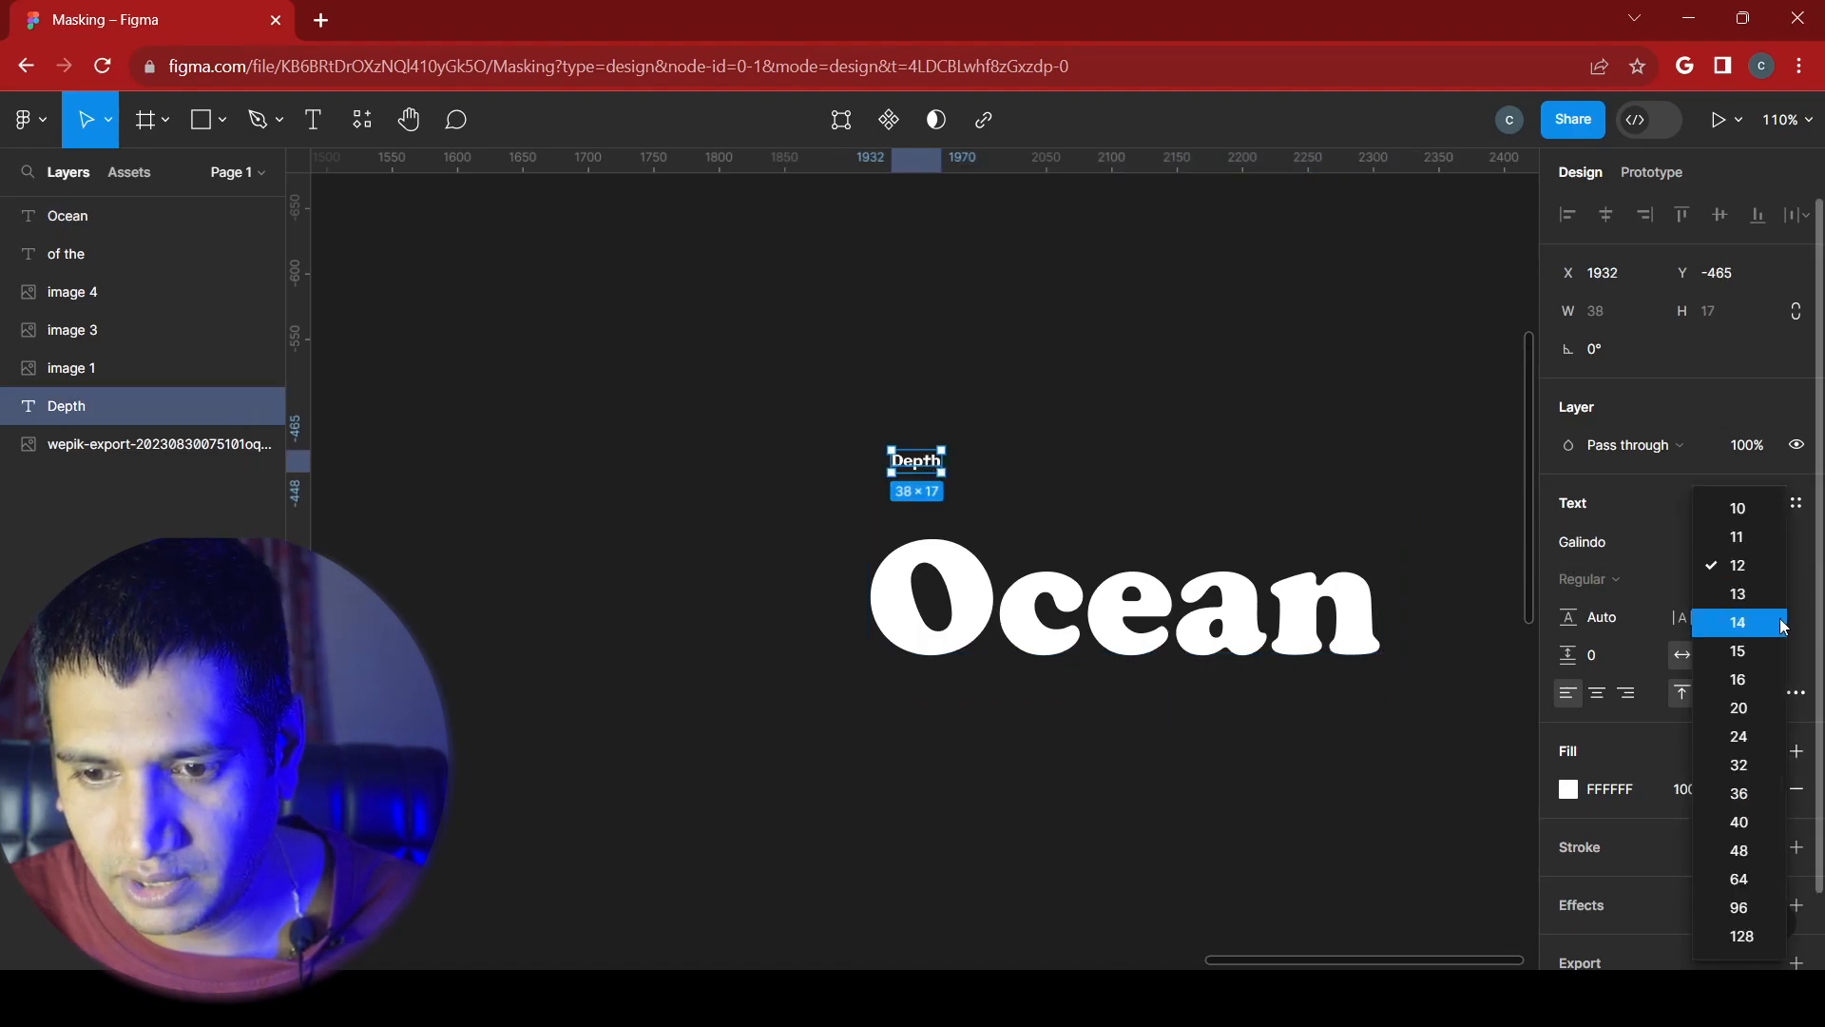
pyautogui.click(1778, 903)
pyautogui.moveTo(1042, 526); pyautogui.dragTo(1034, 423)
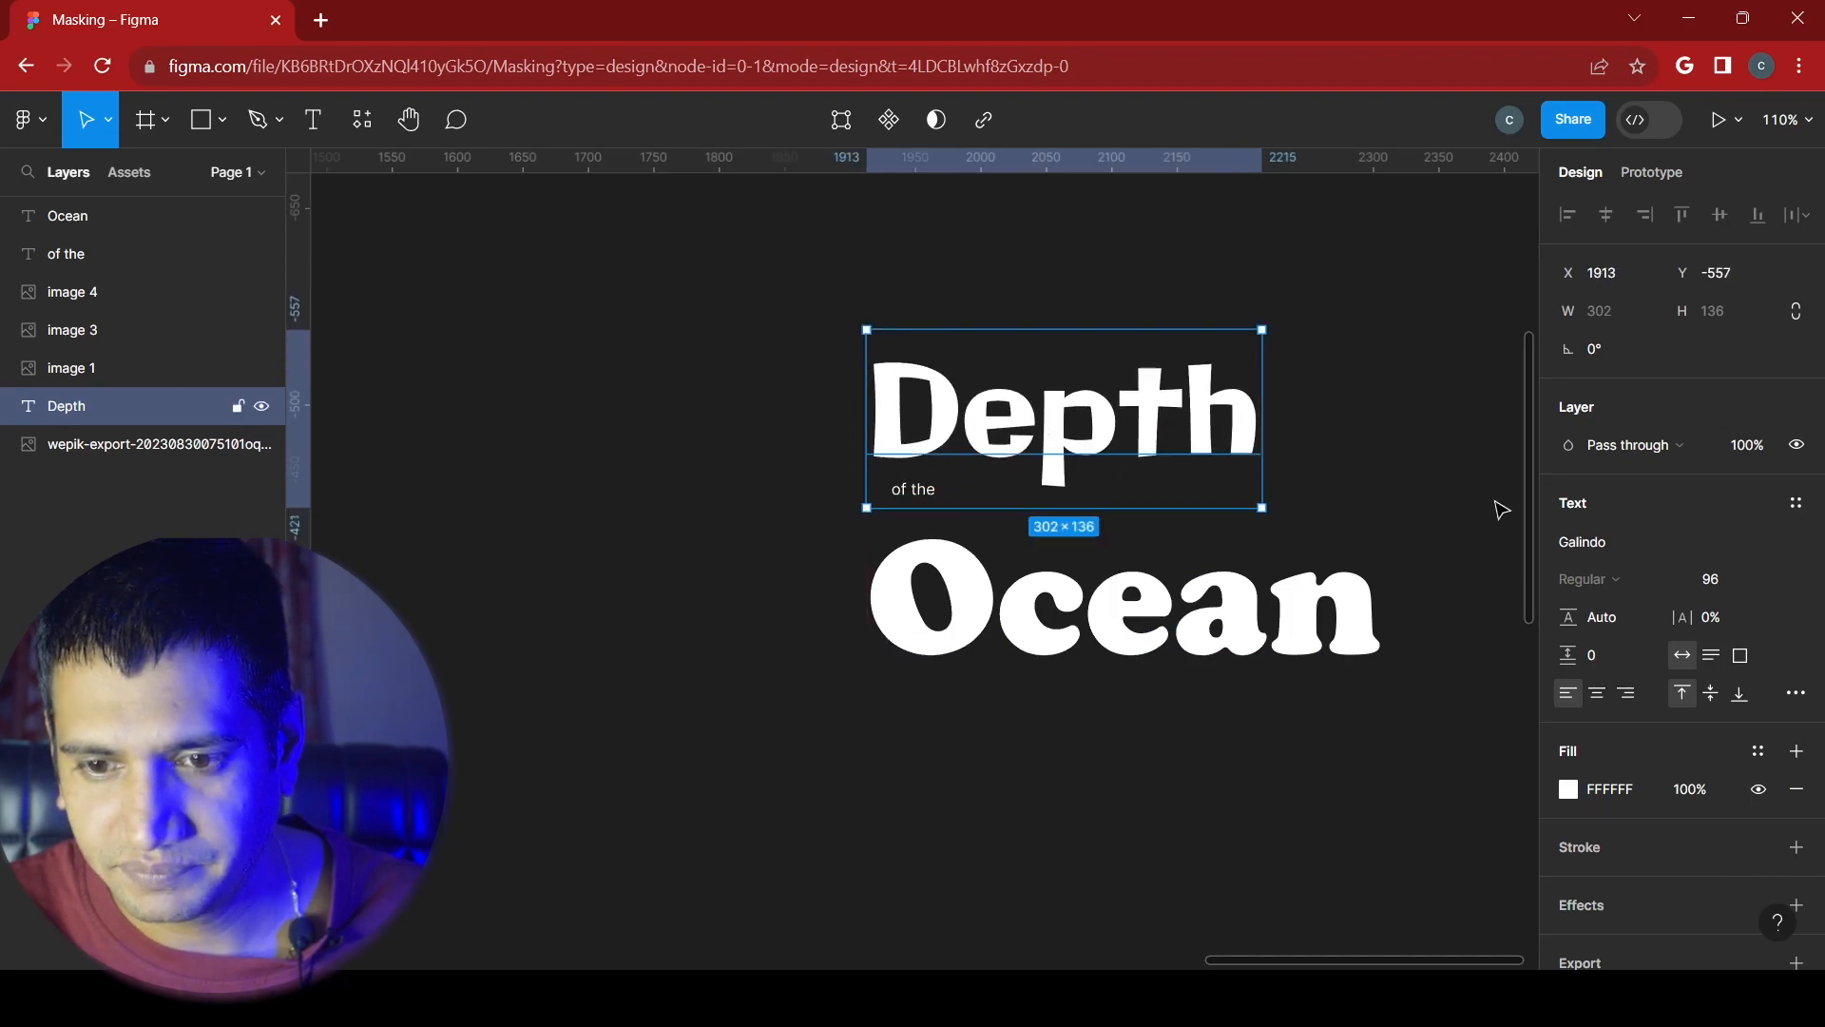
# - Change the font of the "Depth" text to Poppins Bold and move it up to clear the "of the" text
pyautogui.click(1639, 540)
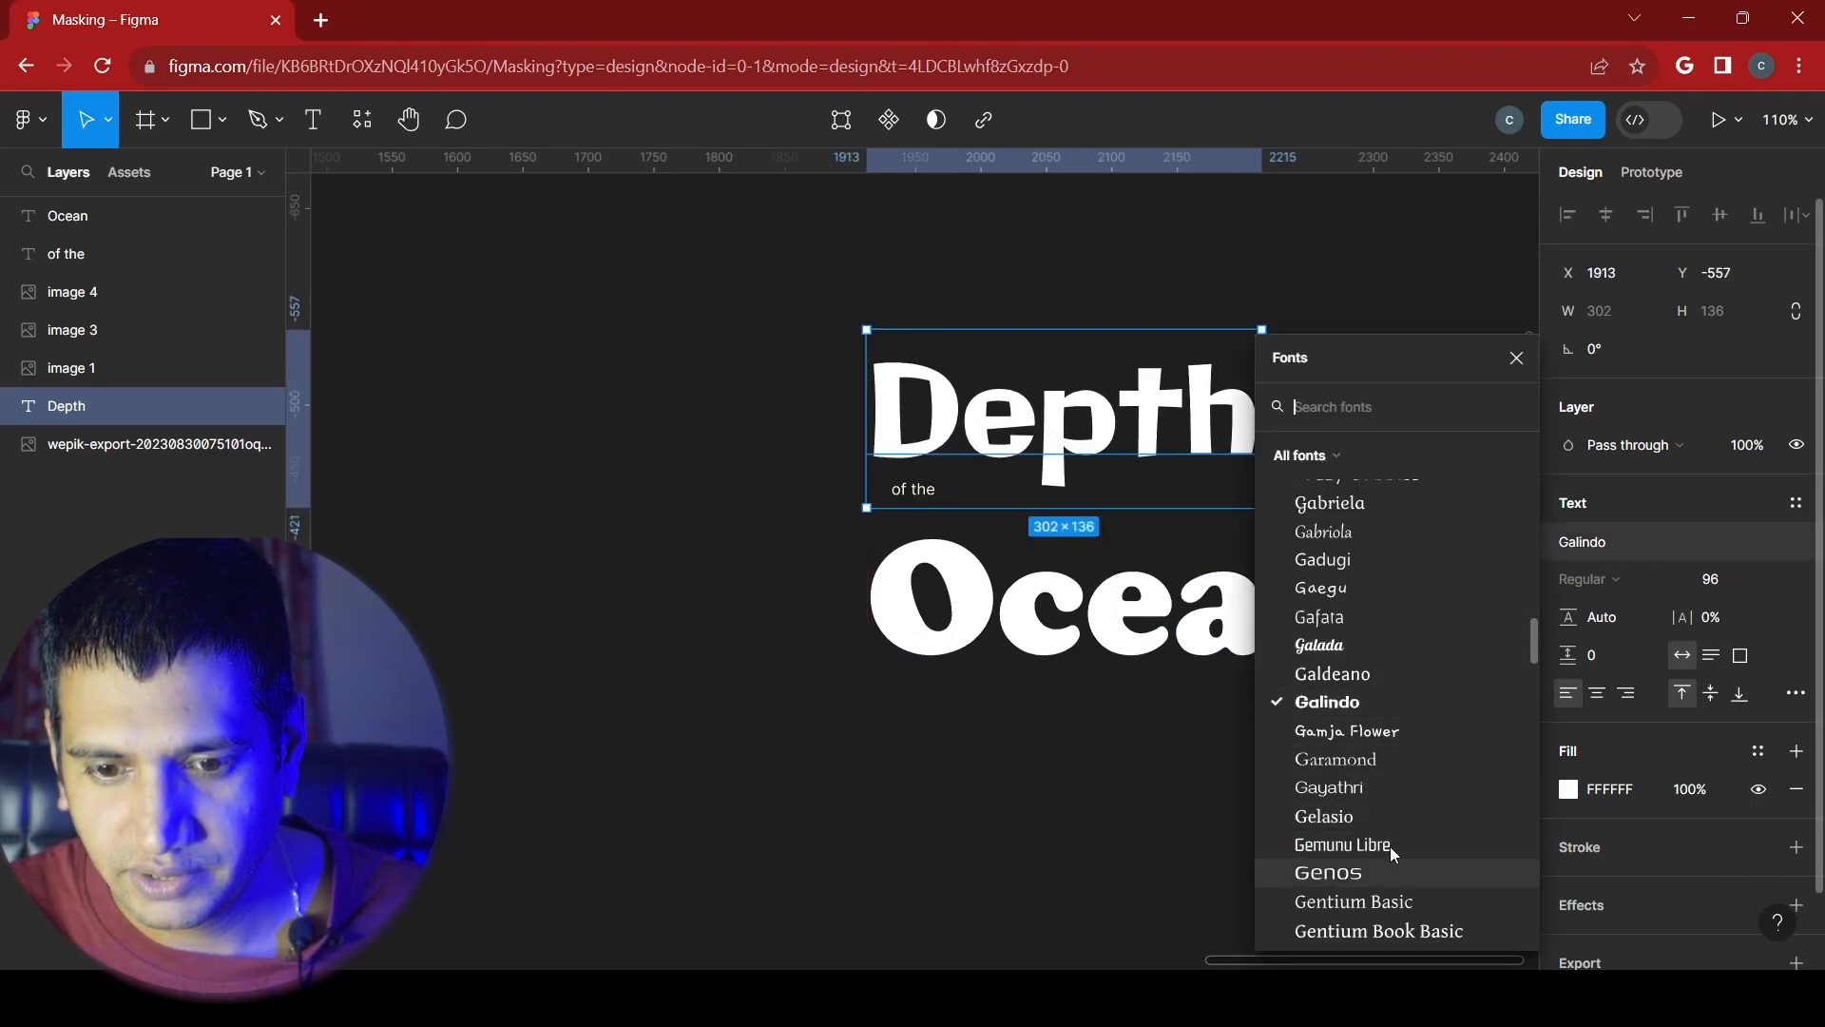
pyautogui.click(1590, 544)
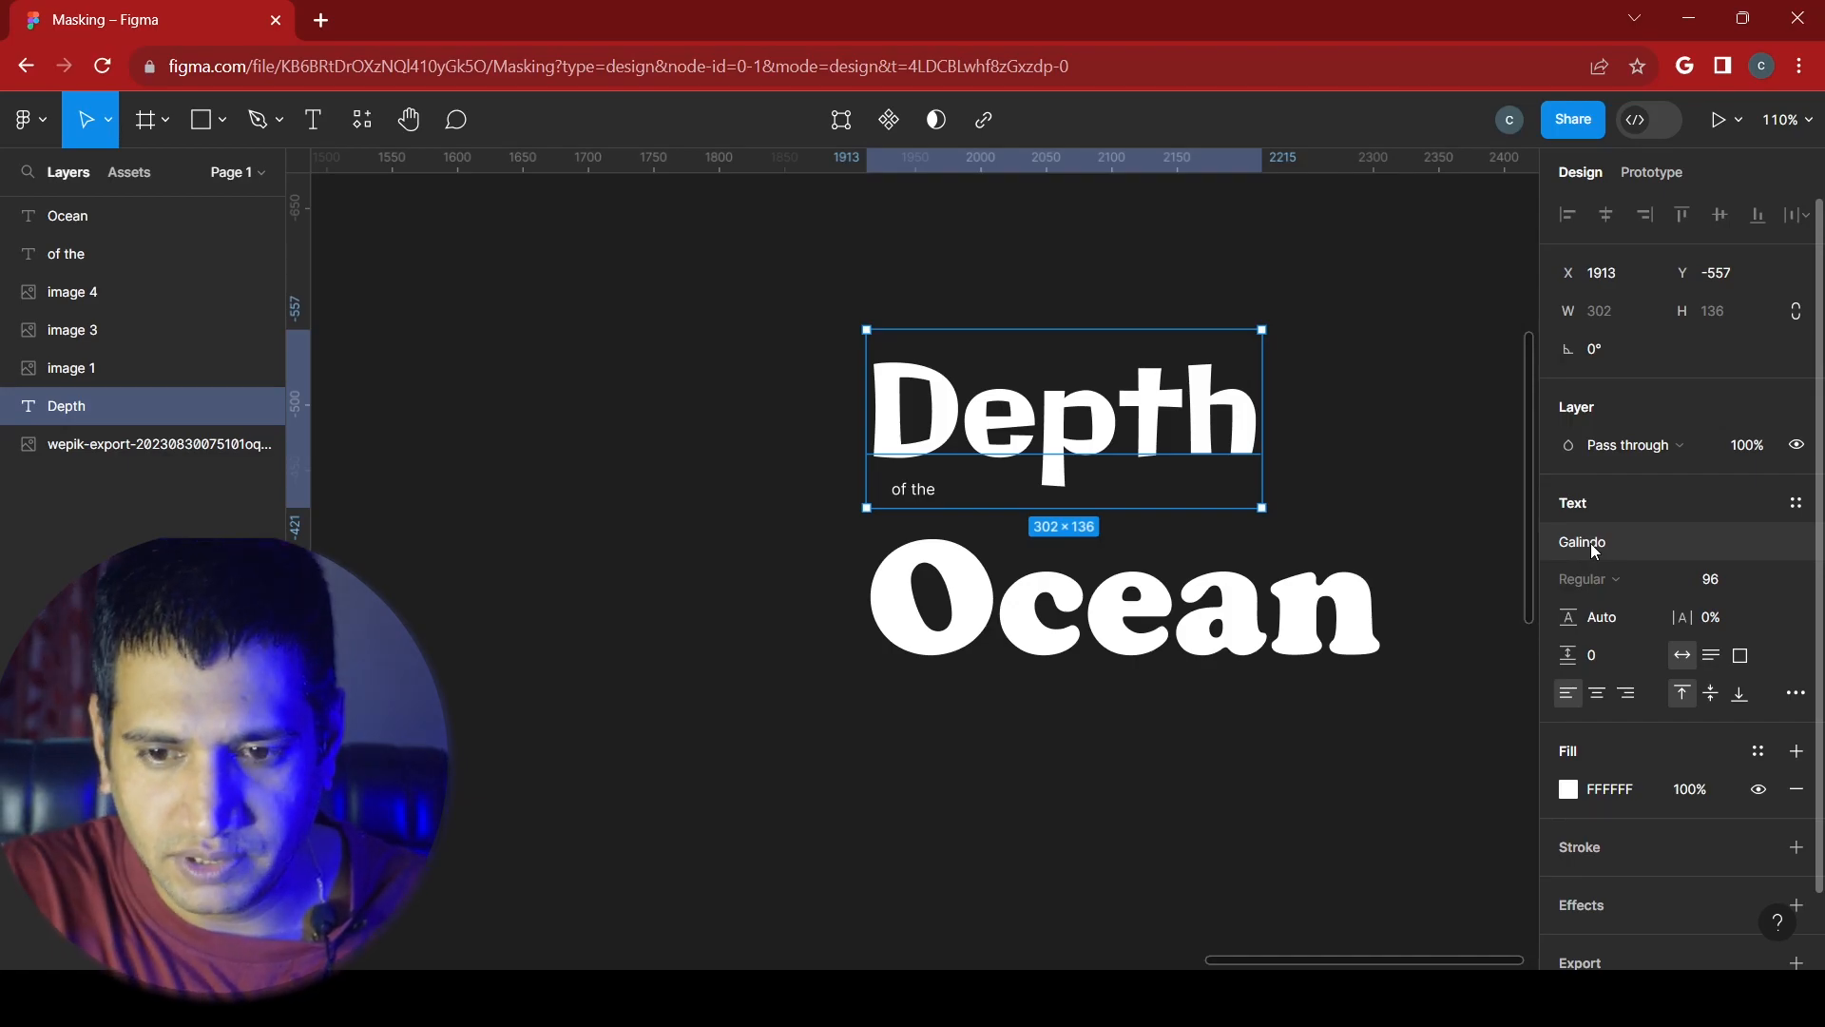
pyautogui.click(1589, 544)
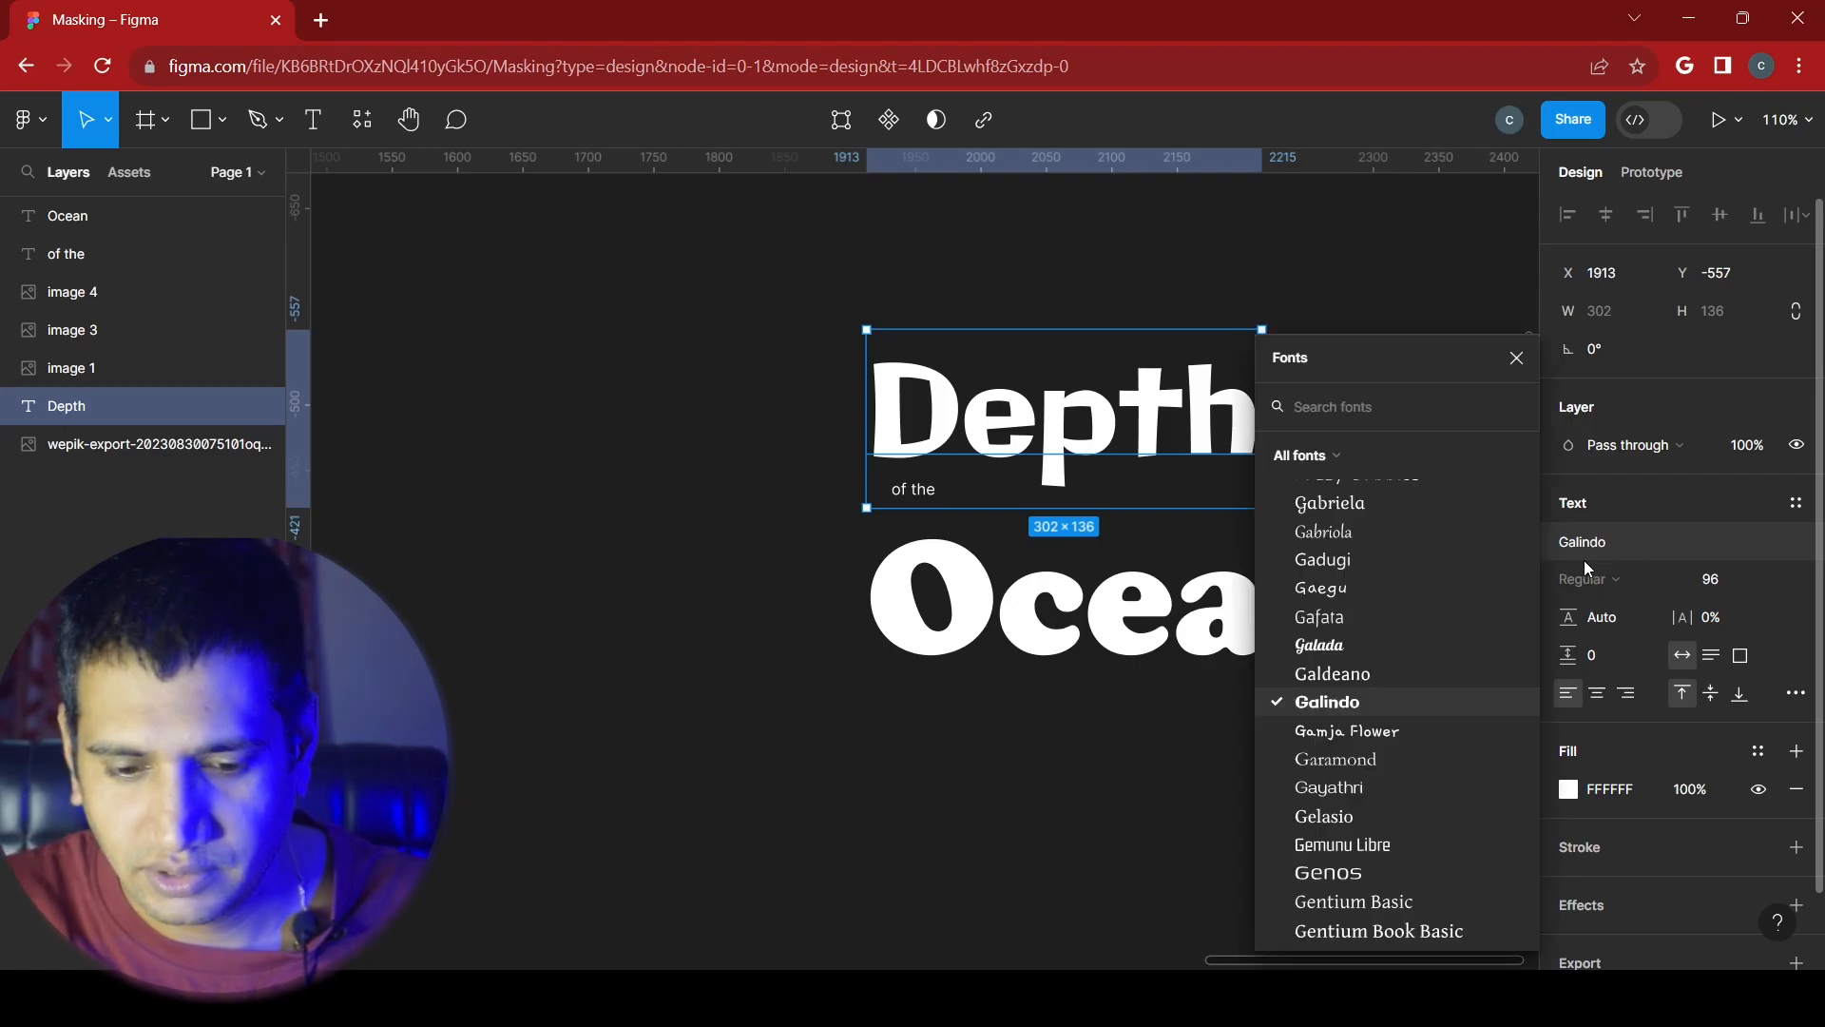
pyautogui.write('pop')
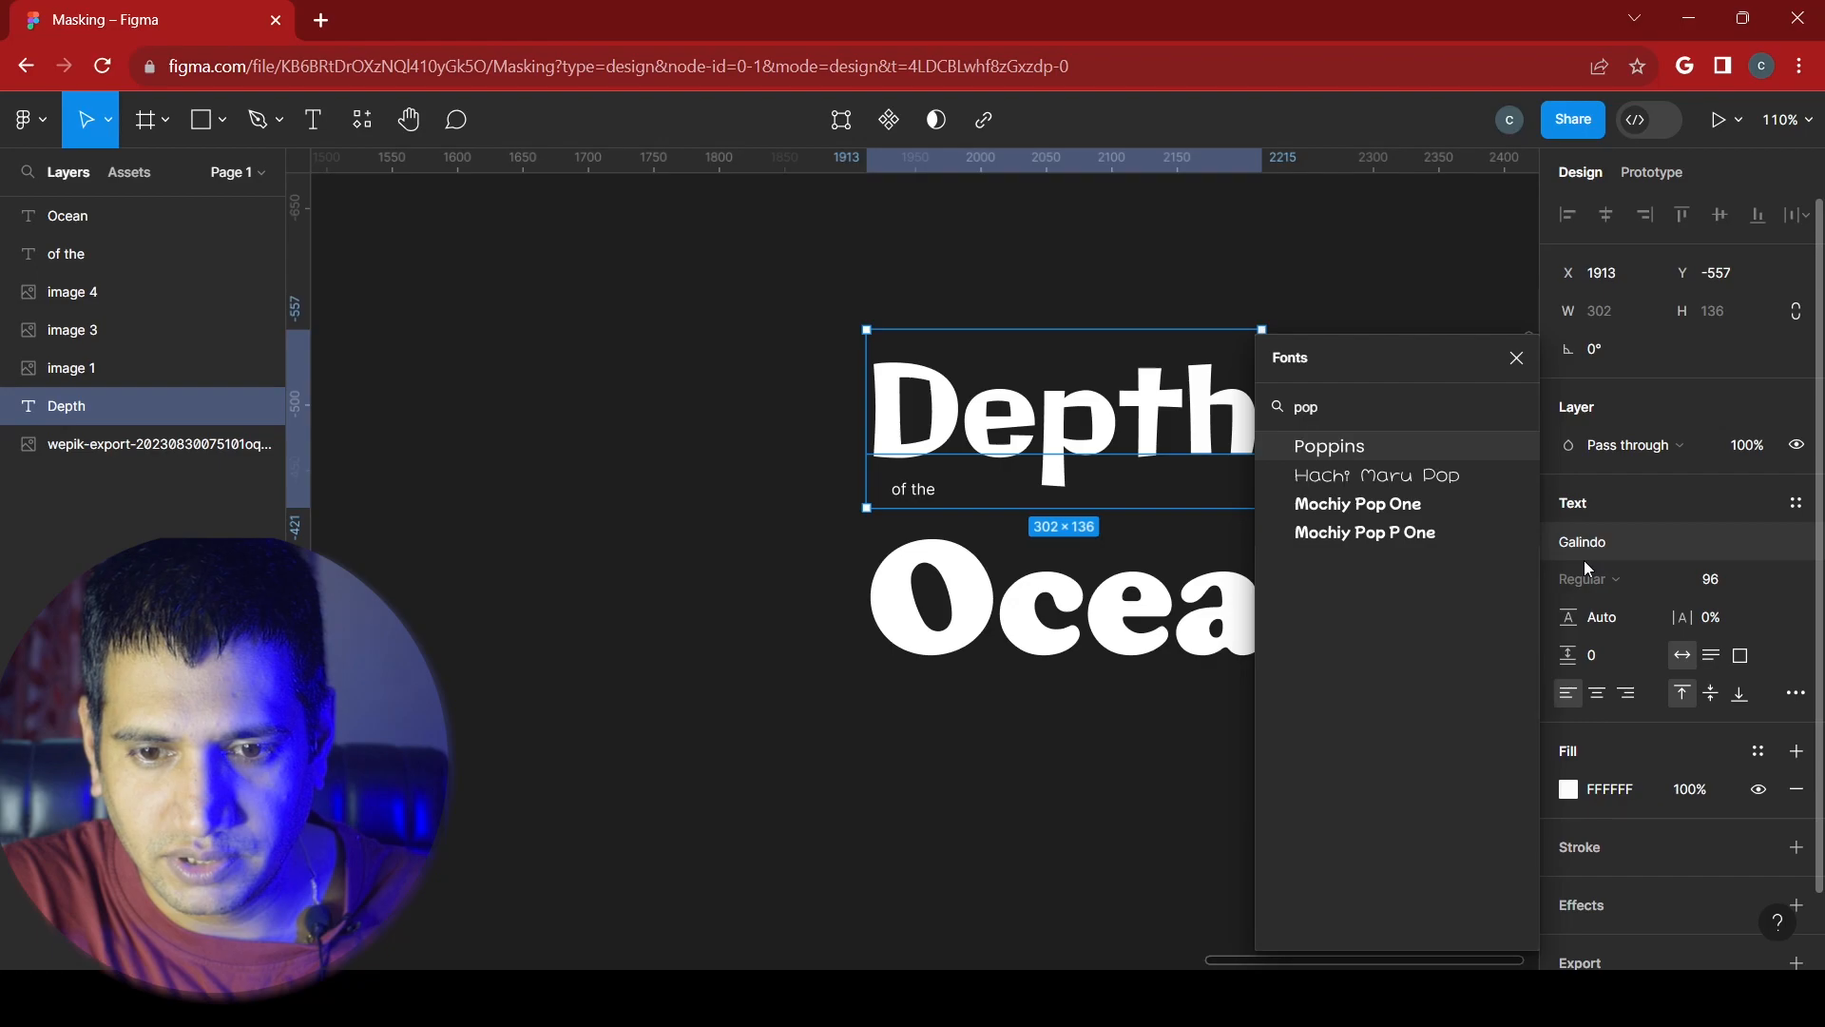
pyautogui.press('Return')
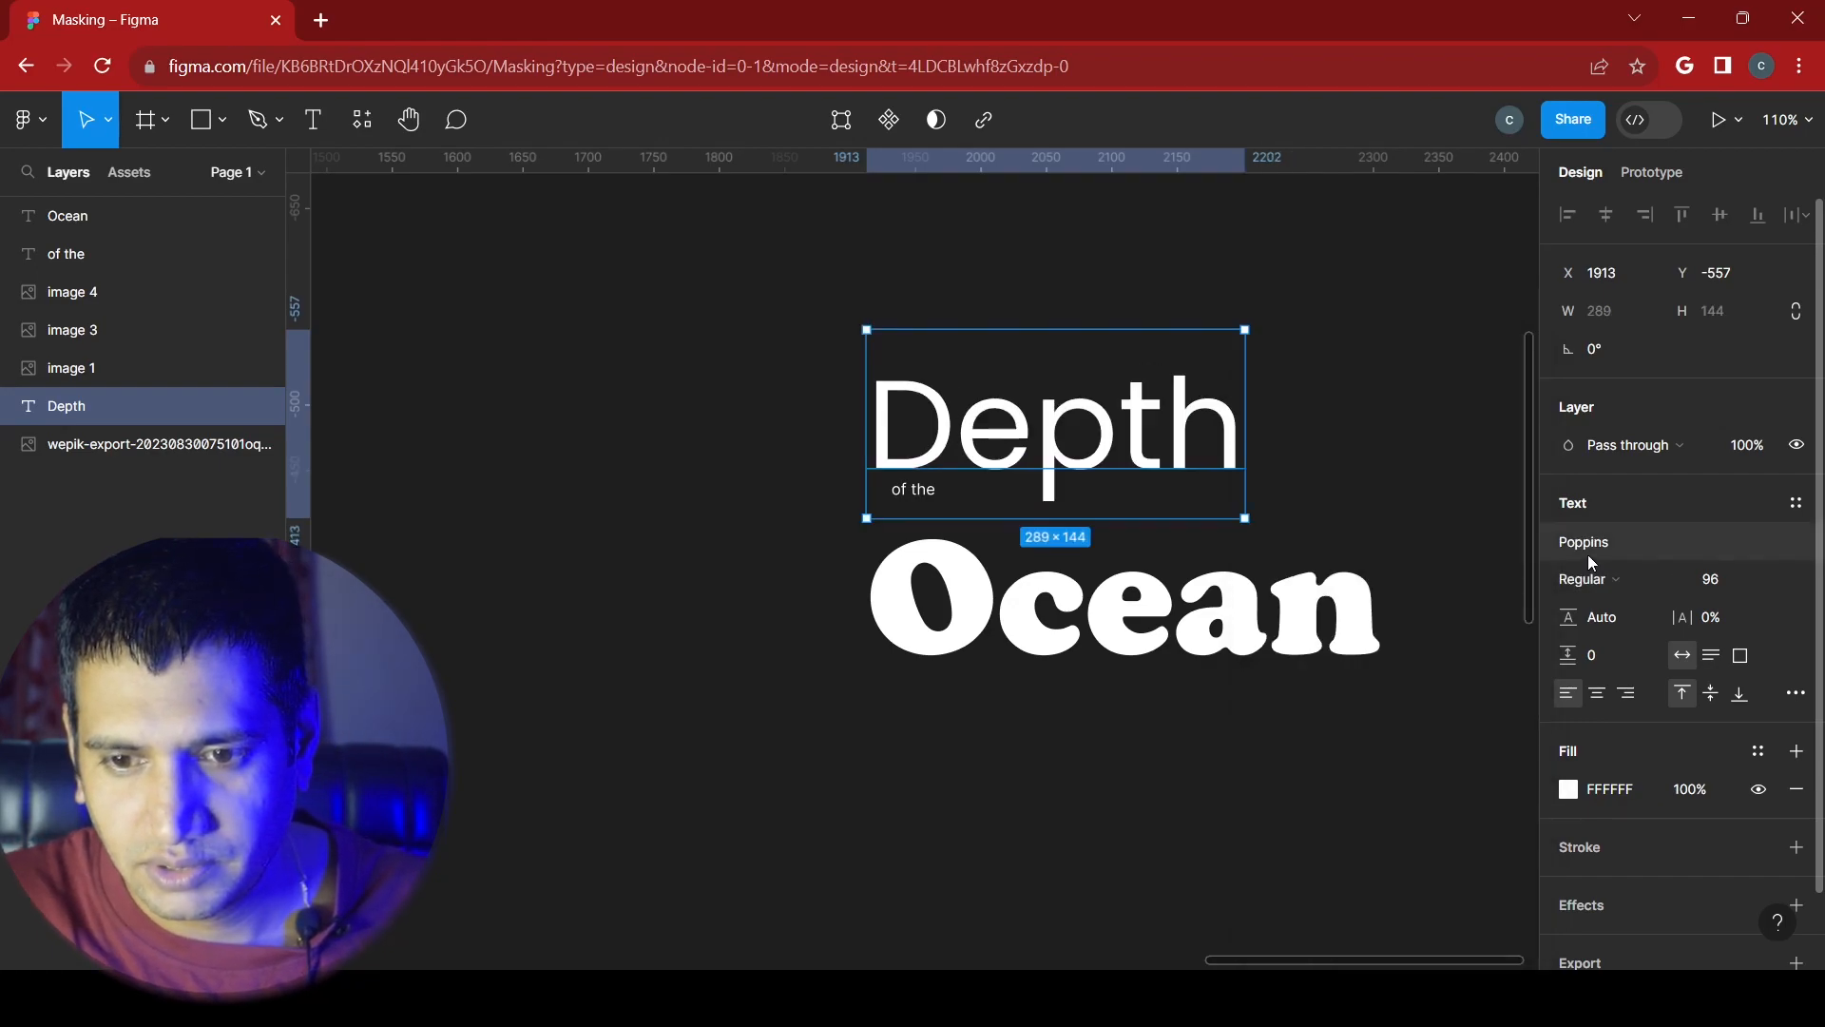
pyautogui.click(1657, 581)
pyautogui.click(1646, 609)
pyautogui.moveTo(966, 518); pyautogui.dragTo(966, 483)
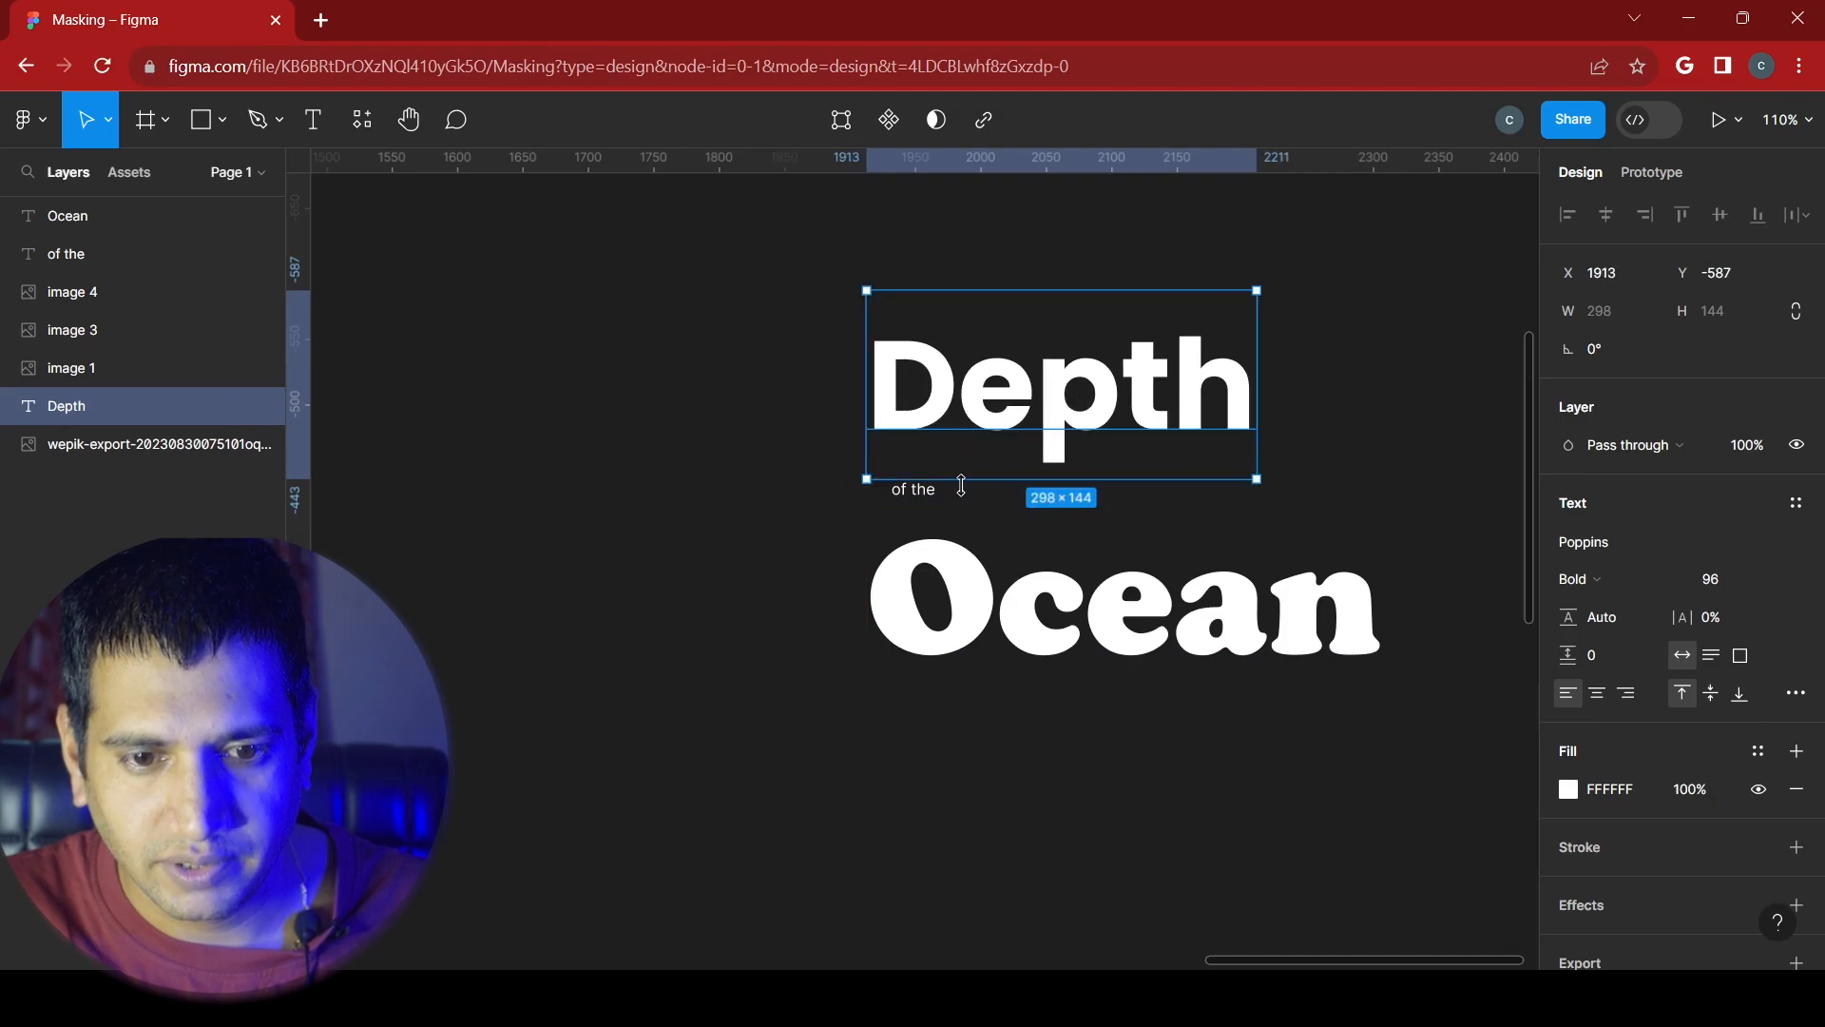
# - Change the font of the "of the" text to Ubuntu
pyautogui.click(911, 504)
pyautogui.click(904, 486)
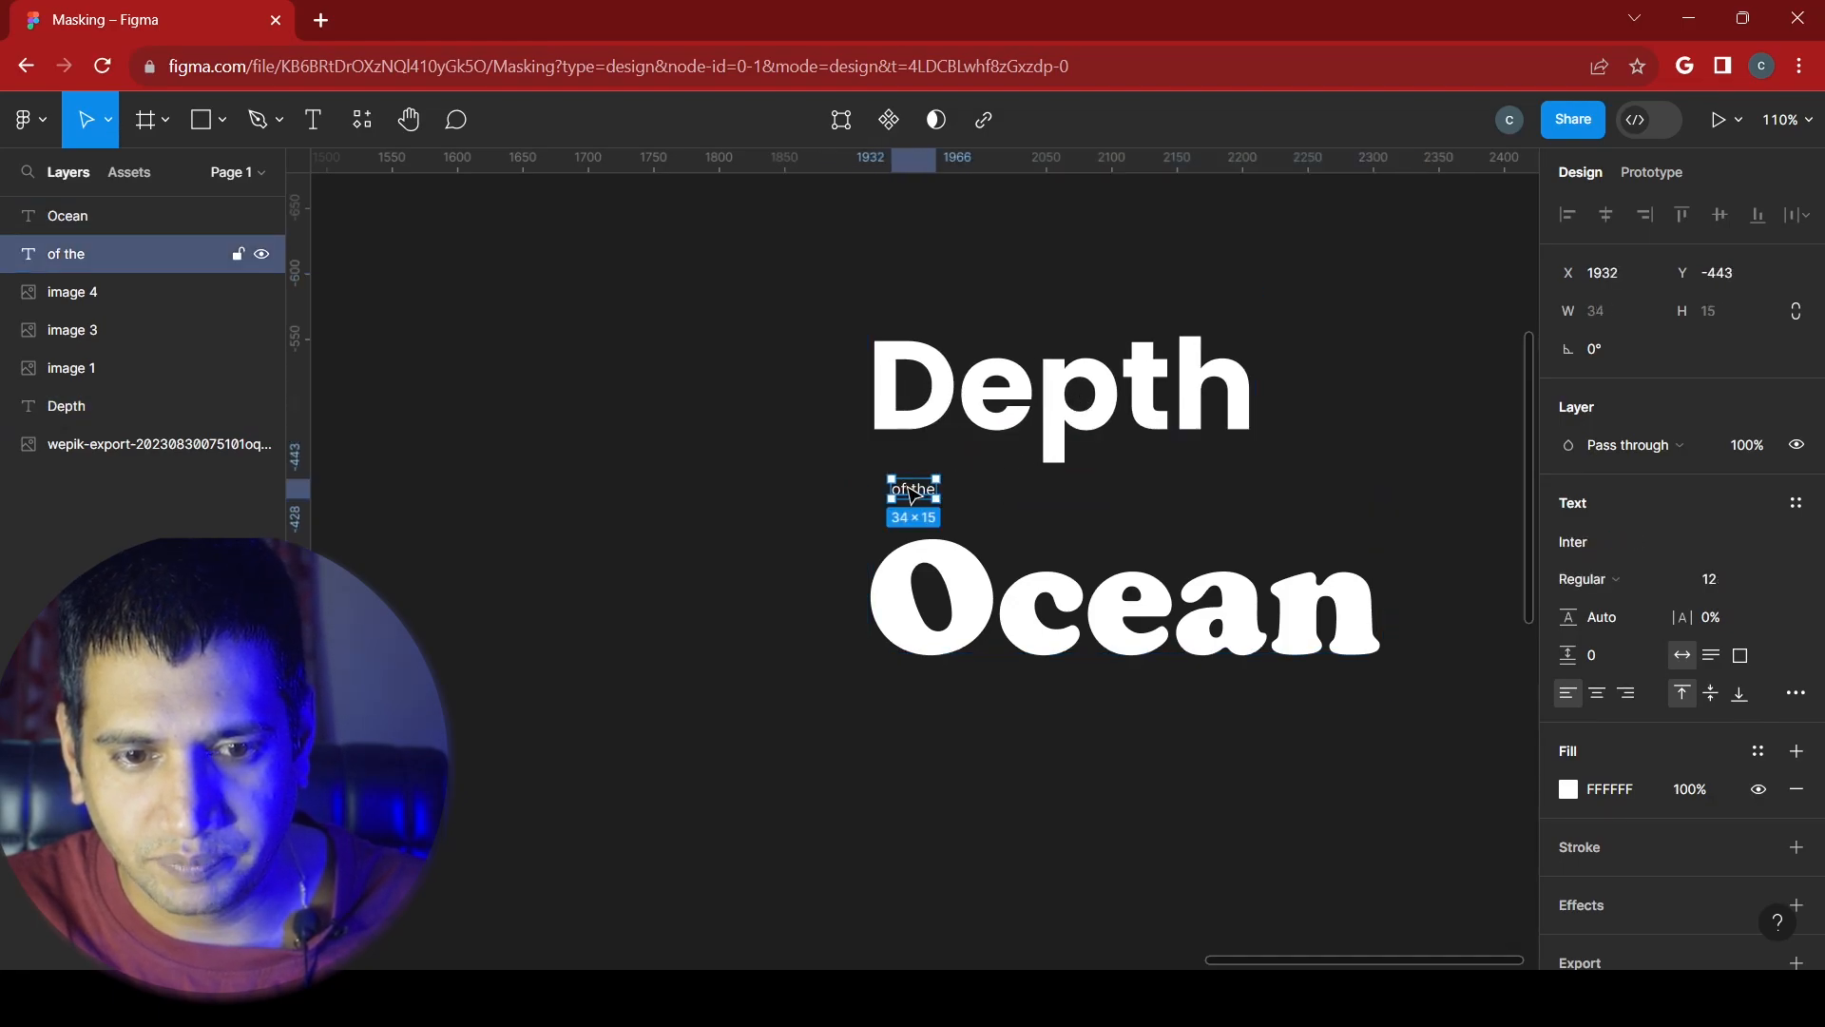
pyautogui.click(1622, 556)
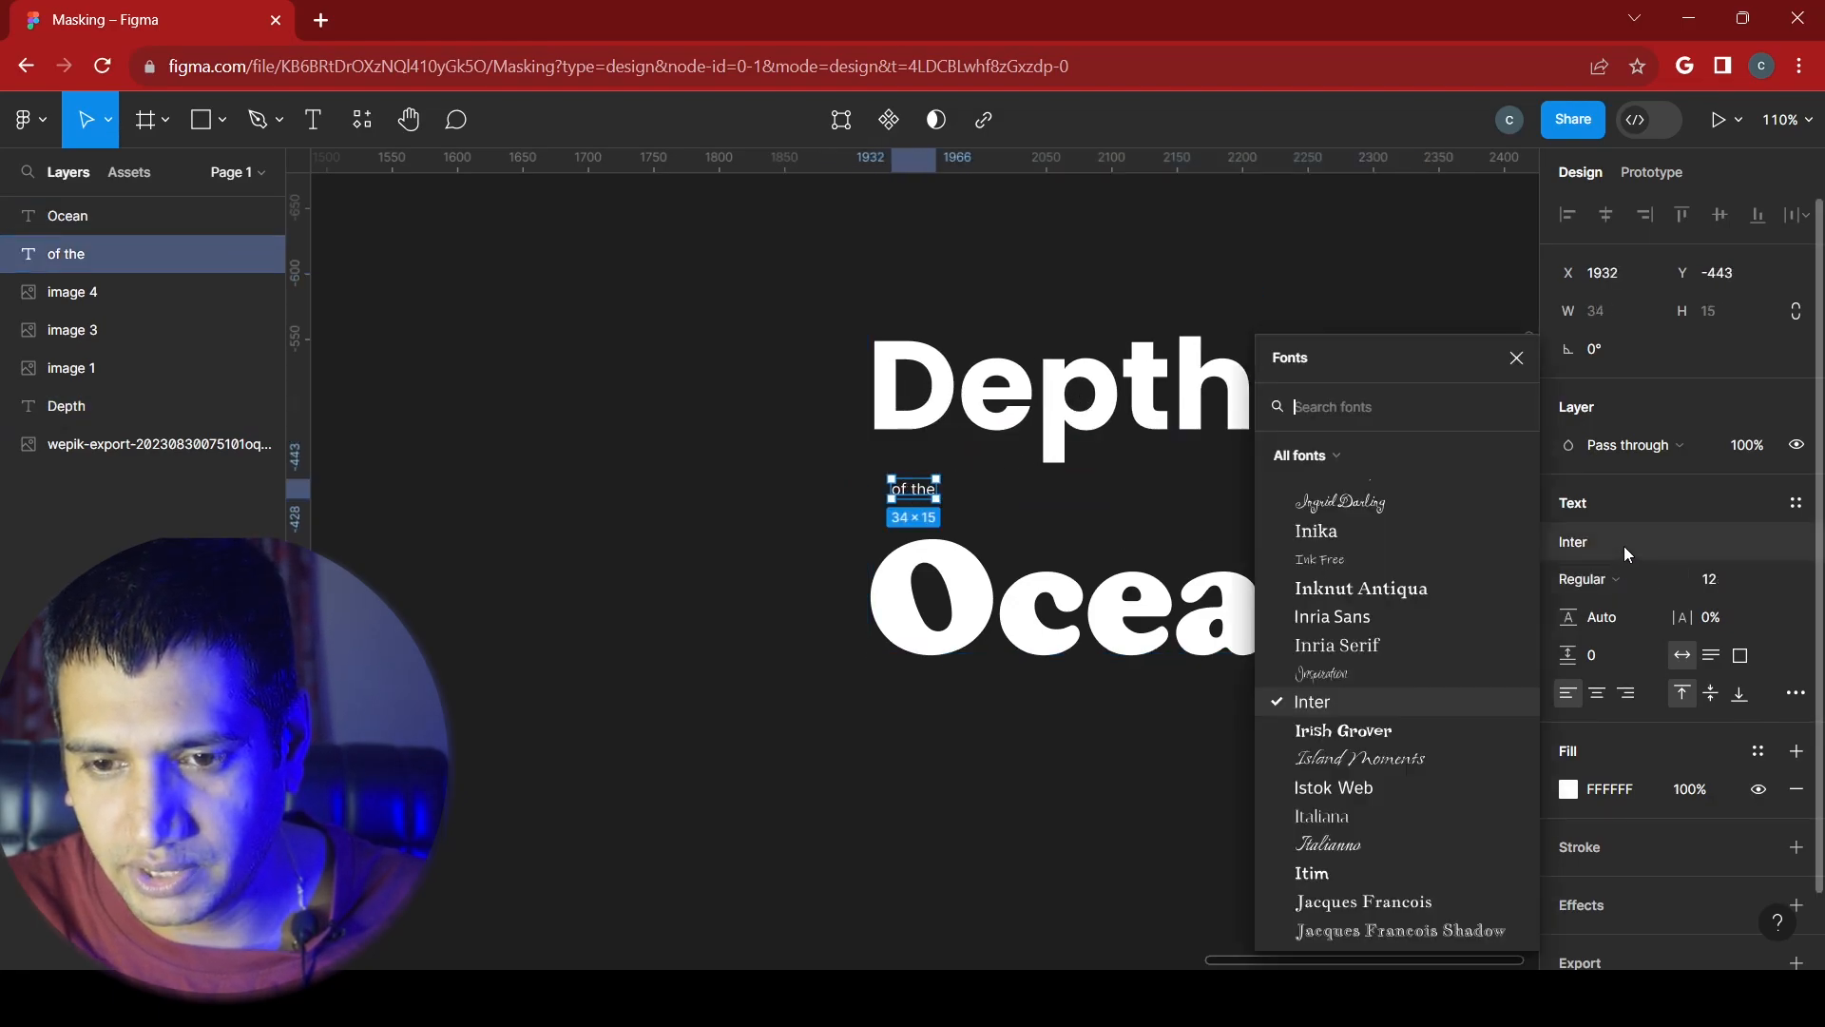
pyautogui.write('ub')
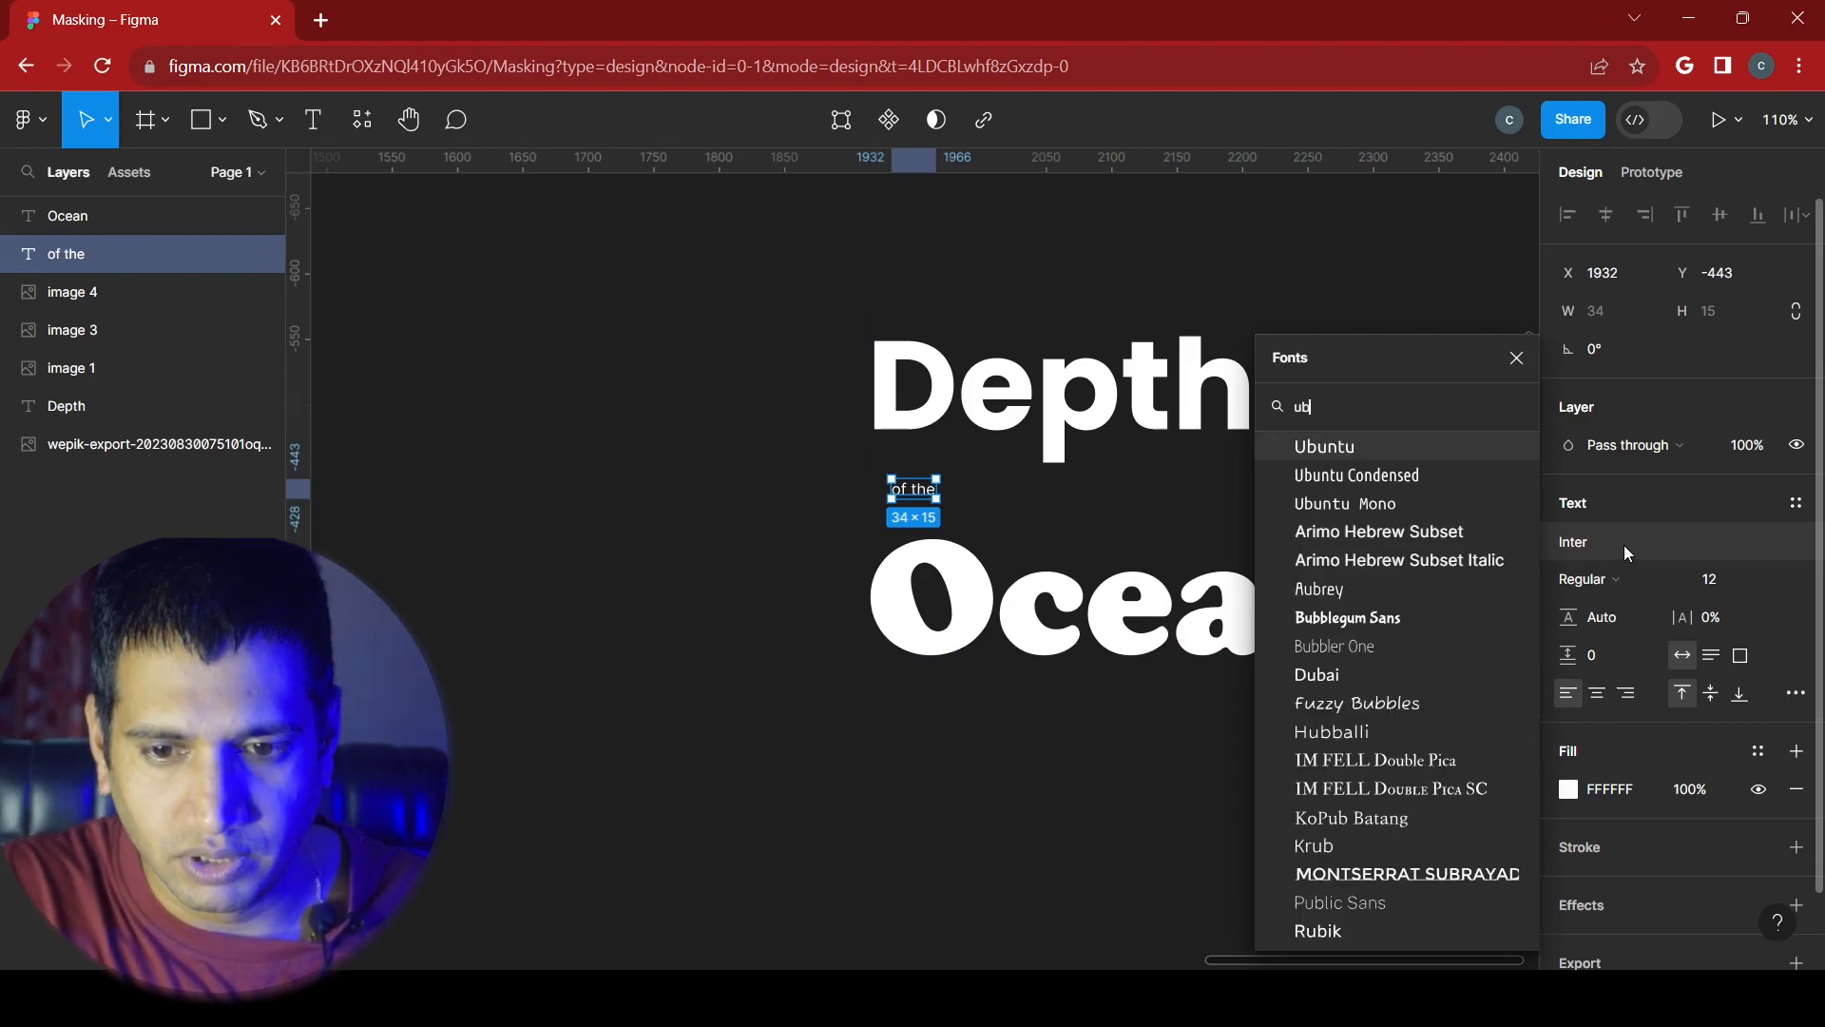
pyautogui.press('Return')
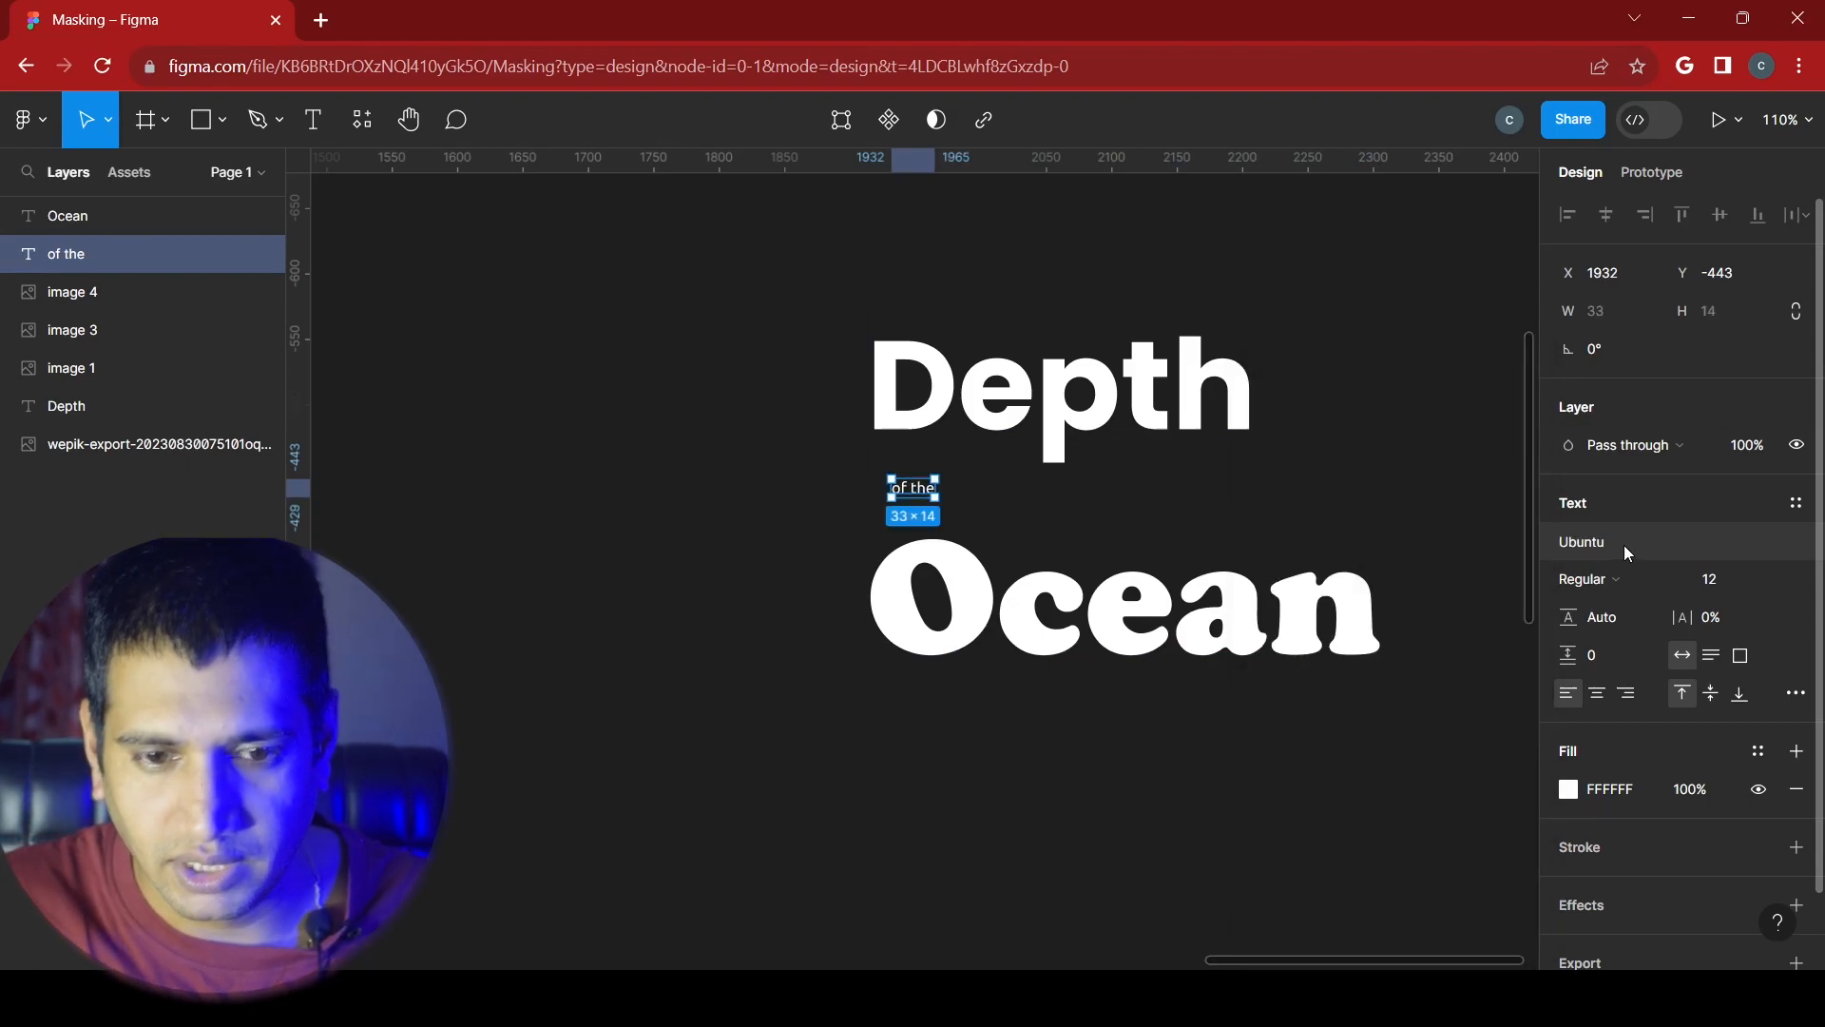
# - Enlarge "of the" to font size 96, move "Ocean" down to make room, and left-align "of the" between the other two words
pyautogui.click(1778, 582)
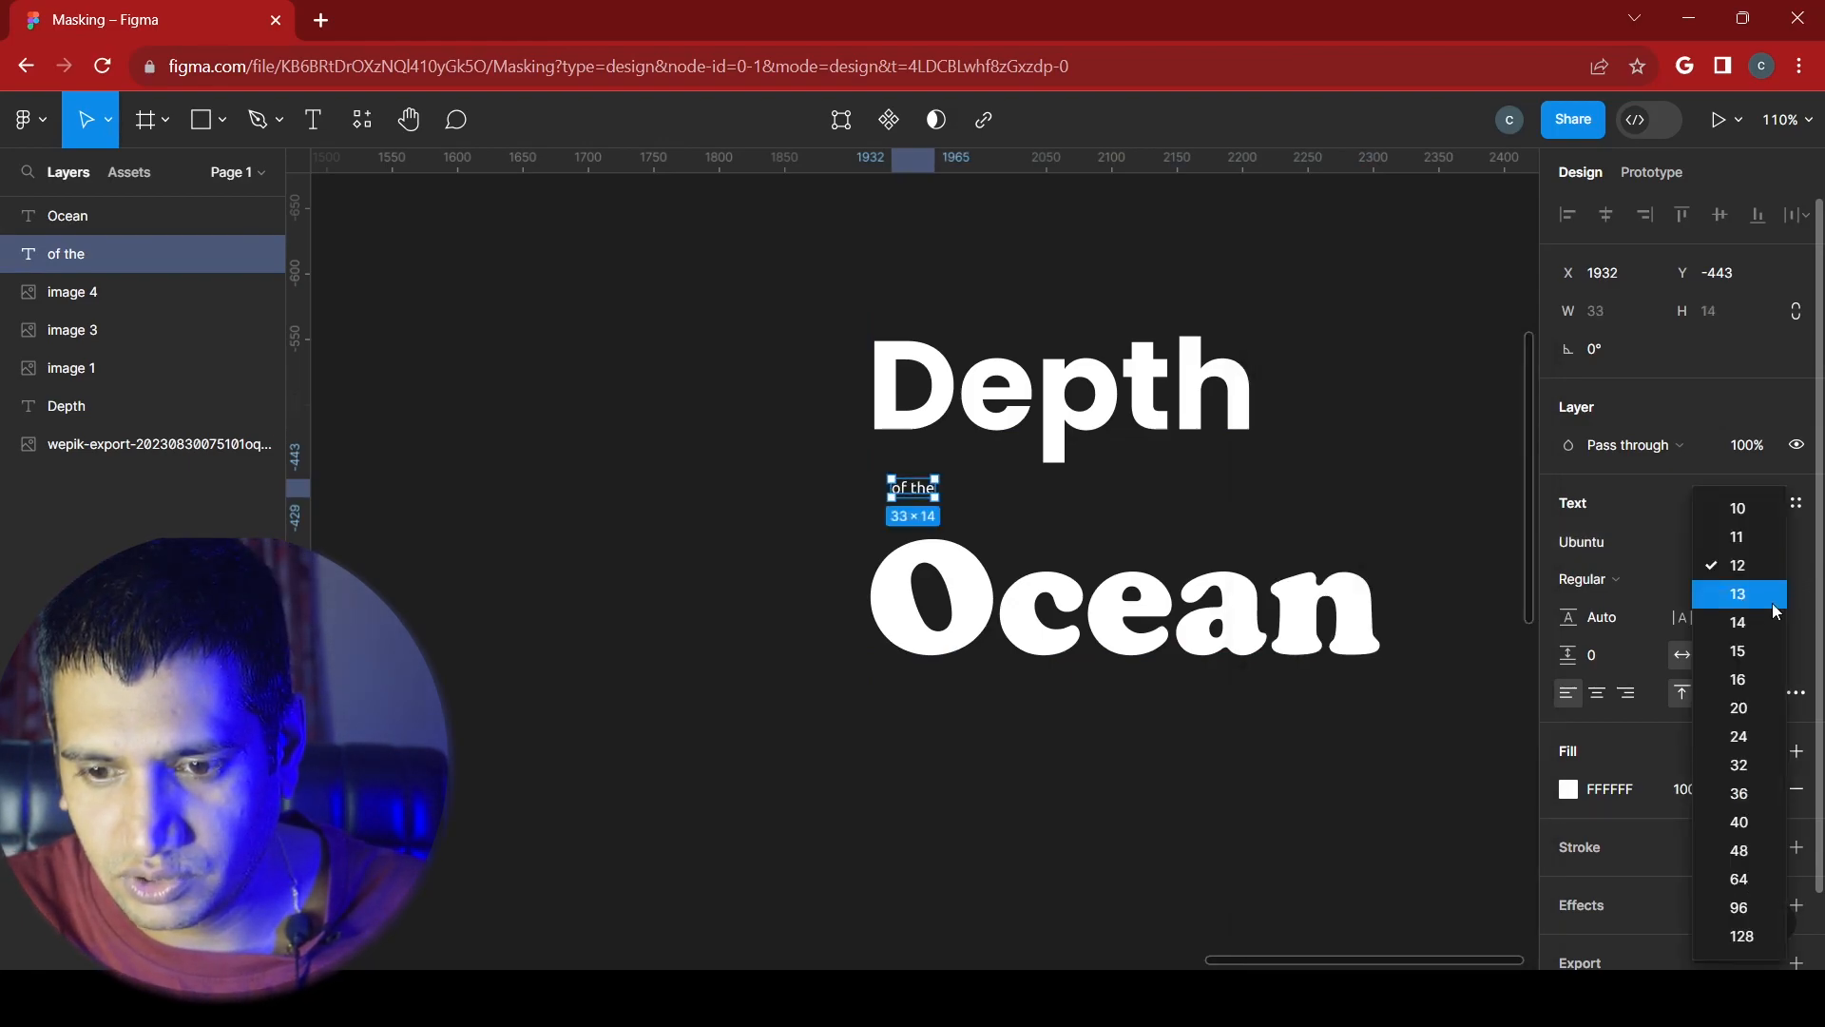
pyautogui.click(1737, 909)
pyautogui.moveTo(1290, 621); pyautogui.dragTo(1291, 705)
pyautogui.moveTo(1064, 533); pyautogui.dragTo(1038, 513)
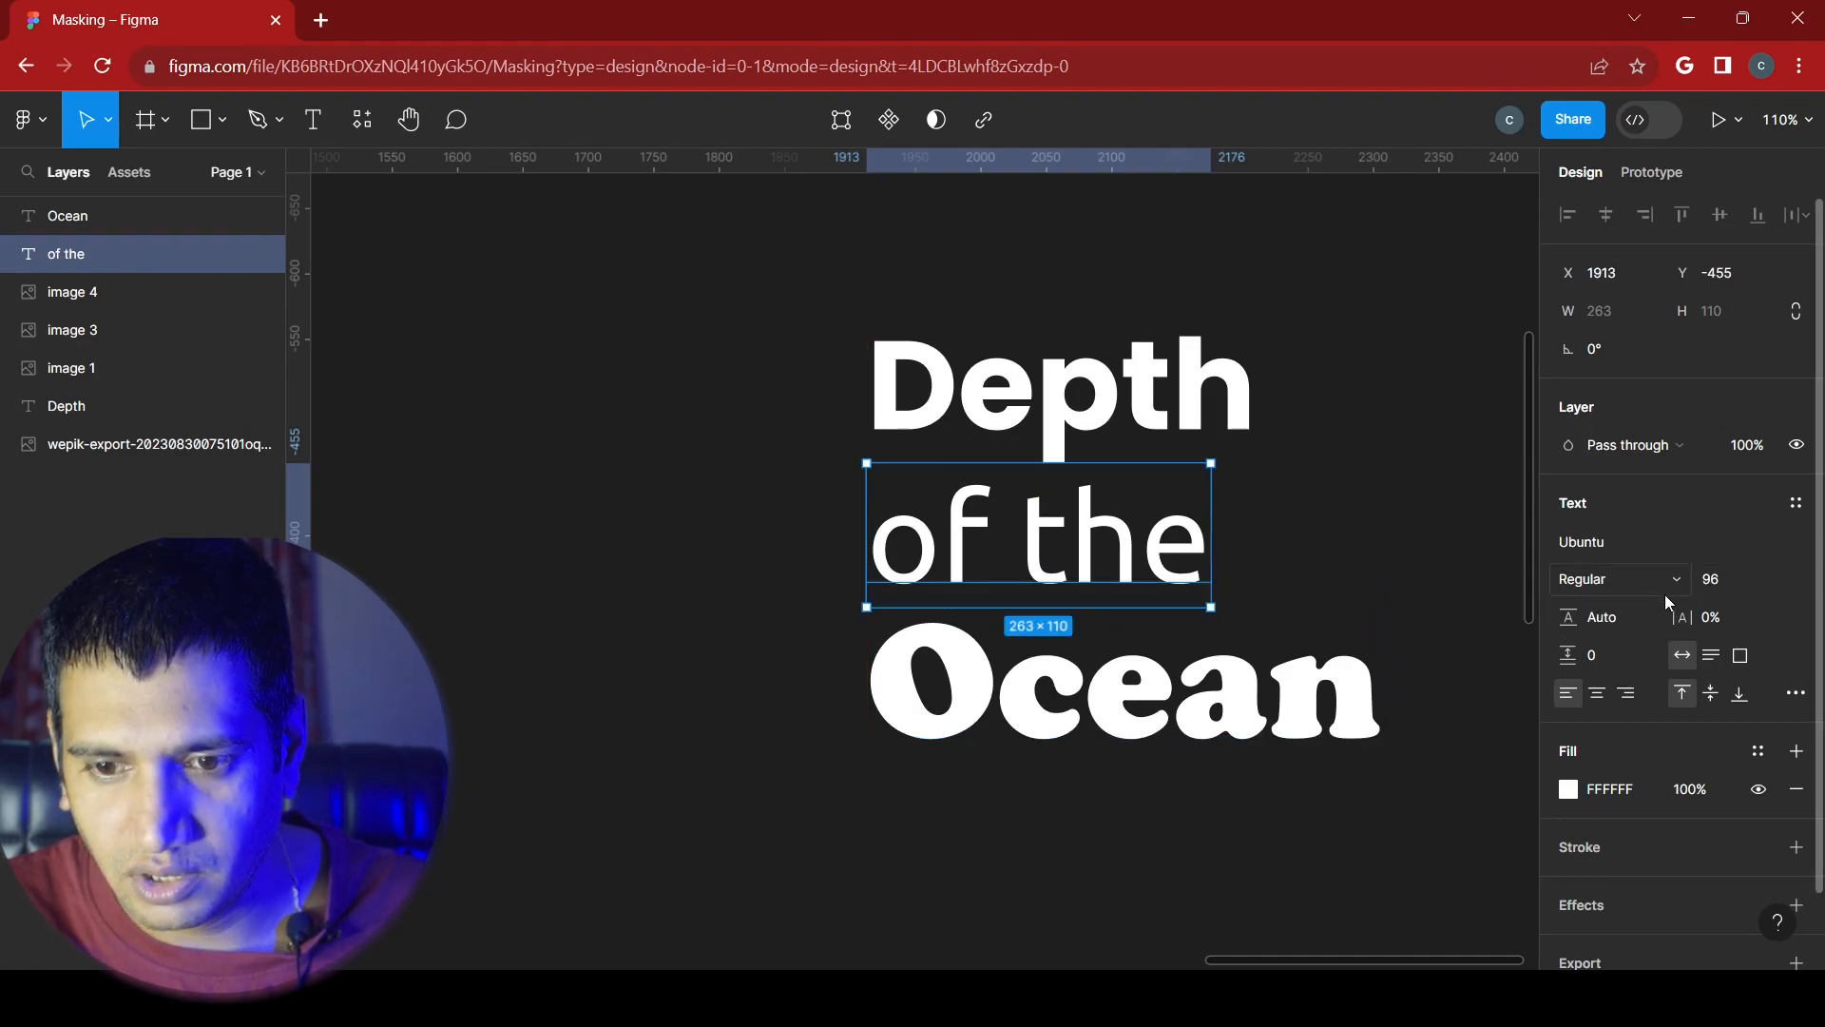
# - Set the weight of the "of the" text to Bold
pyautogui.click(1633, 582)
pyautogui.click(1617, 645)
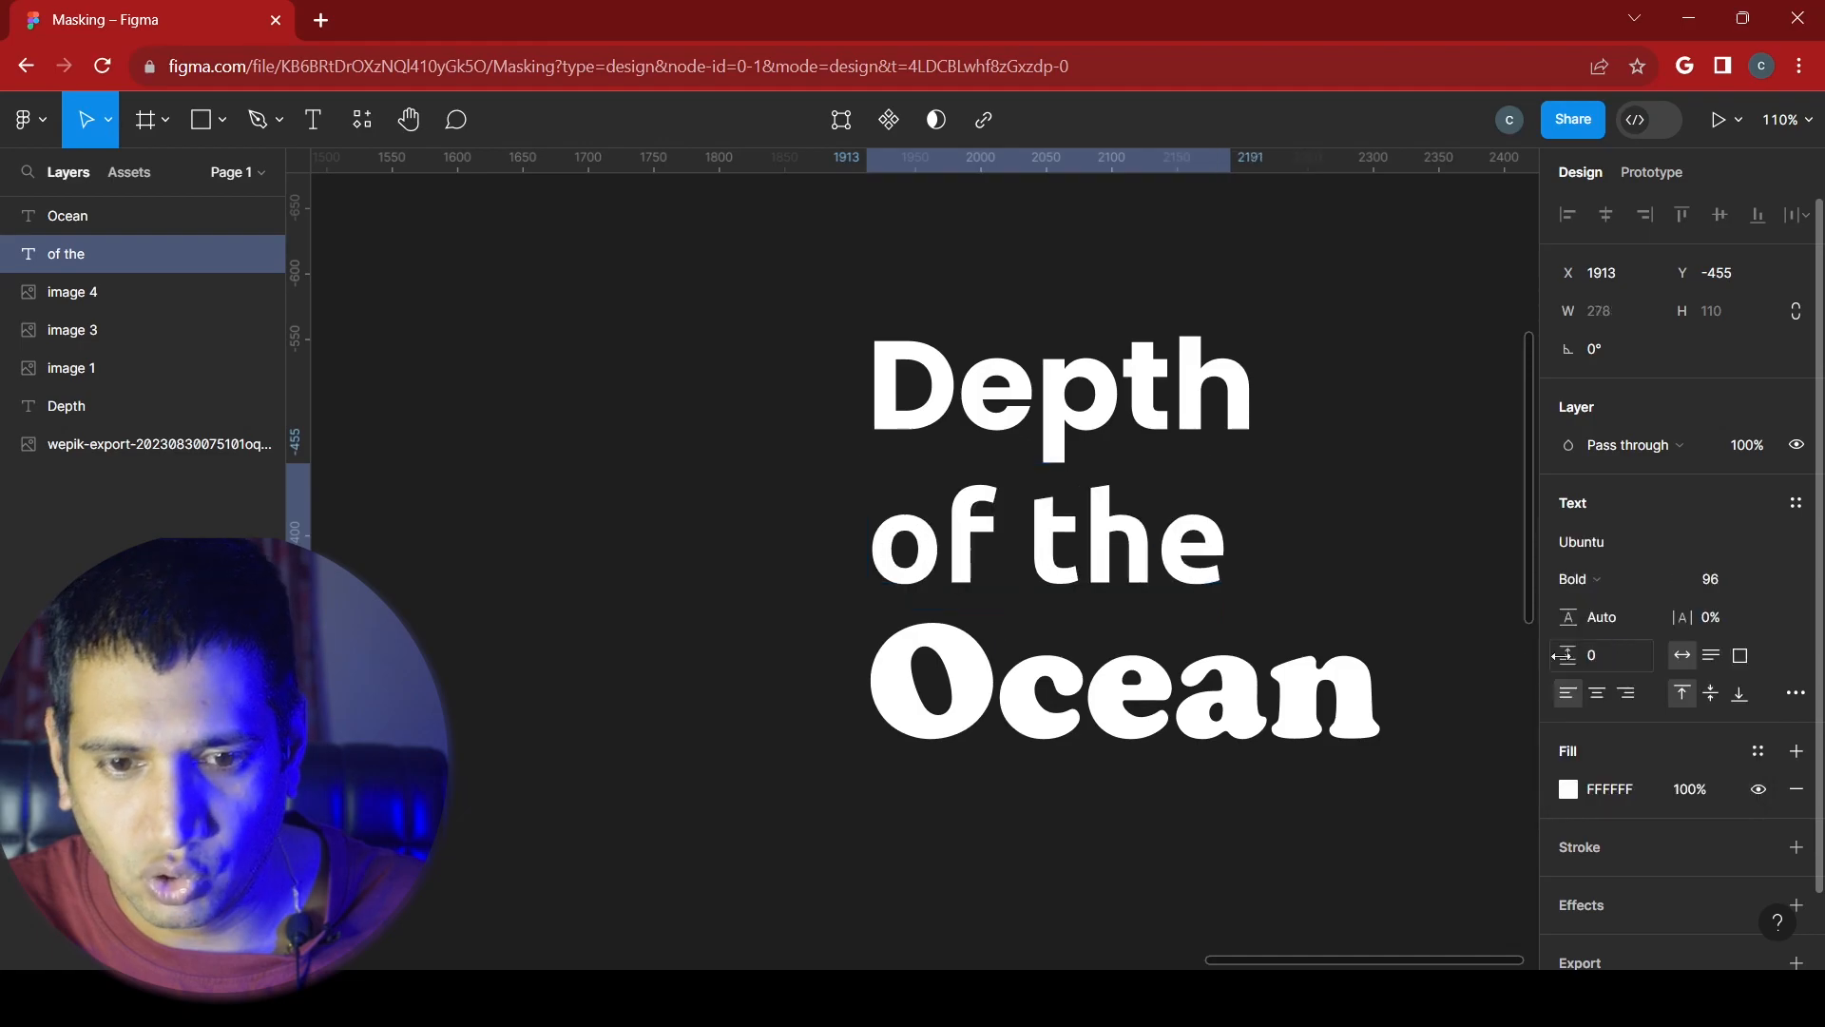
pyautogui.click(1333, 575)
pyautogui.moveTo(983, 547); pyautogui.dragTo(1038, 552)
# - Group the "Depth", "of the" and "Ocean" text layers together
pyautogui.click(1036, 678)
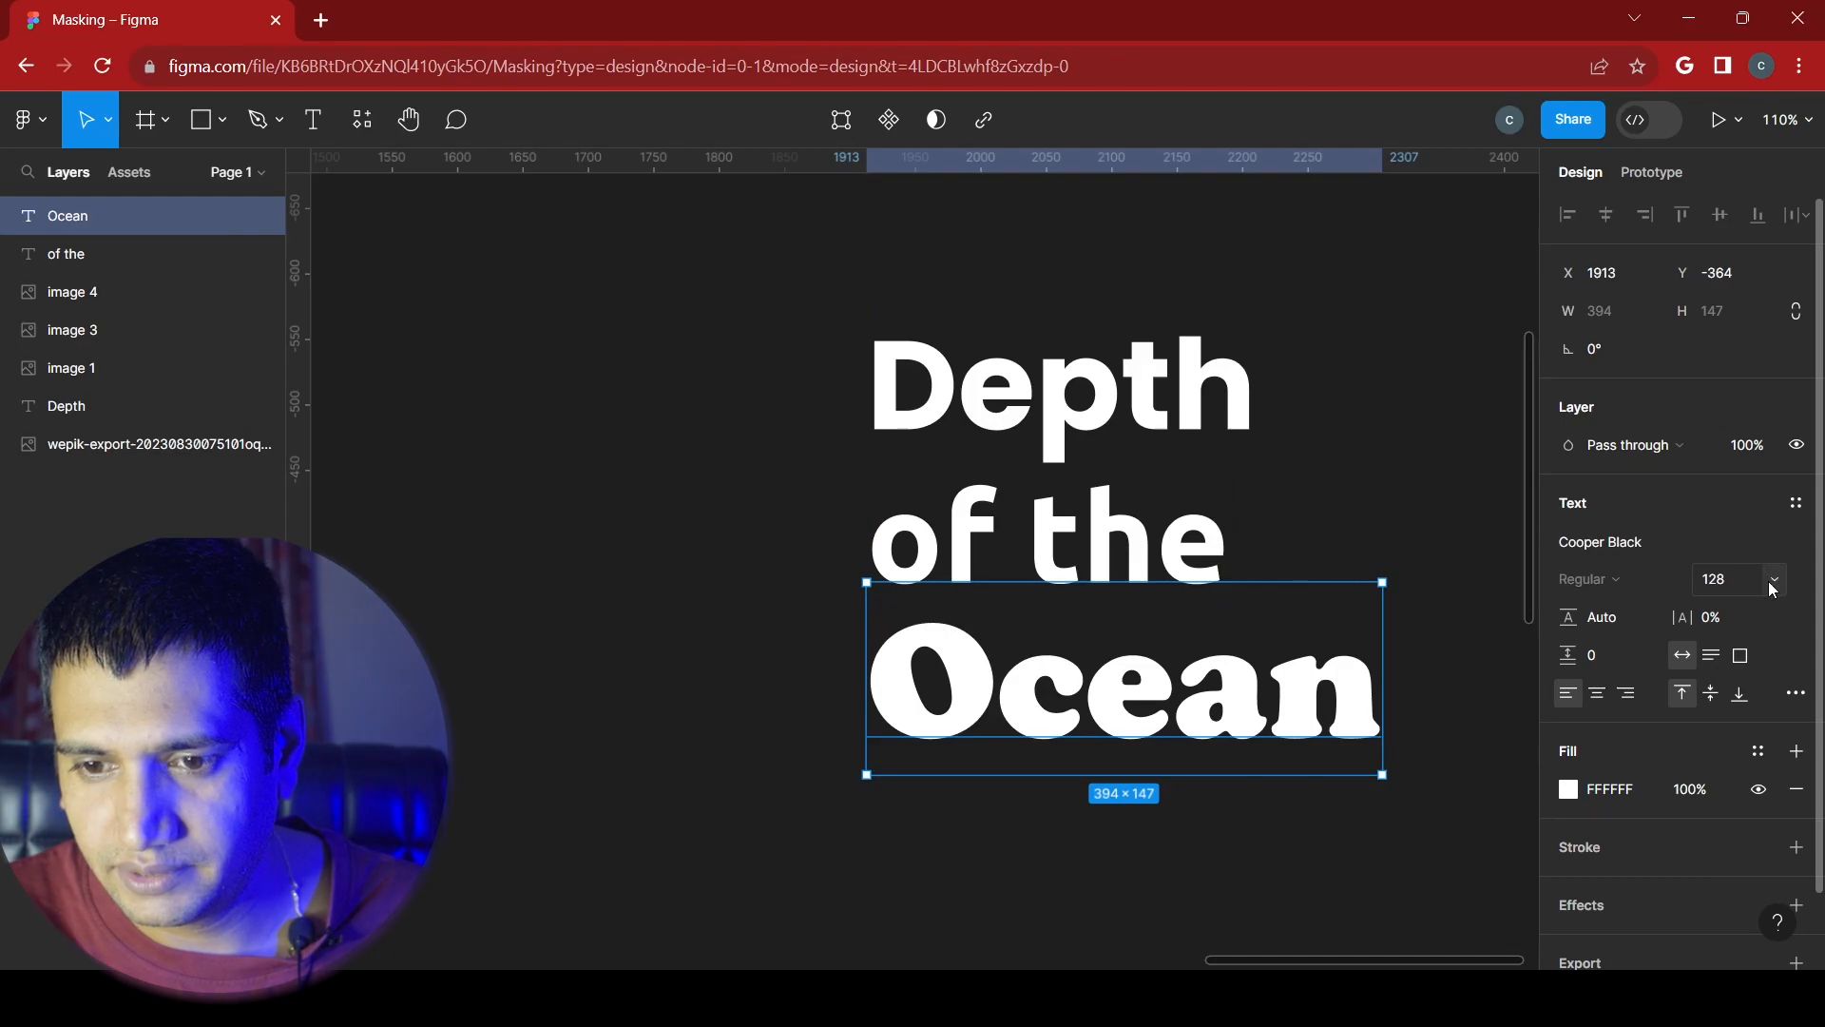
pyautogui.moveTo(849, 356); pyautogui.dragTo(1365, 762)
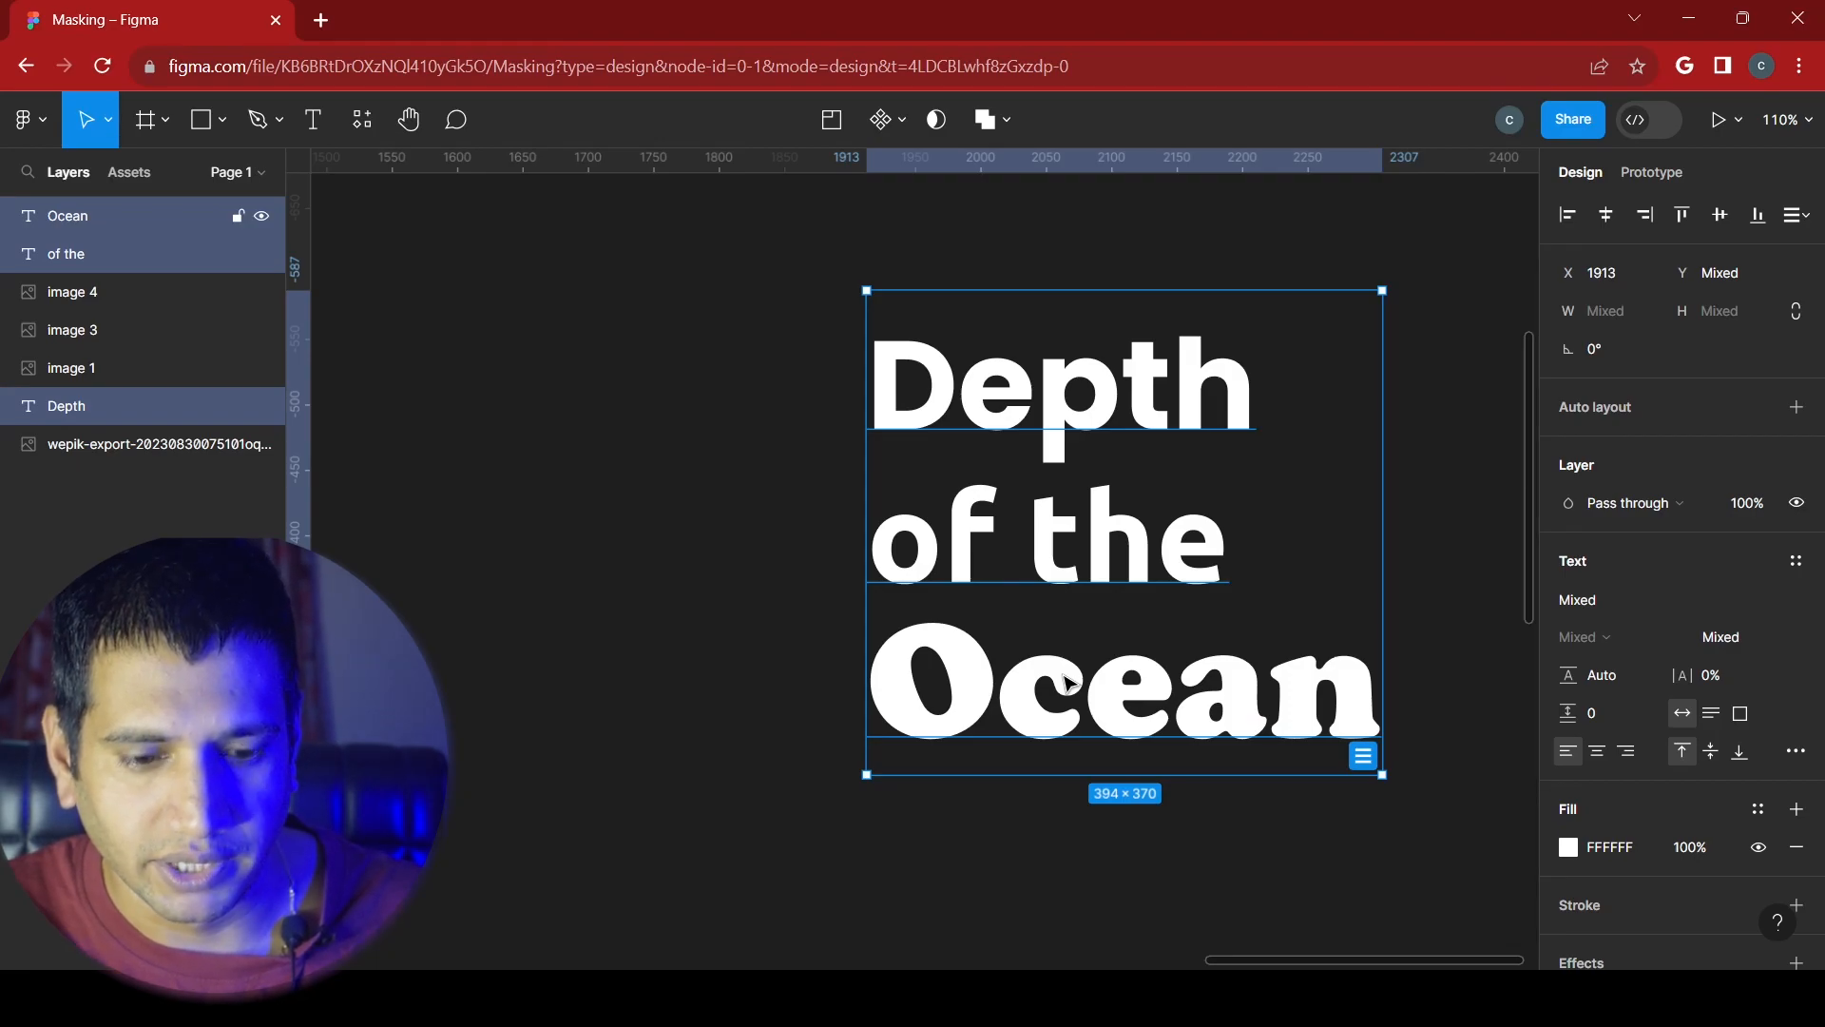
pyautogui.hotkey('ctrl', 'g')
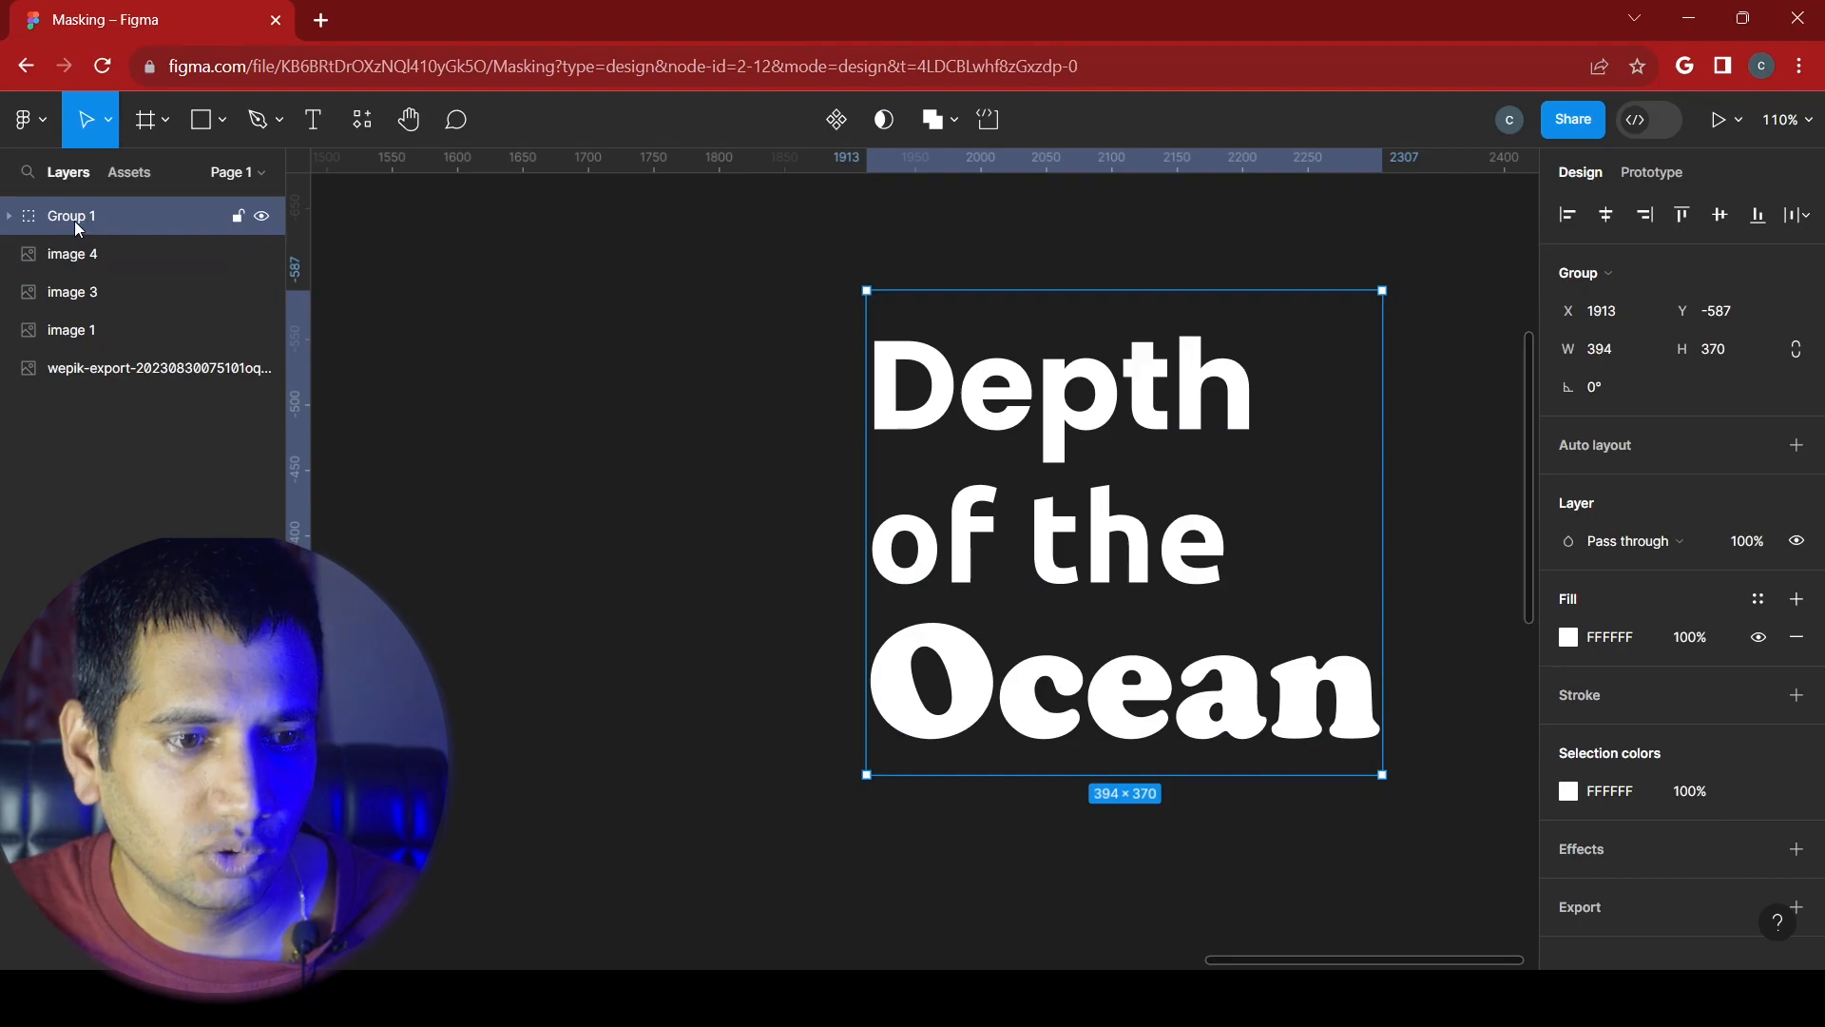
# - Move the red boat ocean photo (image 3) under the title group, placing it at about X 1564, Y -704
pyautogui.scroll(-5, 833, 574)
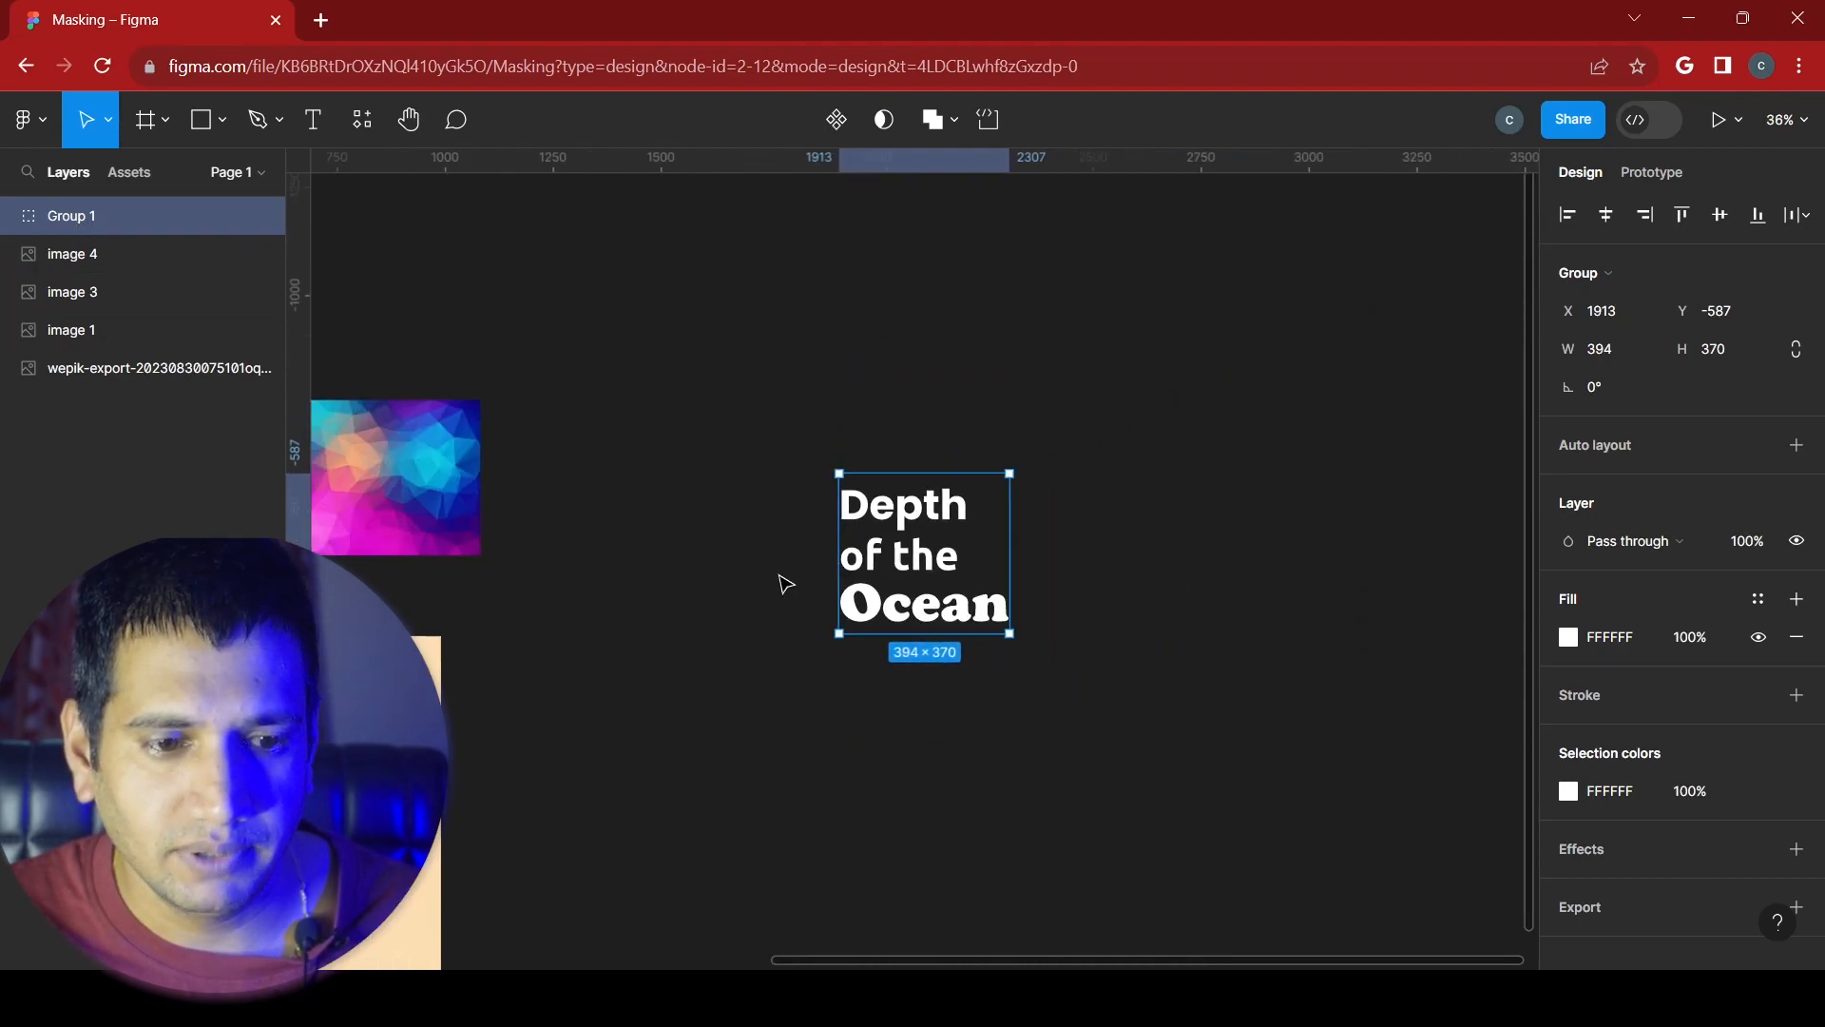
pyautogui.hscroll(-5, 785, 594)
pyautogui.moveTo(340, 785); pyautogui.dragTo(1298, 361)
pyautogui.hscroll(4, 1277, 444)
pyautogui.moveTo(873, 412); pyautogui.dragTo(1110, 521)
pyautogui.scroll(5, 1083, 556)
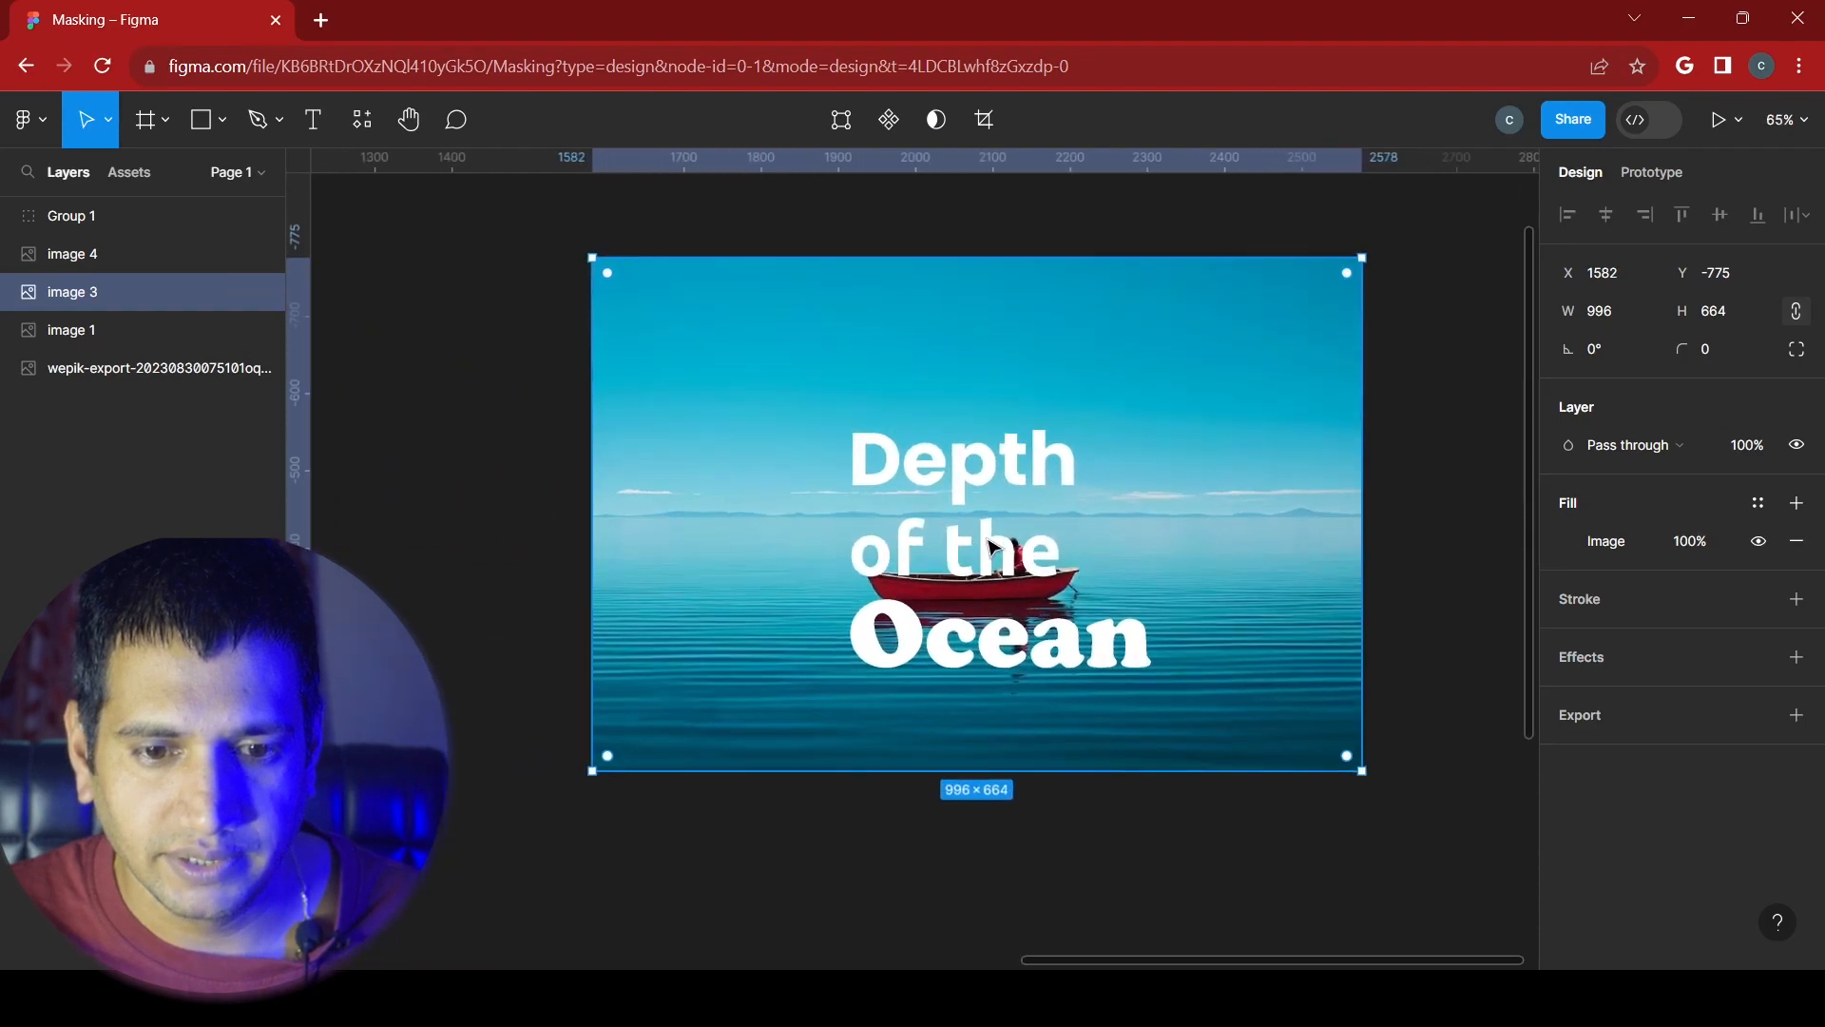
pyautogui.moveTo(920, 476); pyautogui.dragTo(920, 531)
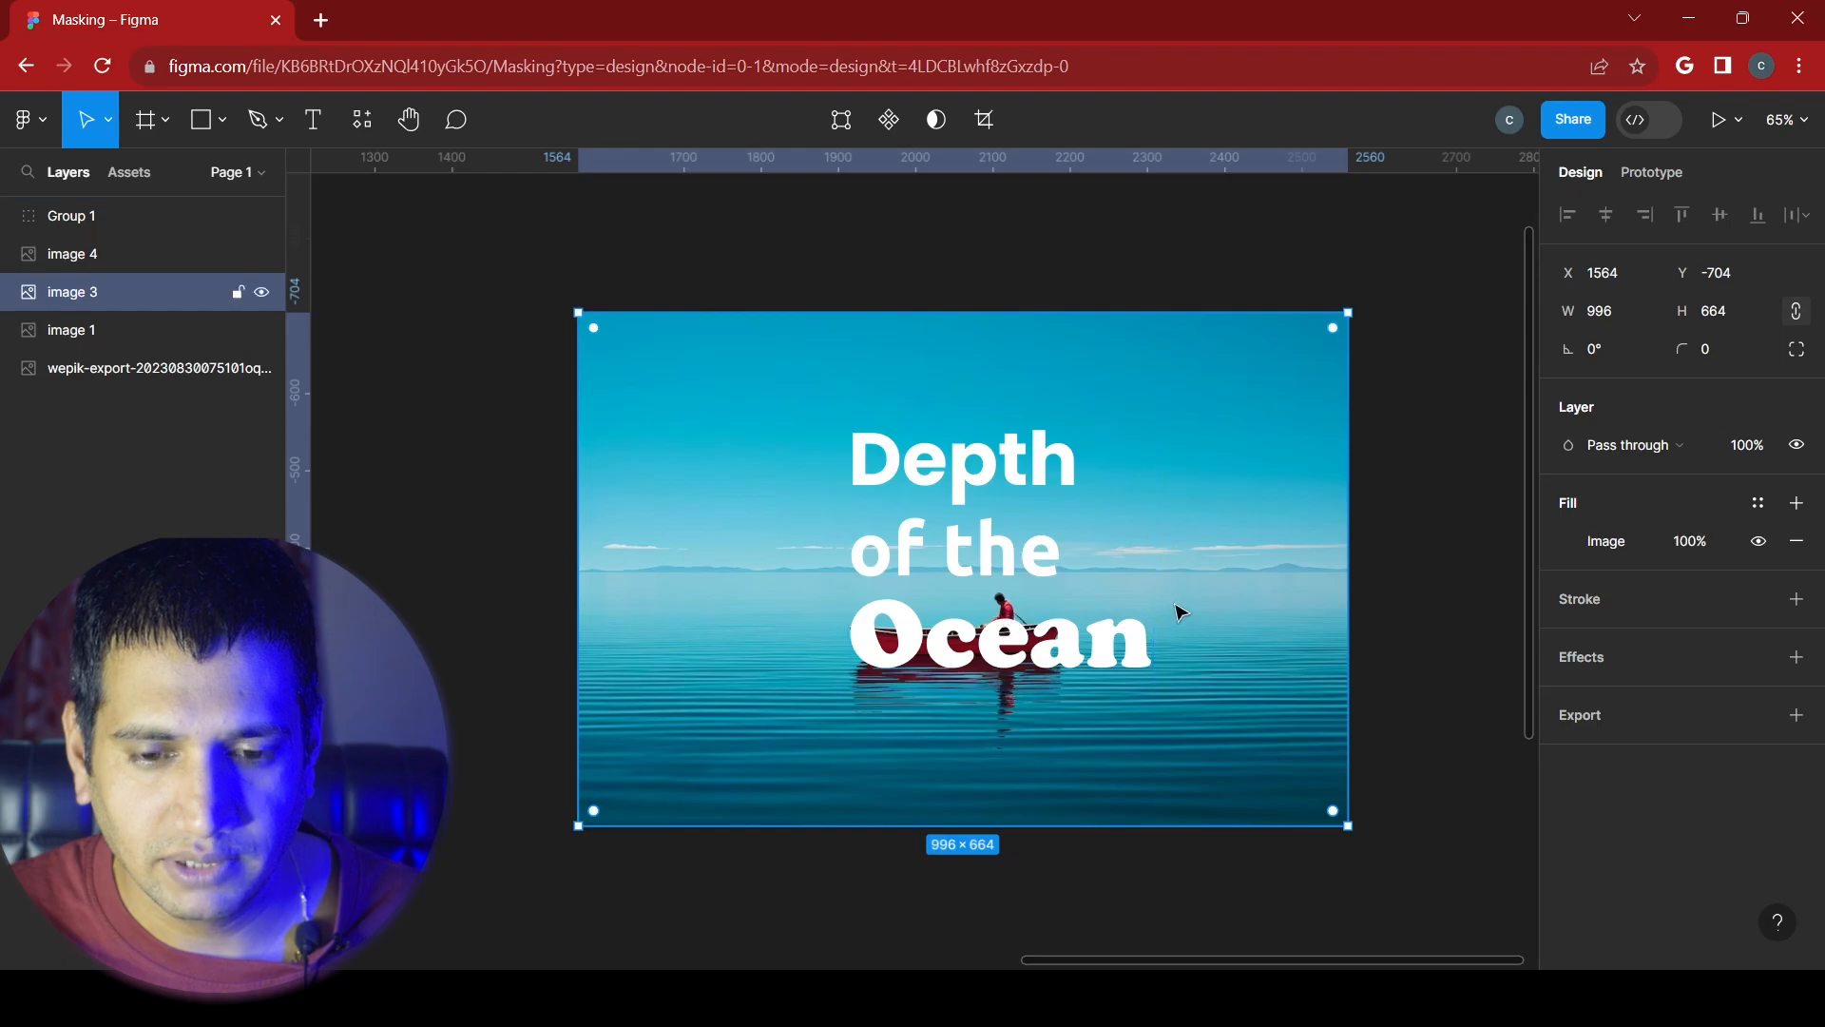
# - Send the title text group to the back, behind the ocean photo
pyautogui.scroll(1, 969, 556)
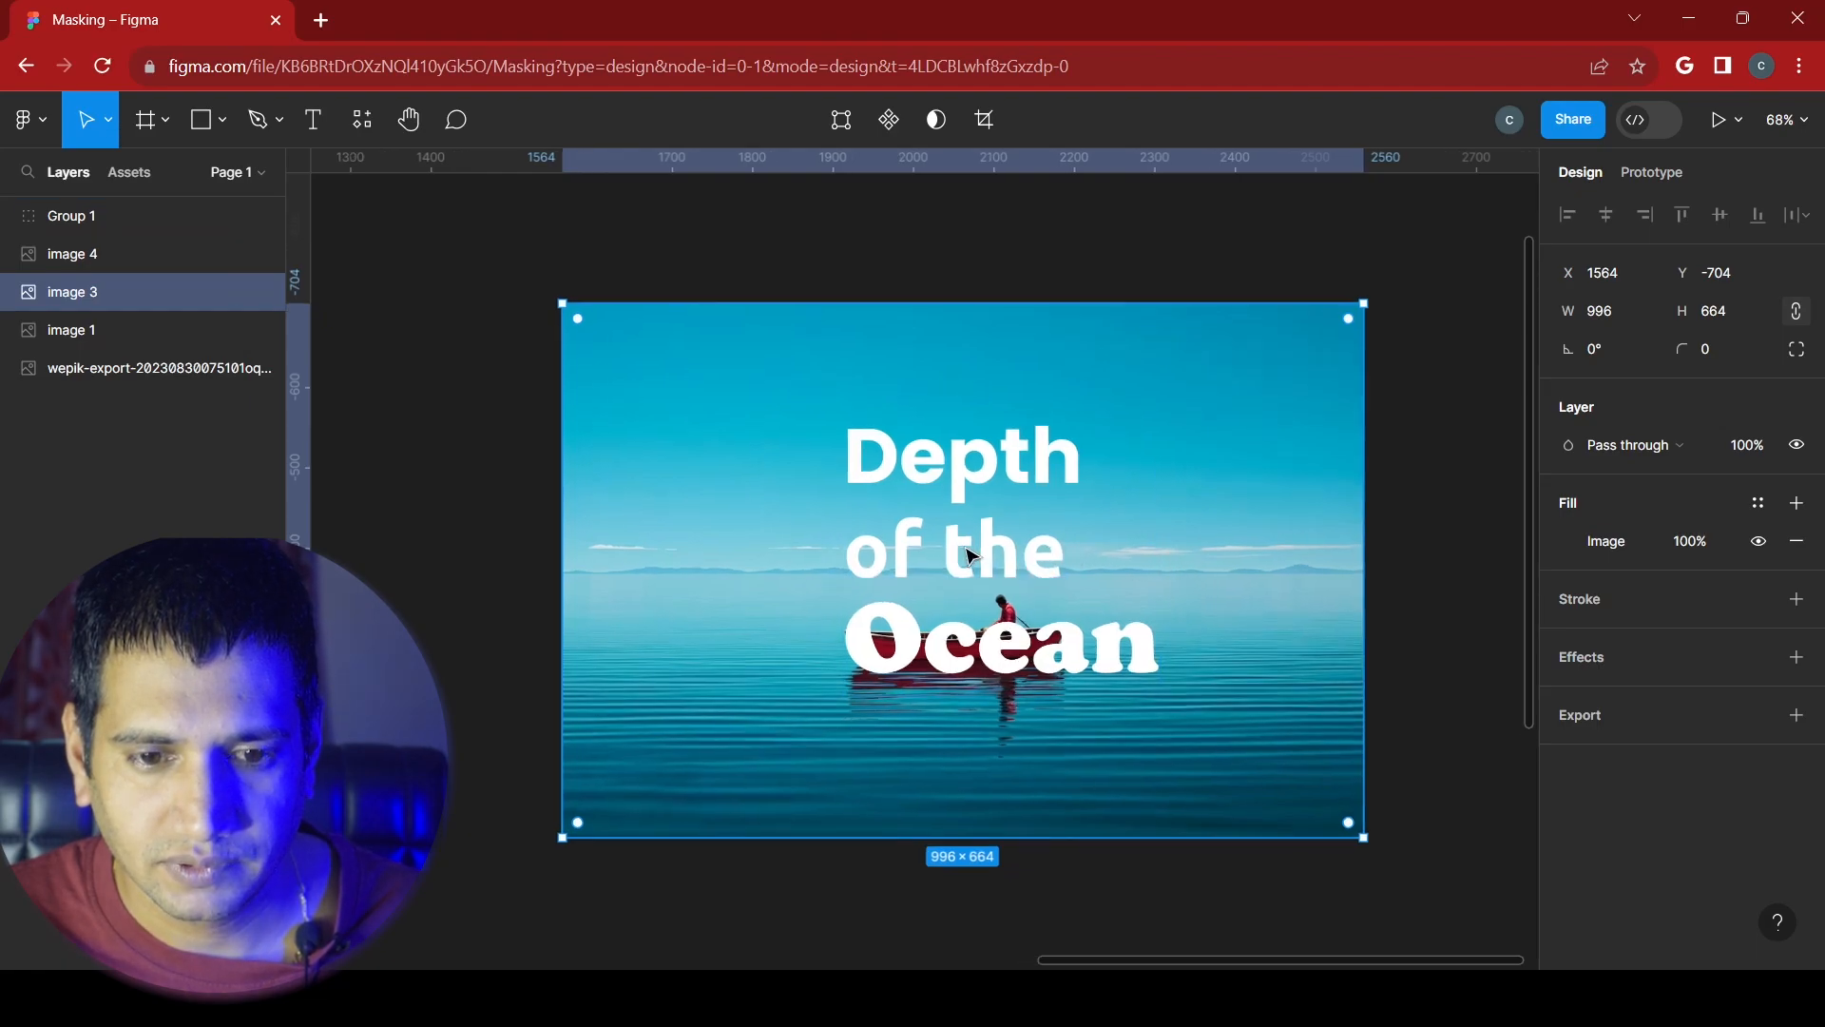
pyautogui.scroll(3, 969, 556)
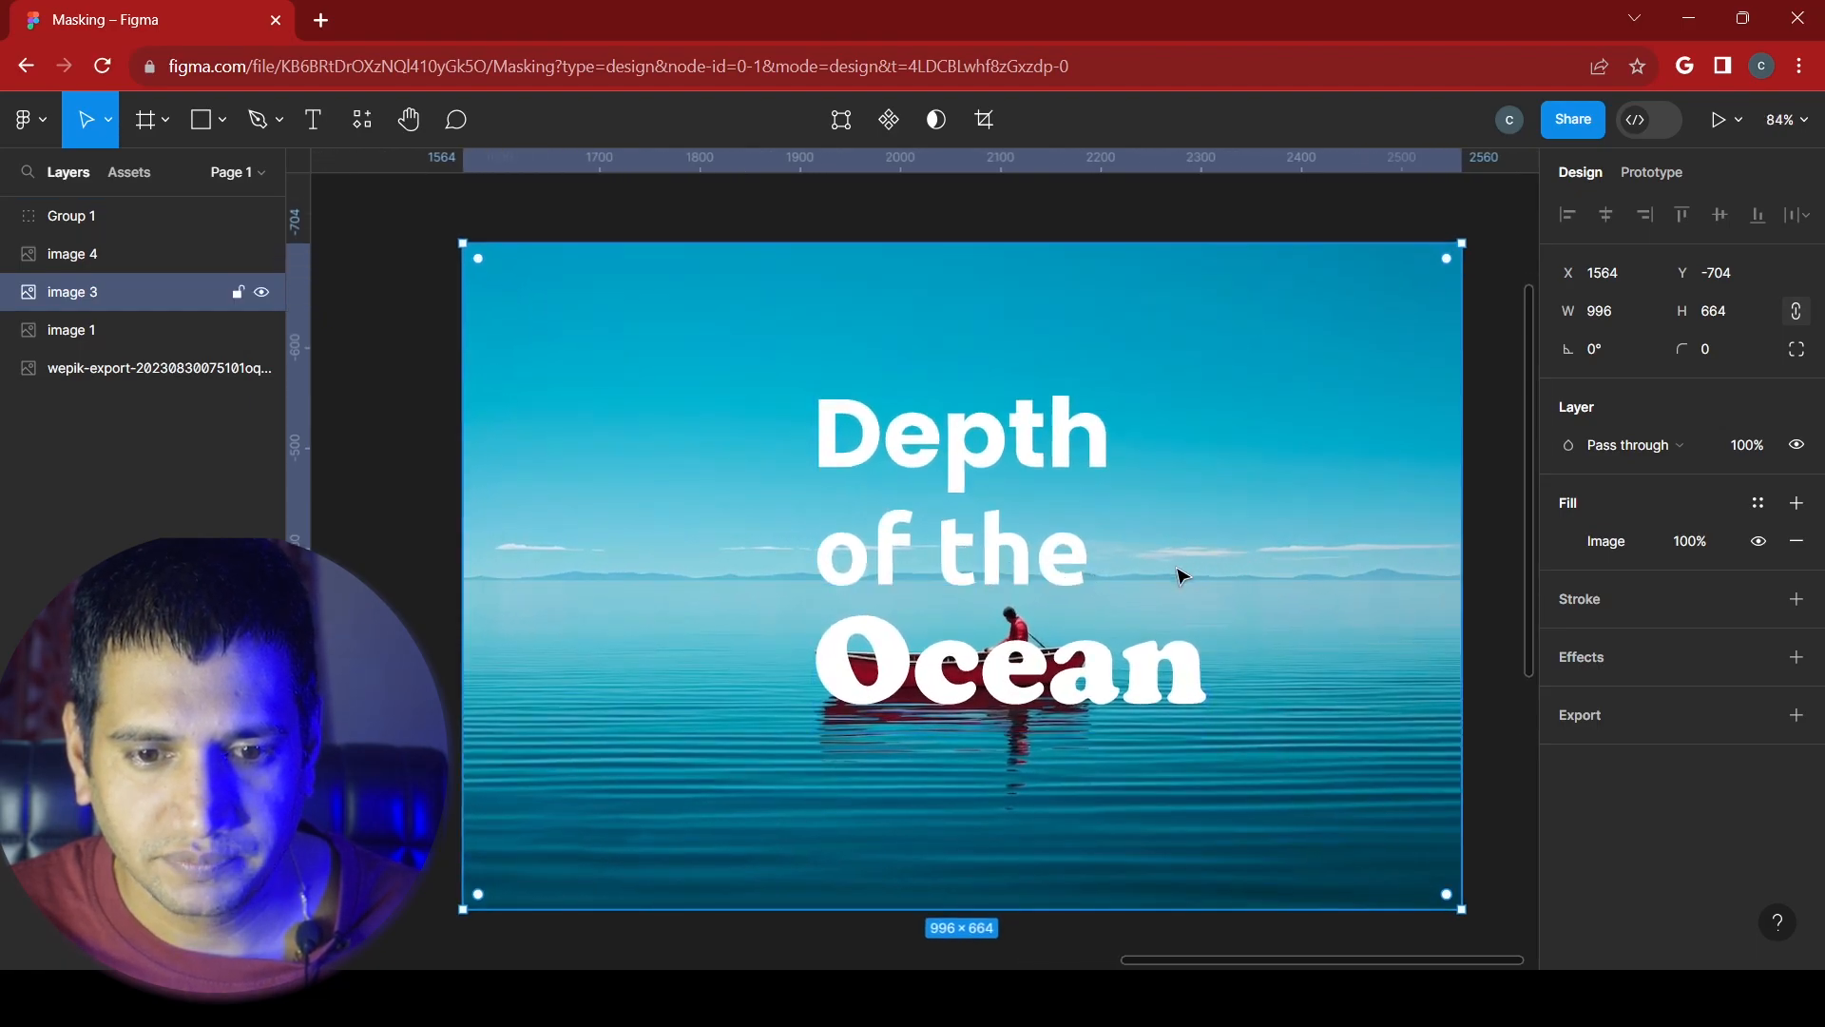
pyautogui.click(994, 556)
pyautogui.rightClick(994, 555)
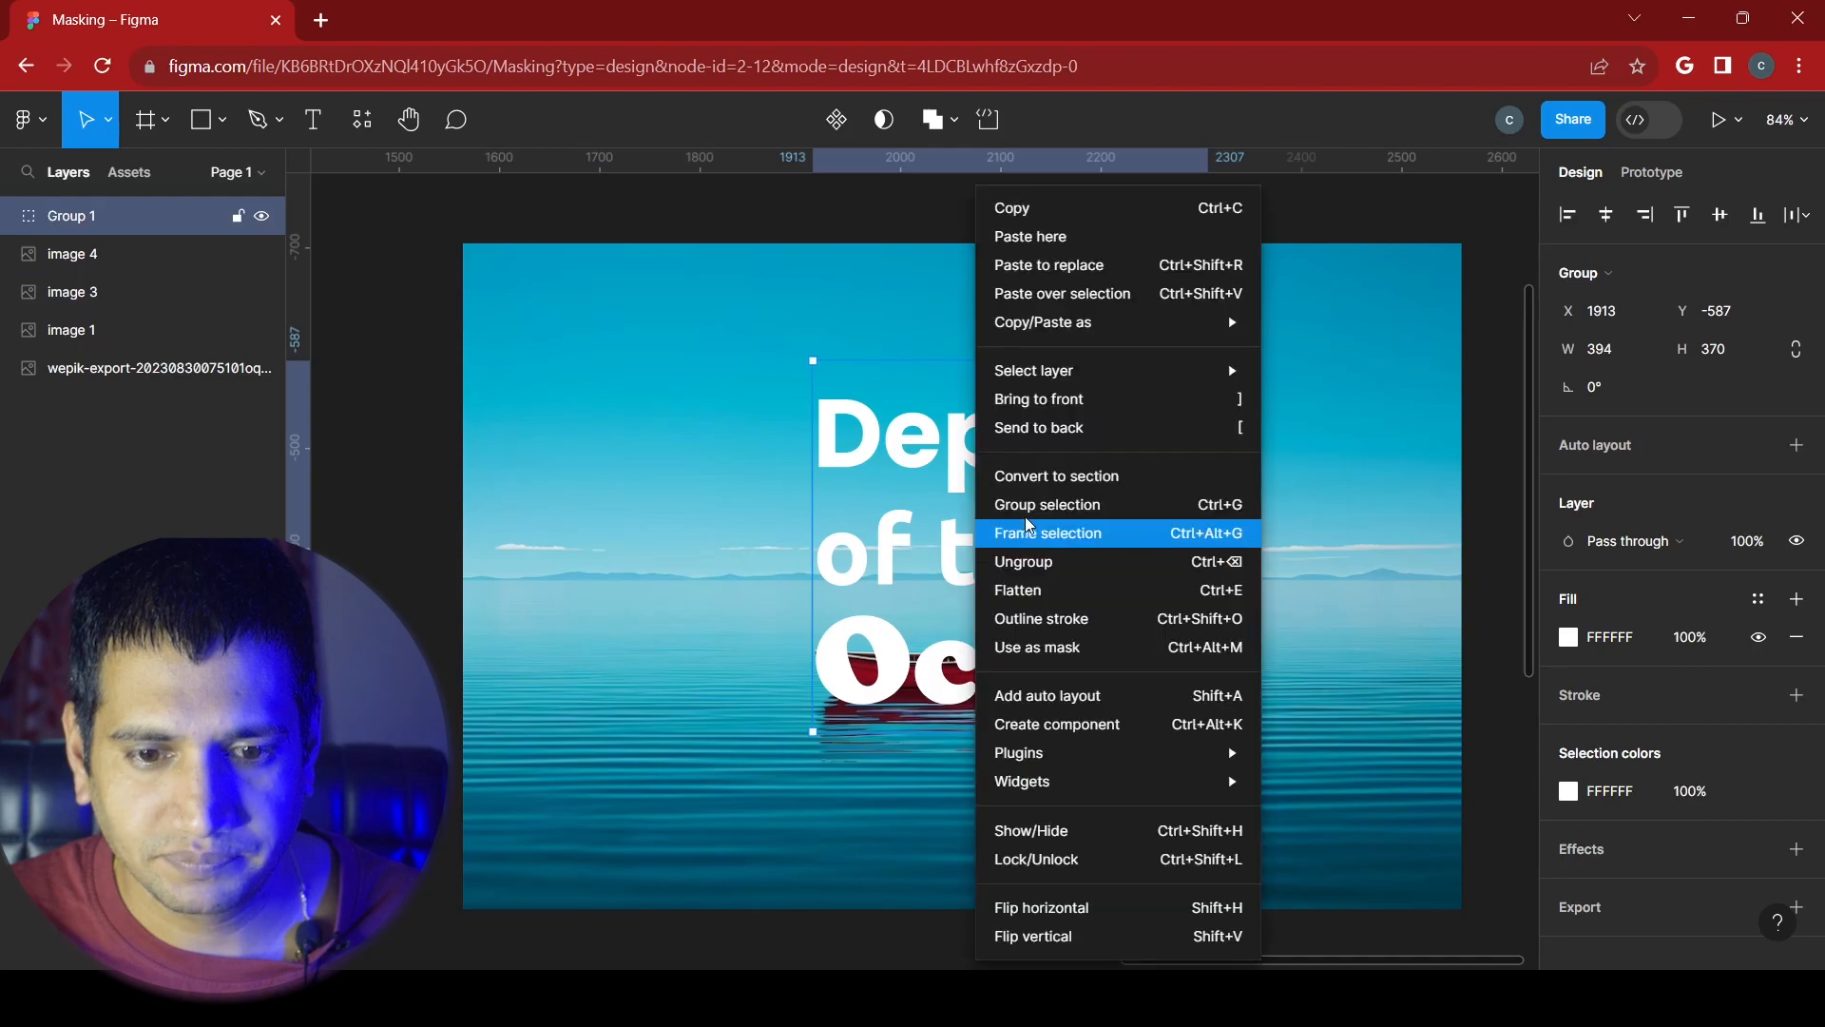
pyautogui.click(1057, 428)
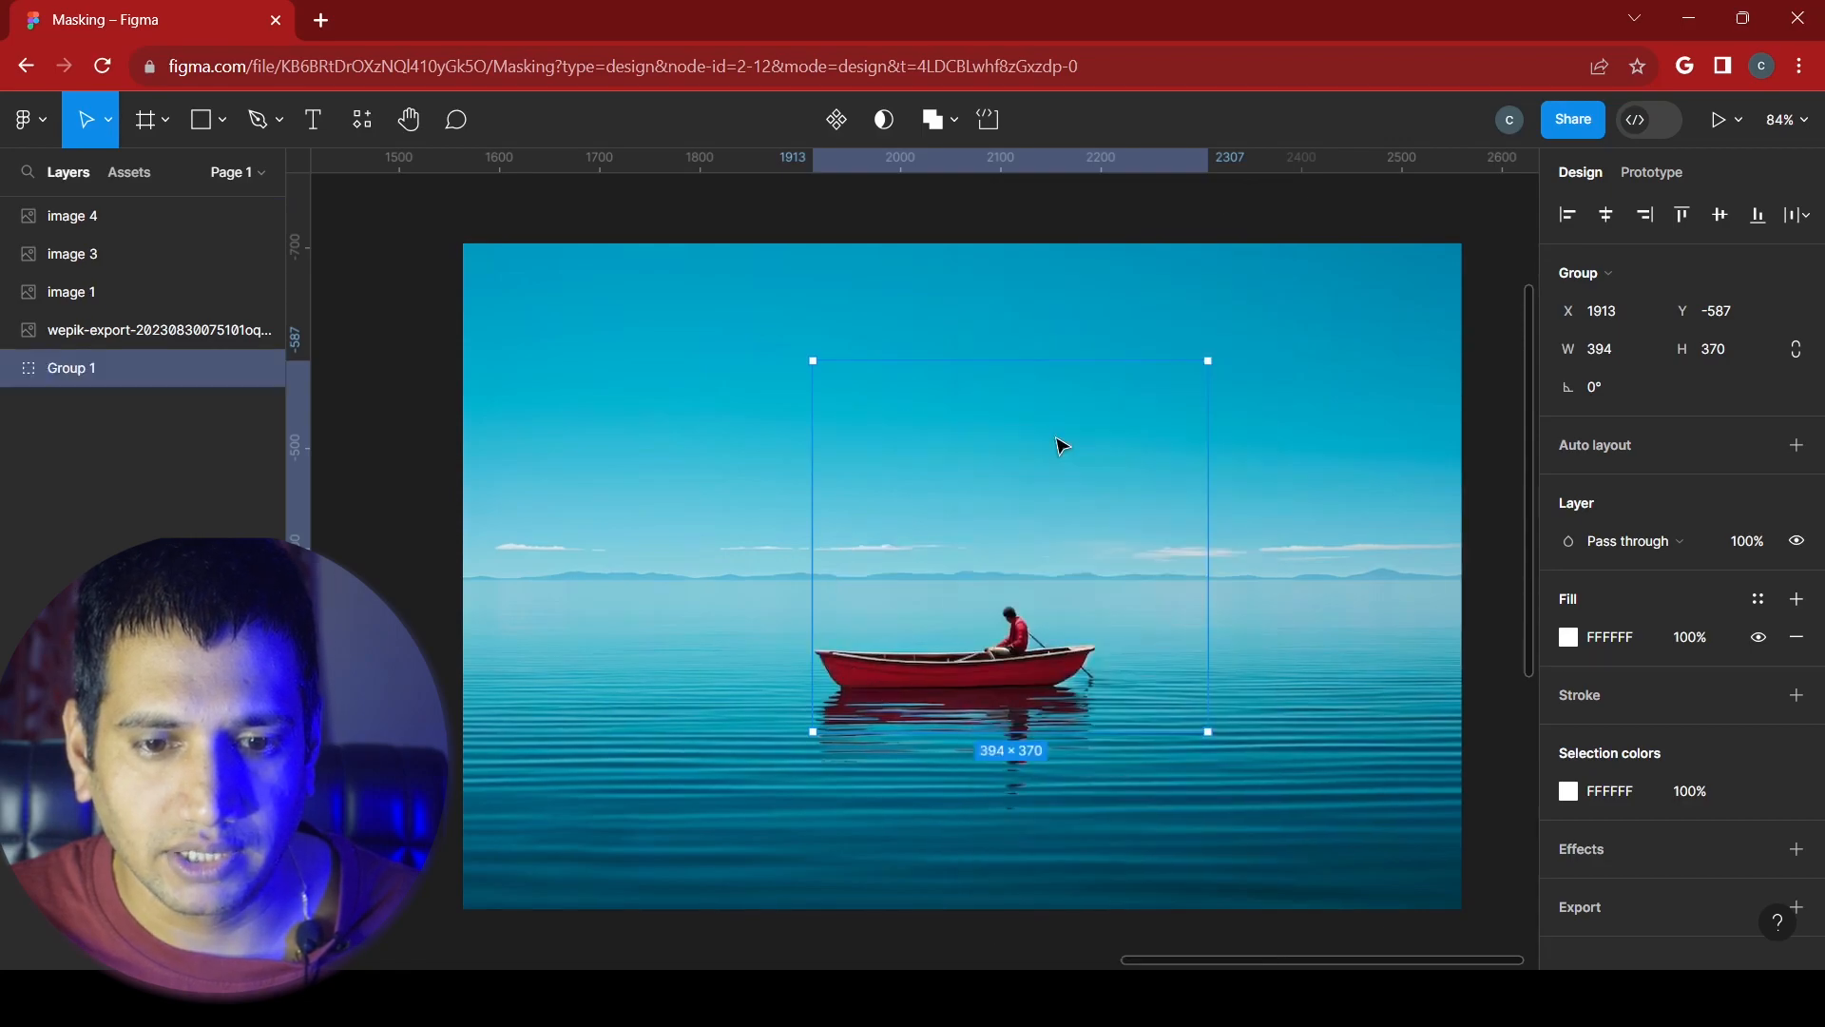
# - Mask the ocean photo (image 3) with the title text group (Group 1)
pyautogui.click(632, 368)
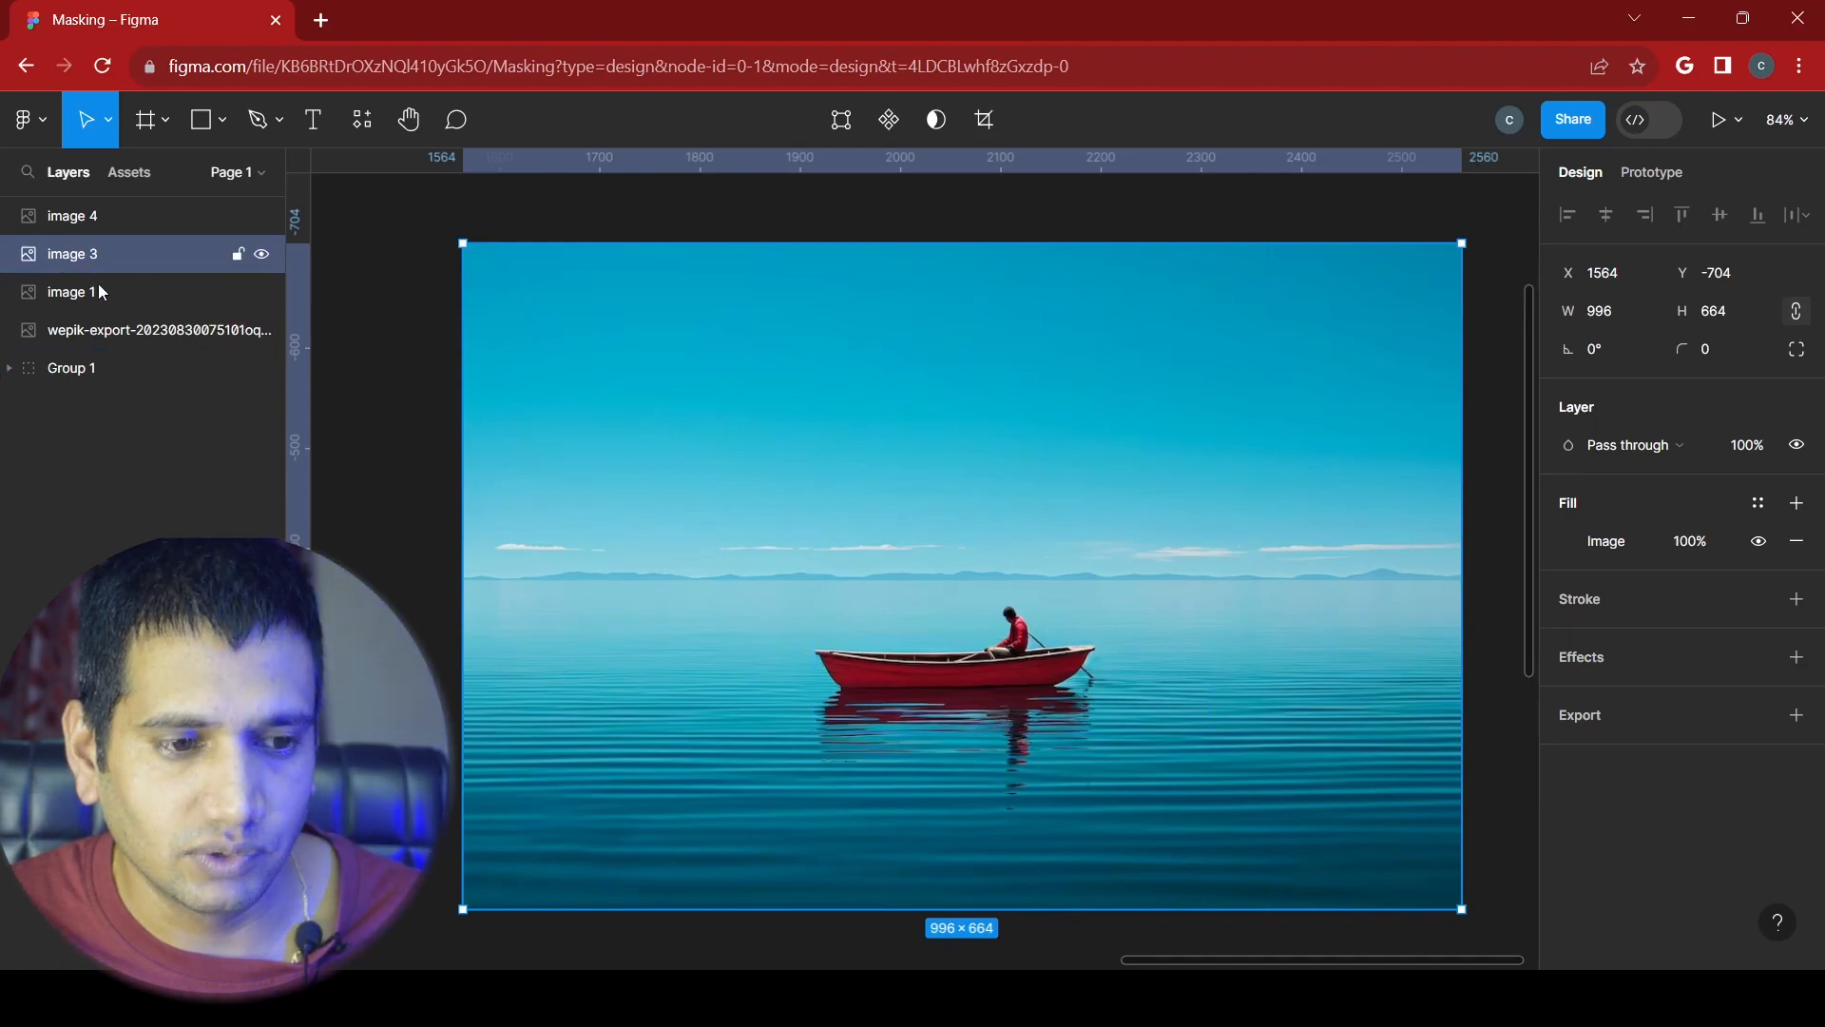
pyautogui.click(95, 373)
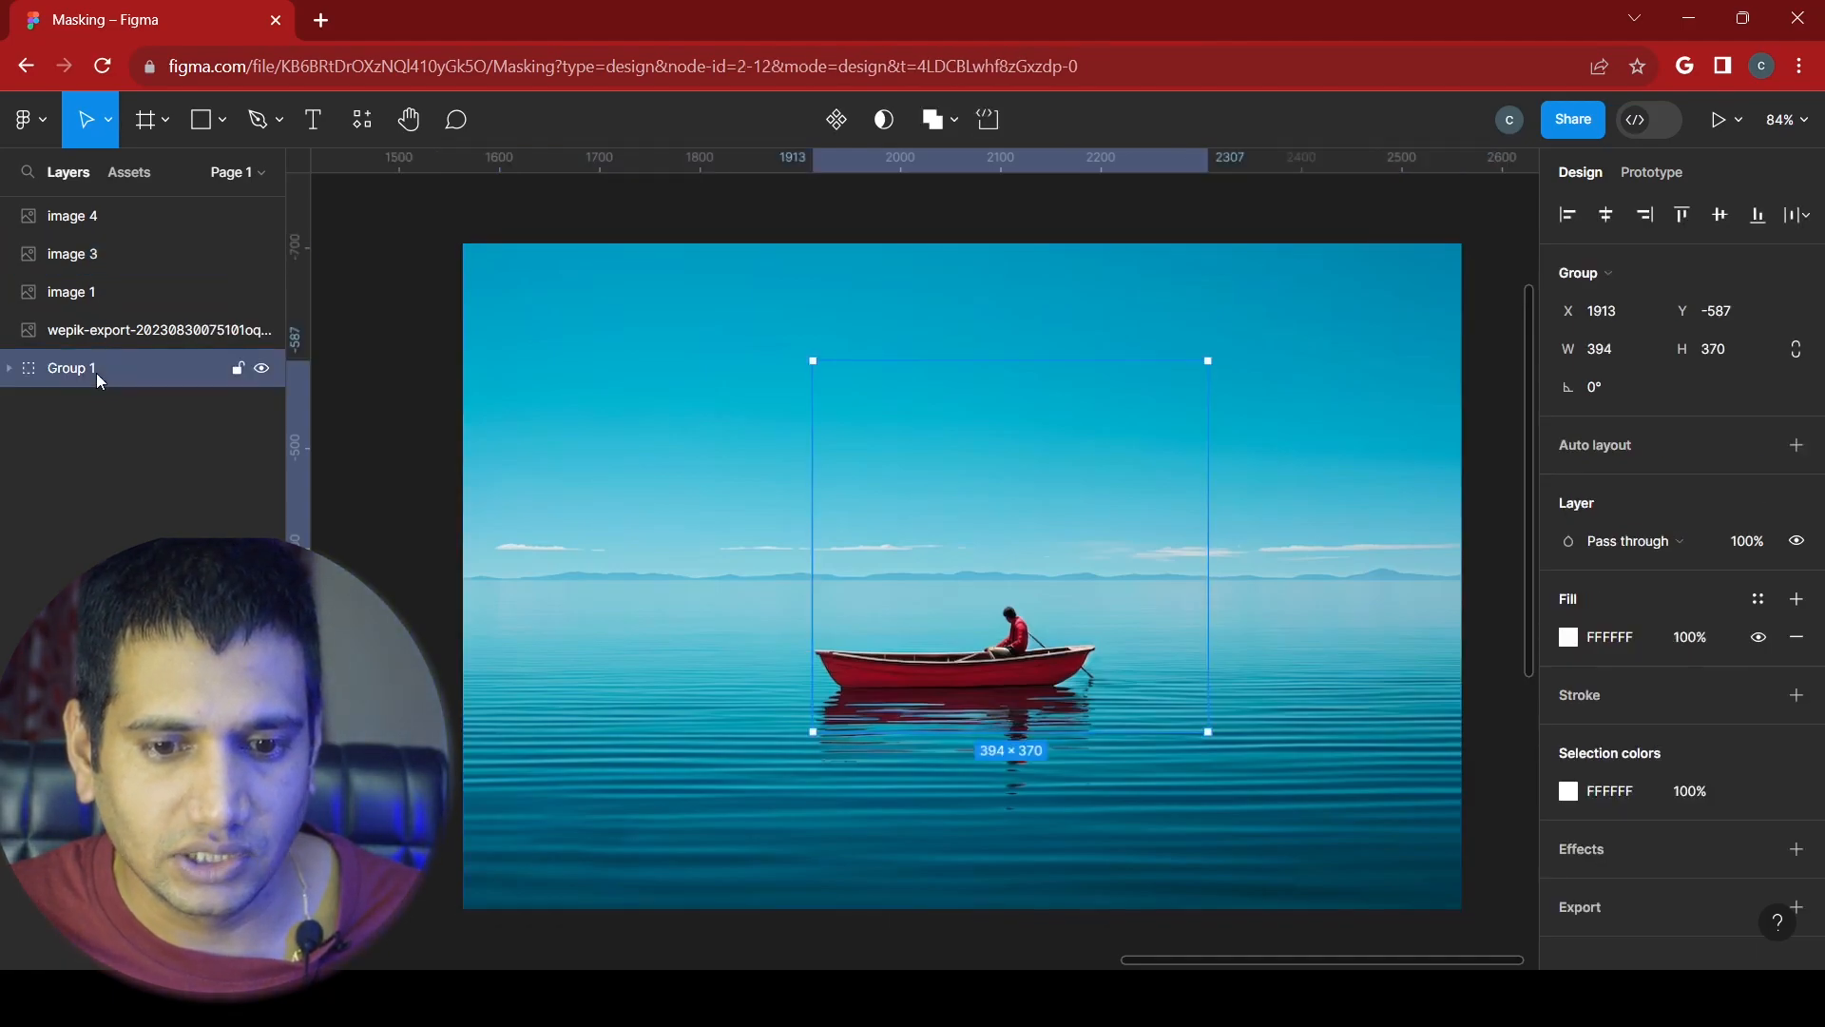
pyautogui.keyDown('shift'); pyautogui.click(98, 253); pyautogui.keyUp('shift')
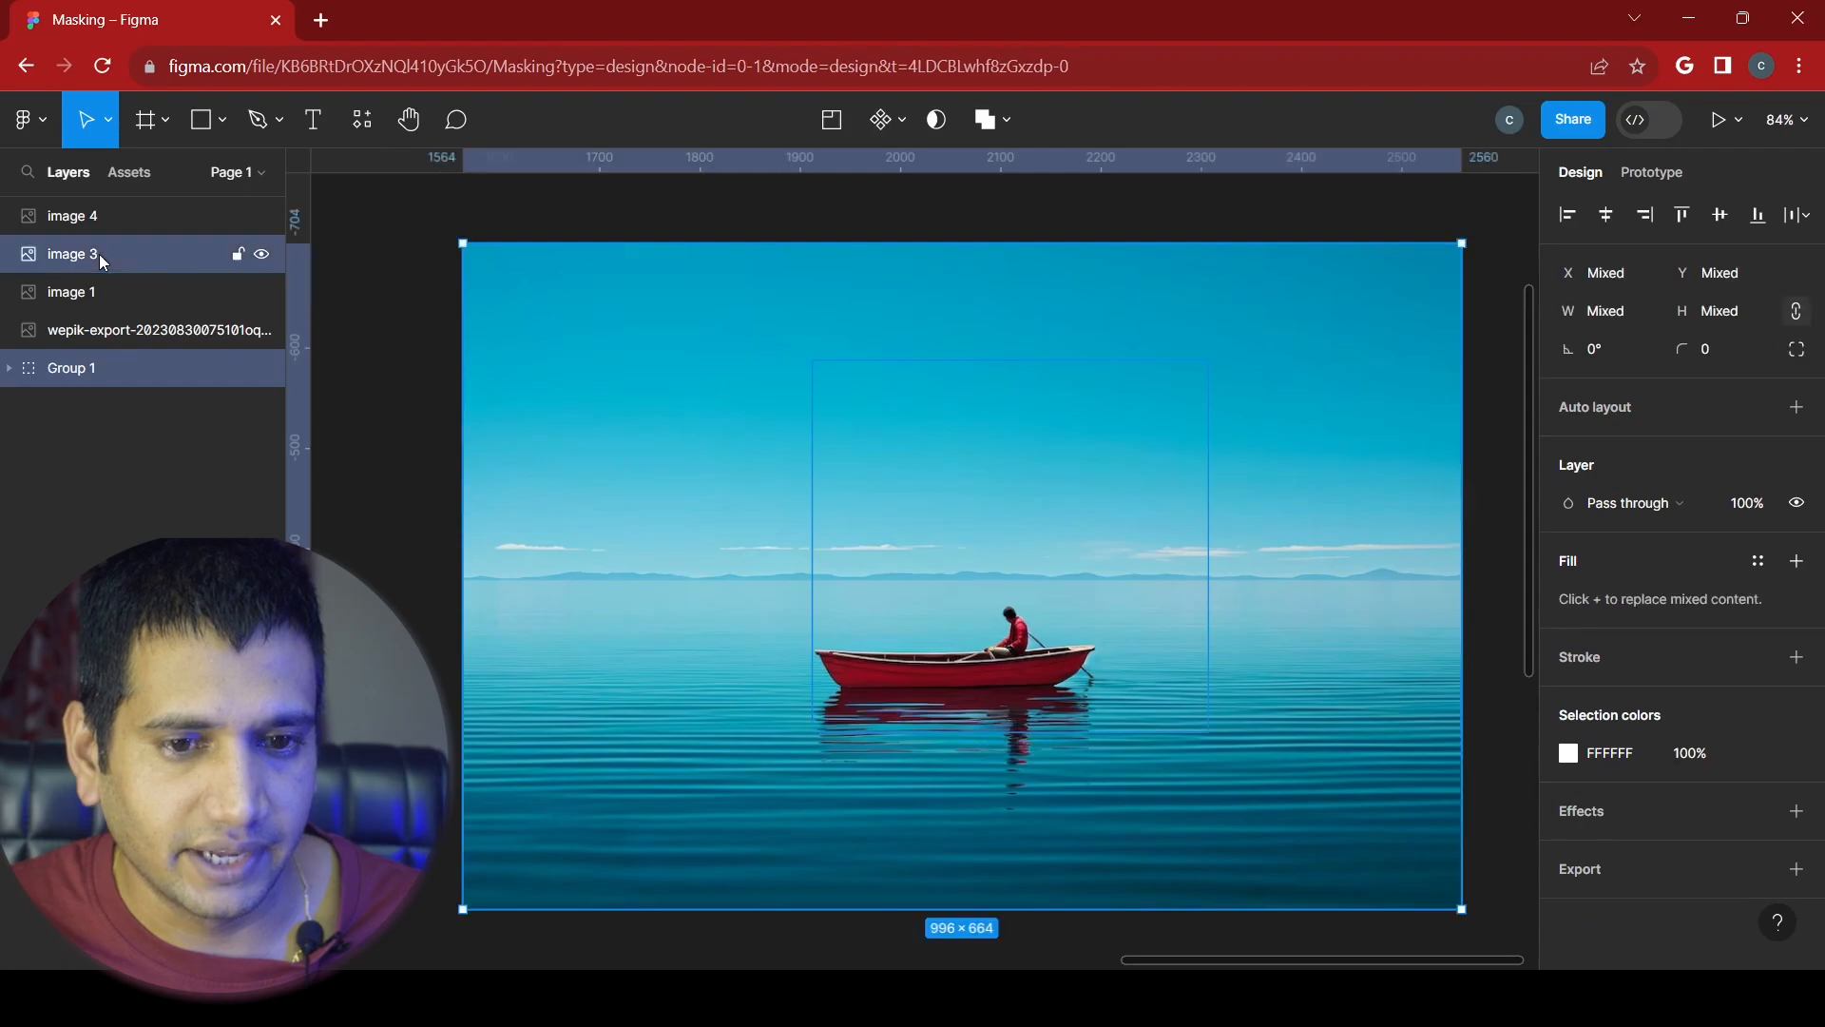
pyautogui.click(937, 121)
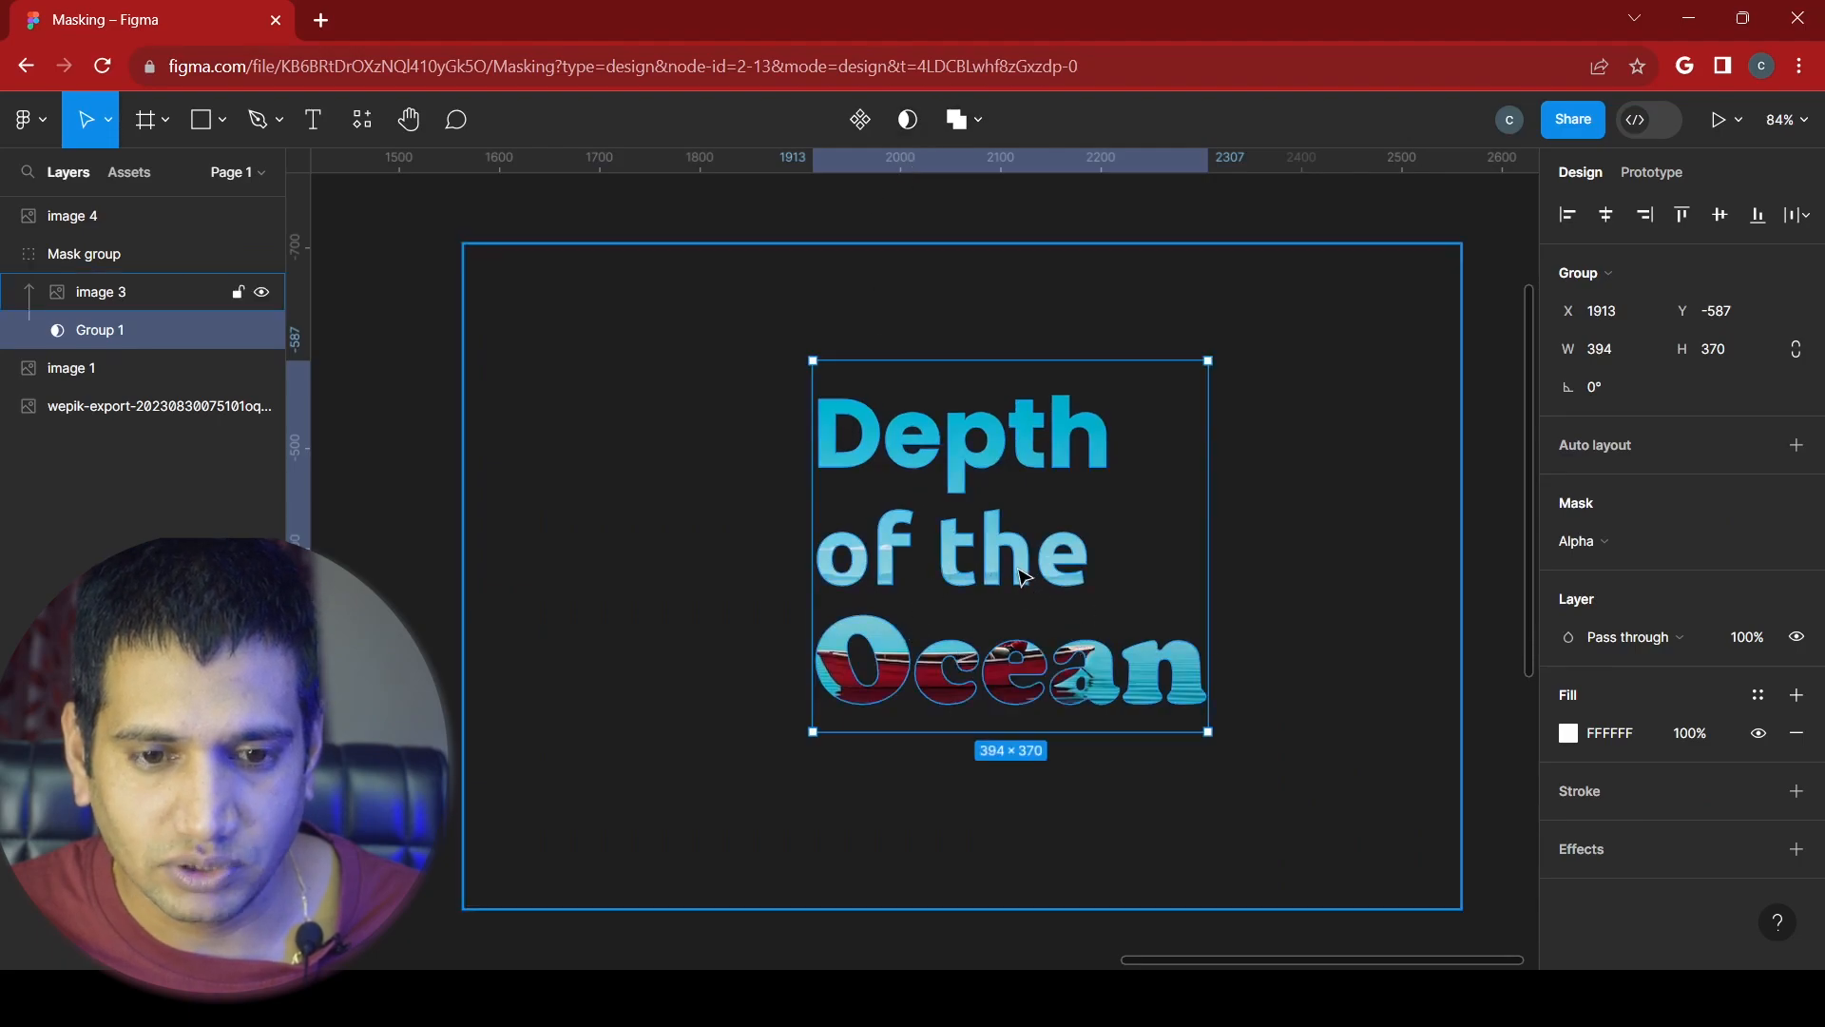
# - Reposition the text mask over the ocean photo to about X 1909, Y -495, so that "of the" covers the boat
pyautogui.scroll(5, 1022, 577)
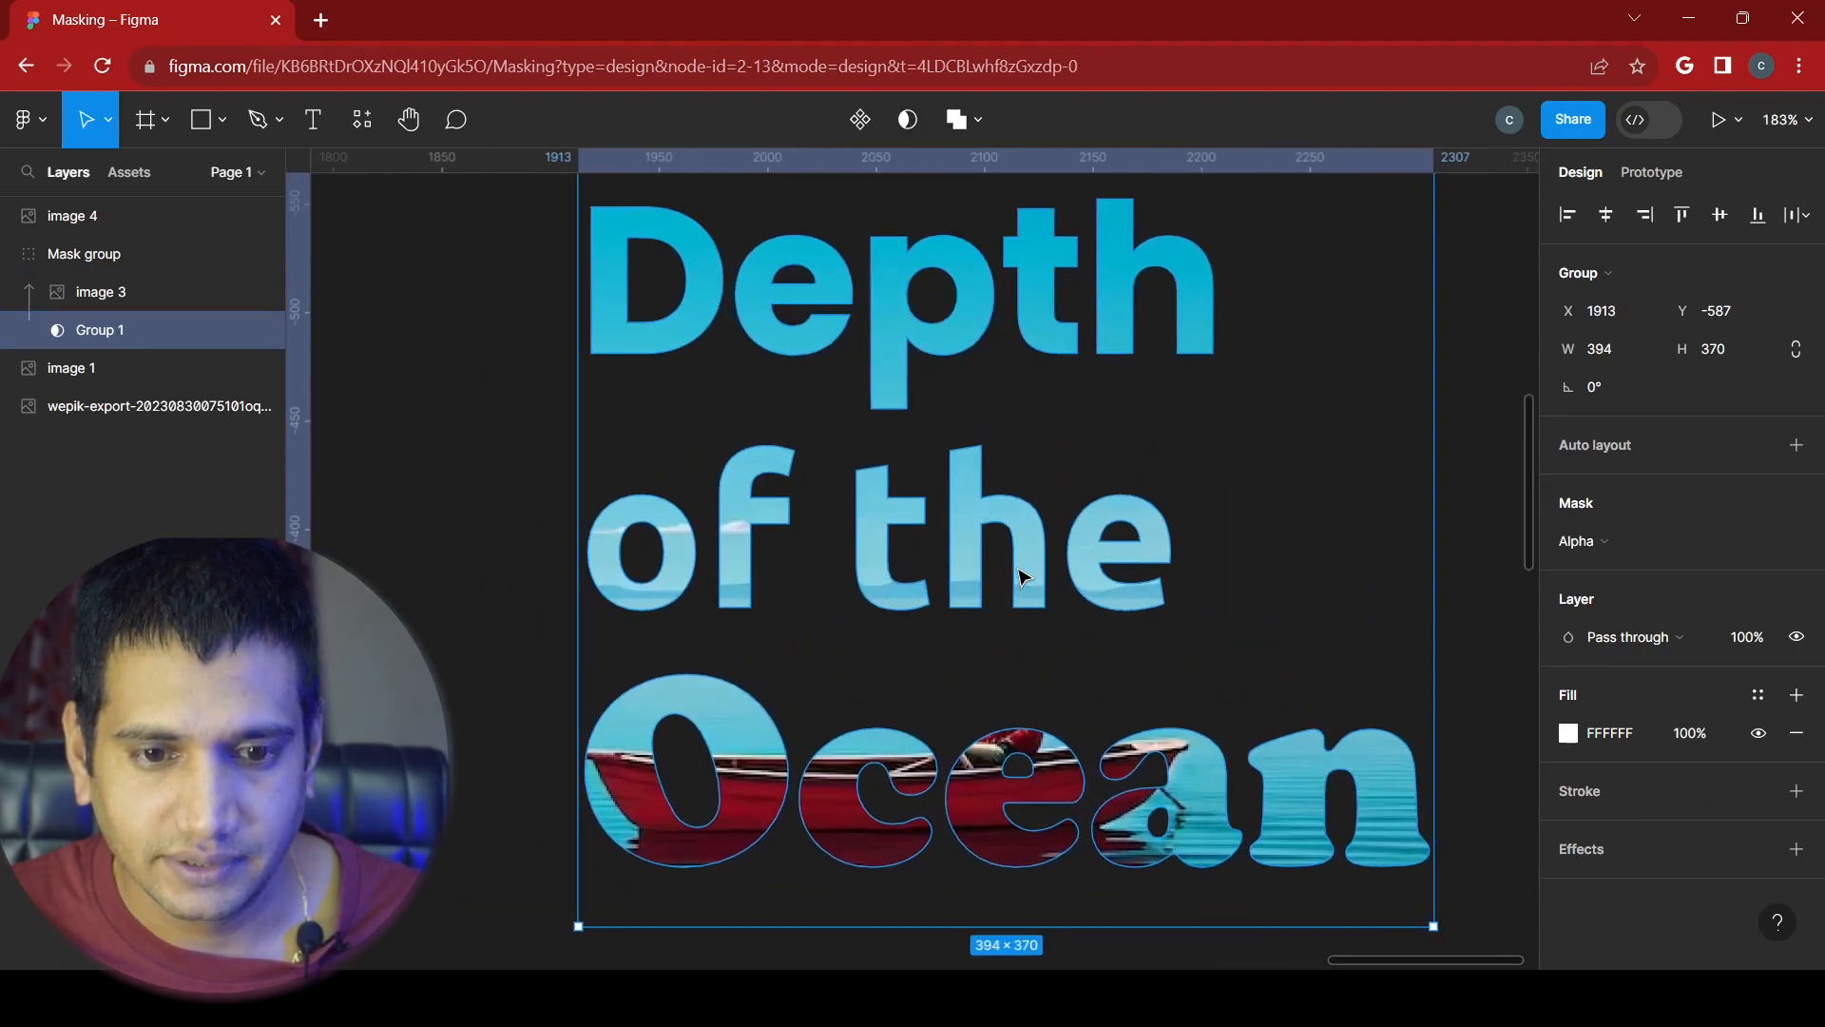
pyautogui.scroll(-5, 1022, 577)
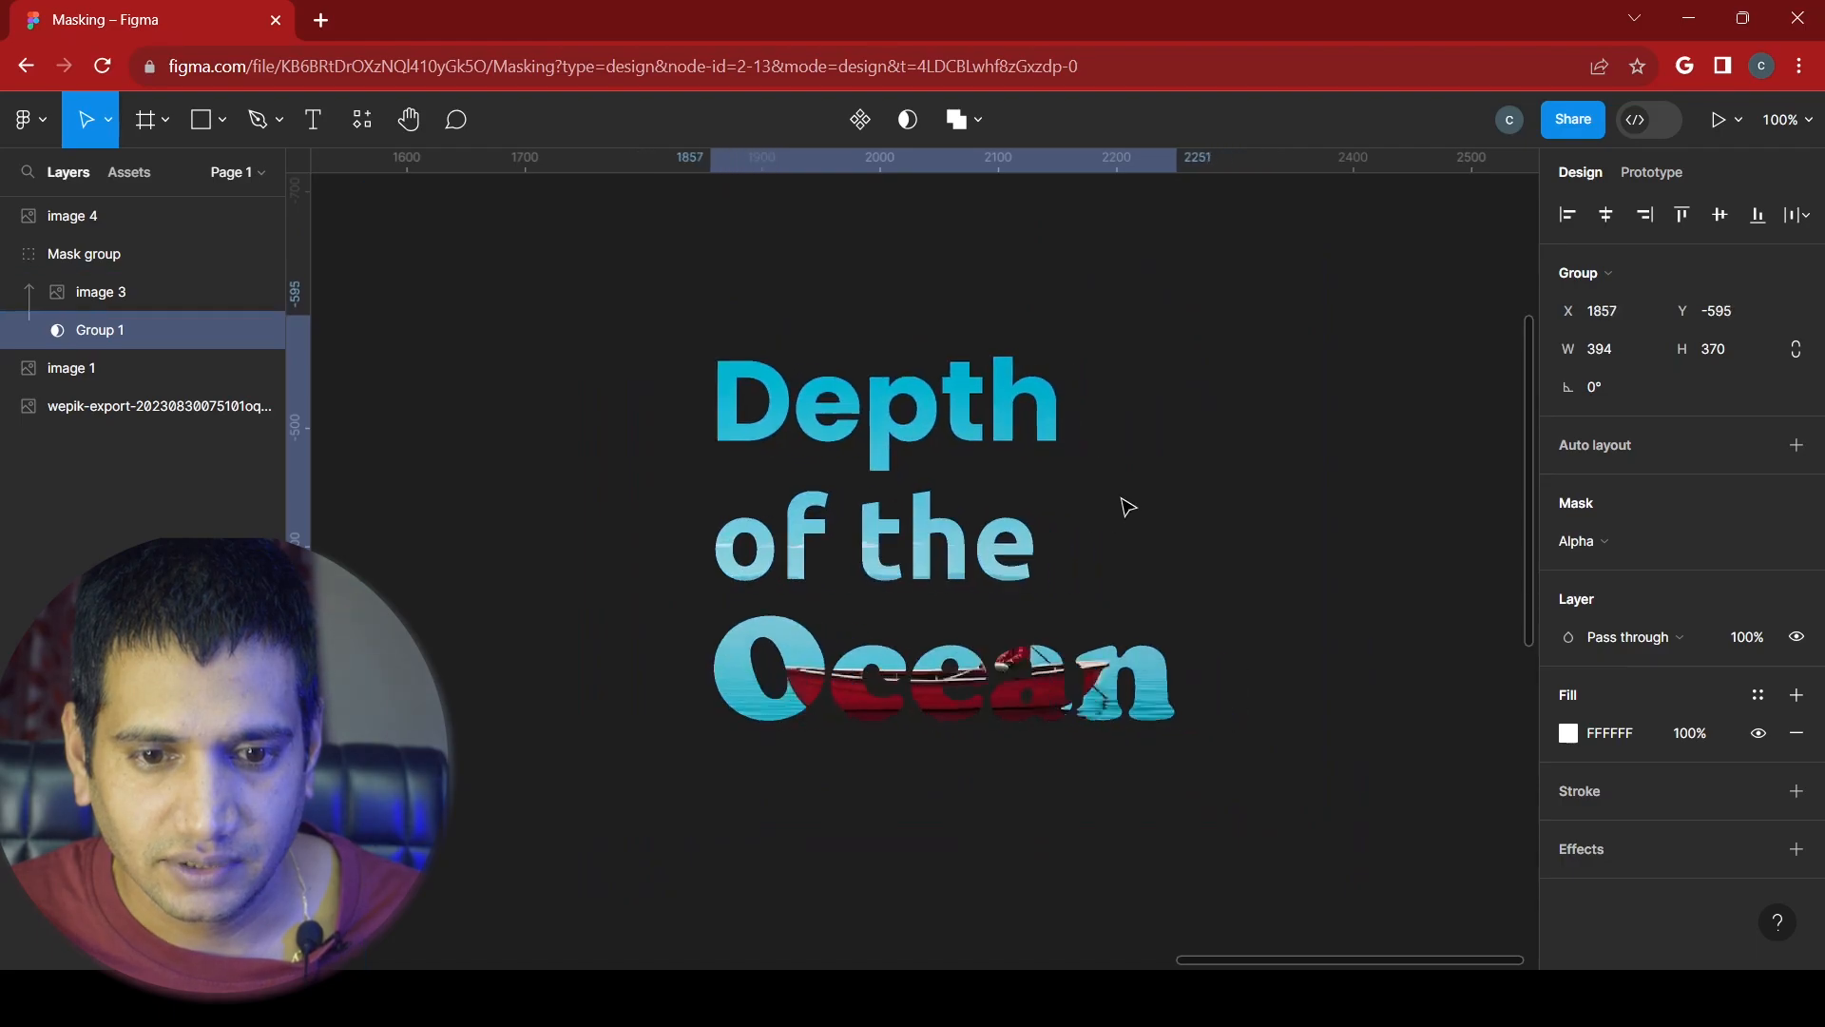
pyautogui.moveTo(1150, 549); pyautogui.dragTo(1191, 625)
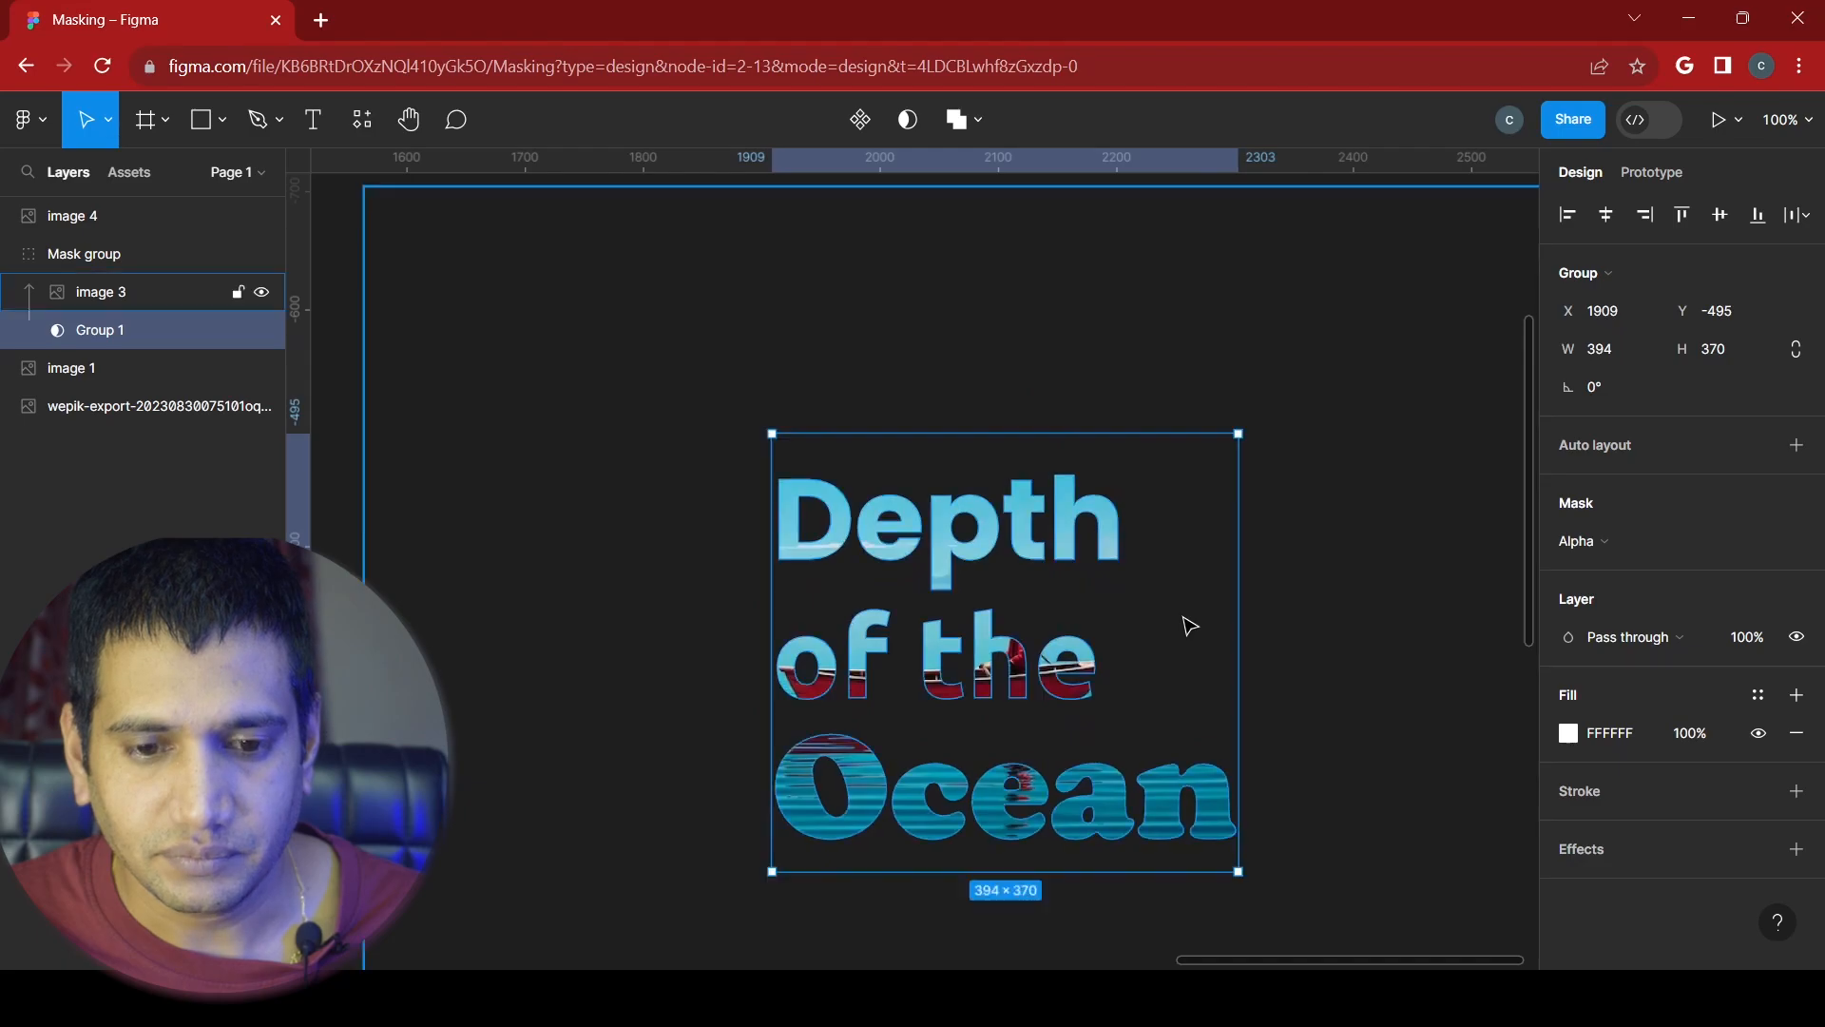
# - Shift the whole mask group slightly left and down to X 1907, Y -492
pyautogui.scroll(5, 1052, 620)
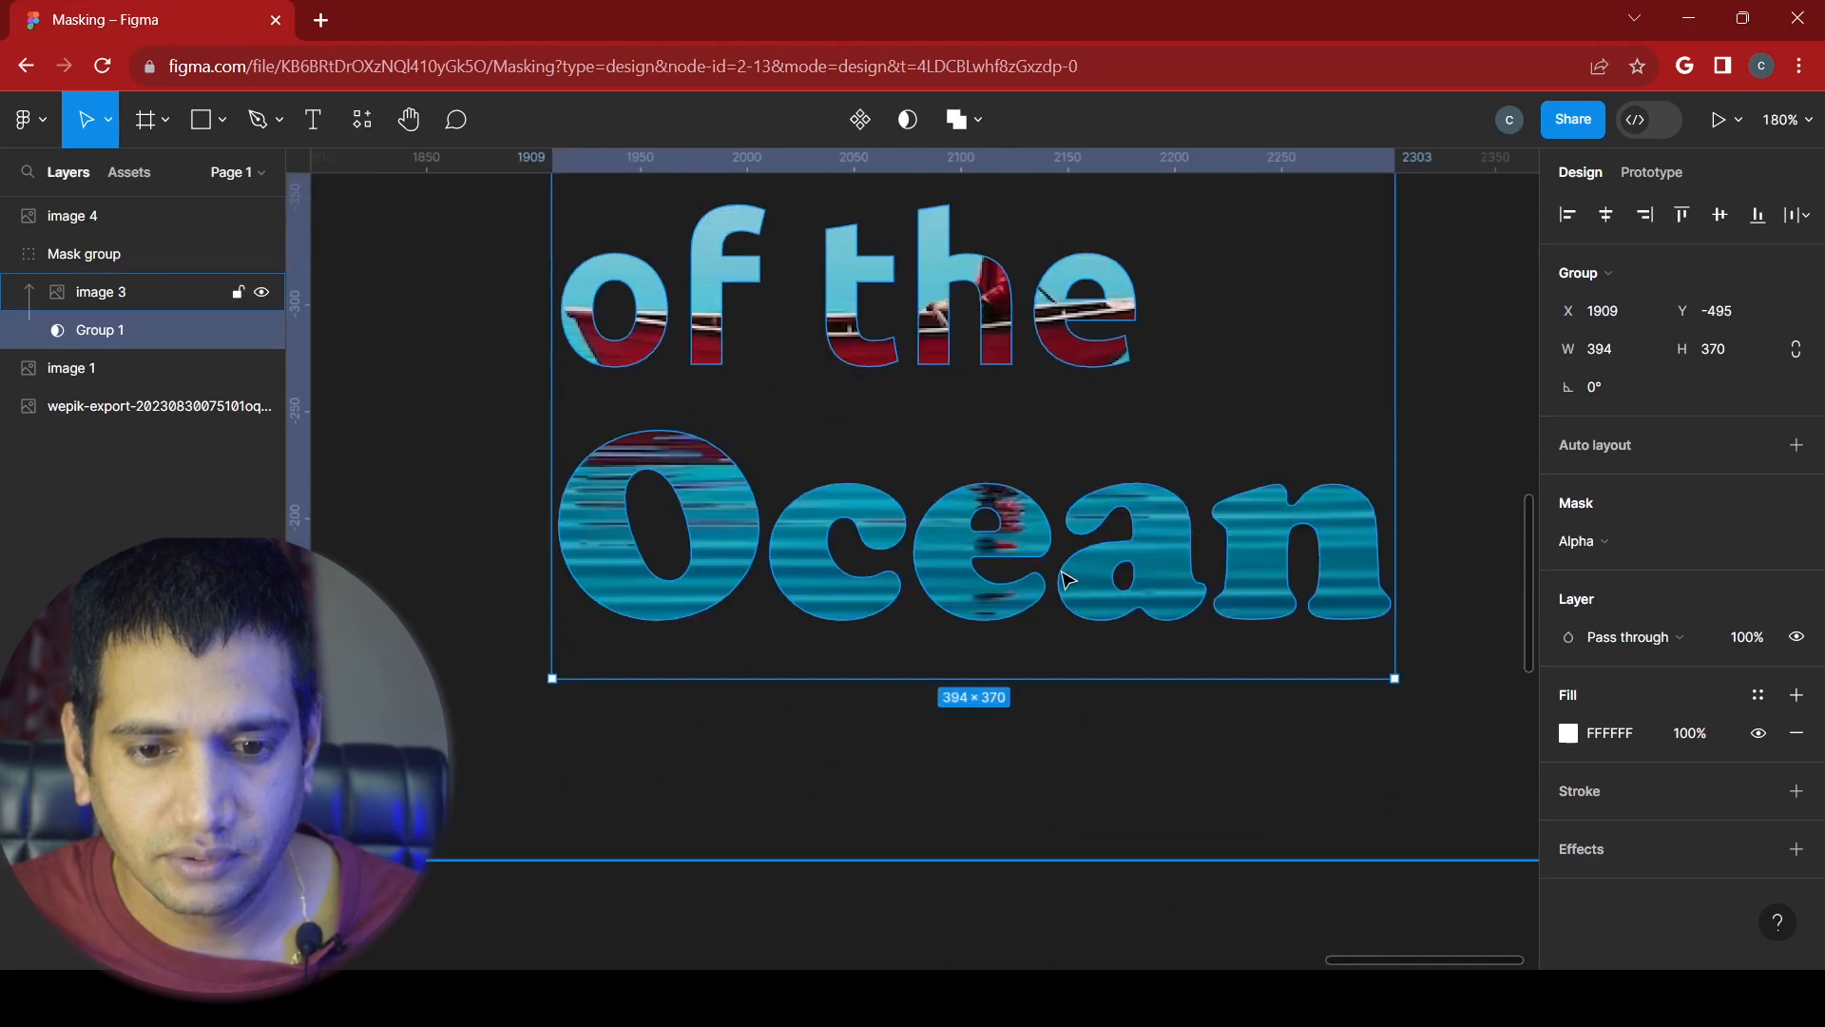
pyautogui.scroll(5, 1065, 579)
pyautogui.scroll(-3, 1068, 582)
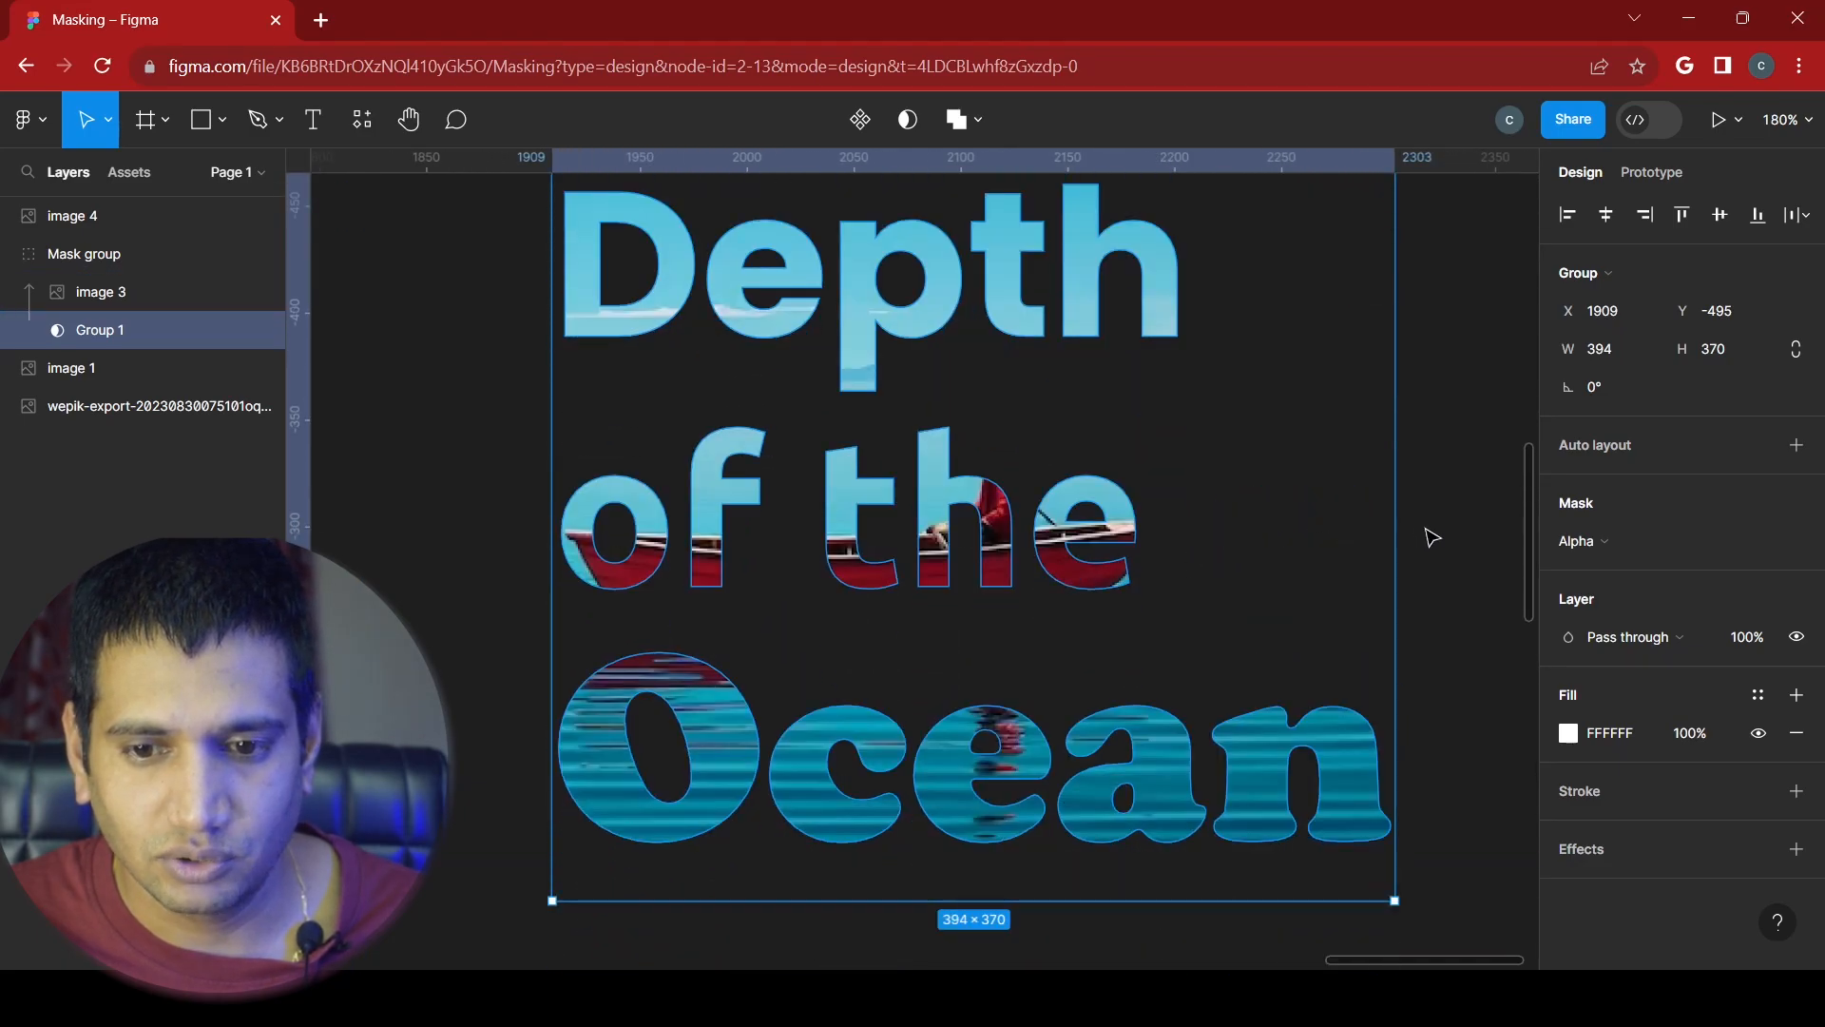
pyautogui.click(1423, 538)
pyautogui.moveTo(1238, 586); pyautogui.dragTo(1226, 595)
pyautogui.scroll(3, 1084, 643)
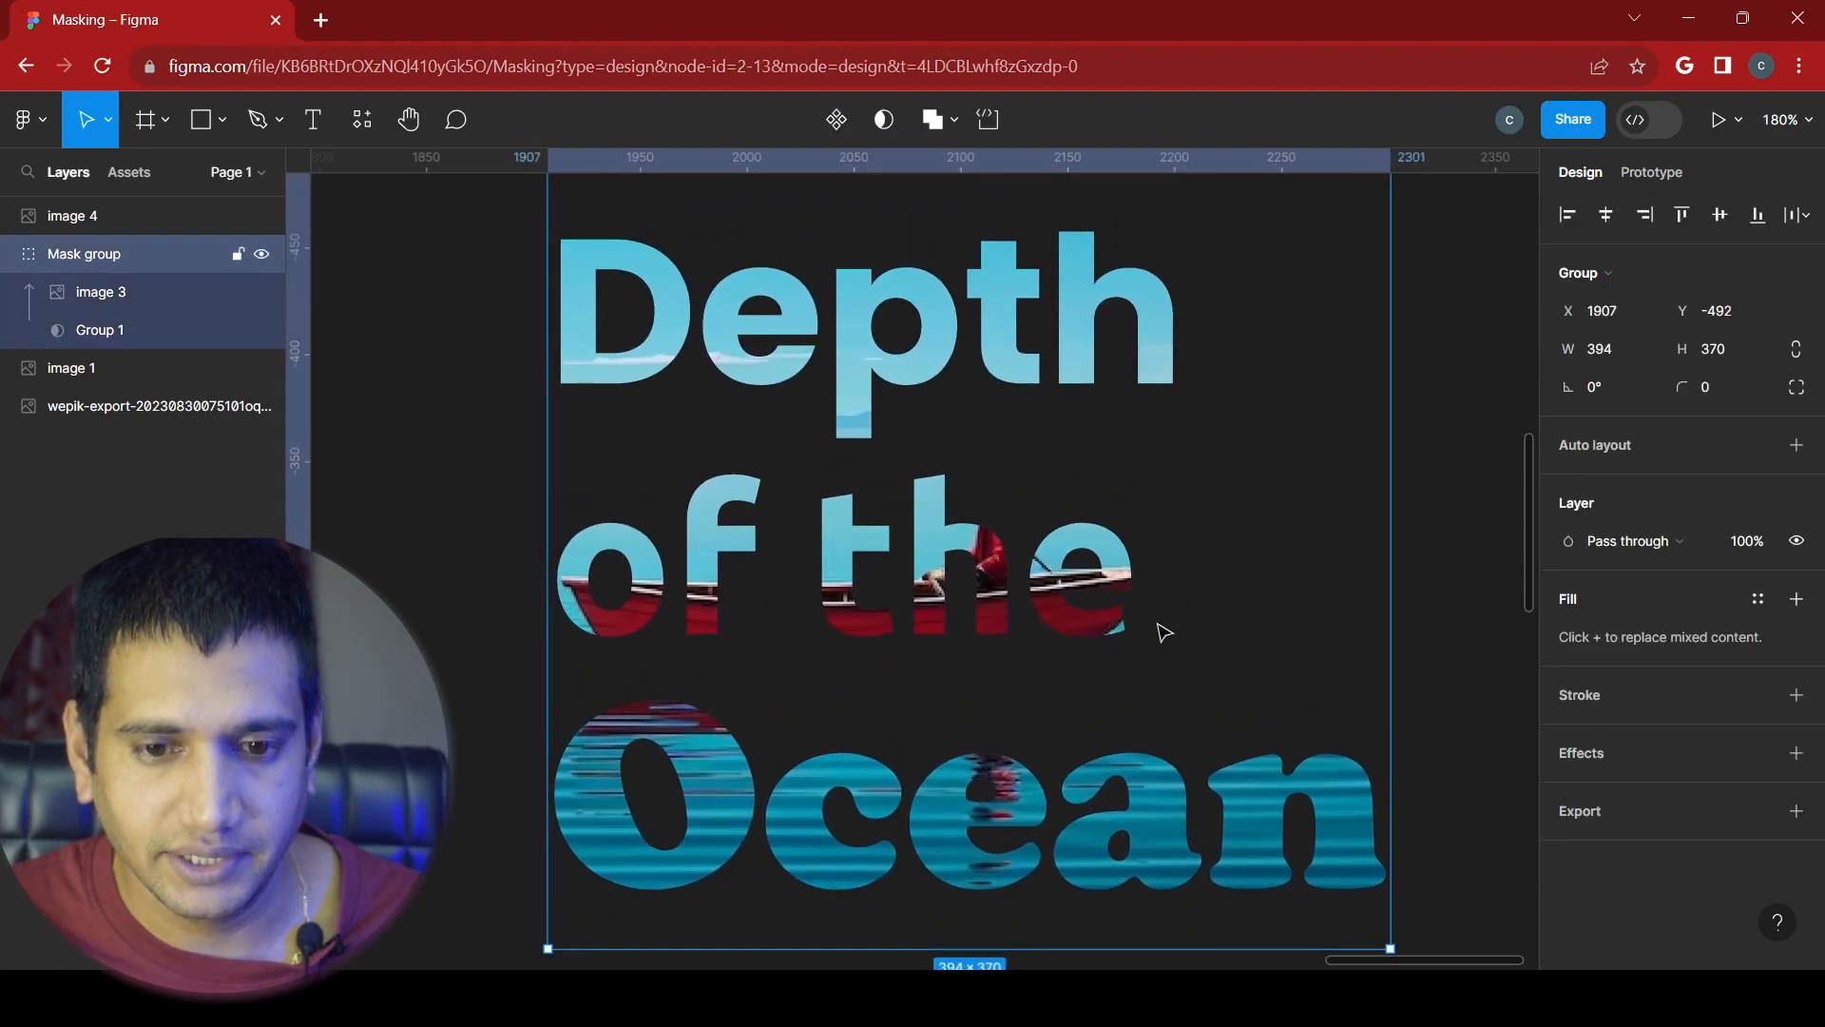
pyautogui.scroll(-3, 1178, 627)
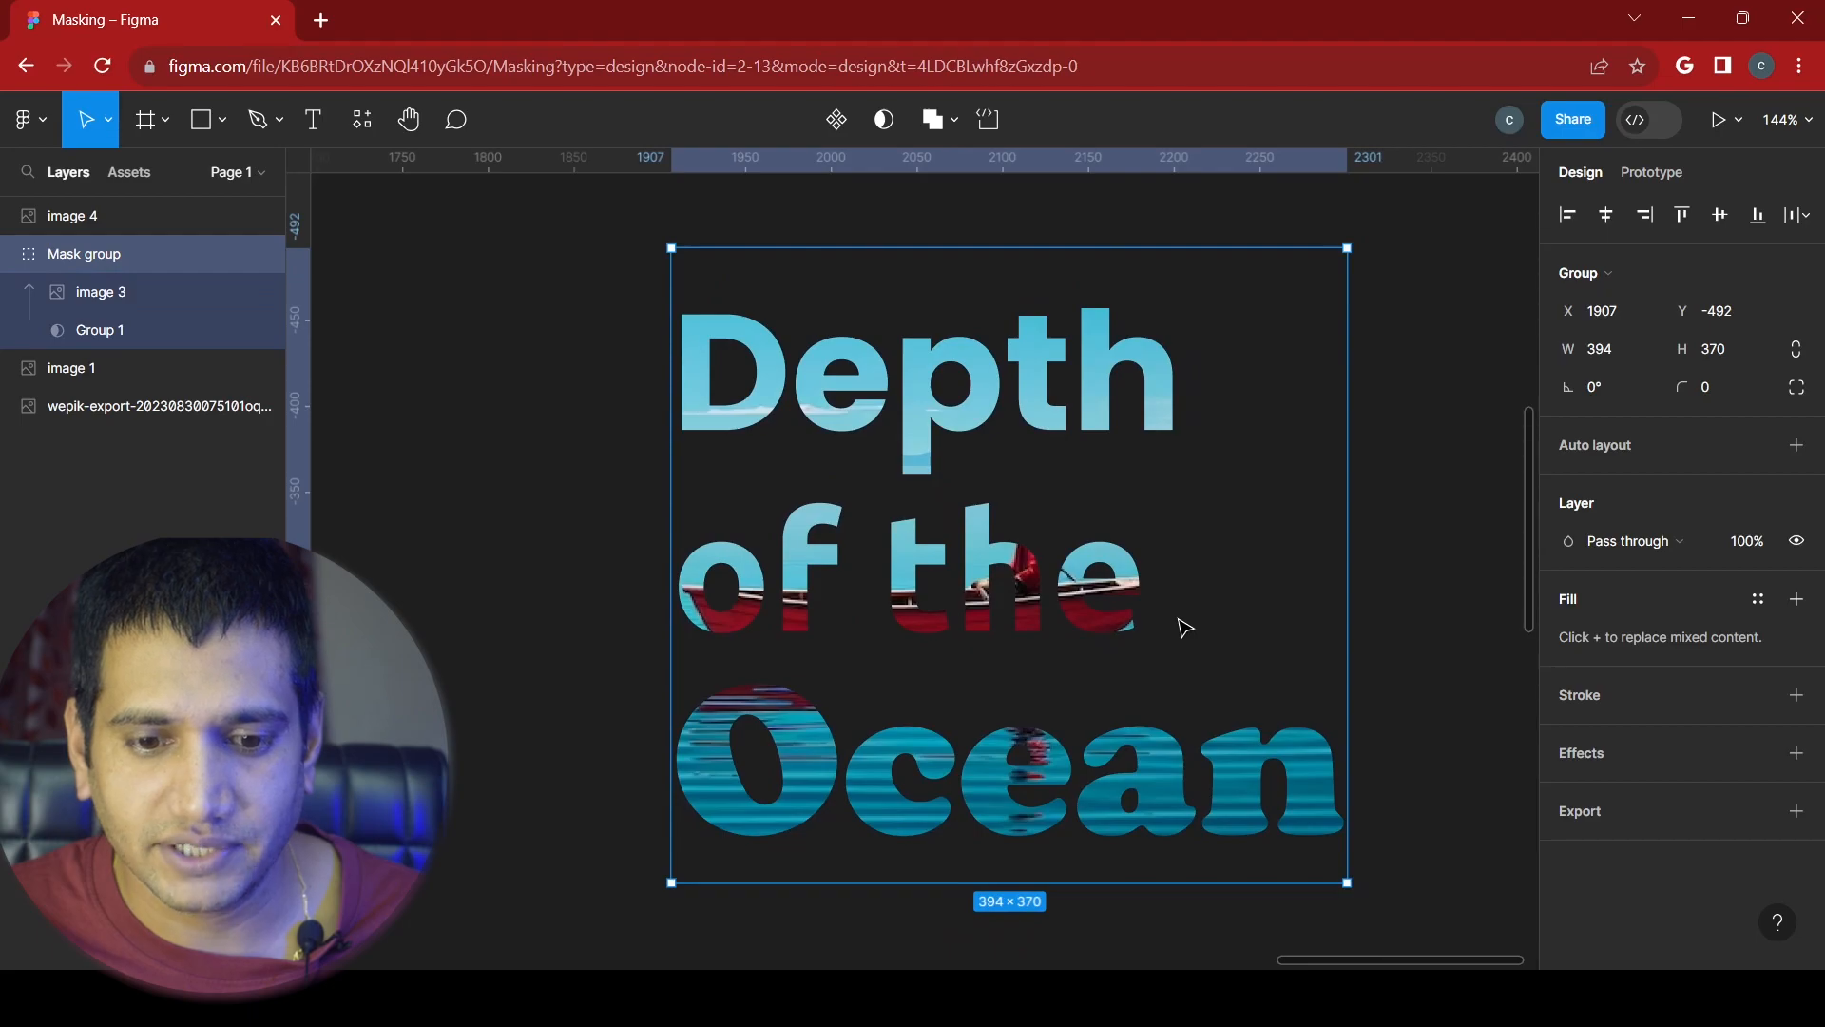
pyautogui.scroll(-6, 1065, 647)
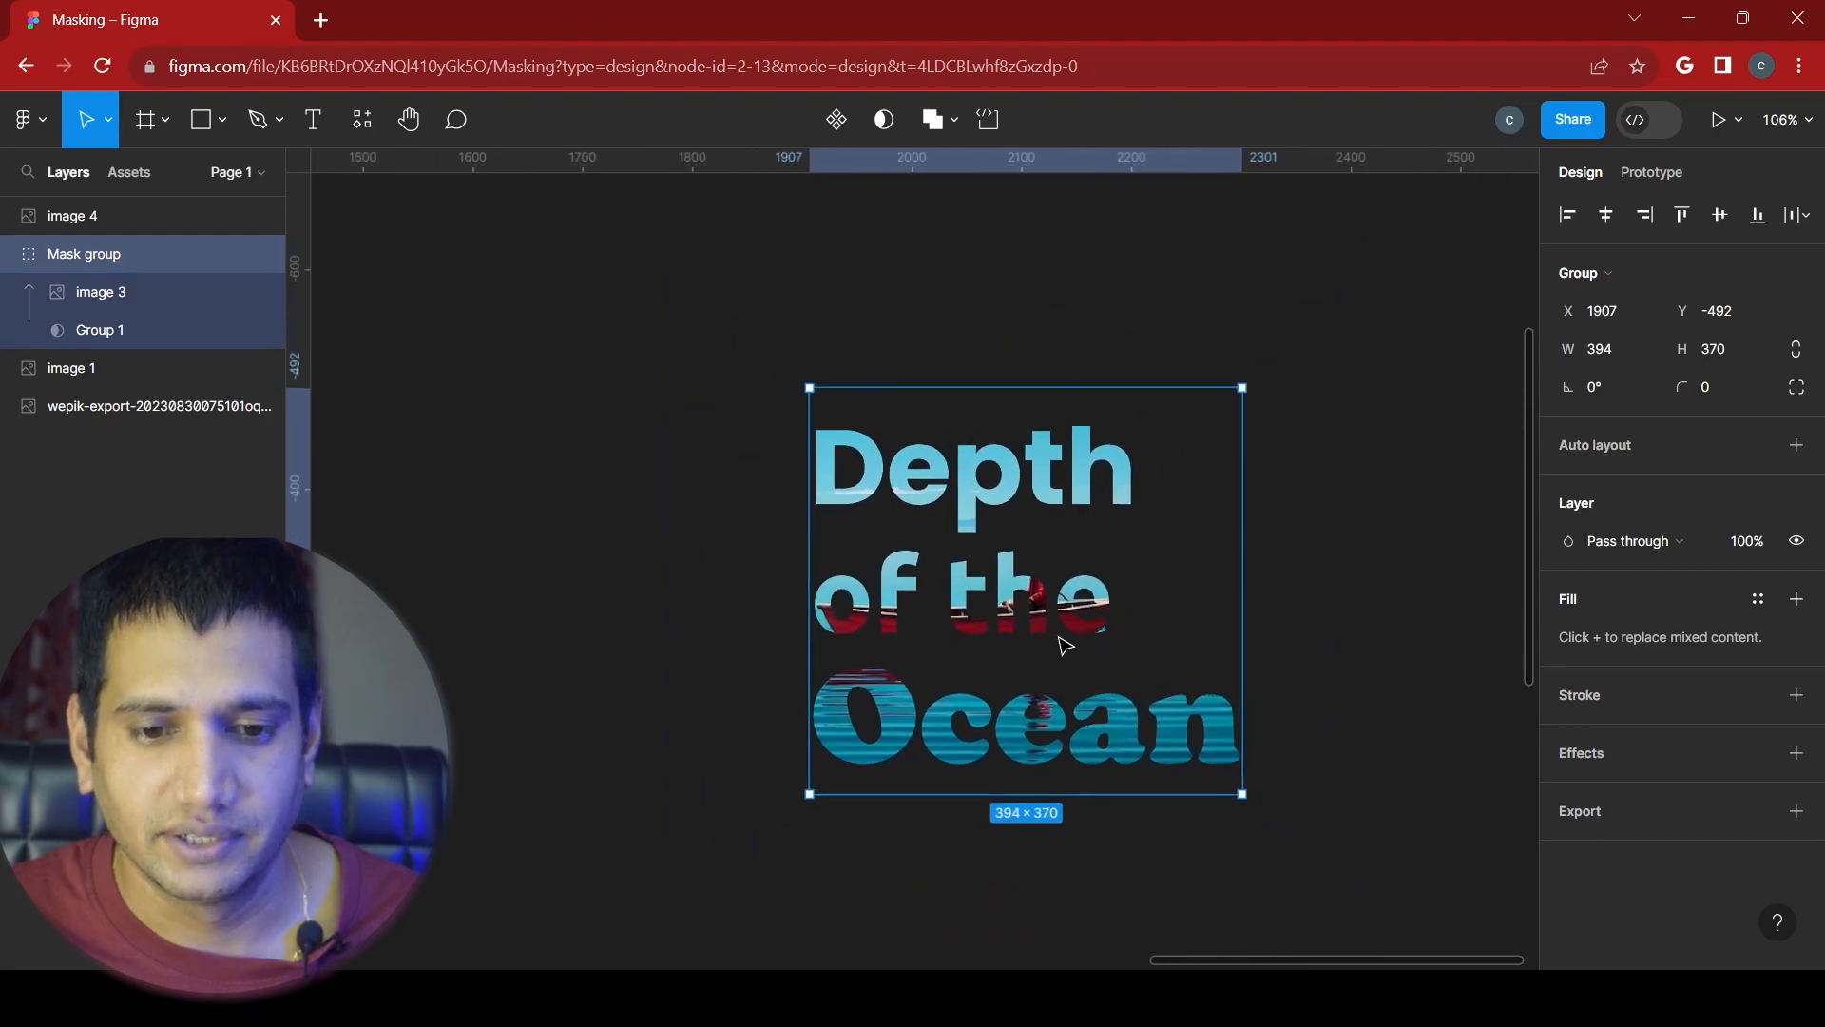
# - Move the colourful polygon image (image 1) to an empty canvas area at about X 914, Y -629
pyautogui.hscroll(-5, 978, 652)
pyautogui.hscroll(-2, 978, 656)
pyautogui.moveTo(806, 473); pyautogui.dragTo(1199, 508)
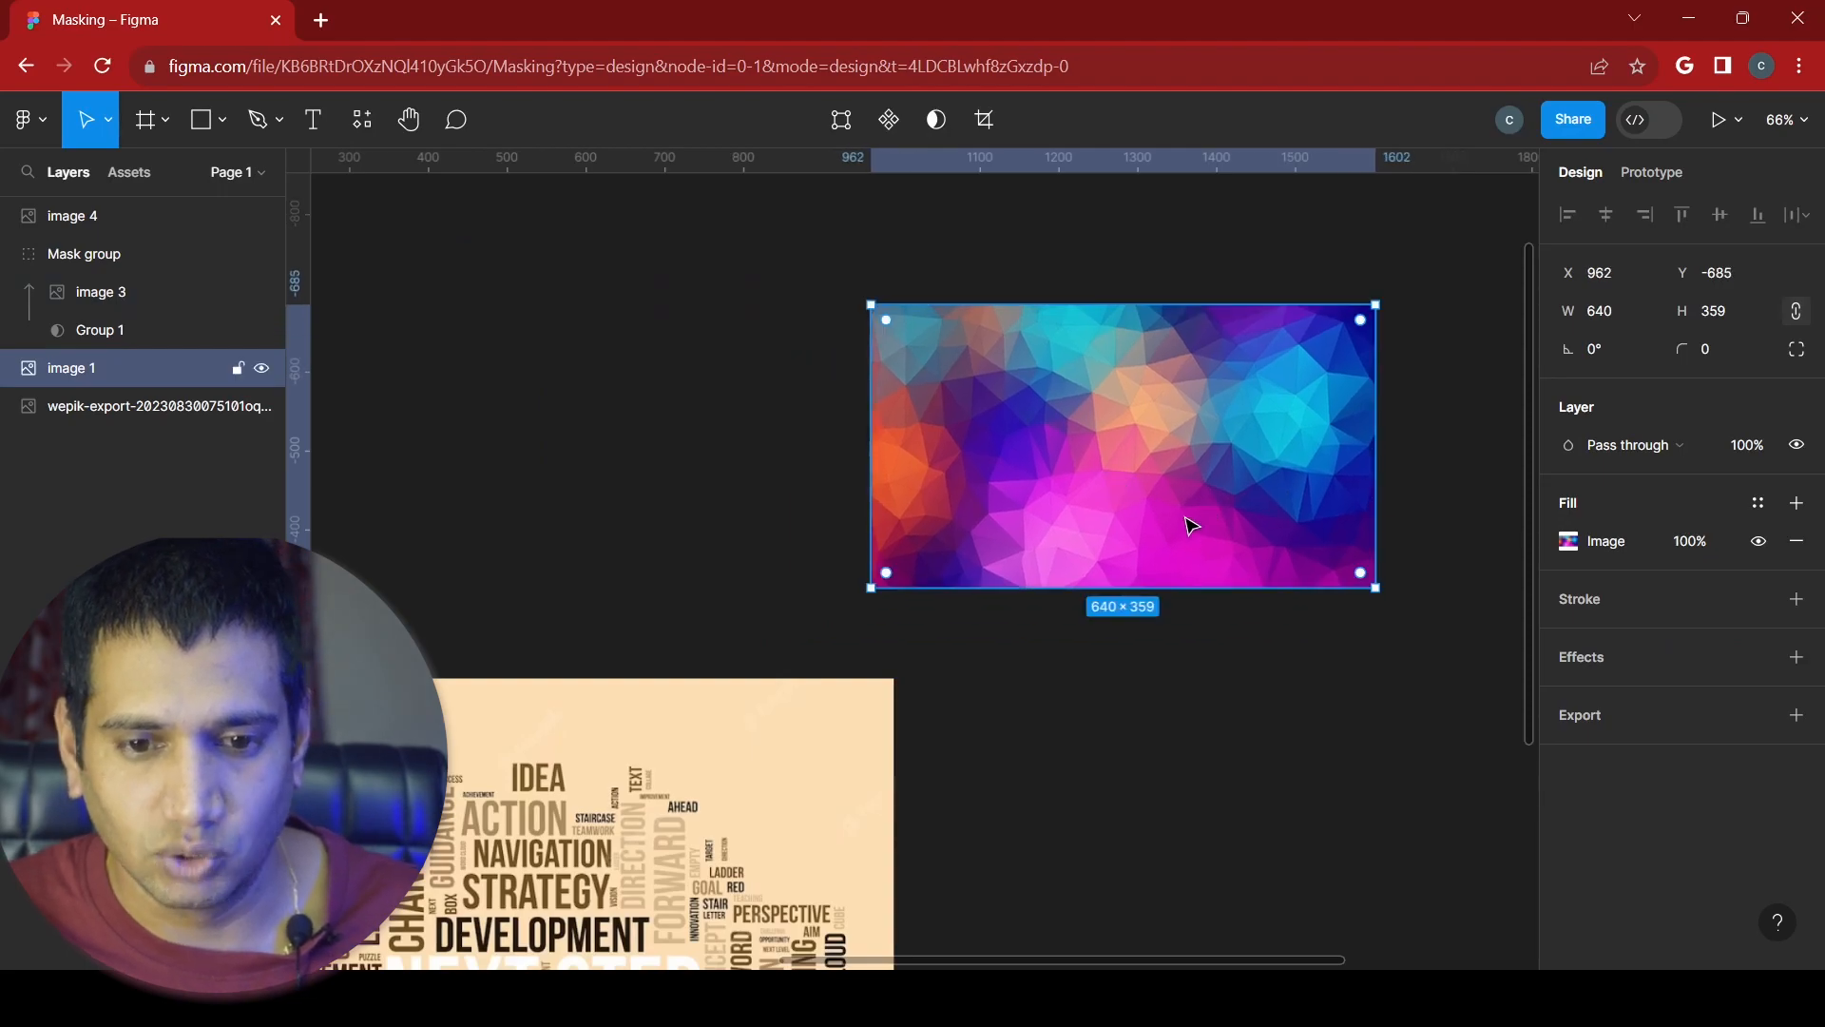
pyautogui.scroll(5, 1190, 526)
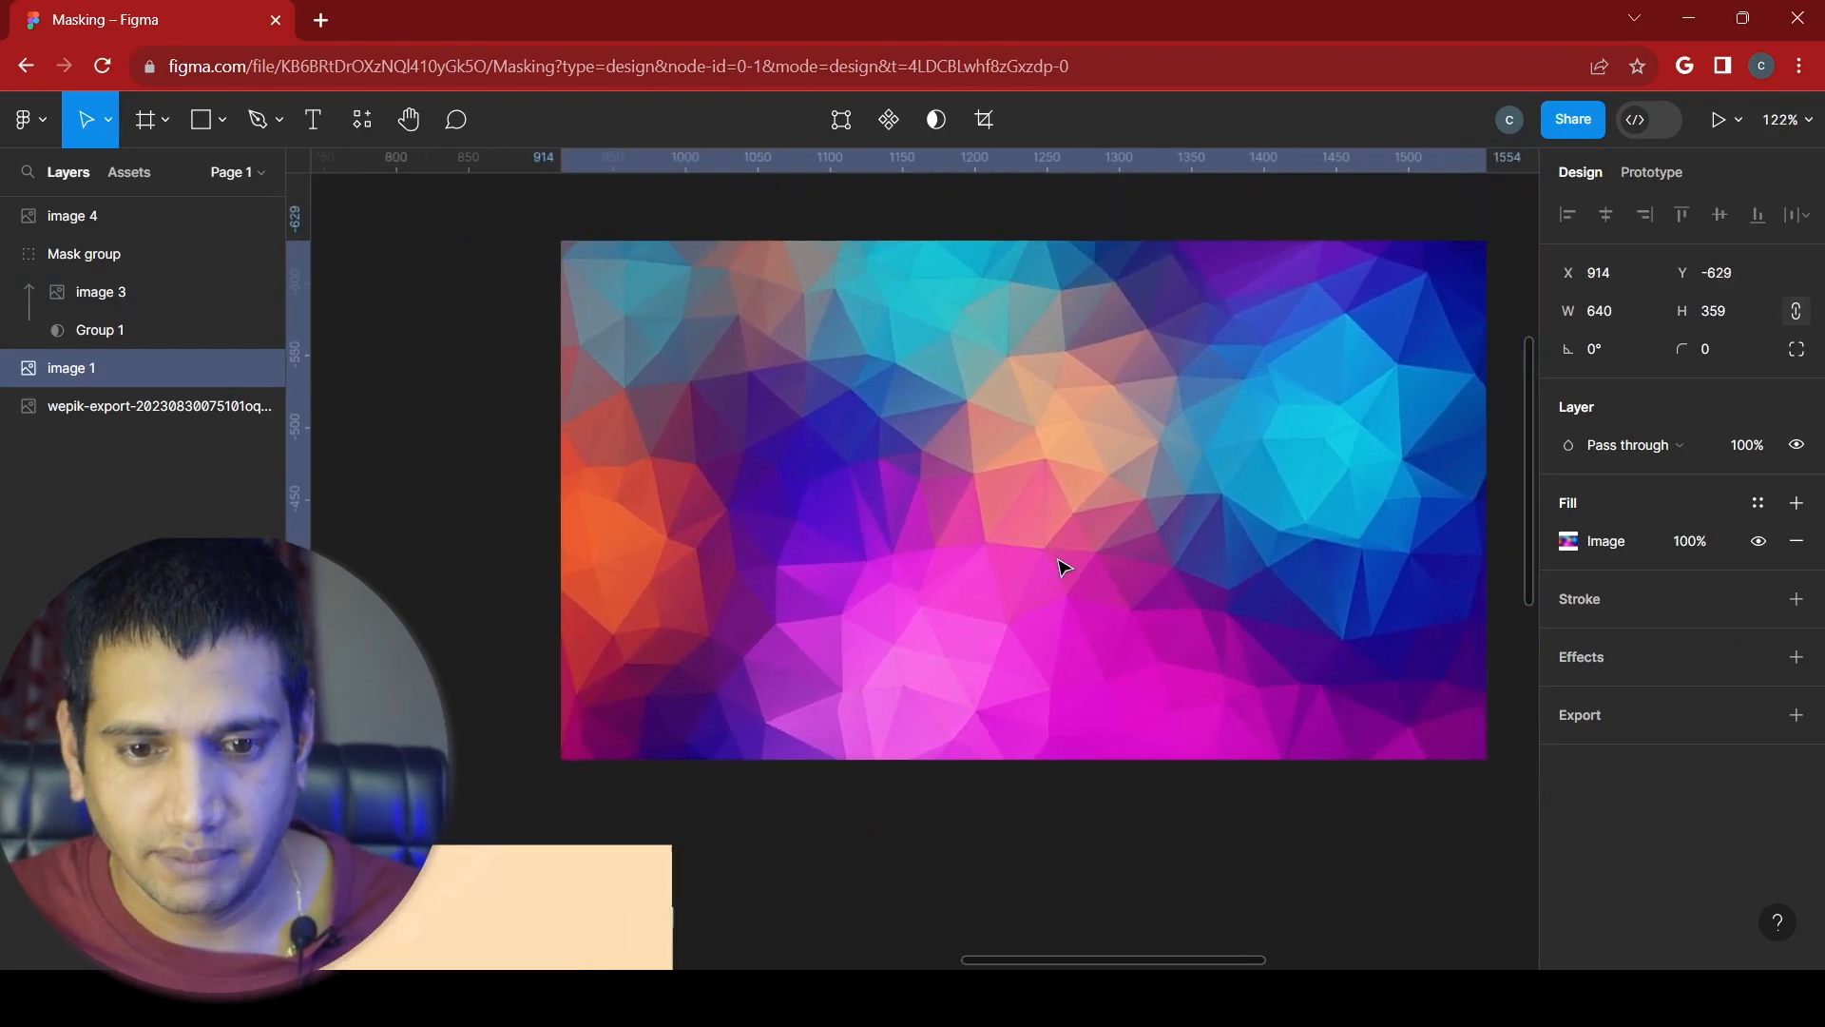
pyautogui.moveTo(1061, 568); pyautogui.dragTo(1059, 563)
# - Add the text "Easy" on top of the colourful polygon image
pyautogui.press('t')
pyautogui.click(921, 498)
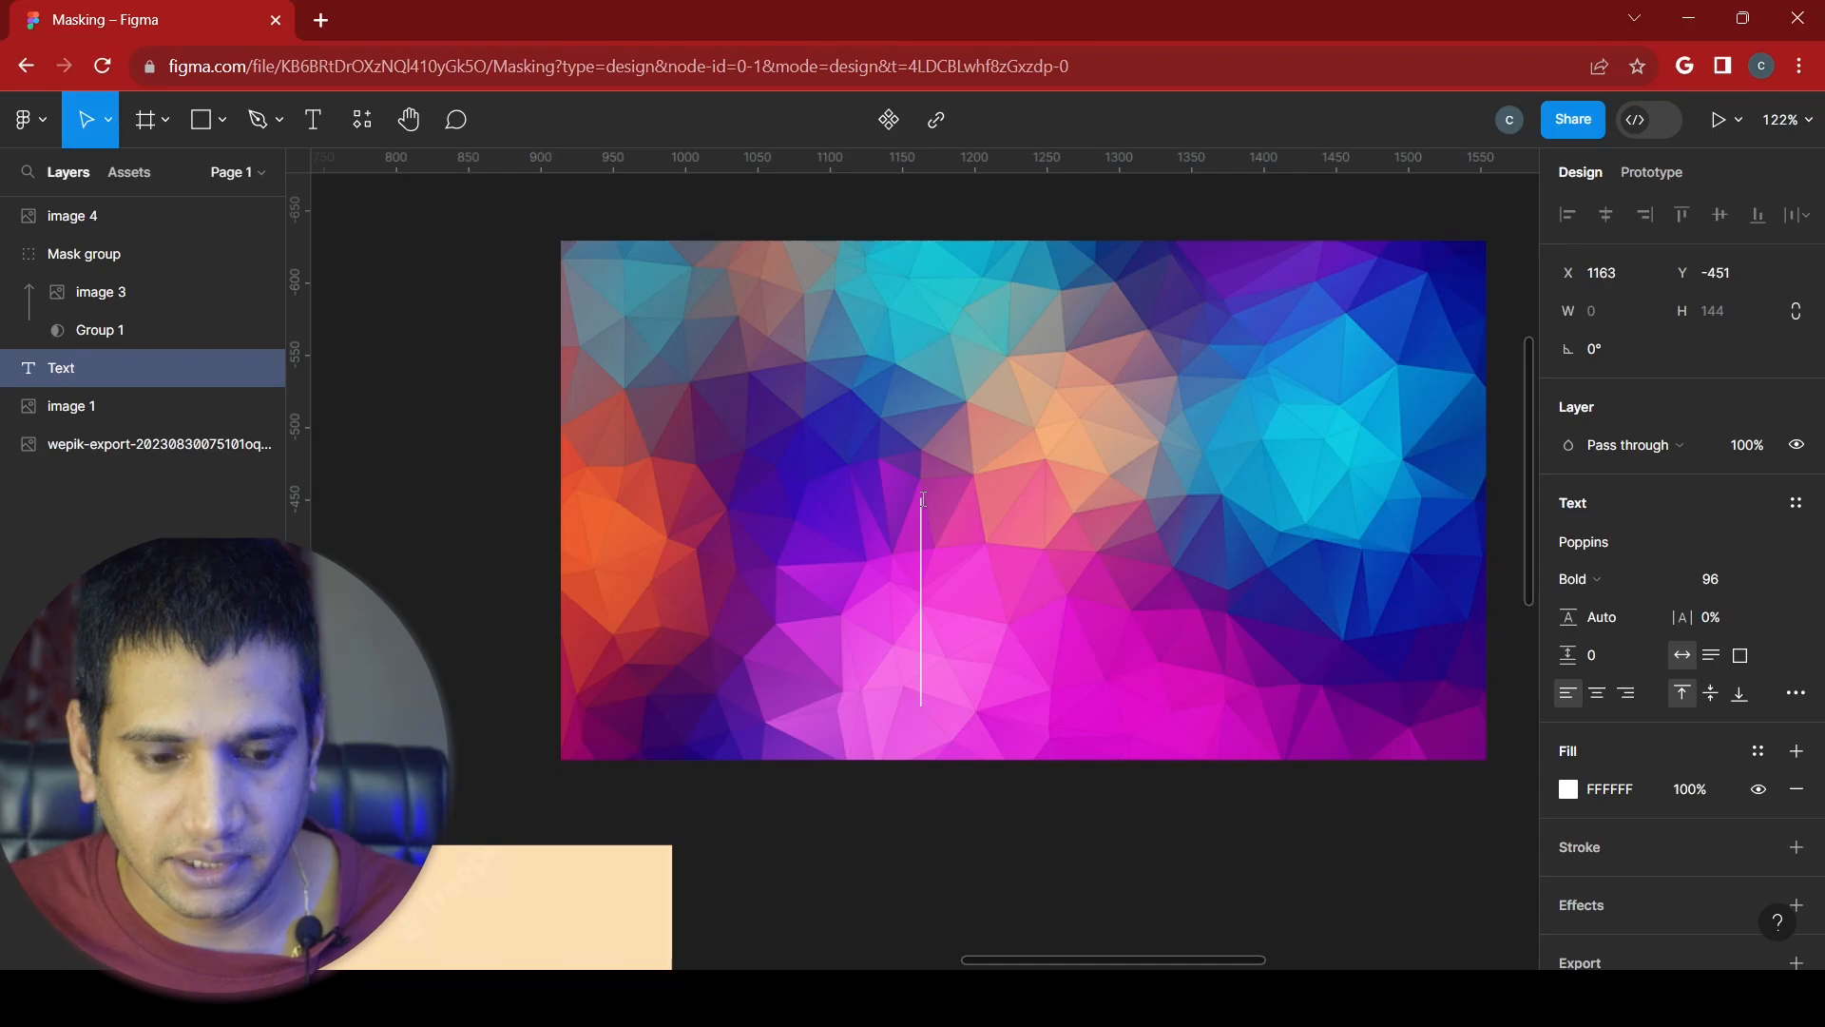
pyautogui.write('Ea')
pyautogui.press('Escape')
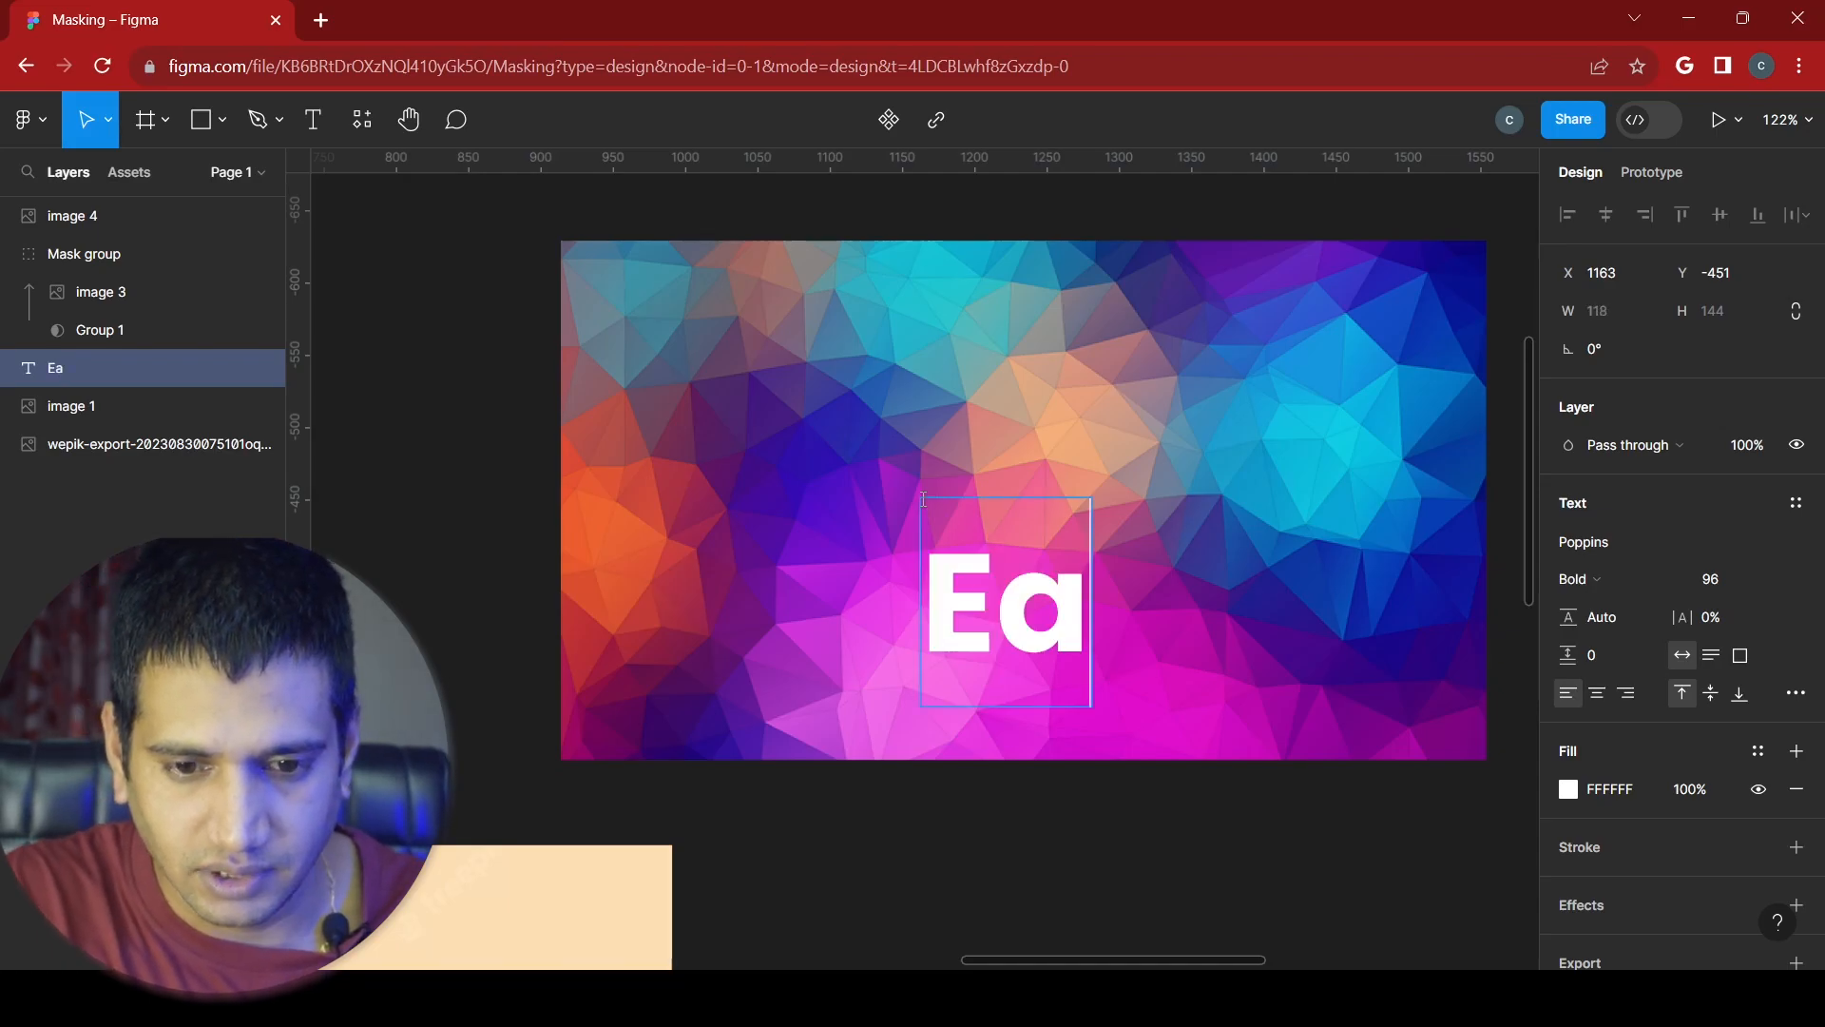
pyautogui.write('sy')
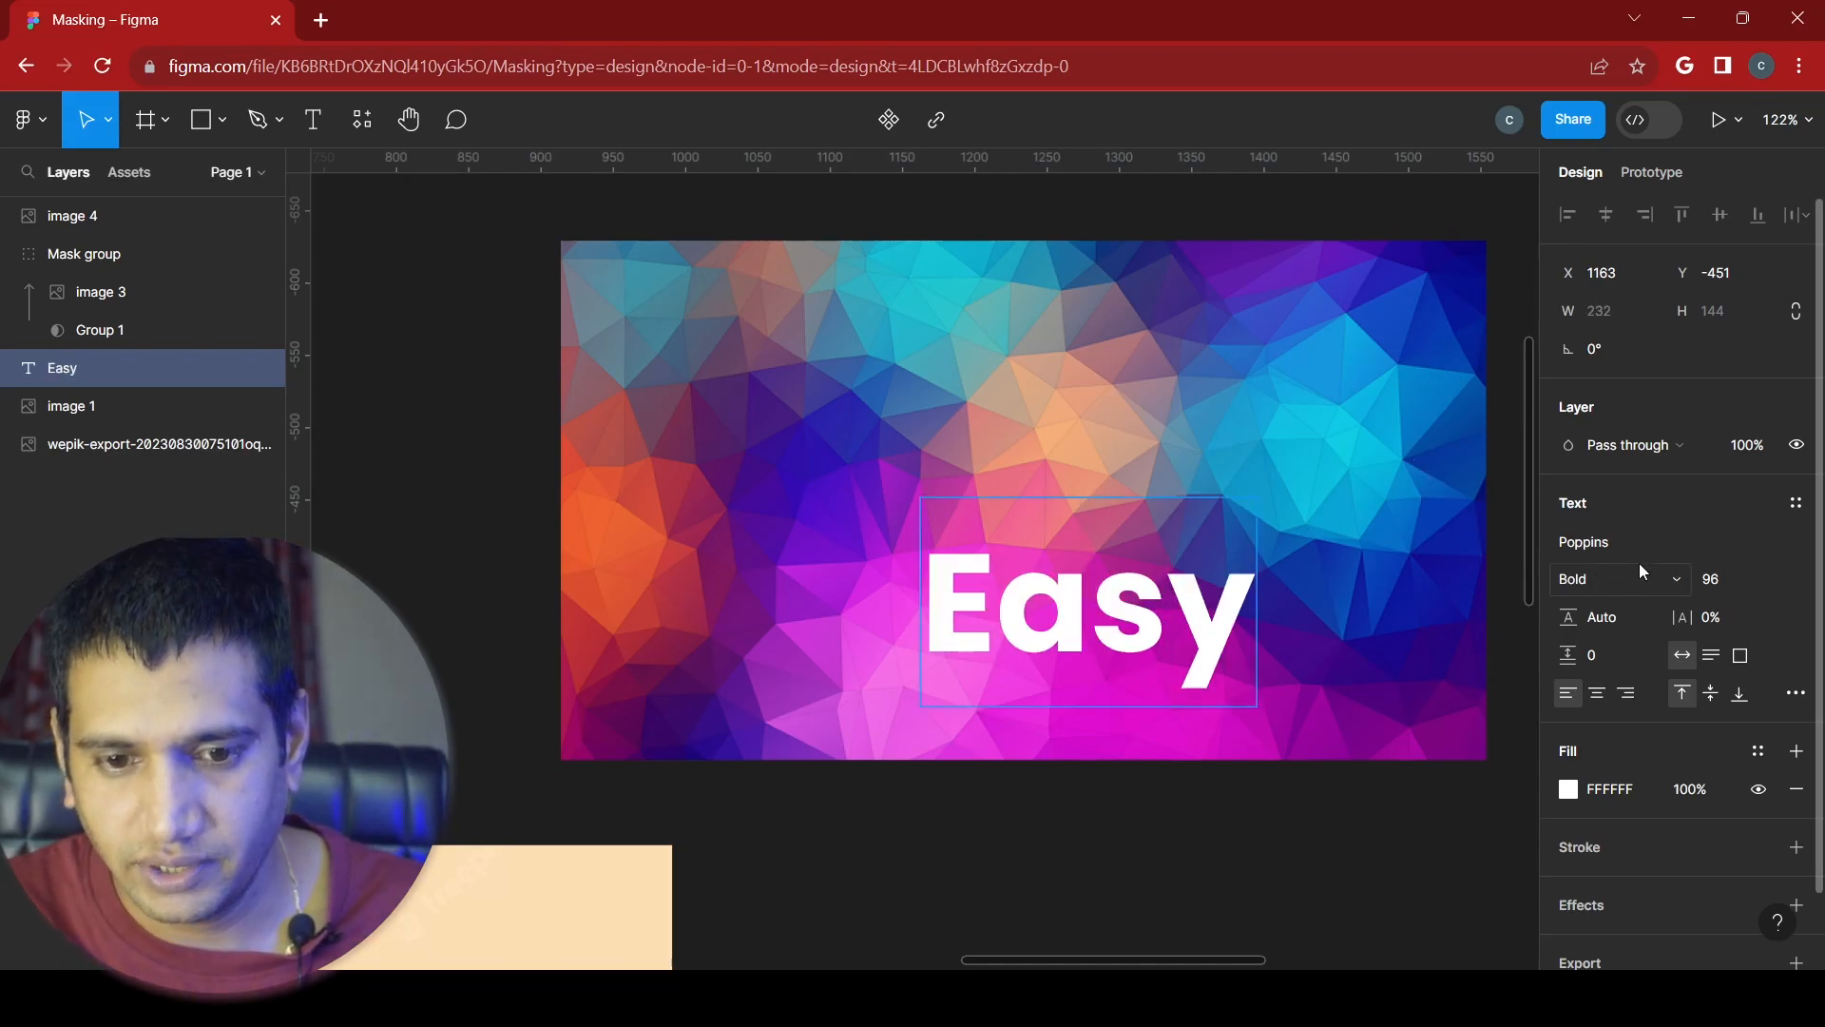
# - Try to change the font of the "Easy" text to Modak
pyautogui.click(1651, 534)
pyautogui.scroll(6, 1468, 633)
pyautogui.scroll(-6, 1467, 631)
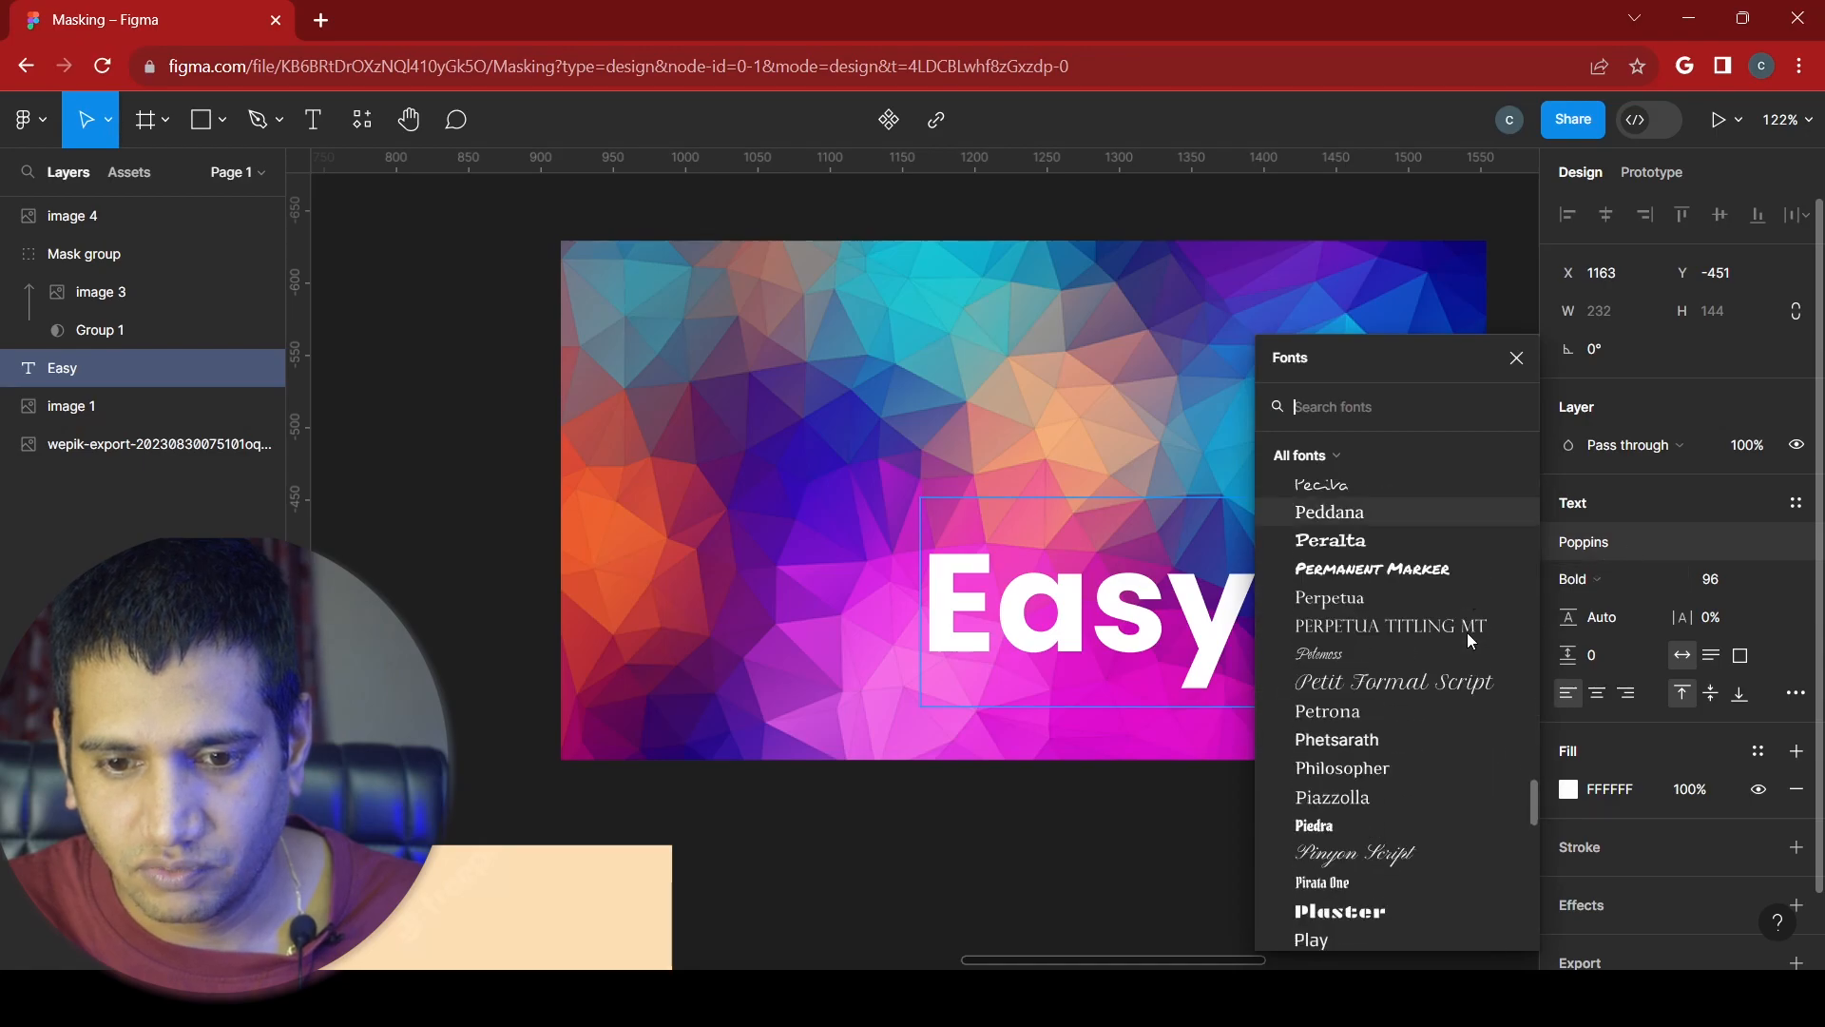
pyautogui.scroll(5, 1391, 658)
pyautogui.scroll(15, 1380, 677)
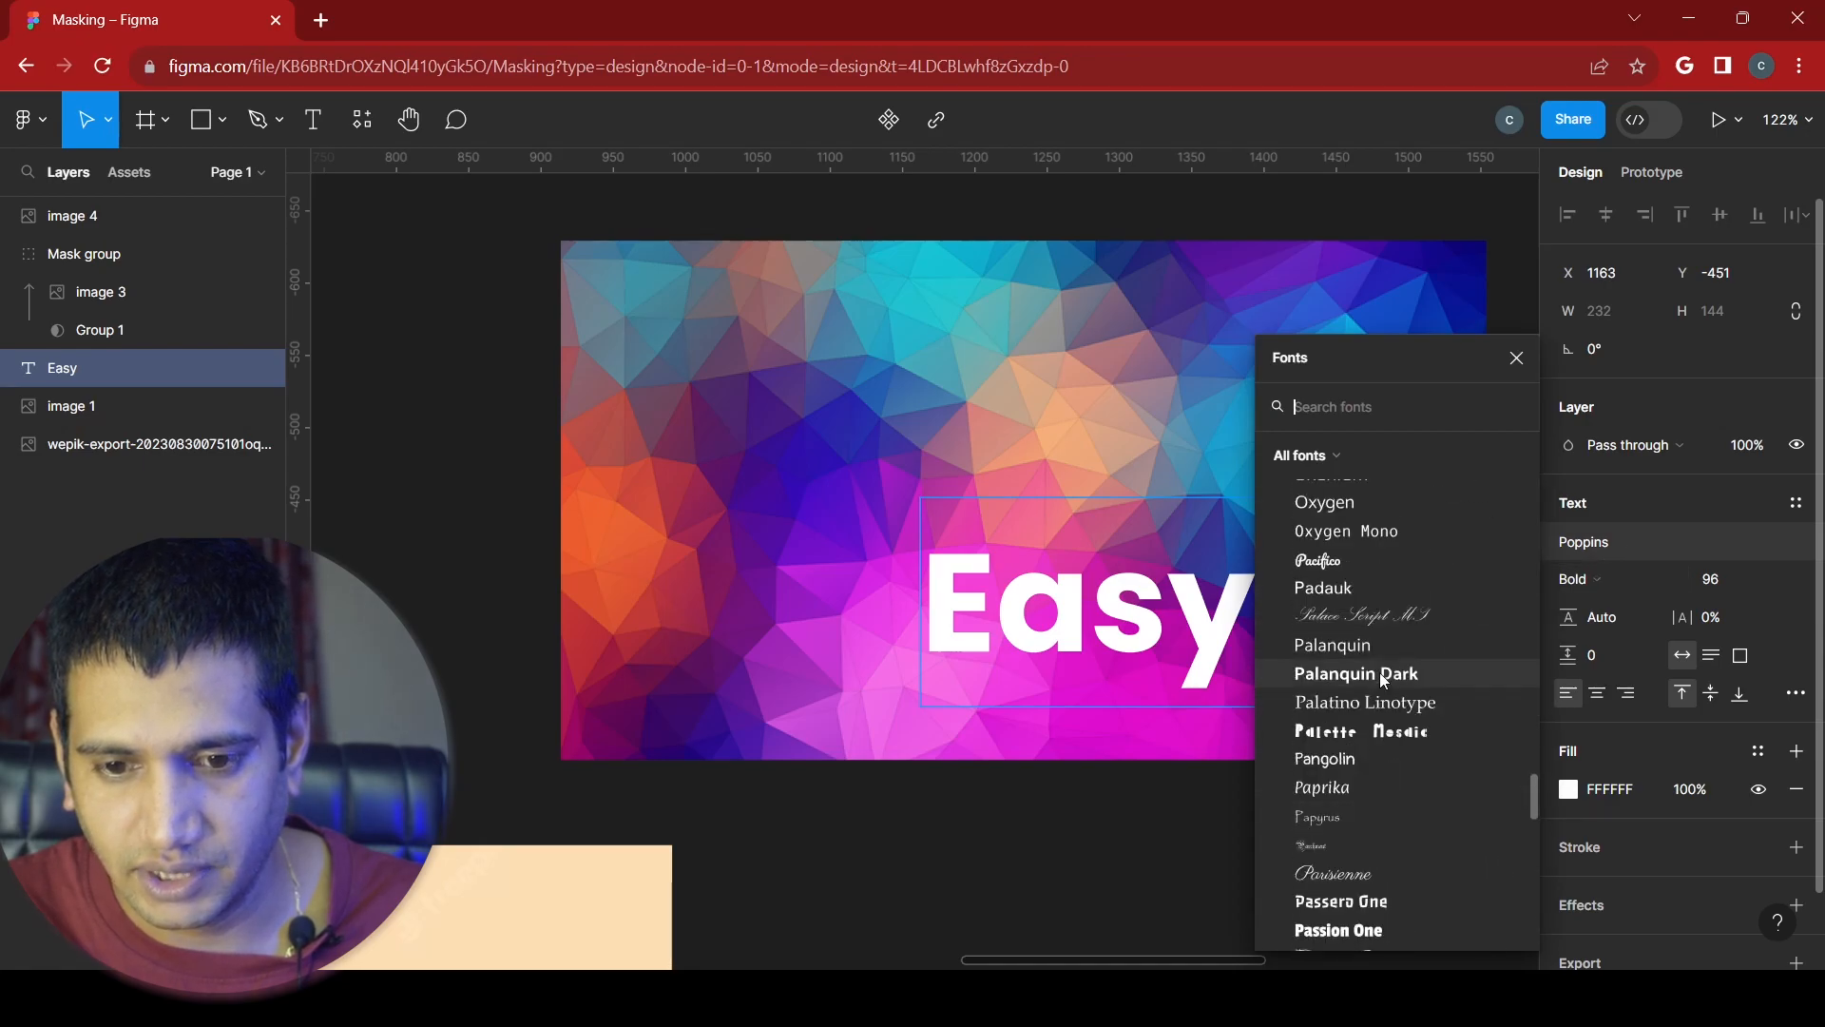
pyautogui.scroll(15, 1380, 676)
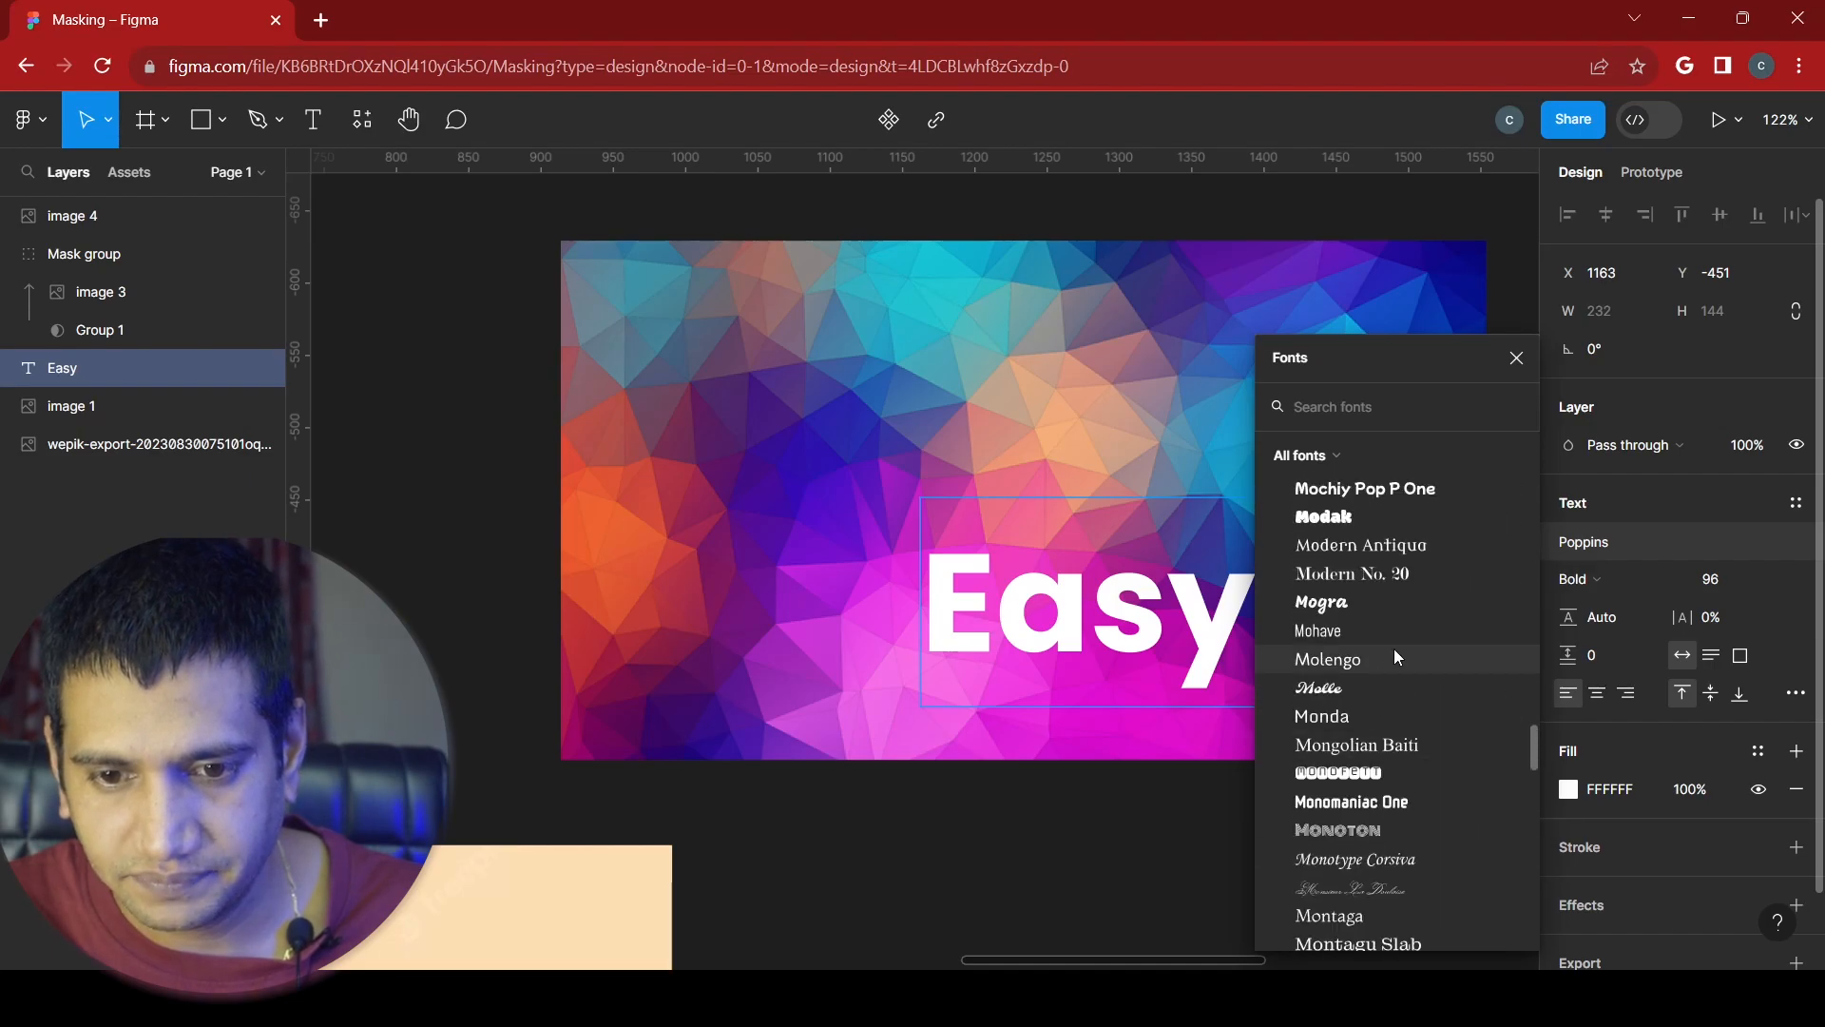
pyautogui.click(1323, 516)
# - Select the whole word "Easy" and change its font to Poller One
pyautogui.doubleClick(1153, 636)
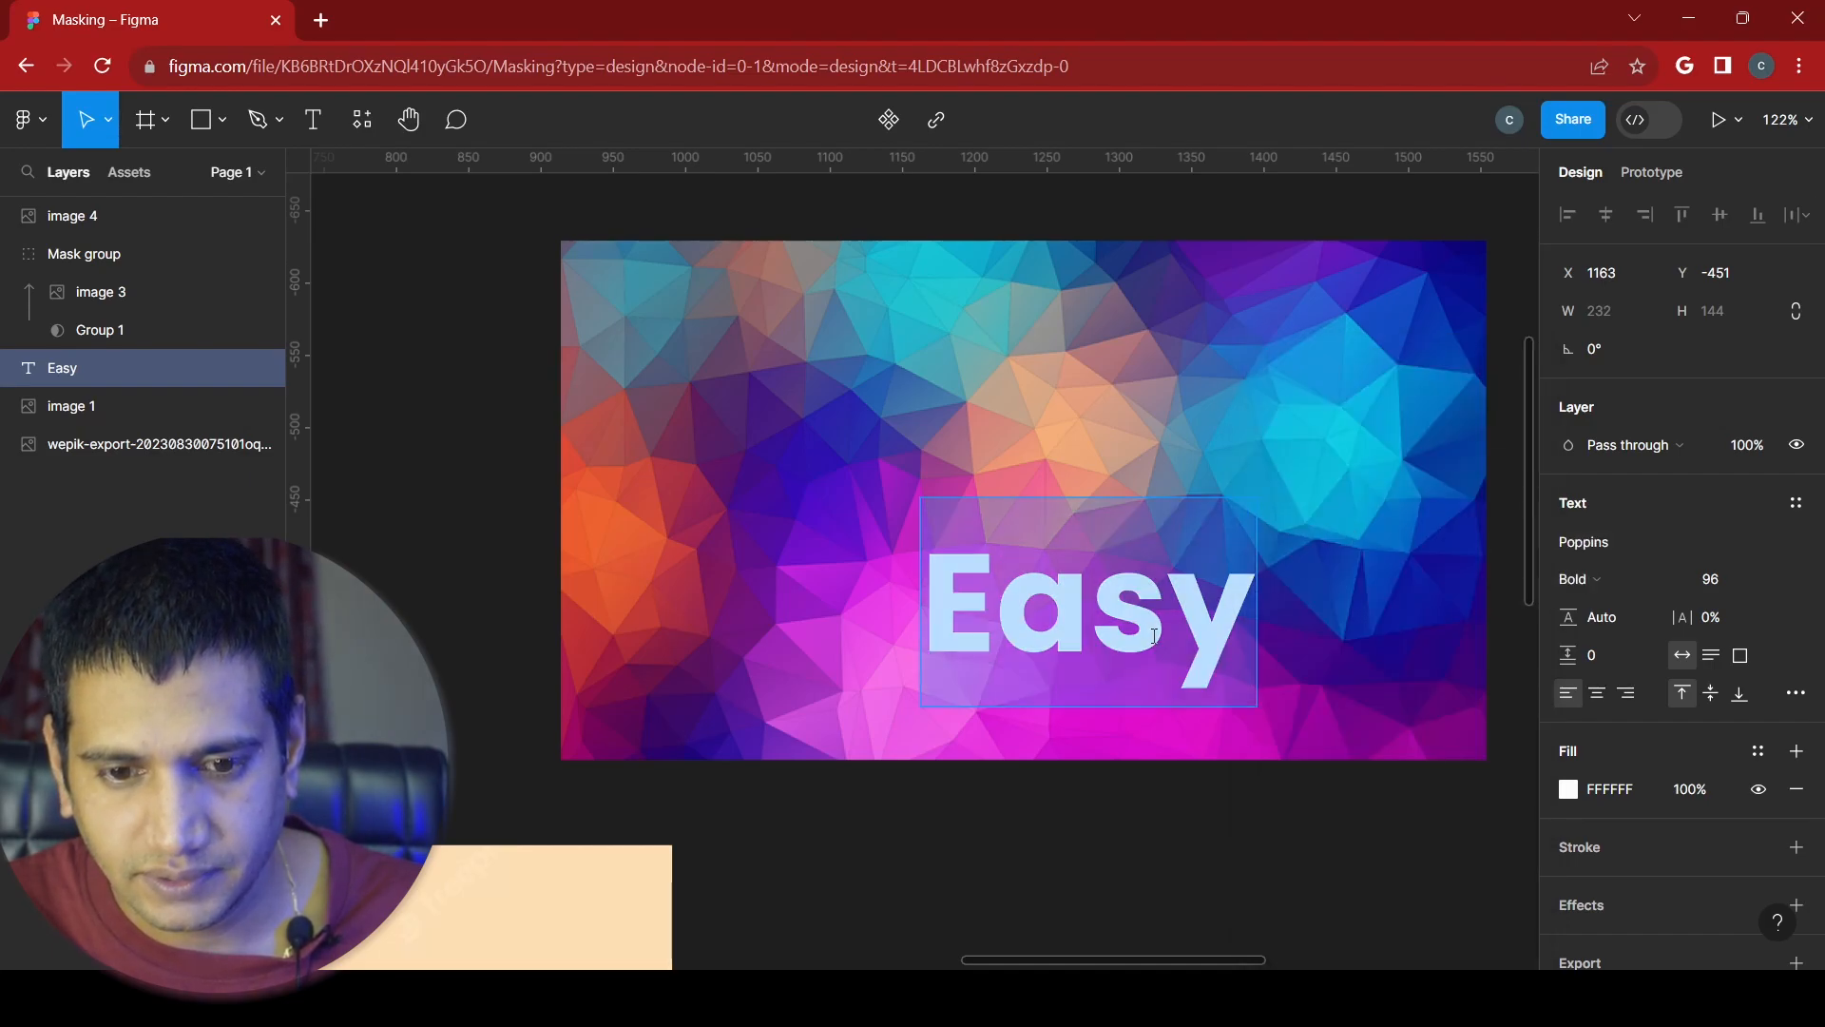
pyautogui.click(1614, 548)
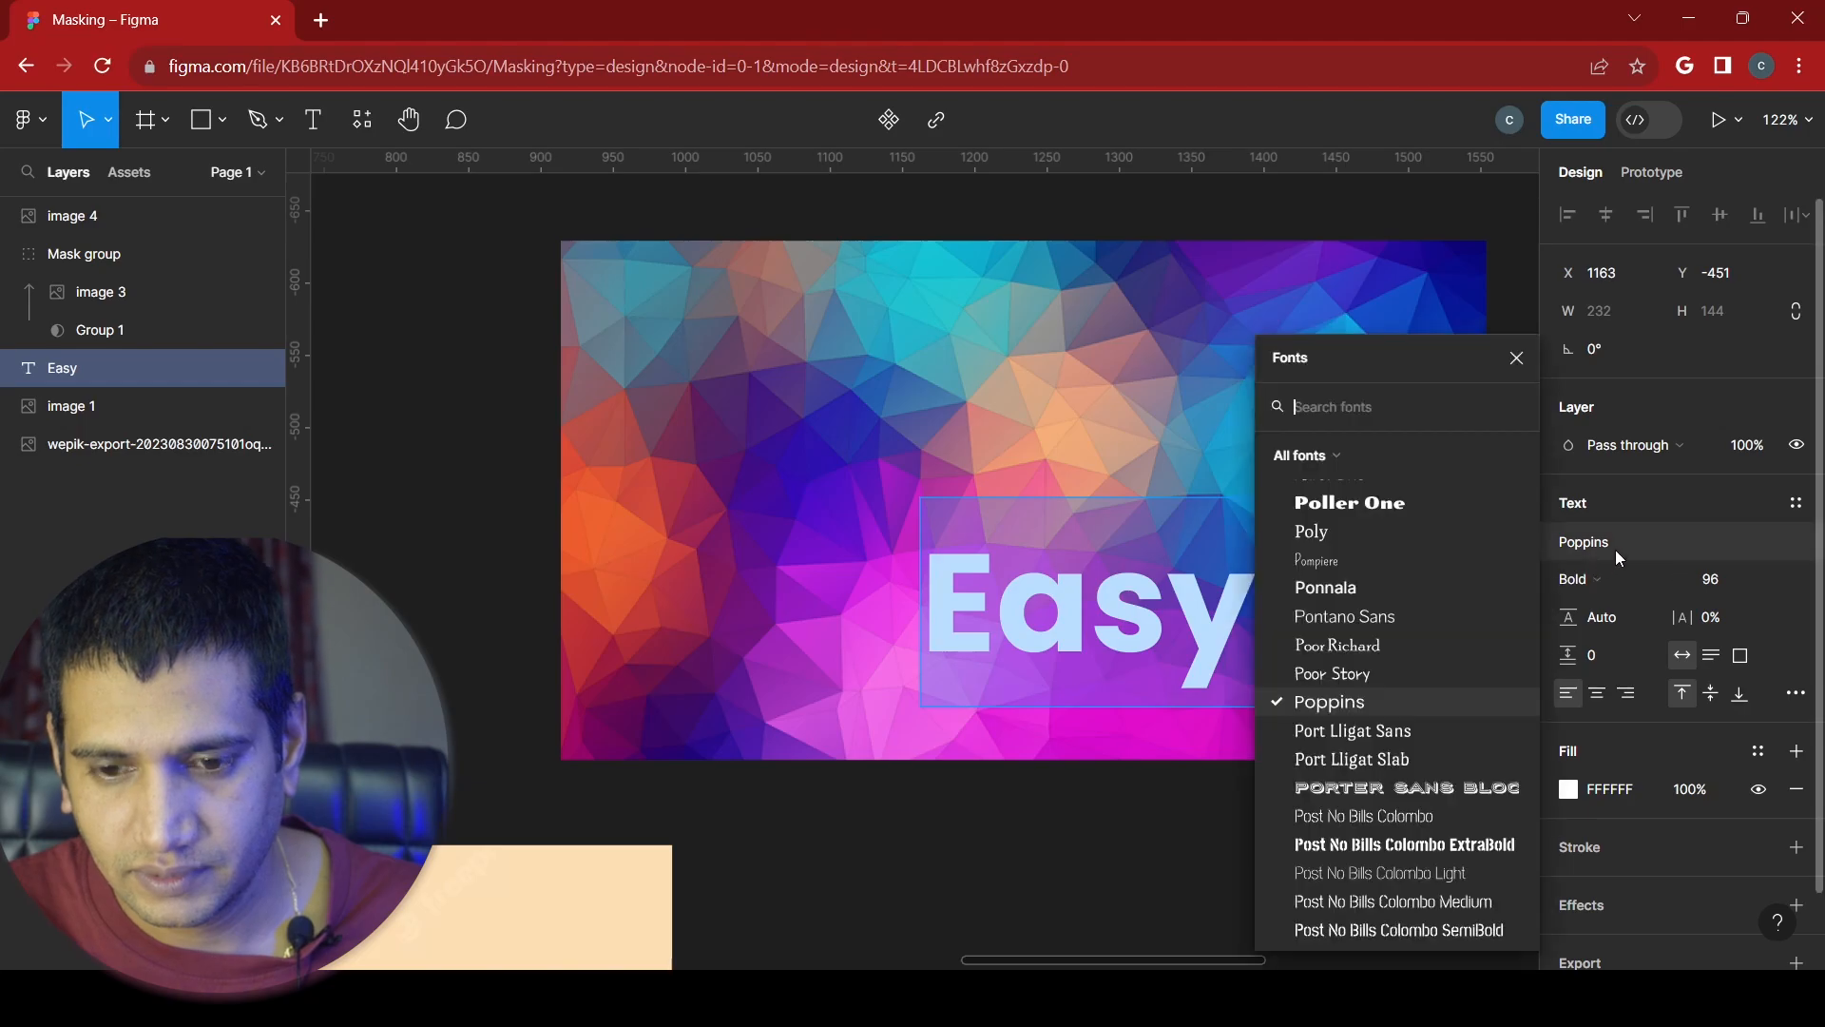
pyautogui.scroll(10, 1373, 670)
pyautogui.scroll(-8, 1373, 669)
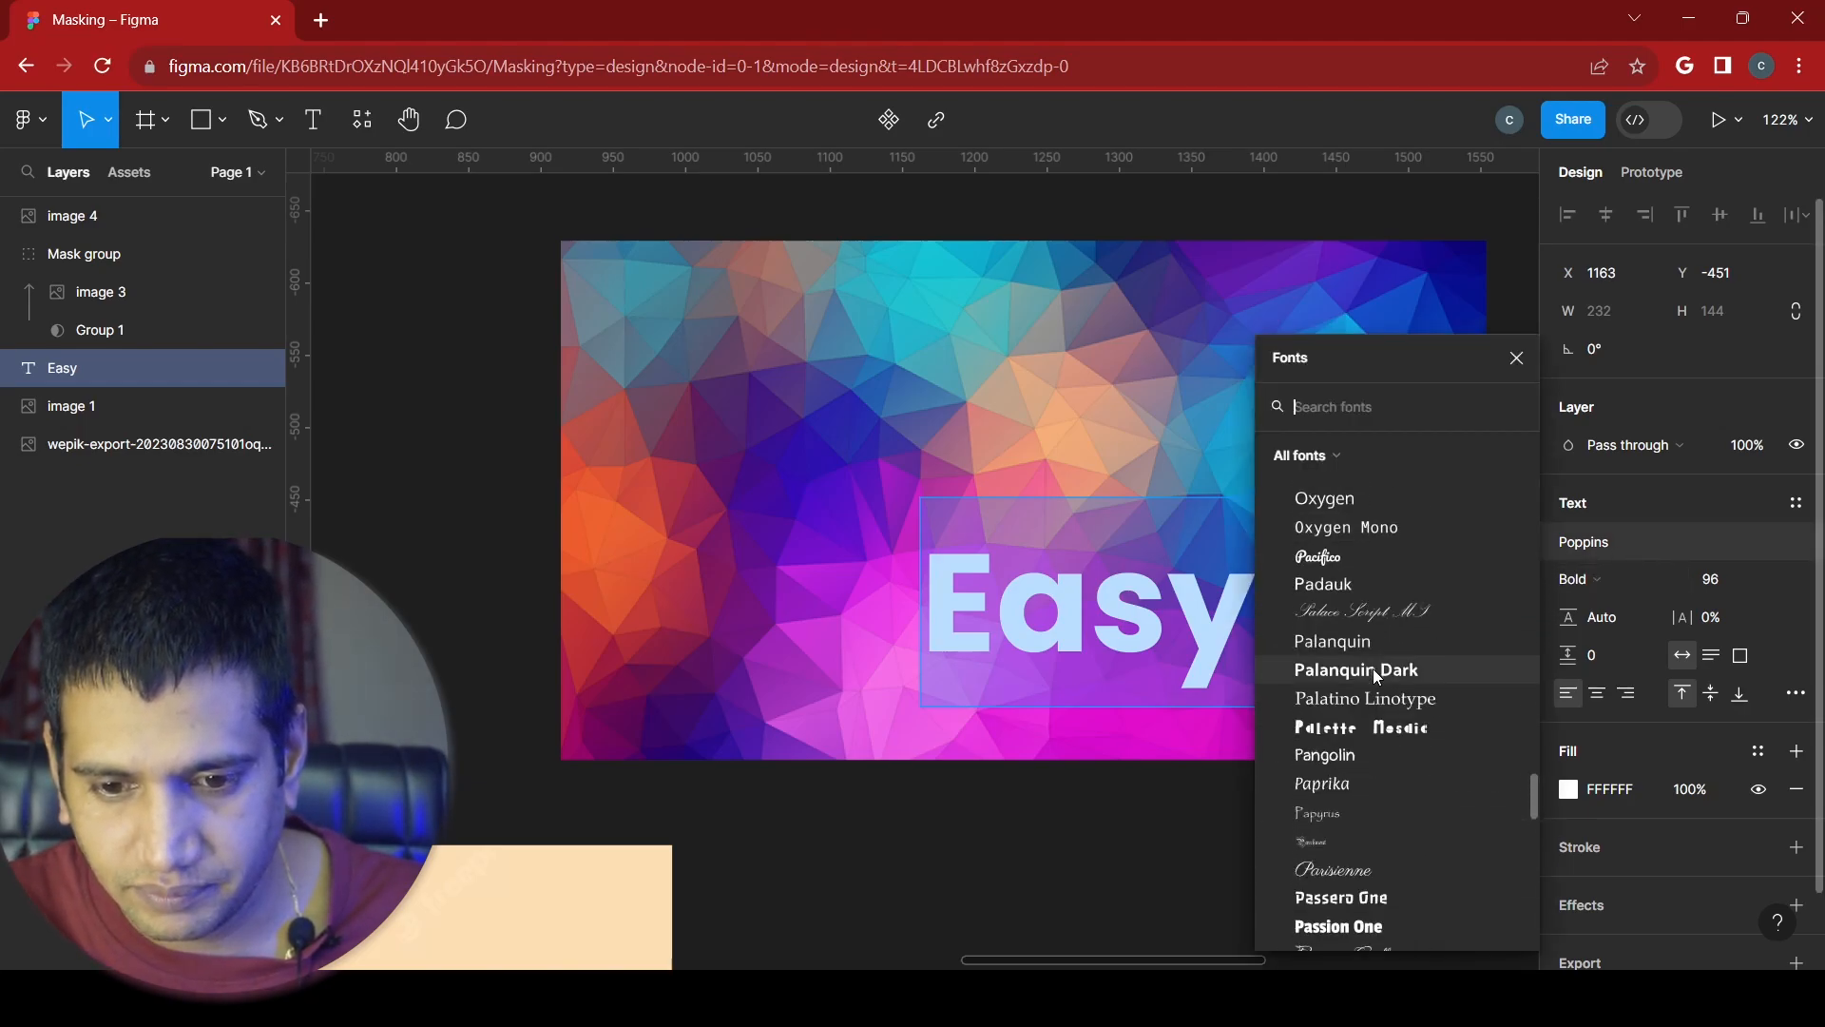
pyautogui.scroll(-10, 1372, 696)
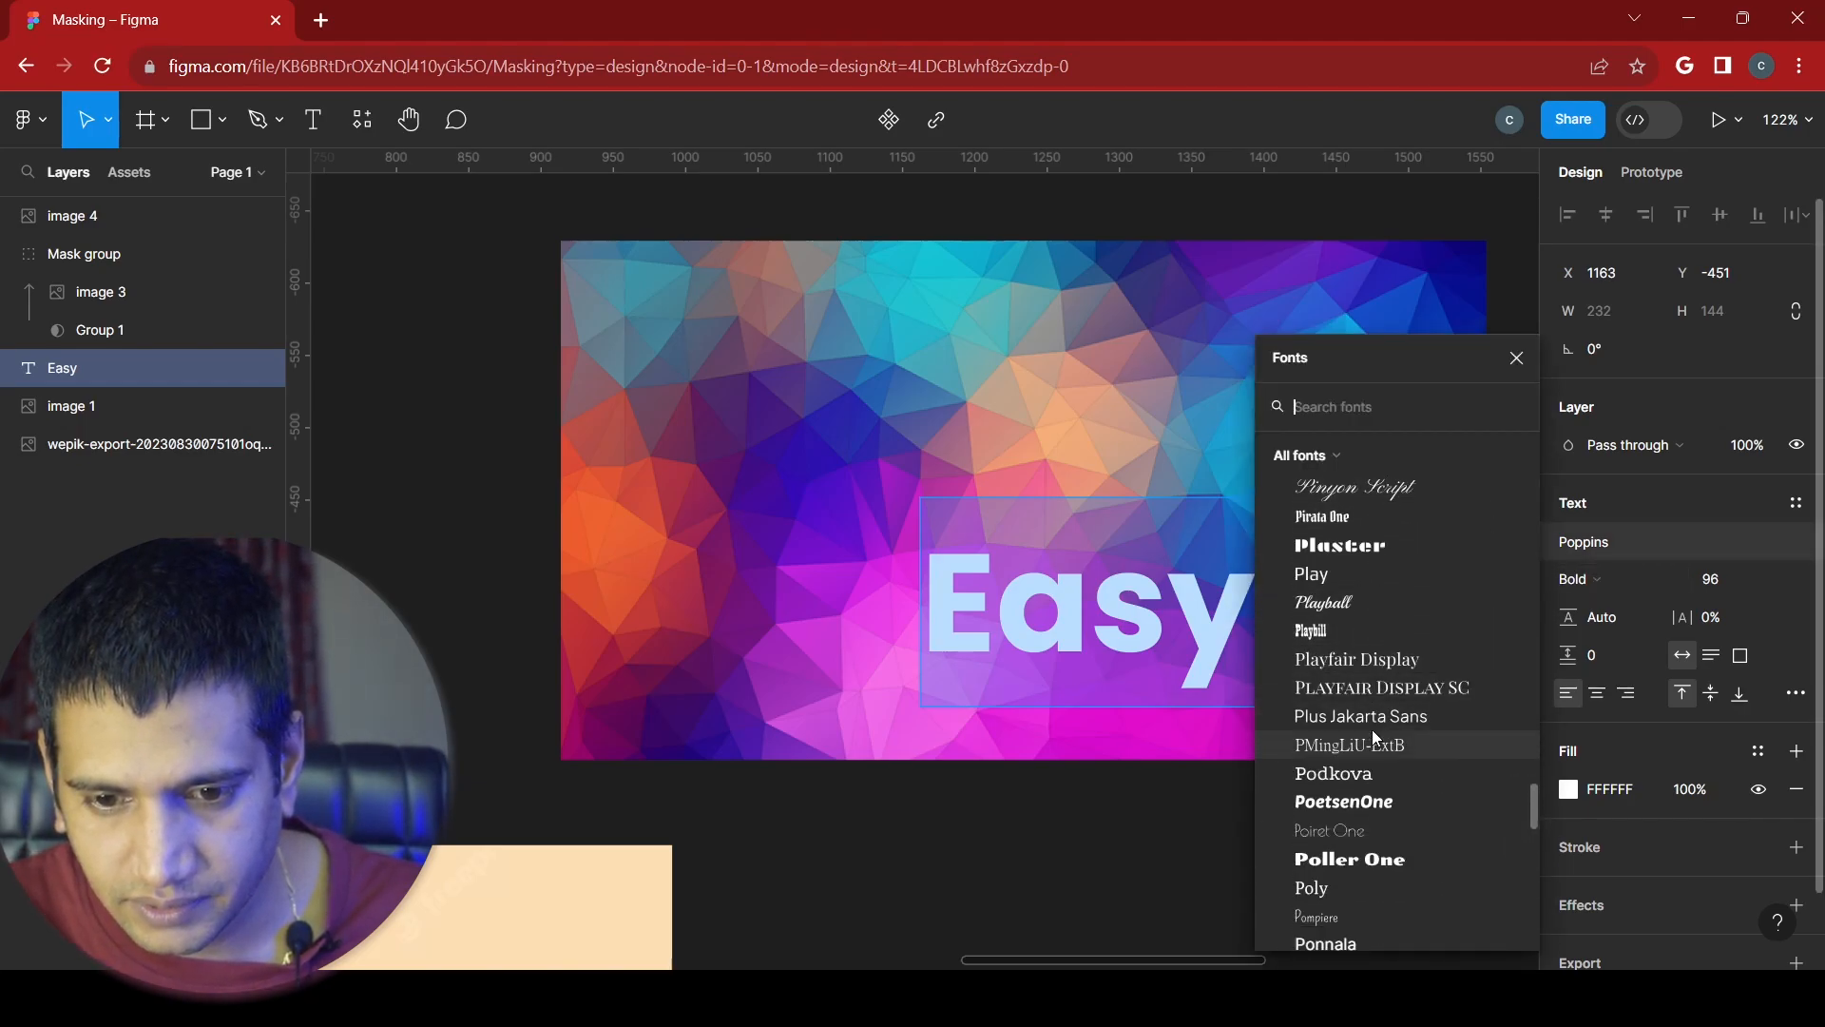
pyautogui.scroll(5, 1372, 728)
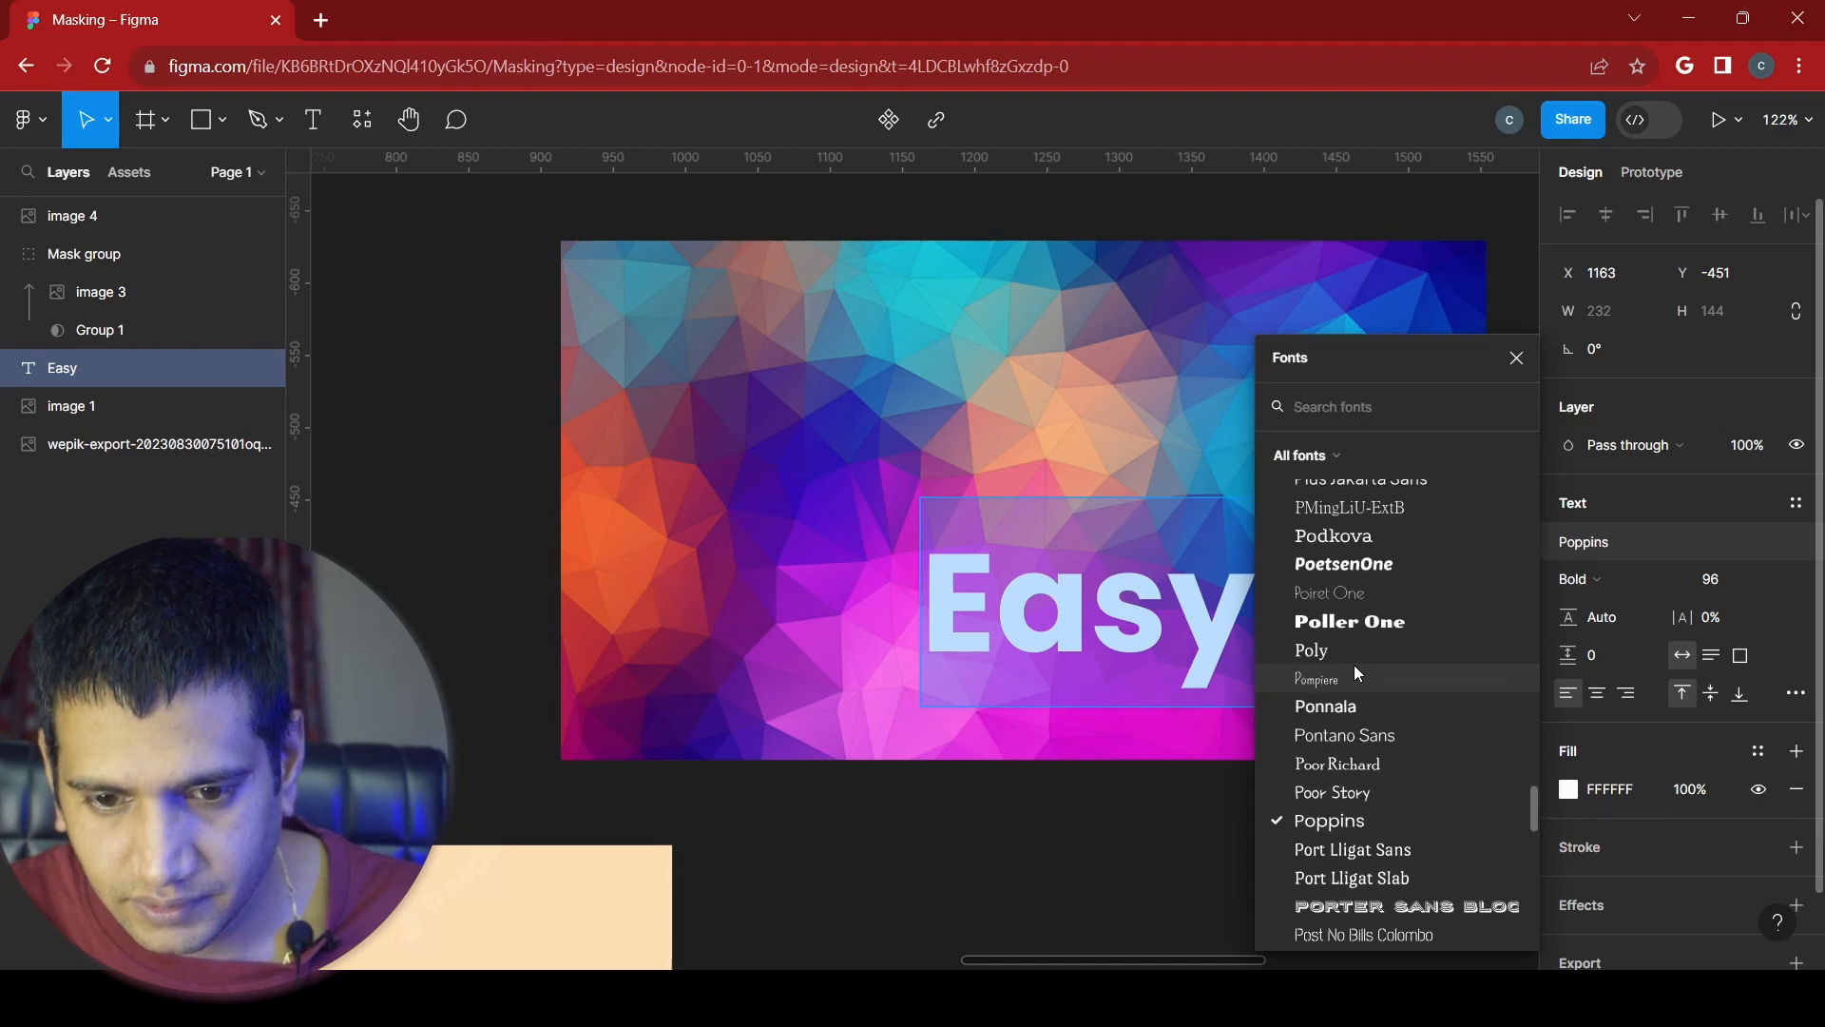
pyautogui.click(1352, 630)
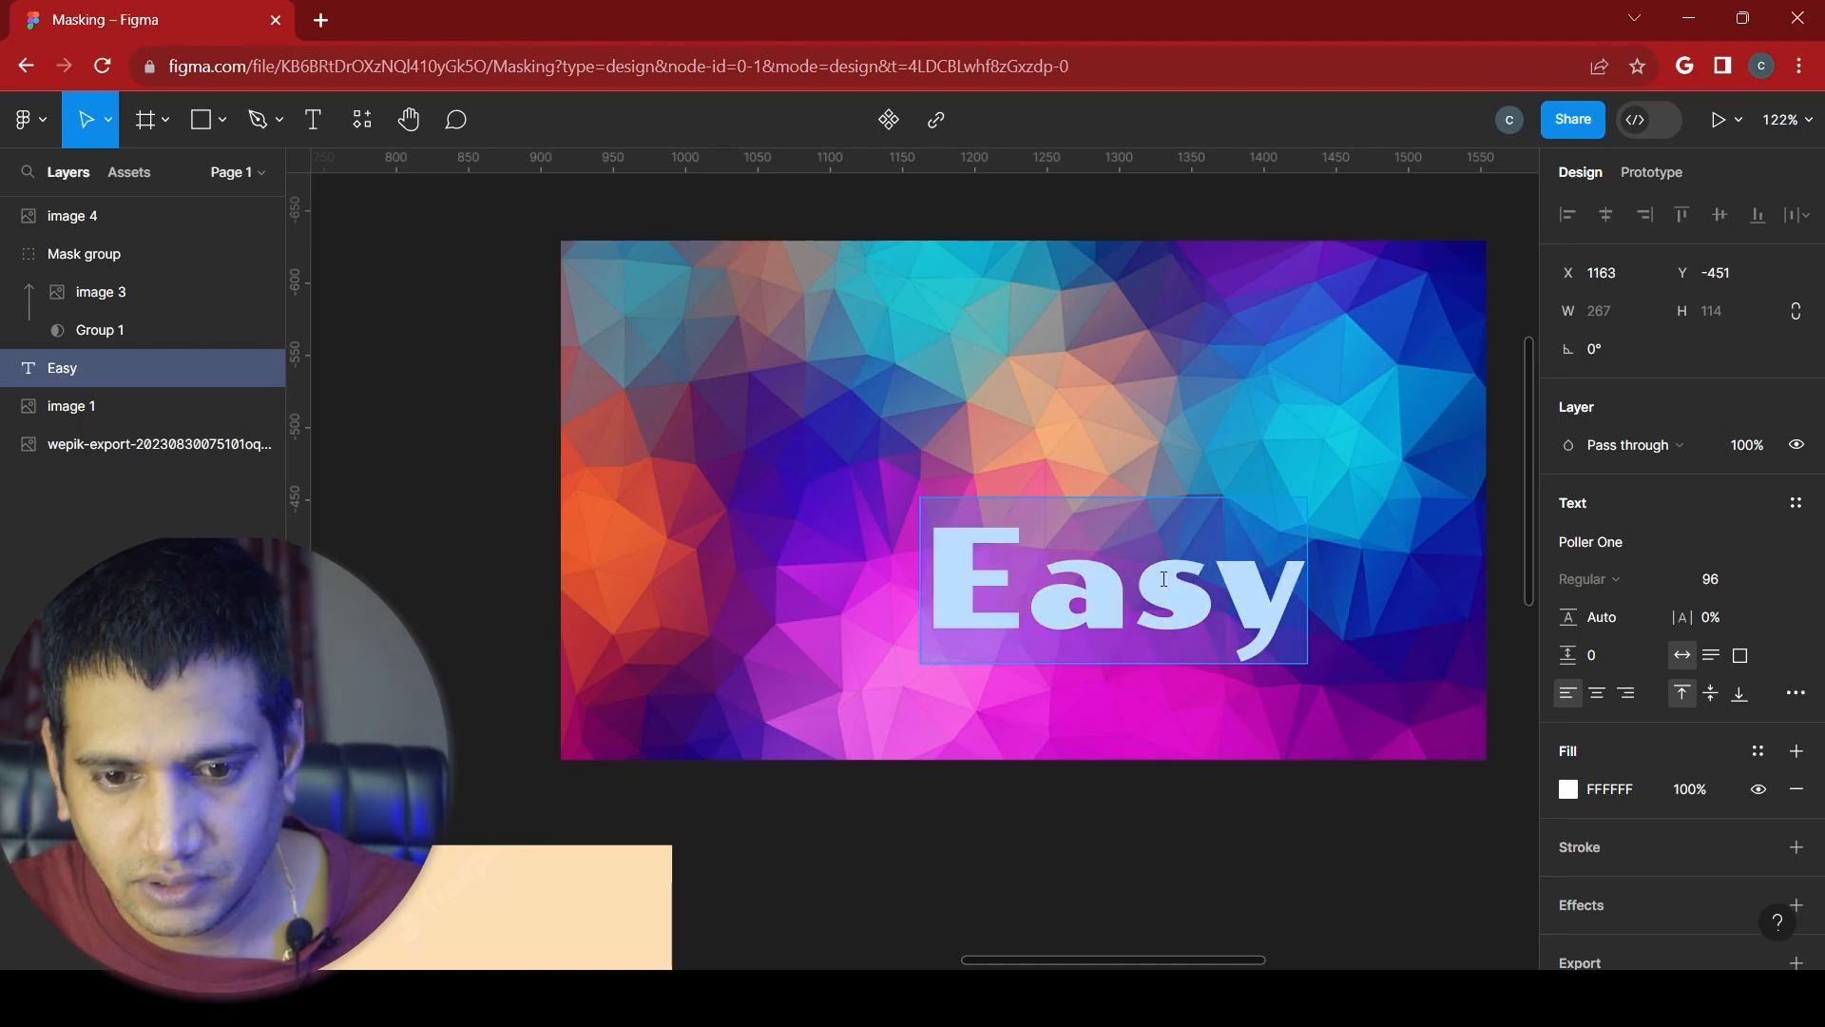
# - Set the font of the "Easy" text to Lalezar
pyautogui.click(1647, 540)
pyautogui.scroll(15, 1480, 602)
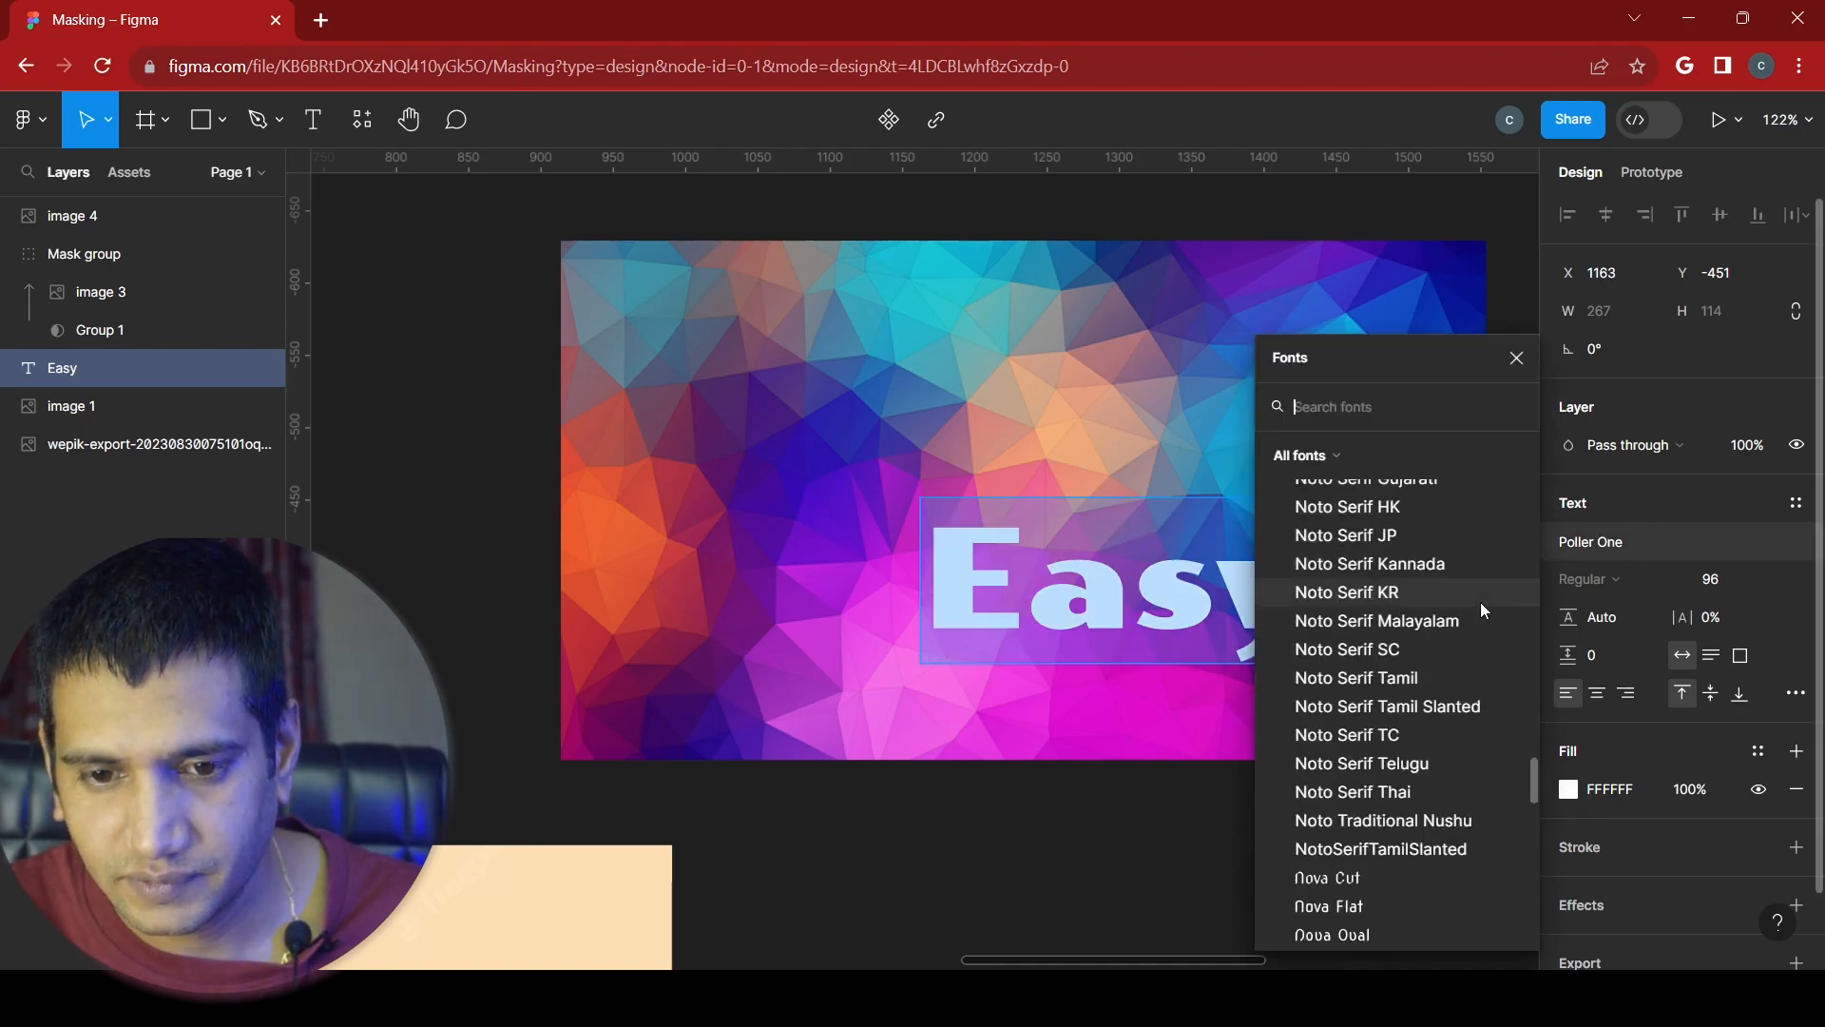
pyautogui.scroll(15, 1480, 602)
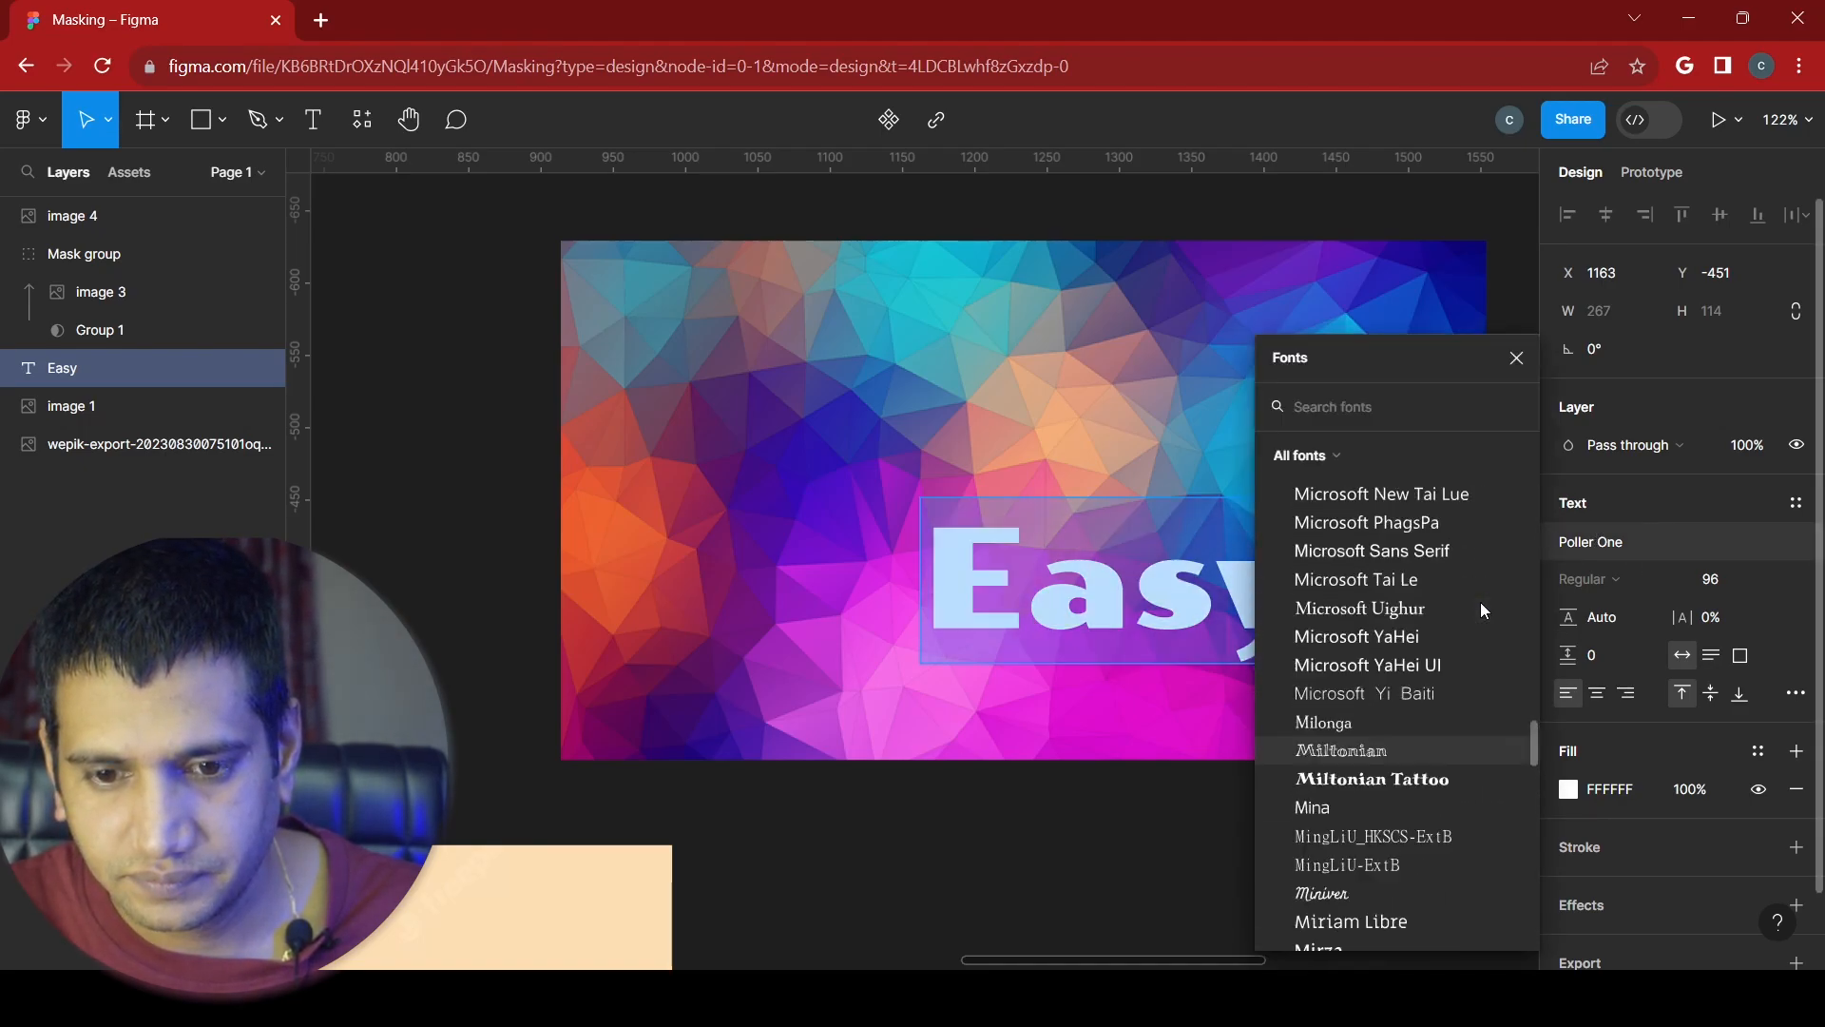
pyautogui.scroll(10, 1454, 636)
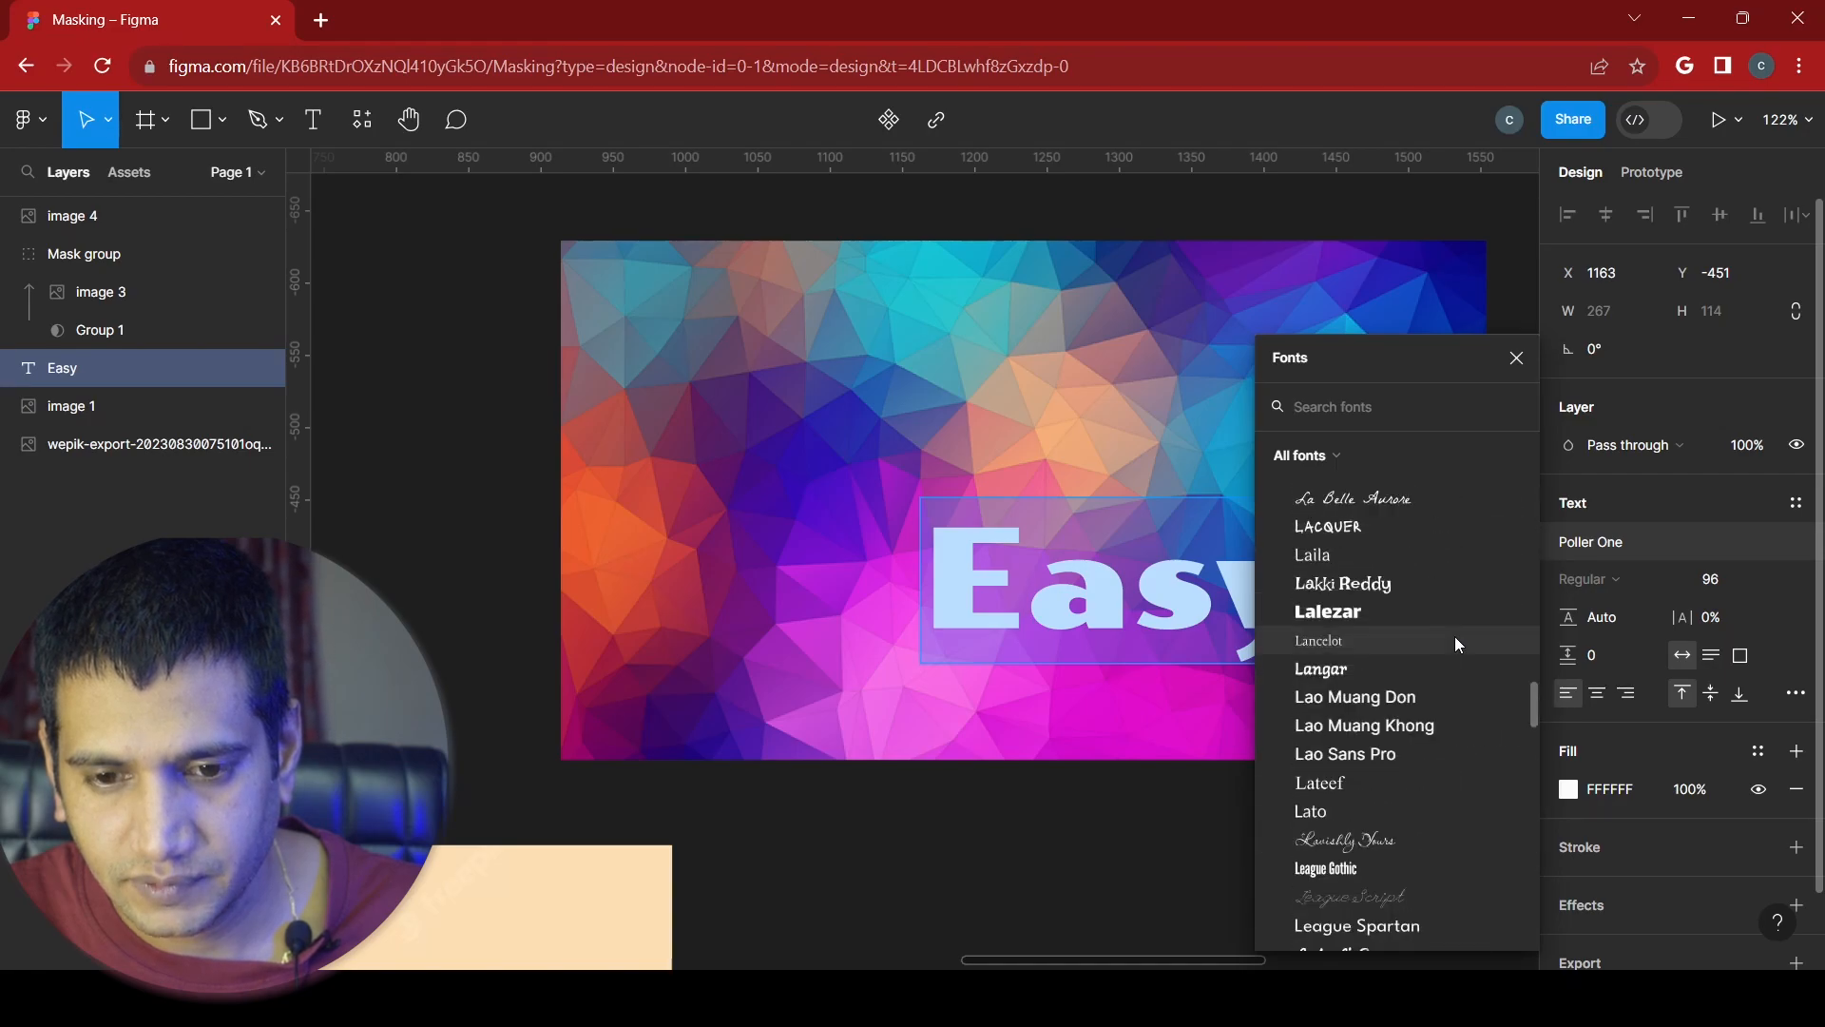
pyautogui.click(1401, 616)
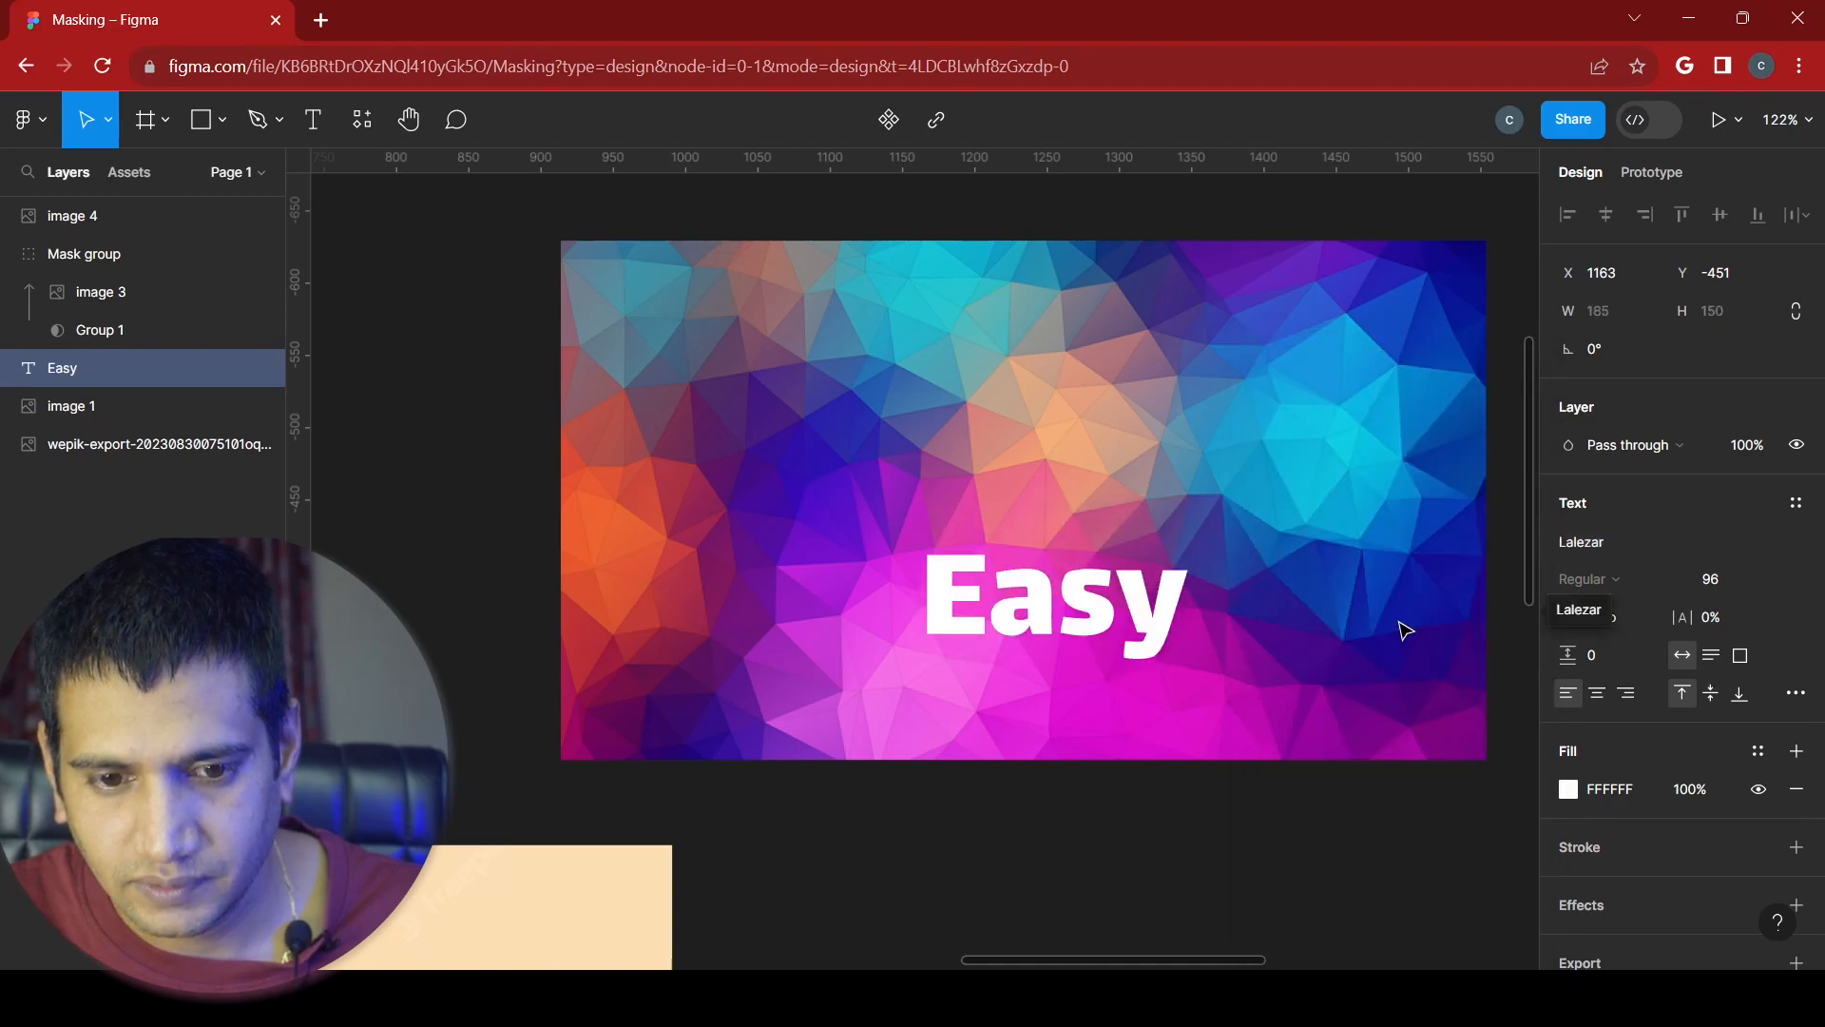
# - Set the "Easy" text's font size to 180 and move it over the middle of the polygon image, at X 1068, Y -591
pyautogui.doubleClick(1078, 622)
pyautogui.hotkey('ctrl', 'a')
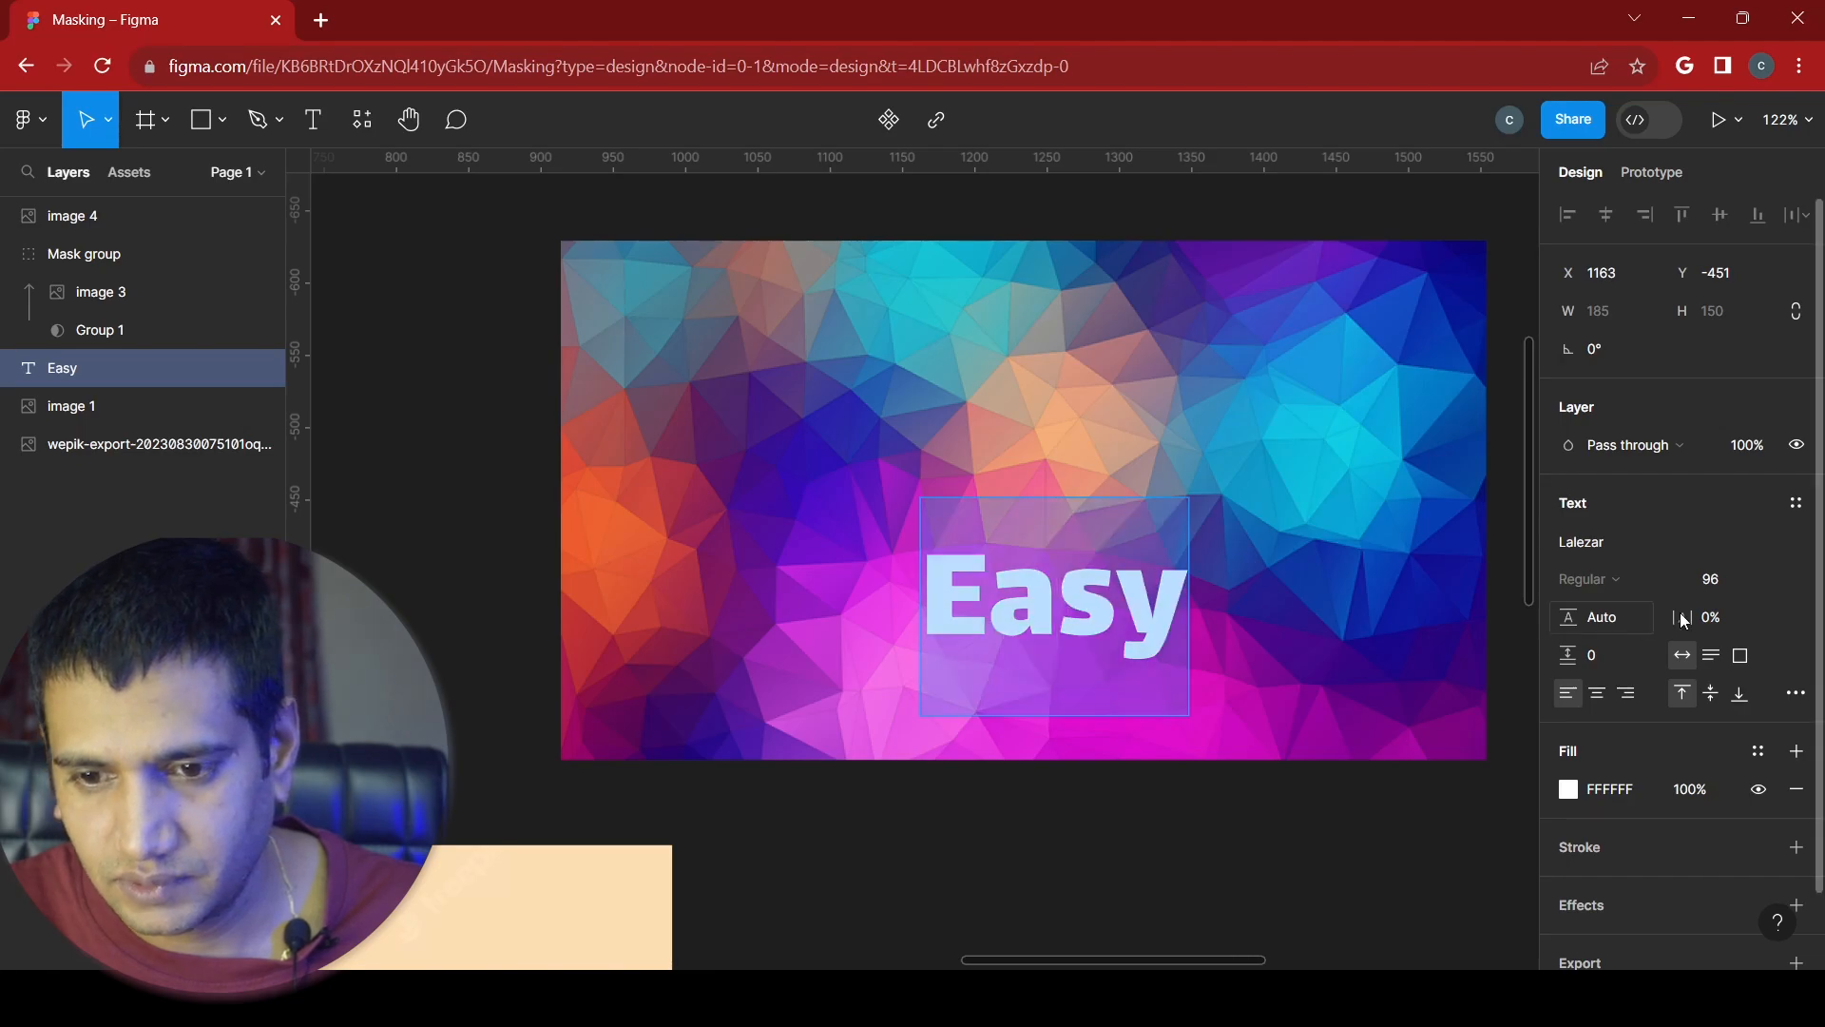
pyautogui.click(1774, 582)
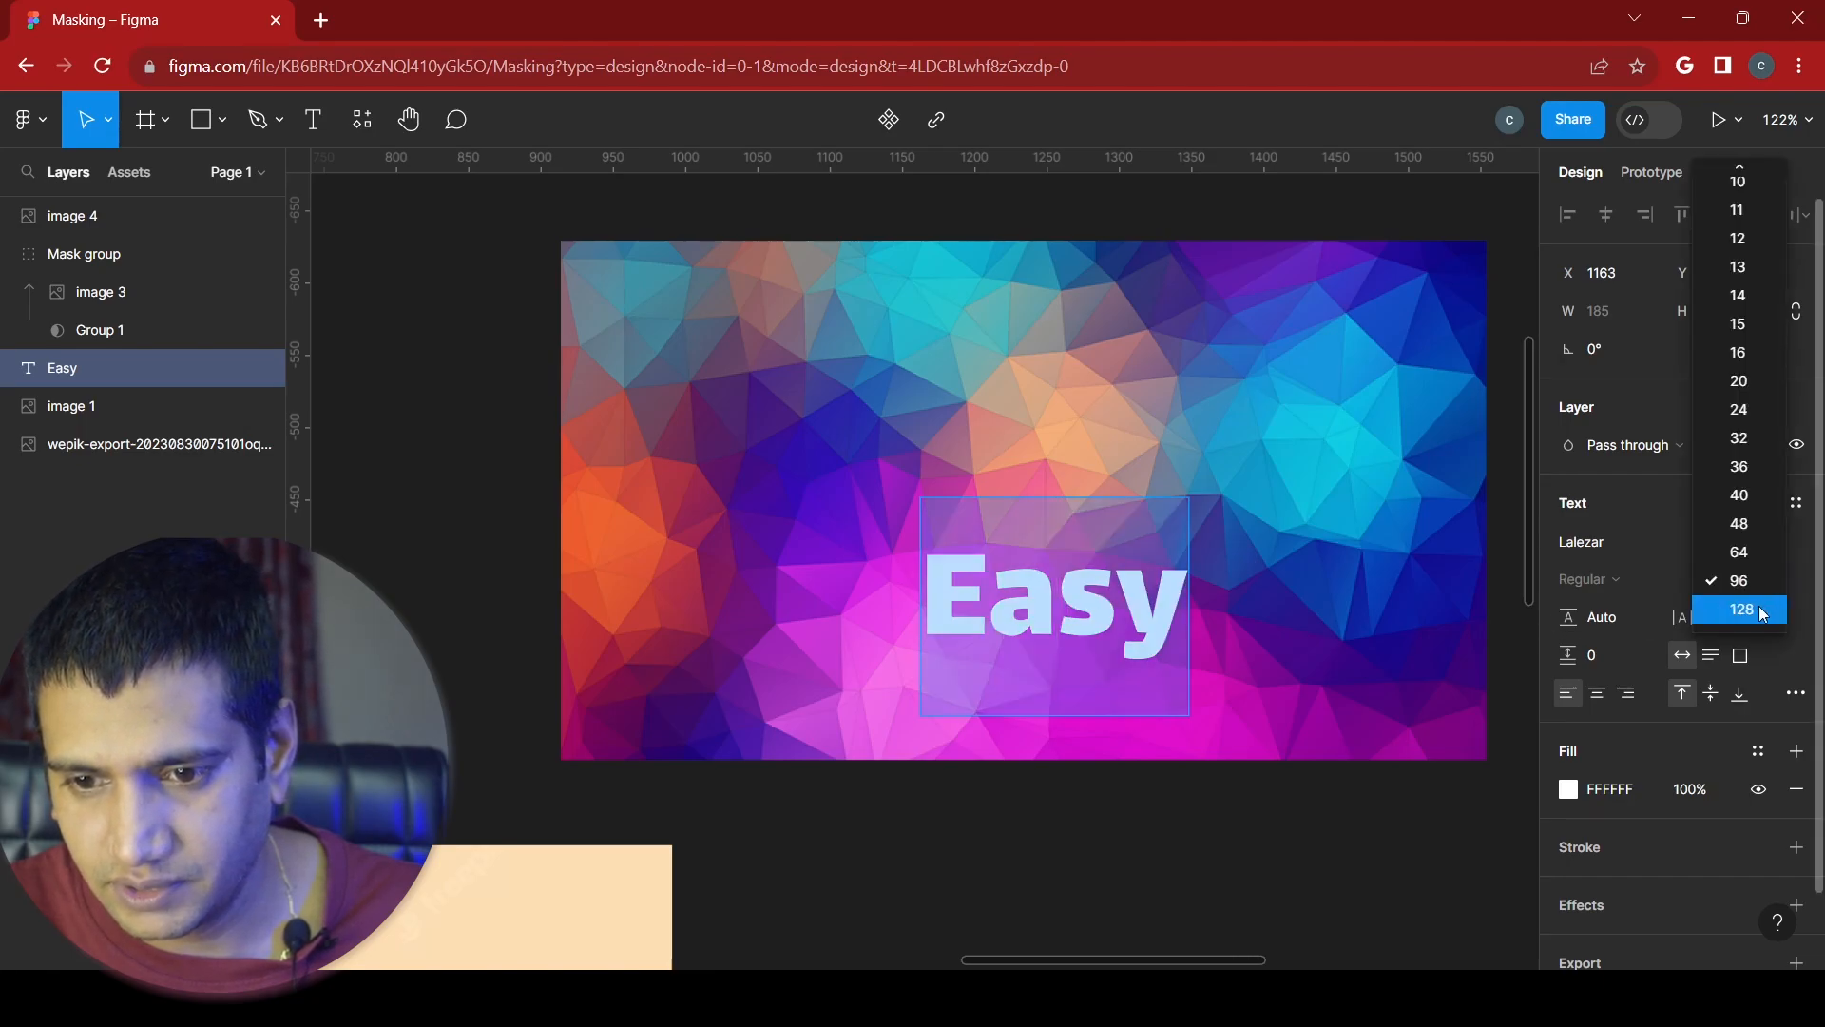
pyautogui.click(1761, 610)
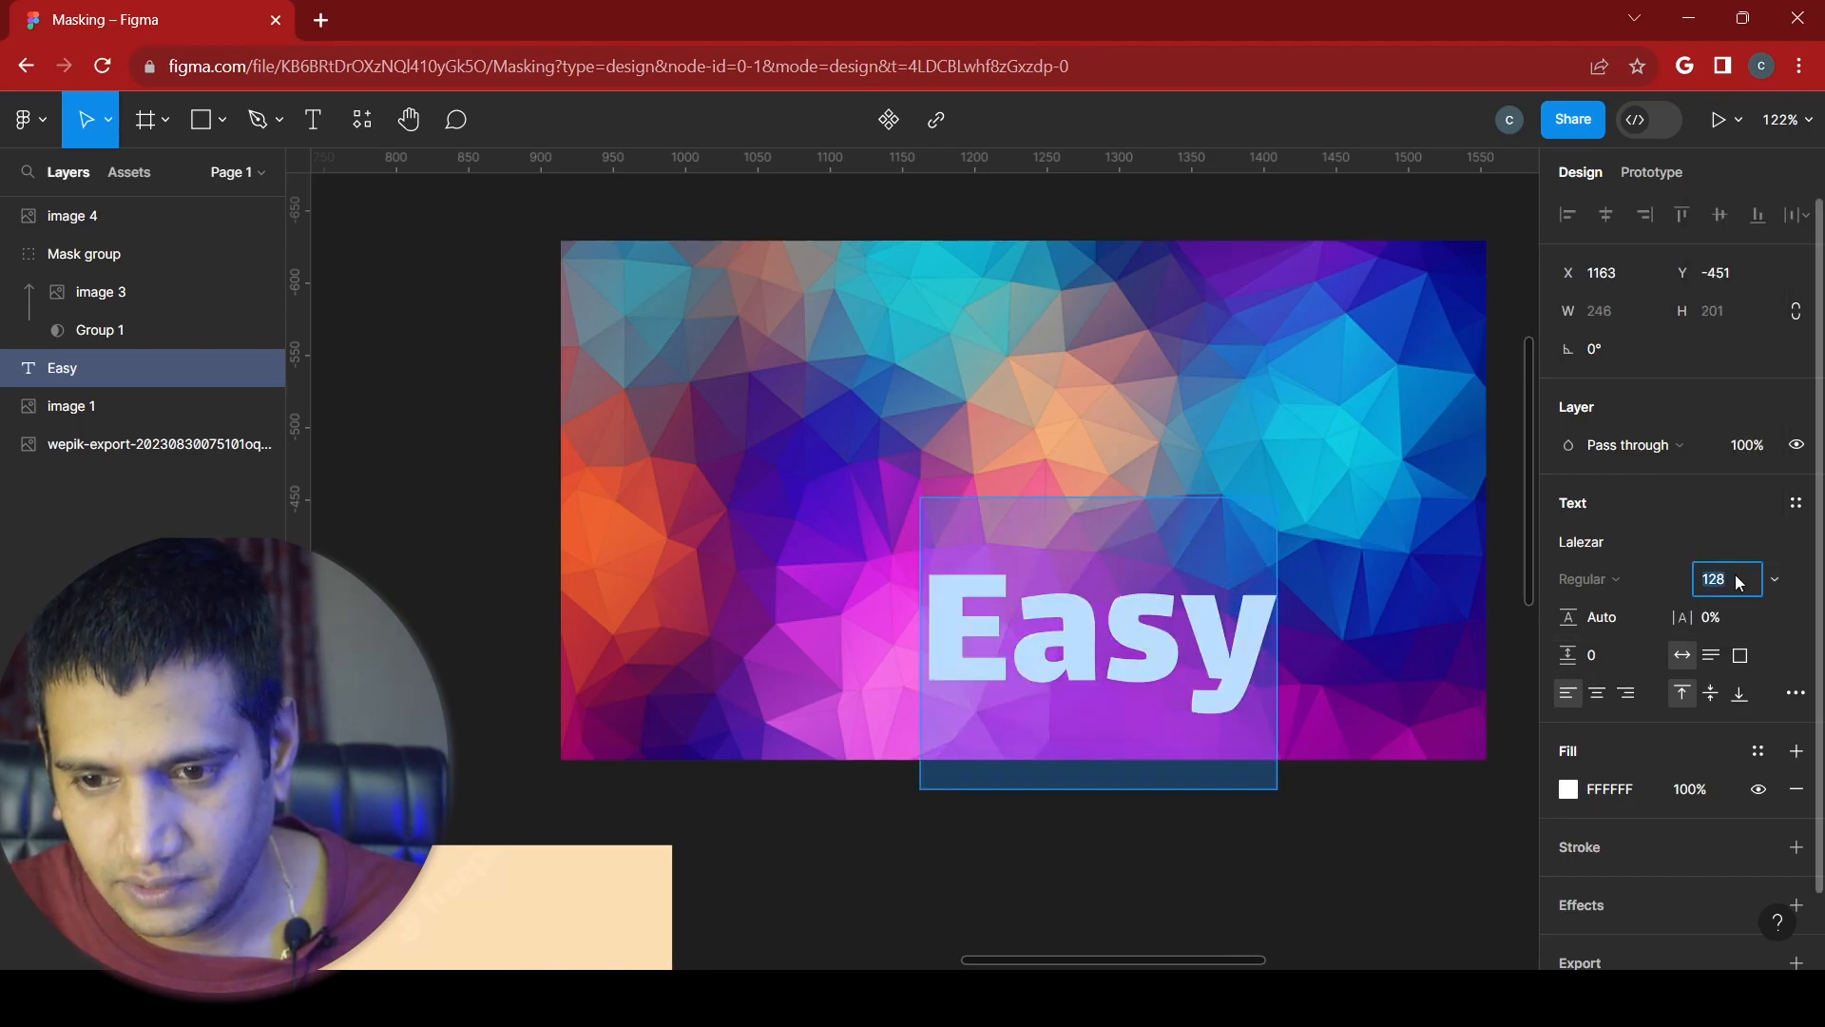
pyautogui.write('18')
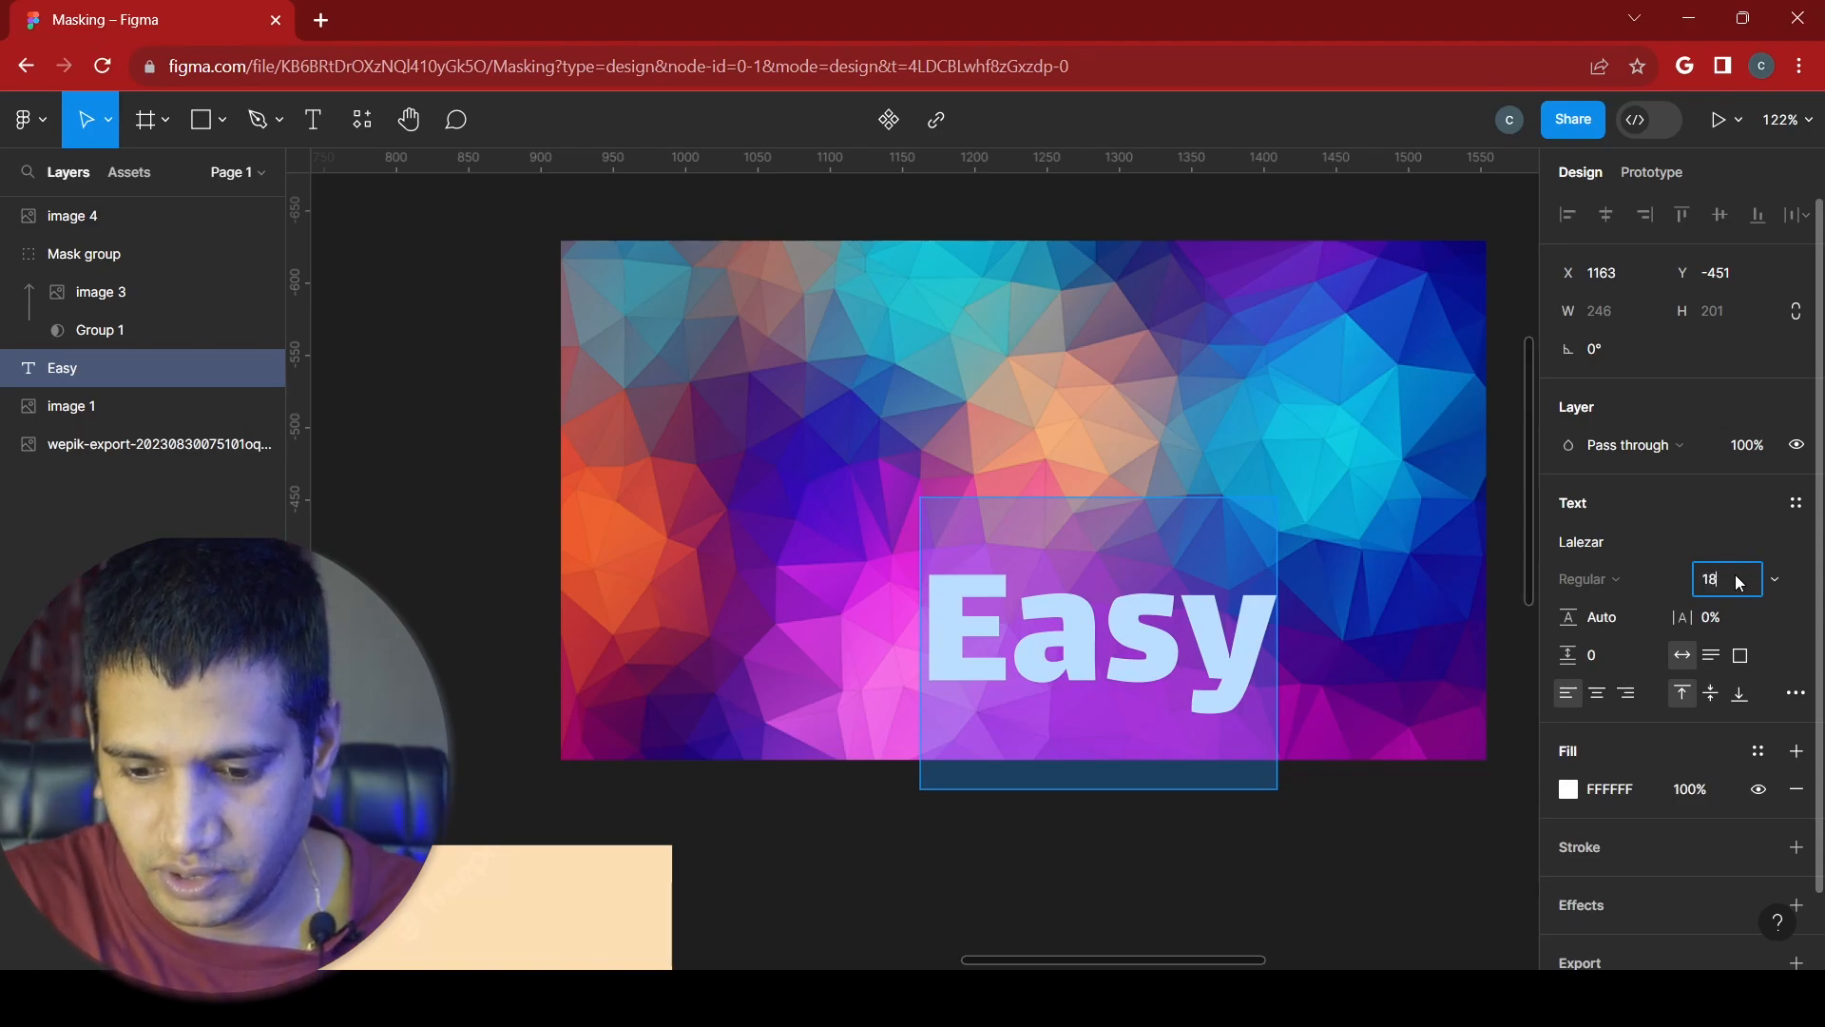
pyautogui.write('0')
pyautogui.press('Return')
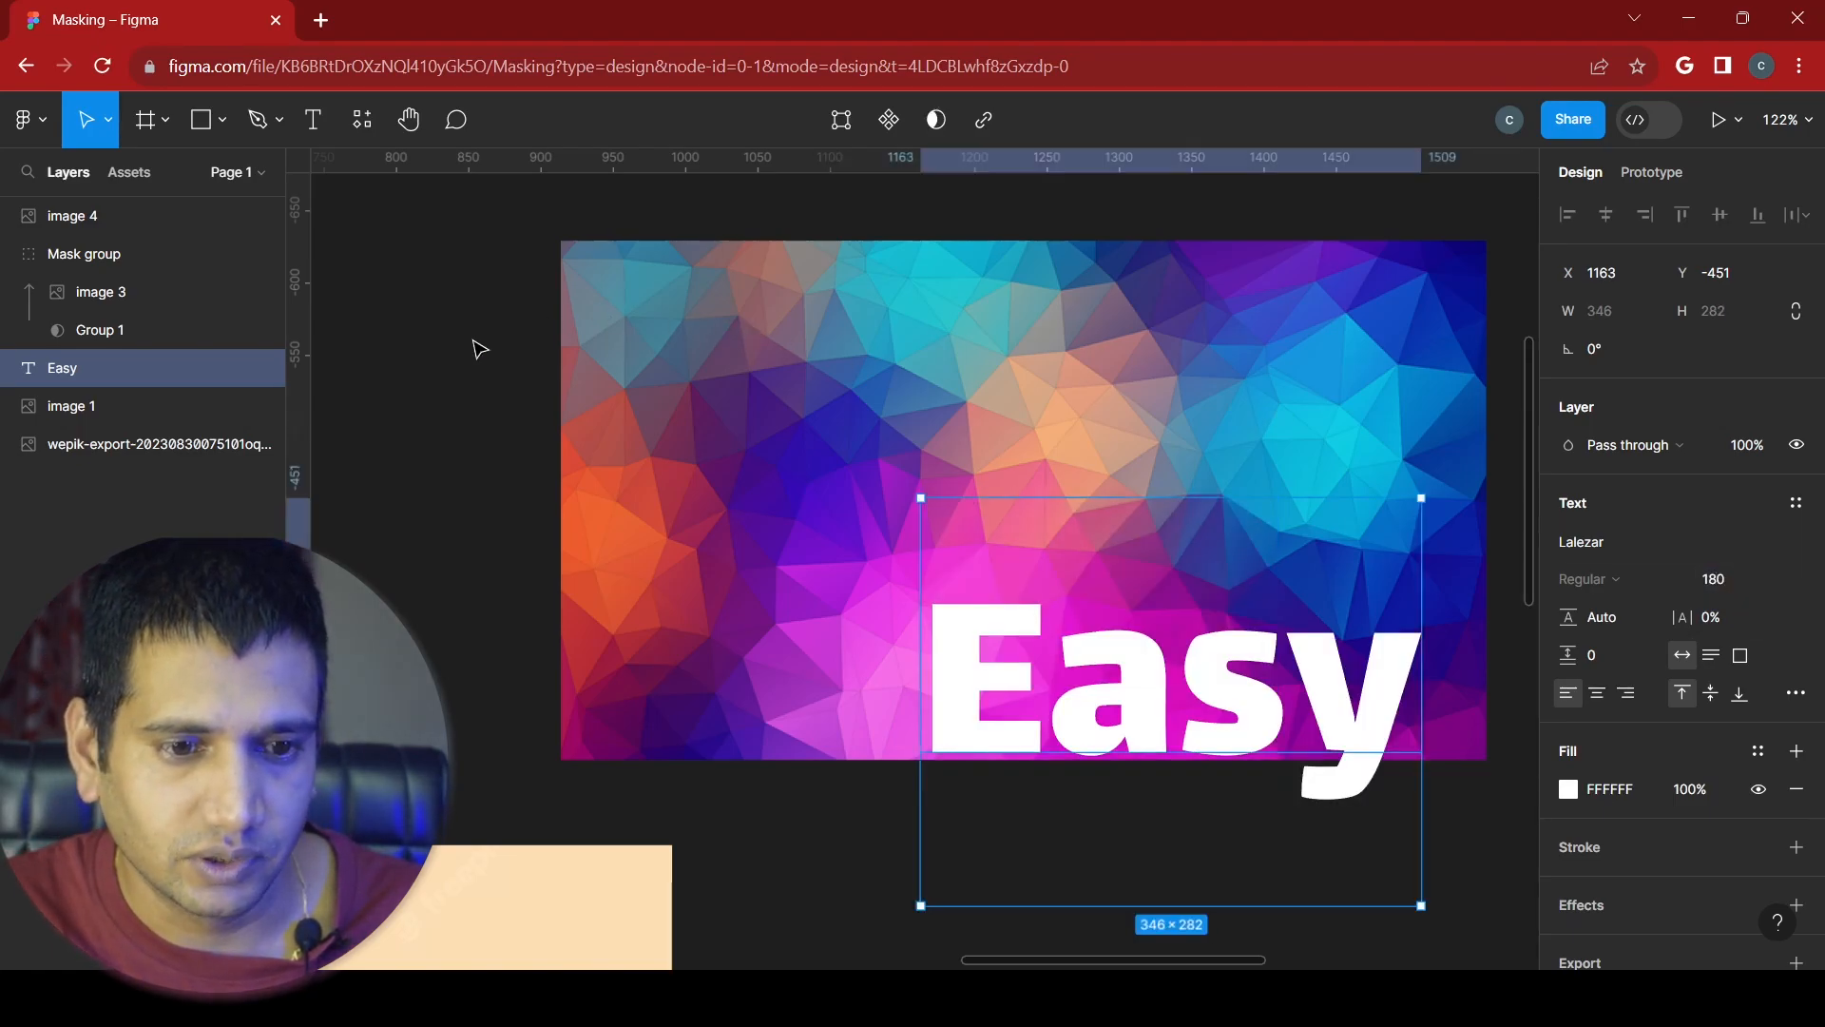
pyautogui.moveTo(1136, 688); pyautogui.dragTo(1006, 494)
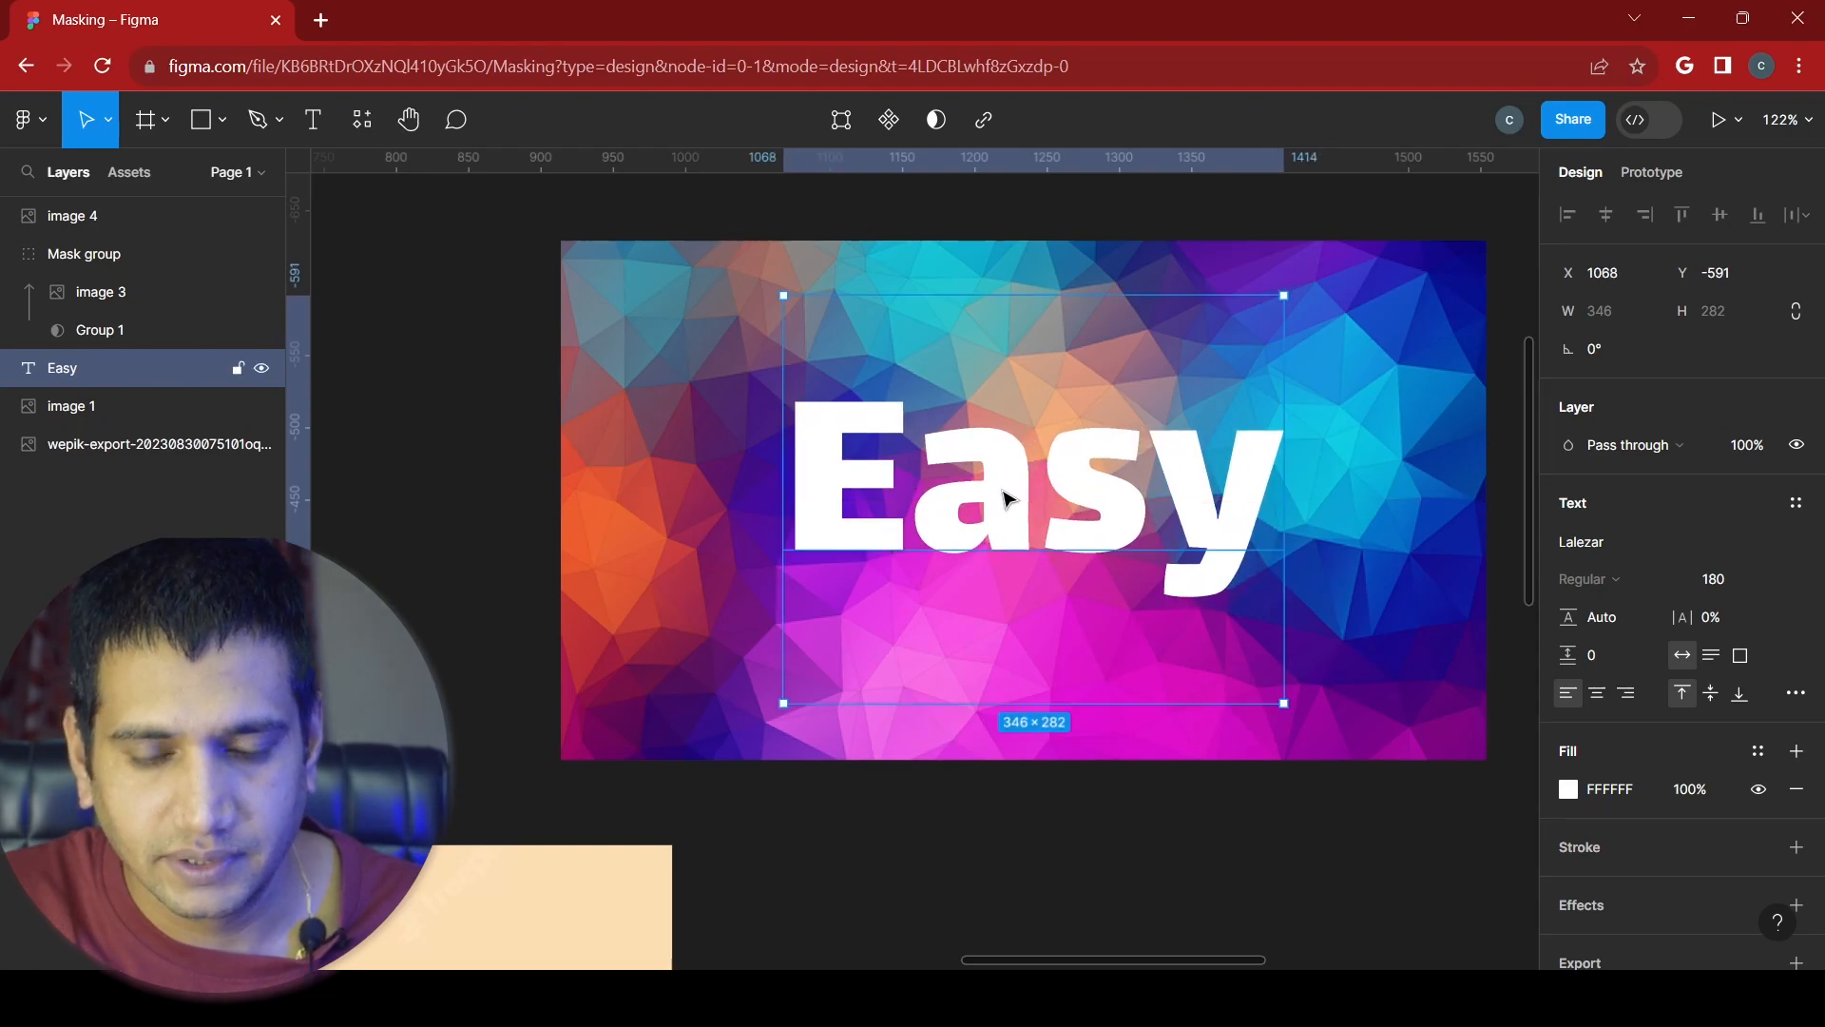
# - Try masking the "Easy" text and image 1 together with the text still above the image
pyautogui.hscroll(3, 1006, 494)
pyautogui.click(1361, 480)
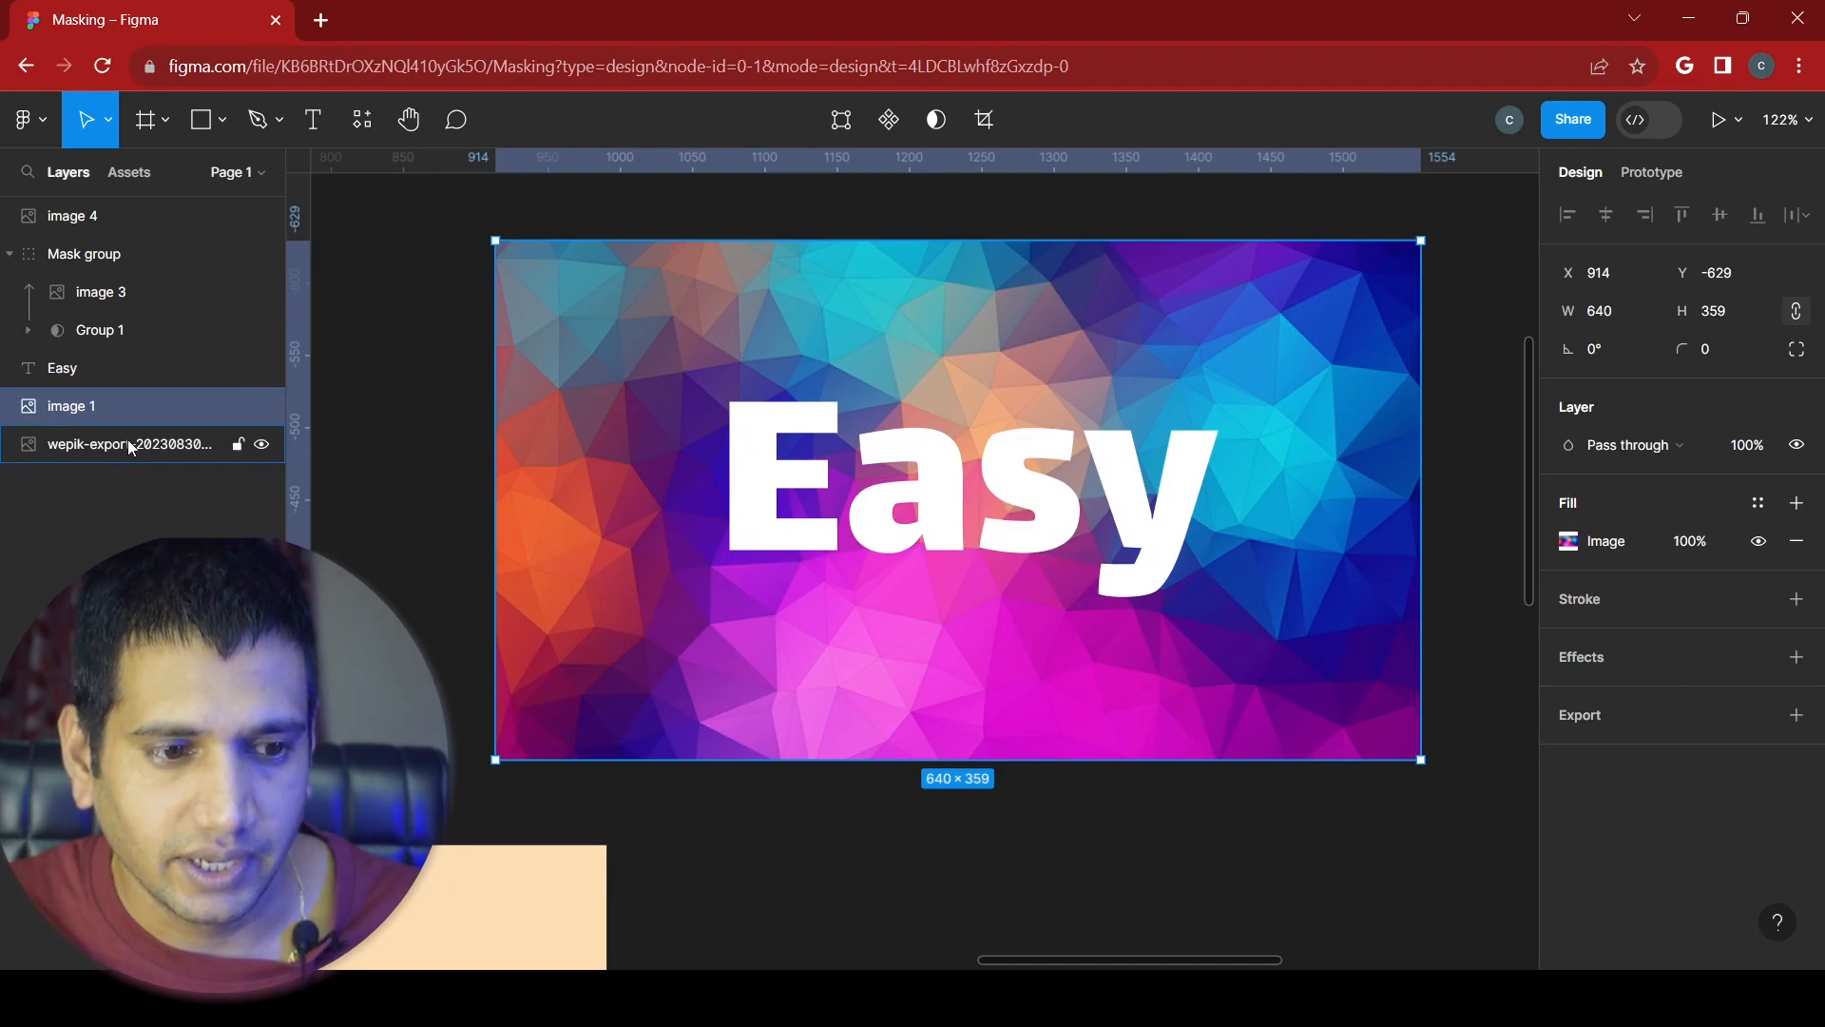
pyautogui.keyDown('shift'); pyautogui.click(91, 380); pyautogui.keyUp('shift')
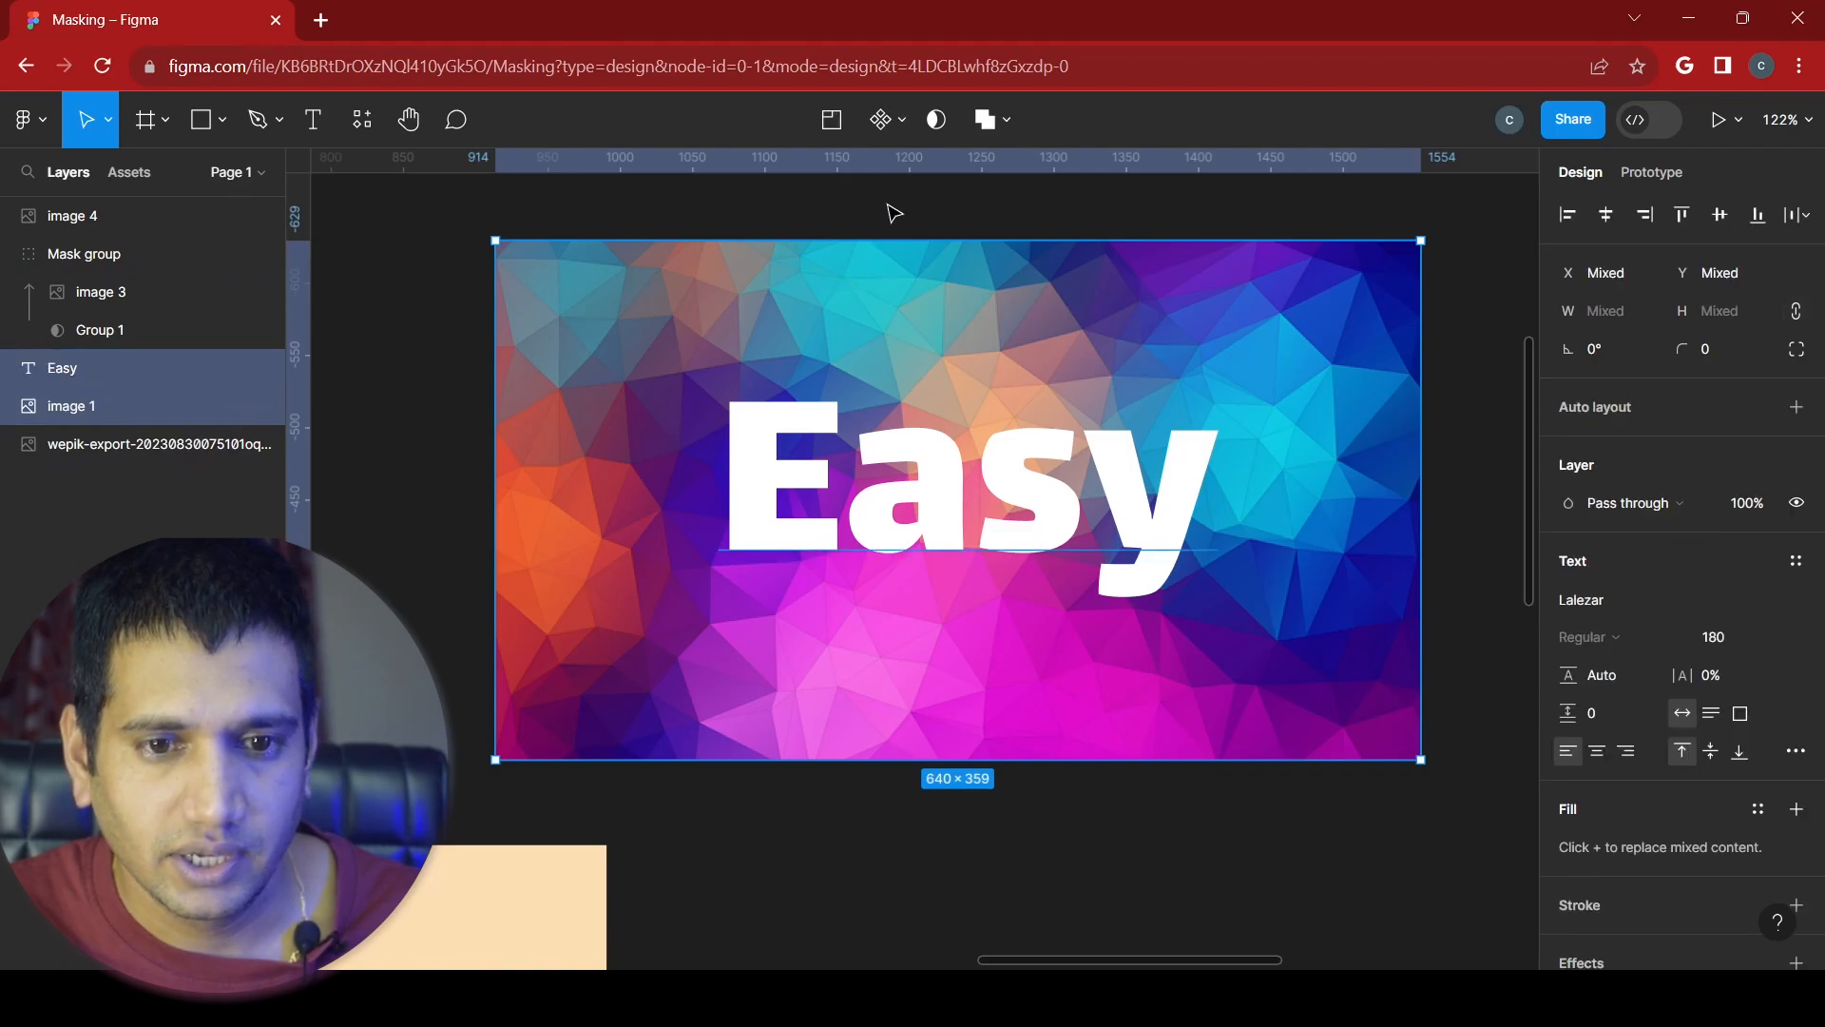
pyautogui.click(937, 120)
pyautogui.hotkey('ctrl', 'z')
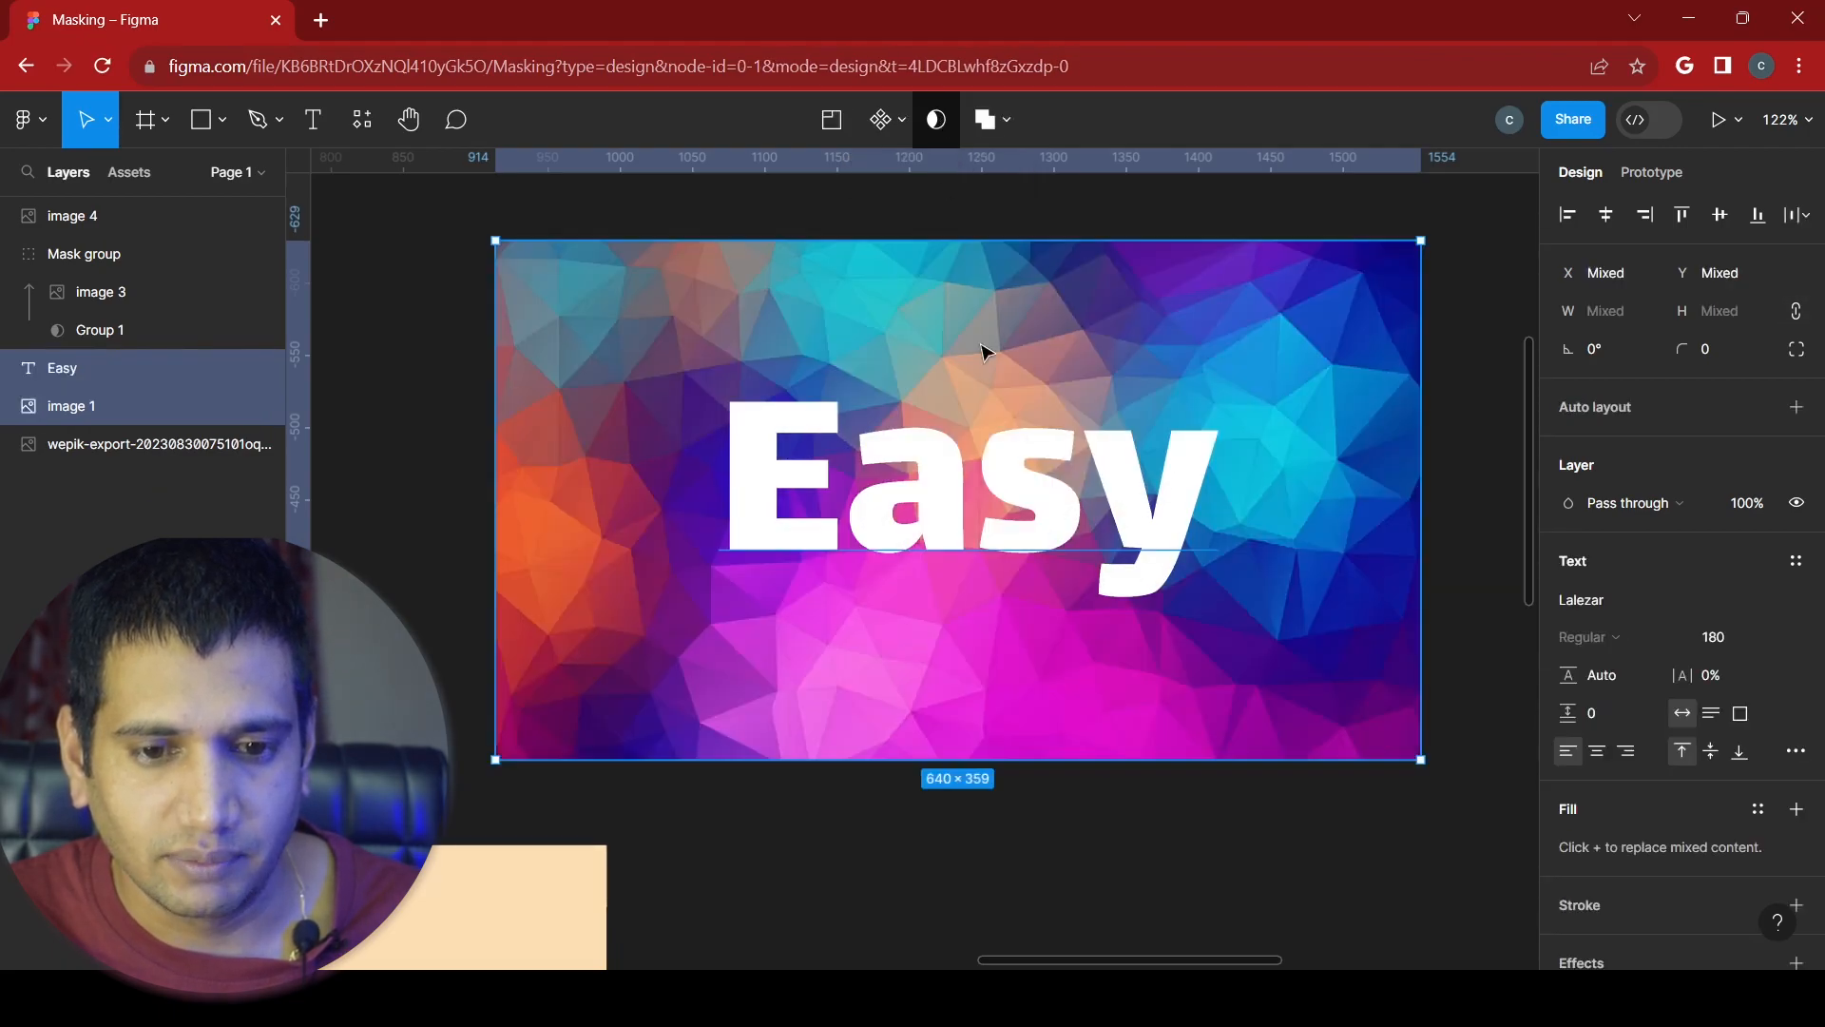
# - Send the "Easy" text to the back, behind image 1
pyautogui.rightClick(938, 485)
pyautogui.click(964, 459)
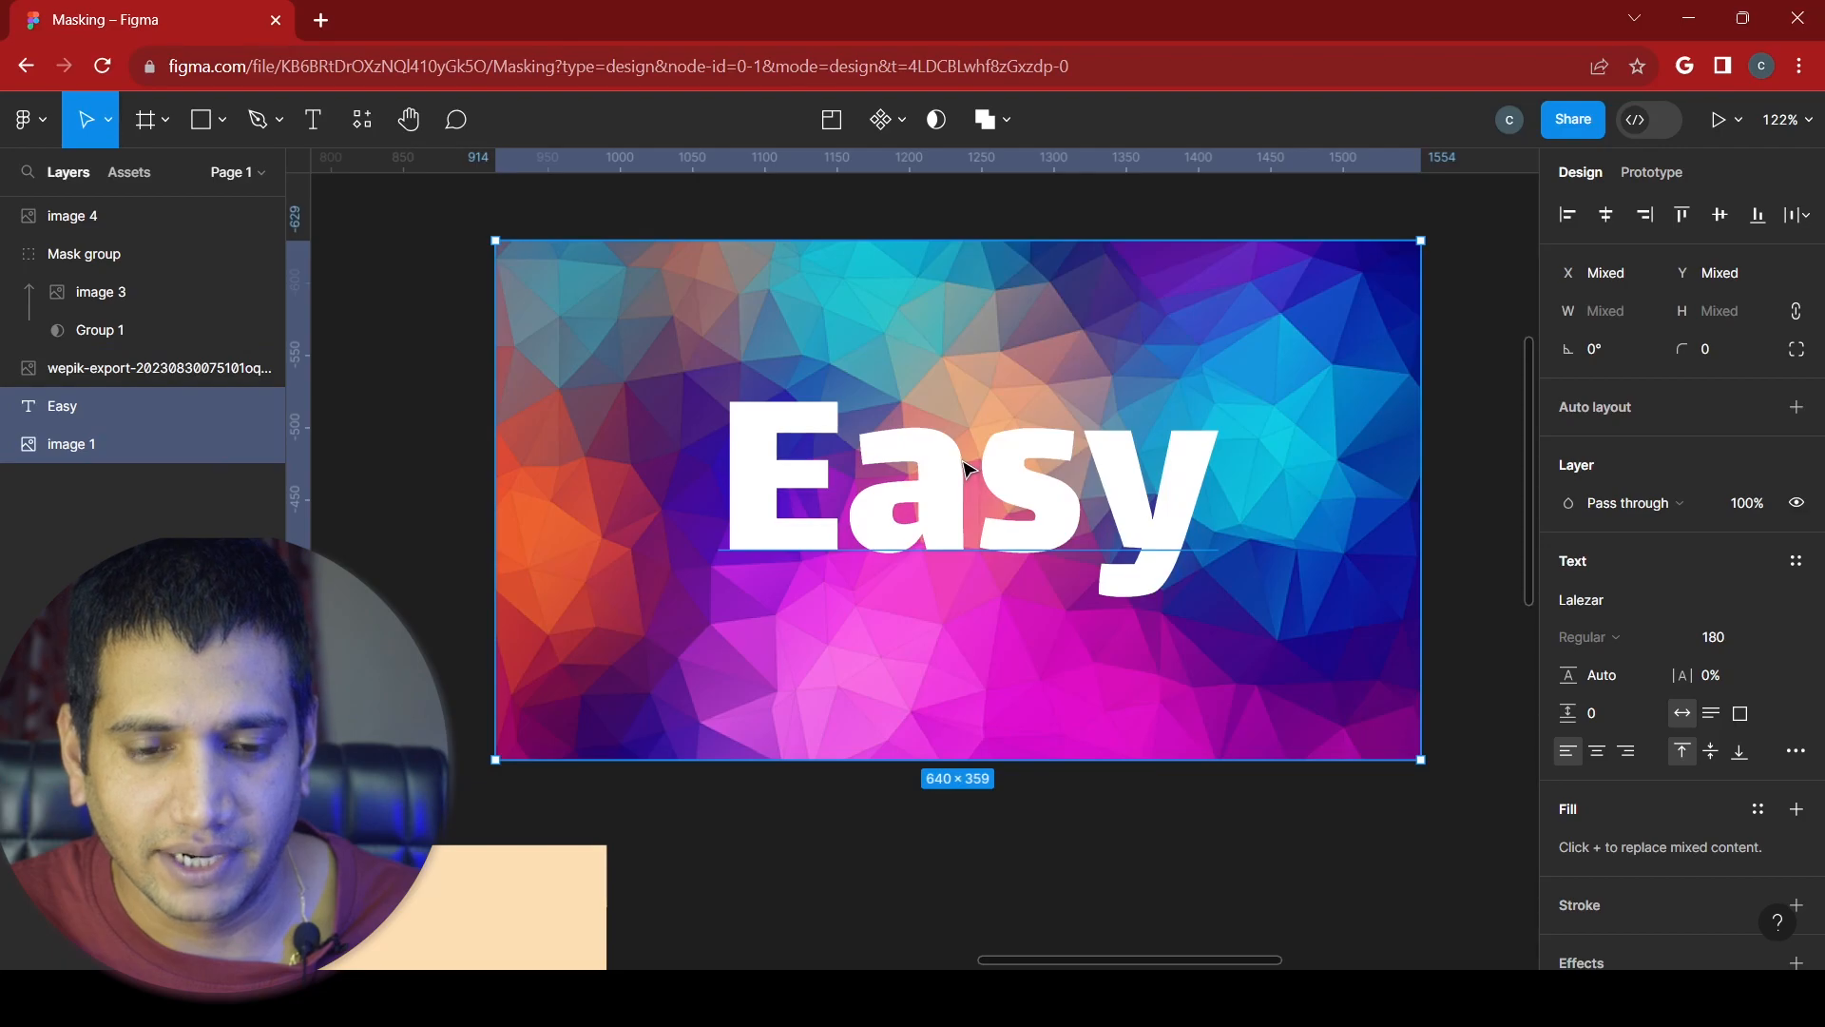
pyautogui.click(895, 490)
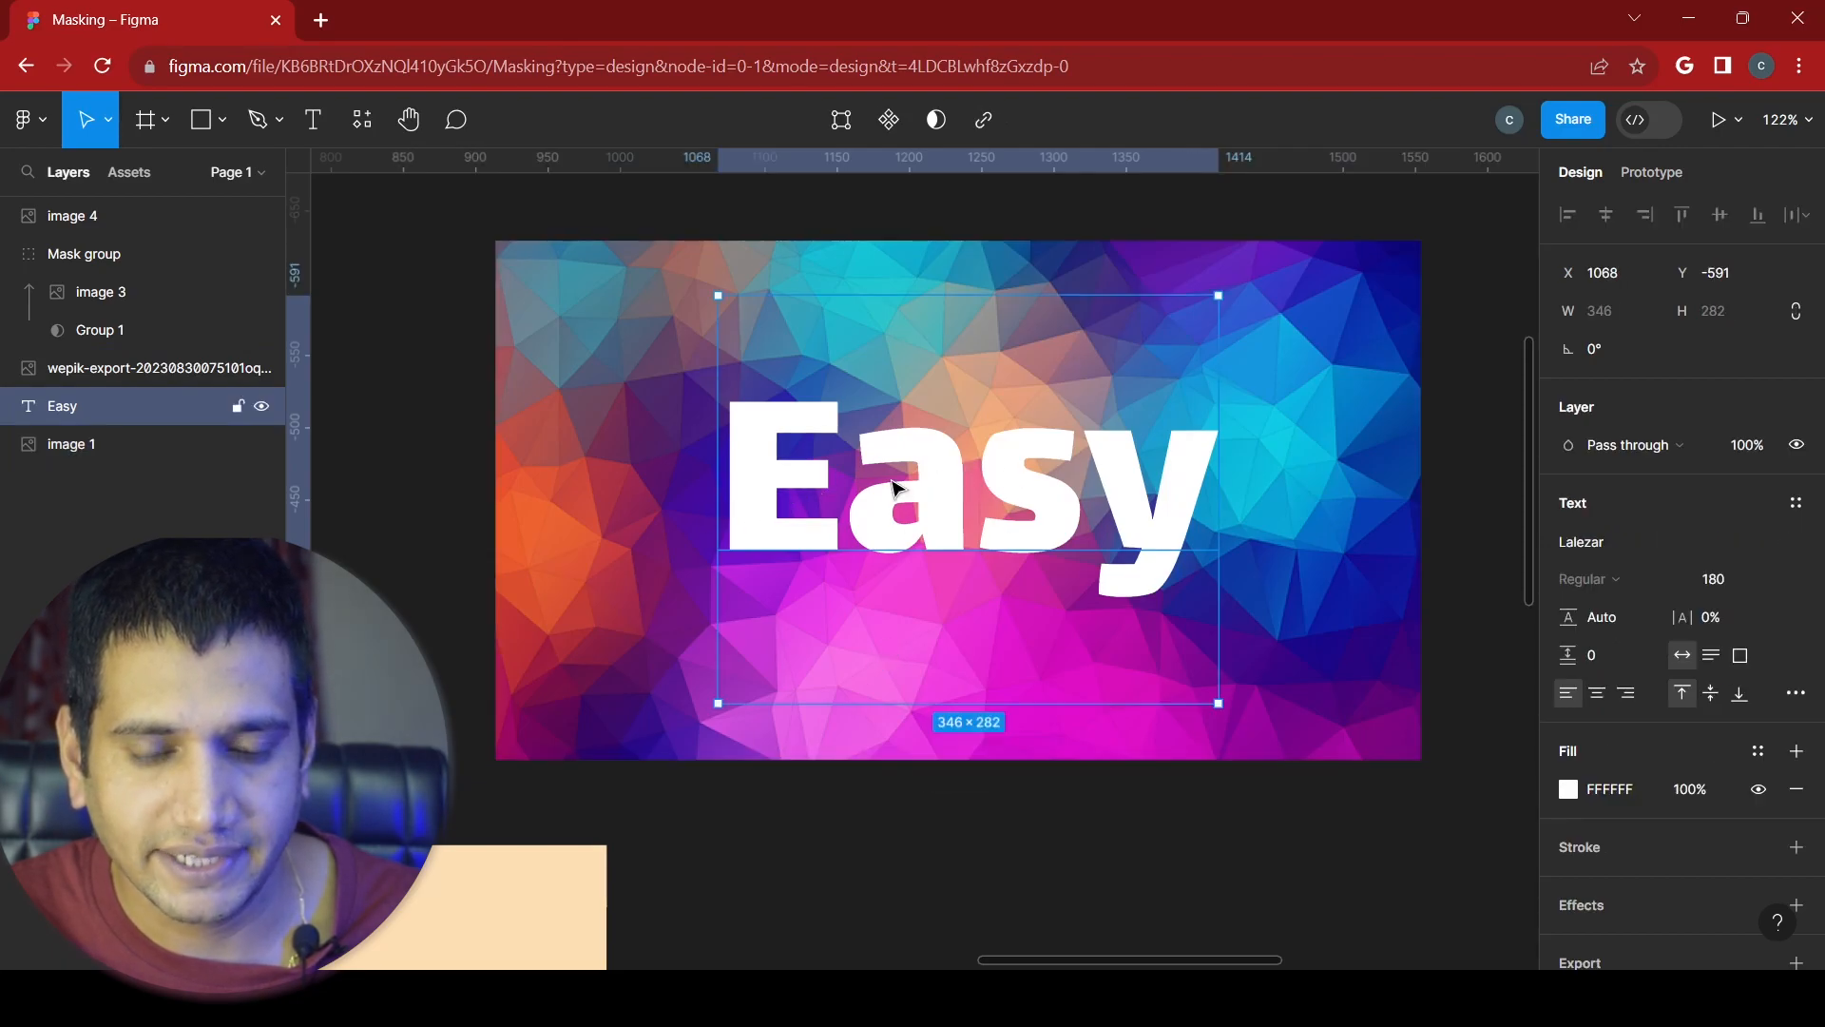
pyautogui.rightClick(895, 489)
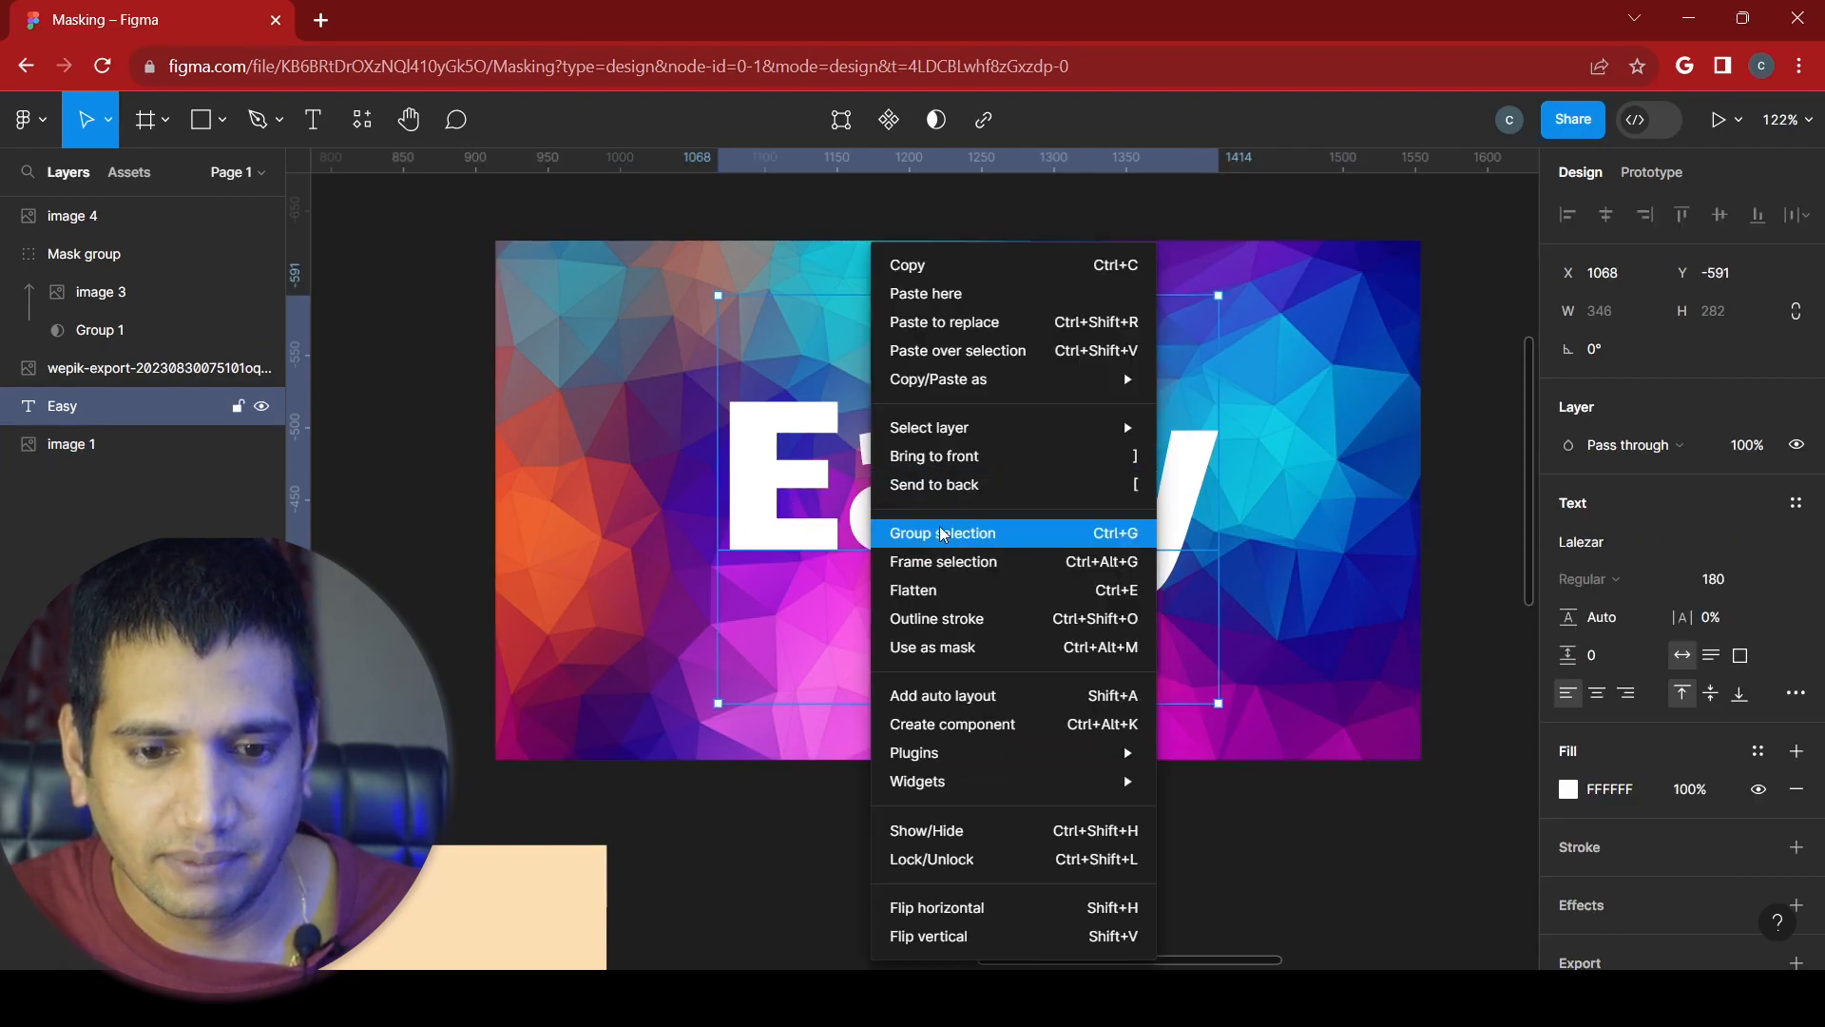
pyautogui.click(942, 491)
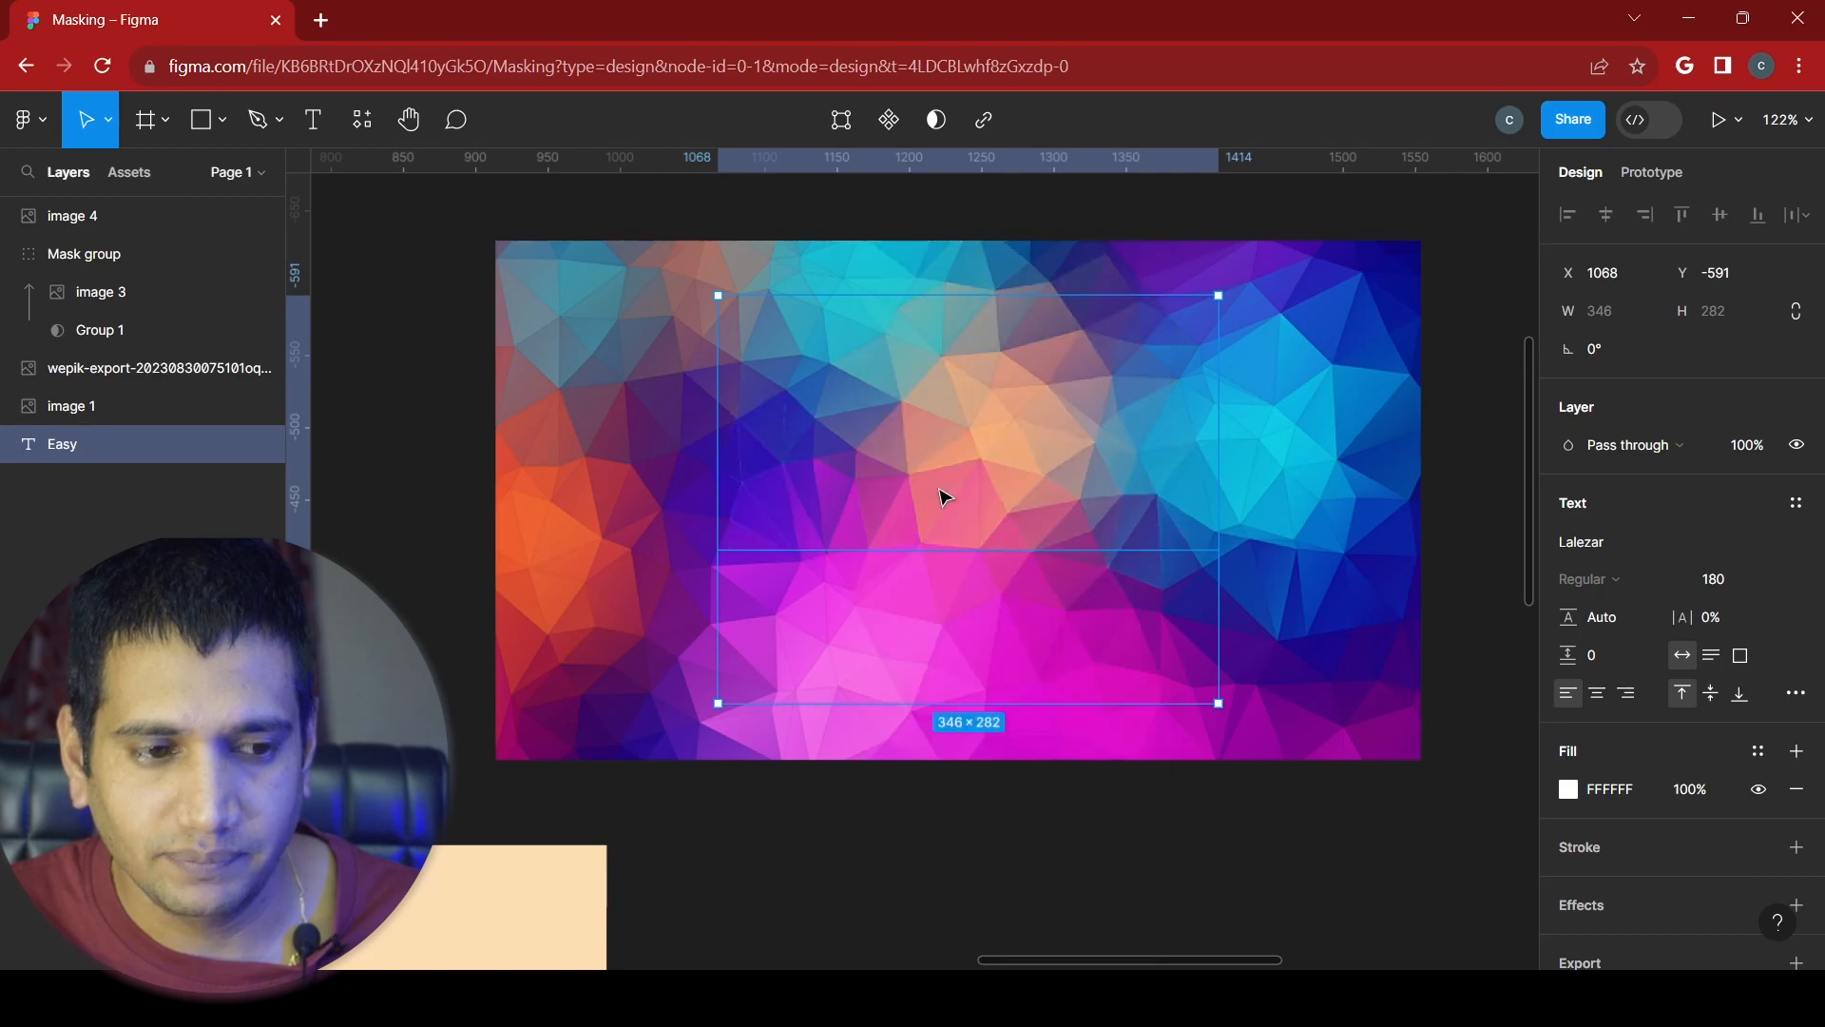
# - Mask the polygon image (image 1) with the "Easy" text and clear the selection
pyautogui.keyDown('shift'); pyautogui.click(95, 411); pyautogui.keyUp('shift')
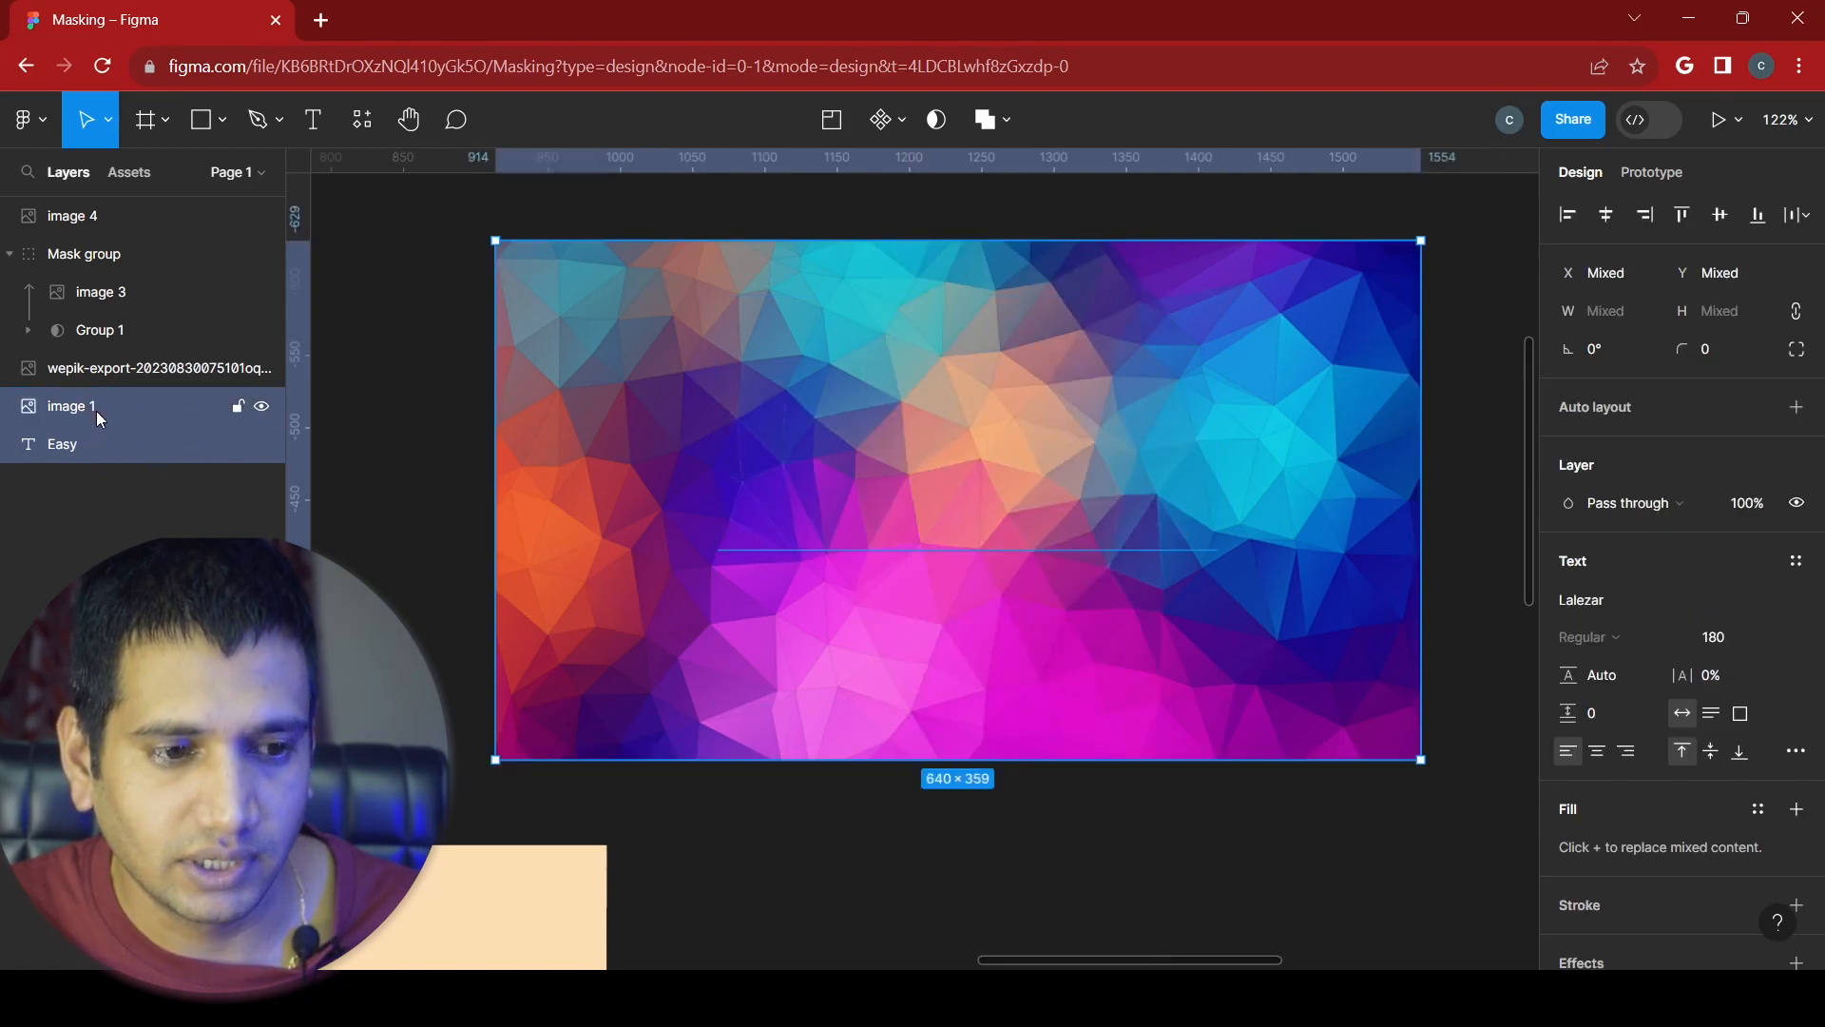
pyautogui.click(937, 120)
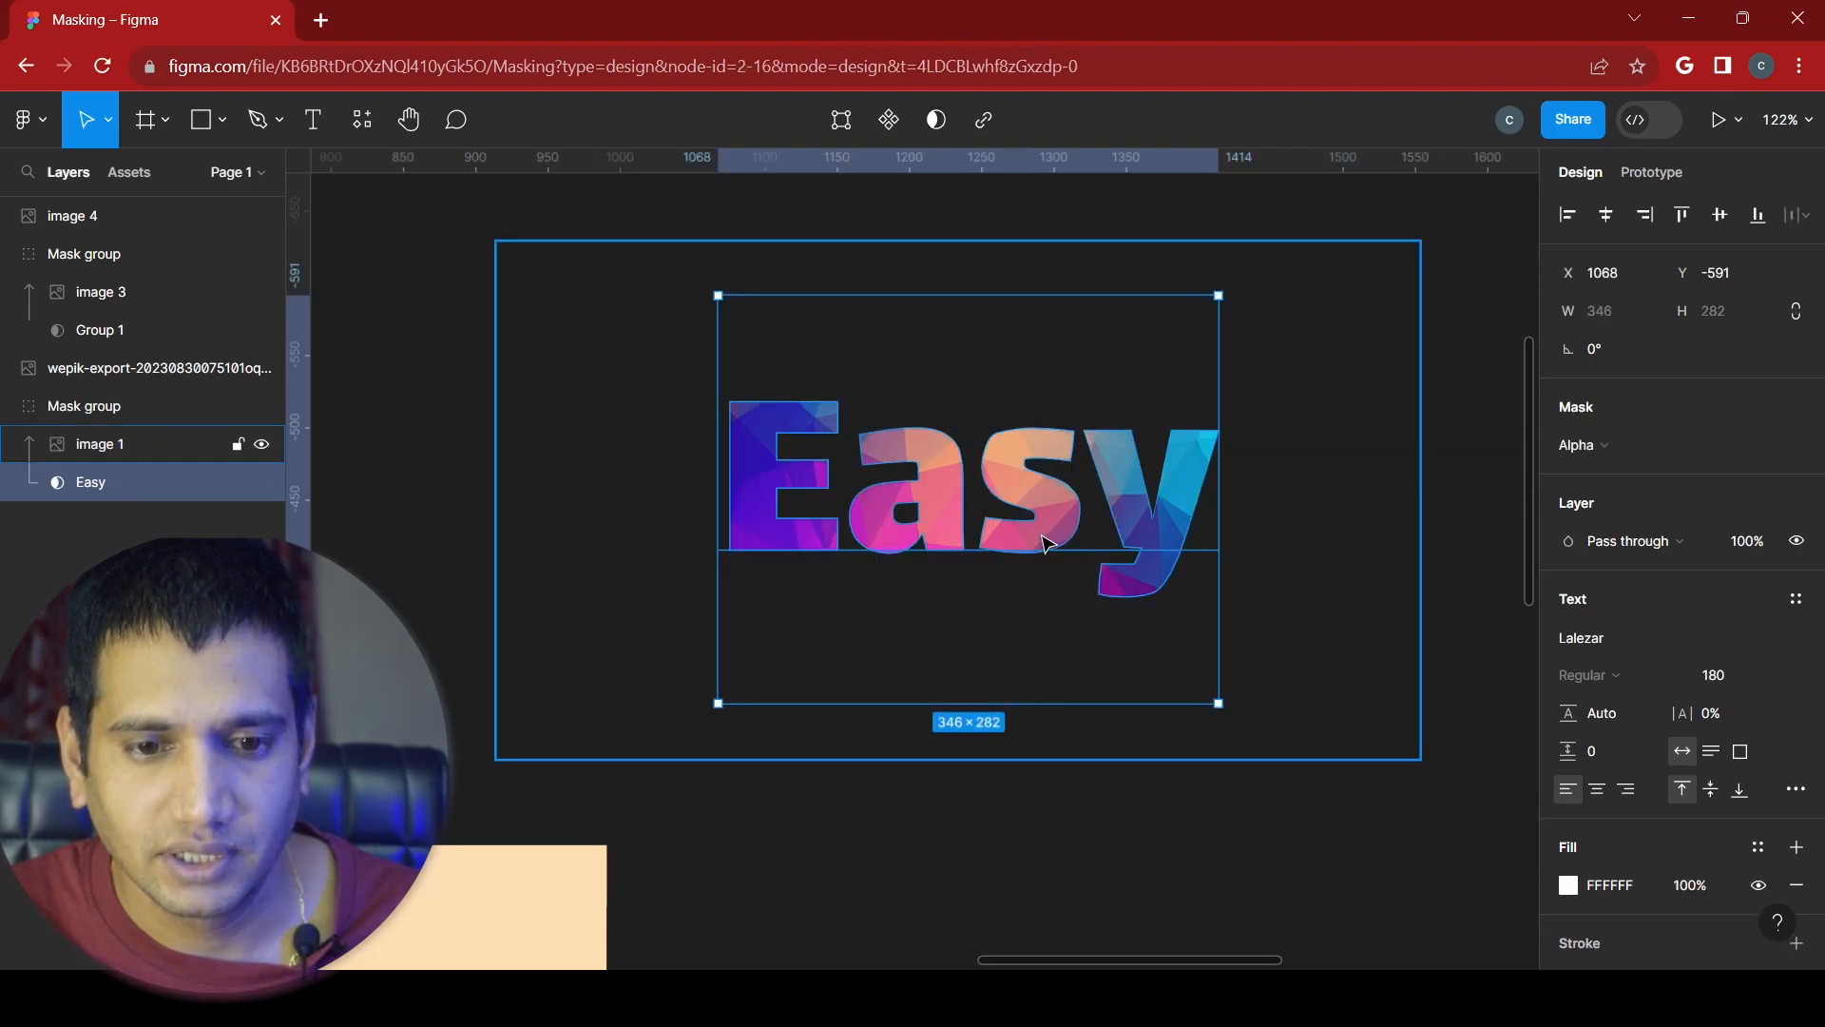
pyautogui.keyDown('ctrl'); pyautogui.scroll(5, 1044, 543); pyautogui.keyUp('ctrl')
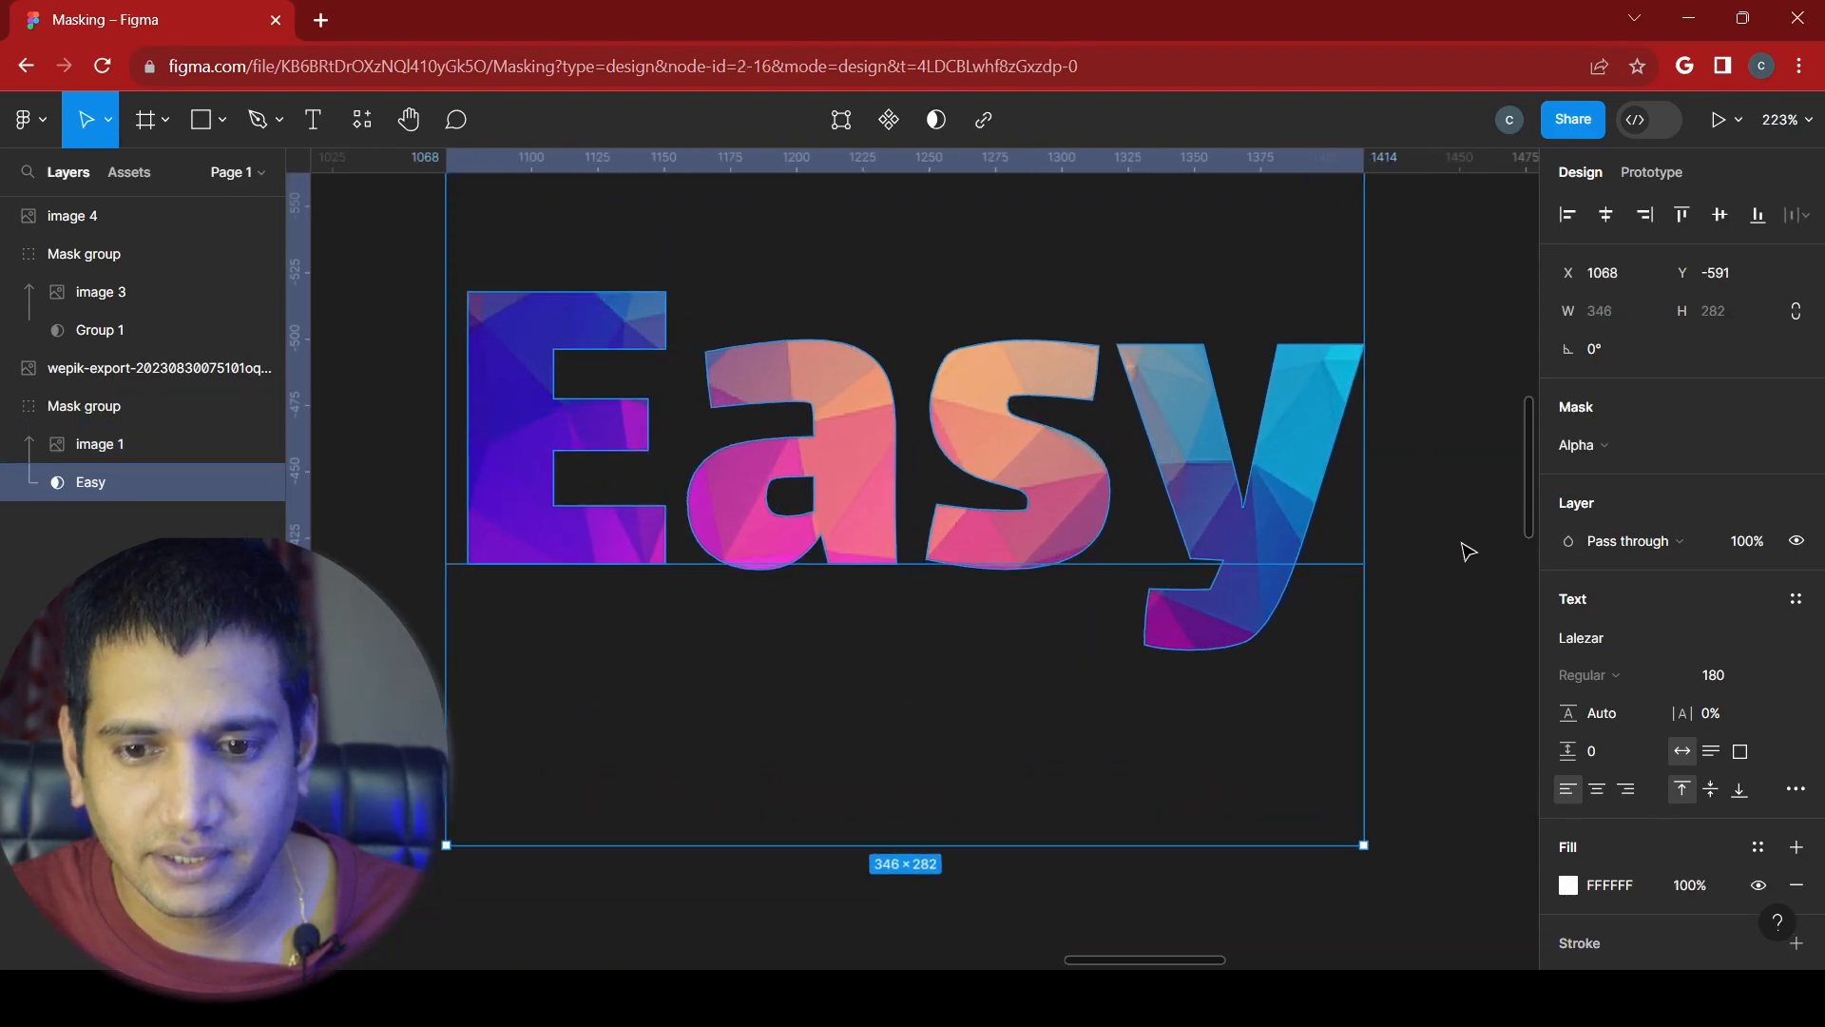
pyautogui.click(1469, 551)
pyautogui.scroll(1, 928, 706)
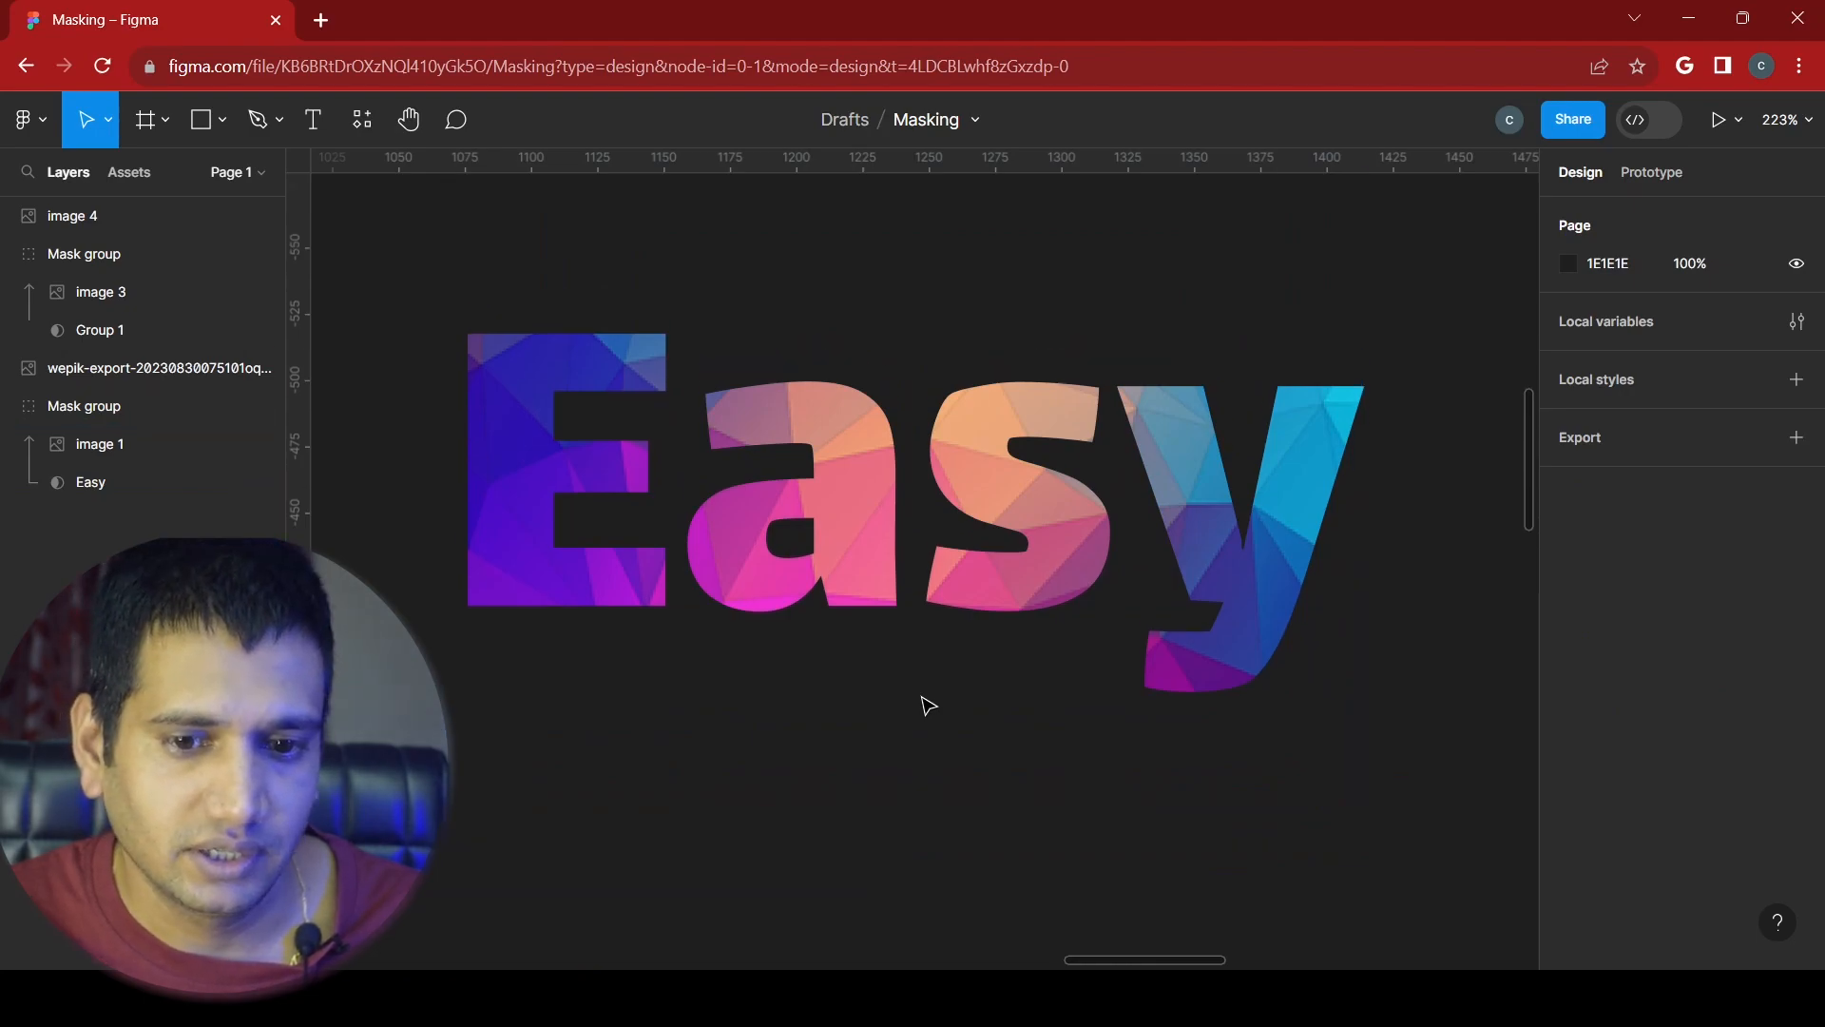
# - Examine the masked "Easy" and "Depth of the Ocean" texts both up close and side by side
pyautogui.keyDown('ctrl'); pyautogui.scroll(-10, 927, 705); pyautogui.keyUp('ctrl')
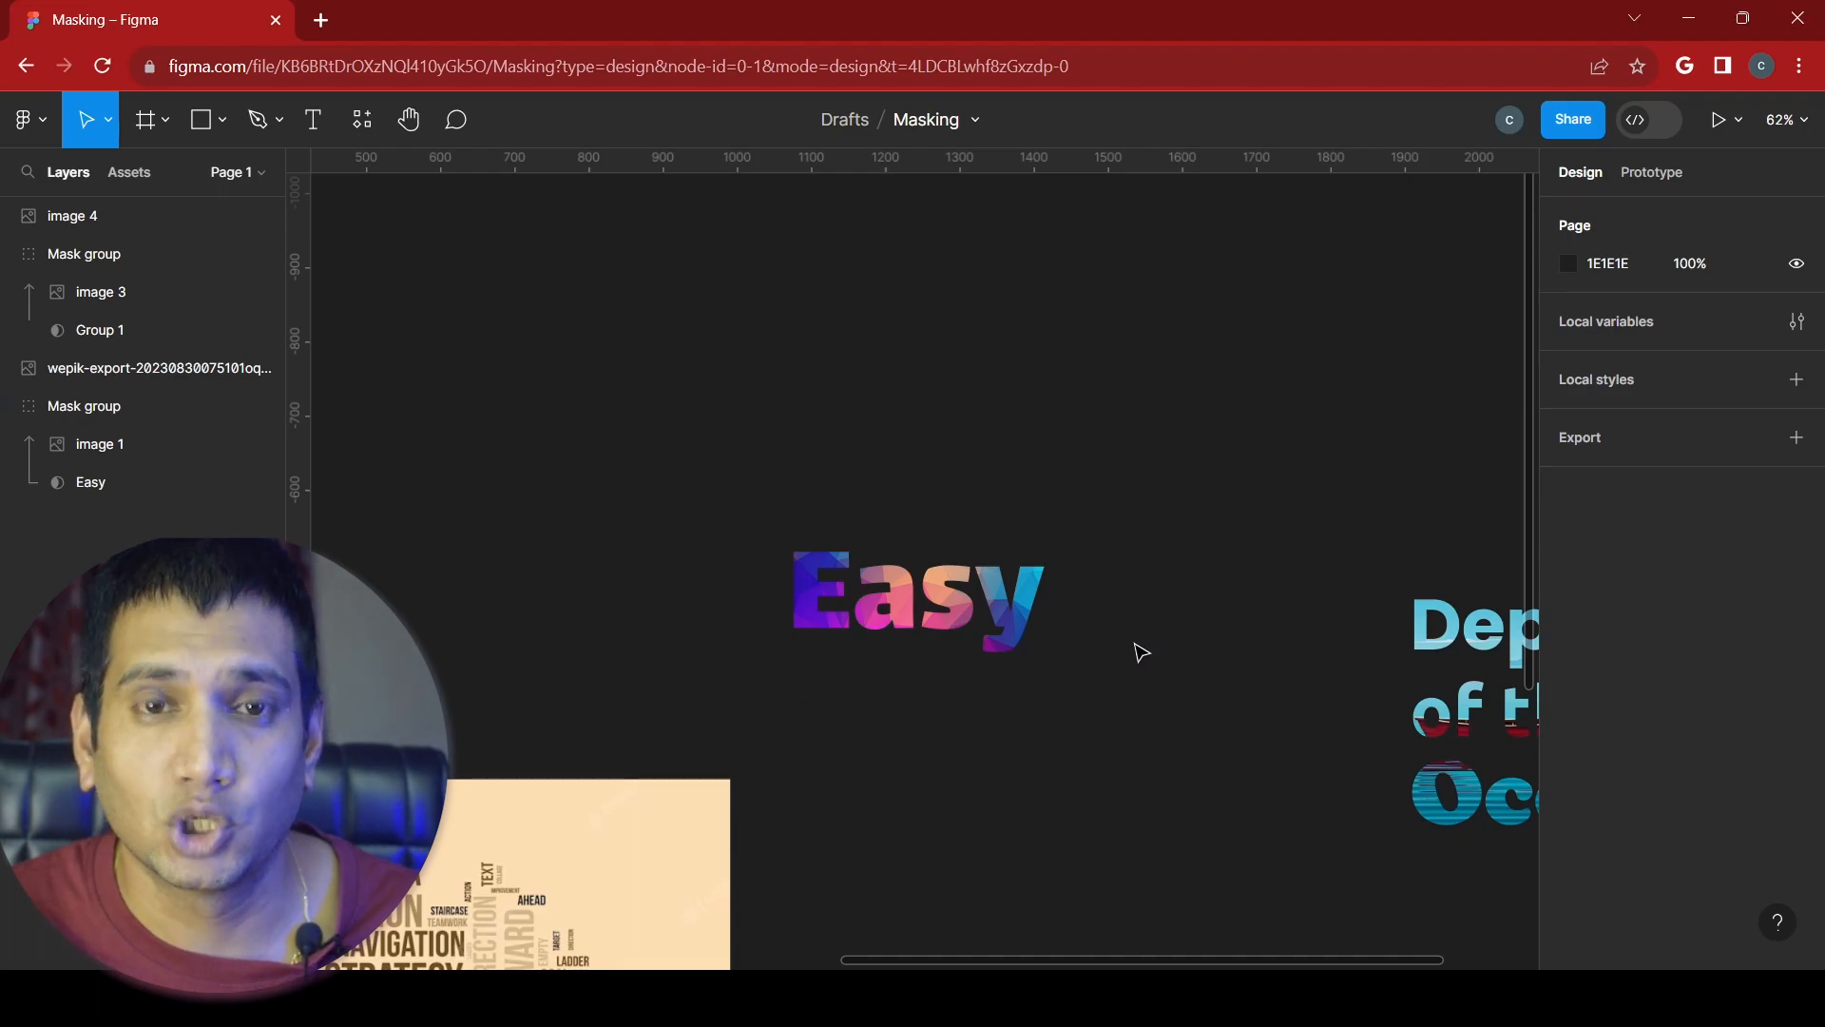
pyautogui.keyDown('ctrl'); pyautogui.scroll(-2, 1141, 652); pyautogui.keyUp('ctrl')
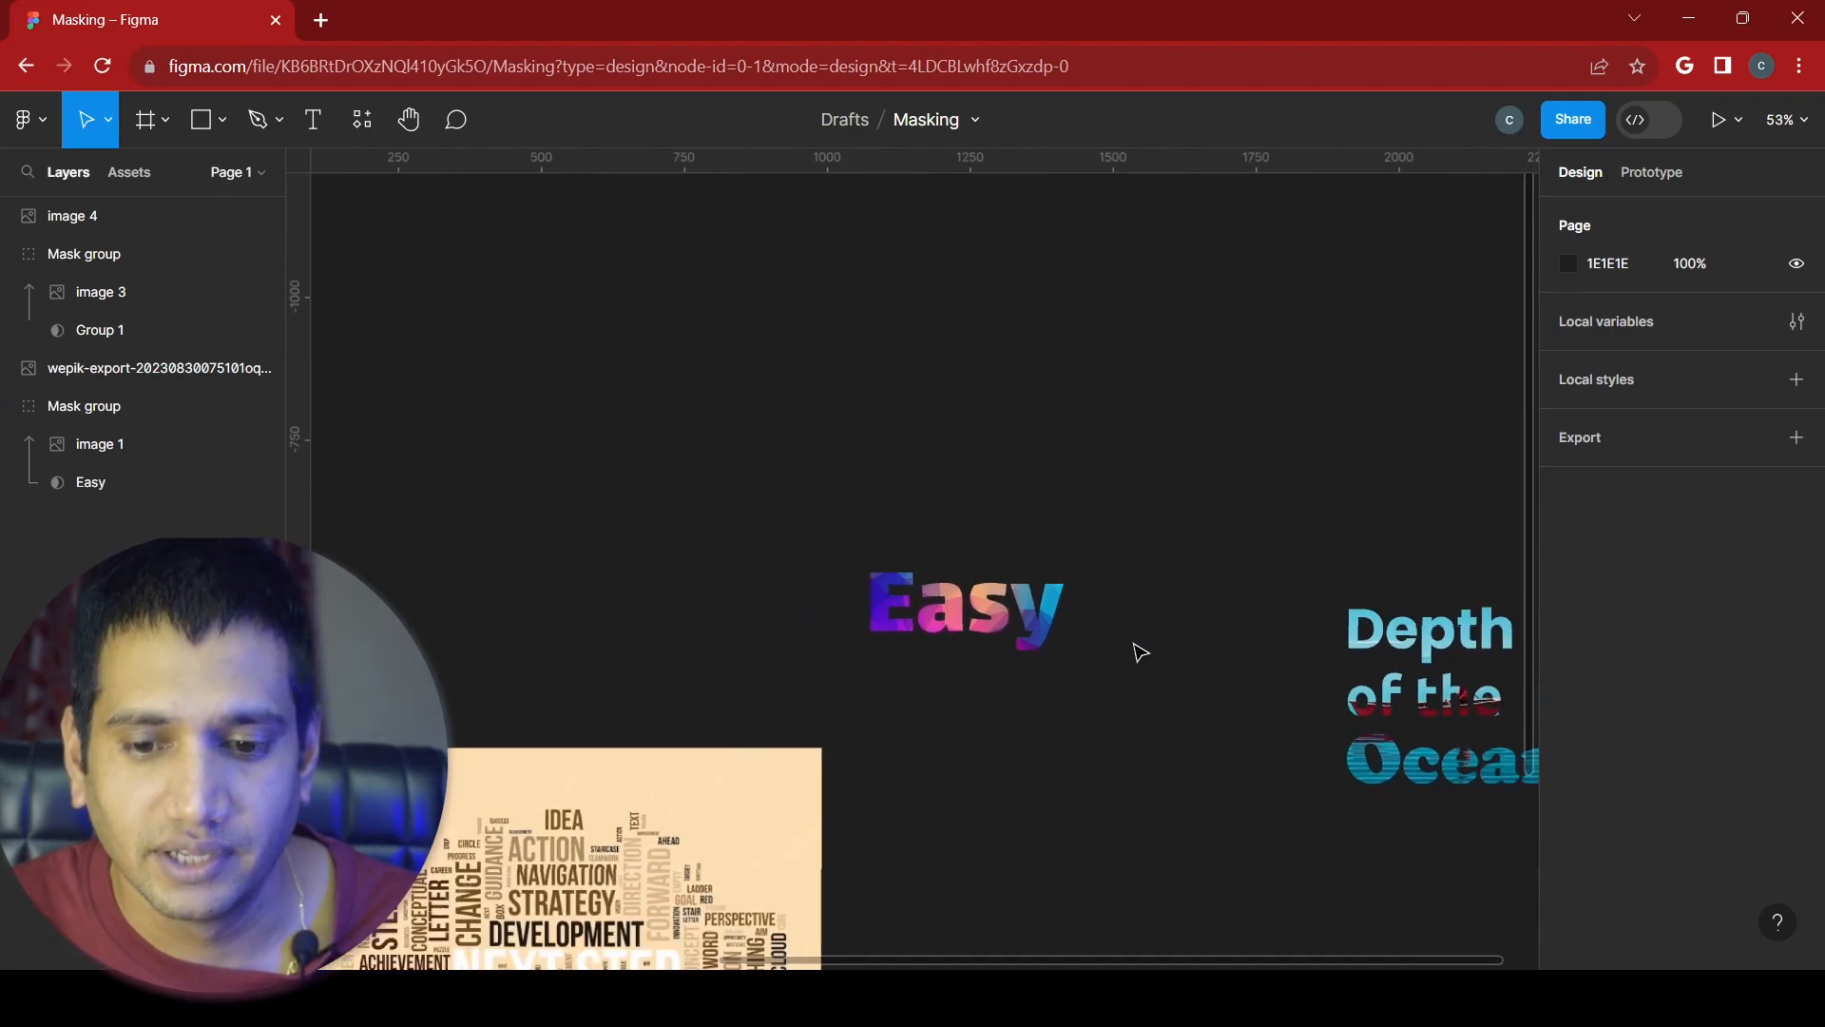
pyautogui.hscroll(5, 1245, 656)
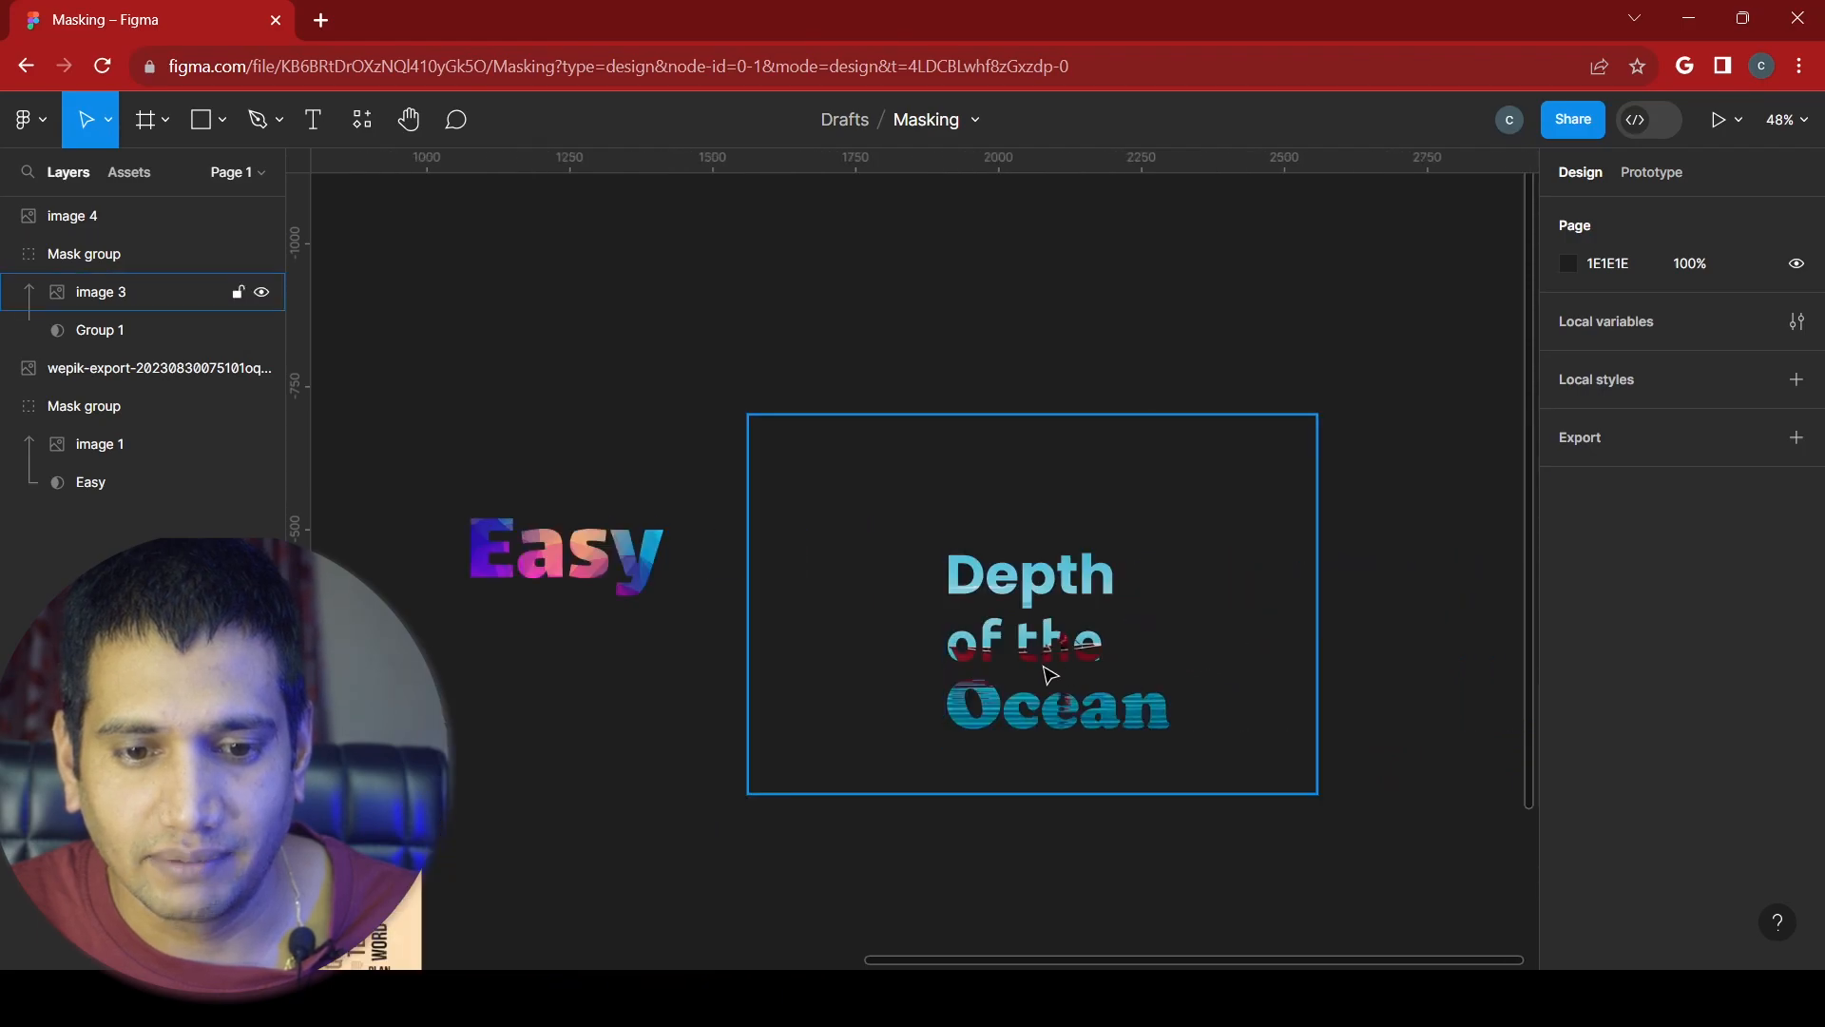
pyautogui.keyDown('ctrl'); pyautogui.scroll(12, 1048, 673); pyautogui.keyUp('ctrl')
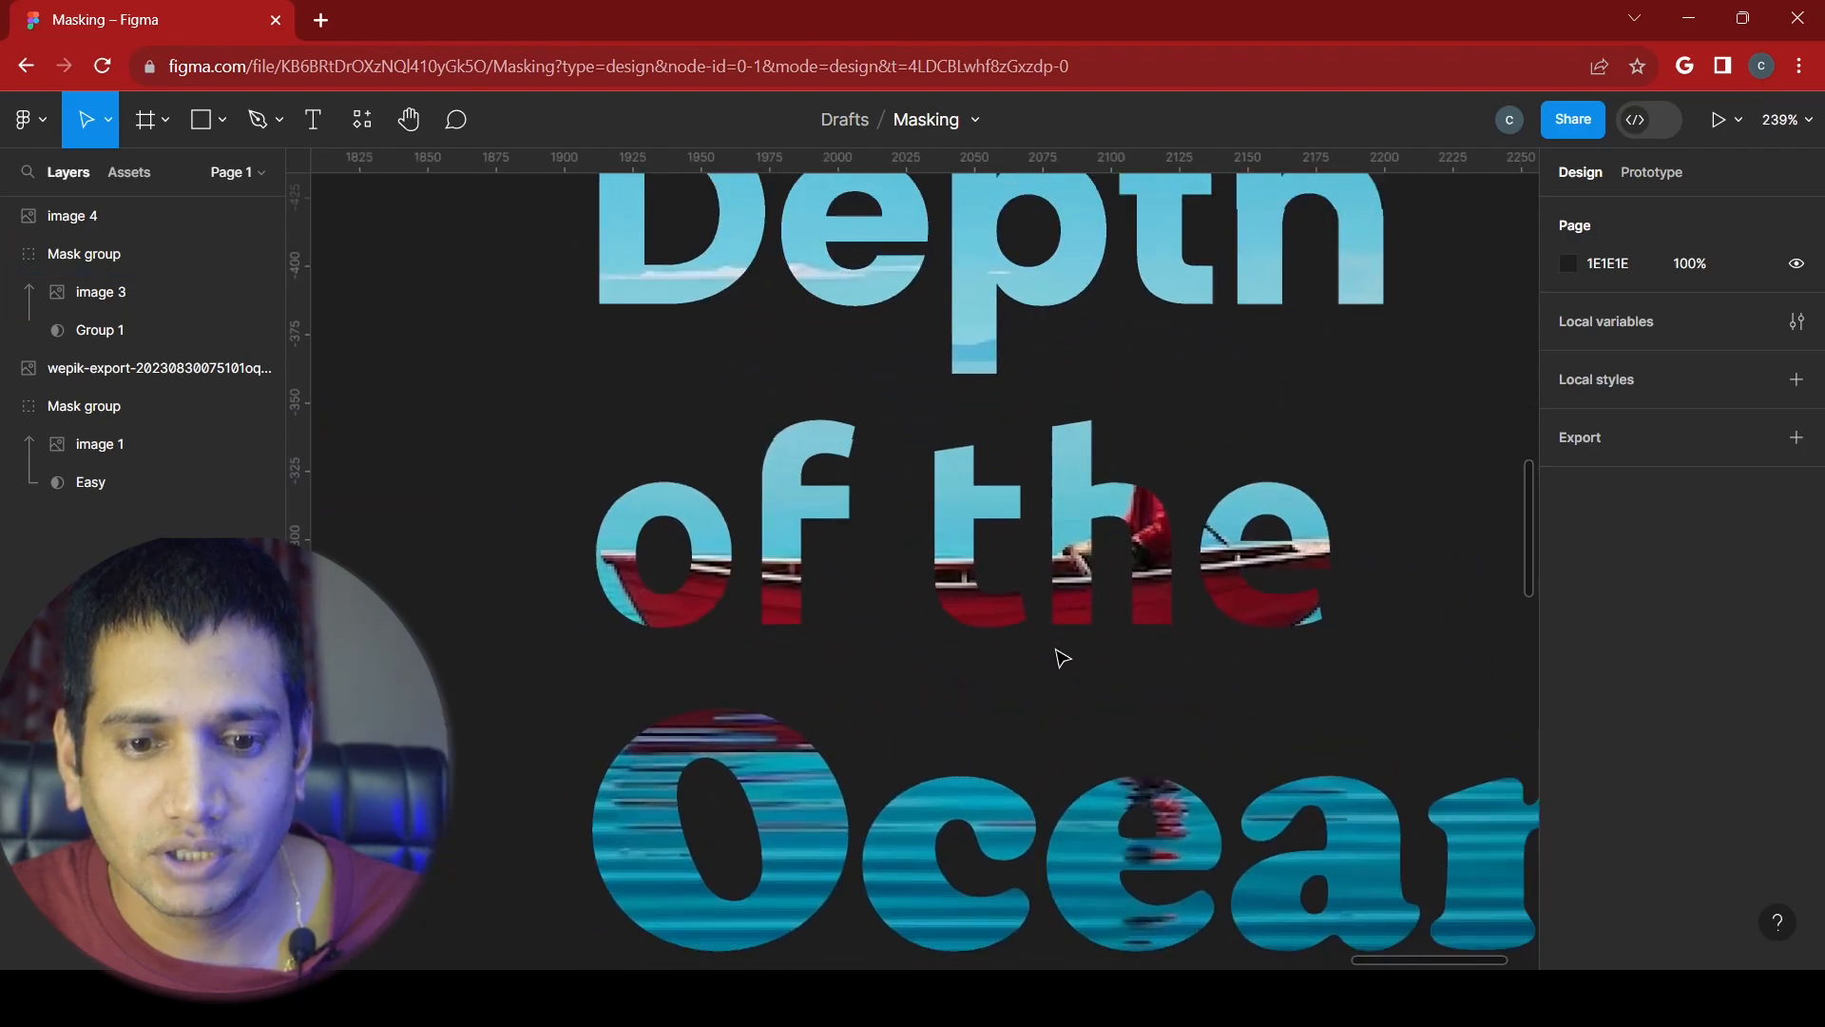
pyautogui.keyDown('ctrl'); pyautogui.scroll(-4, 1055, 663); pyautogui.keyUp('ctrl')
pyautogui.keyDown('ctrl'); pyautogui.scroll(-3, 1062, 658); pyautogui.keyUp('ctrl')
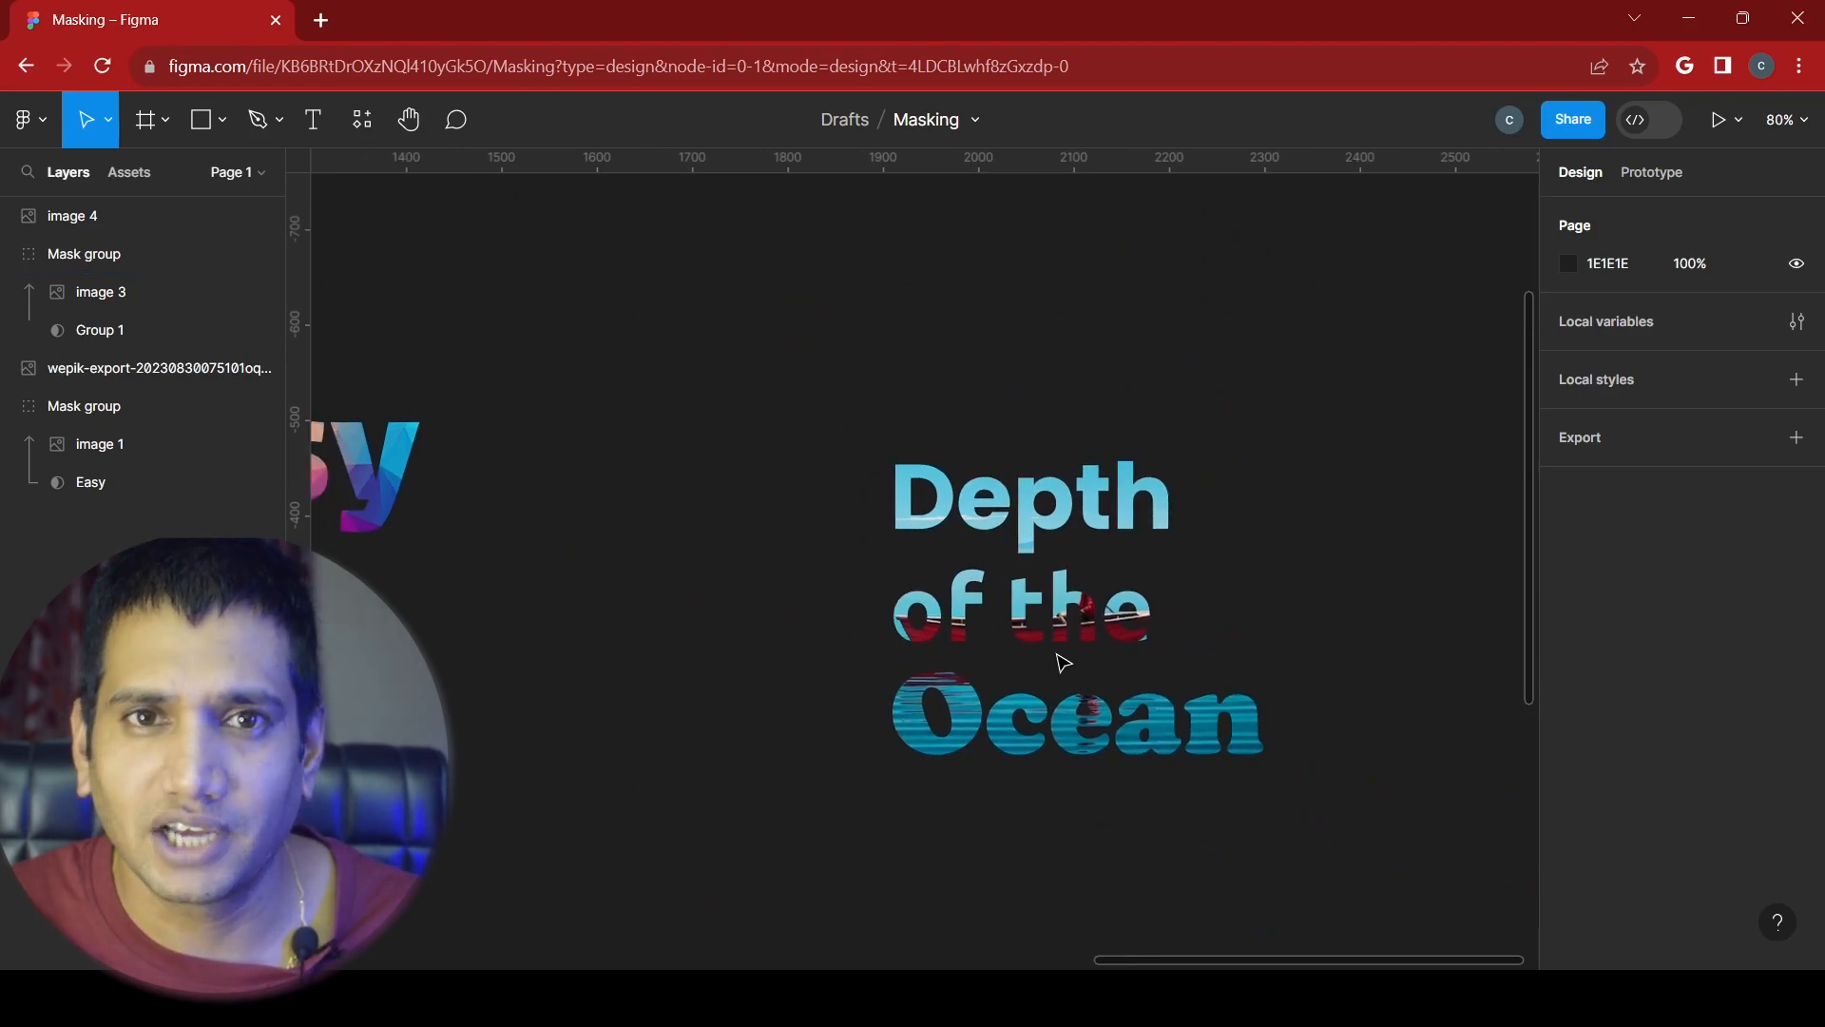
pyautogui.keyDown('ctrl'); pyautogui.scroll(-3, 818, 689); pyautogui.keyUp('ctrl')
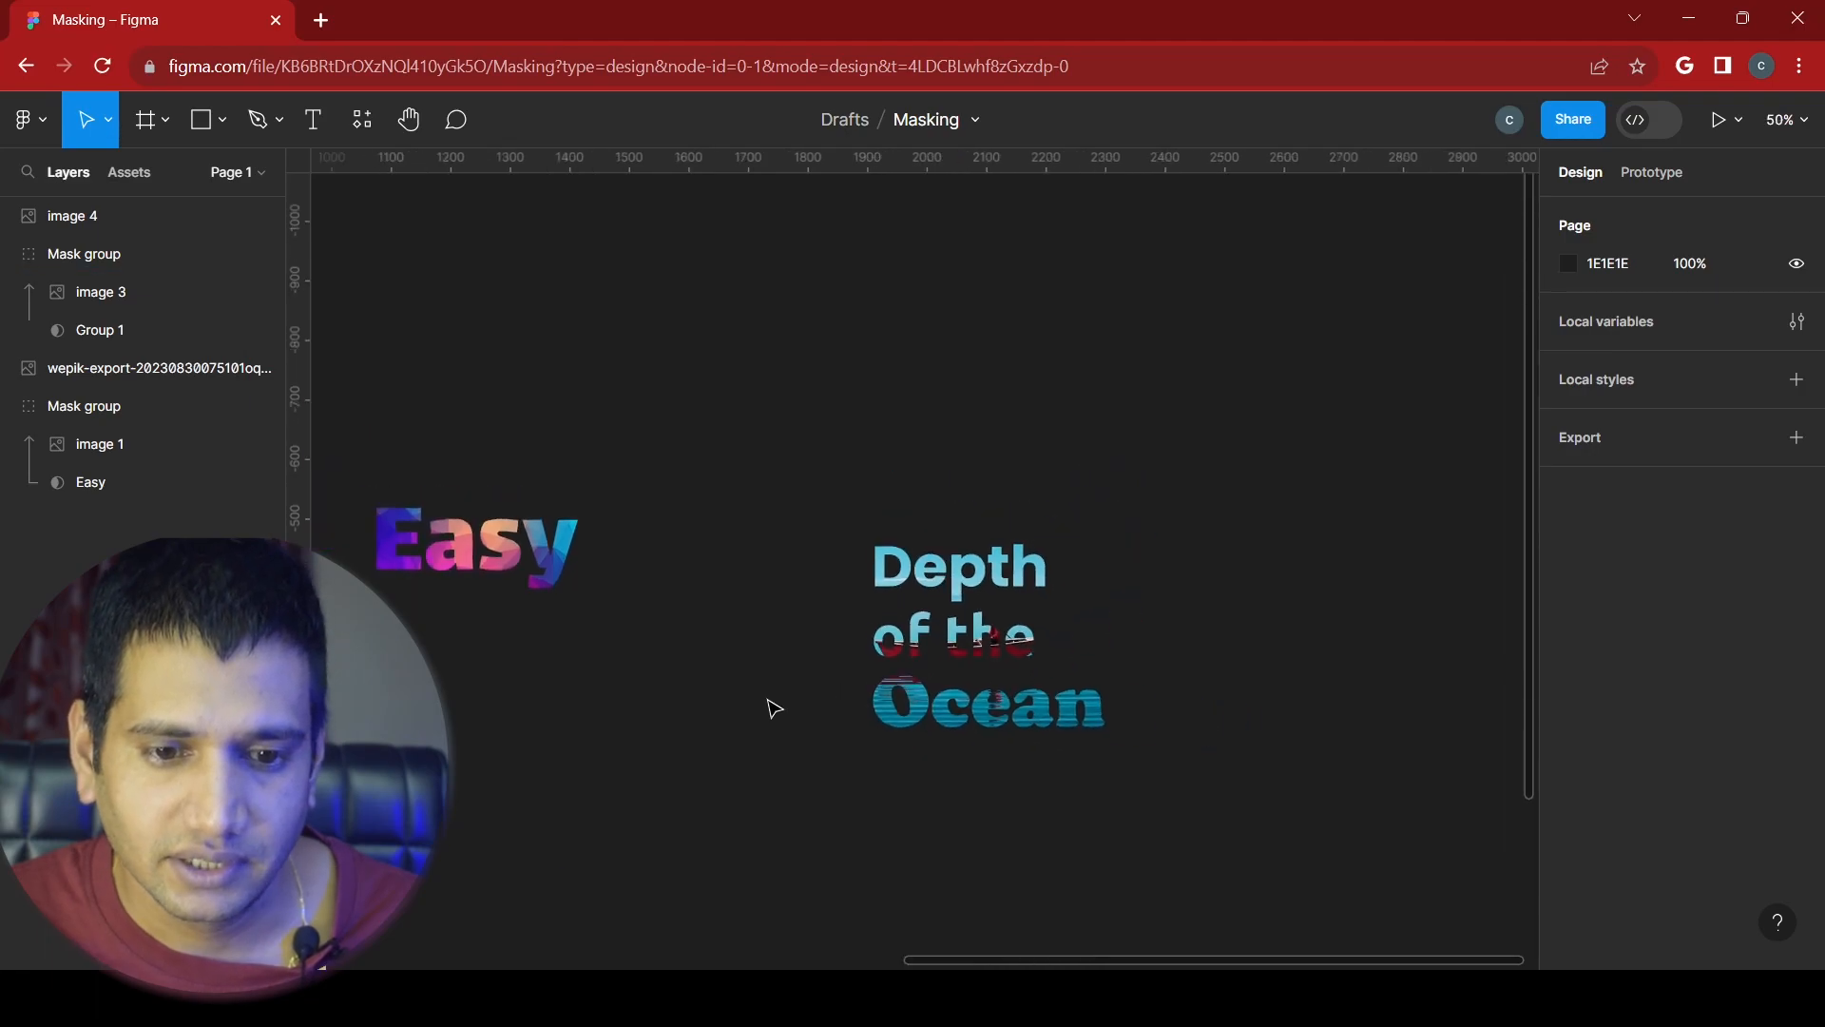
# - Move the masked "Easy" text to X 1212, Y -493 and the masked "Depth of the Ocean" text below it at X 1212, Y -211
pyautogui.hscroll(-6, 742, 718)
pyautogui.scroll(-2, 960, 665)
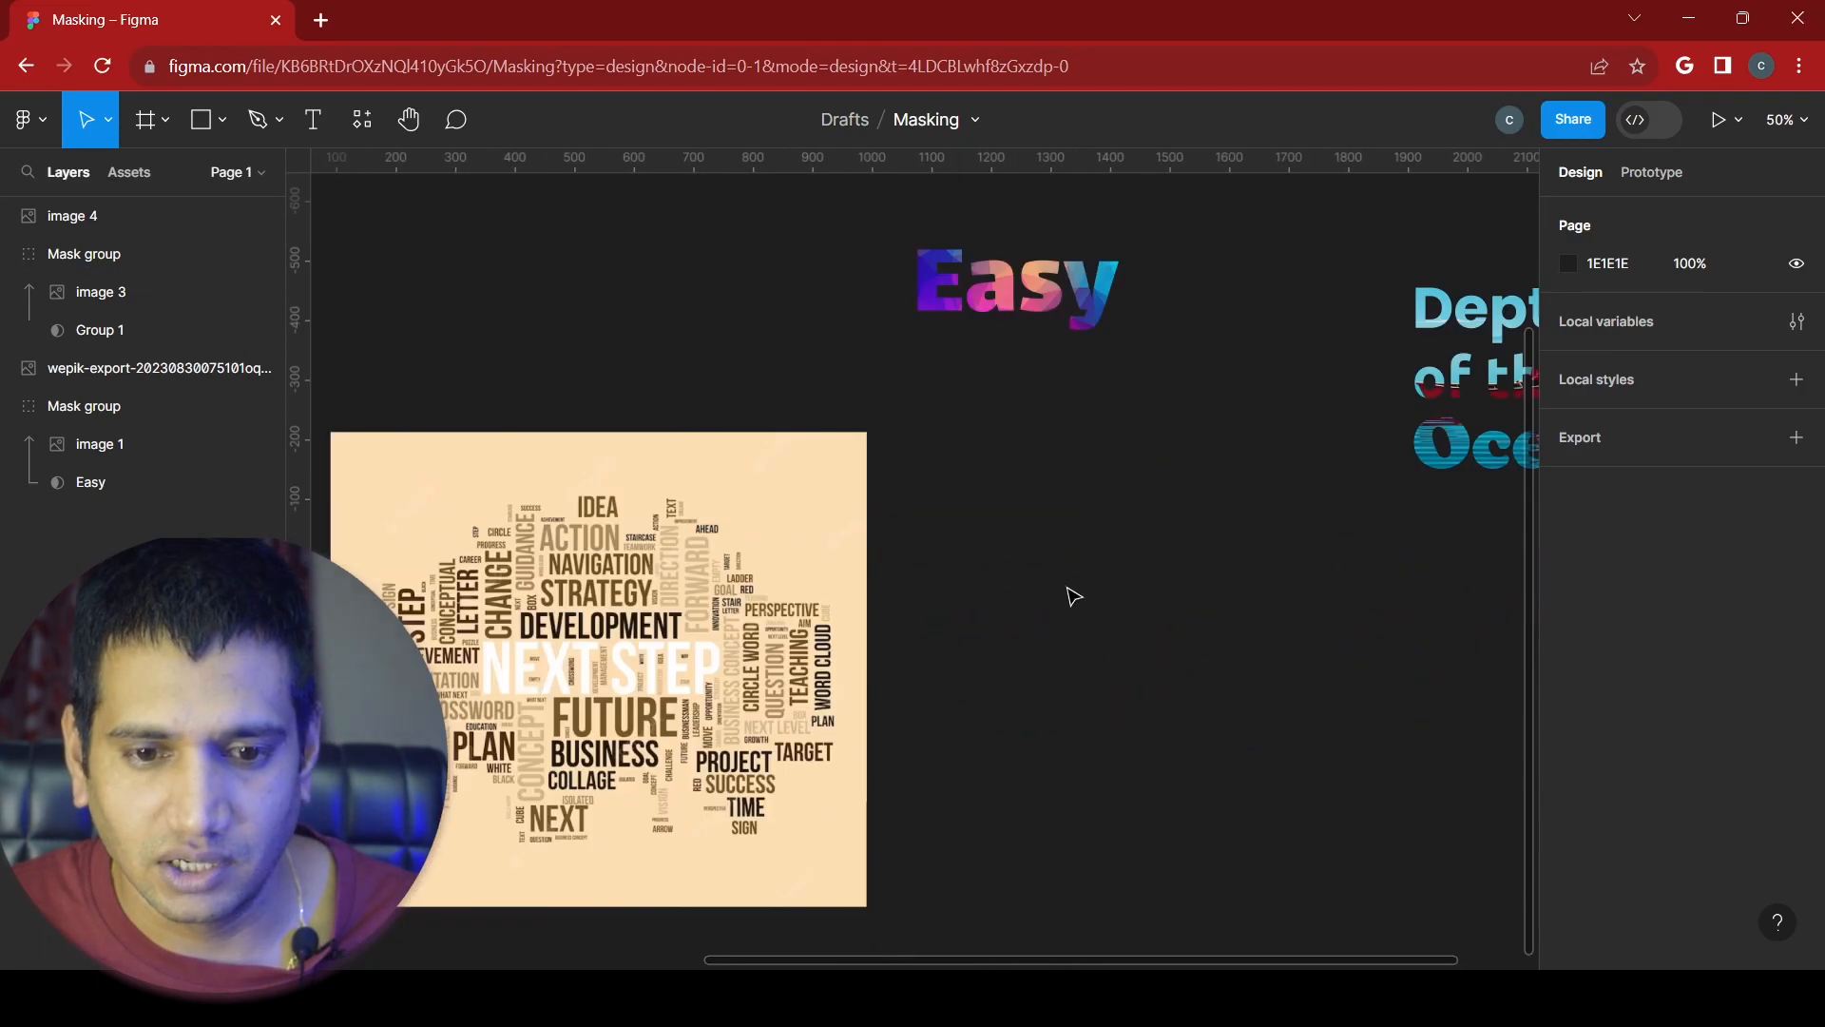
pyautogui.scroll(1, 1065, 594)
pyautogui.moveTo(1049, 400); pyautogui.dragTo(1137, 463)
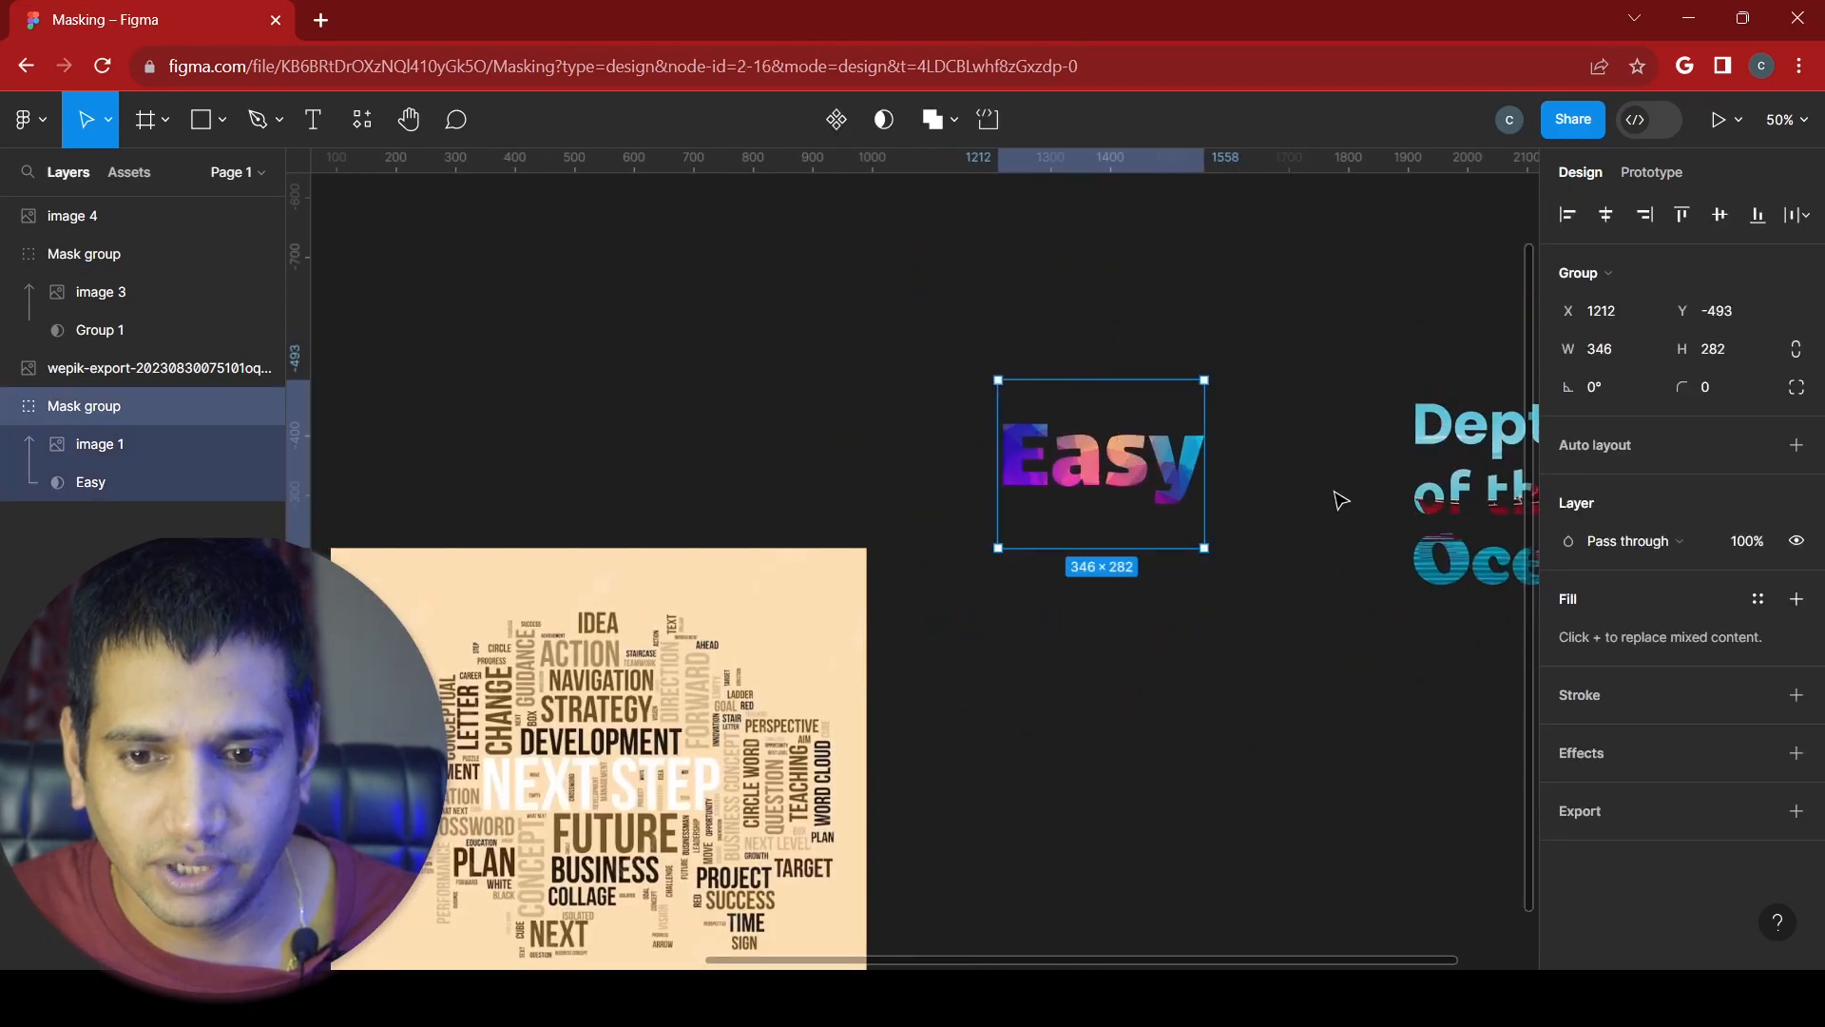
pyautogui.moveTo(1467, 480); pyautogui.dragTo(1051, 655)
pyautogui.keyDown('ctrl'); pyautogui.scroll(5, 1057, 646); pyautogui.keyUp('ctrl')
pyautogui.scroll(-10, 1083, 609)
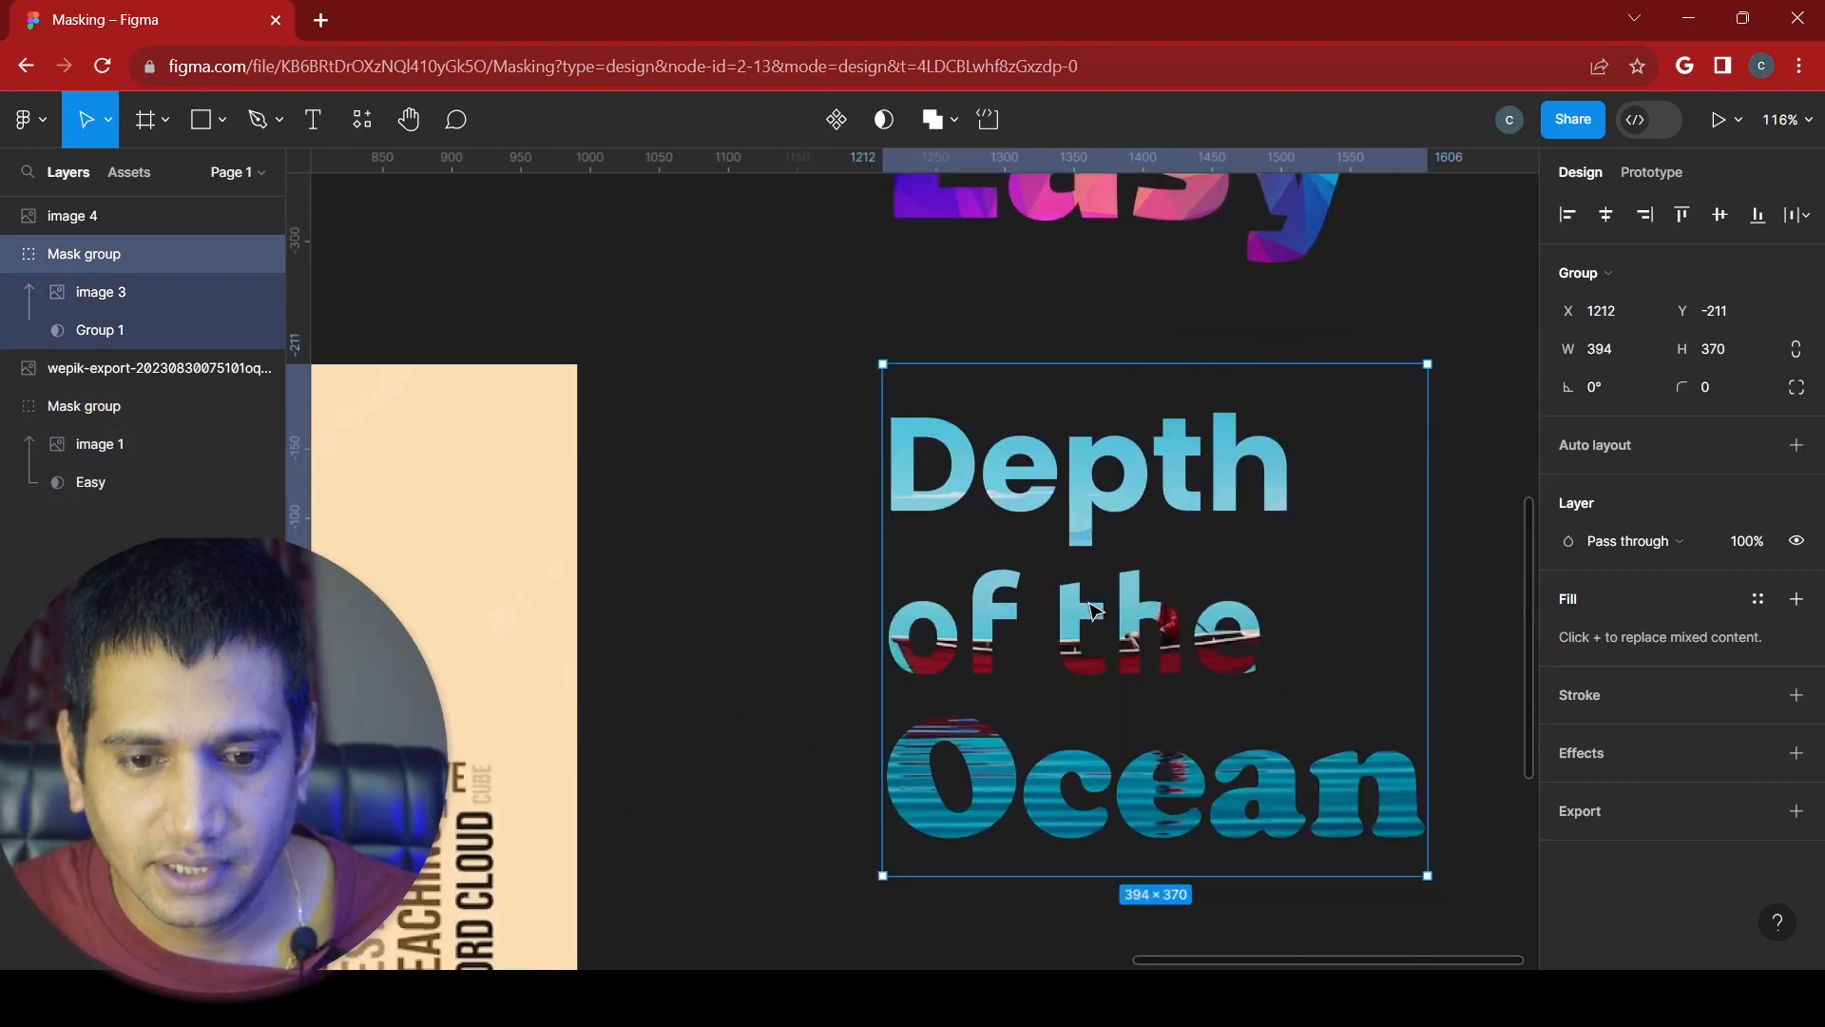
# - Examine the beige word cloud image (image 4) and how its words are spread
pyautogui.hscroll(-8, 815, 652)
pyautogui.hscroll(-4, 842, 606)
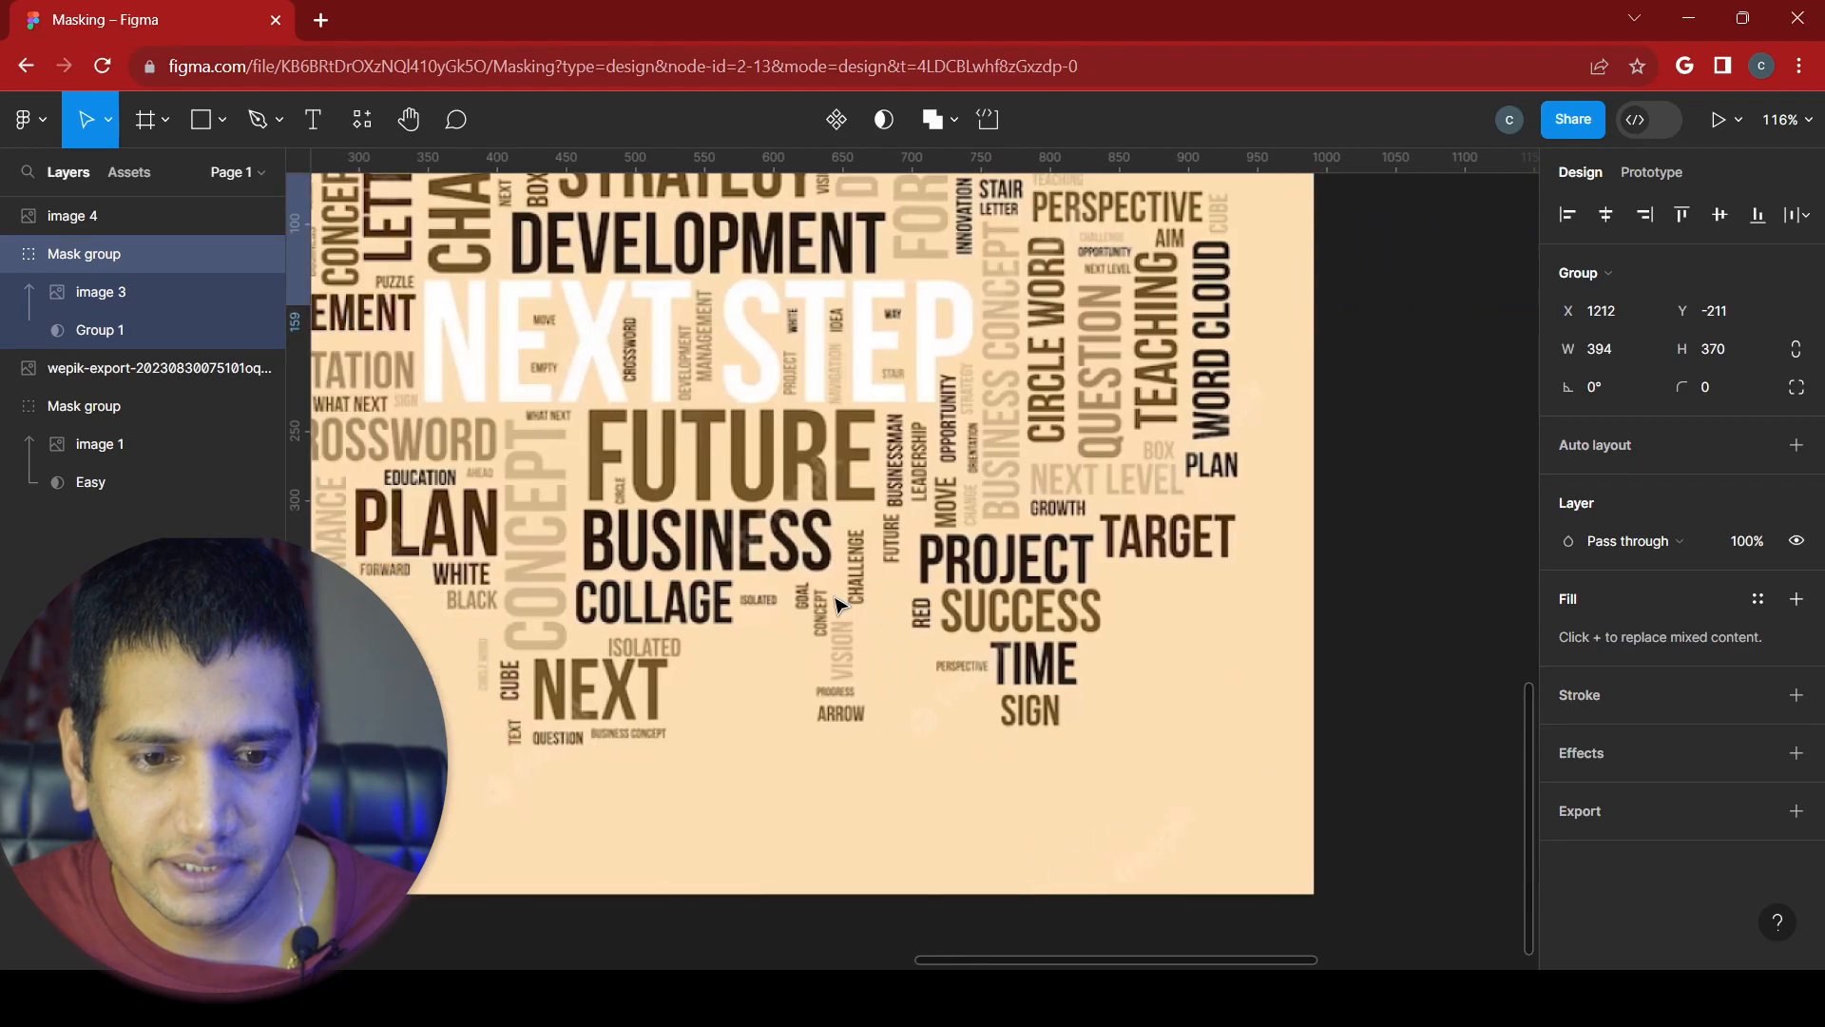
pyautogui.keyDown('ctrl'); pyautogui.scroll(3, 841, 606); pyautogui.keyUp('ctrl')
pyautogui.keyDown('ctrl'); pyautogui.scroll(-5, 841, 606); pyautogui.keyUp('ctrl')
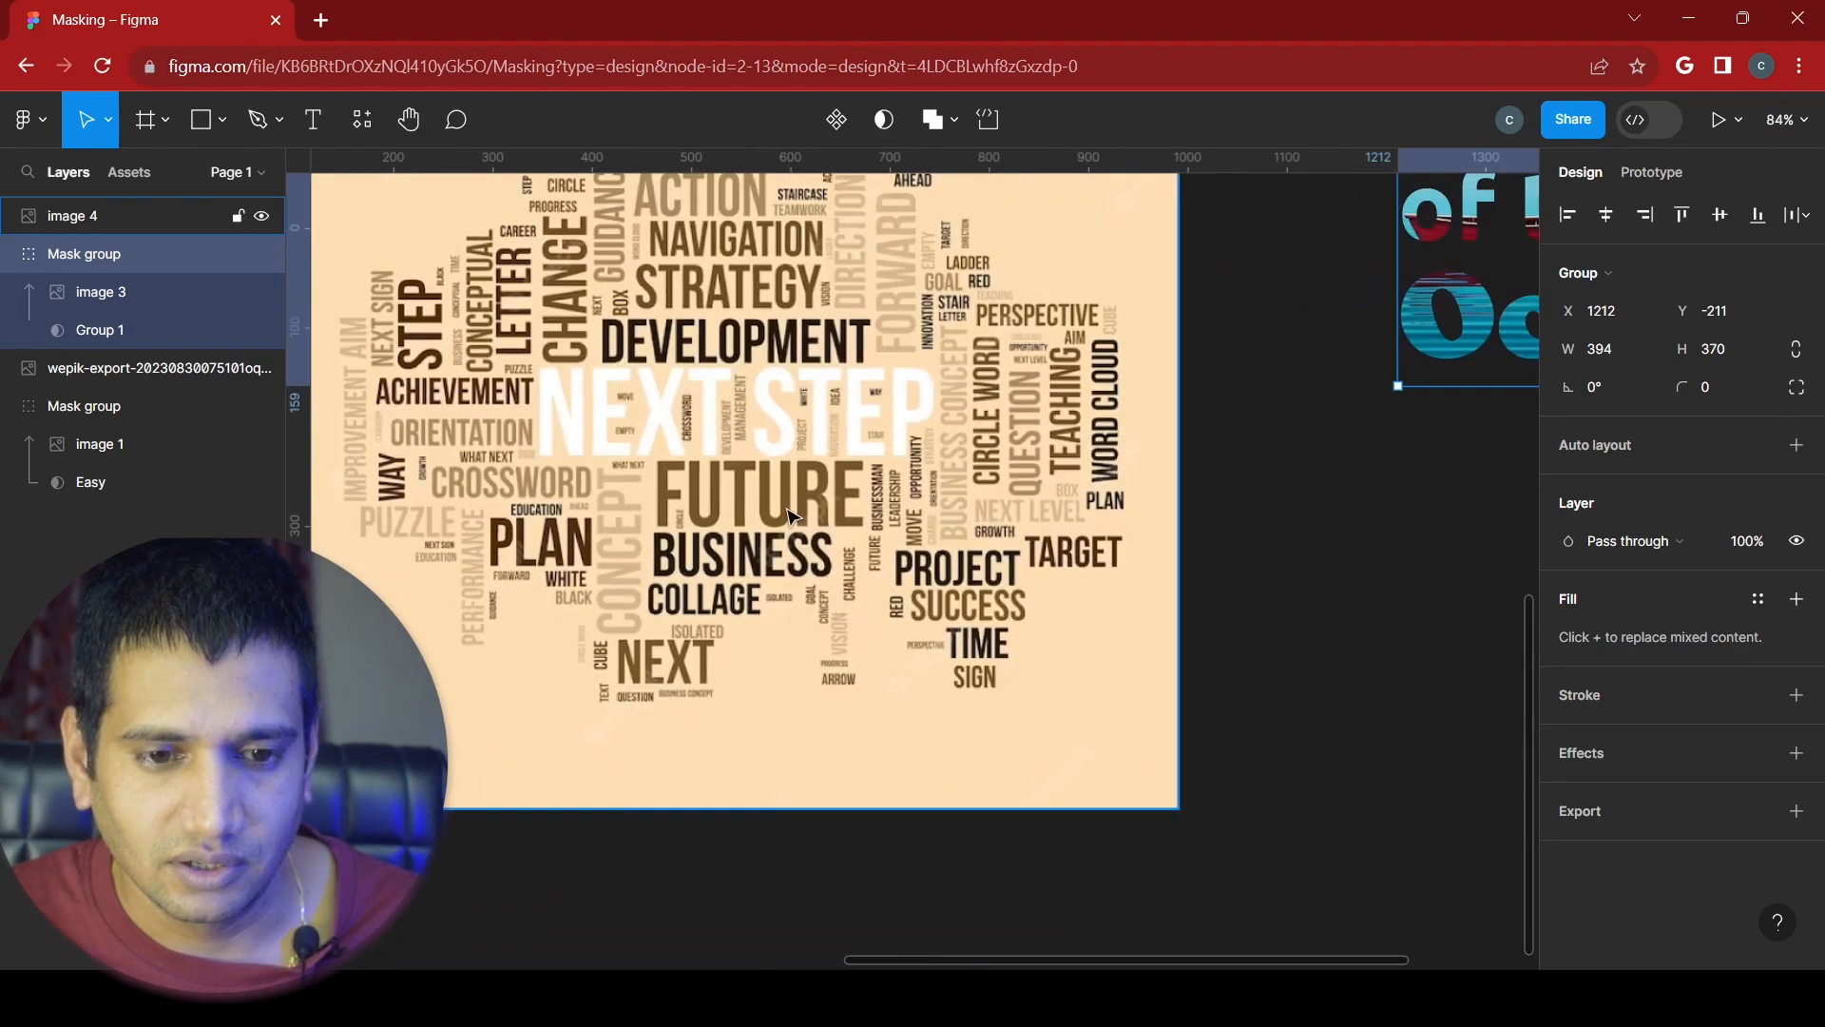
pyautogui.scroll(5, 894, 596)
pyautogui.hscroll(-3, 869, 608)
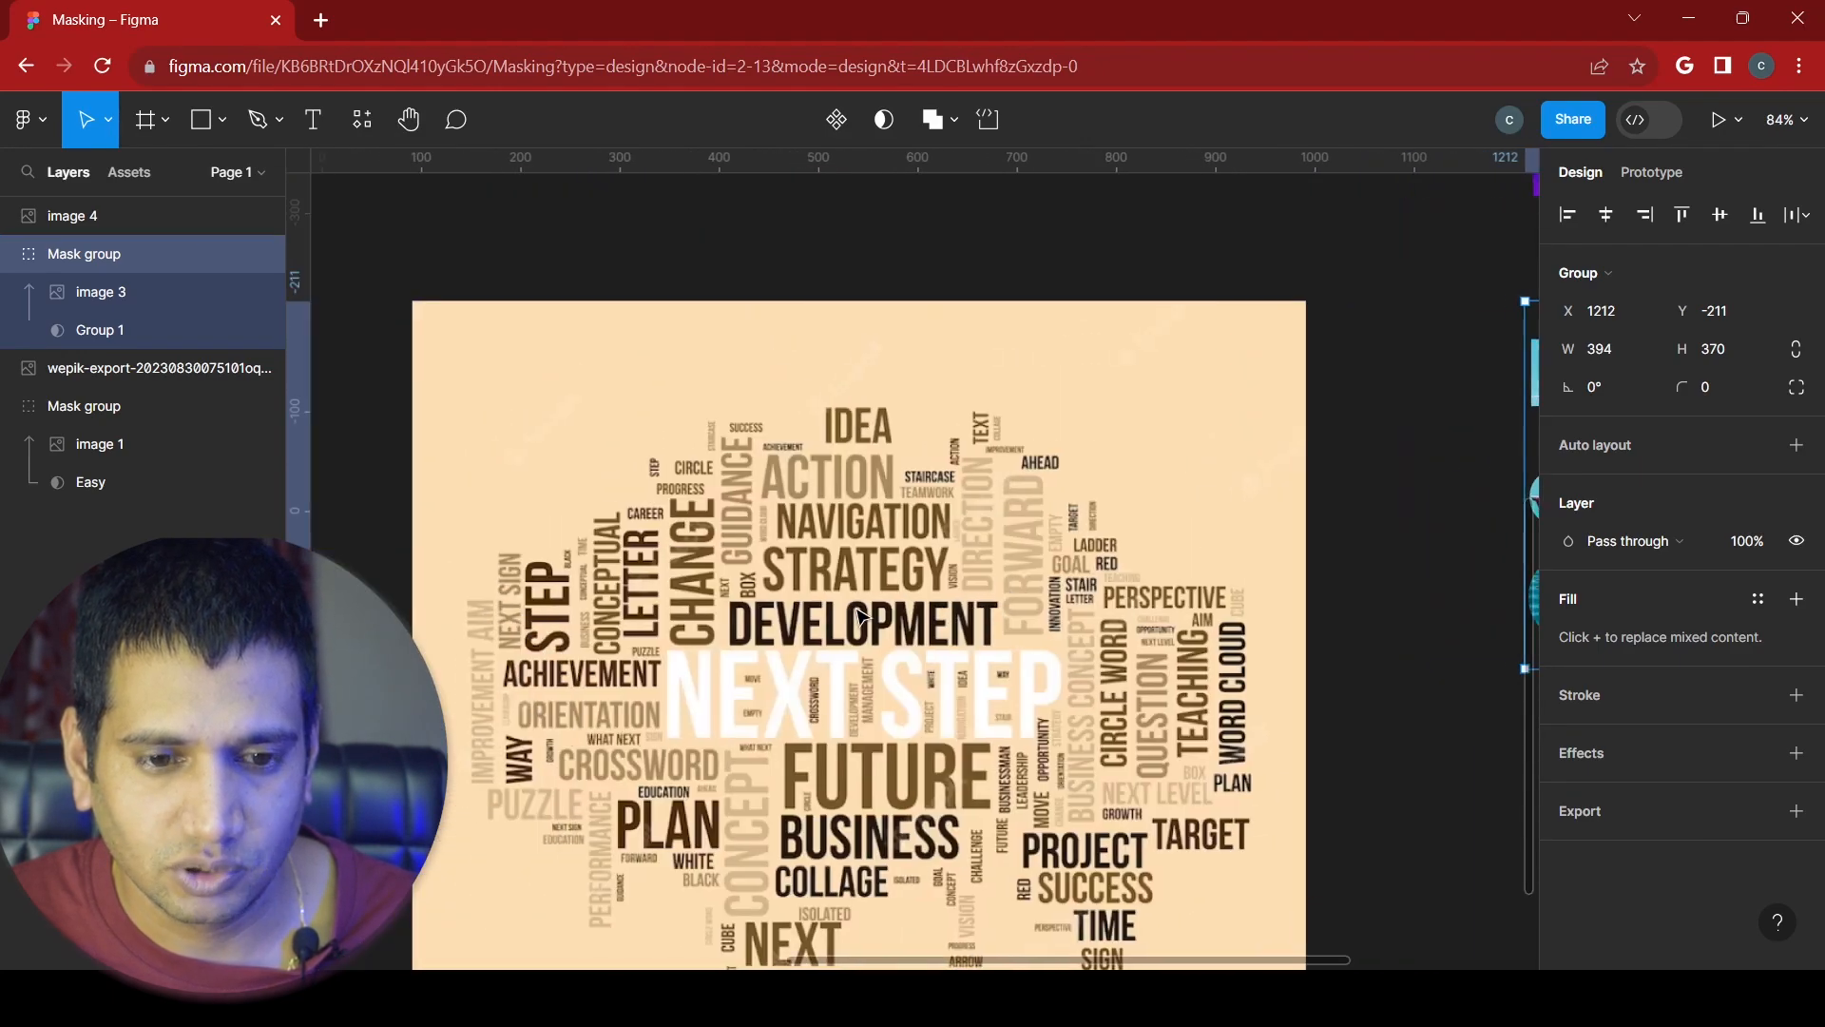
pyautogui.scroll(-1, 841, 613)
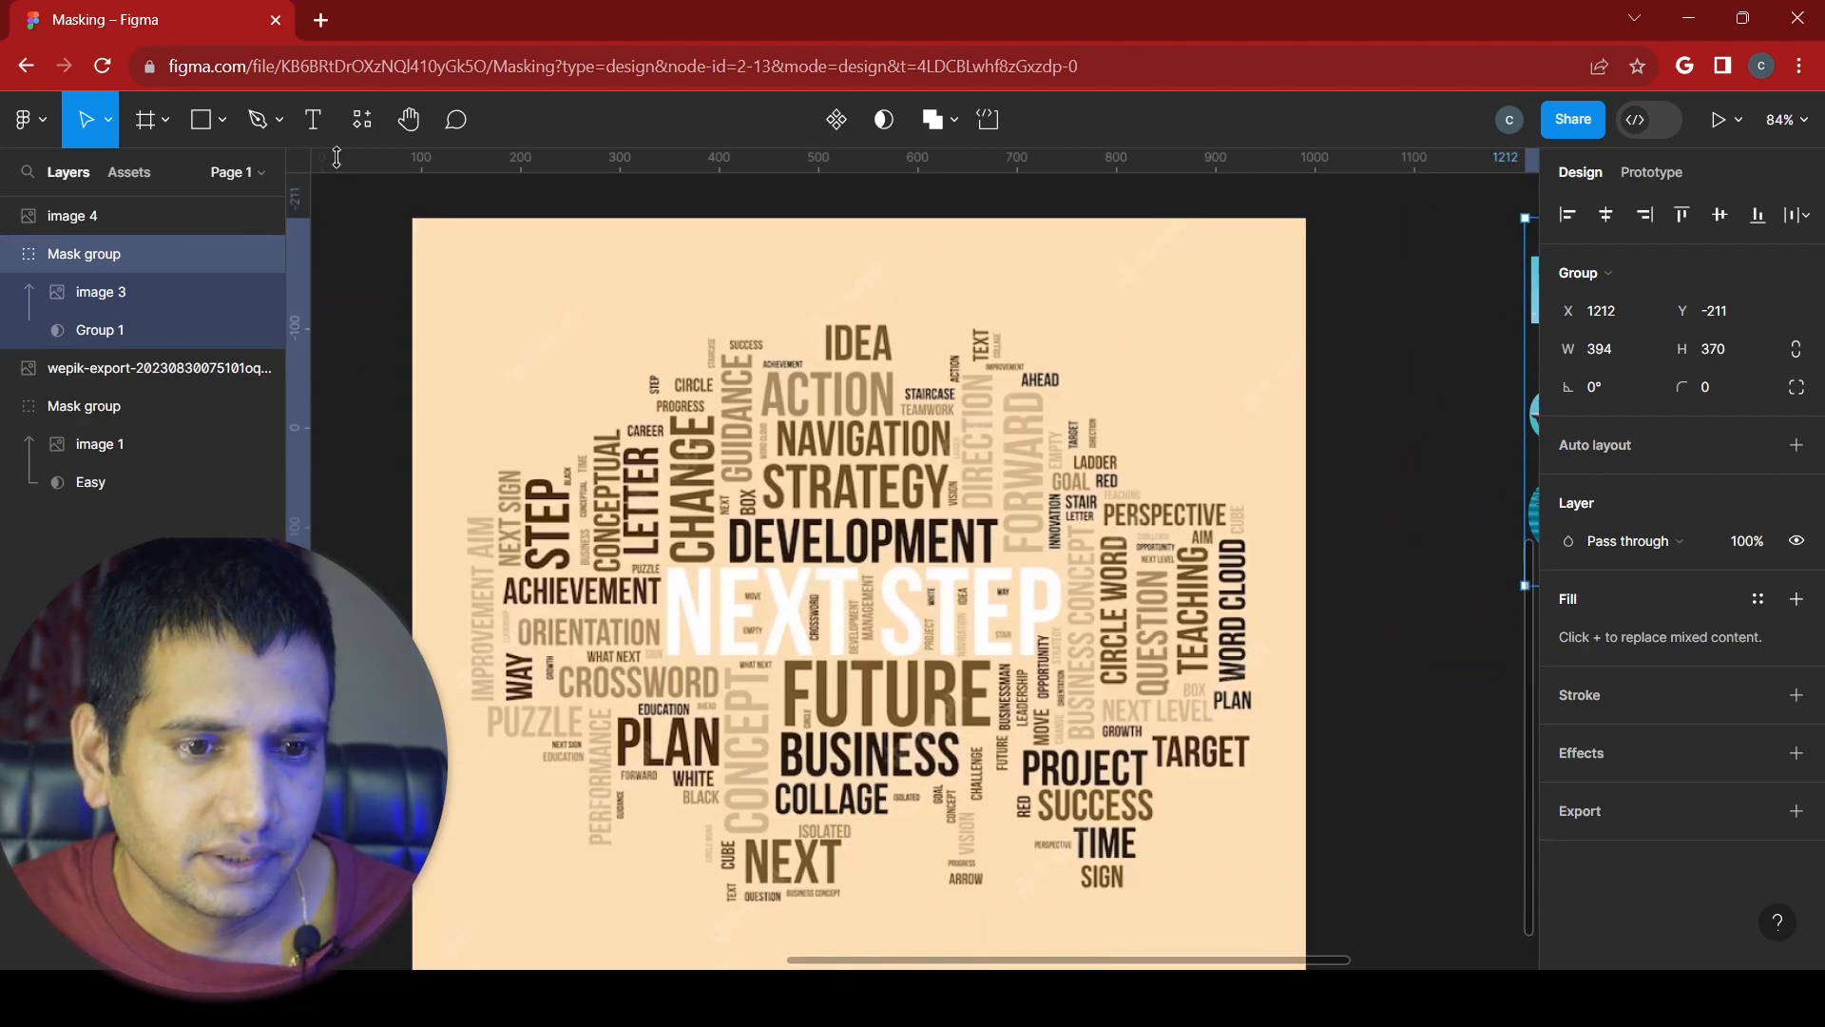
# - Search the Iconify plugin for "bulb", import the yellow noto-v1:light-bulb icon beside the word cloud and close the plugin
pyautogui.click(359, 126)
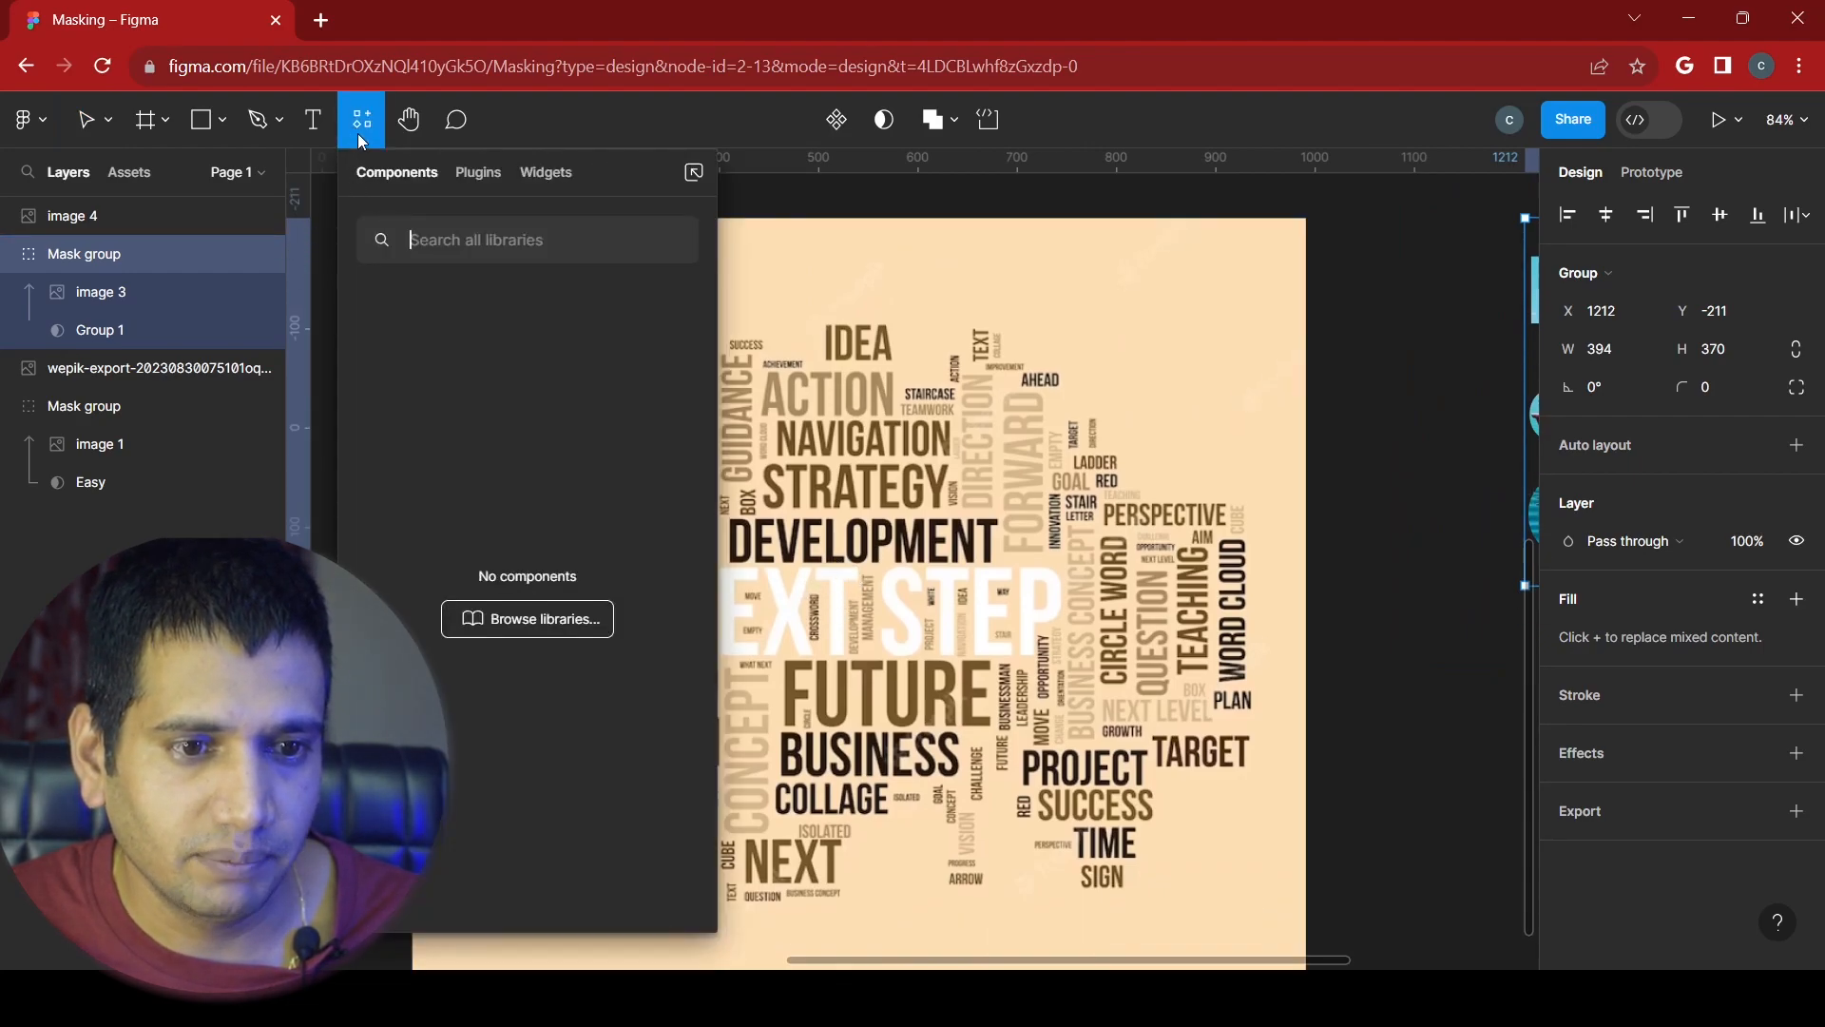
pyautogui.click(473, 177)
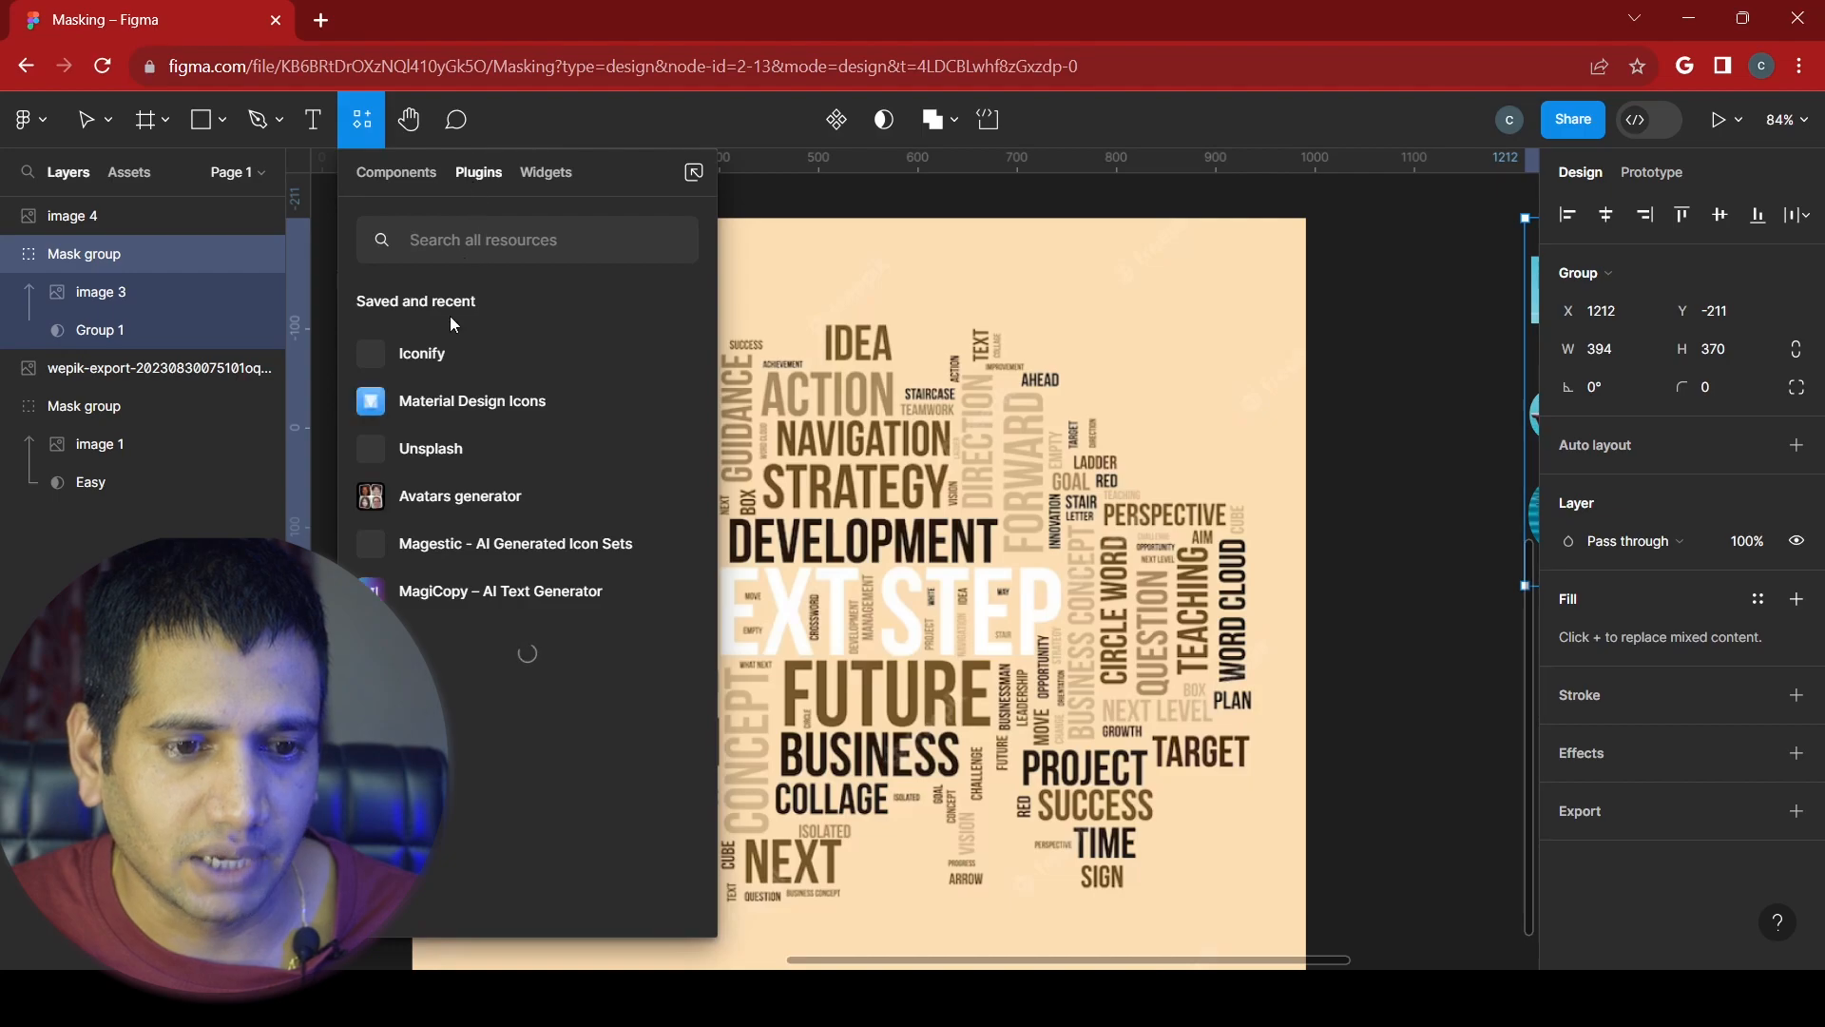
pyautogui.press('Escape')
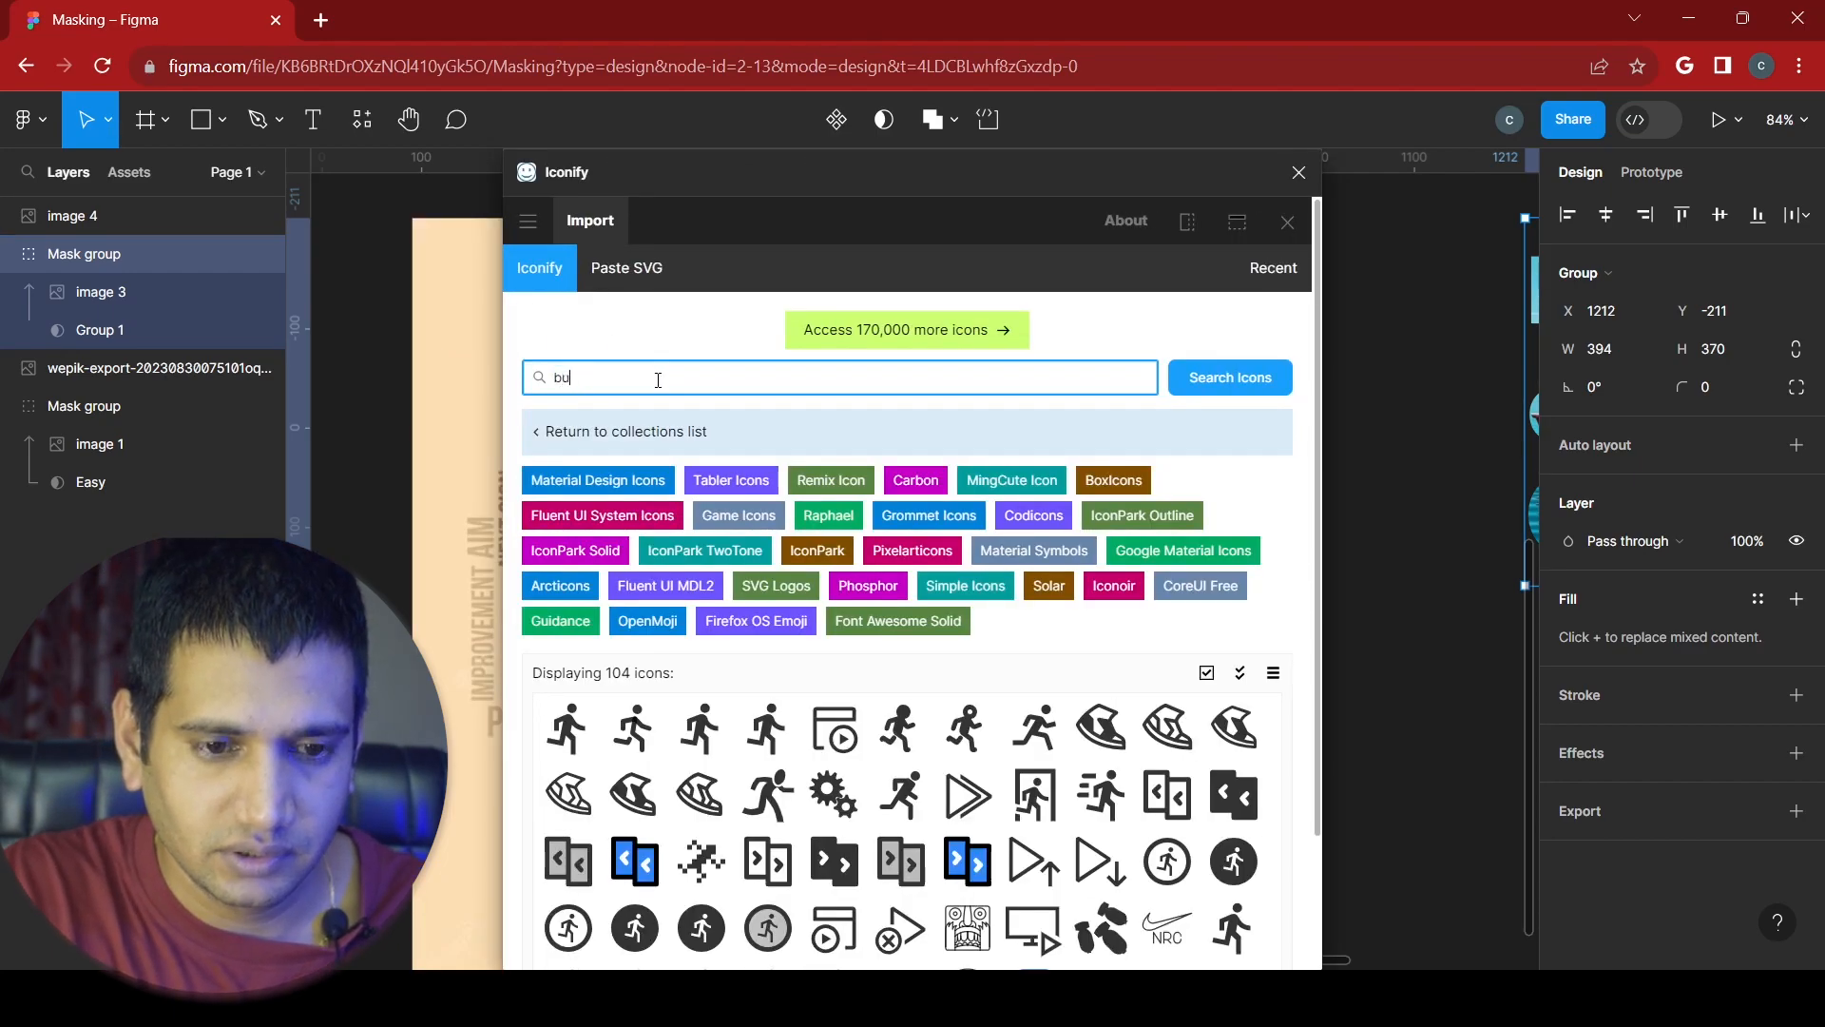
pyautogui.press('Return')
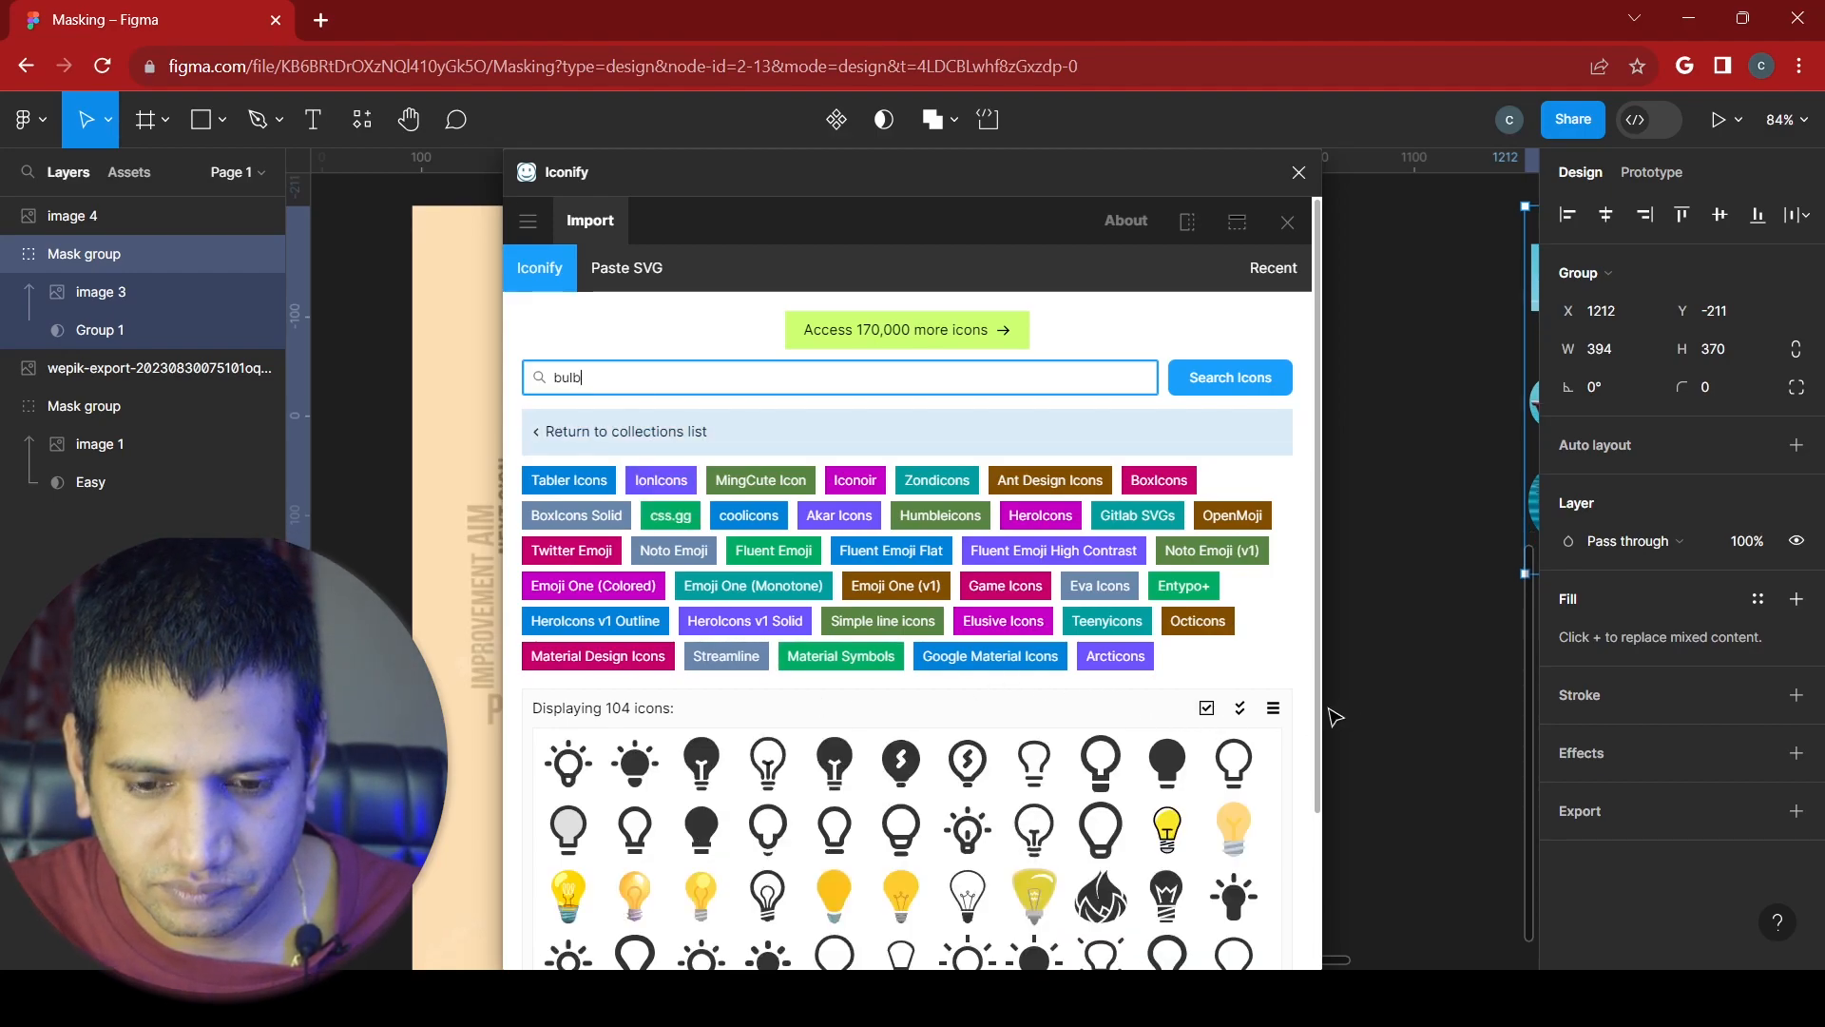
pyautogui.scroll(-3, 1278, 750)
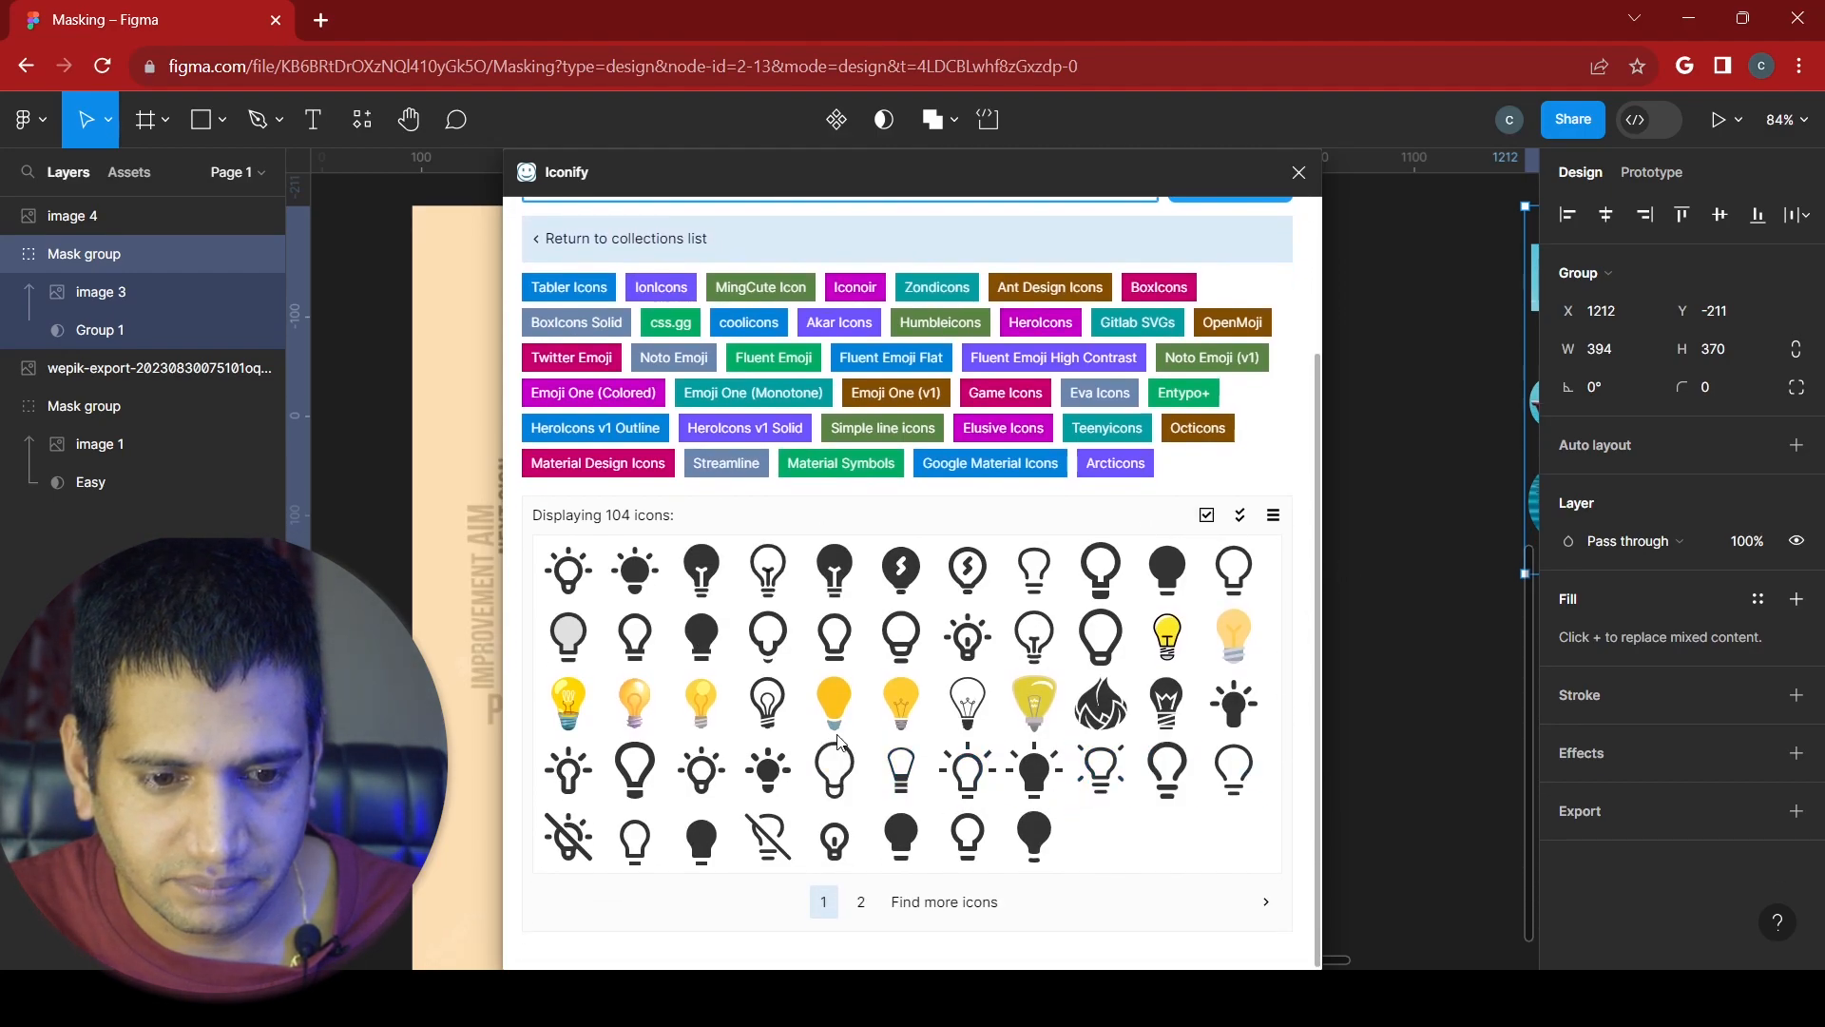
pyautogui.moveTo(832, 711); pyautogui.dragTo(1388, 509)
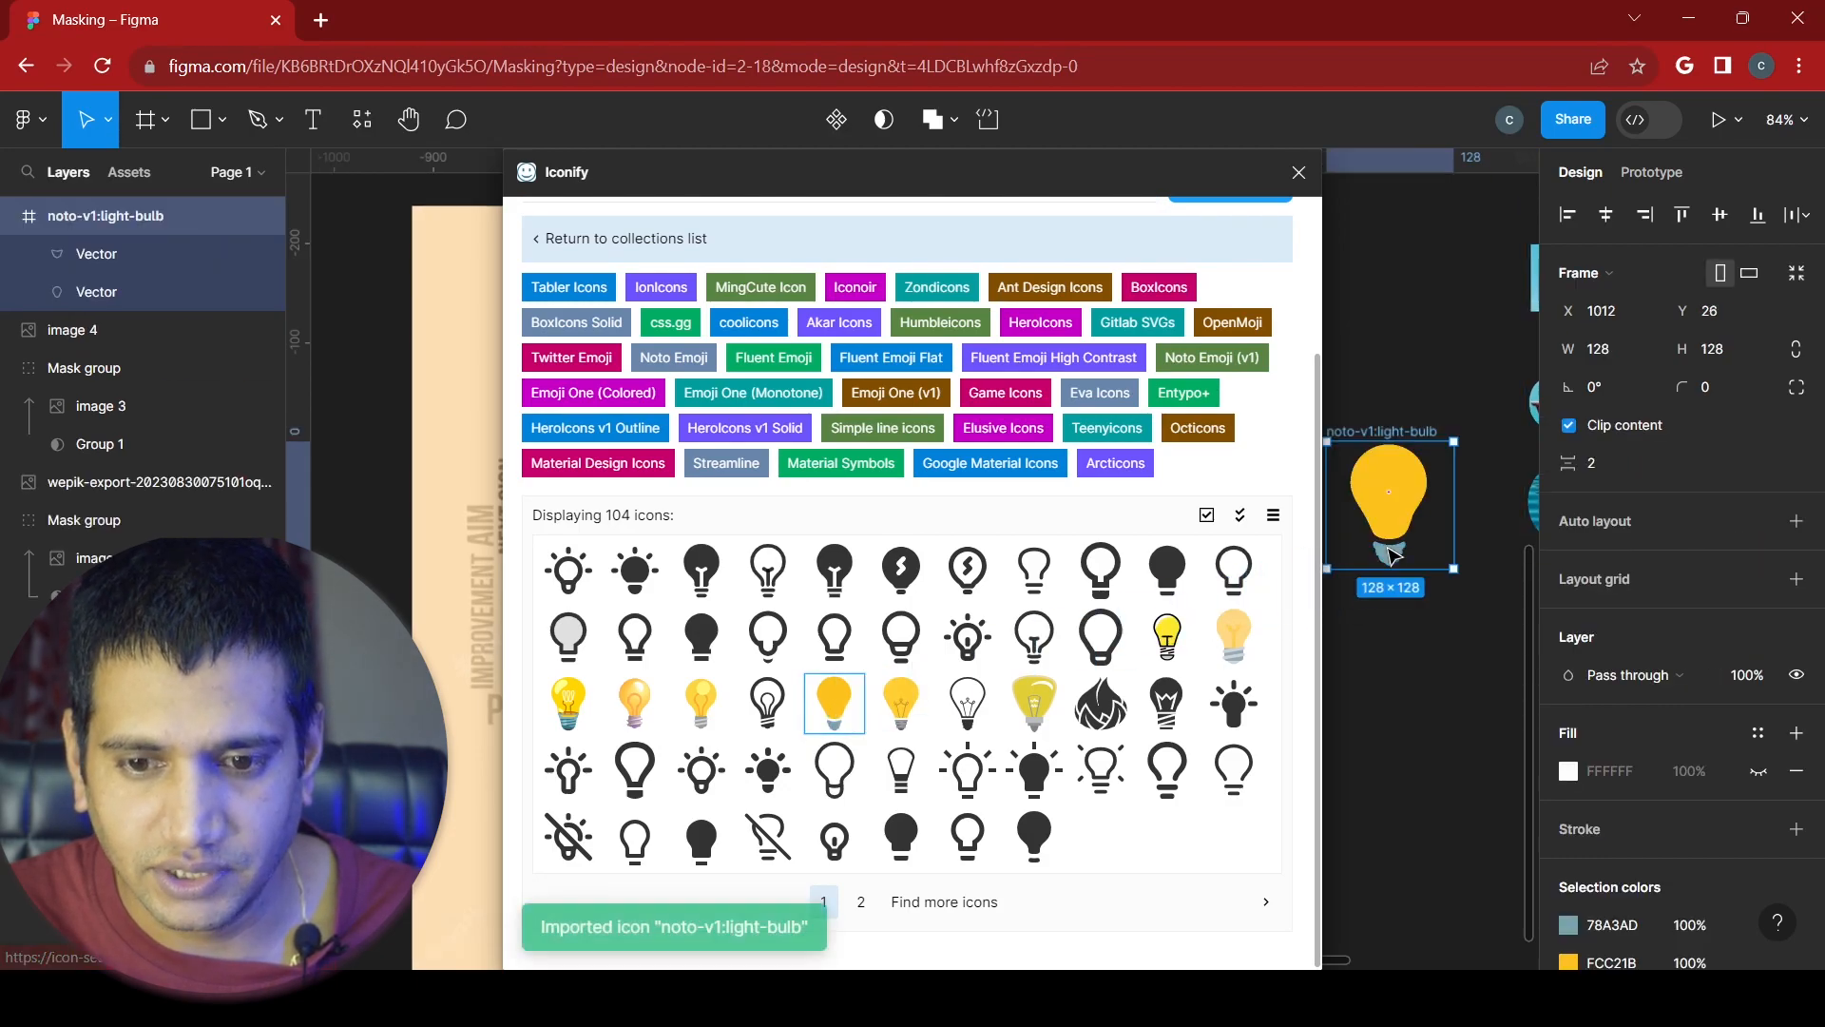
pyautogui.click(1299, 172)
# - Enlarge the light-bulb icon to 699 × 699 and place it over the word cloud's middle at X 191, Y -124
pyautogui.moveTo(1327, 441); pyautogui.dragTo(1098, 224)
pyautogui.moveTo(1259, 399); pyautogui.dragTo(732, 491)
pyautogui.scroll(-1, 856, 532)
pyautogui.moveTo(1009, 620); pyautogui.dragTo(1157, 922)
pyautogui.moveTo(1034, 704); pyautogui.dragTo(904, 697)
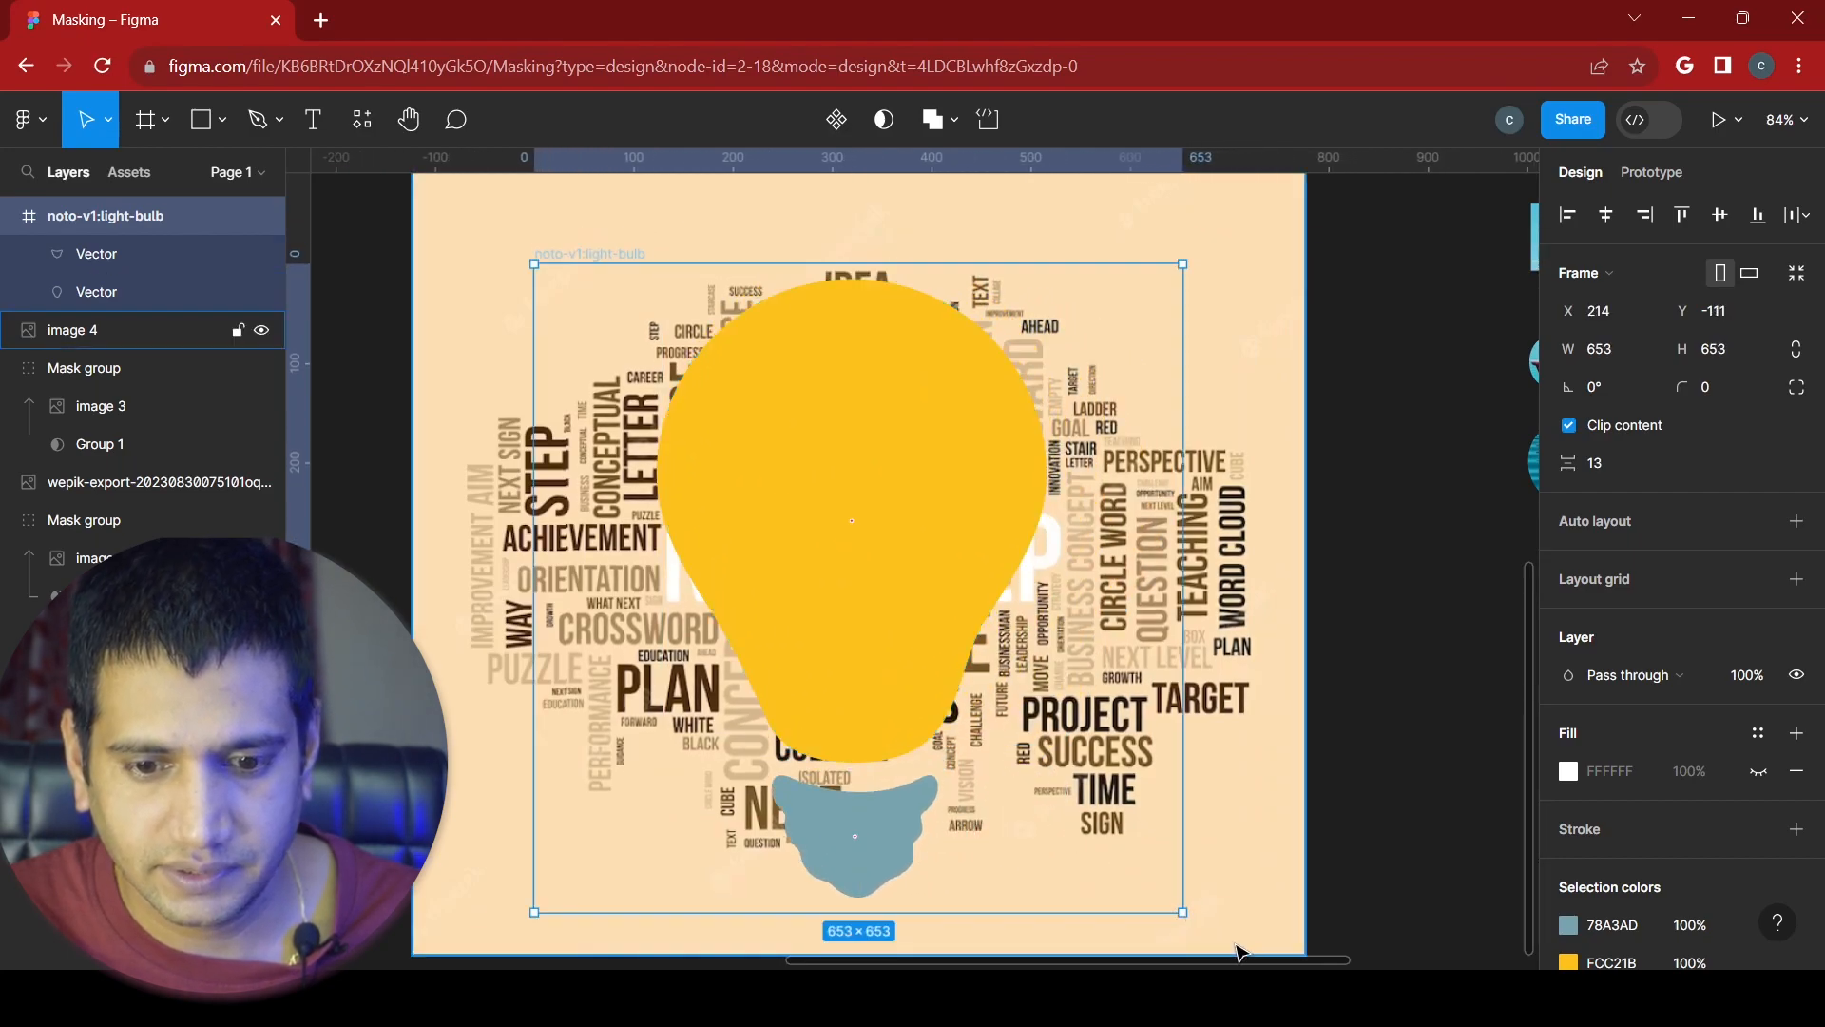
pyautogui.moveTo(1183, 913); pyautogui.dragTo(1200, 934)
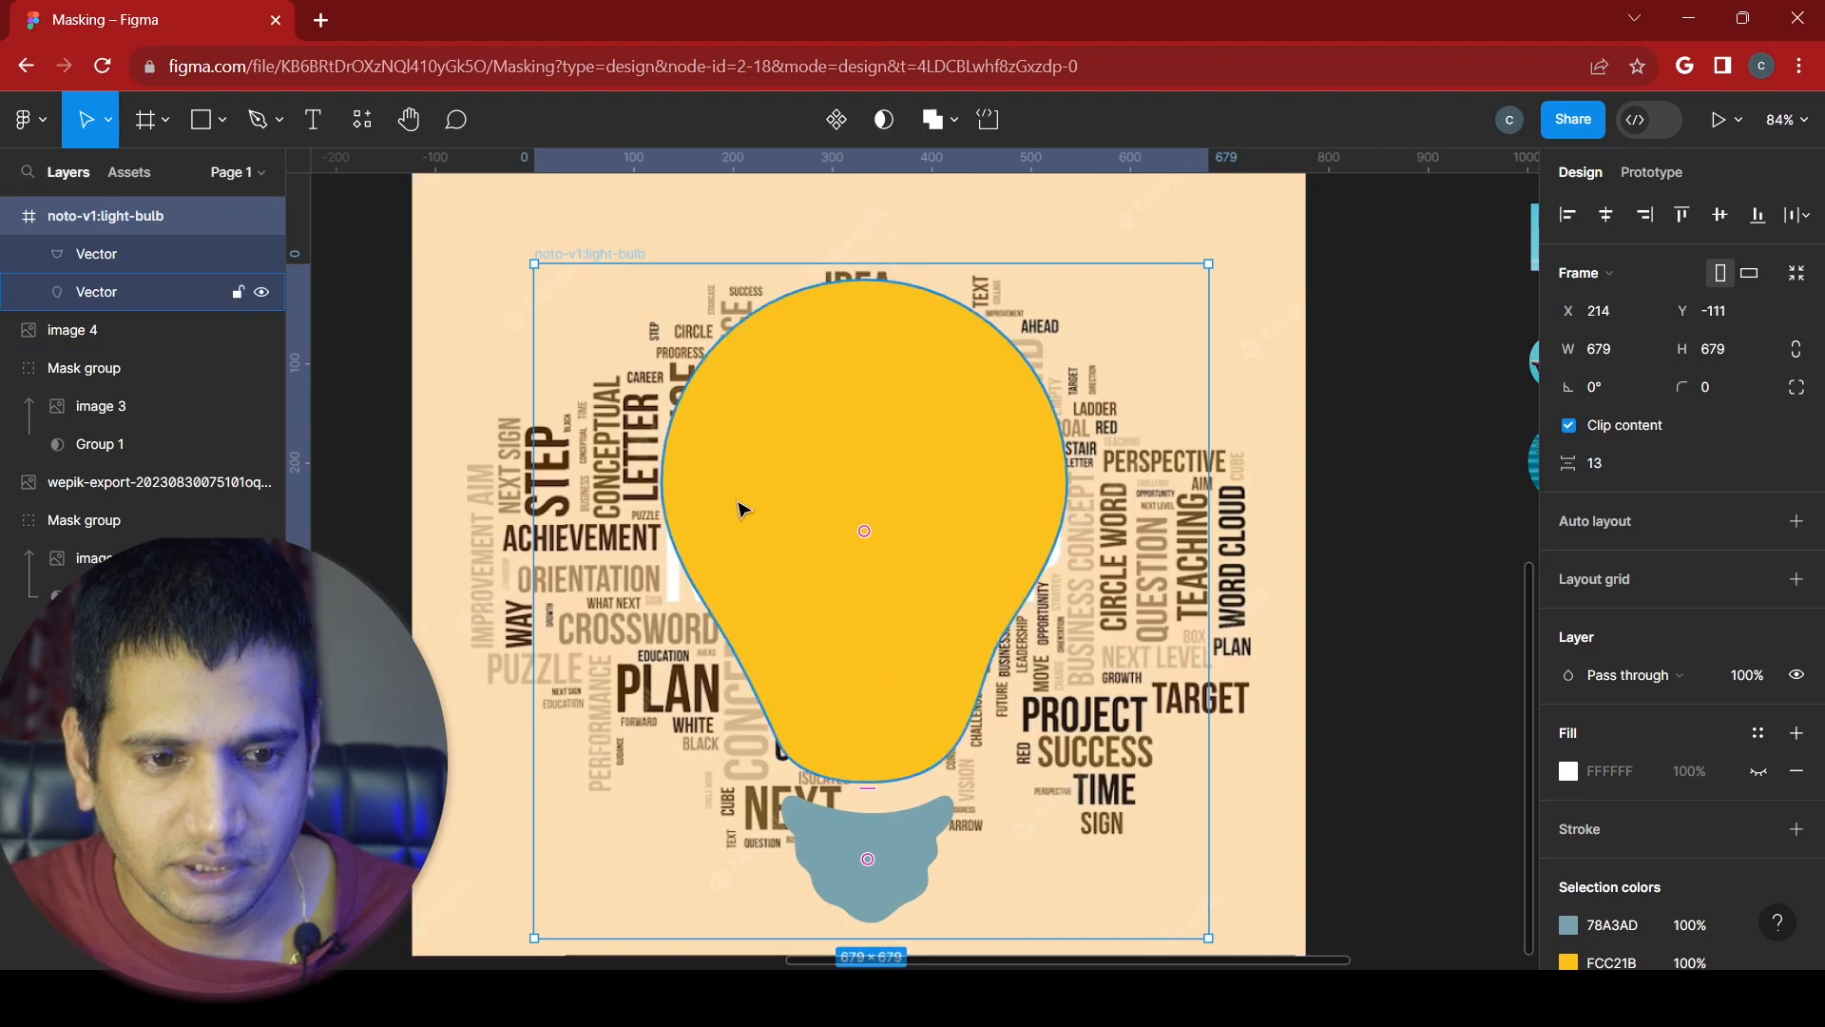
pyautogui.moveTo(534, 266); pyautogui.dragTo(514, 245)
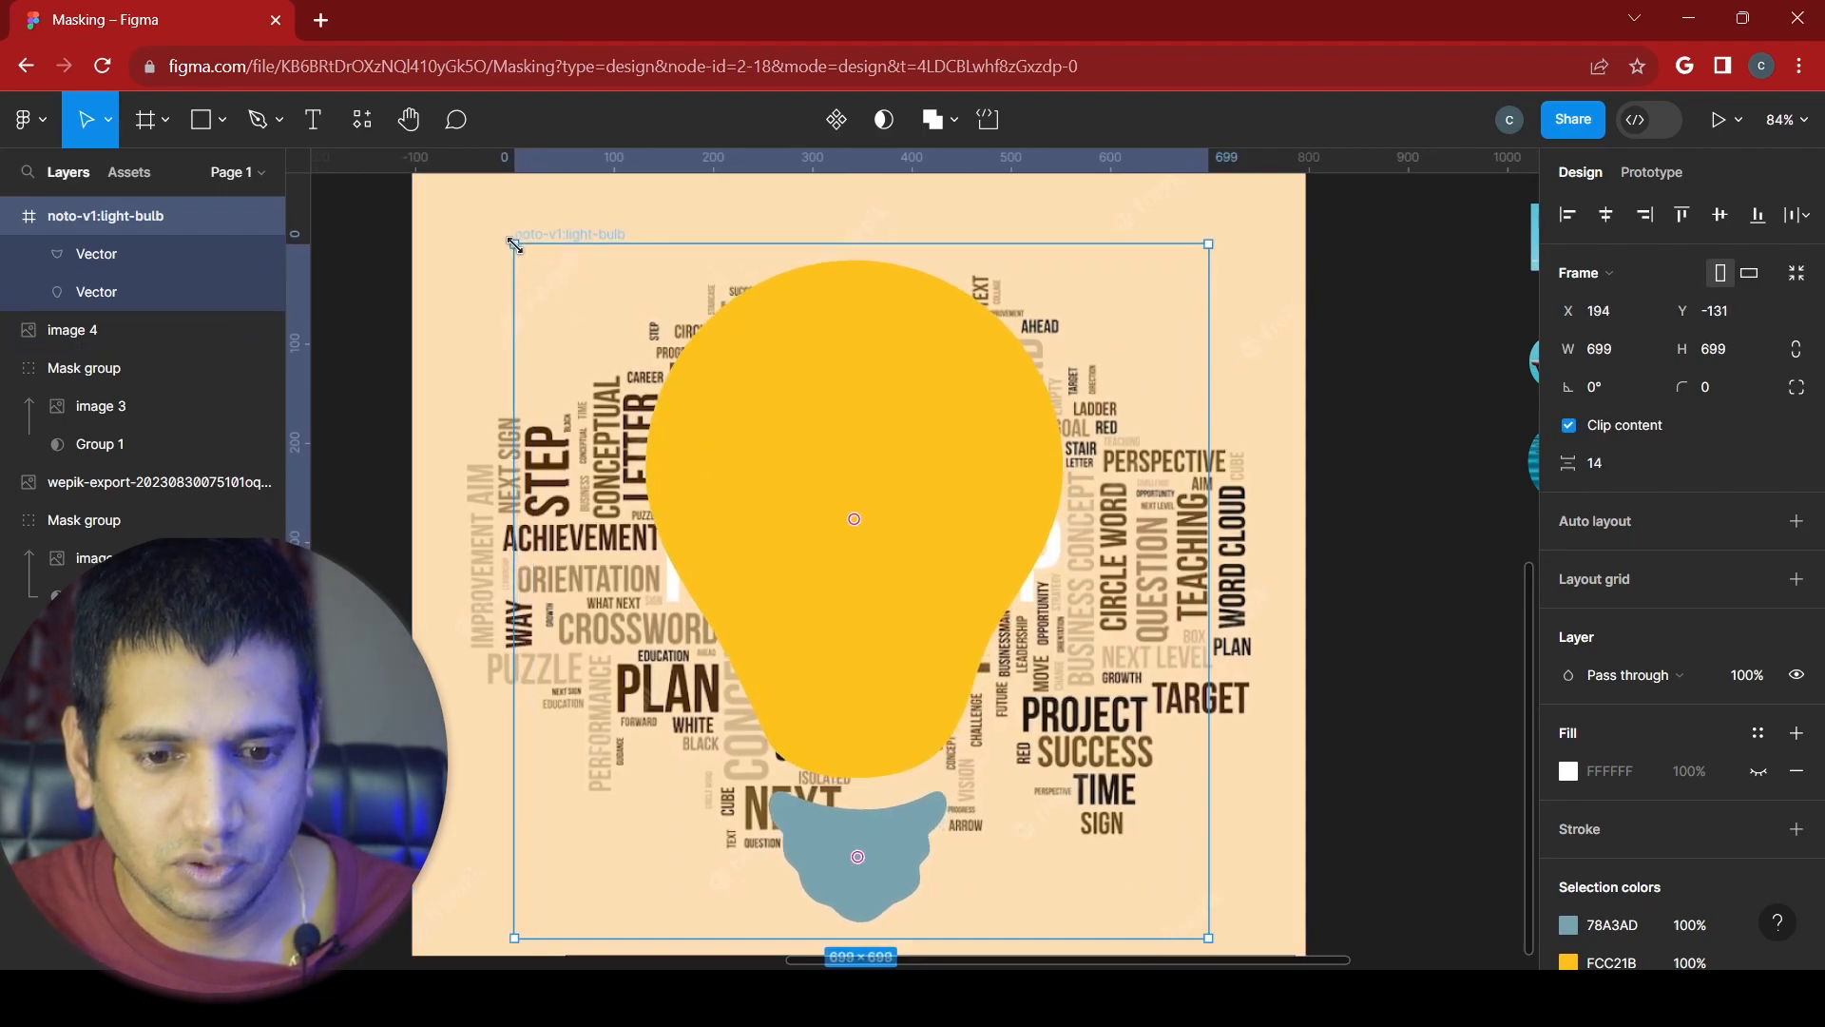
pyautogui.moveTo(814, 426); pyautogui.dragTo(821, 438)
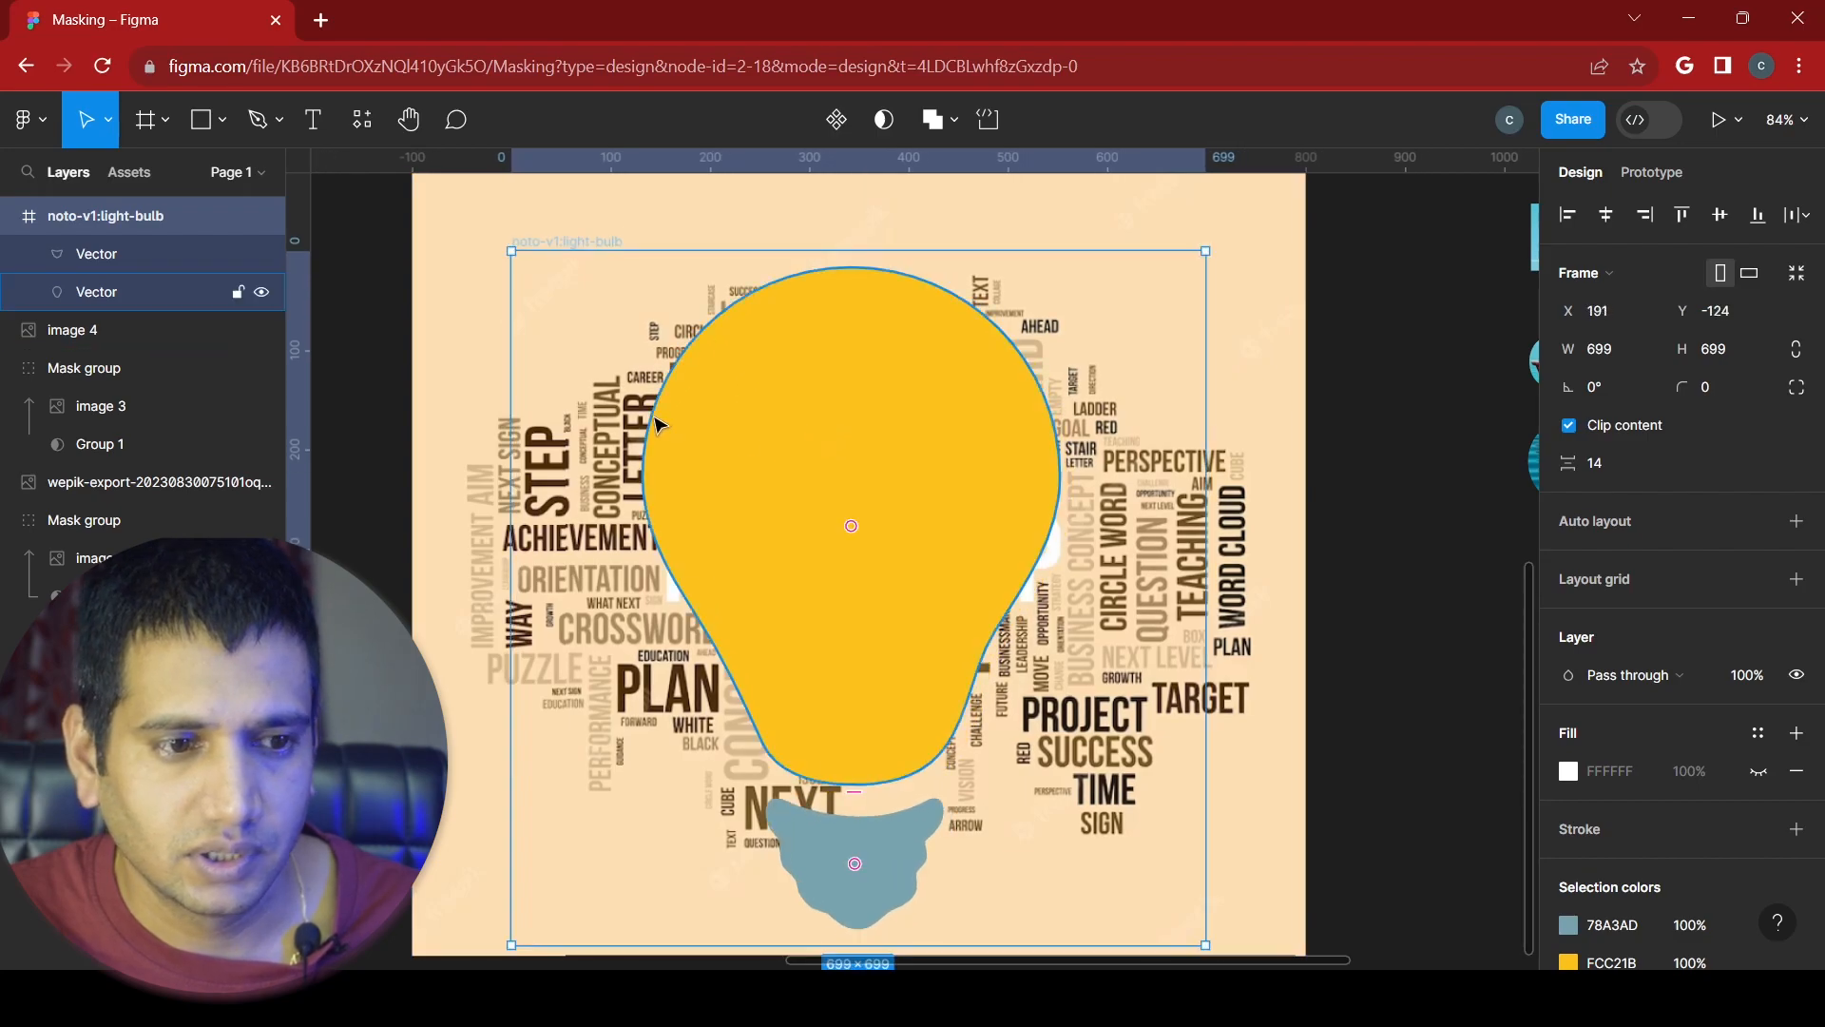
# - Send the noto-v1:light-bulb frame to the back, behind the word cloud image (image 4)
pyautogui.click(11, 221)
pyautogui.click(84, 255)
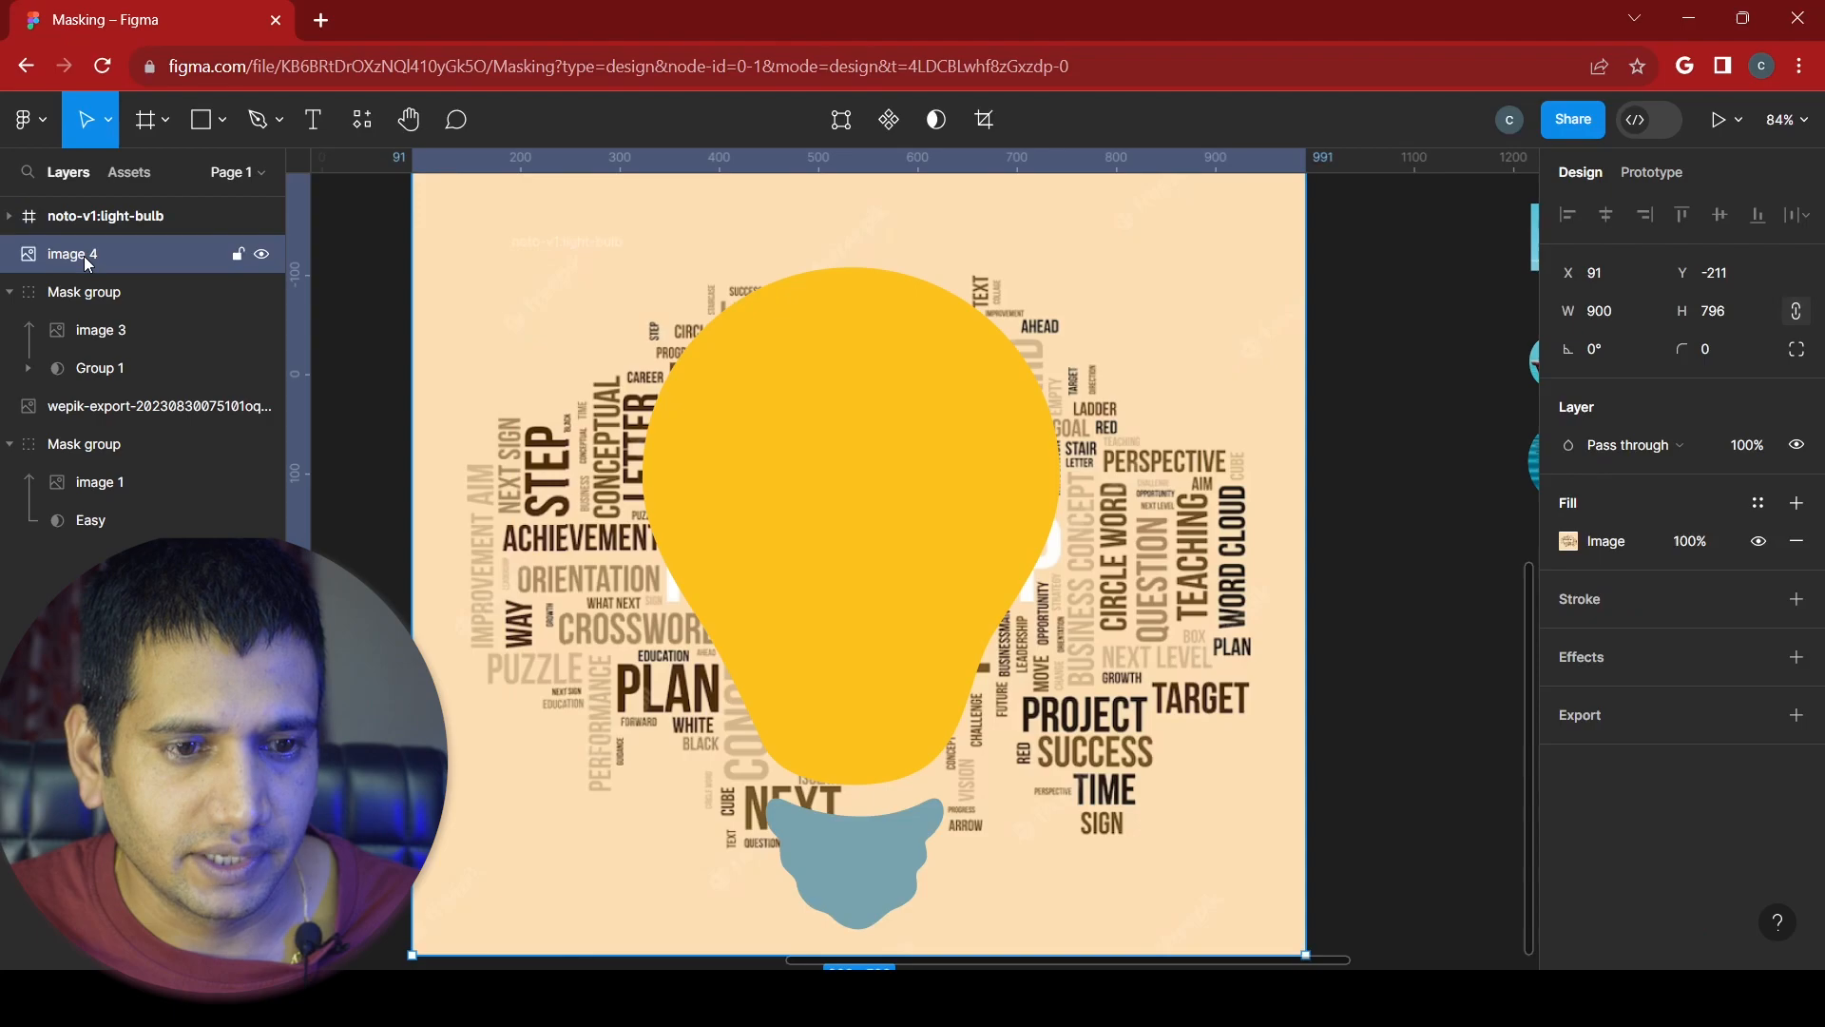
pyautogui.click(106, 218)
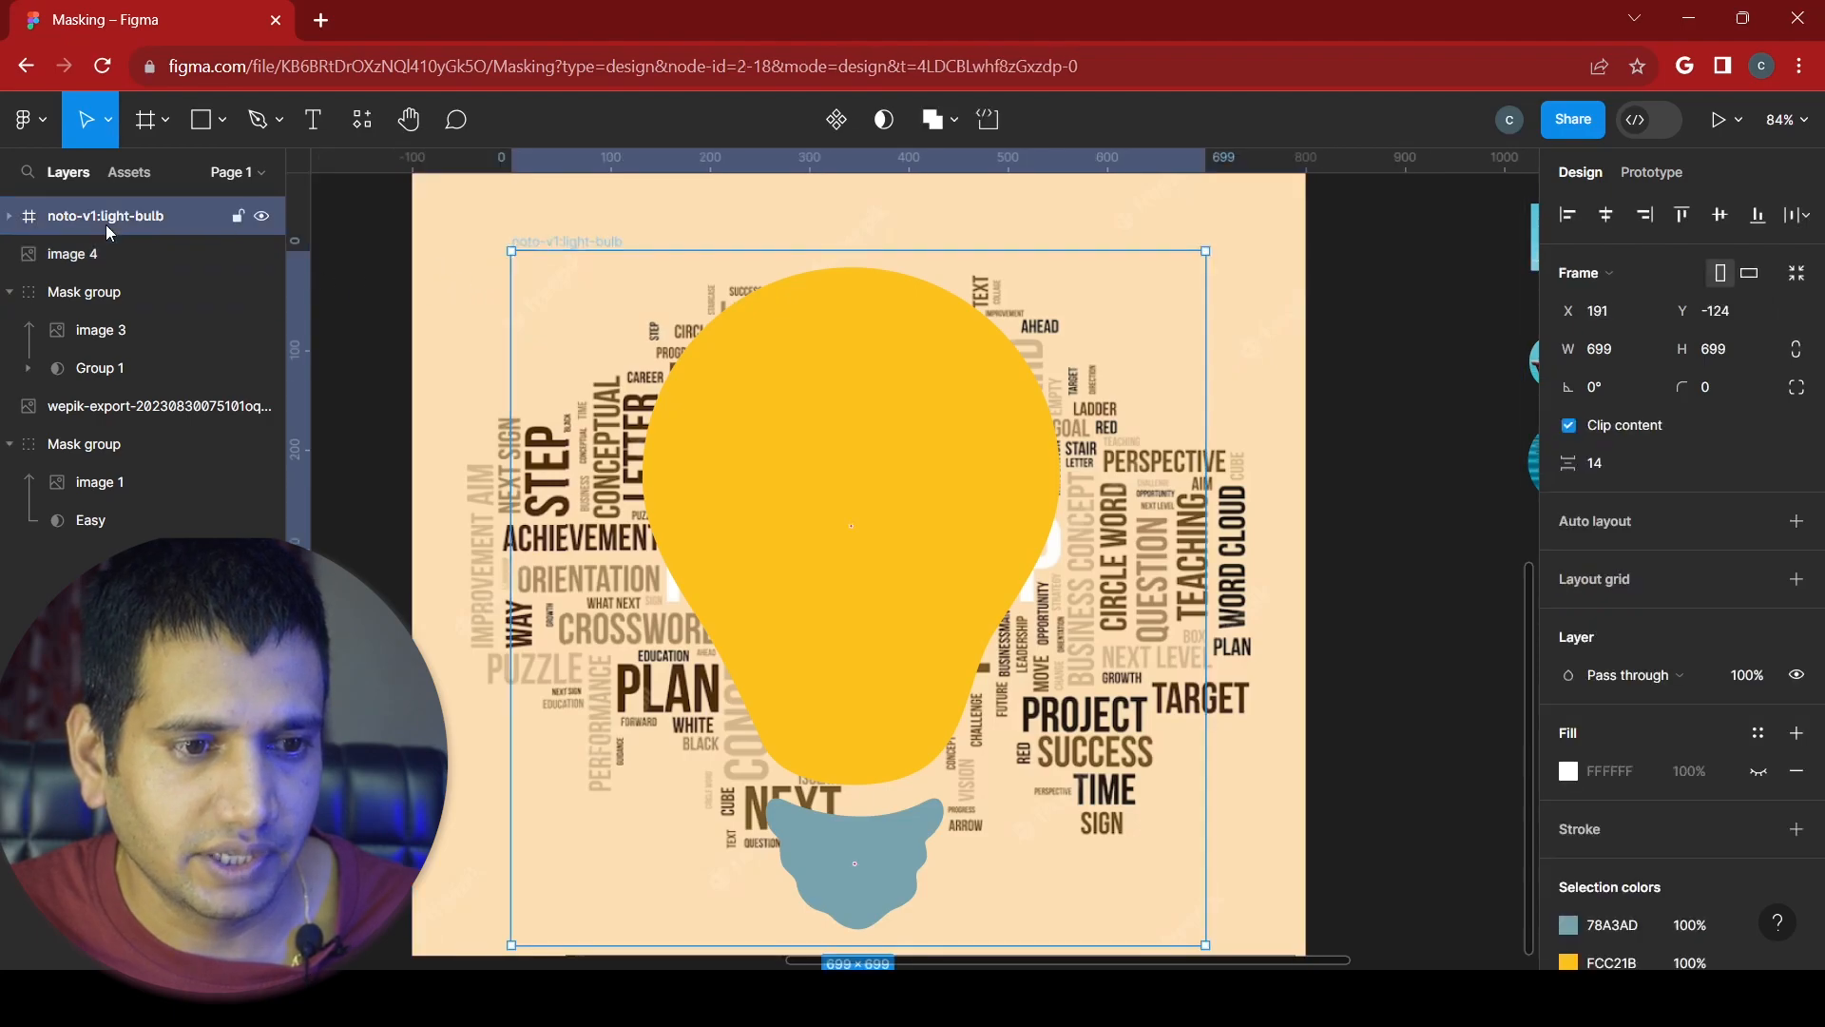
pyautogui.rightClick(835, 409)
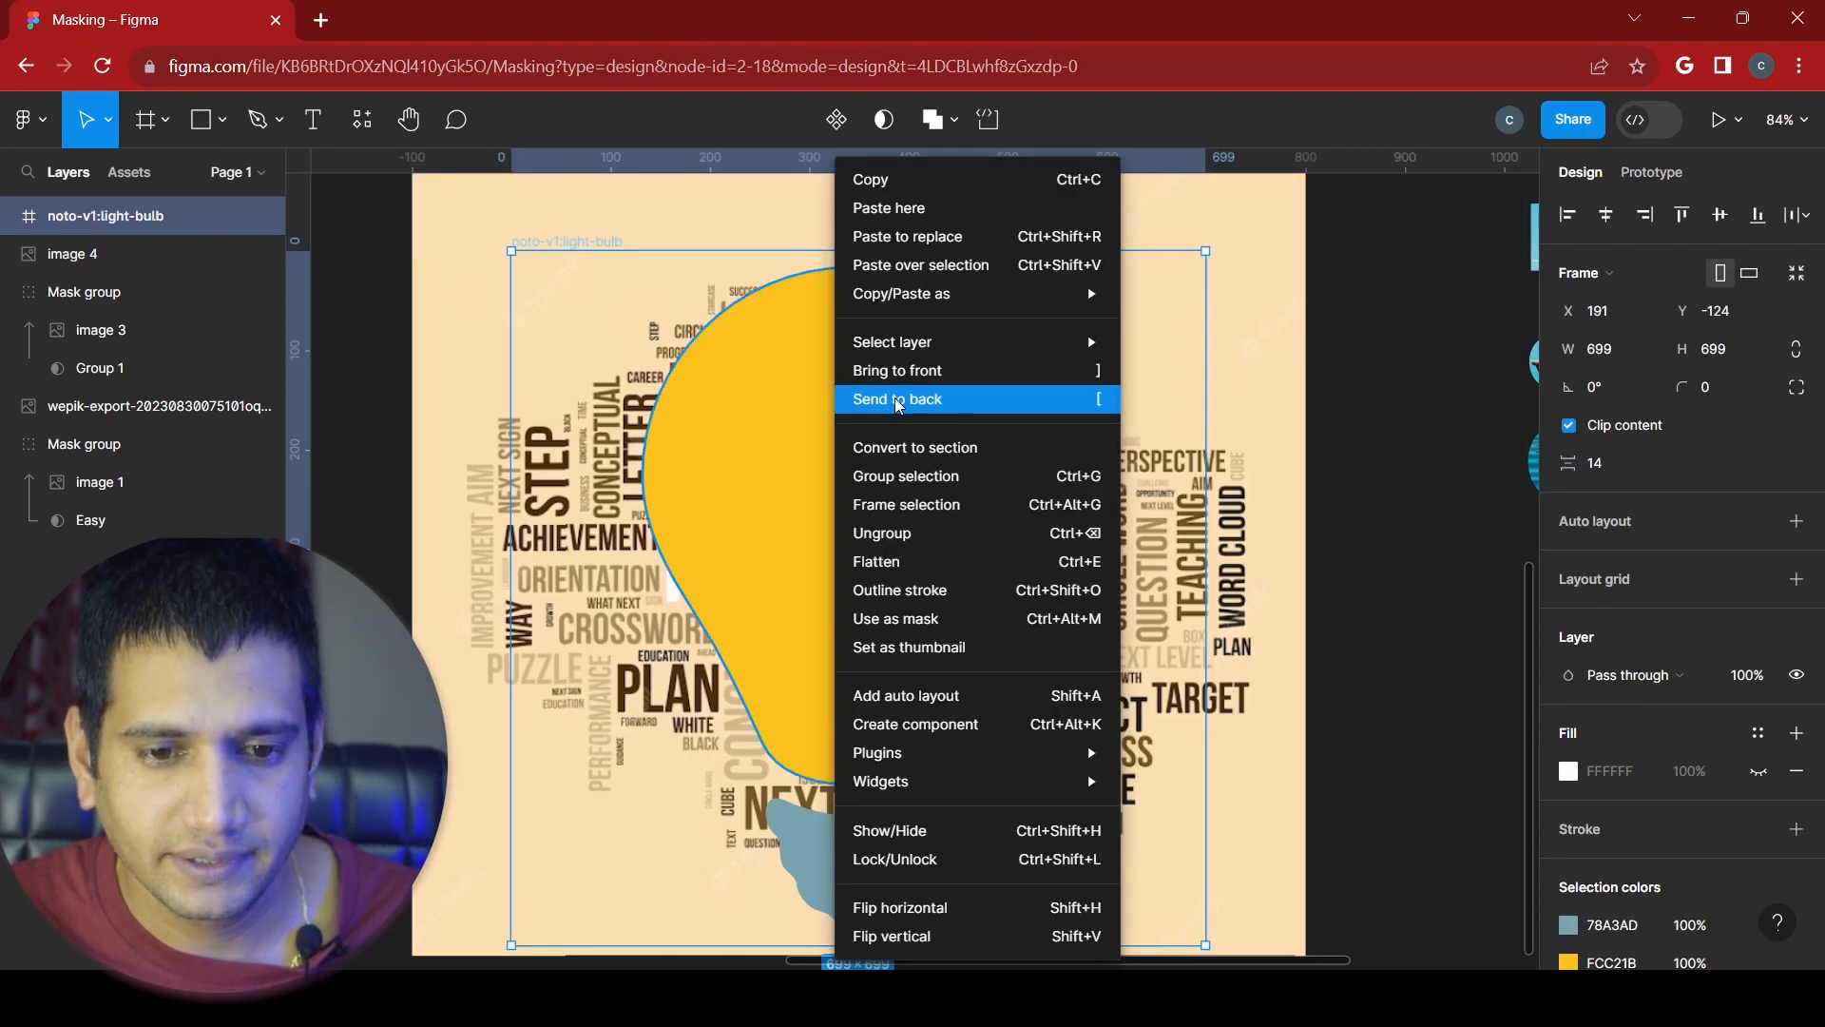
pyautogui.click(898, 400)
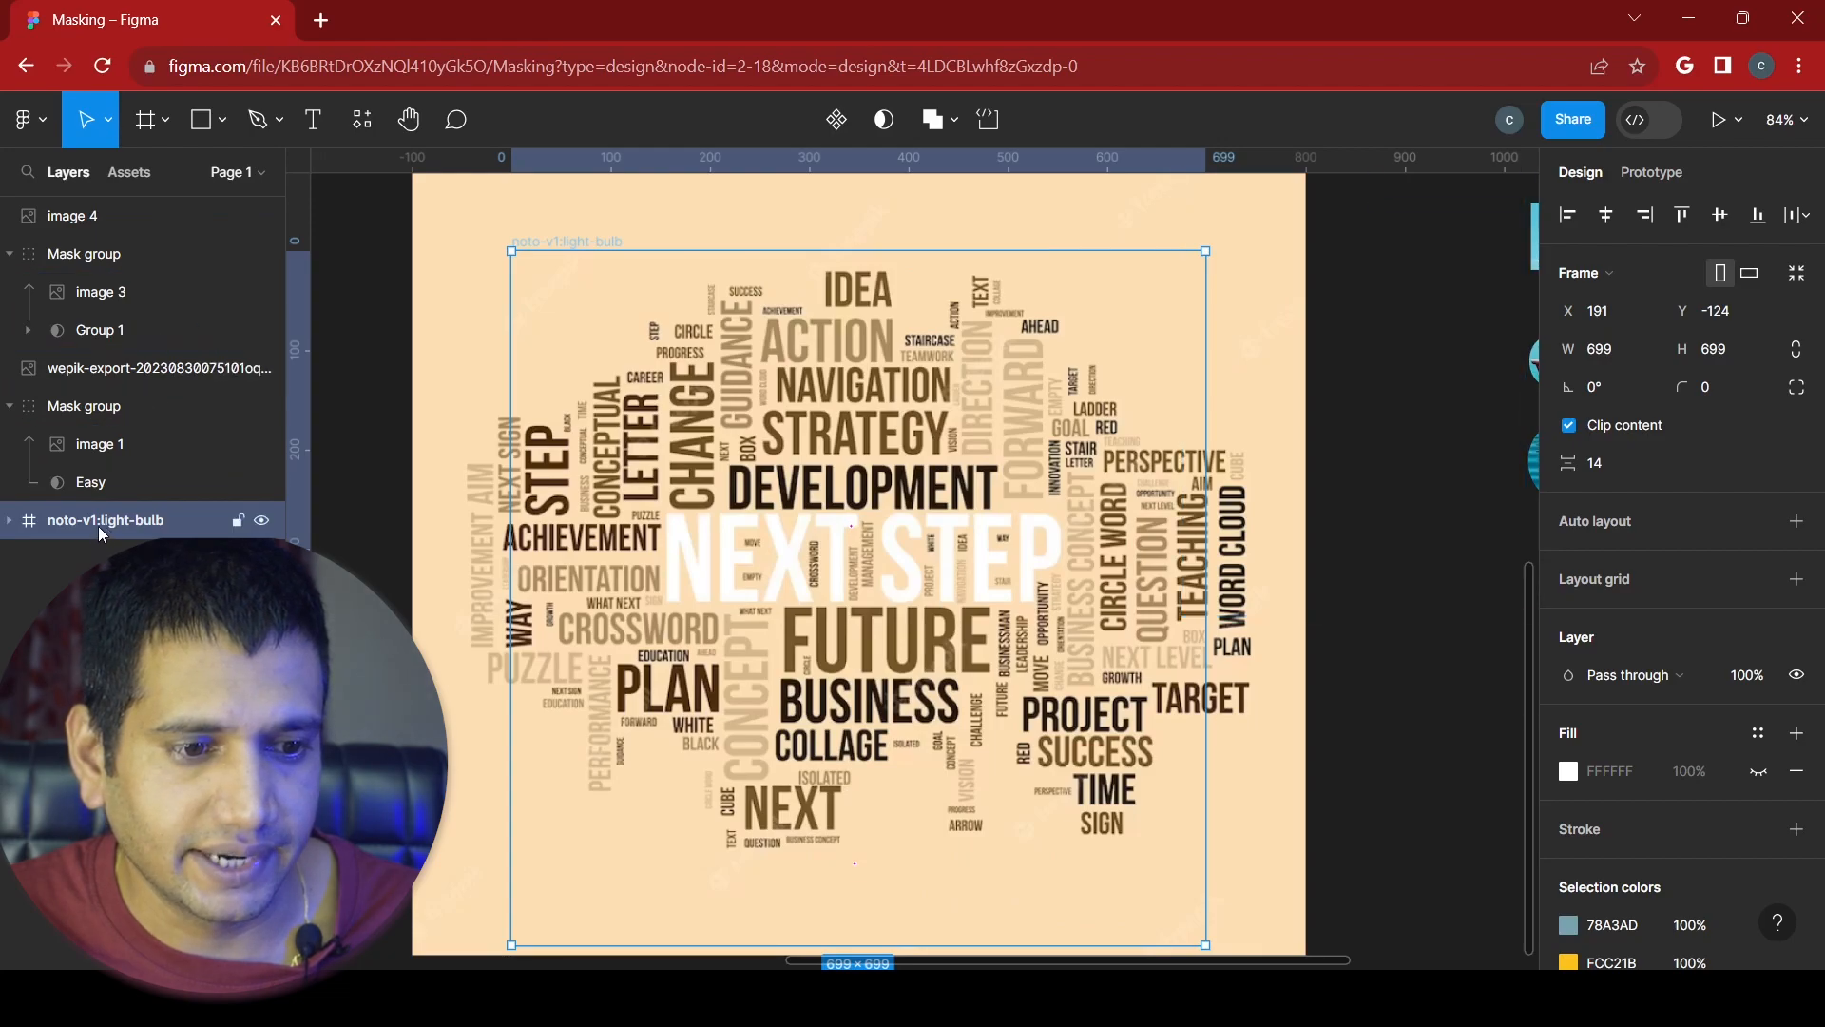
# - Mask the word cloud image (image 4) with the light-bulb frame and clear the selection
pyautogui.keyDown('shift'); pyautogui.click(106, 215); pyautogui.keyUp('shift')
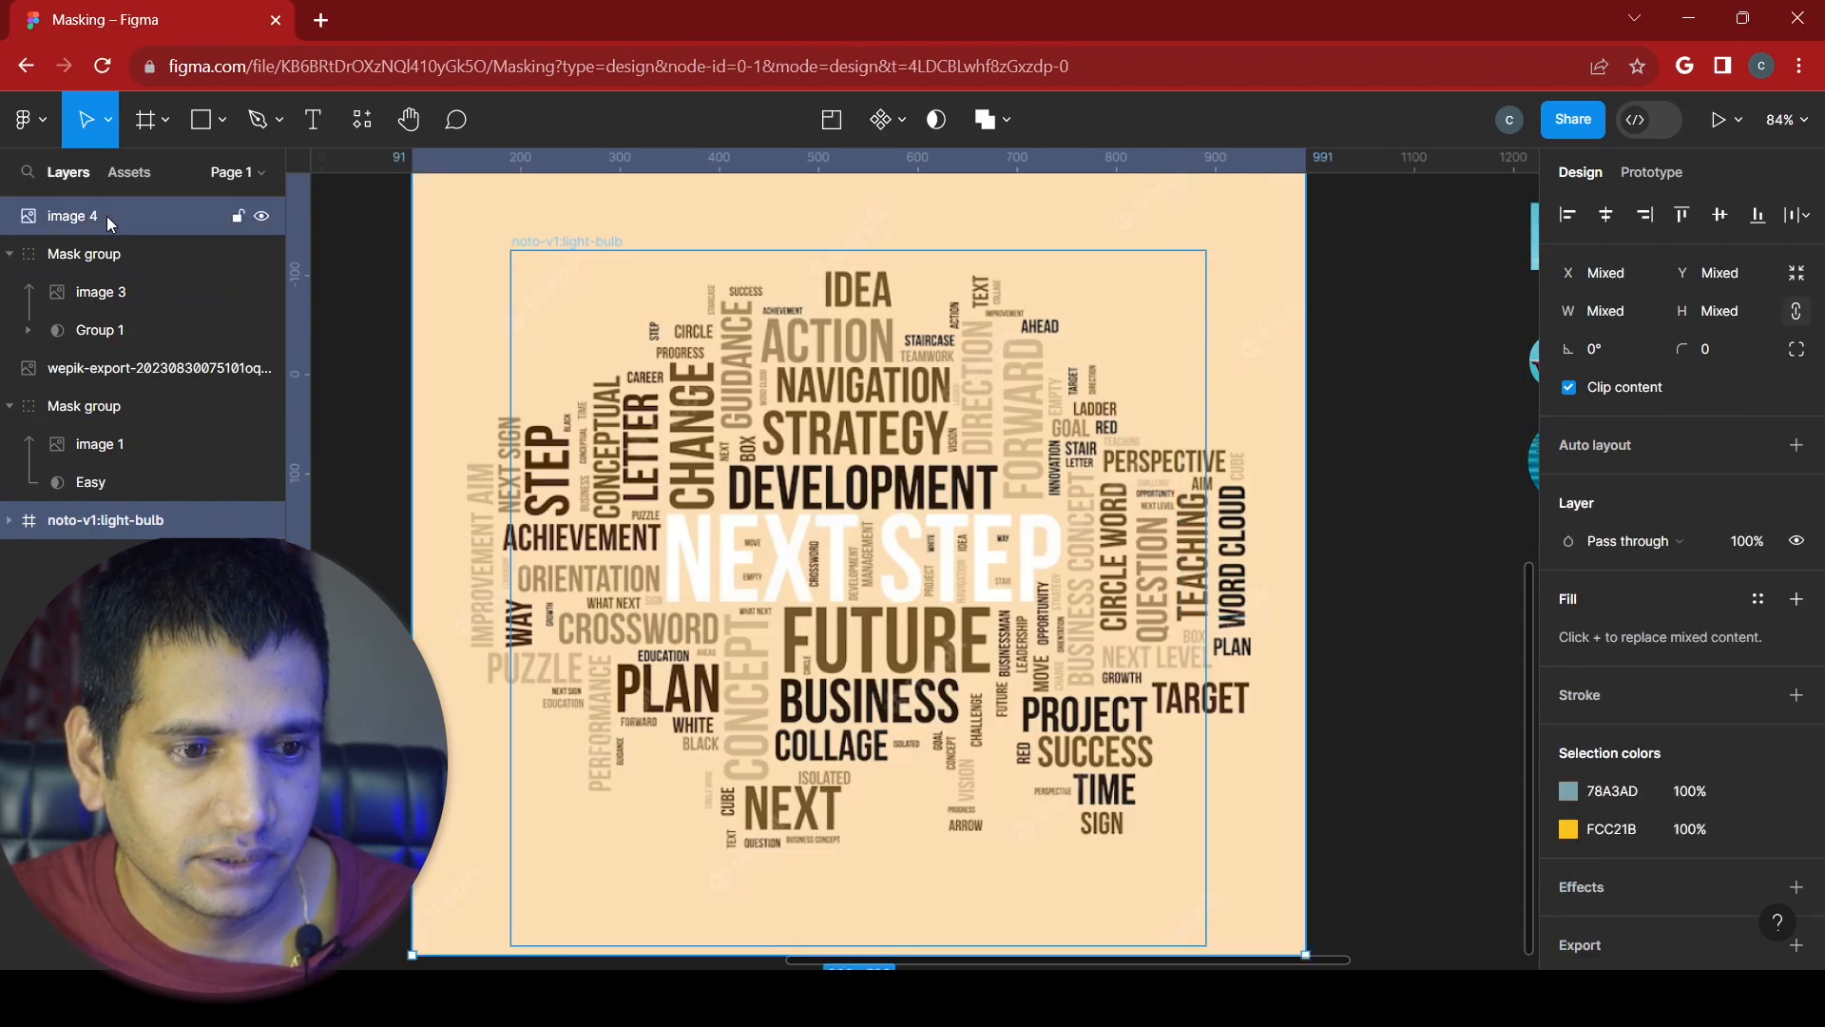
pyautogui.click(939, 122)
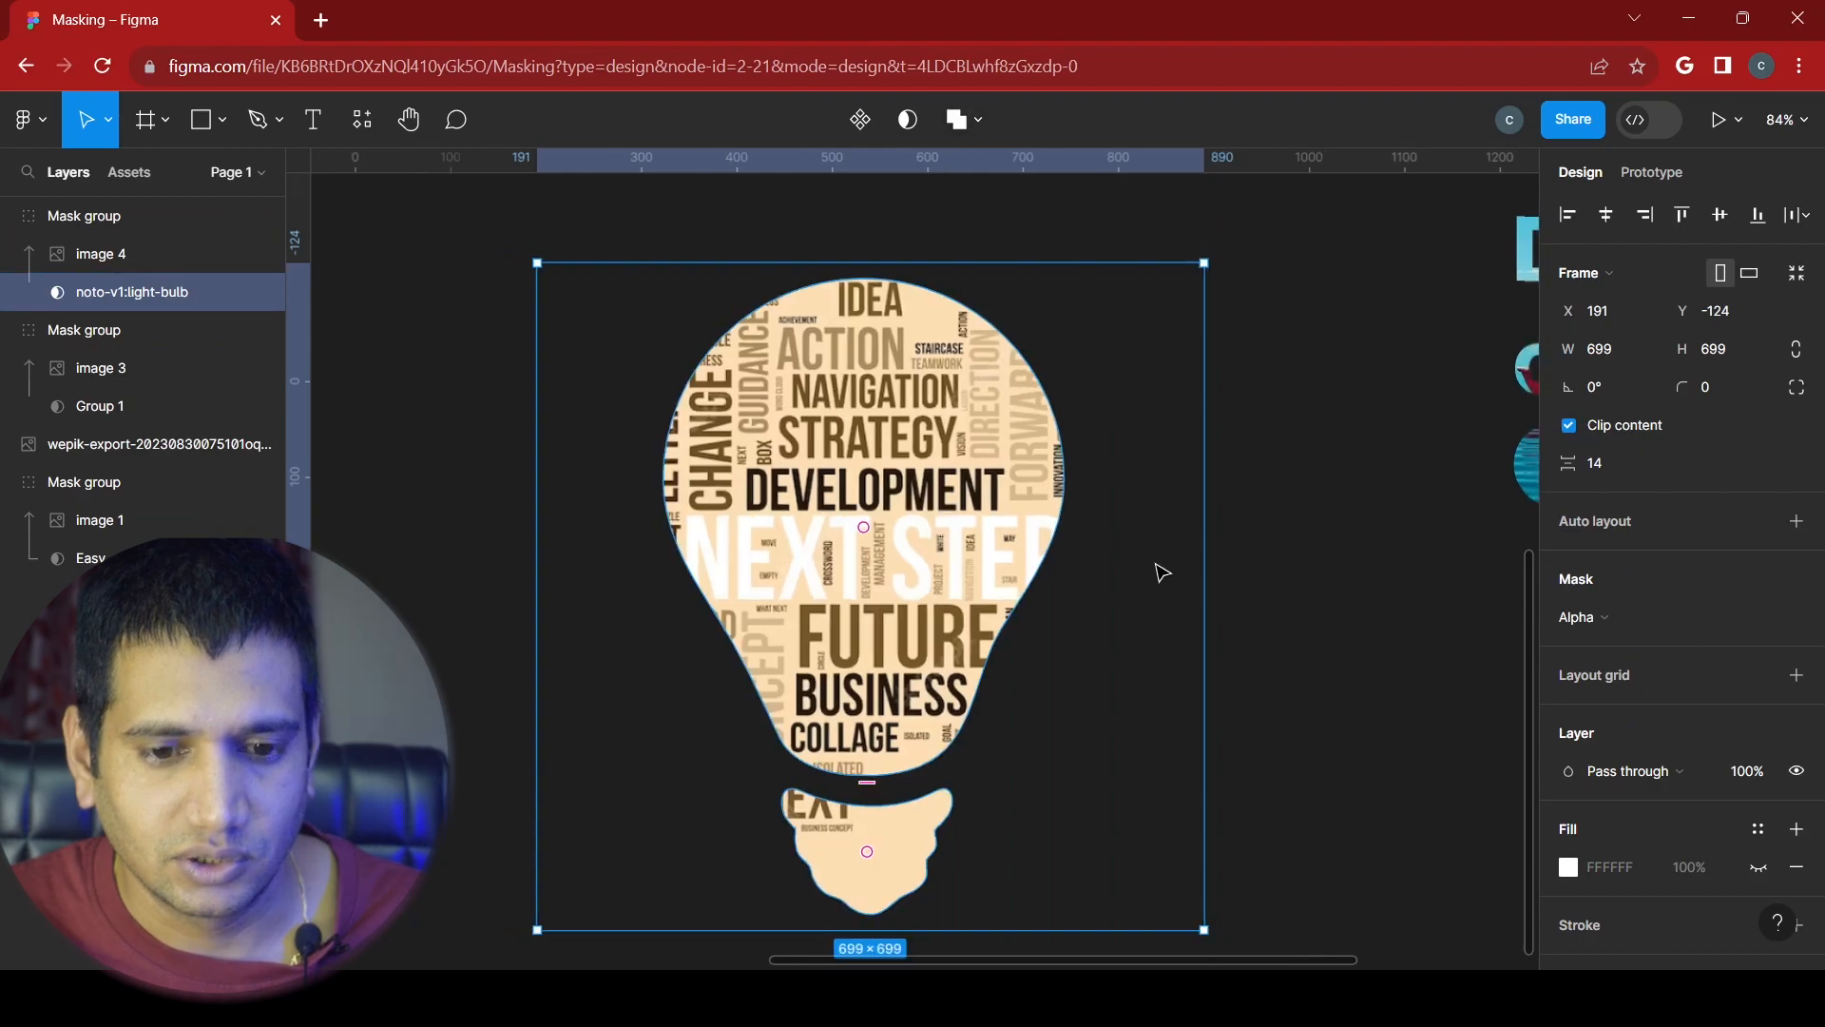
pyautogui.scroll(-5, 1153, 583)
pyautogui.click(1296, 693)
# - Move the masked light-bulb group to X 73, Y -144
pyautogui.scroll(4, 1036, 666)
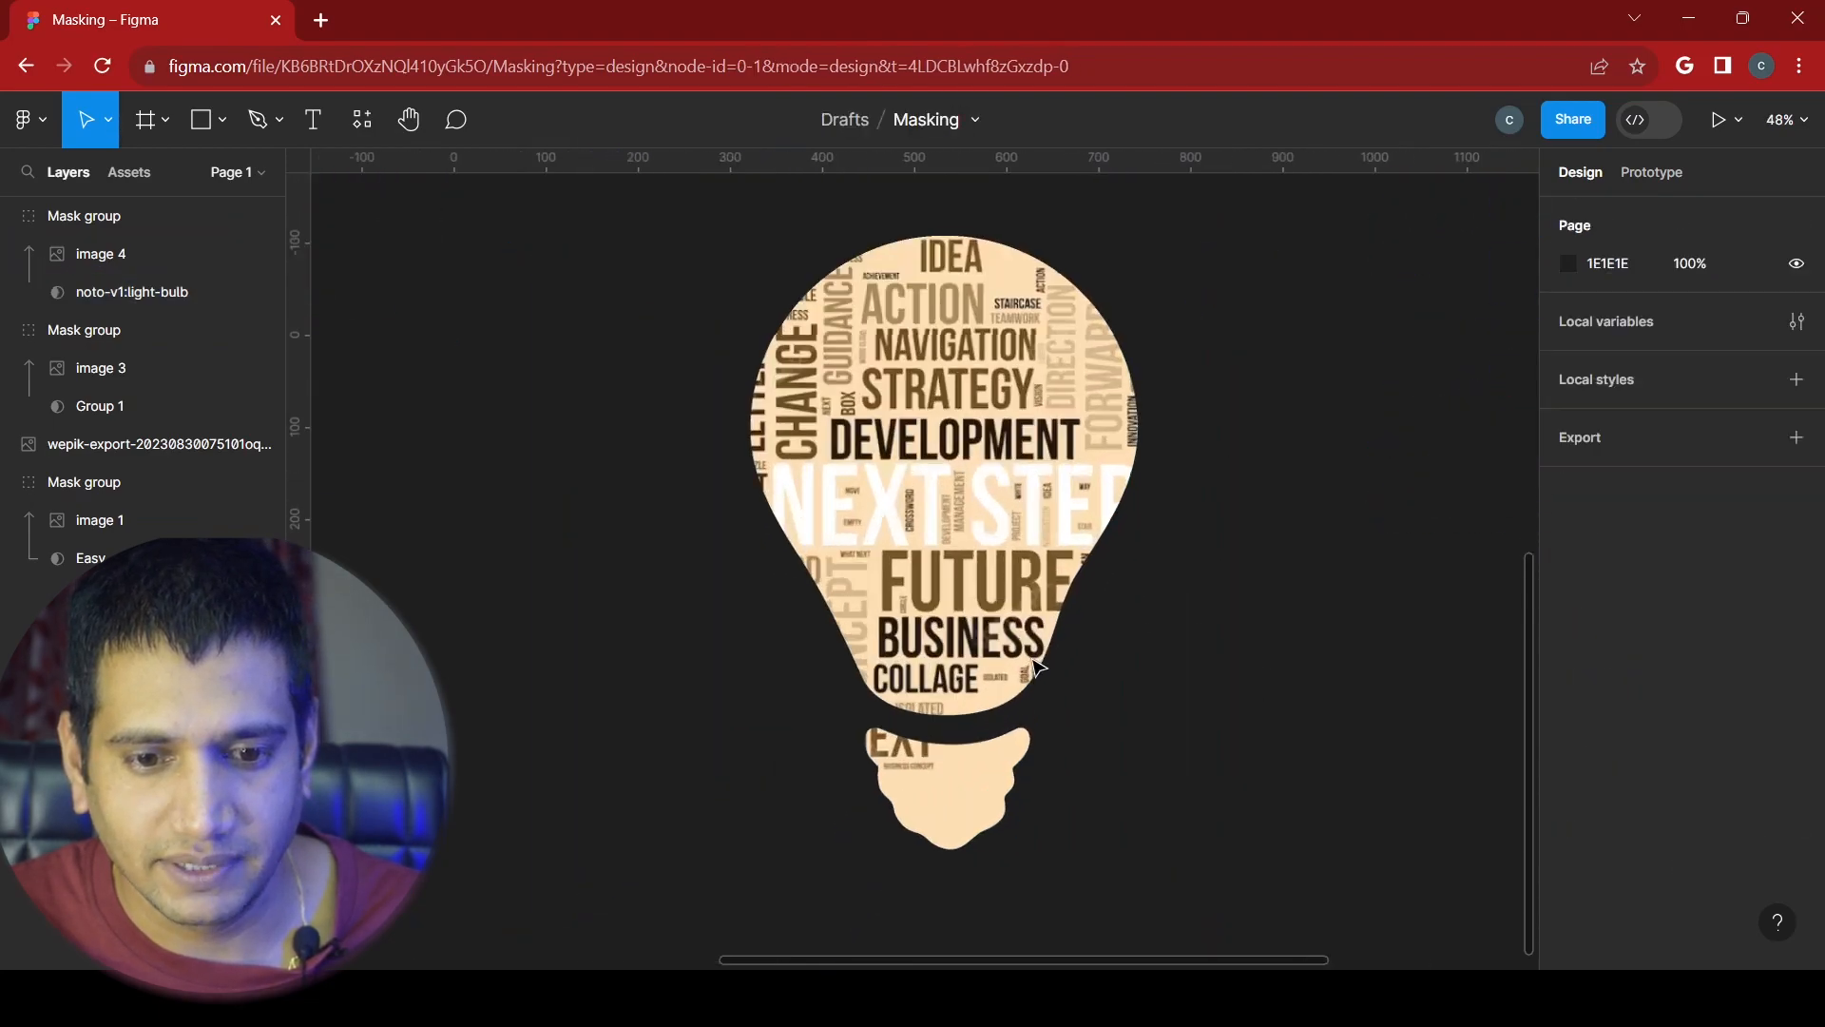
pyautogui.scroll(4, 1045, 617)
pyautogui.moveTo(1061, 544); pyautogui.dragTo(923, 518)
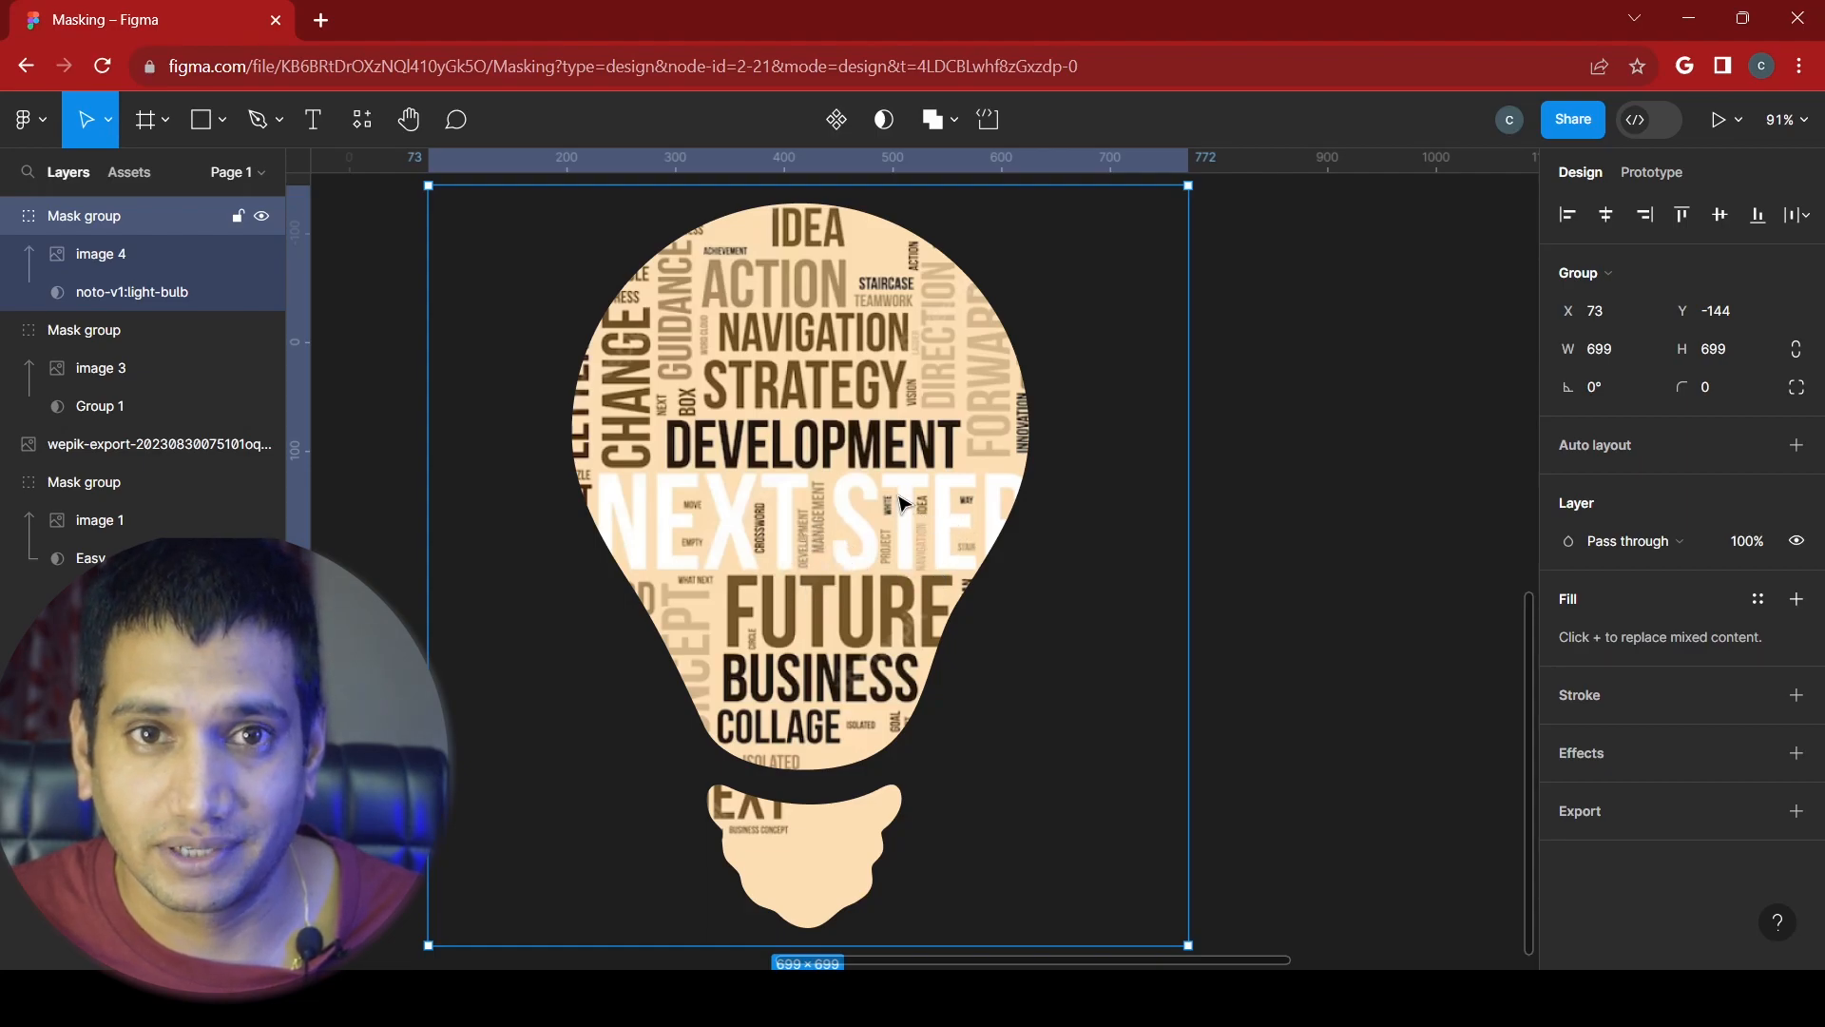
pyautogui.scroll(-5, 944, 521)
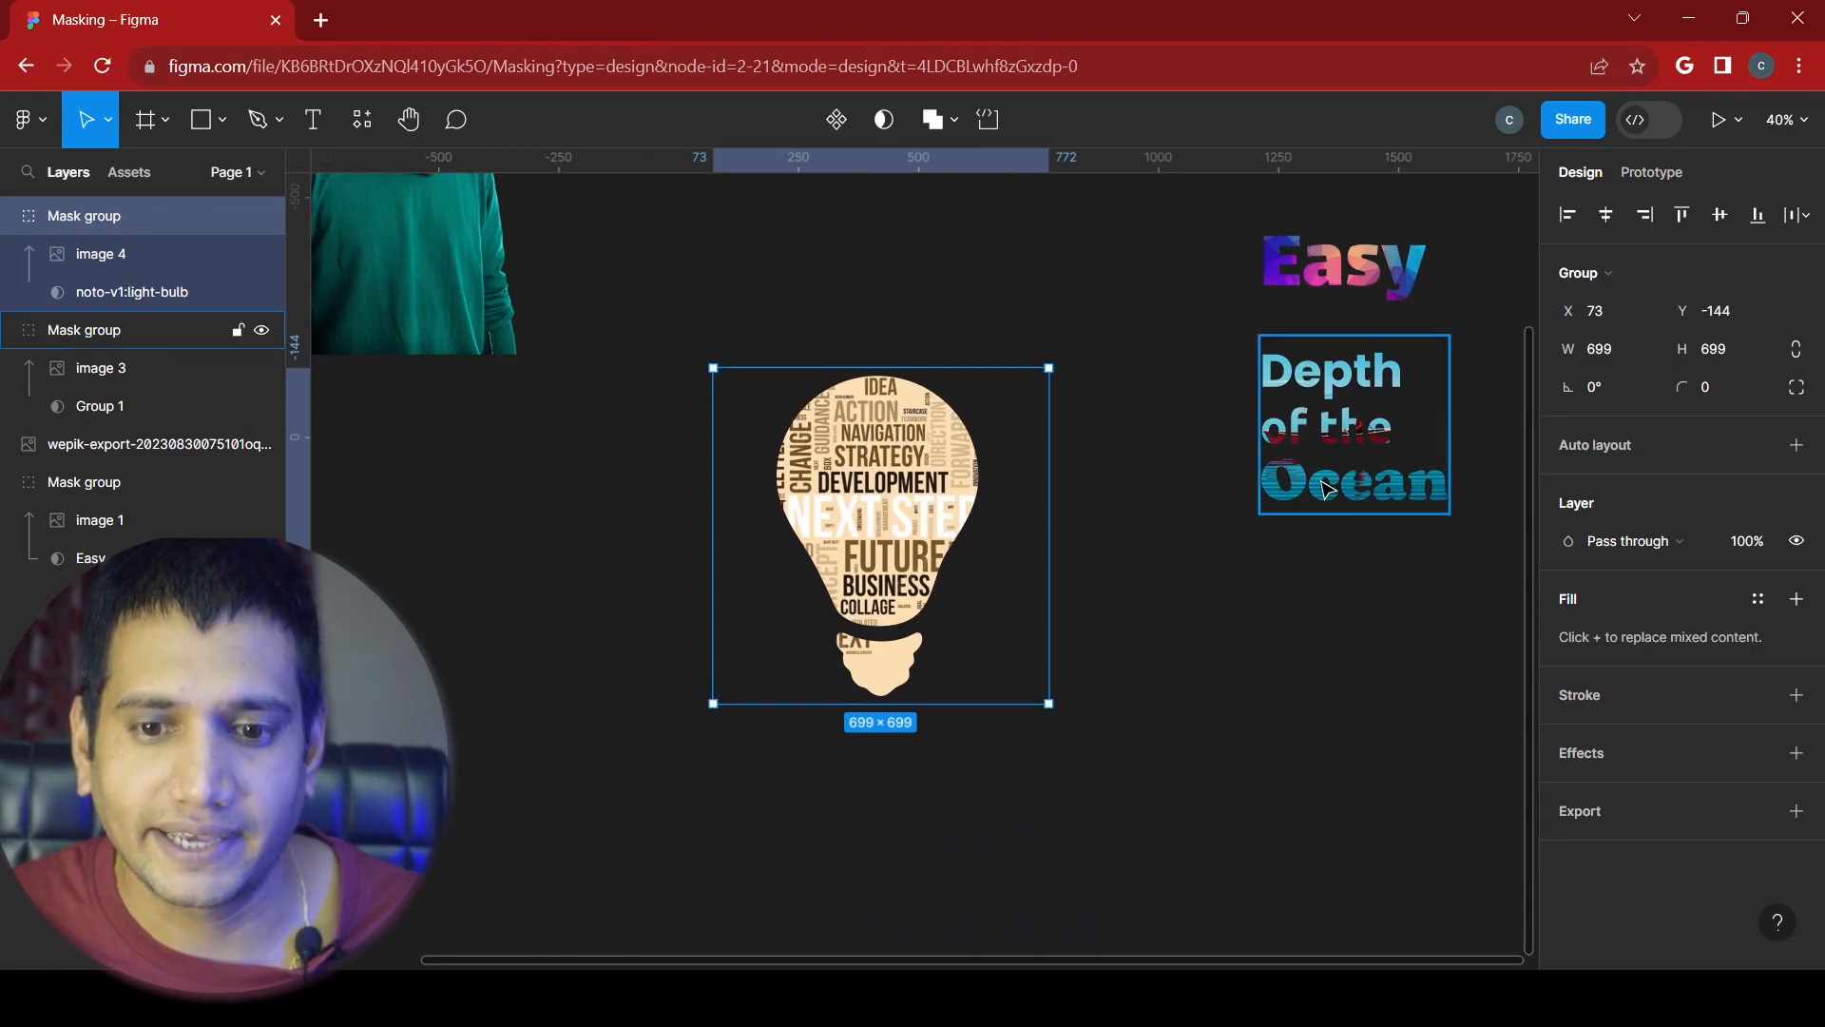
# - Examine the cut-out photo of the man in the hat and green sweater
pyautogui.scroll(5, 662, 452)
pyautogui.hscroll(-6, 755, 497)
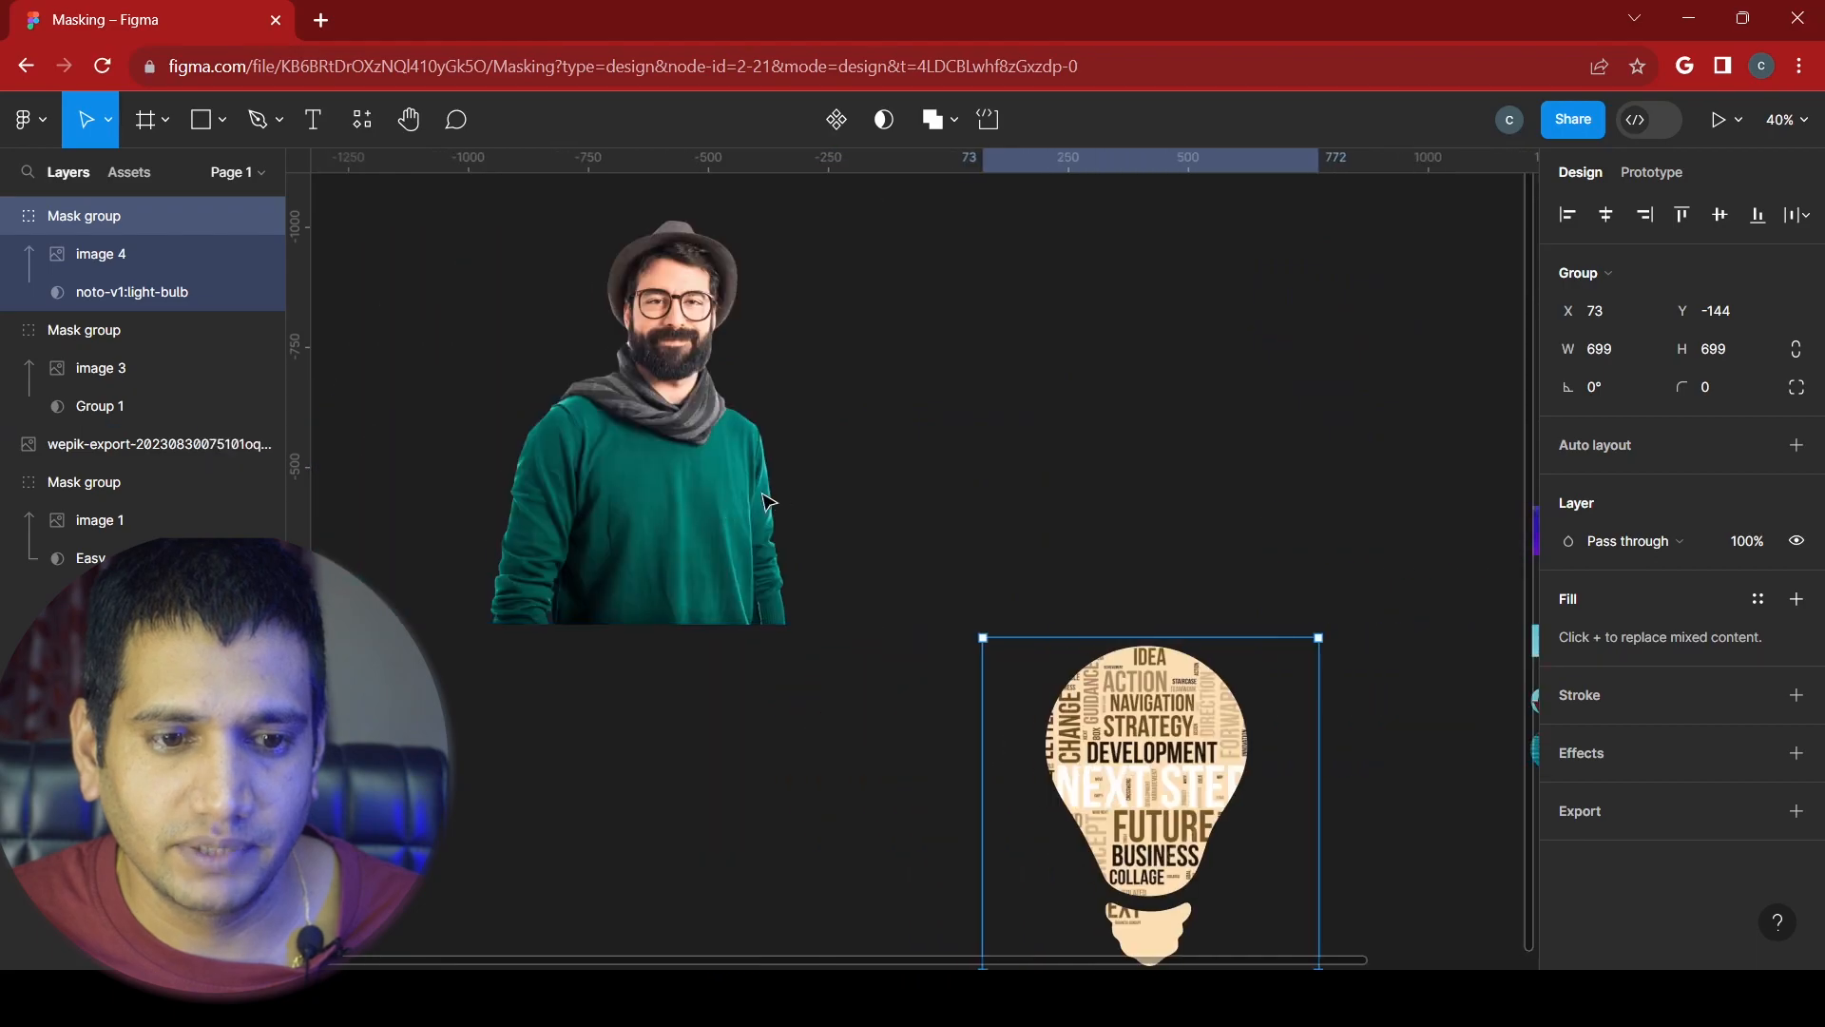
pyautogui.scroll(1, 775, 466)
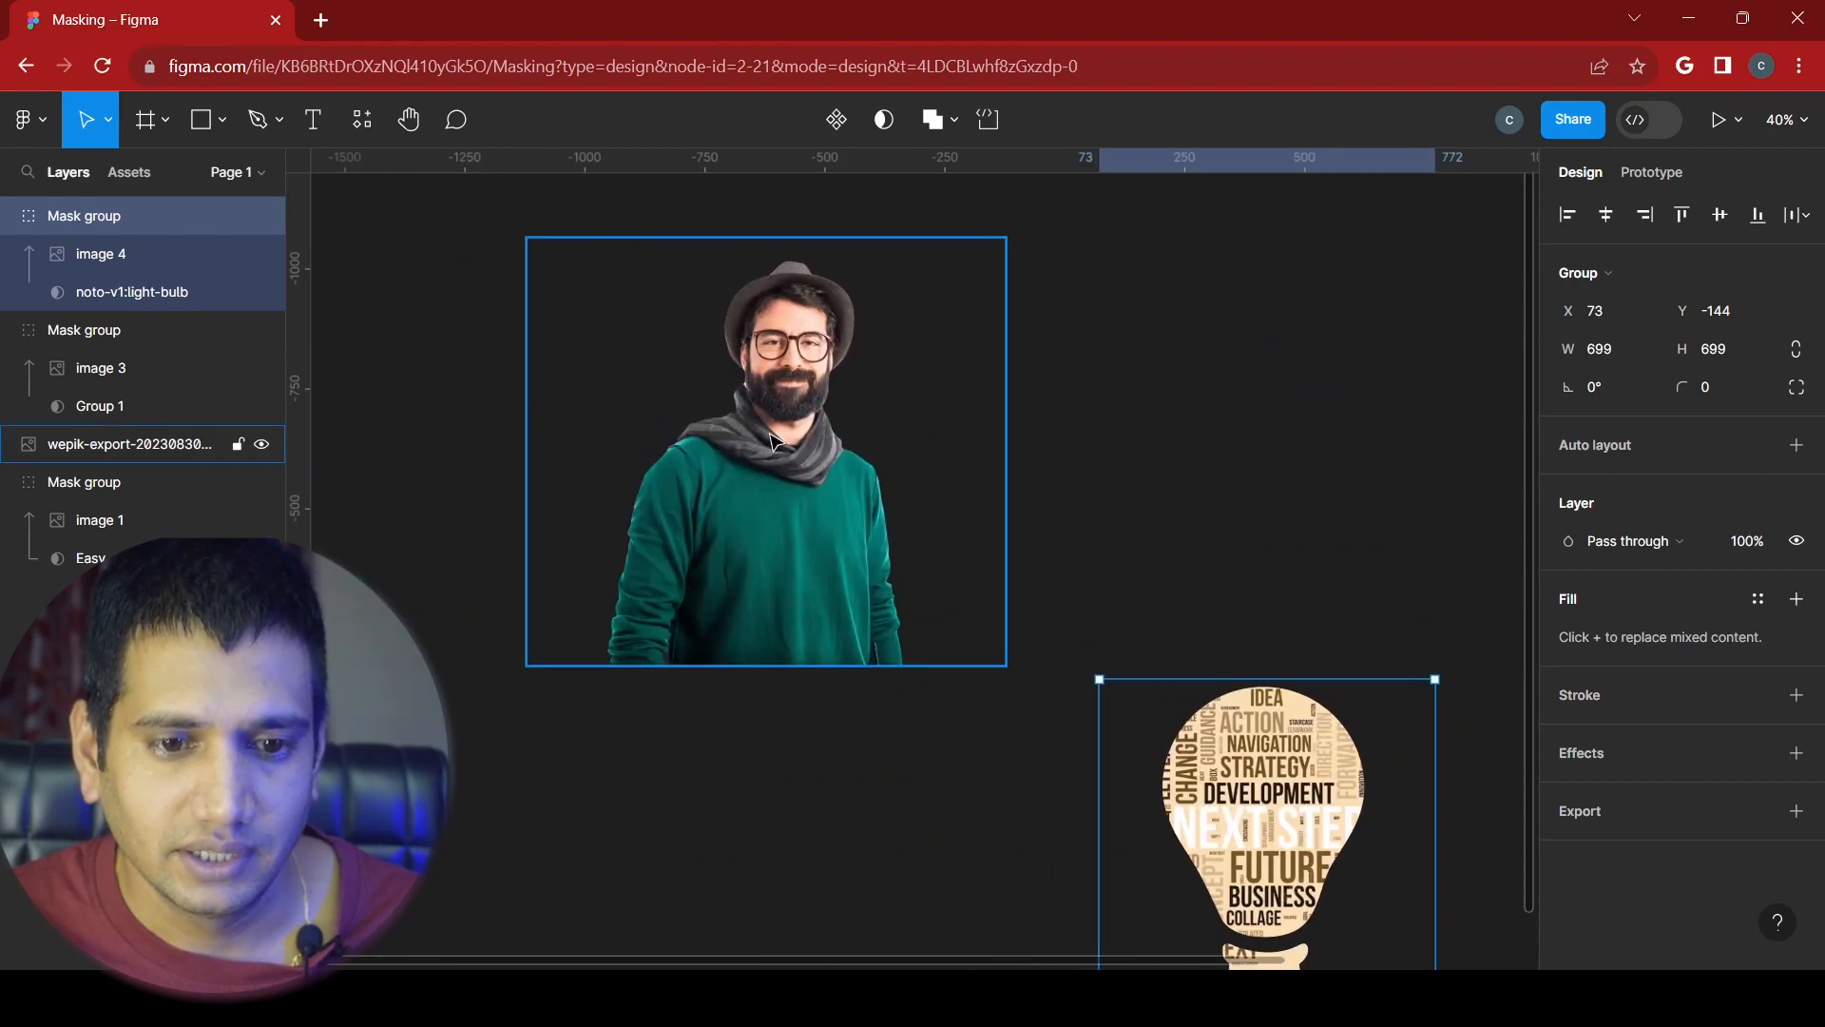
pyautogui.scroll(3, 771, 440)
pyautogui.scroll(-1, 803, 487)
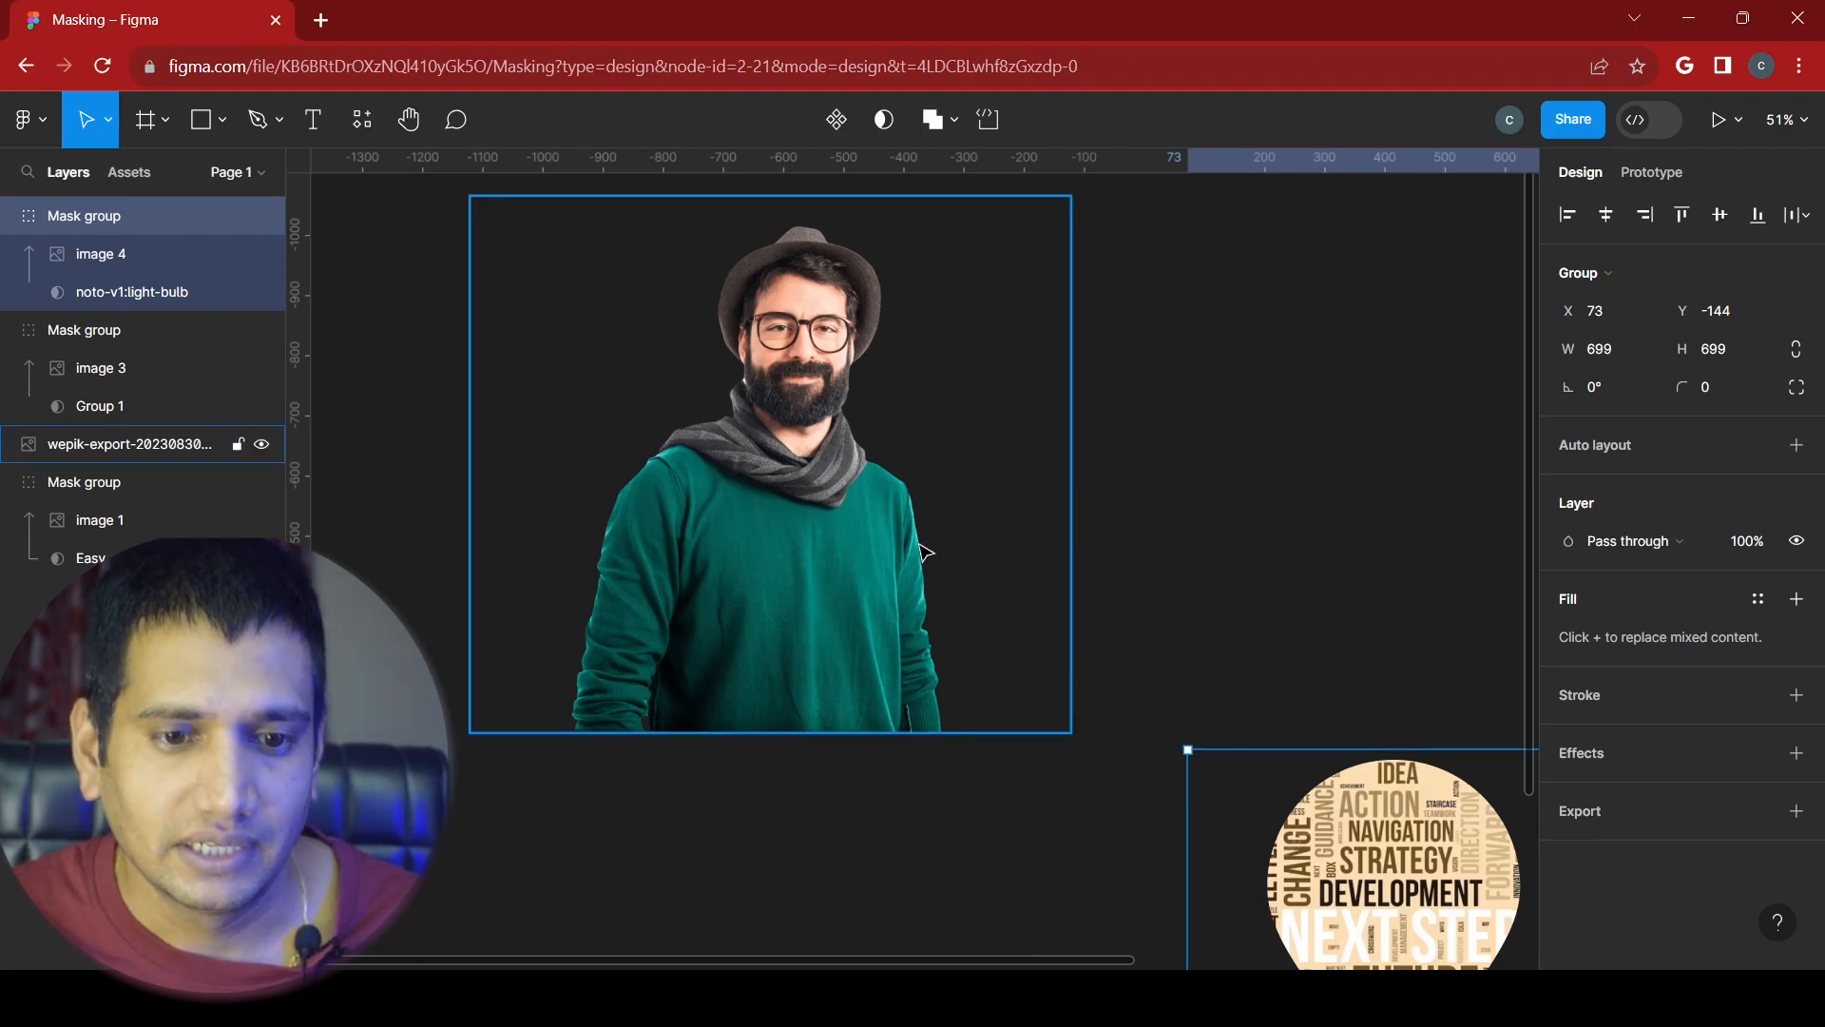
# - Move the man's photo to X -1028, Y -1016 and draw a circle about 723 × 723 over him
pyautogui.click(1156, 470)
pyautogui.moveTo(804, 531); pyautogui.dragTo(863, 562)
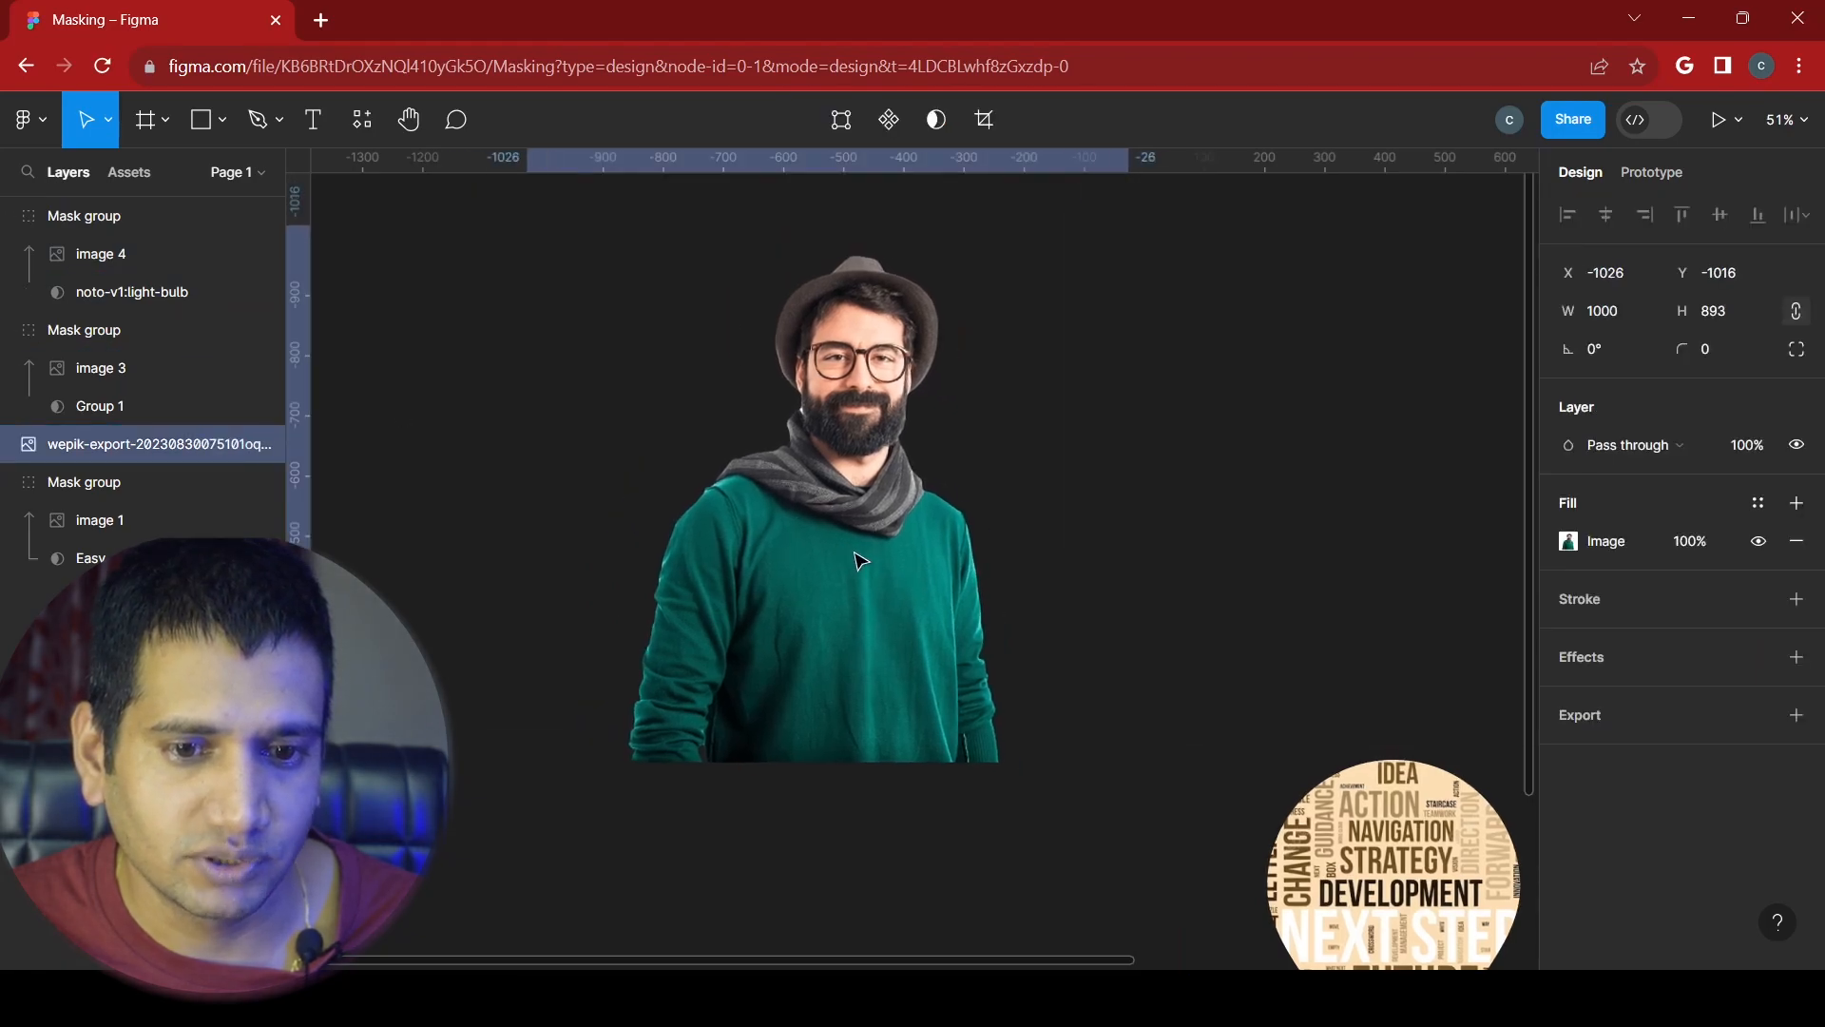
pyautogui.click(224, 121)
pyautogui.click(139, 266)
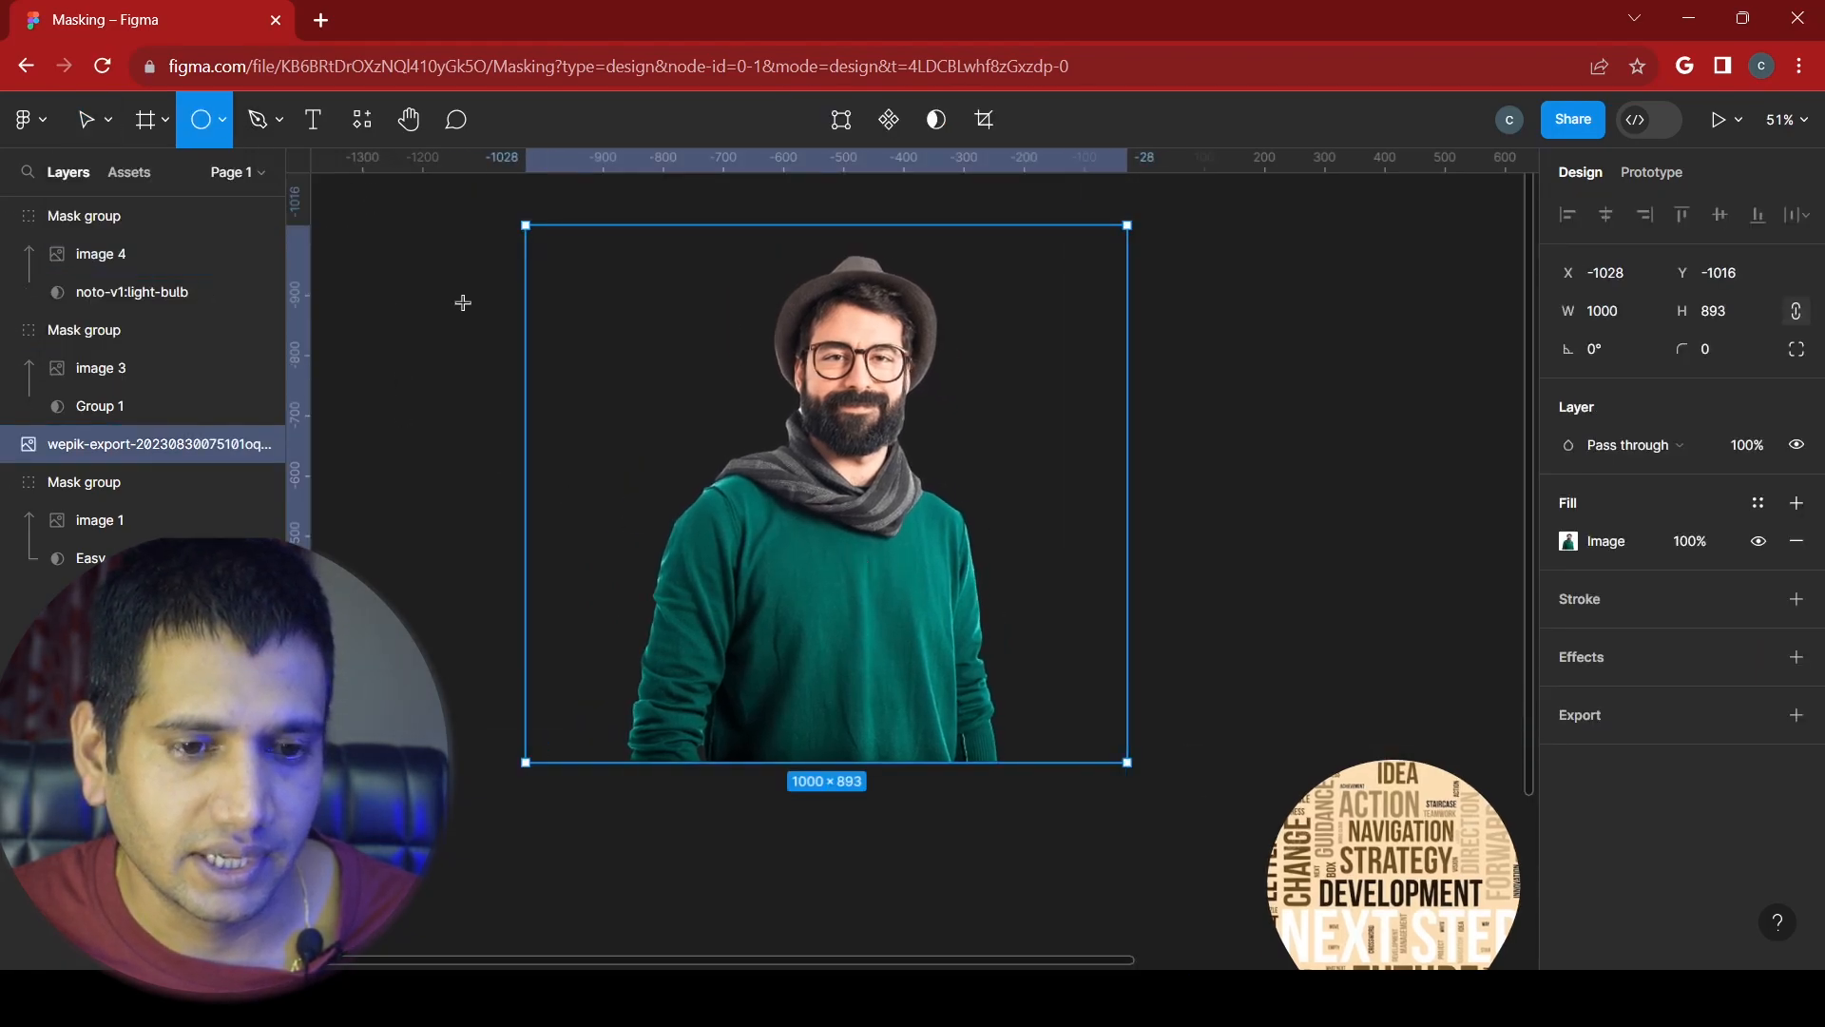
pyautogui.moveTo(532, 226)
pyautogui.mouseDown()
pyautogui.moveTo(776, 472)
pyautogui.moveTo(960, 580)
pyautogui.moveTo(971, 630)
pyautogui.mouseUp()
pyautogui.moveTo(762, 452)
pyautogui.mouseDown()
pyautogui.moveTo(851, 513)
pyautogui.moveTo(858, 457)
pyautogui.mouseUp()
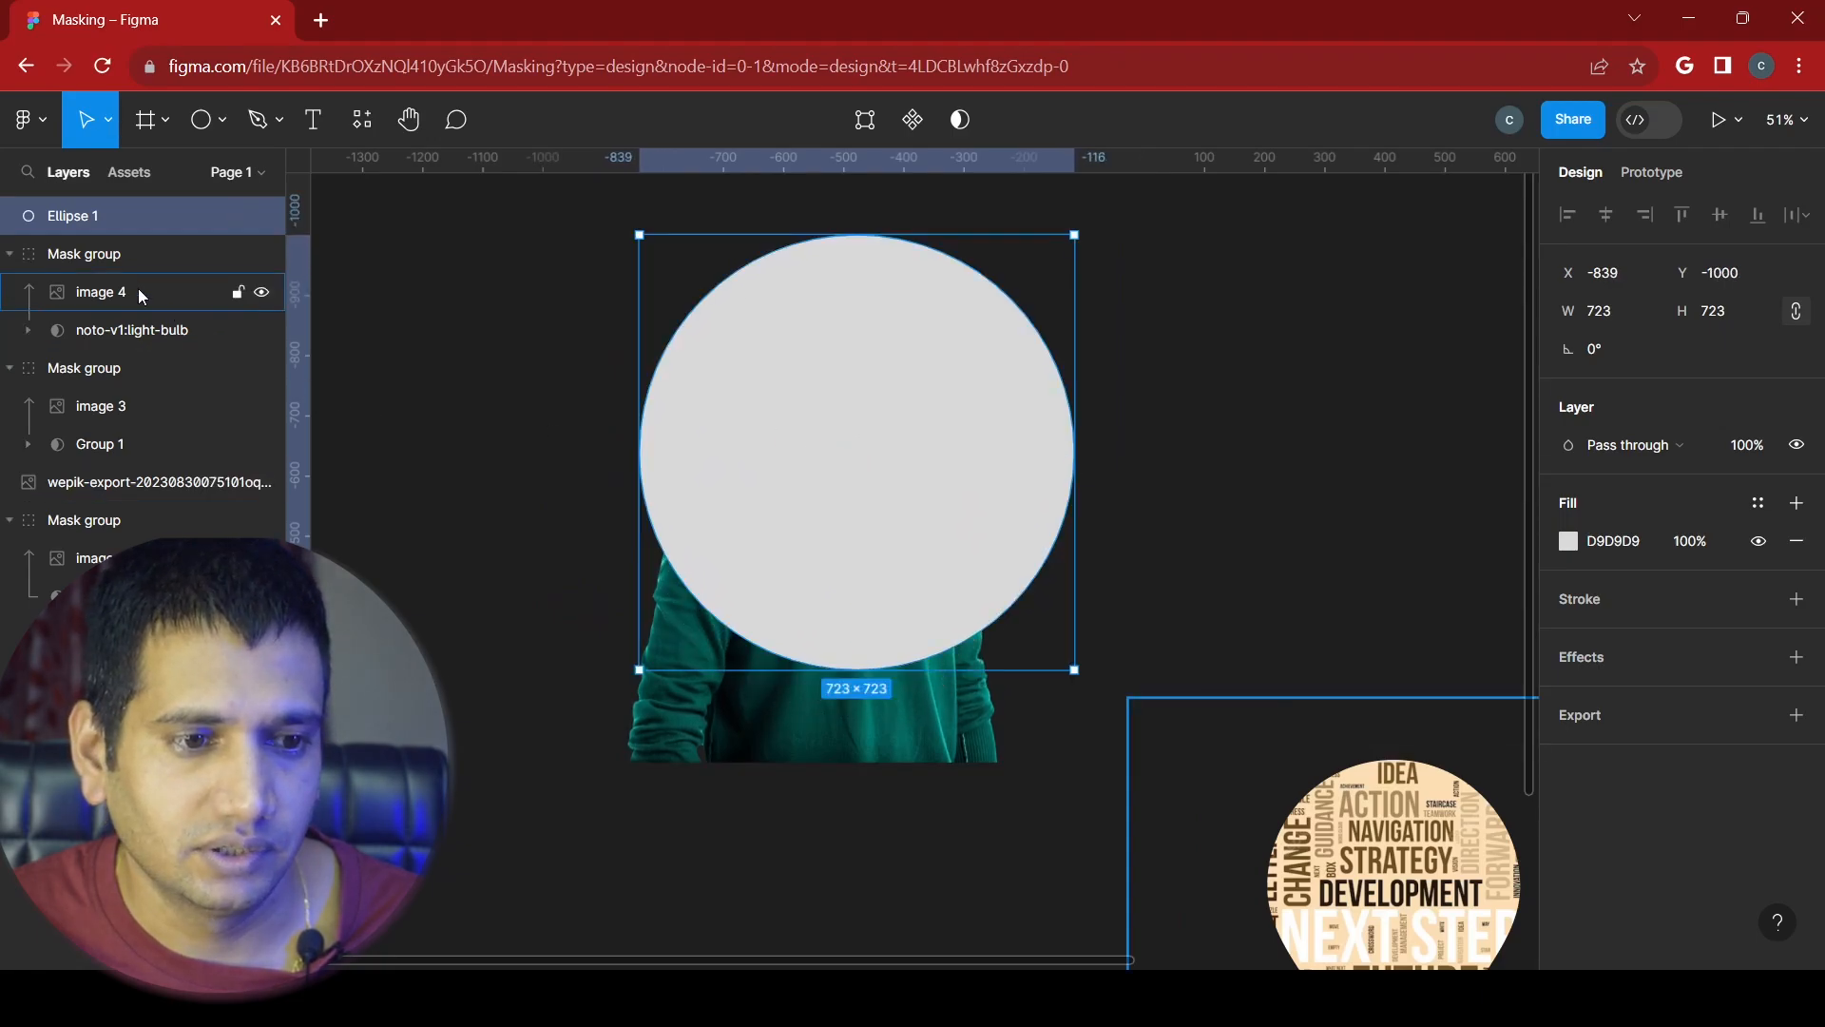
# - Collapse the mask groups in the layer list and send the man's photo behind all other layers
pyautogui.click(8, 520)
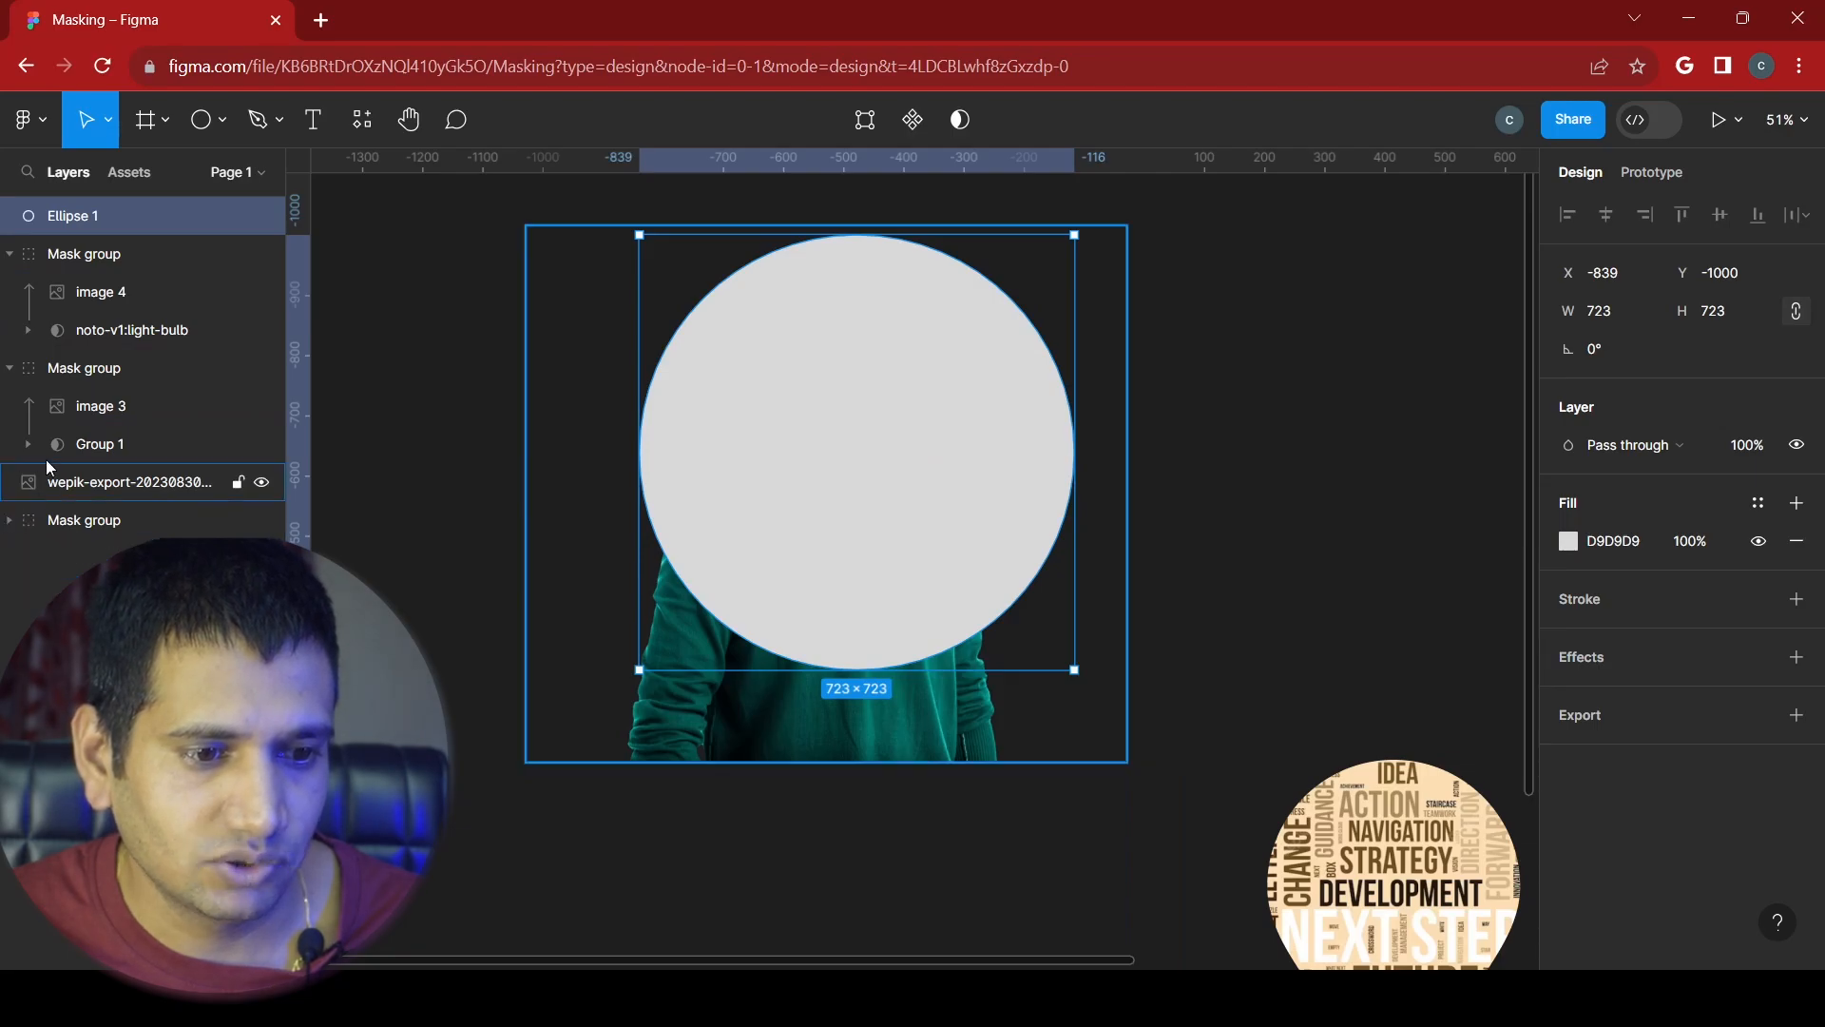
pyautogui.click(10, 368)
pyautogui.click(14, 258)
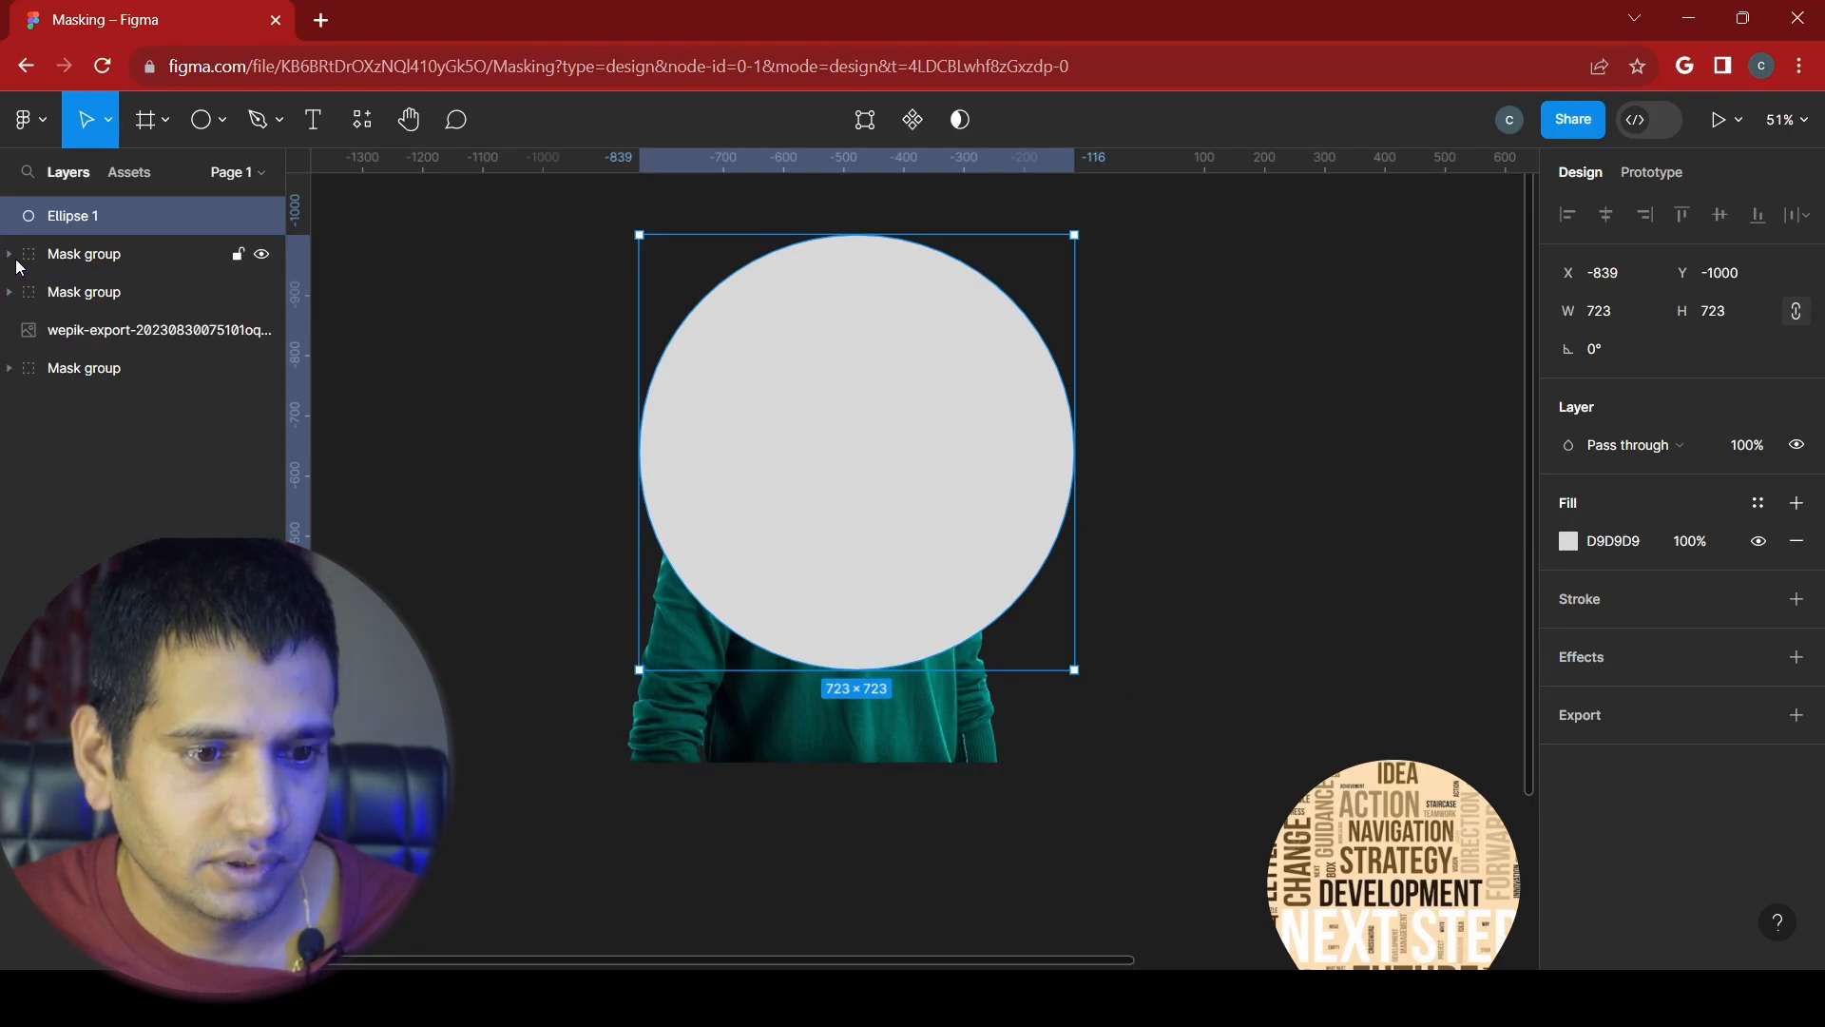
pyautogui.click(806, 713)
pyautogui.moveTo(68, 340); pyautogui.dragTo(57, 231)
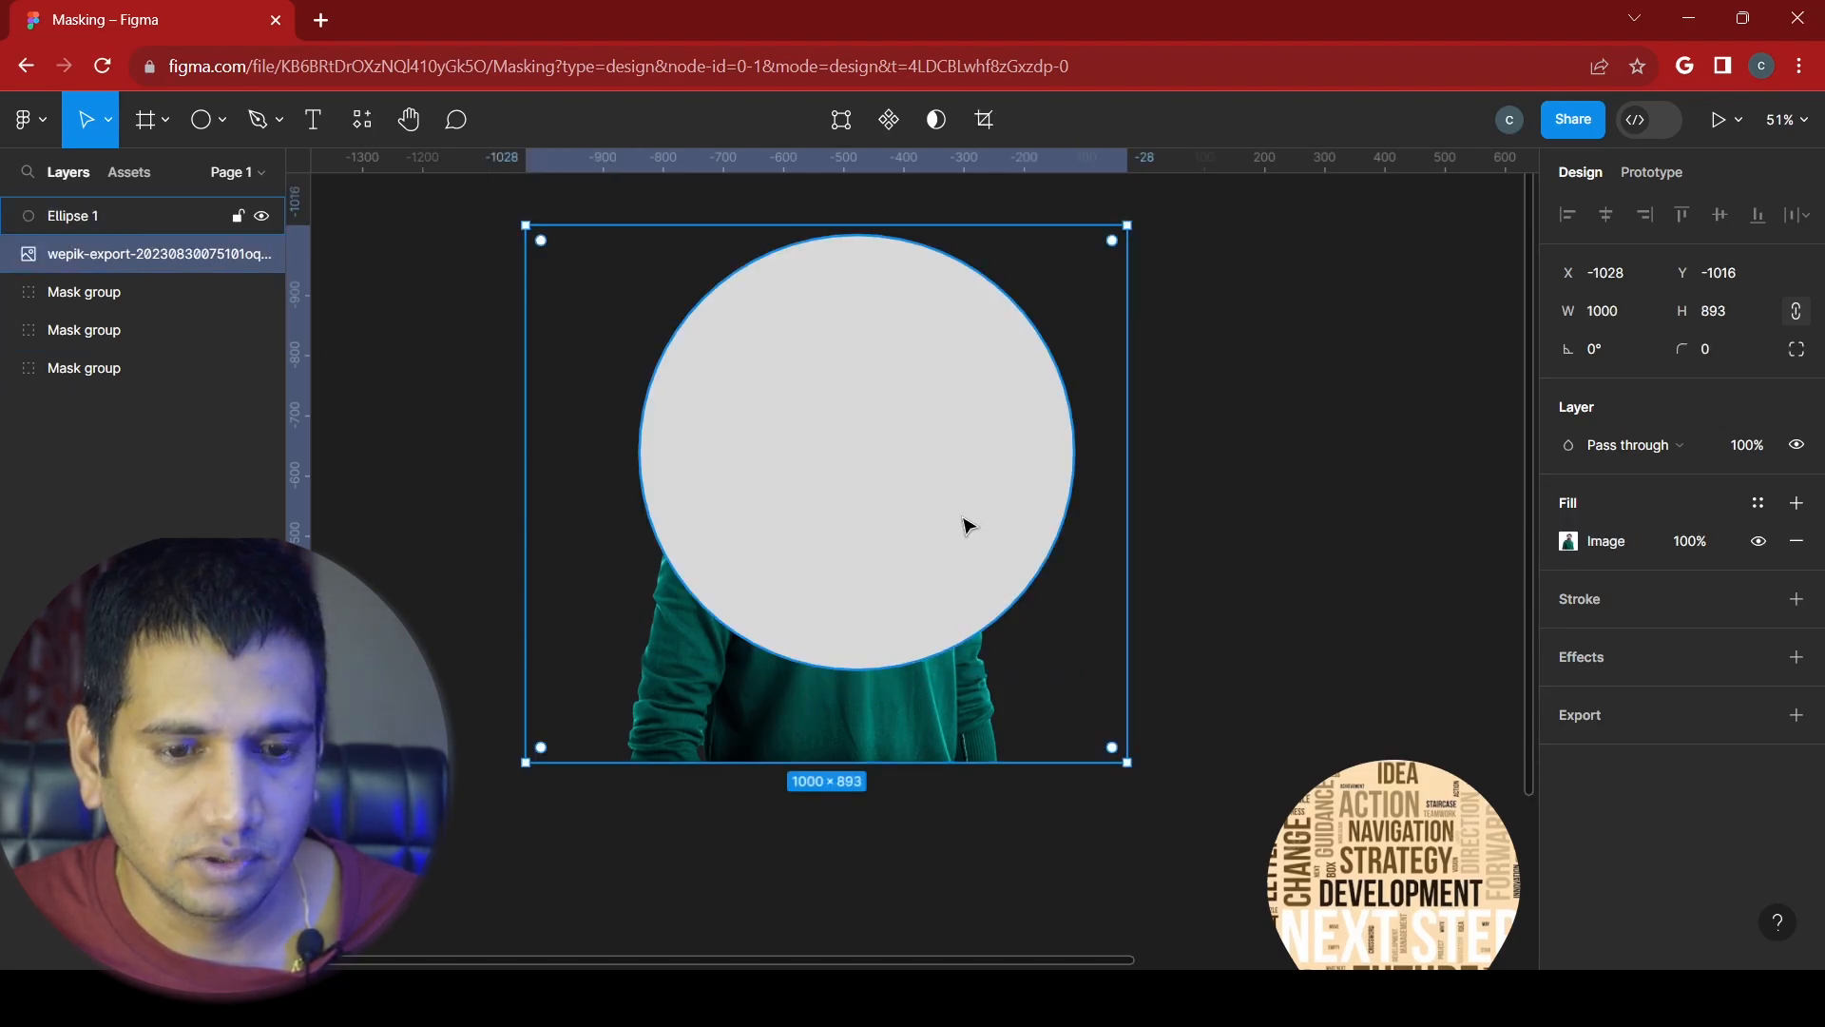
pyautogui.rightClick(869, 474)
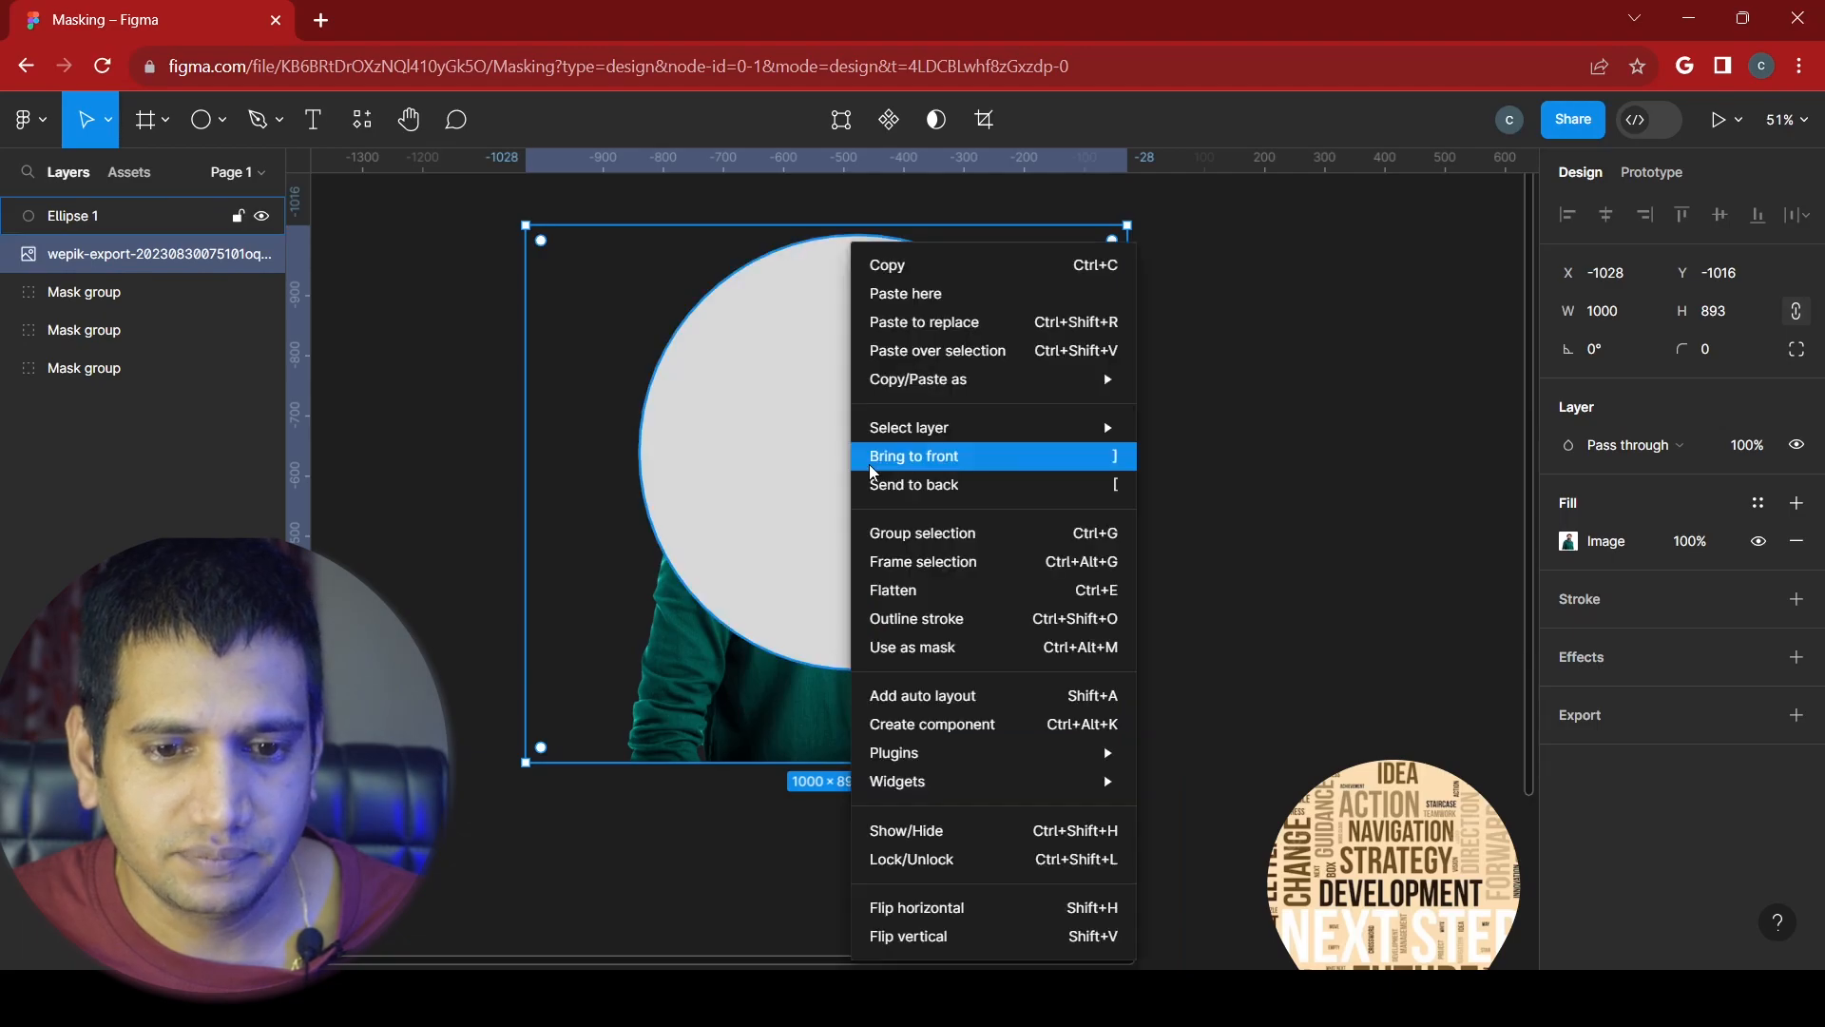
pyautogui.click(911, 494)
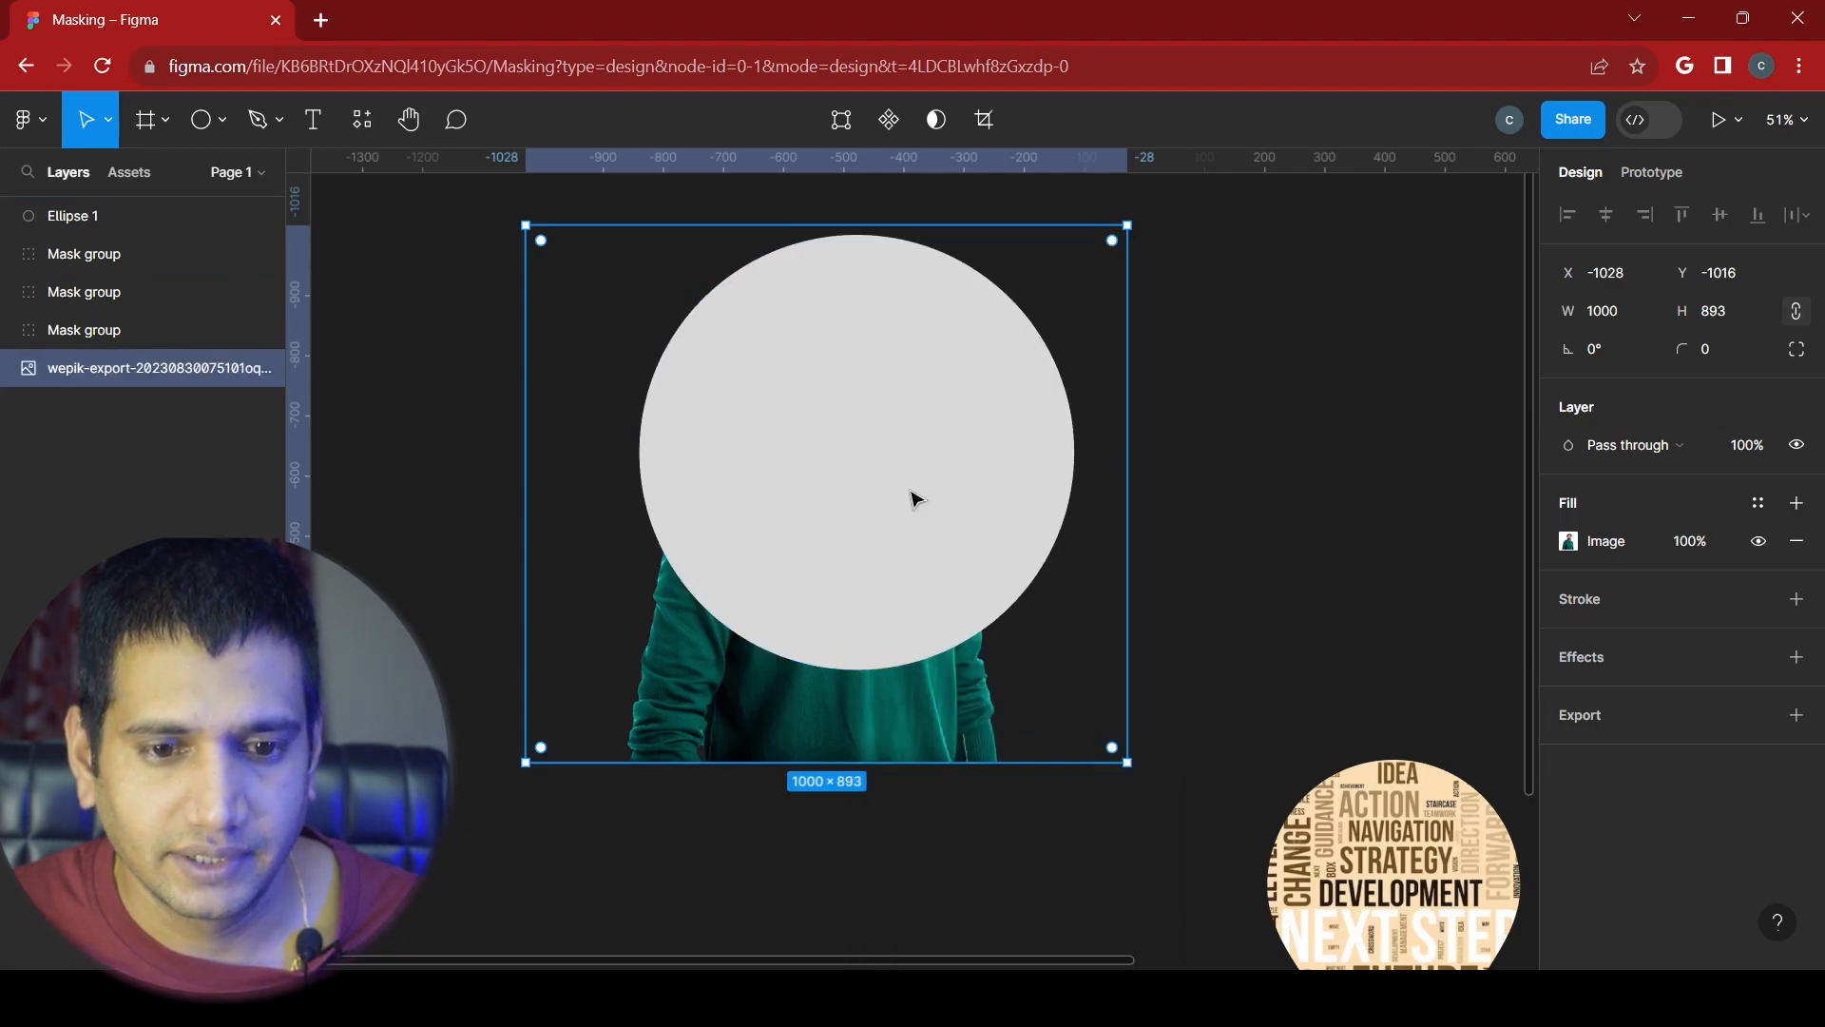
# - Send the gray circle to the back, behind the man's photo
pyautogui.click(1189, 522)
pyautogui.rightClick(898, 461)
pyautogui.click(968, 489)
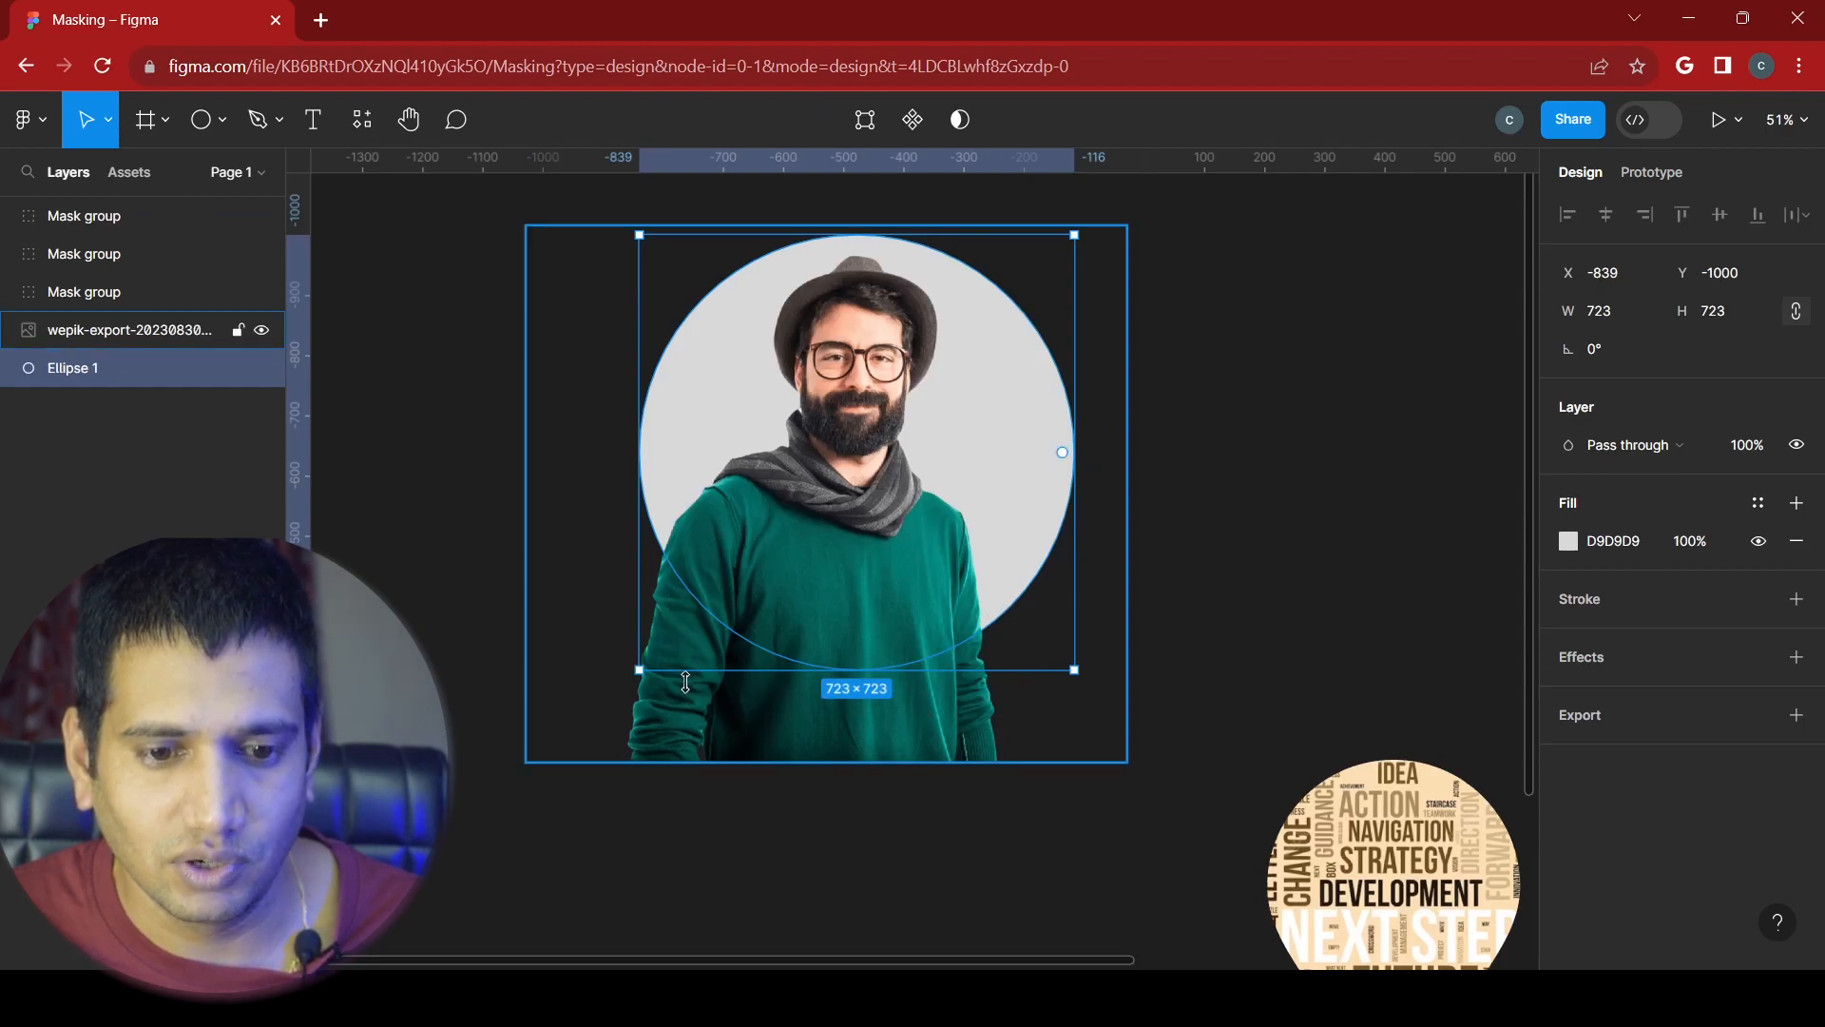
# - Mask the man's photo with the circle behind it
pyautogui.click(960, 120)
pyautogui.click(960, 121)
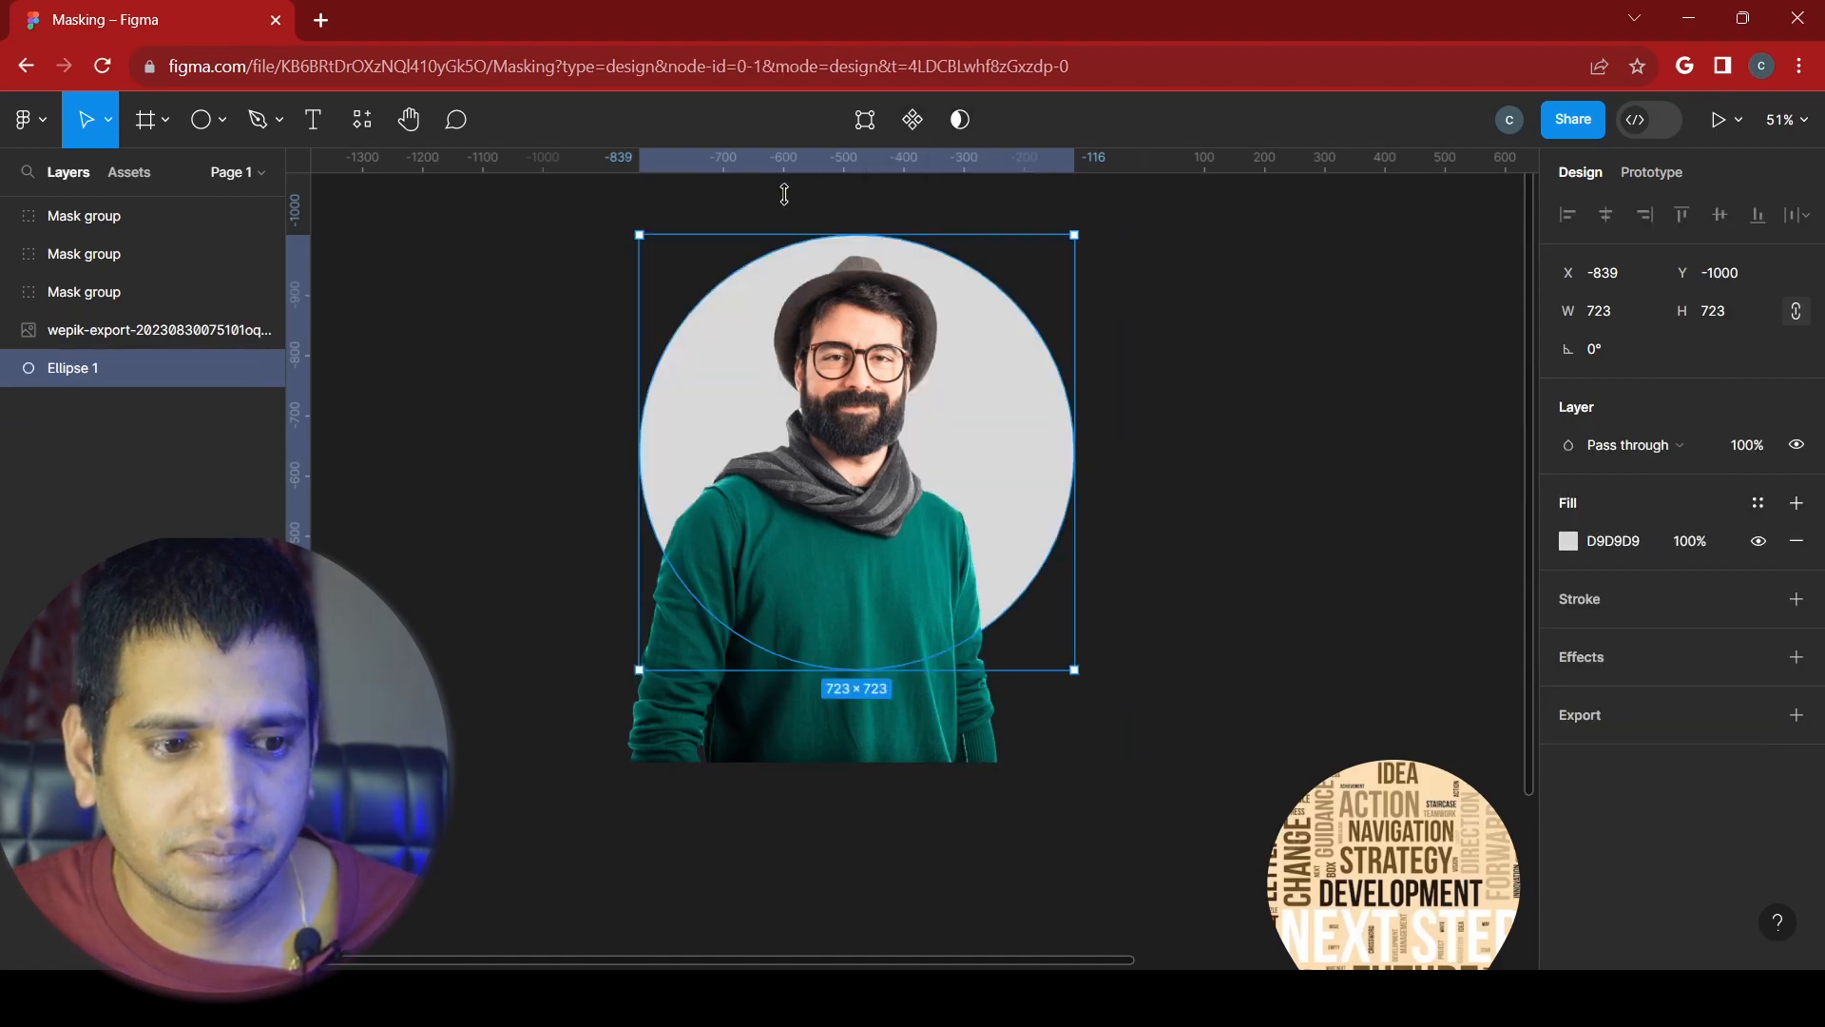
pyautogui.keyDown('shift'); pyautogui.click(111, 329); pyautogui.keyUp('shift')
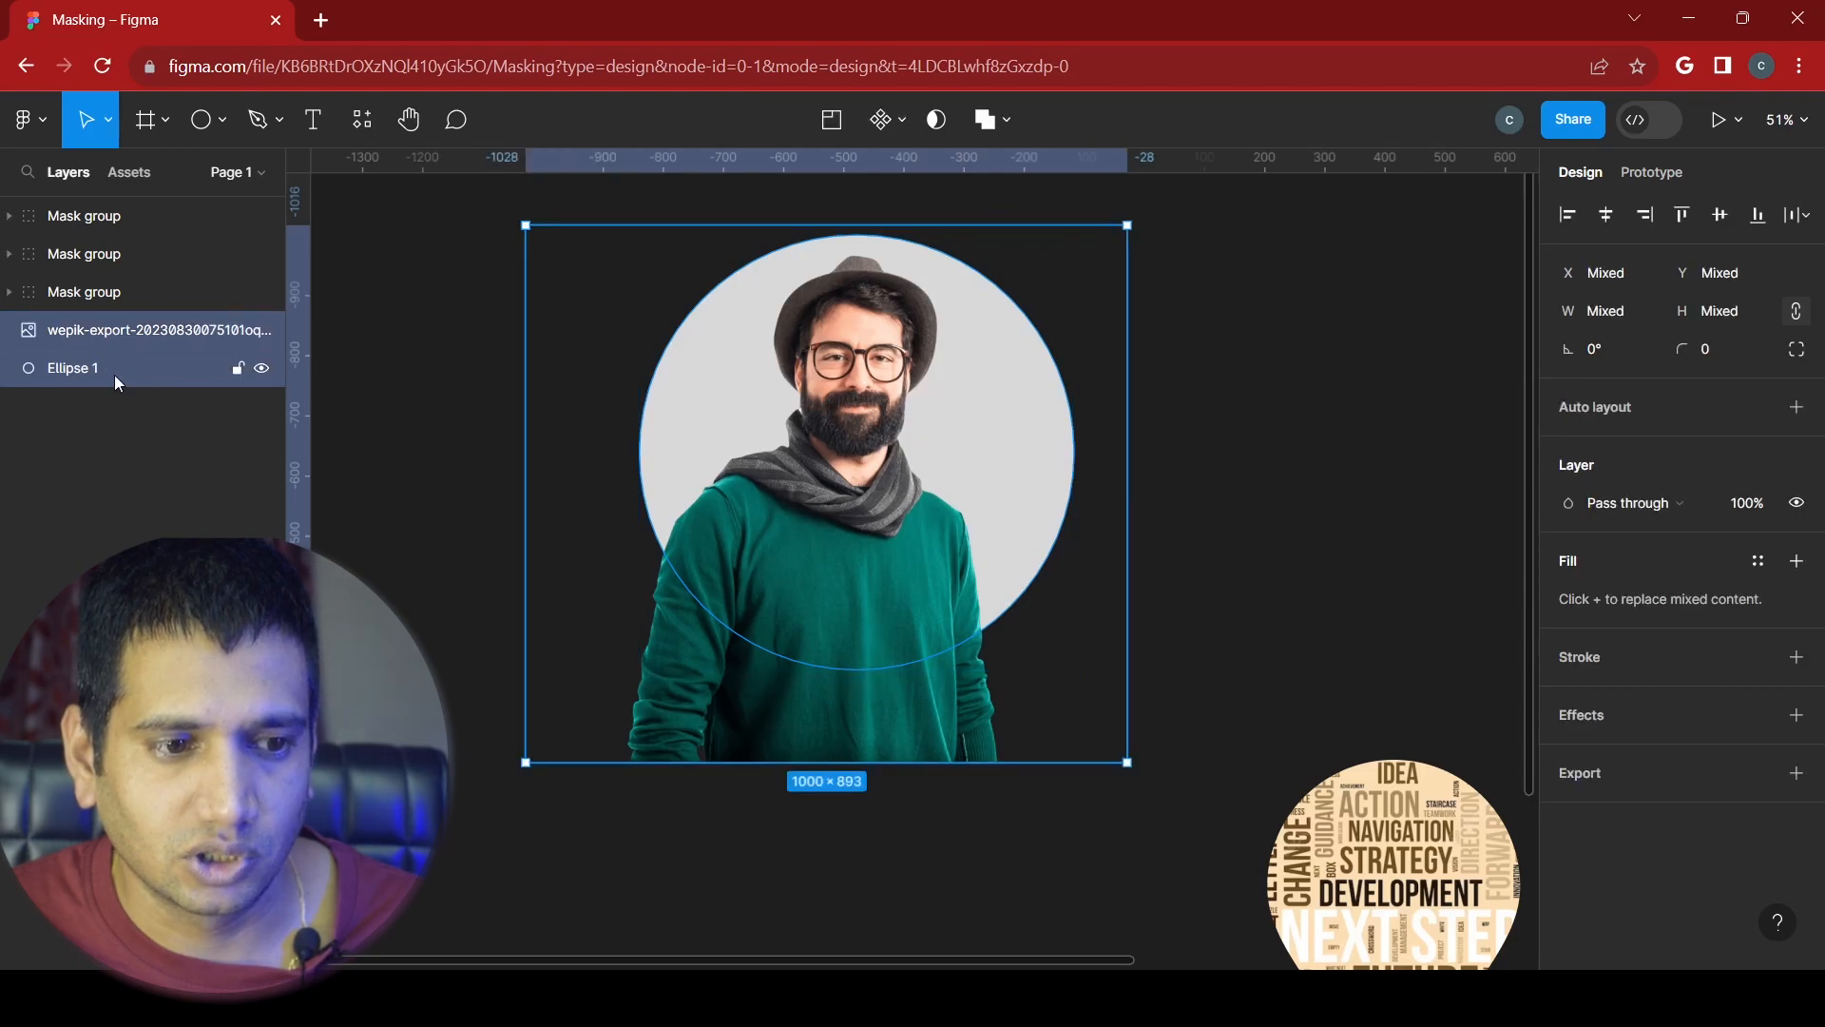
pyautogui.click(936, 119)
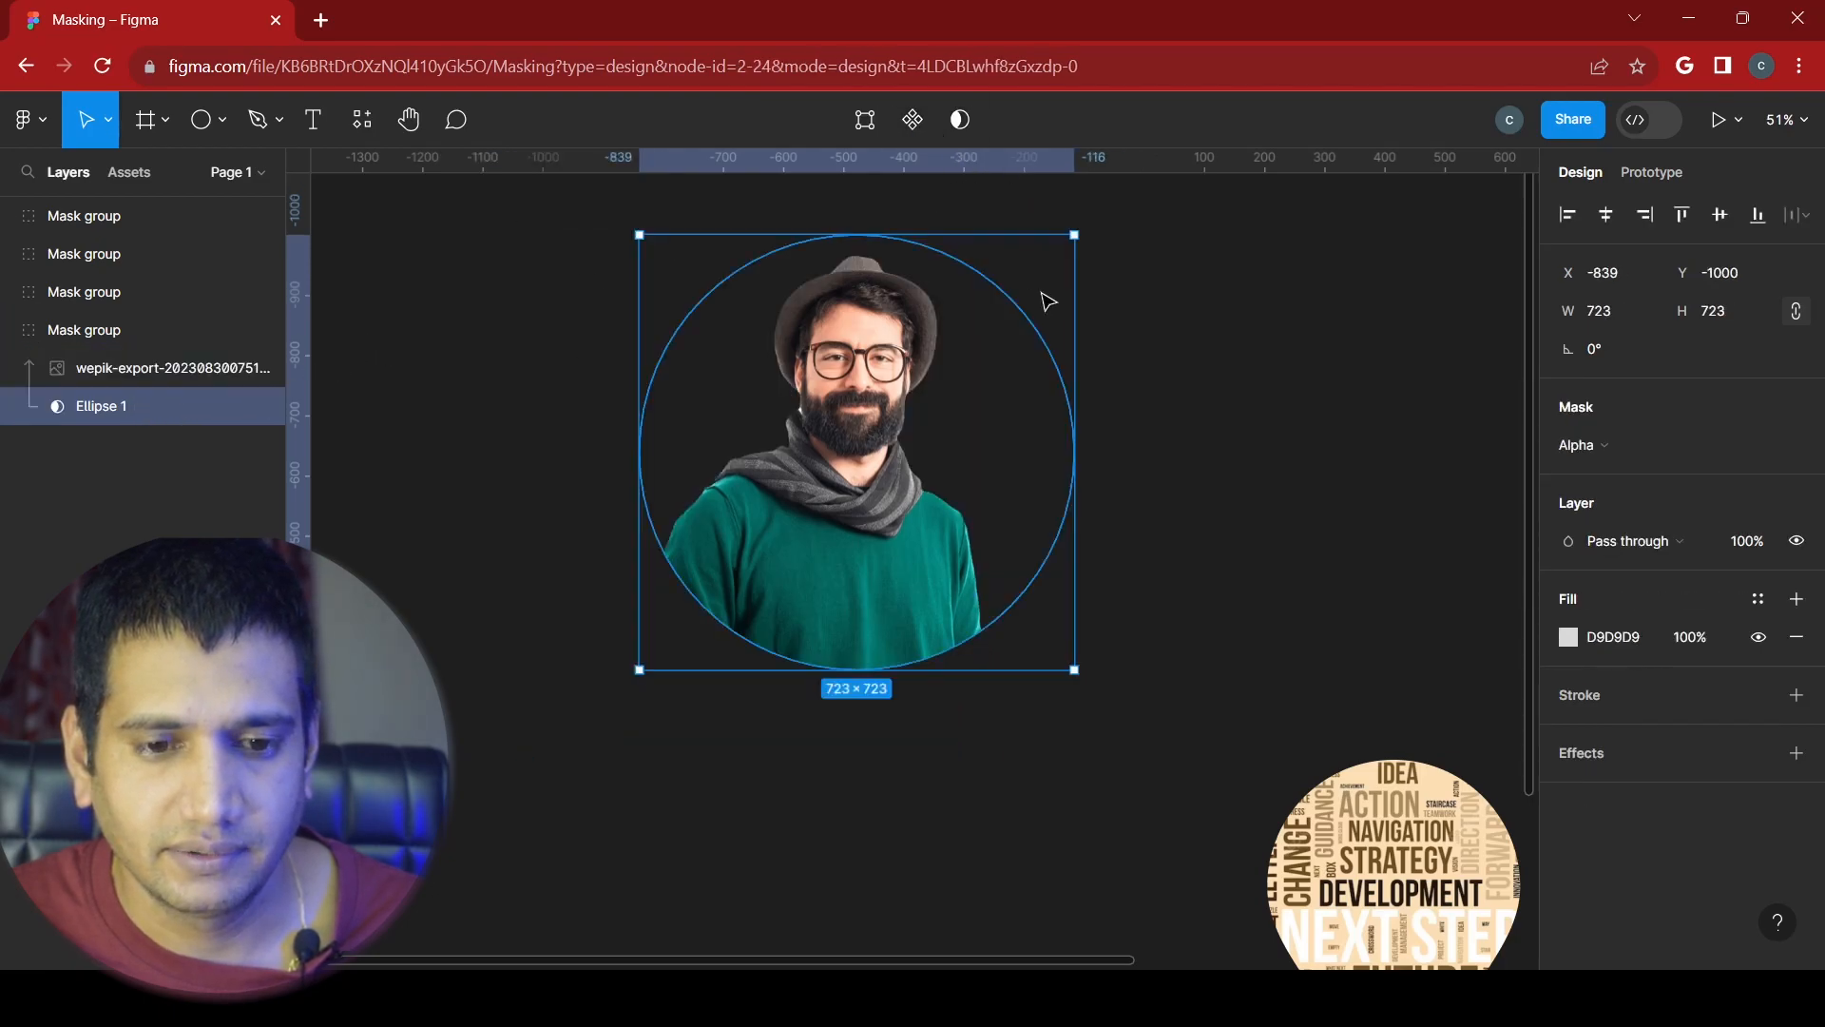
pyautogui.moveTo(939, 472)
pyautogui.mouseDown()
pyautogui.moveTo(971, 563)
pyautogui.moveTo(947, 493)
pyautogui.mouseUp()
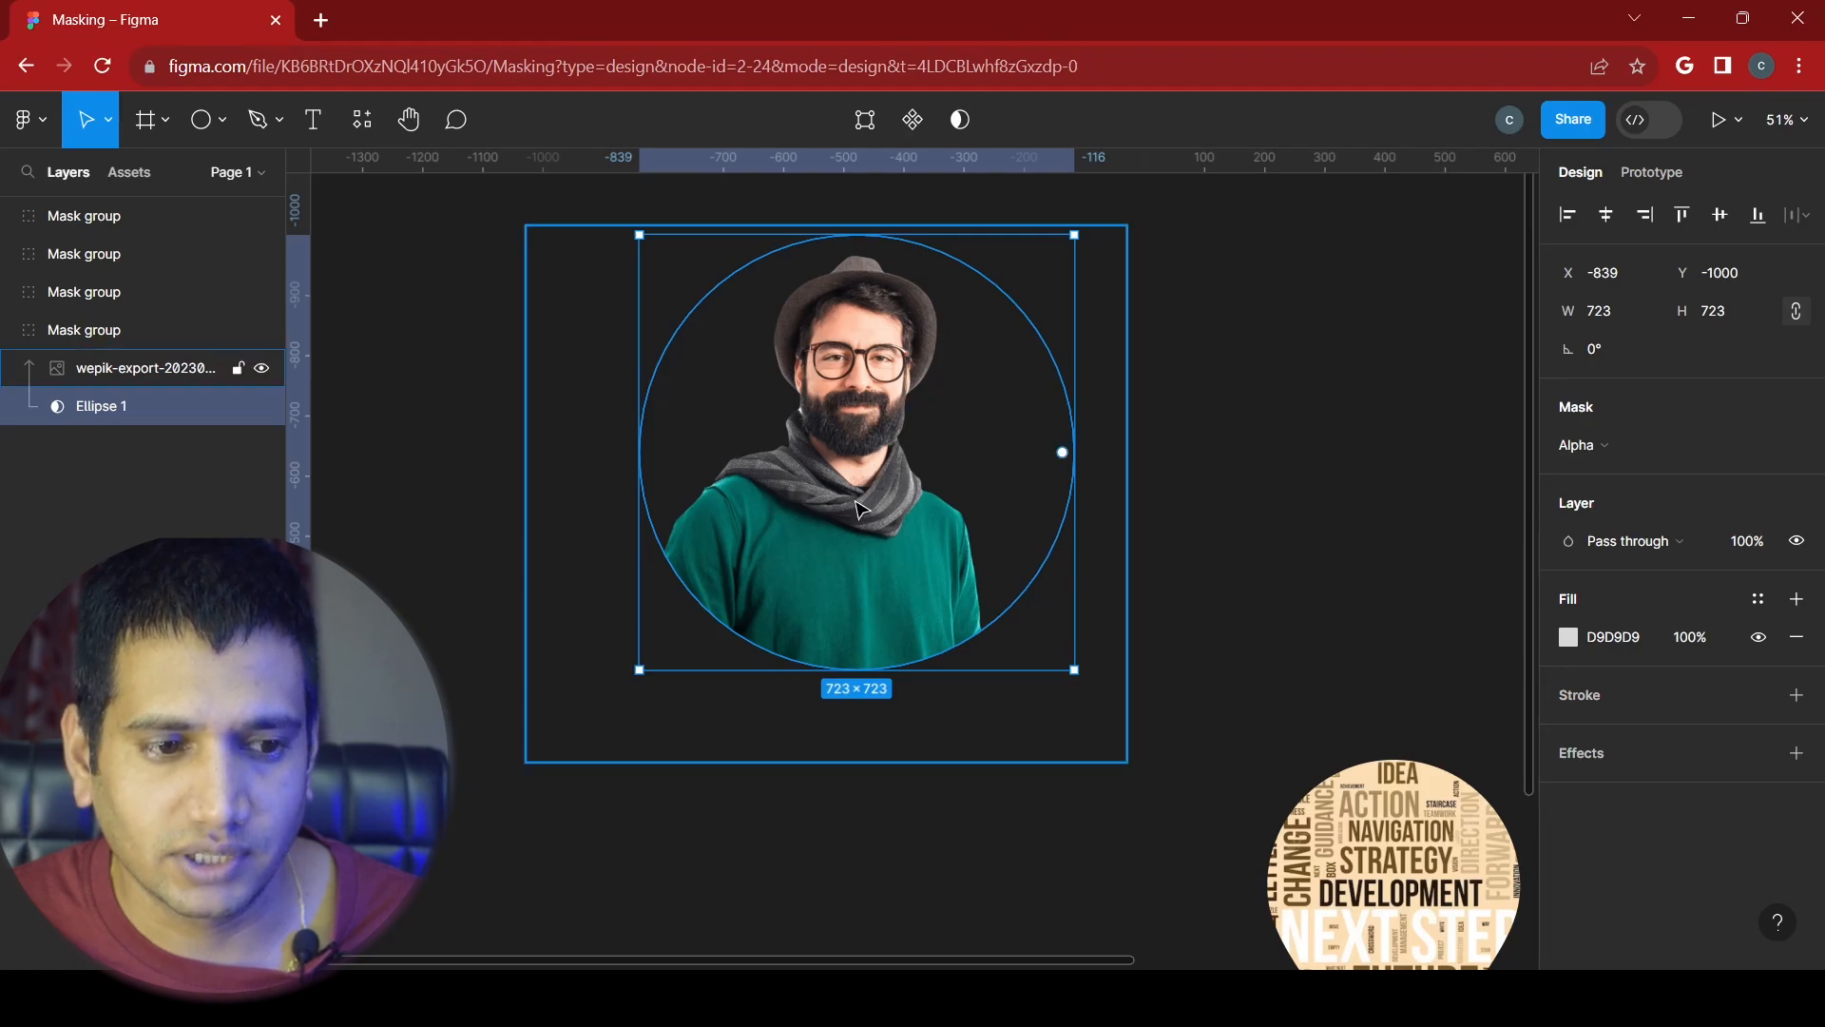
# - Release the circle mask from the man's photo and duplicate the circle in place
pyautogui.hotkey('ctrl', 'alt', 'm')
pyautogui.click(93, 432)
pyautogui.click(78, 369)
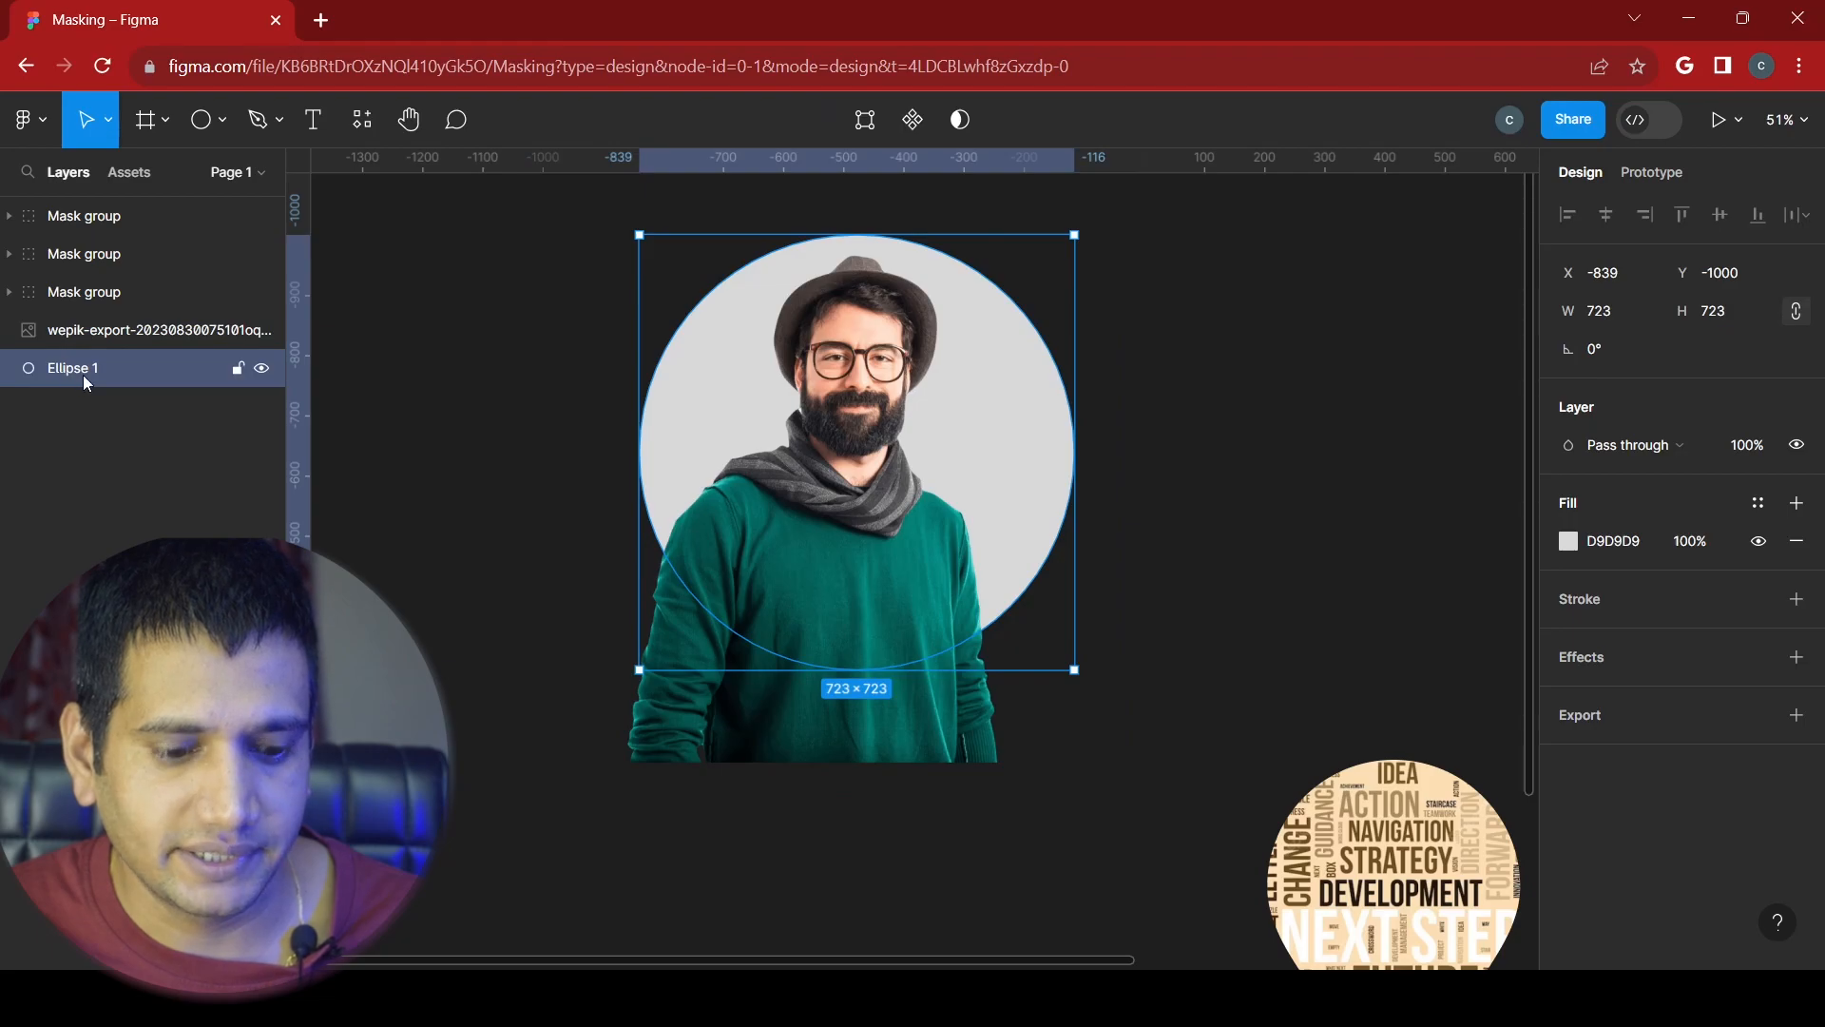
pyautogui.hotkey('ctrl', 'd')
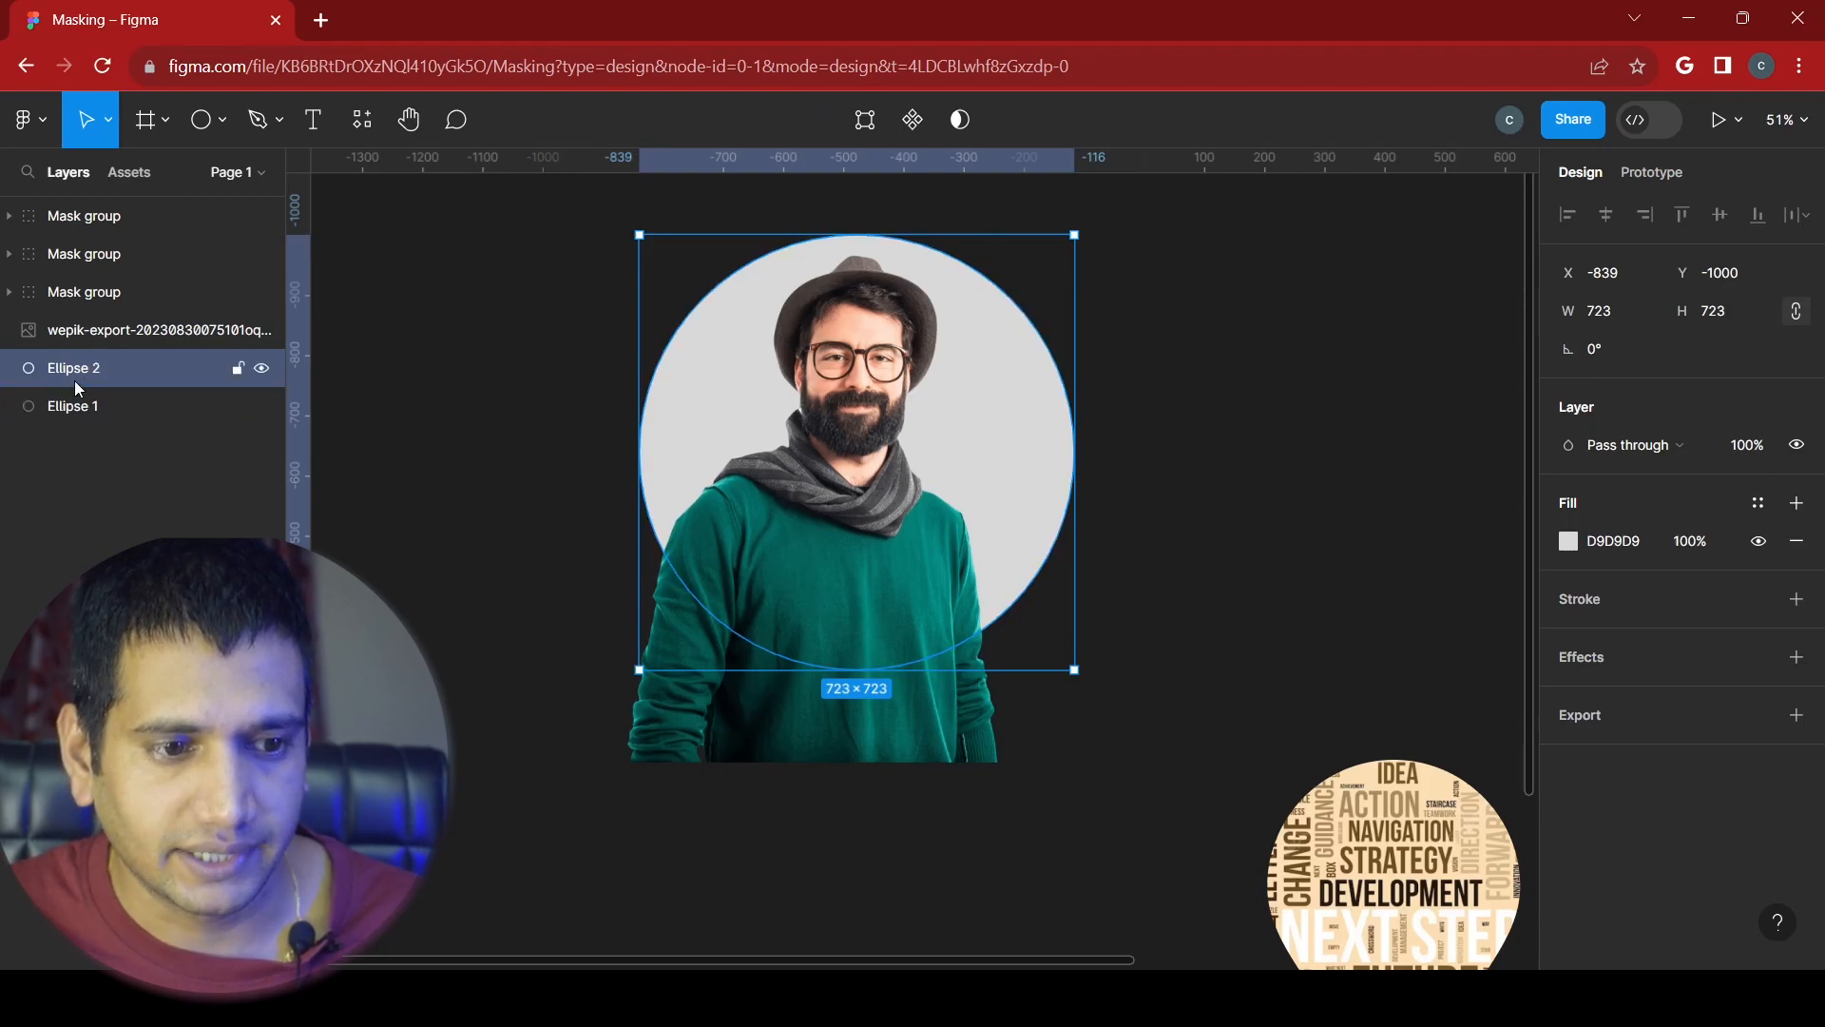
pyautogui.click(1579, 716)
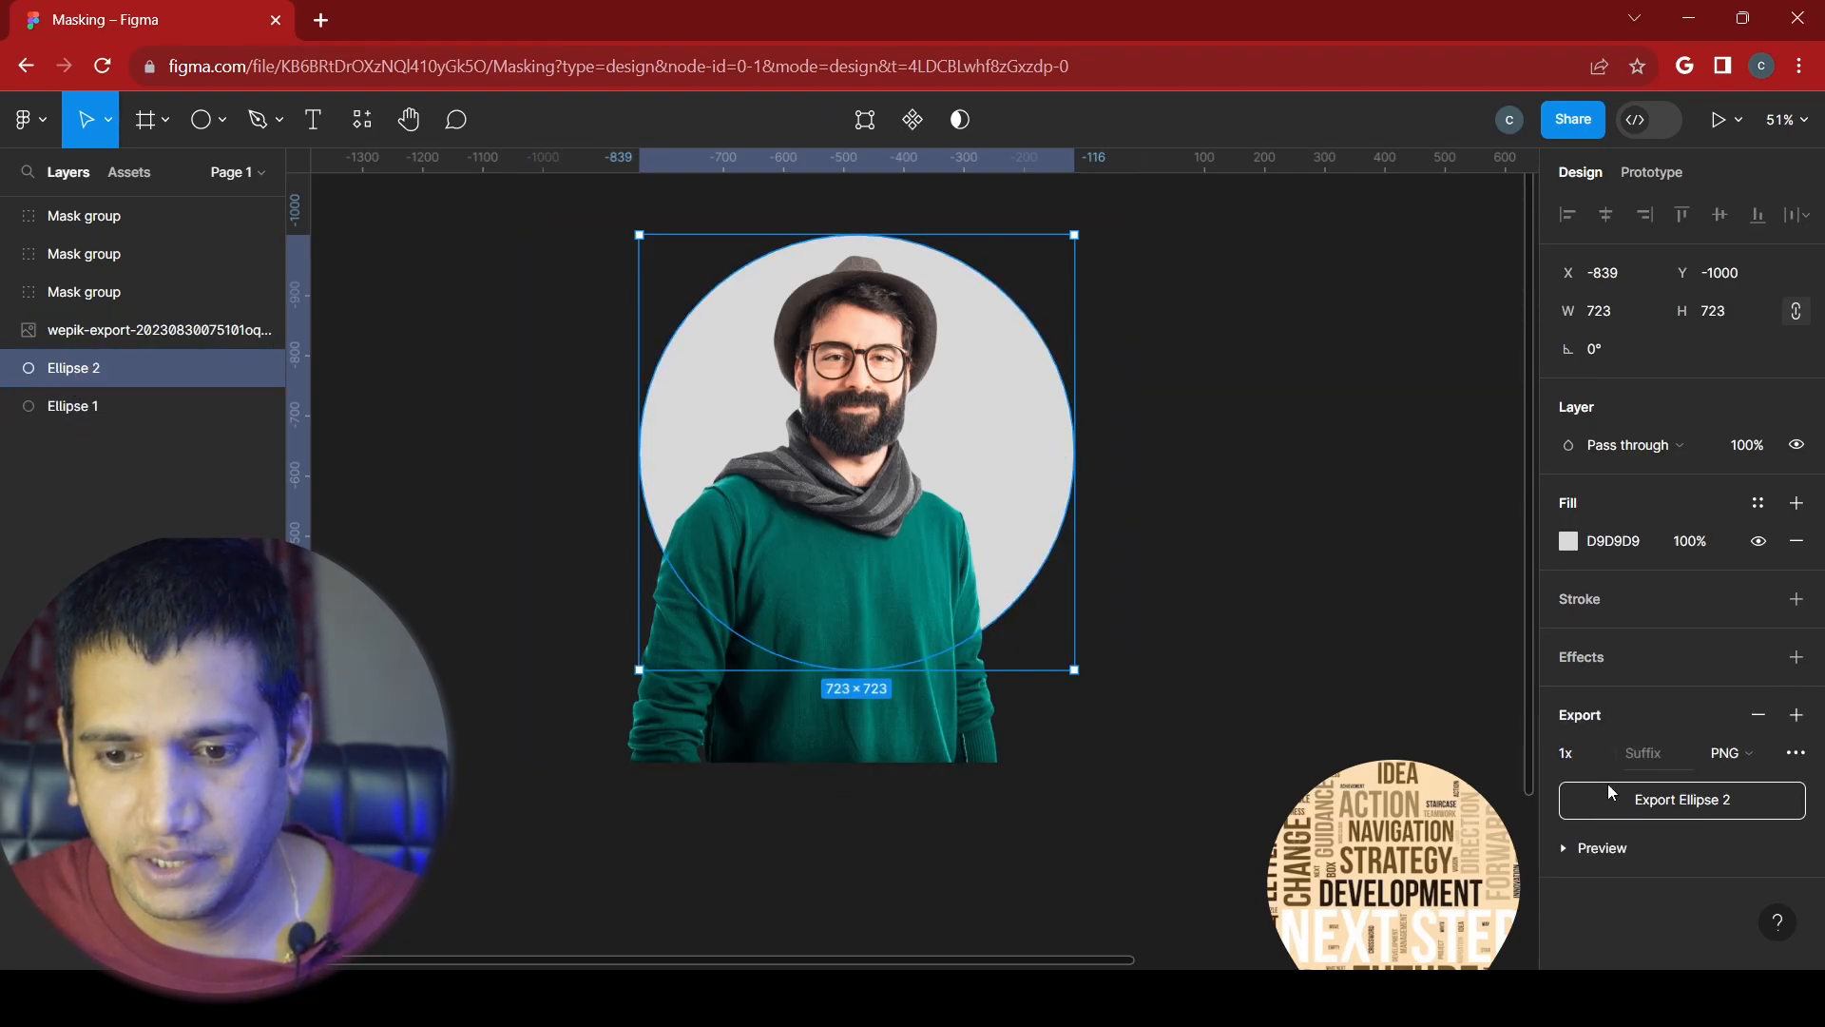
# - Set the fill of the rear circle, Ellipse 1, to red EB0C0C
pyautogui.click(151, 415)
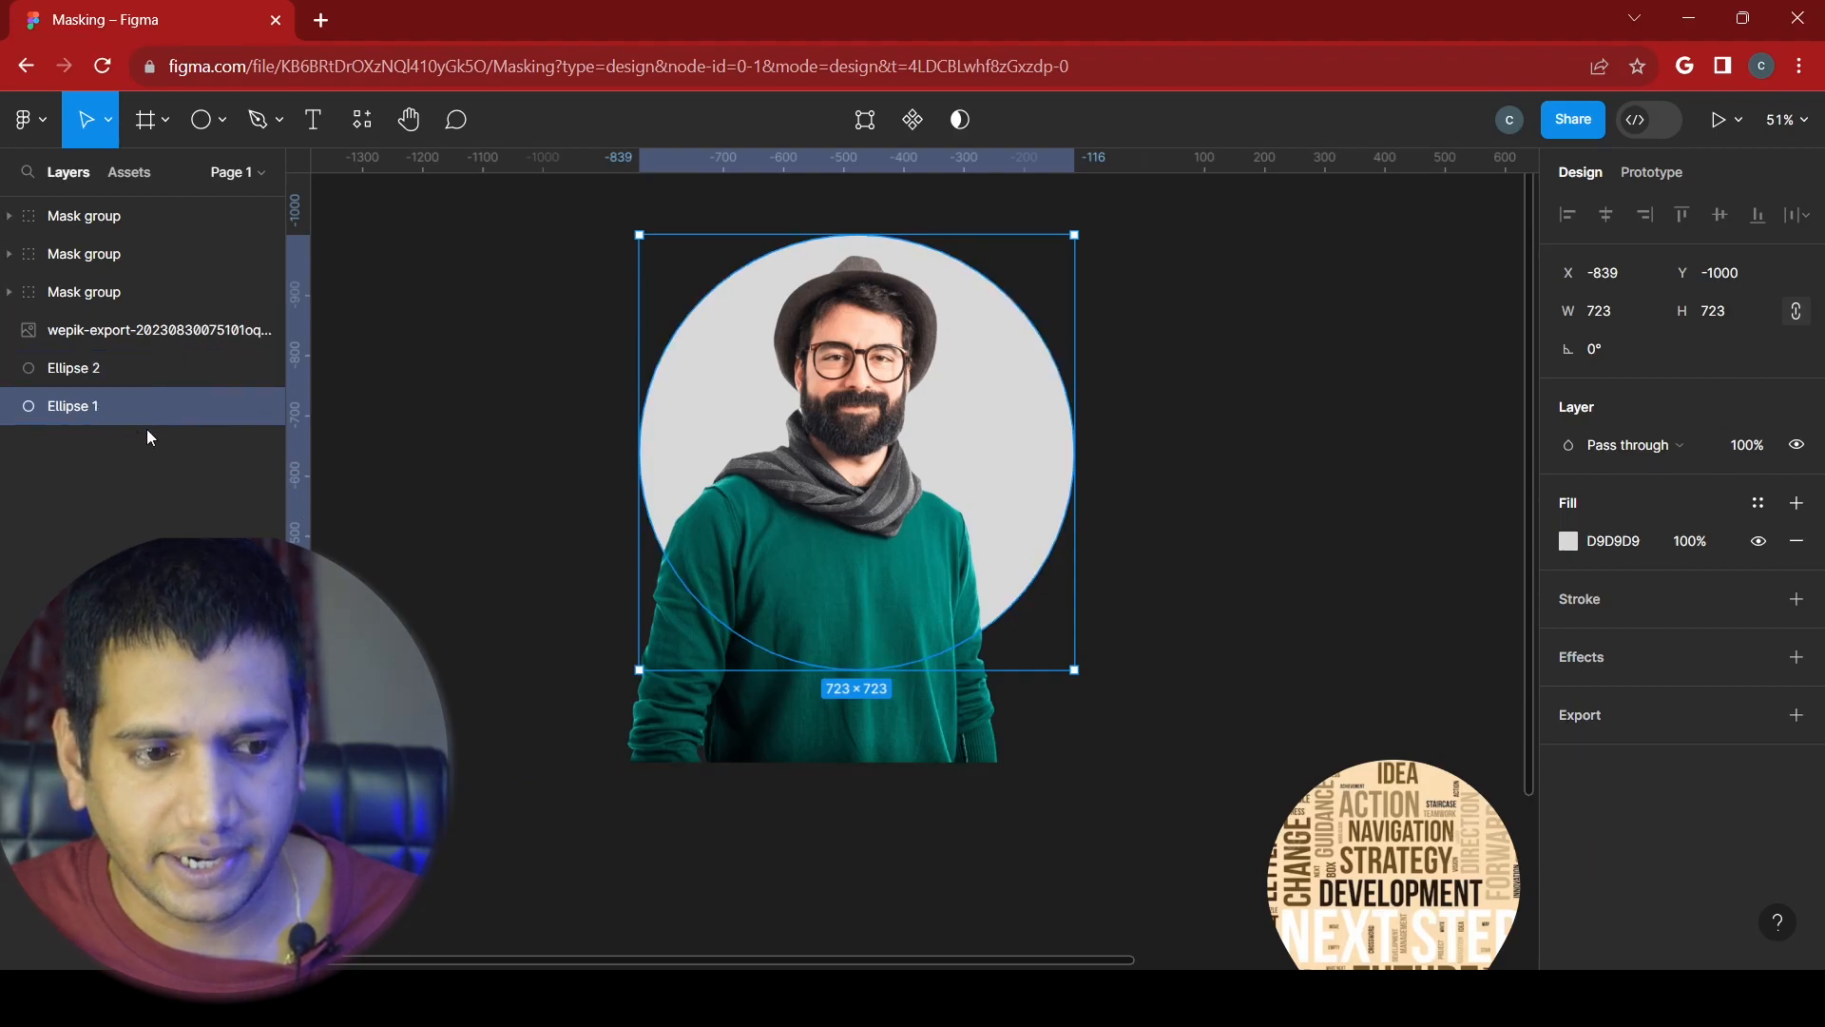
pyautogui.click(1569, 541)
pyautogui.moveTo(1532, 399); pyautogui.dragTo(1528, 386)
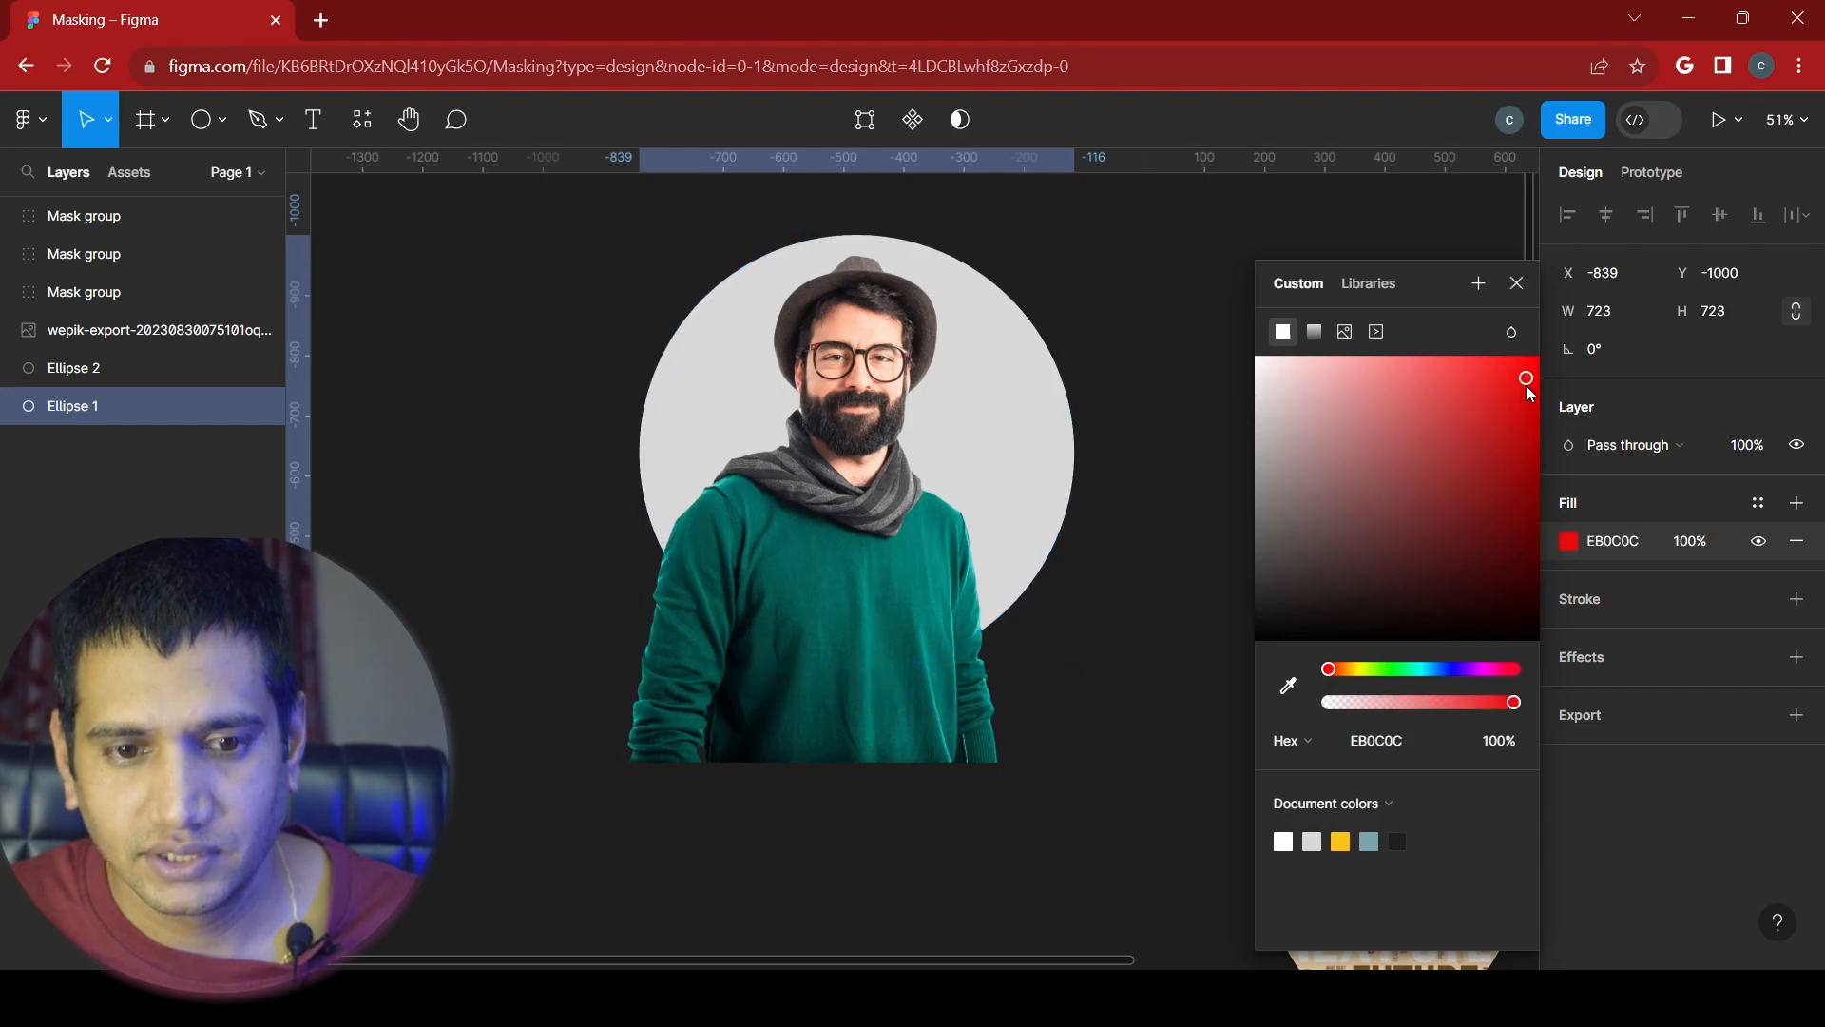
pyautogui.click(1516, 283)
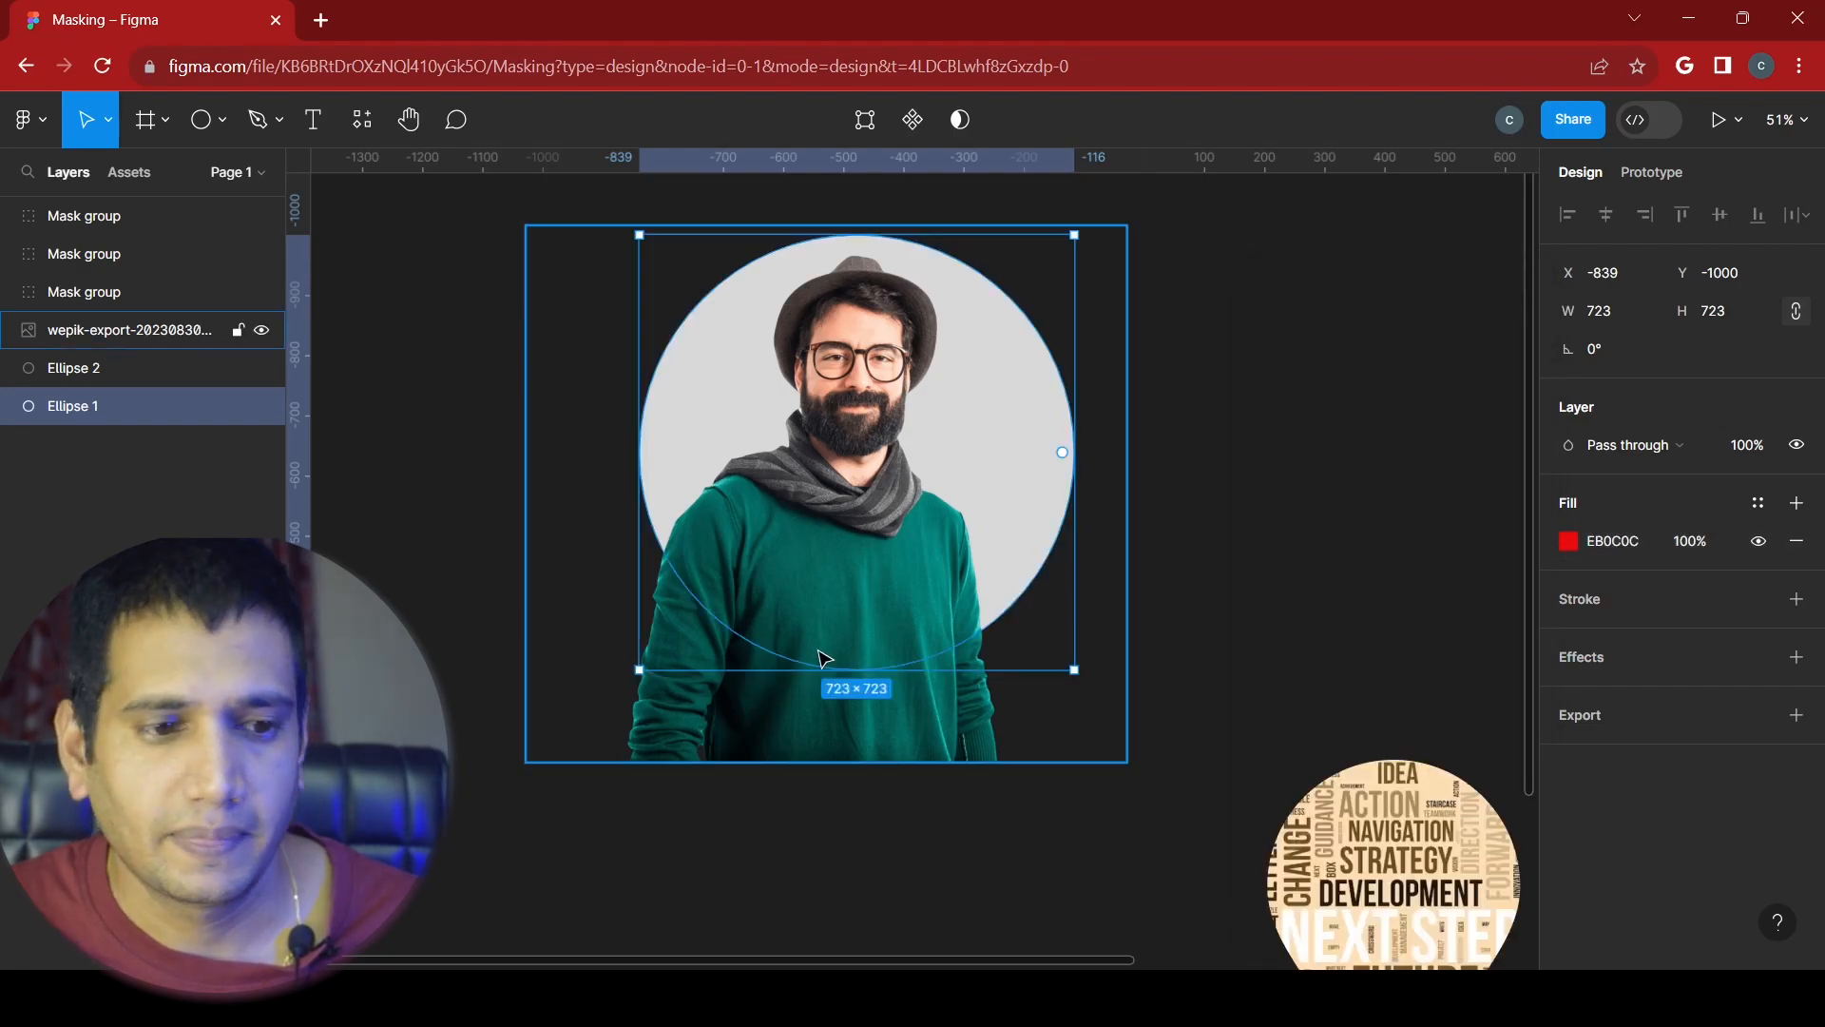
# - Mask the man's photo with the front circle, Ellipse 2, leaving Ellipse 1 outside the mask
pyautogui.click(87, 365)
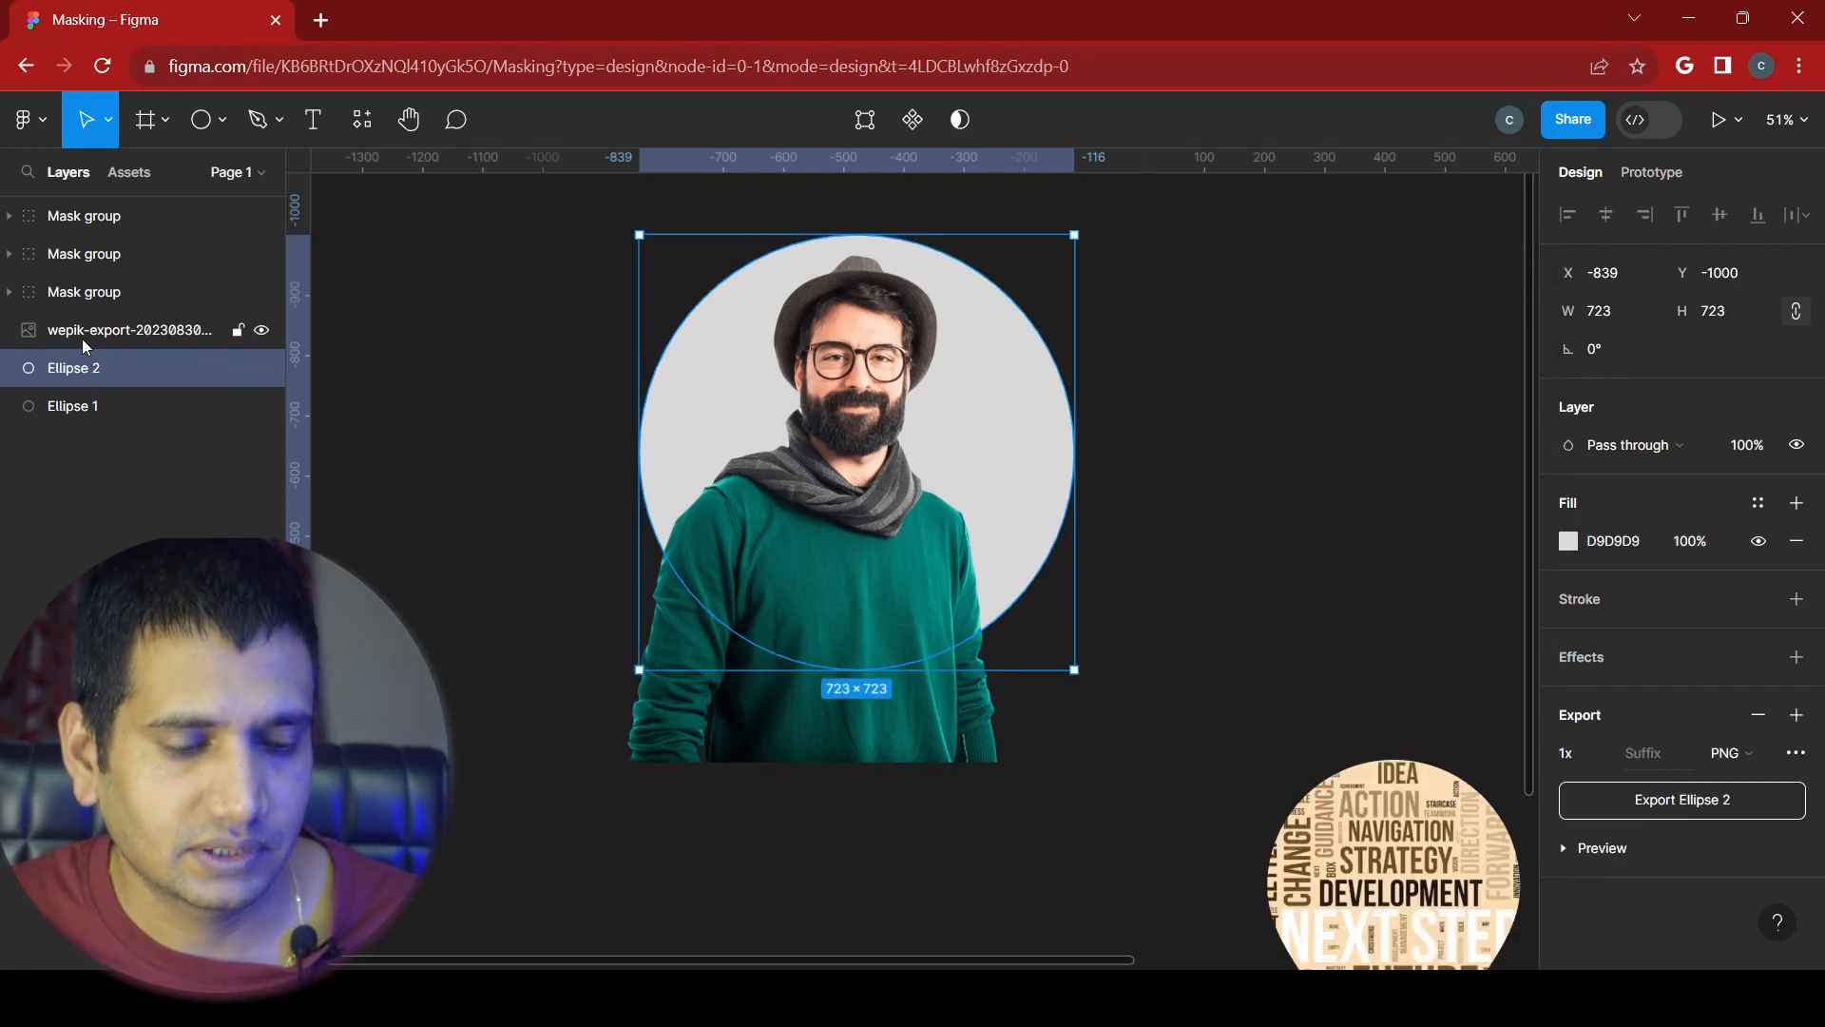
pyautogui.keyDown('shift'); pyautogui.click(81, 330); pyautogui.keyUp('shift')
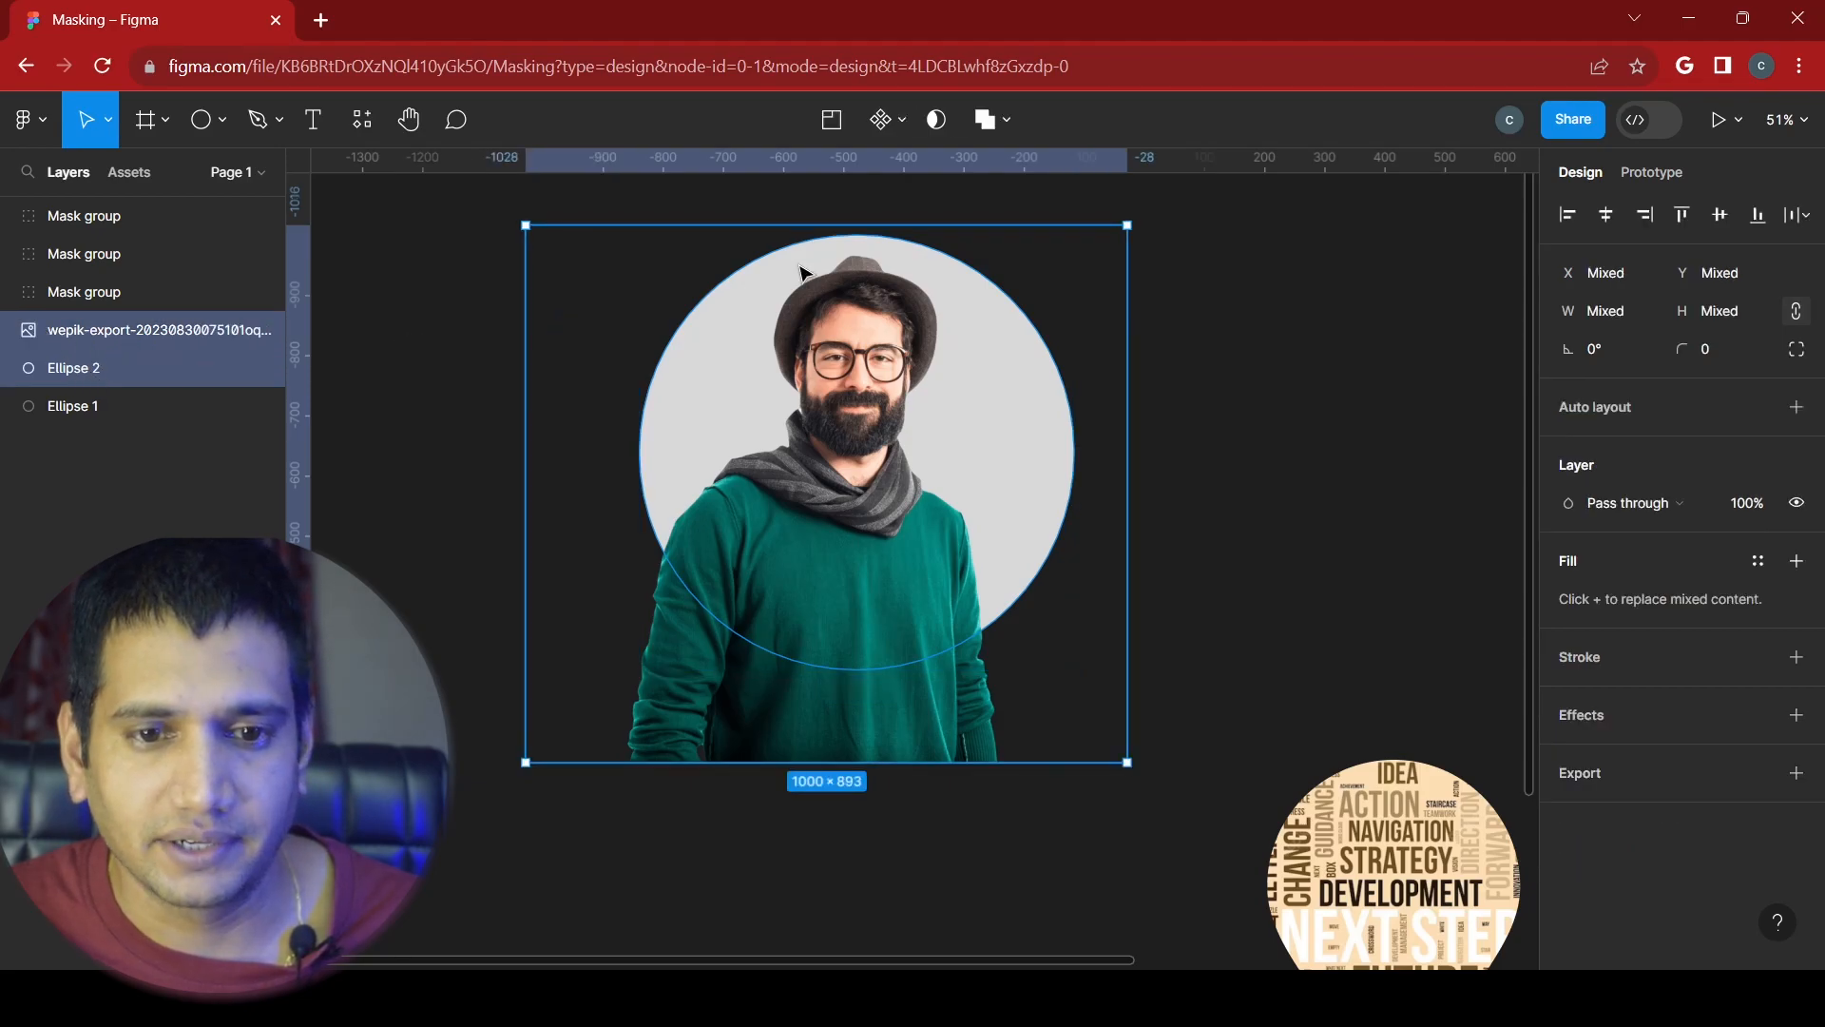
pyautogui.click(938, 124)
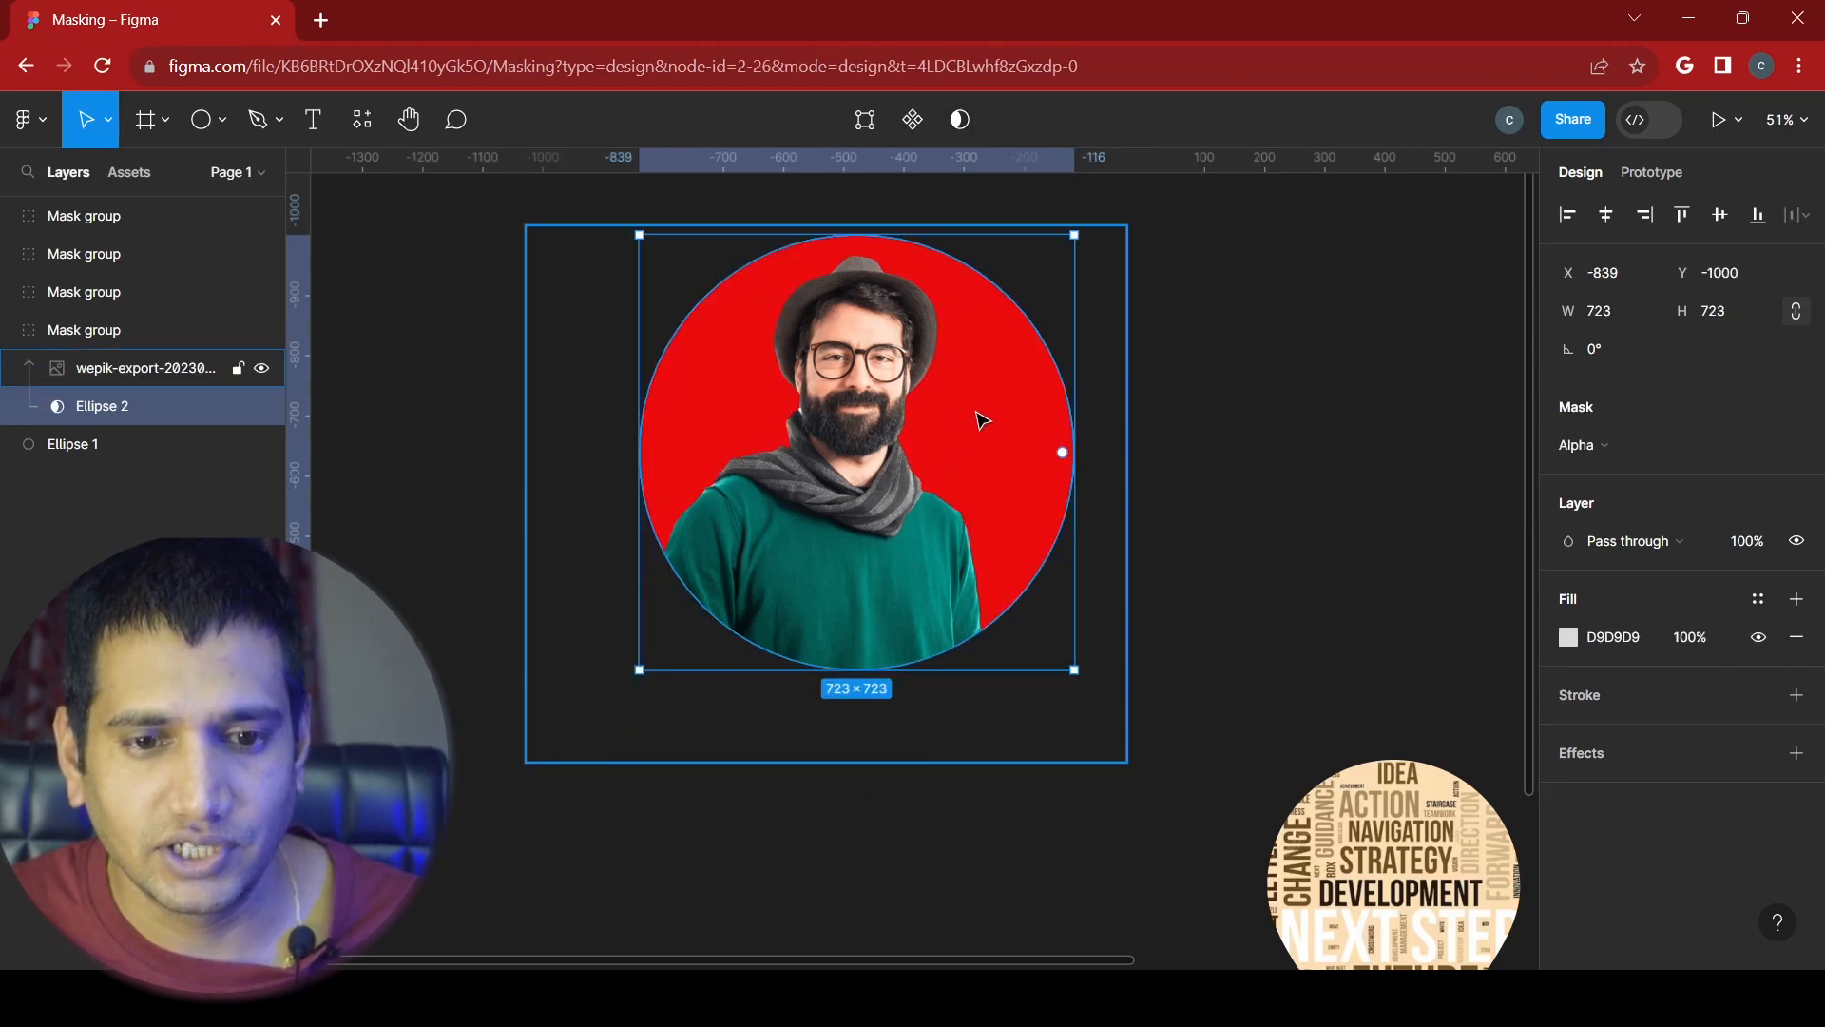
# - Set the fill of Ellipse 1, the background circle behind the man, to yellow E7EB0C
pyautogui.click(83, 449)
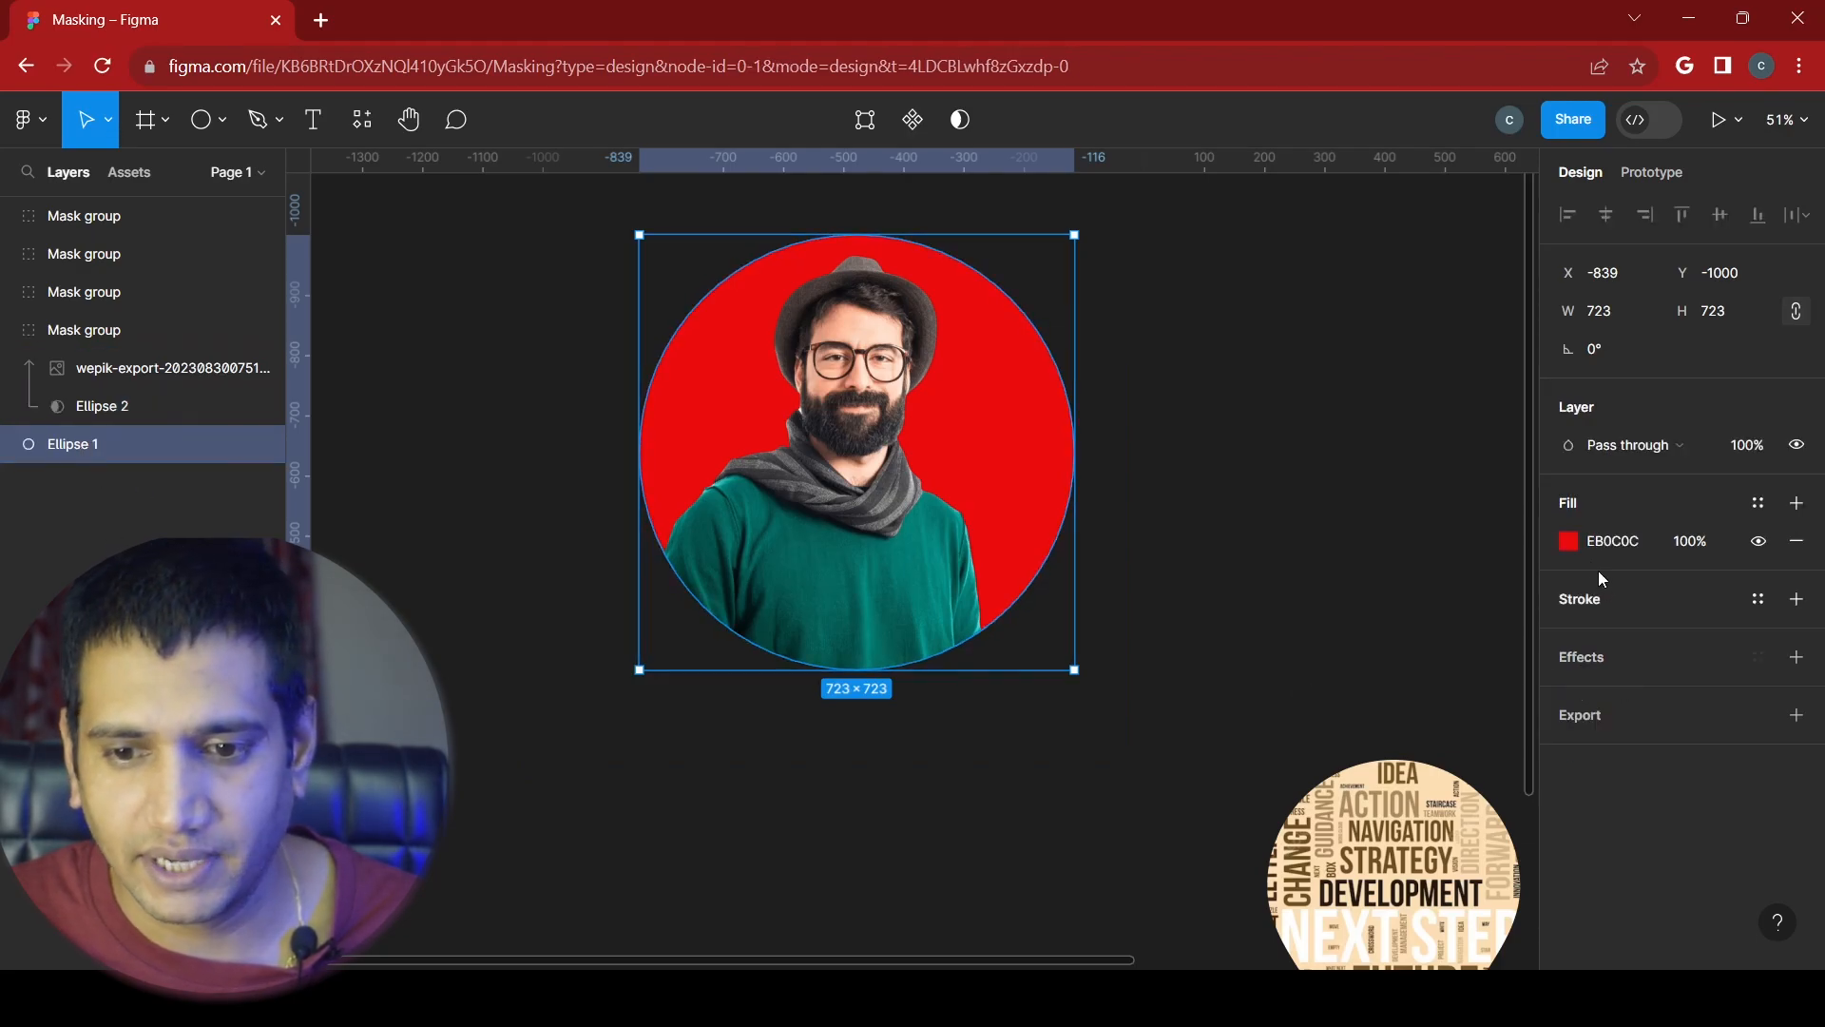
pyautogui.click(1568, 542)
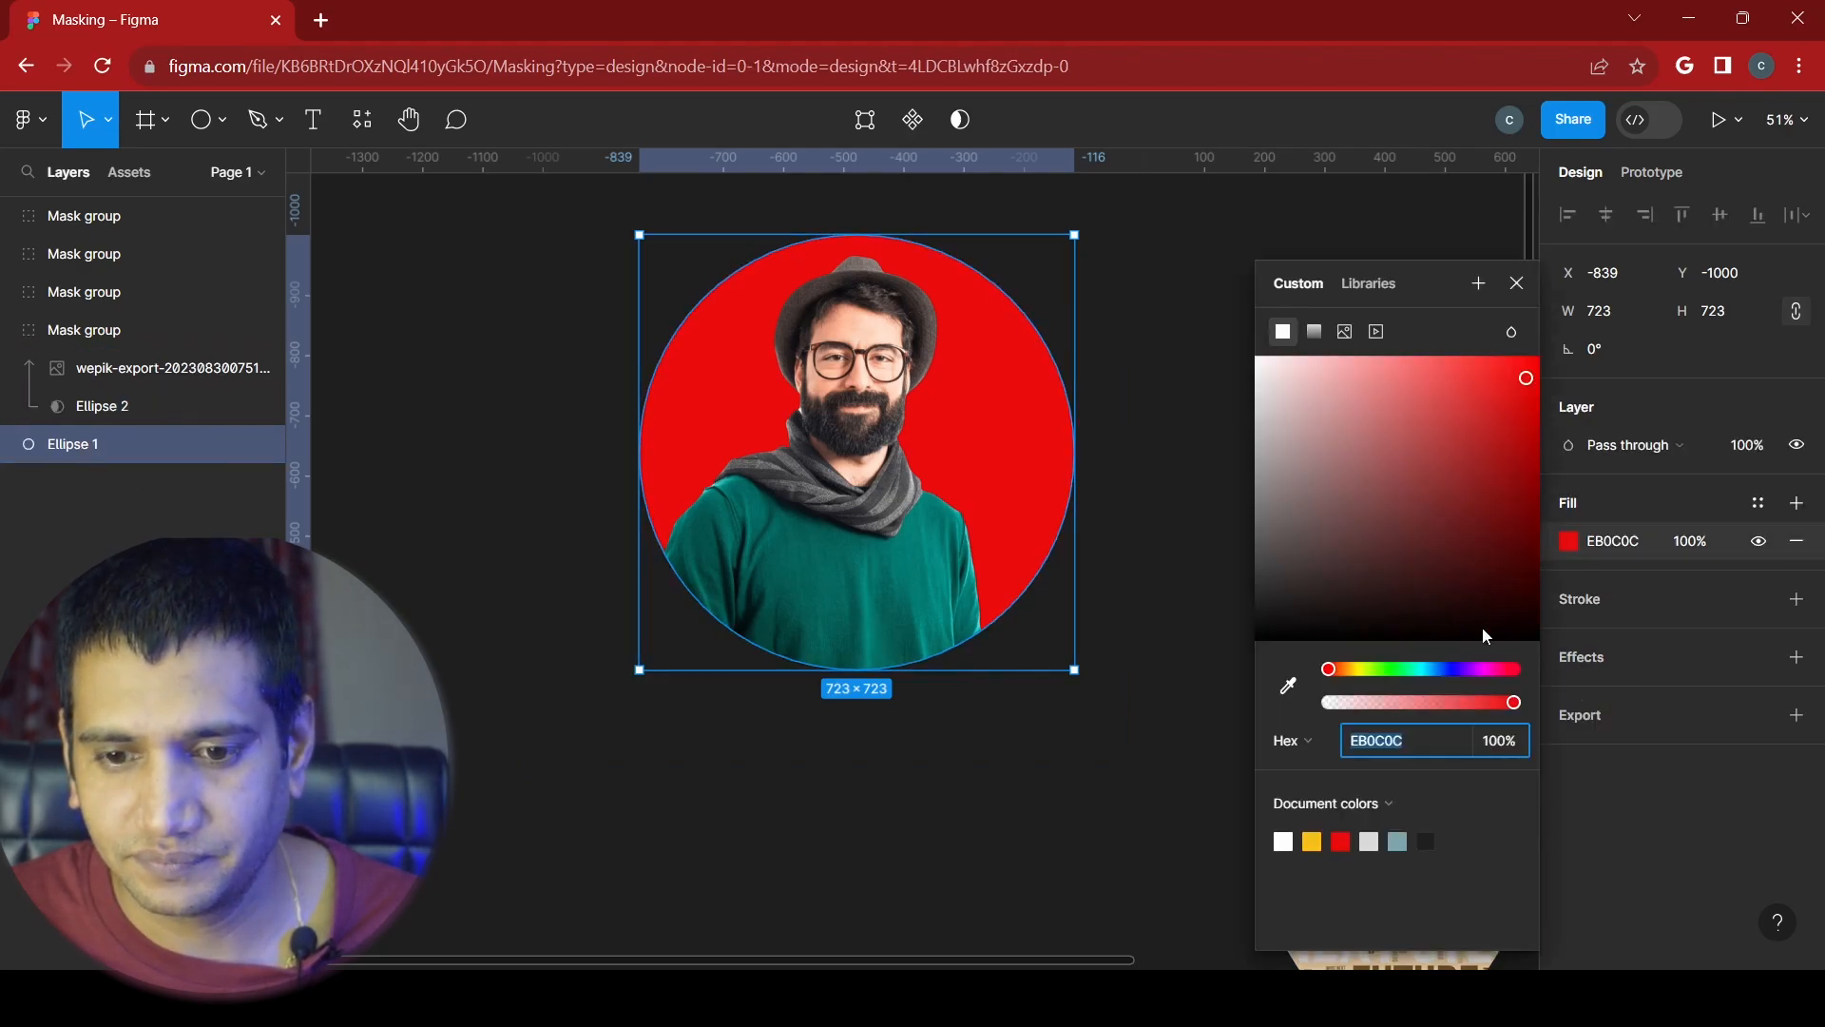
pyautogui.click(1383, 670)
pyautogui.click(1363, 670)
pyautogui.moveTo(1365, 677); pyautogui.dragTo(1365, 674)
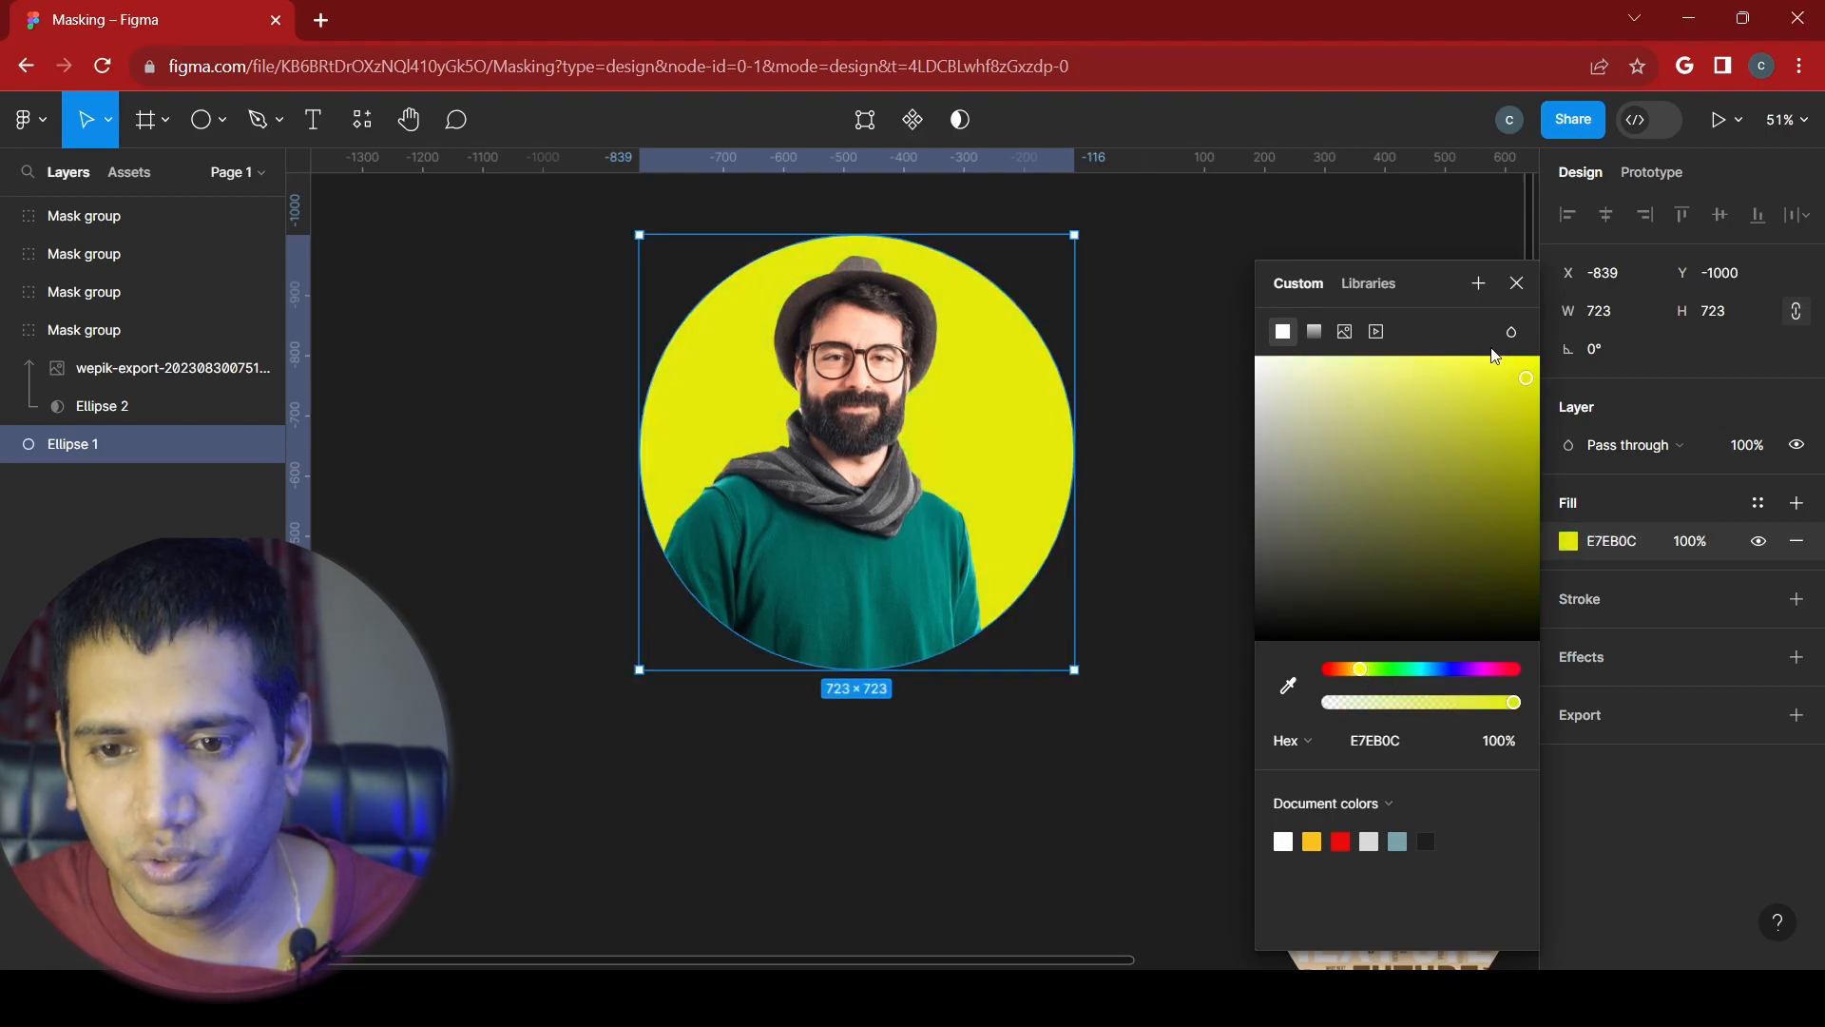
pyautogui.click(1517, 284)
# - Draw a portrait frame about 2291 × 3052 on the empty canvas beside the masked portrait
pyautogui.scroll(3, 1213, 533)
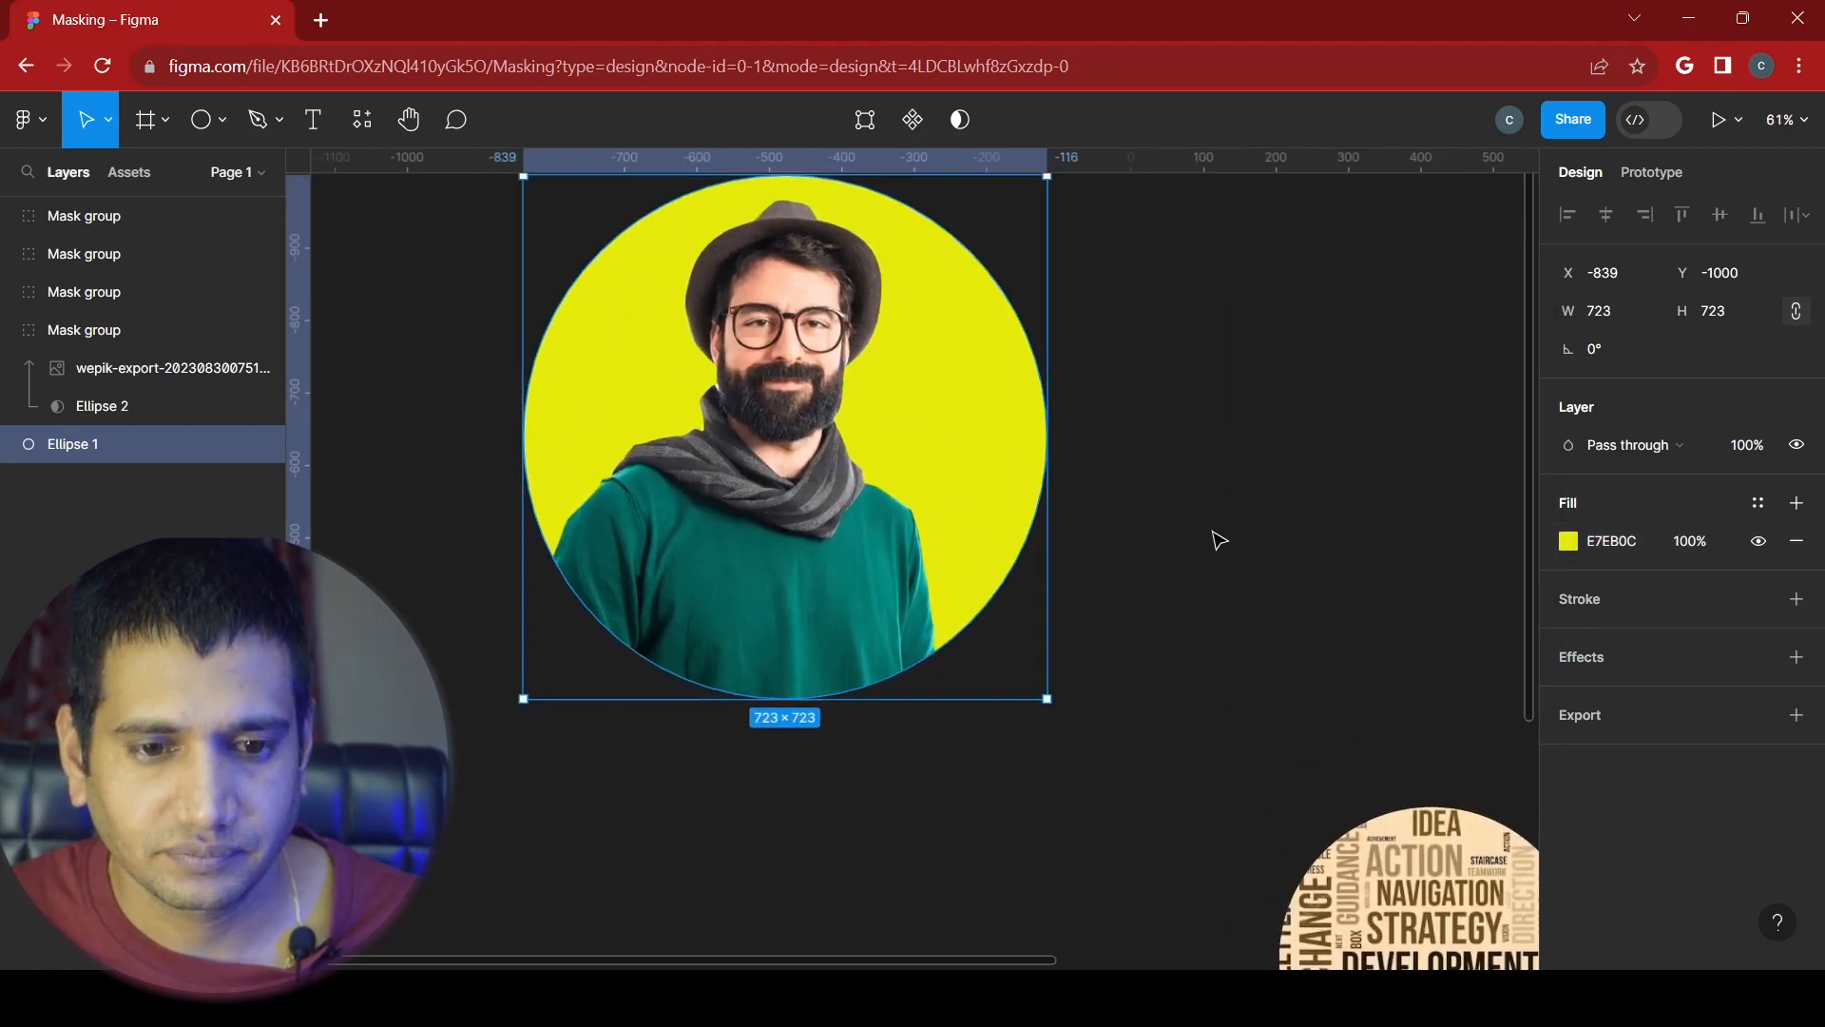
pyautogui.scroll(-4, 1220, 540)
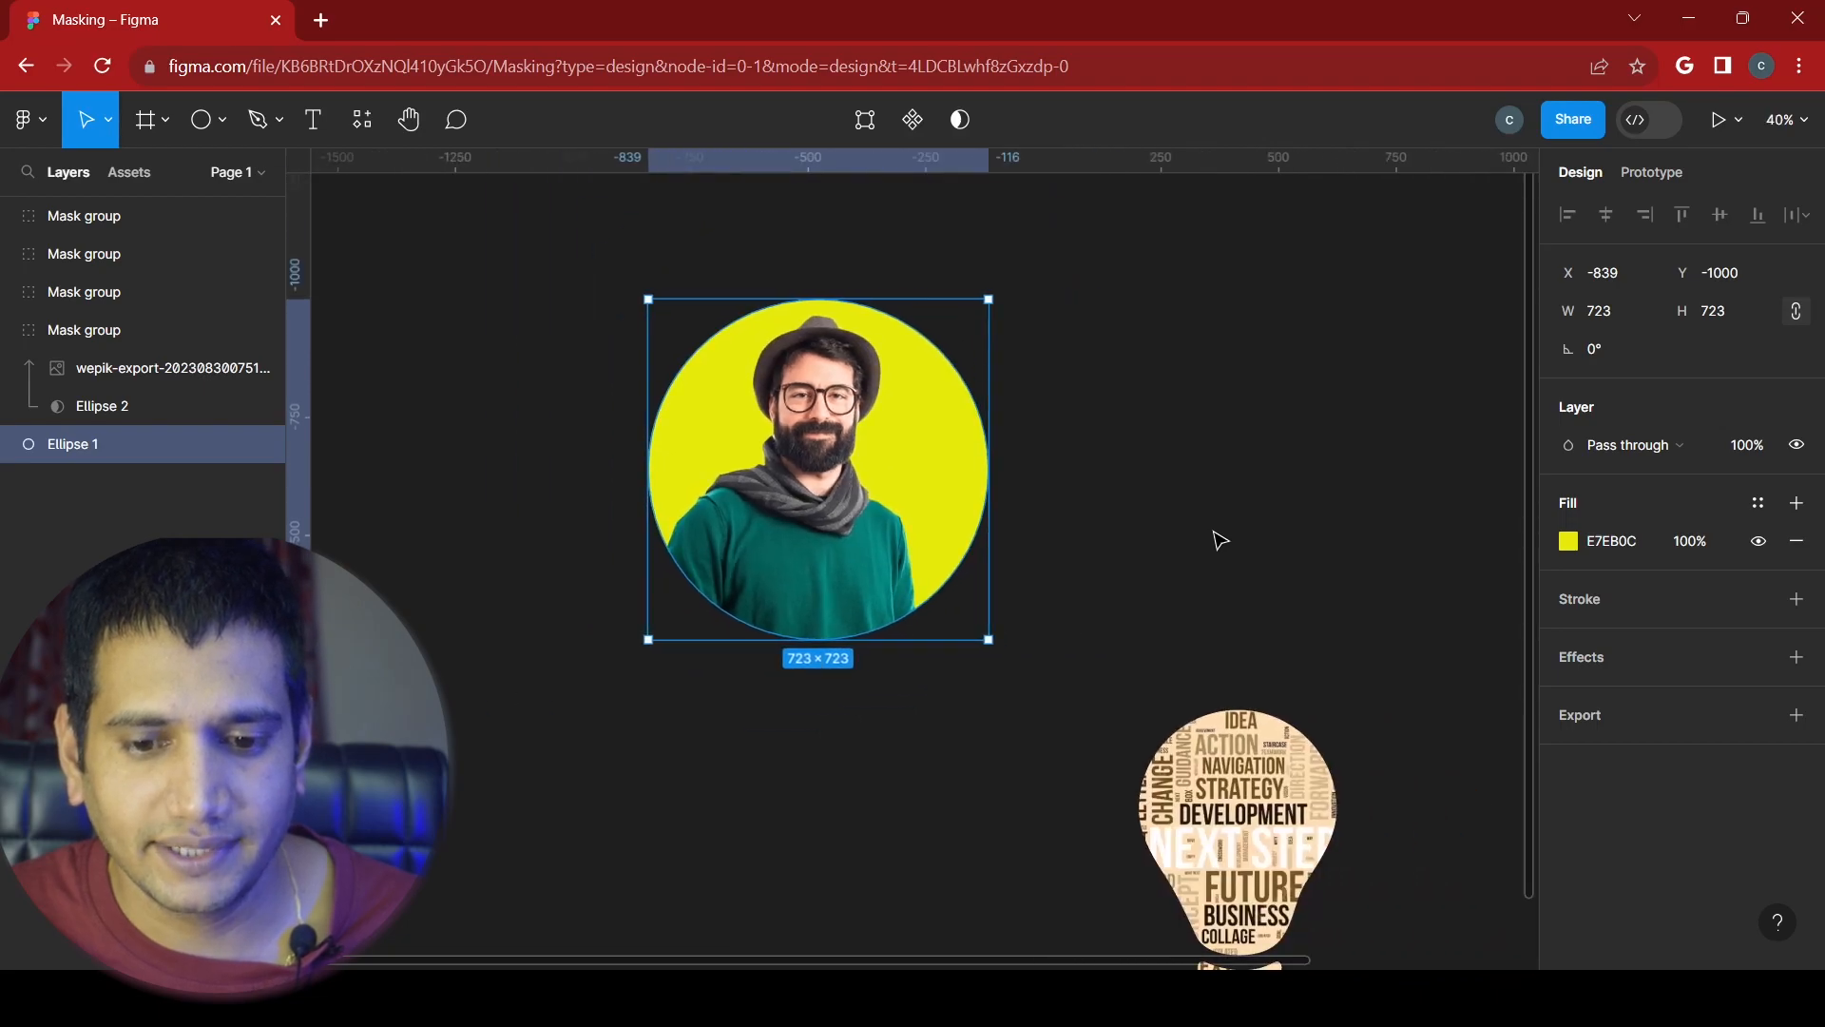
pyautogui.scroll(-3, 1220, 540)
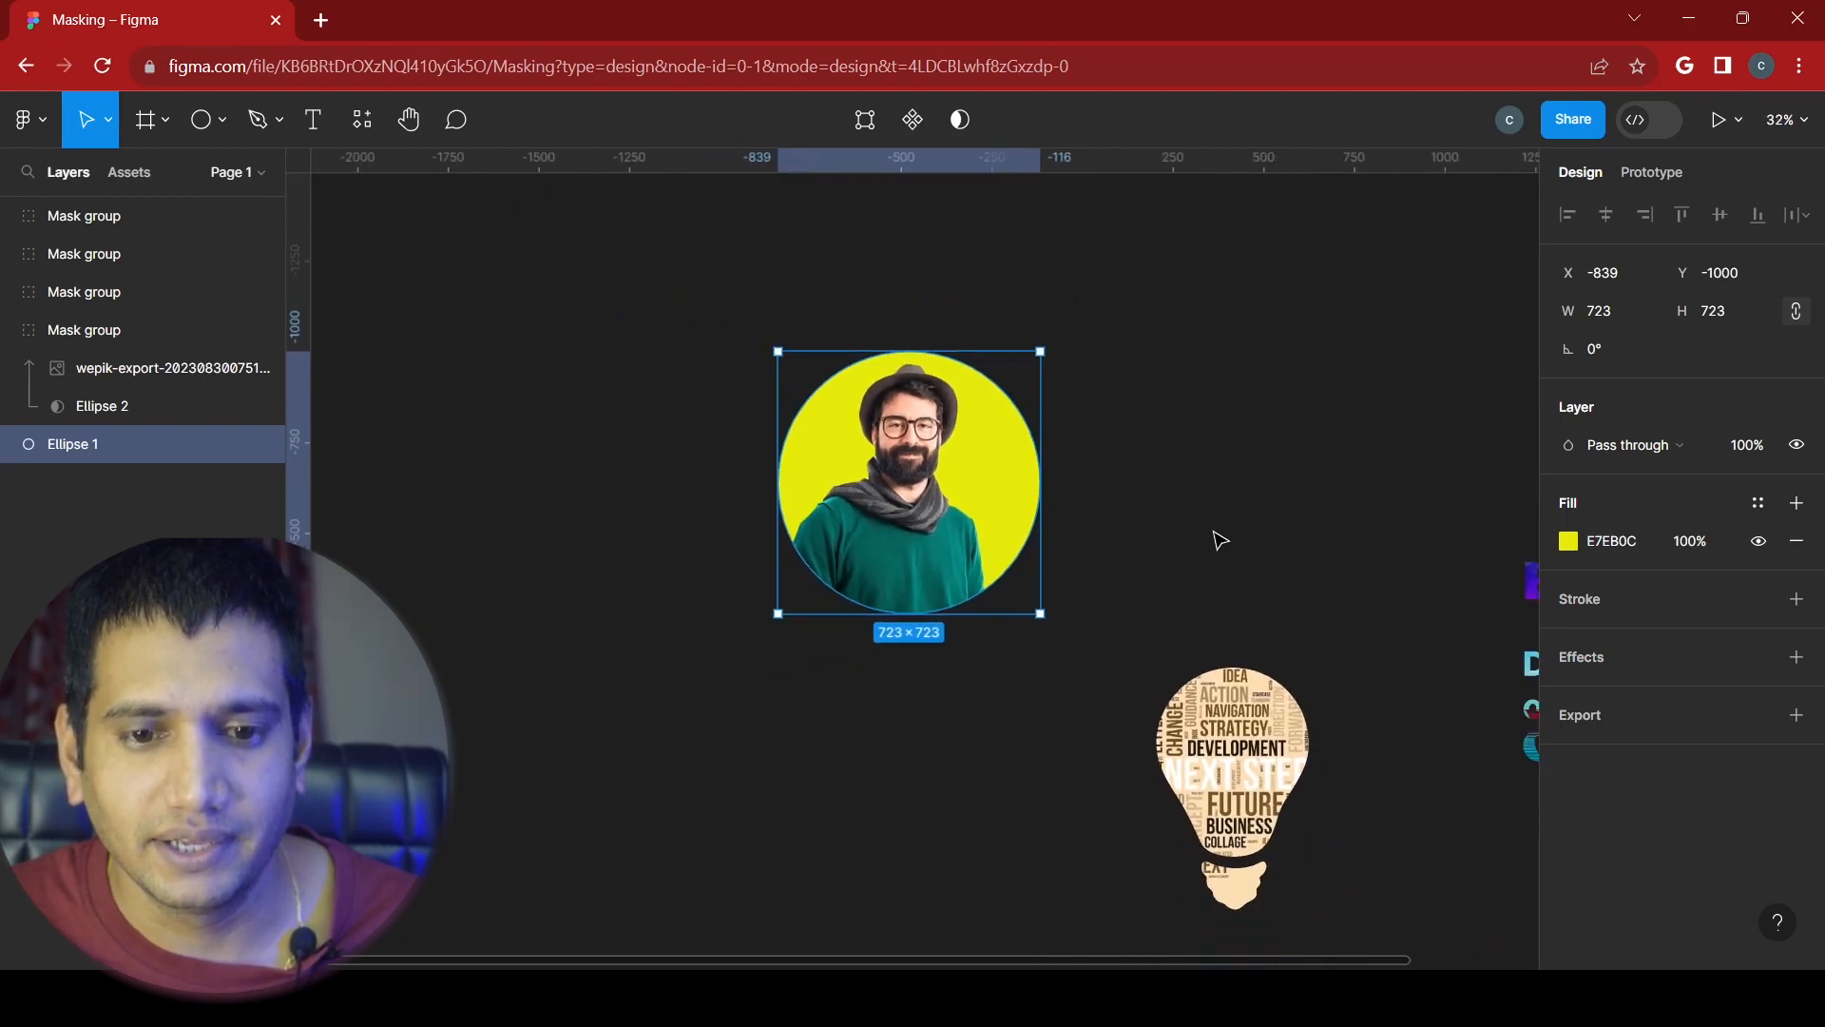
pyautogui.hscroll(2, 1219, 539)
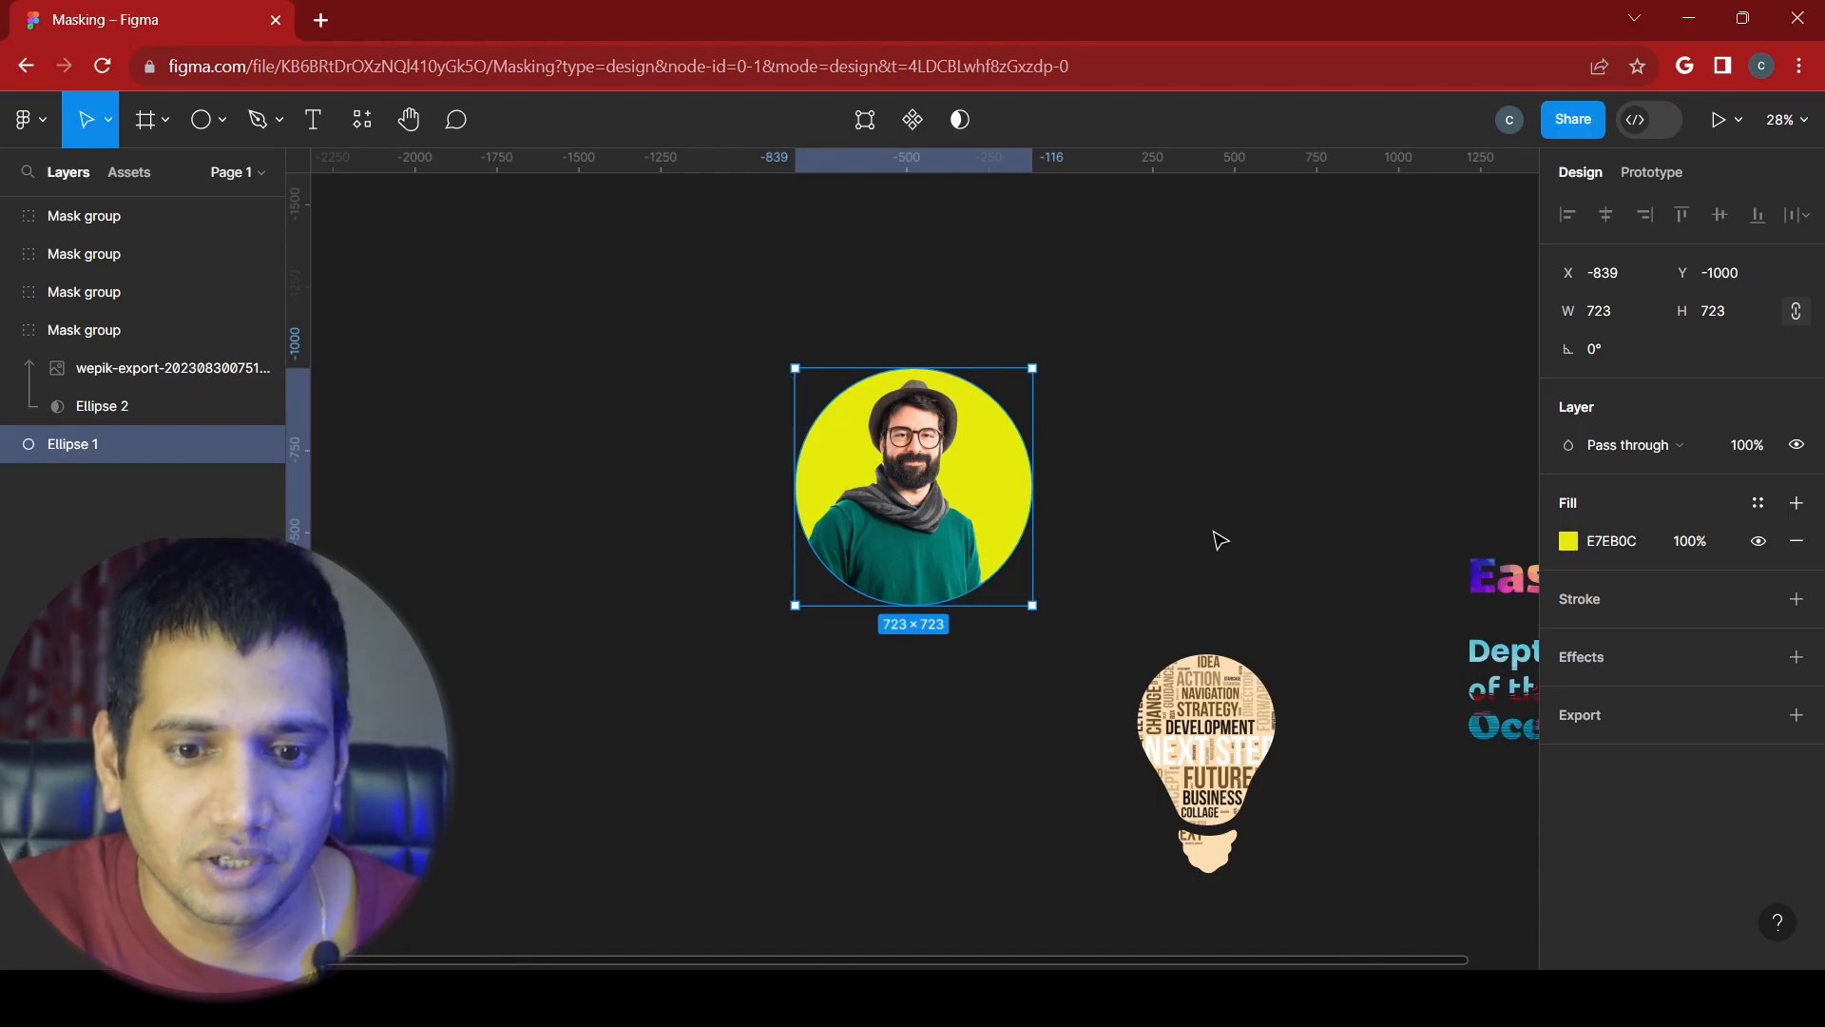
pyautogui.scroll(-3, 1220, 540)
pyautogui.scroll(-1, 770, 613)
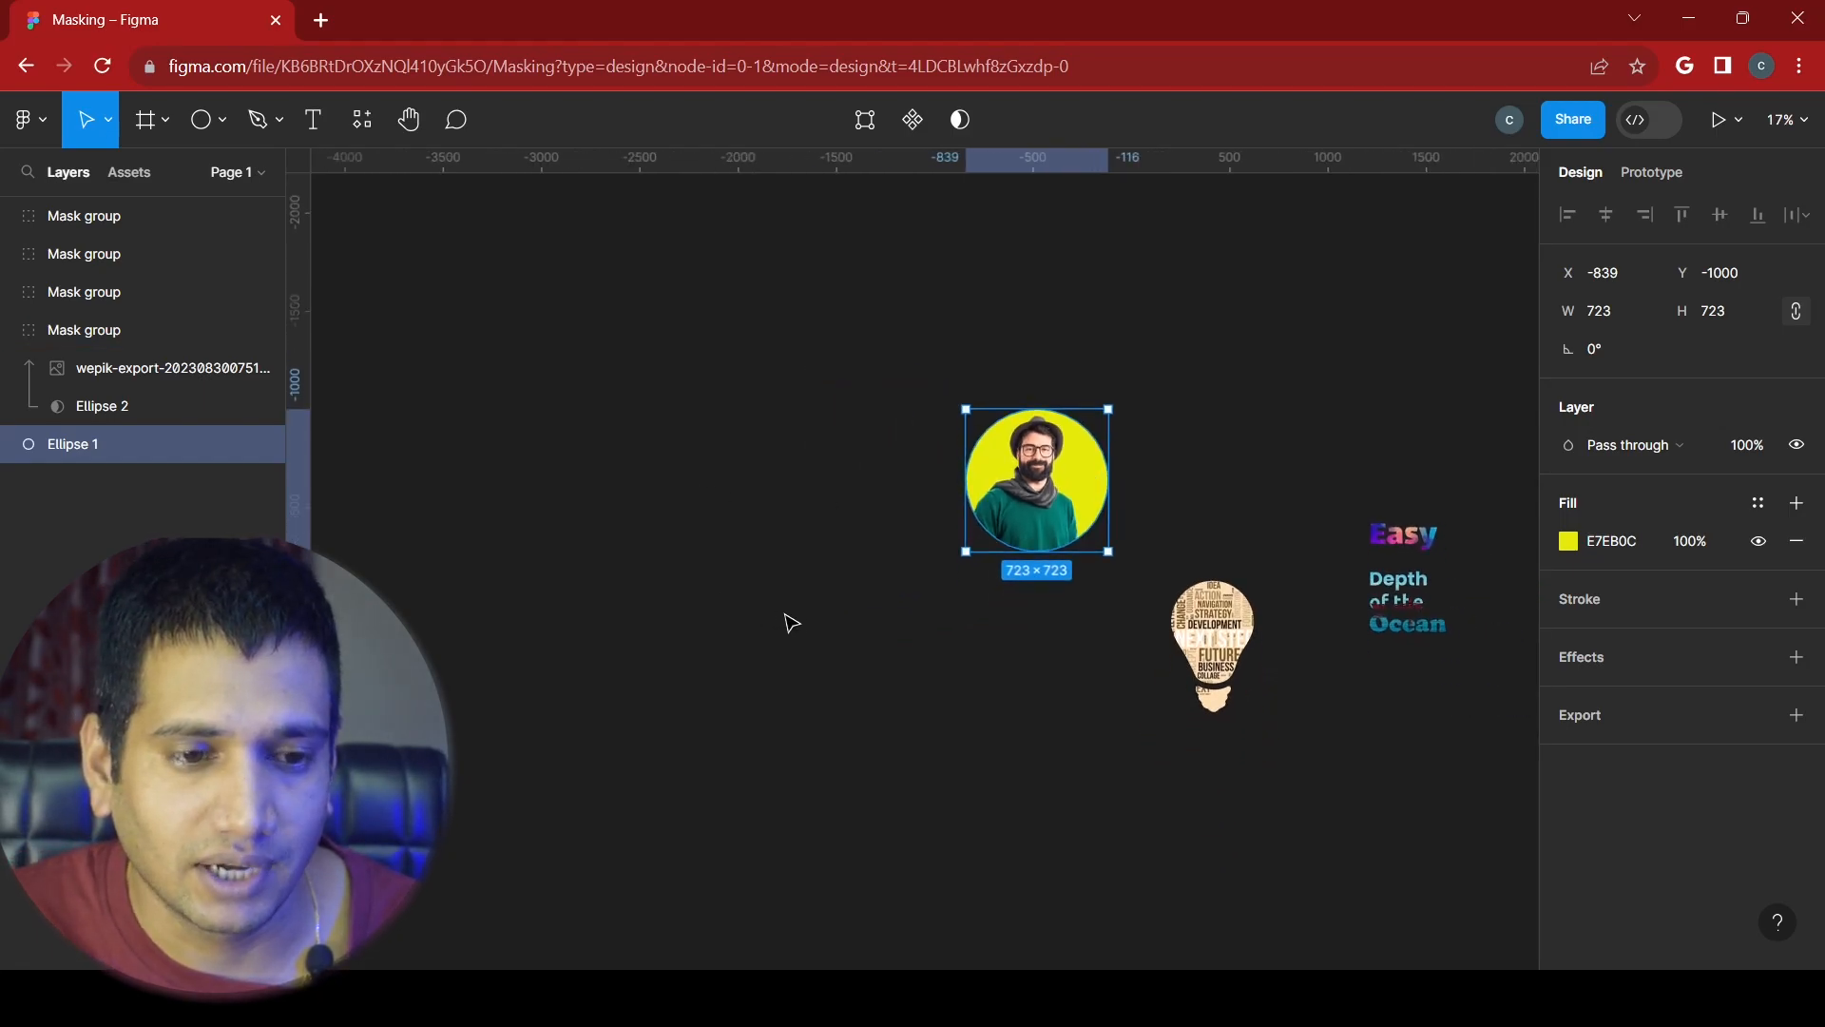
pyautogui.click(147, 119)
pyautogui.moveTo(449, 299); pyautogui.dragTo(457, 315)
pyautogui.moveTo(544, 501)
pyautogui.mouseDown()
pyautogui.moveTo(772, 854)
pyautogui.moveTo(898, 897)
pyautogui.mouseUp()
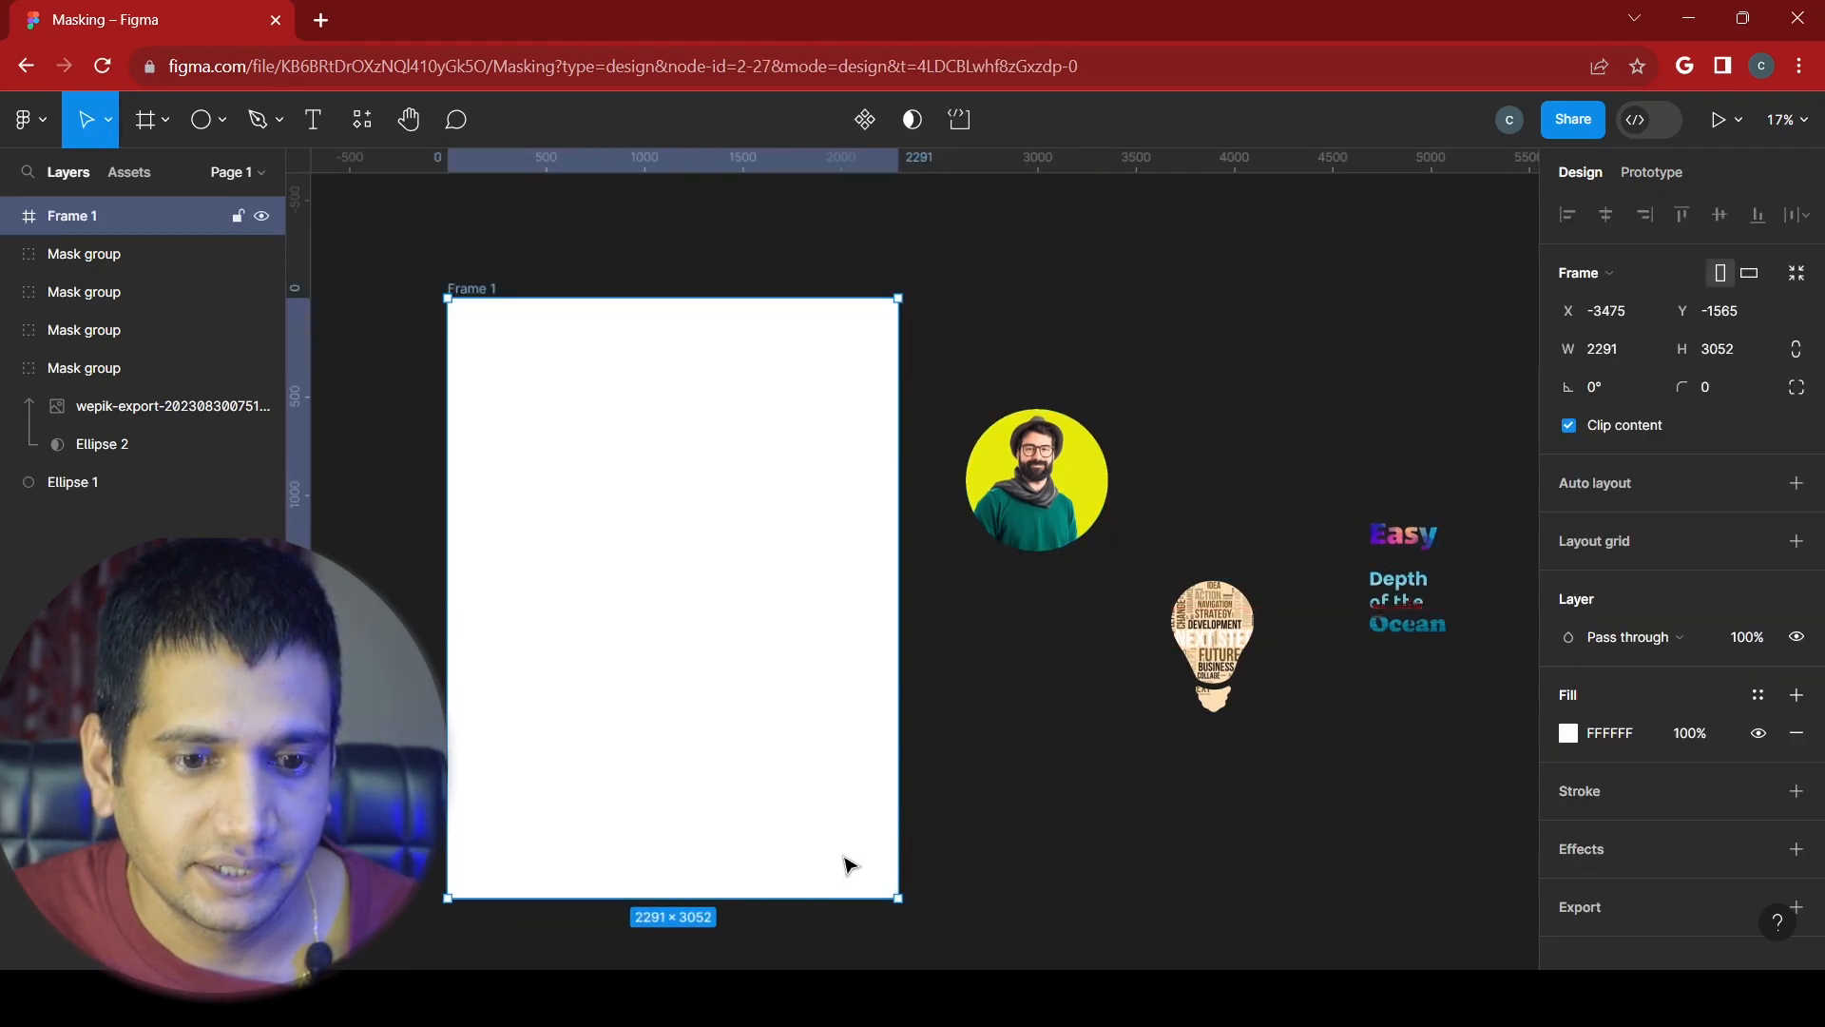
# - Draw a rectangle about 822 × 810 in the upper part of Frame 1 and a circle about 550 × 550 below it
pyautogui.click(217, 122)
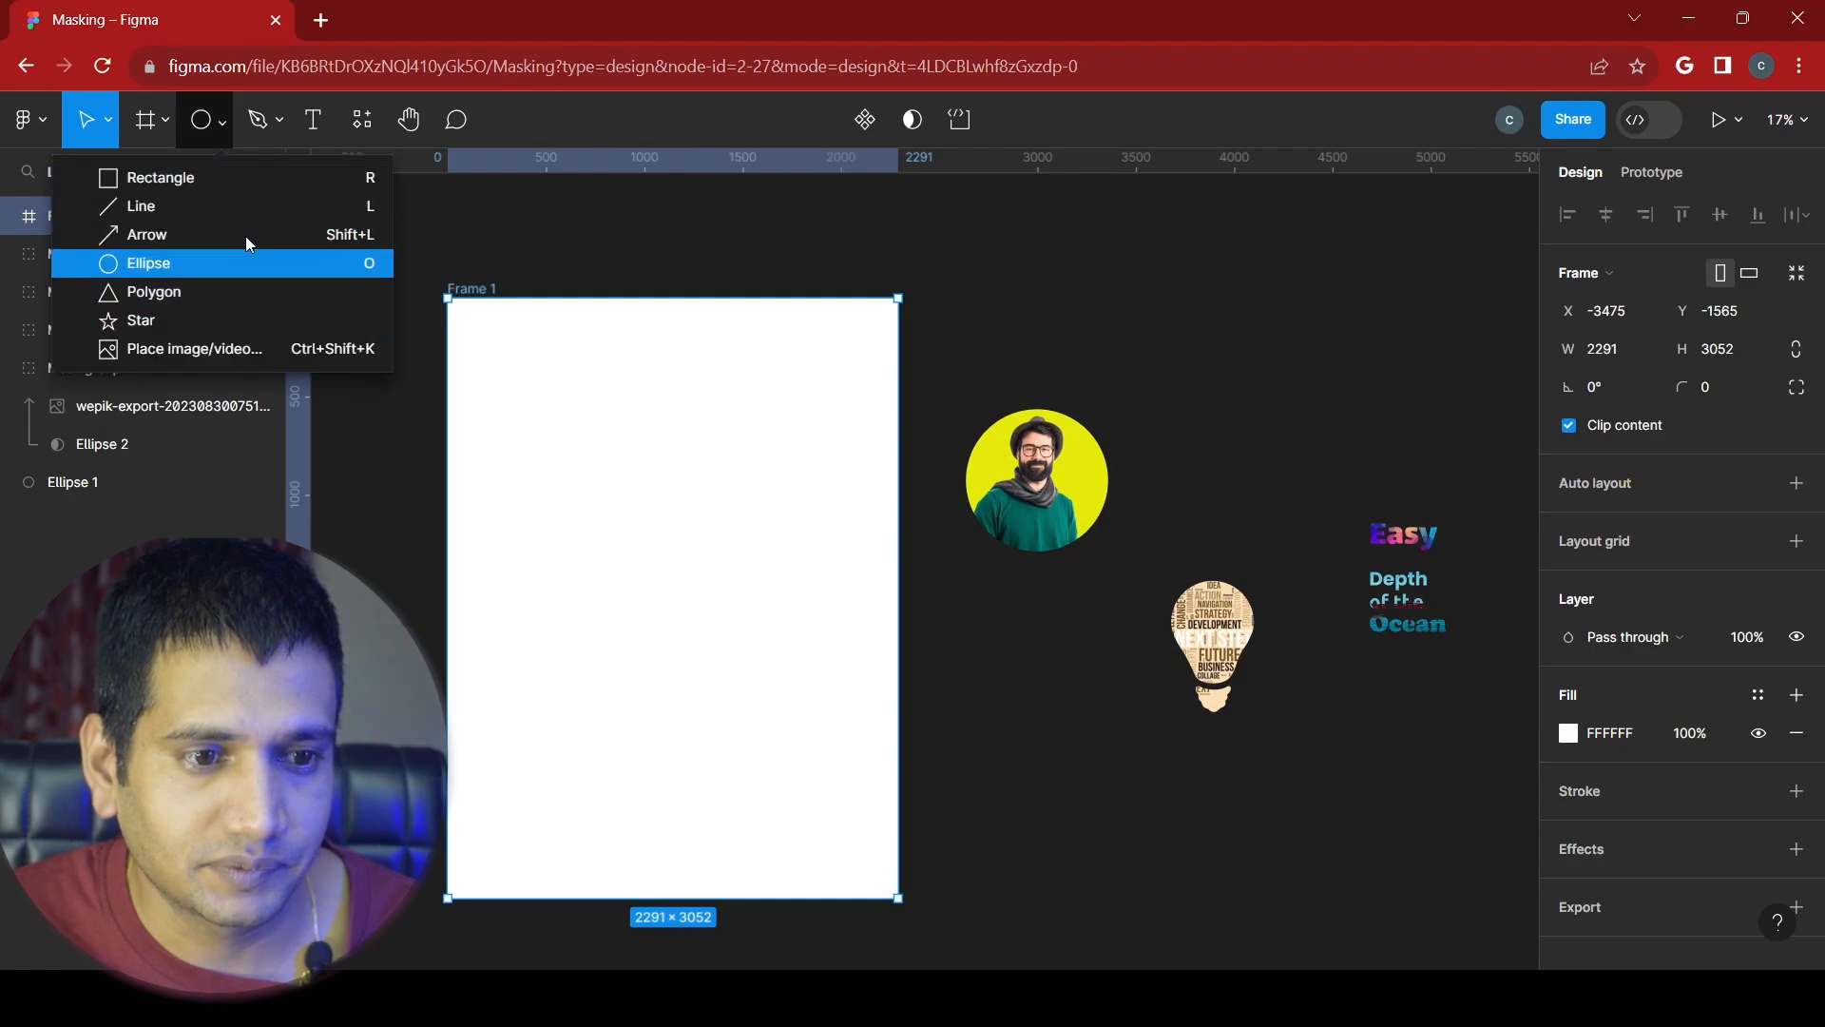
pyautogui.click(191, 179)
pyautogui.moveTo(499, 392)
pyautogui.mouseDown()
pyautogui.moveTo(570, 528)
pyautogui.moveTo(662, 551)
pyautogui.mouseUp()
pyautogui.click(217, 127)
pyautogui.click(150, 264)
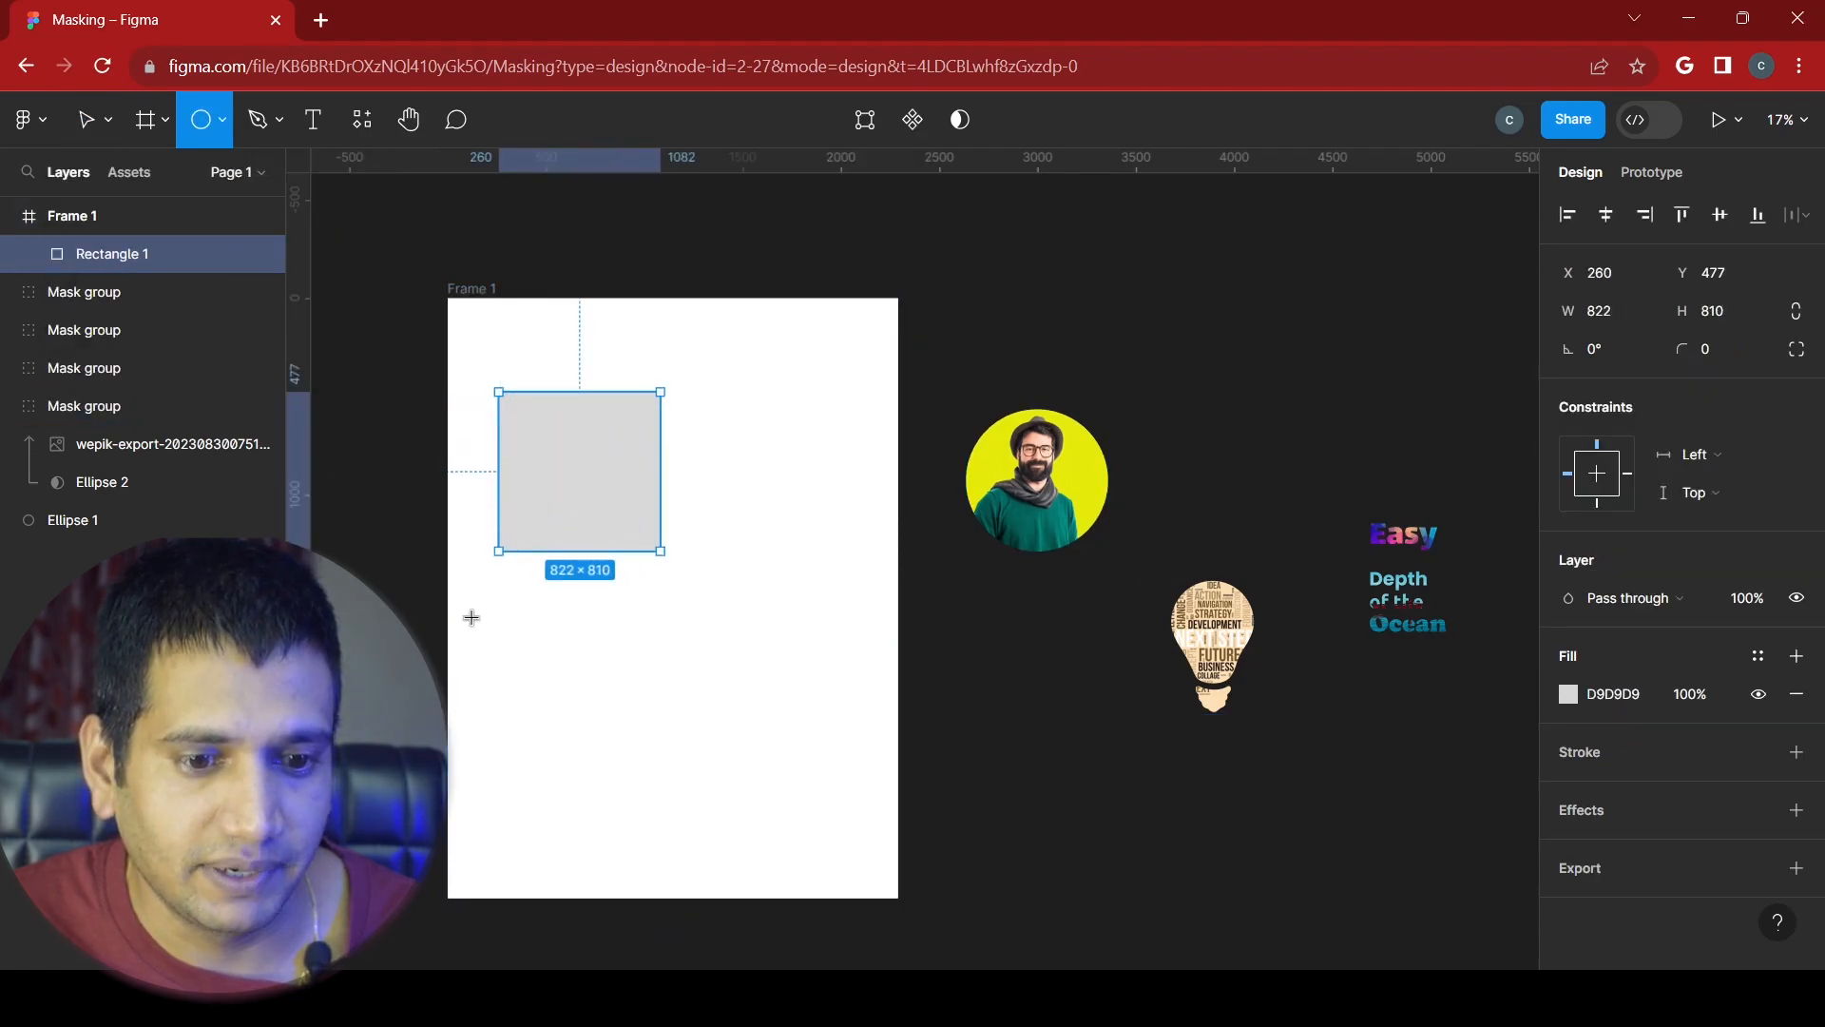
pyautogui.moveTo(490, 622); pyautogui.dragTo(599, 730)
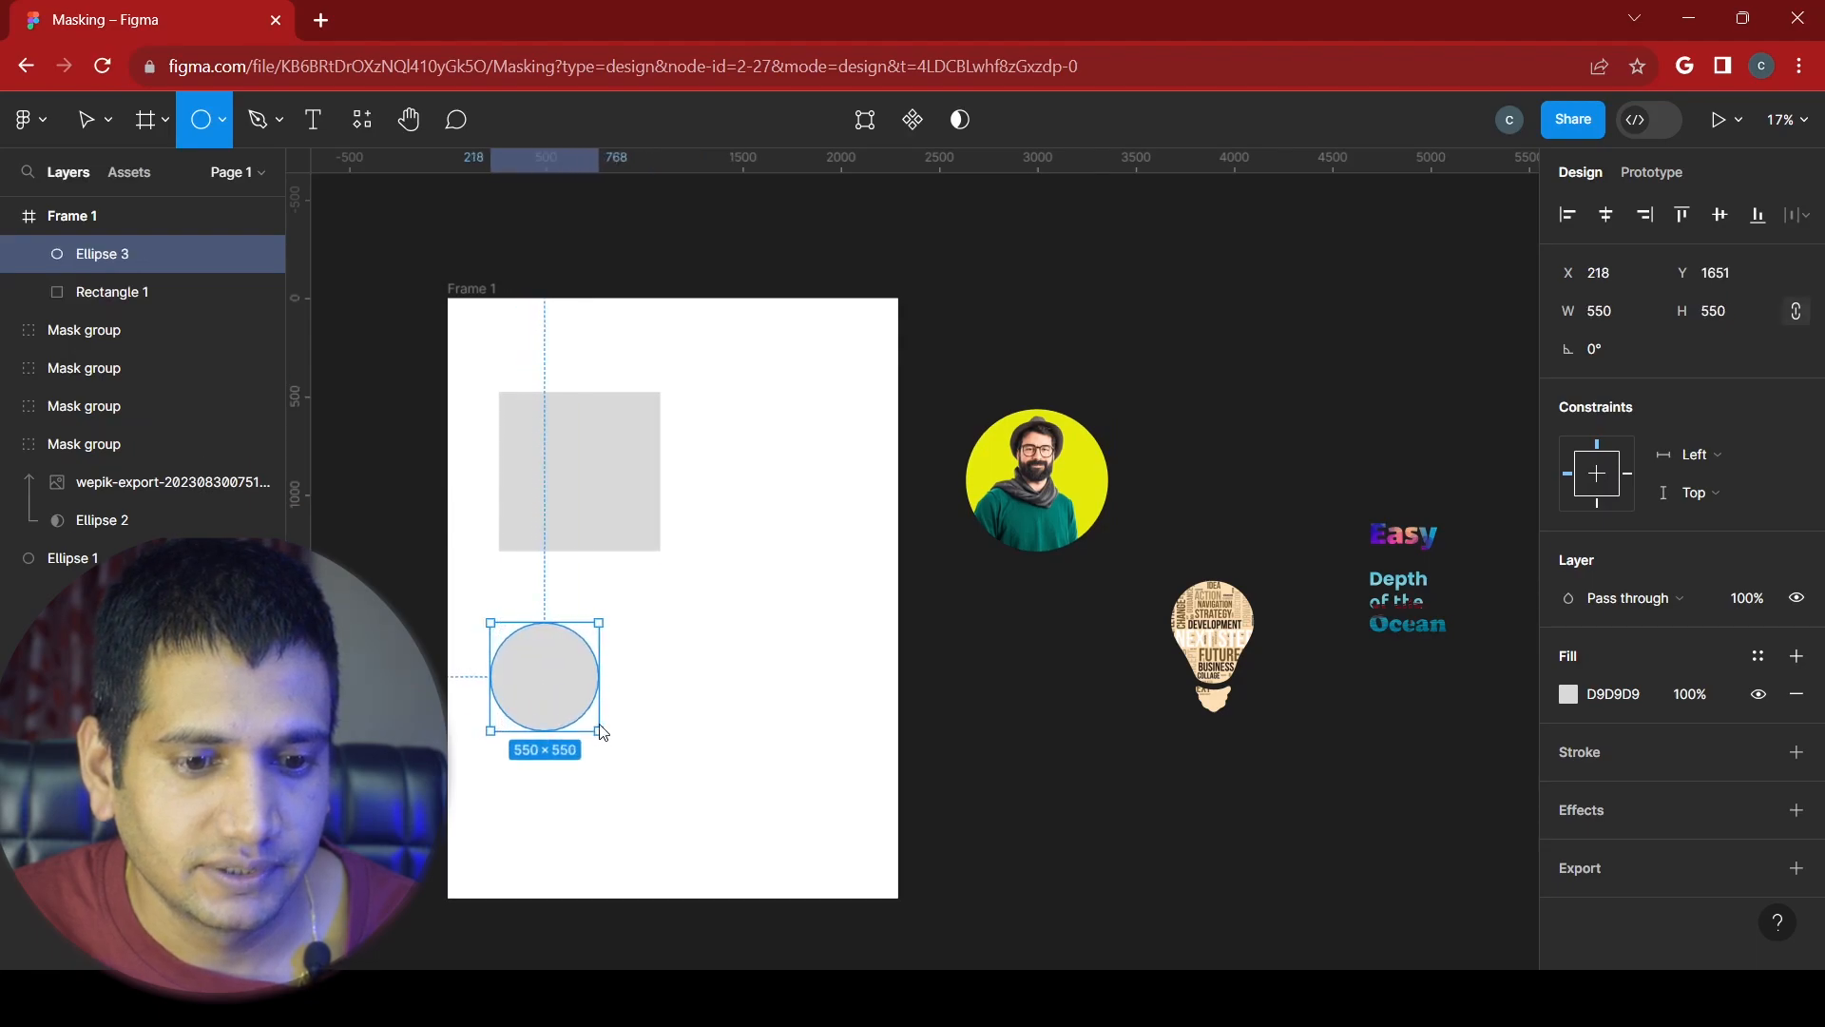
# - Draw a star about 797 × 819 beside the rectangle in Frame 1 and an ellipse about 943 × 846 below it
pyautogui.click(219, 120)
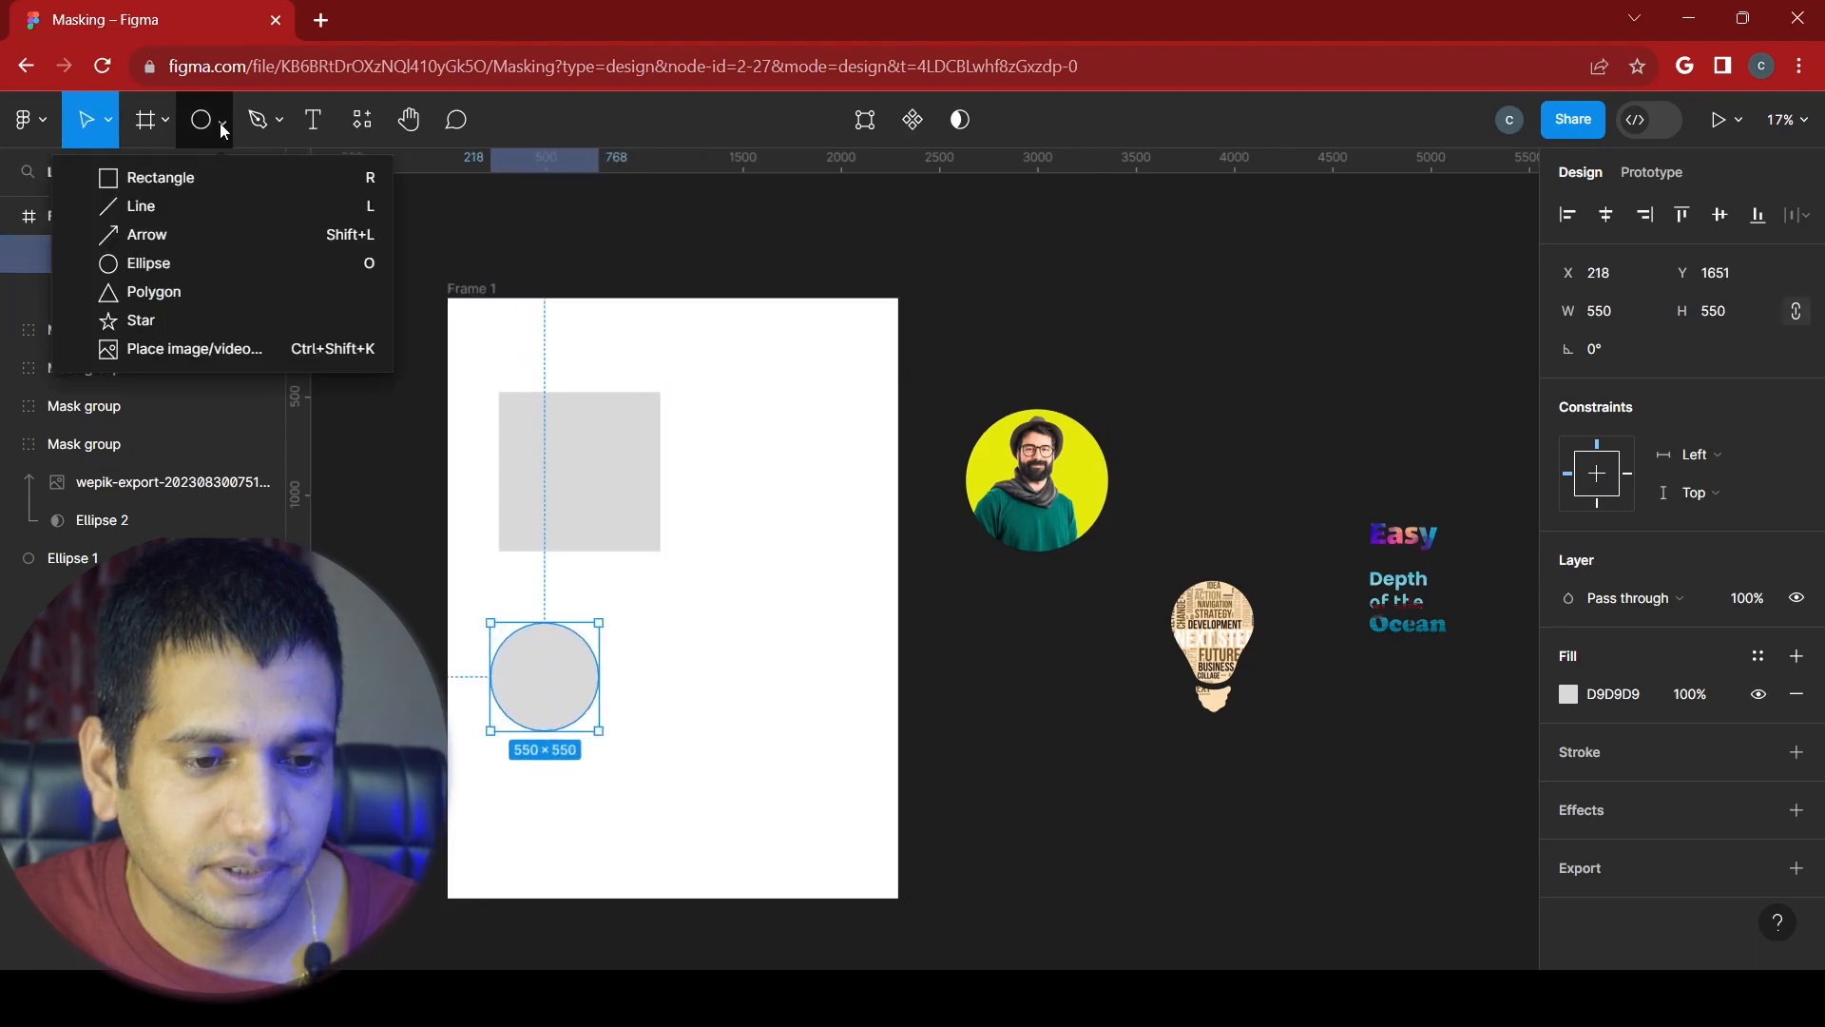
pyautogui.click(177, 317)
pyautogui.moveTo(721, 414); pyautogui.dragTo(865, 570)
pyautogui.click(163, 123)
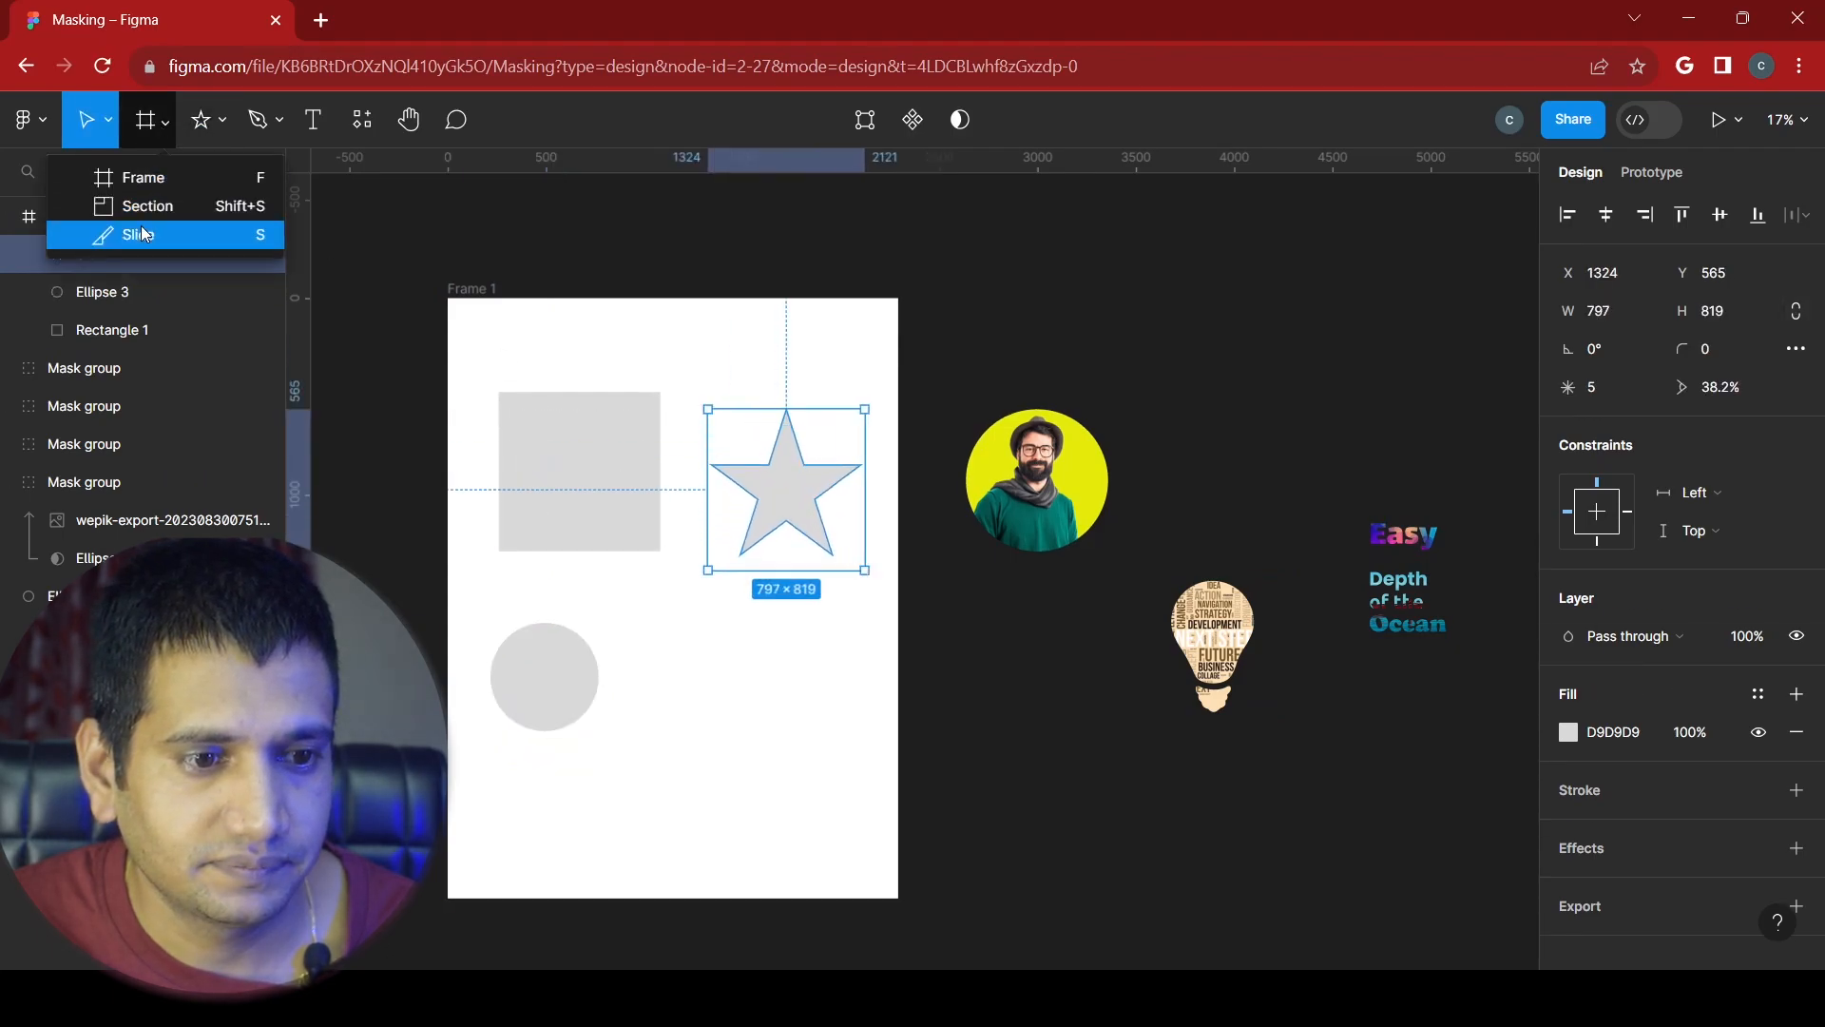
pyautogui.click(213, 127)
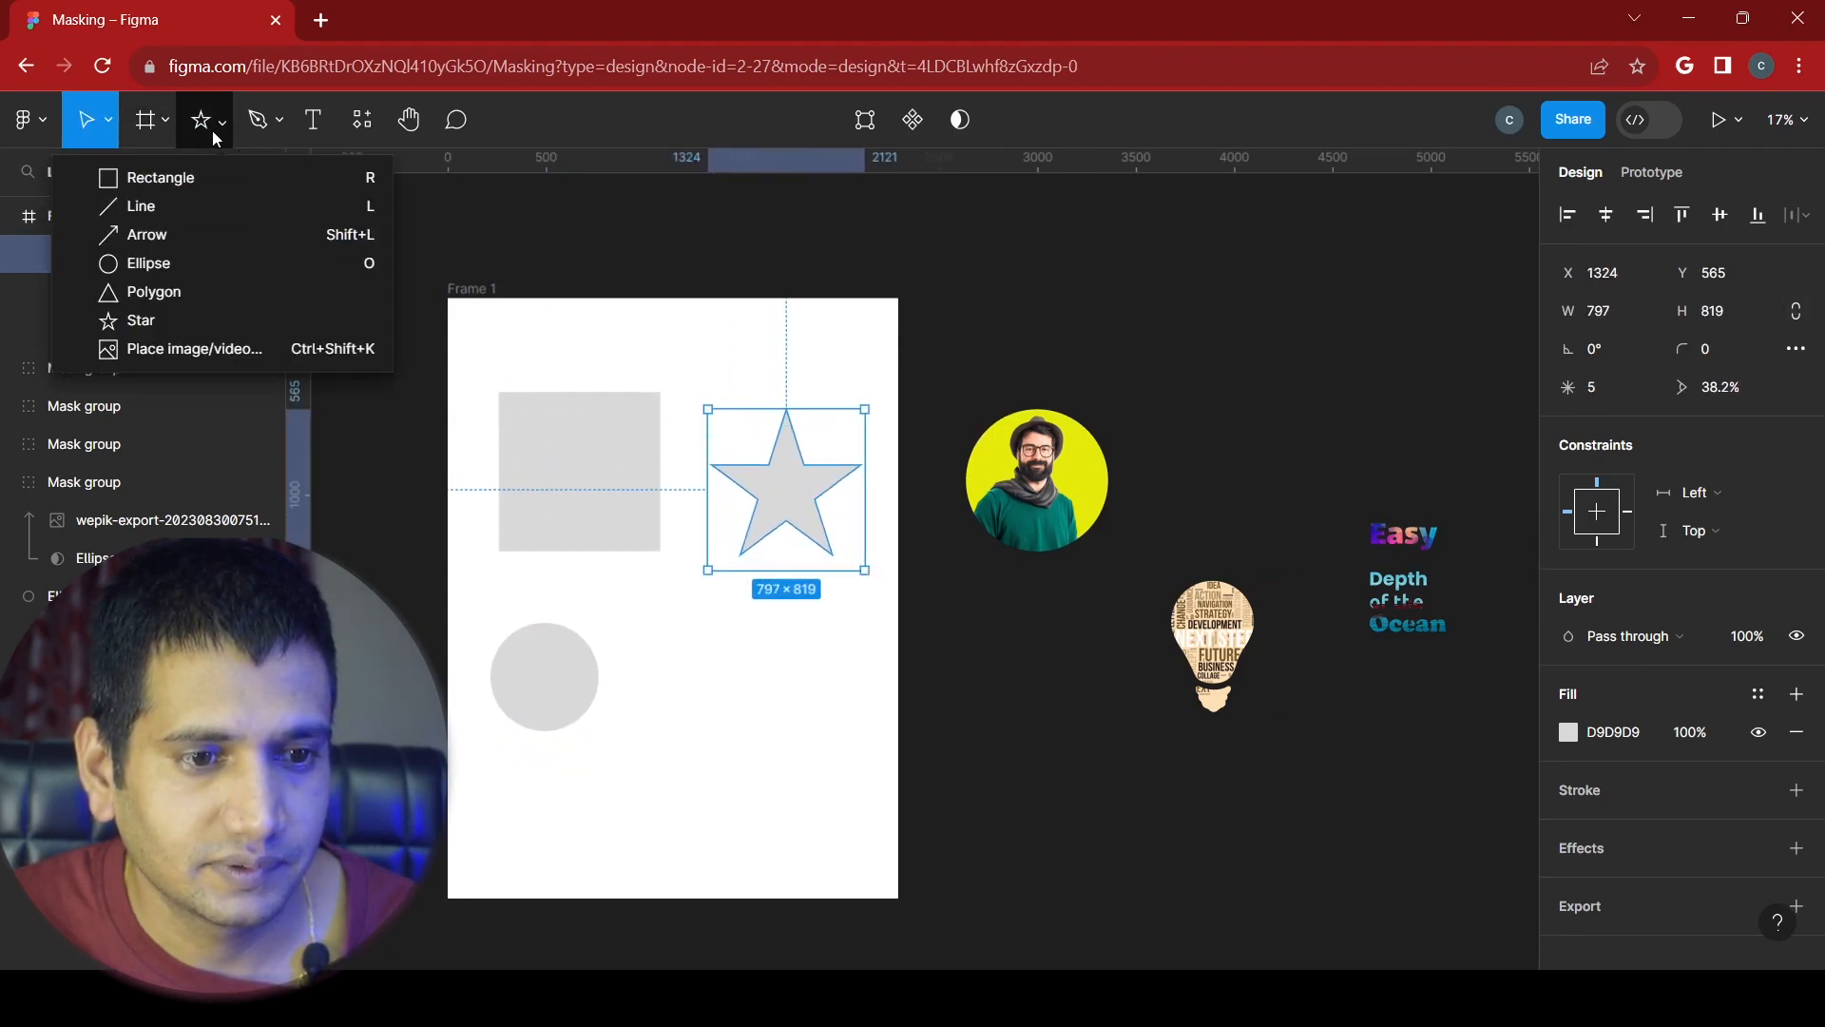
pyautogui.click(148, 263)
pyautogui.moveTo(644, 647); pyautogui.dragTo(828, 813)
# - Set the fill of the rectangle in Frame 1 to red FA0808
pyautogui.click(595, 485)
pyautogui.moveTo(1502, 549); pyautogui.dragTo(1533, 422)
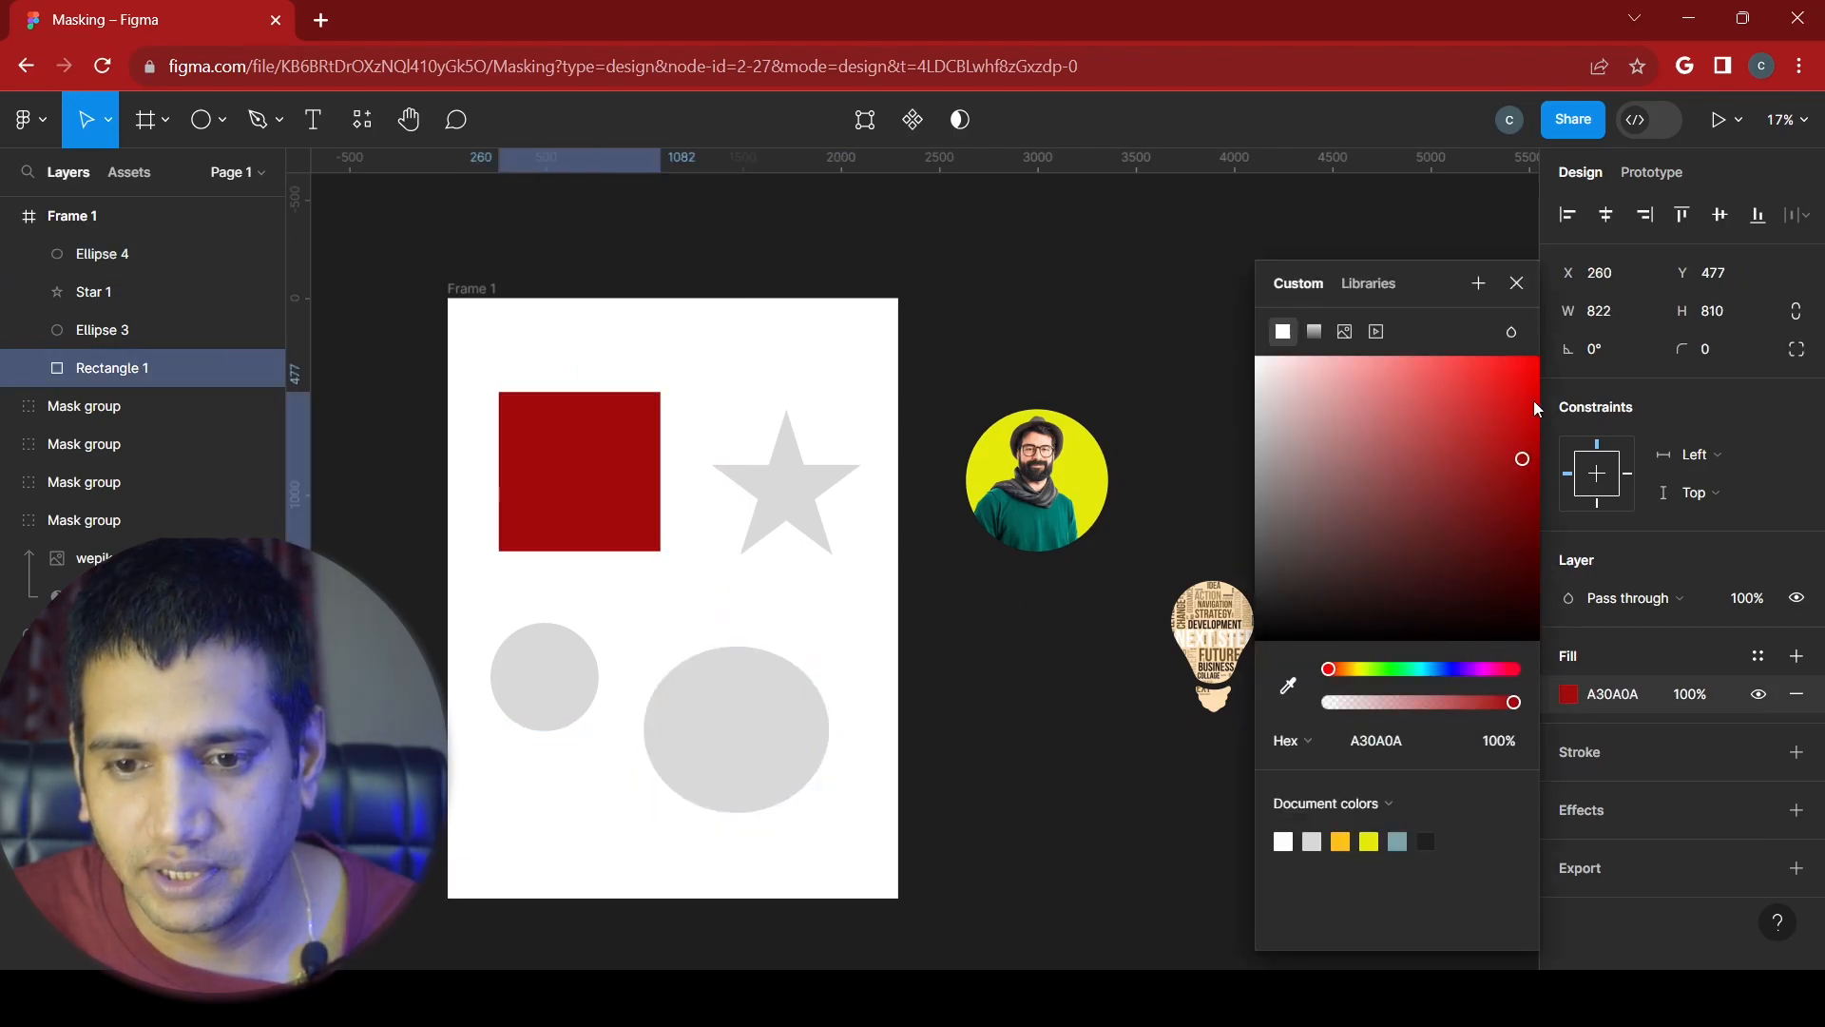
pyautogui.click(1528, 358)
pyautogui.click(1516, 285)
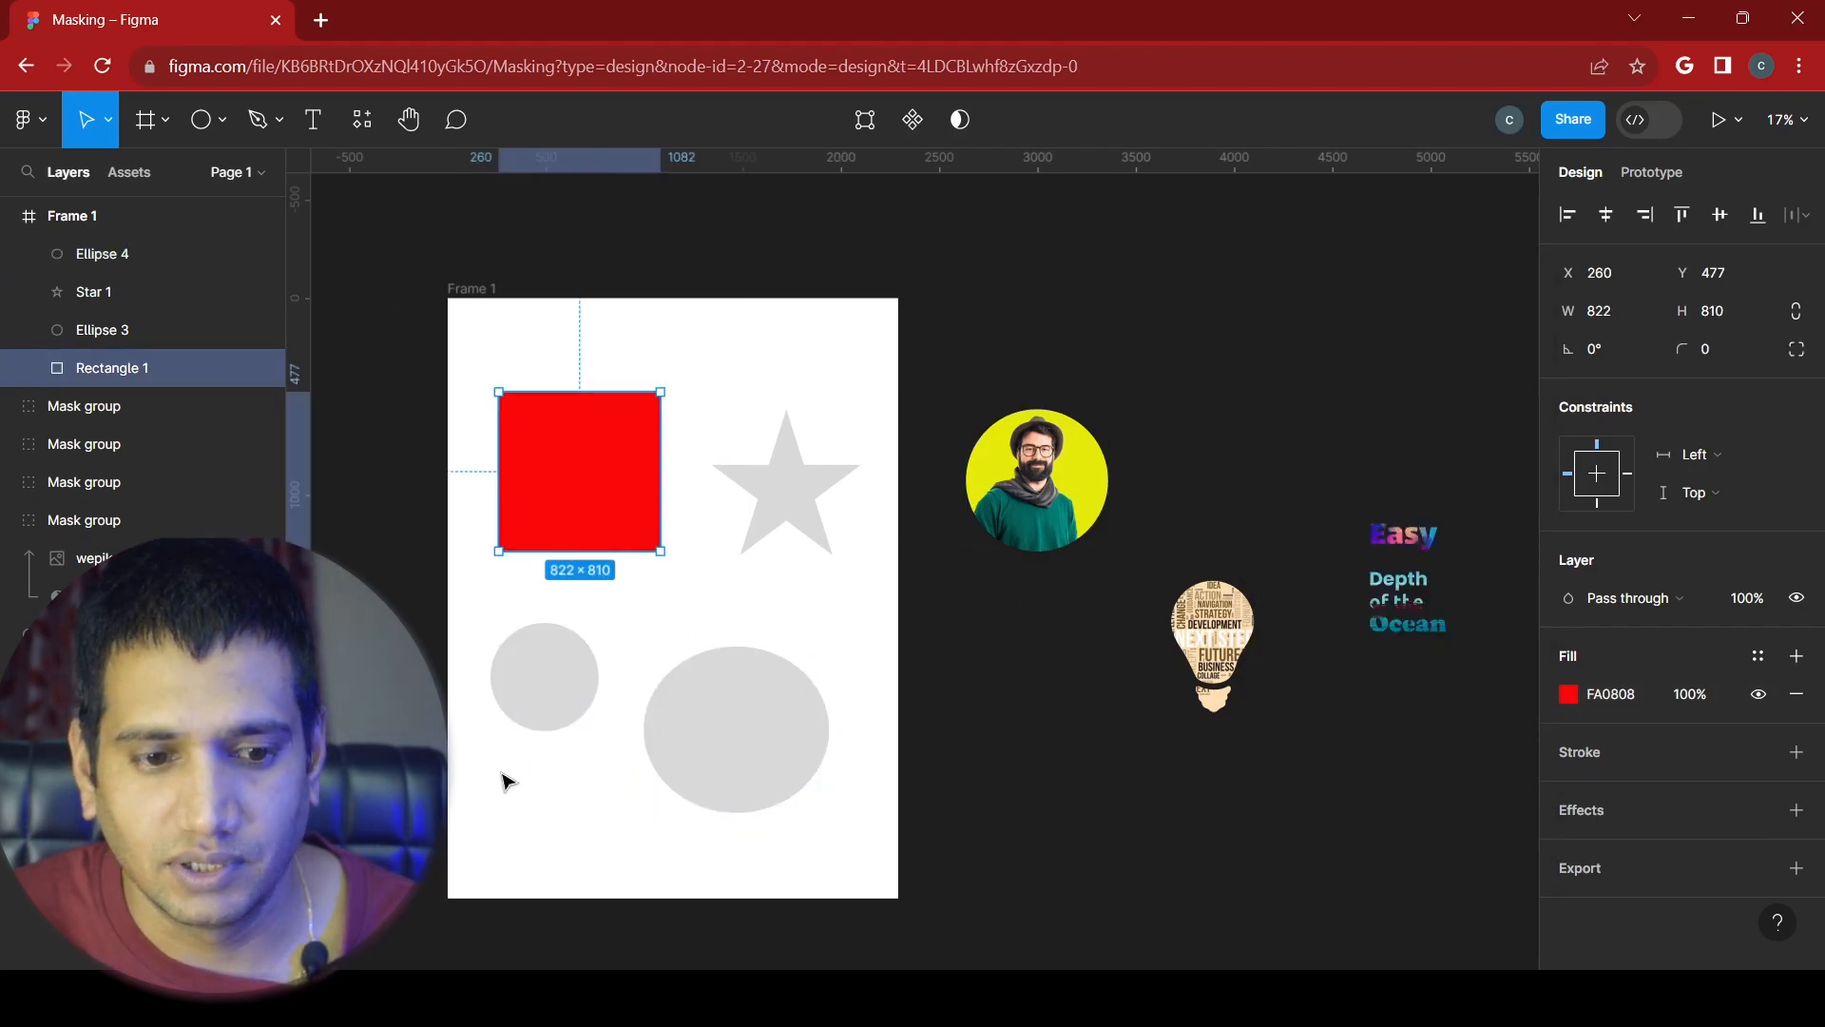
# - Set the fill of the small circle, Ellipse 3, to cyan 10F1F1
pyautogui.click(553, 673)
pyautogui.click(1575, 703)
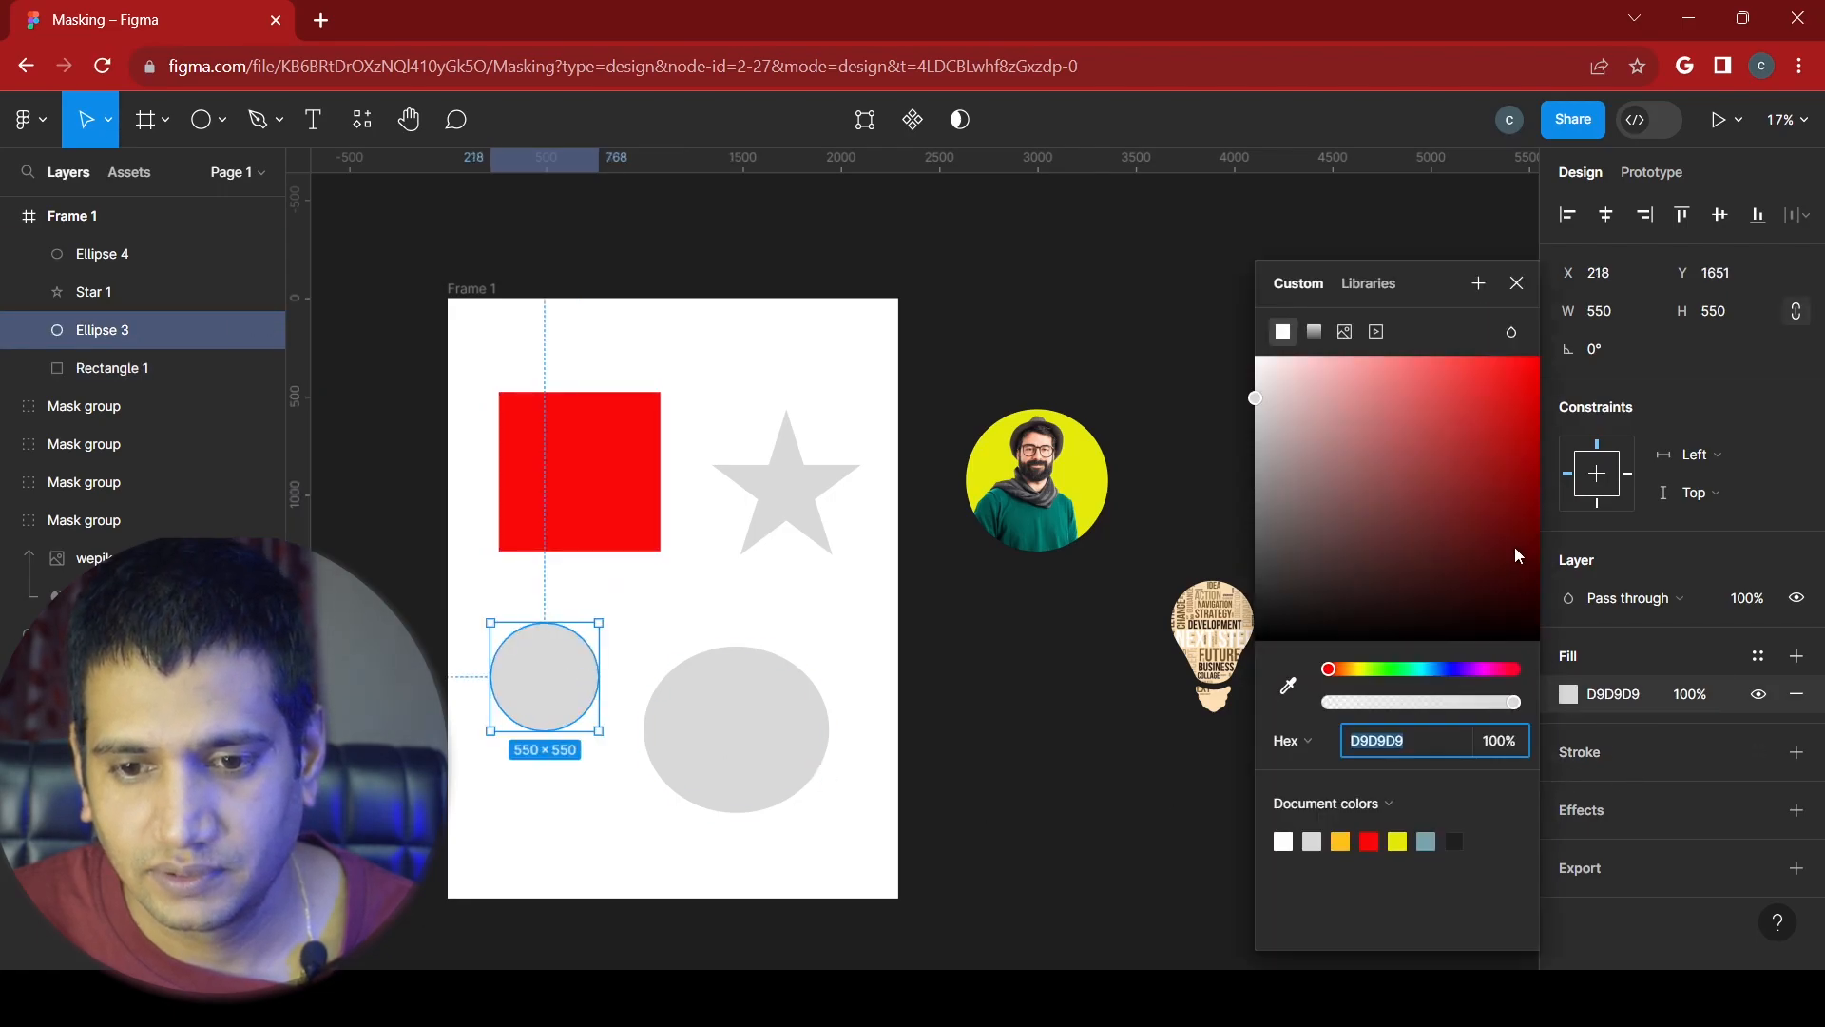
pyautogui.click(1422, 670)
pyautogui.moveTo(1484, 441); pyautogui.dragTo(1515, 315)
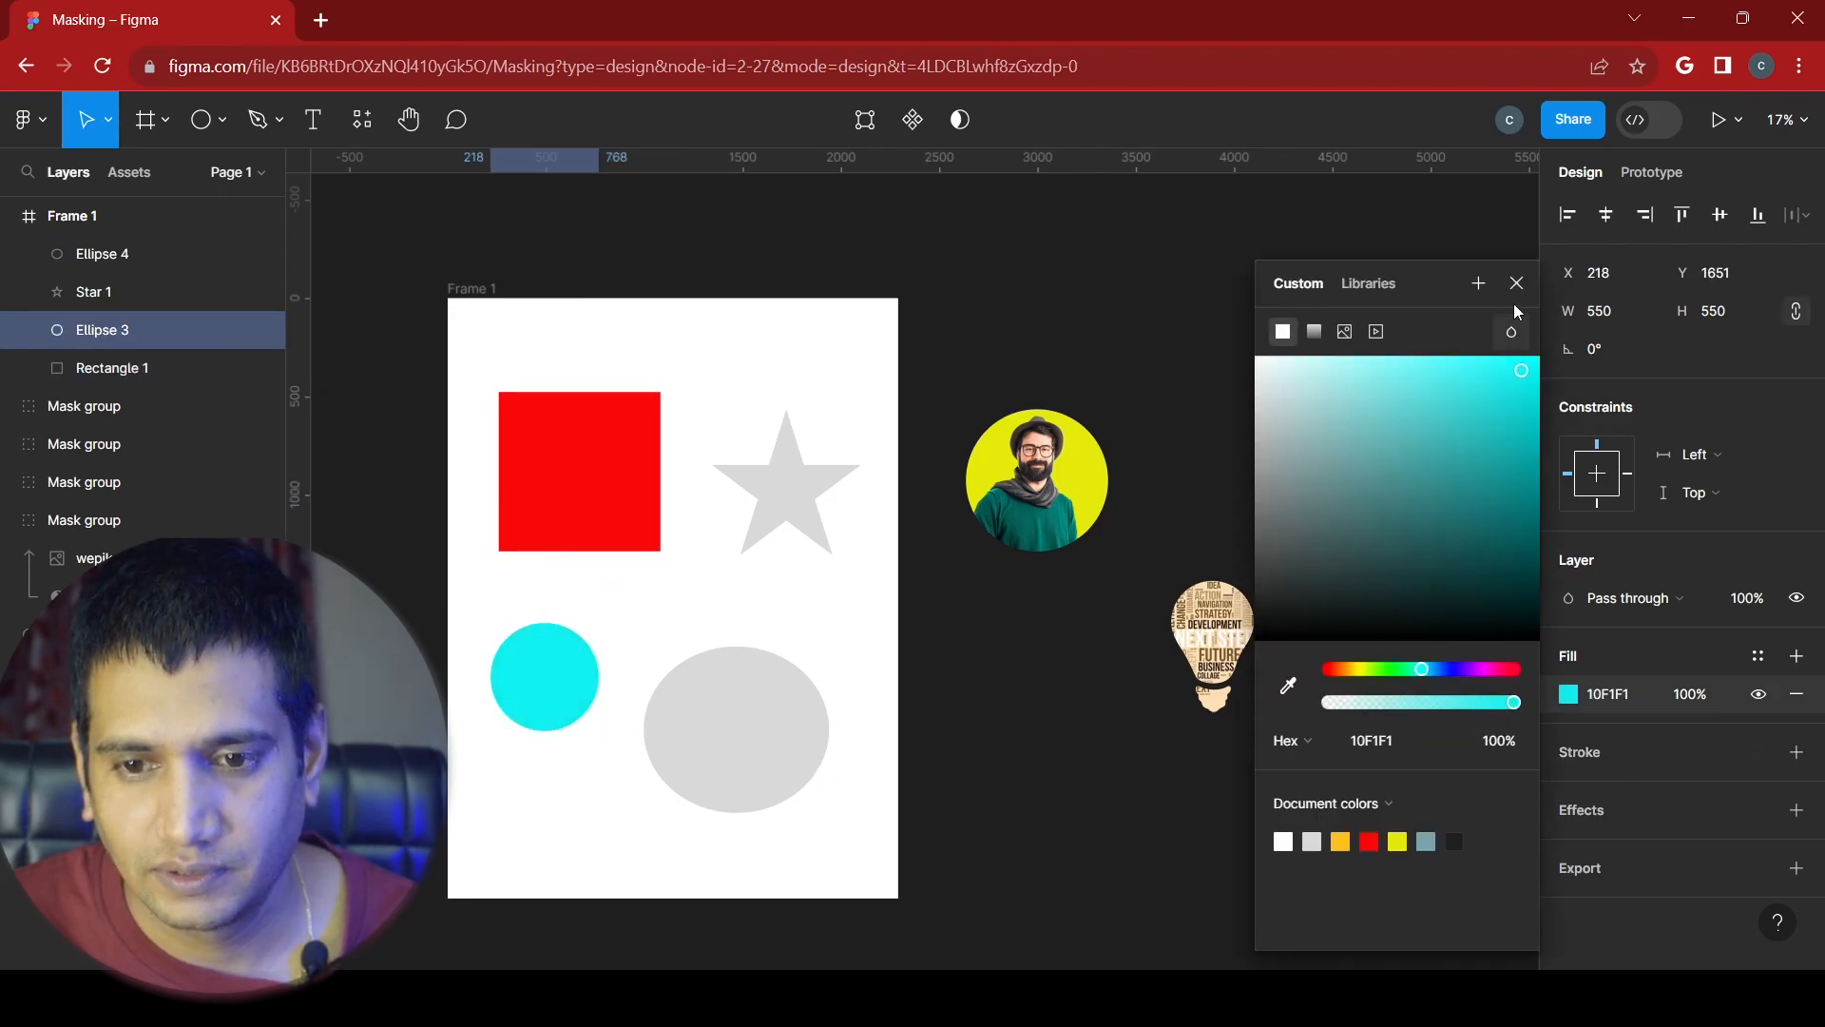
pyautogui.click(1258, 460)
# - Set the fill of the large ellipse, Ellipse 4, to green 50E30B
pyautogui.click(760, 730)
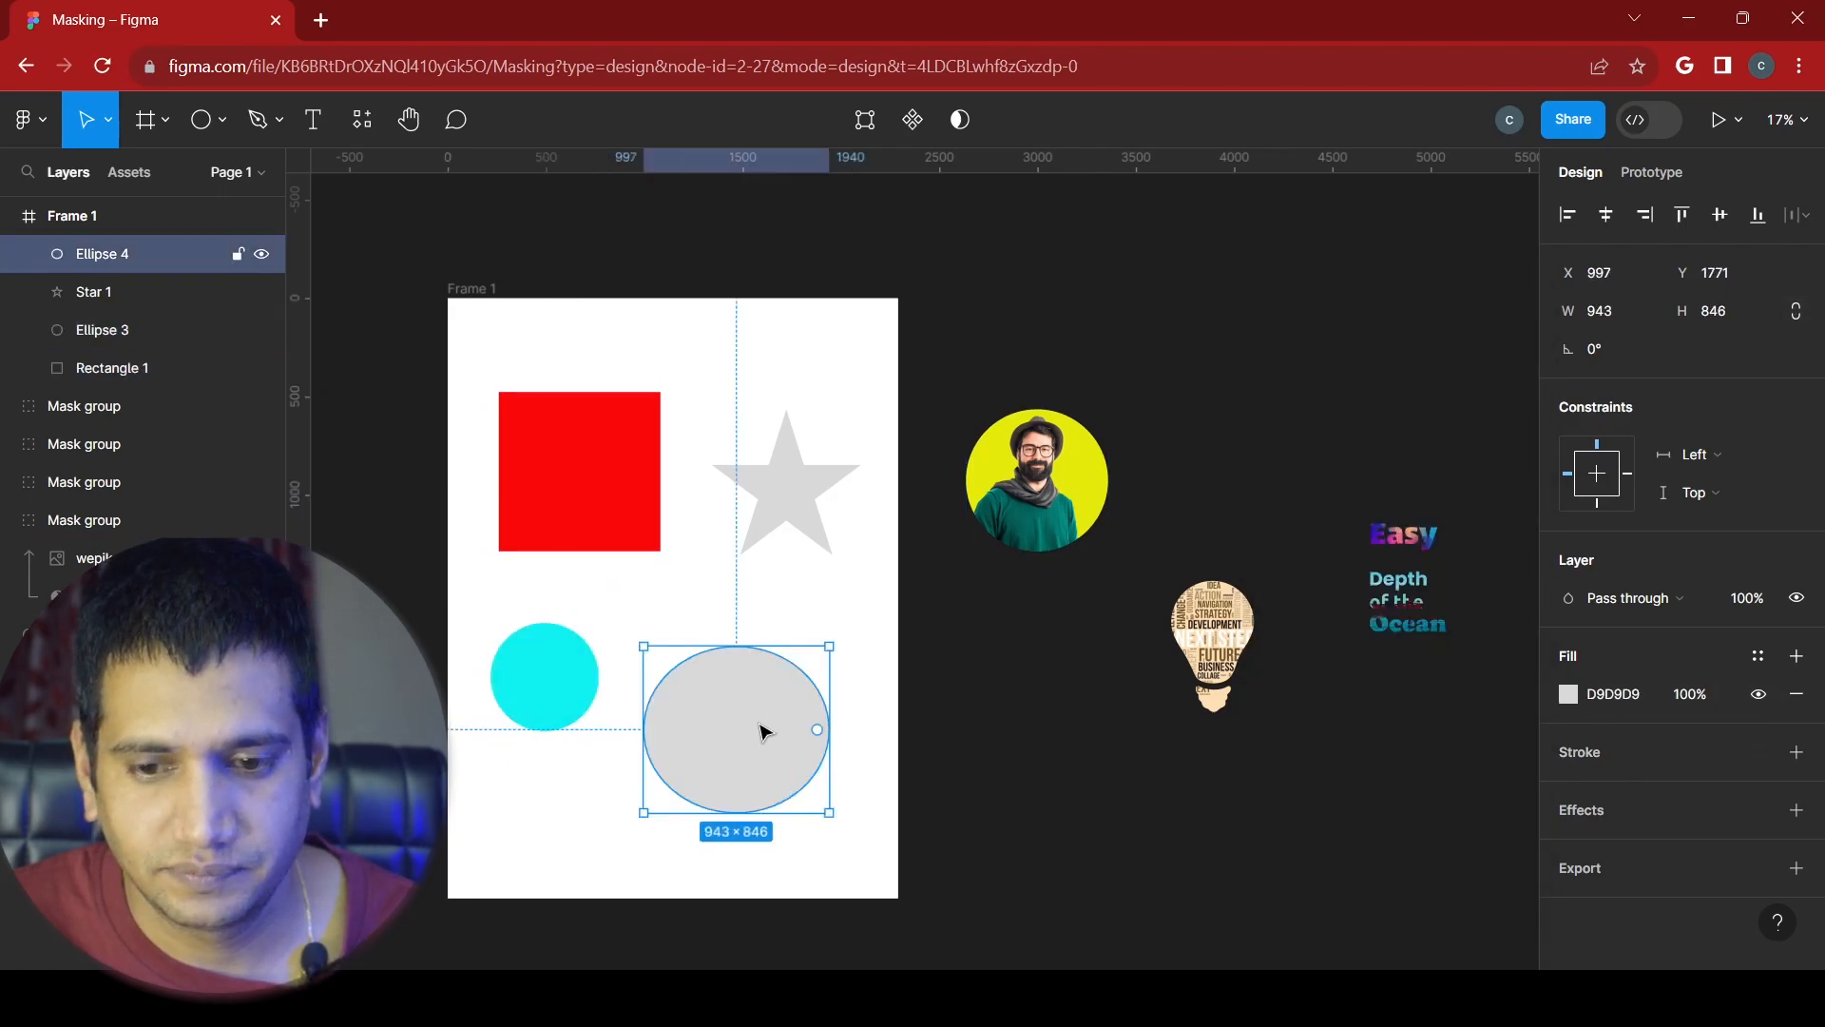
pyautogui.click(1569, 696)
pyautogui.click(1381, 669)
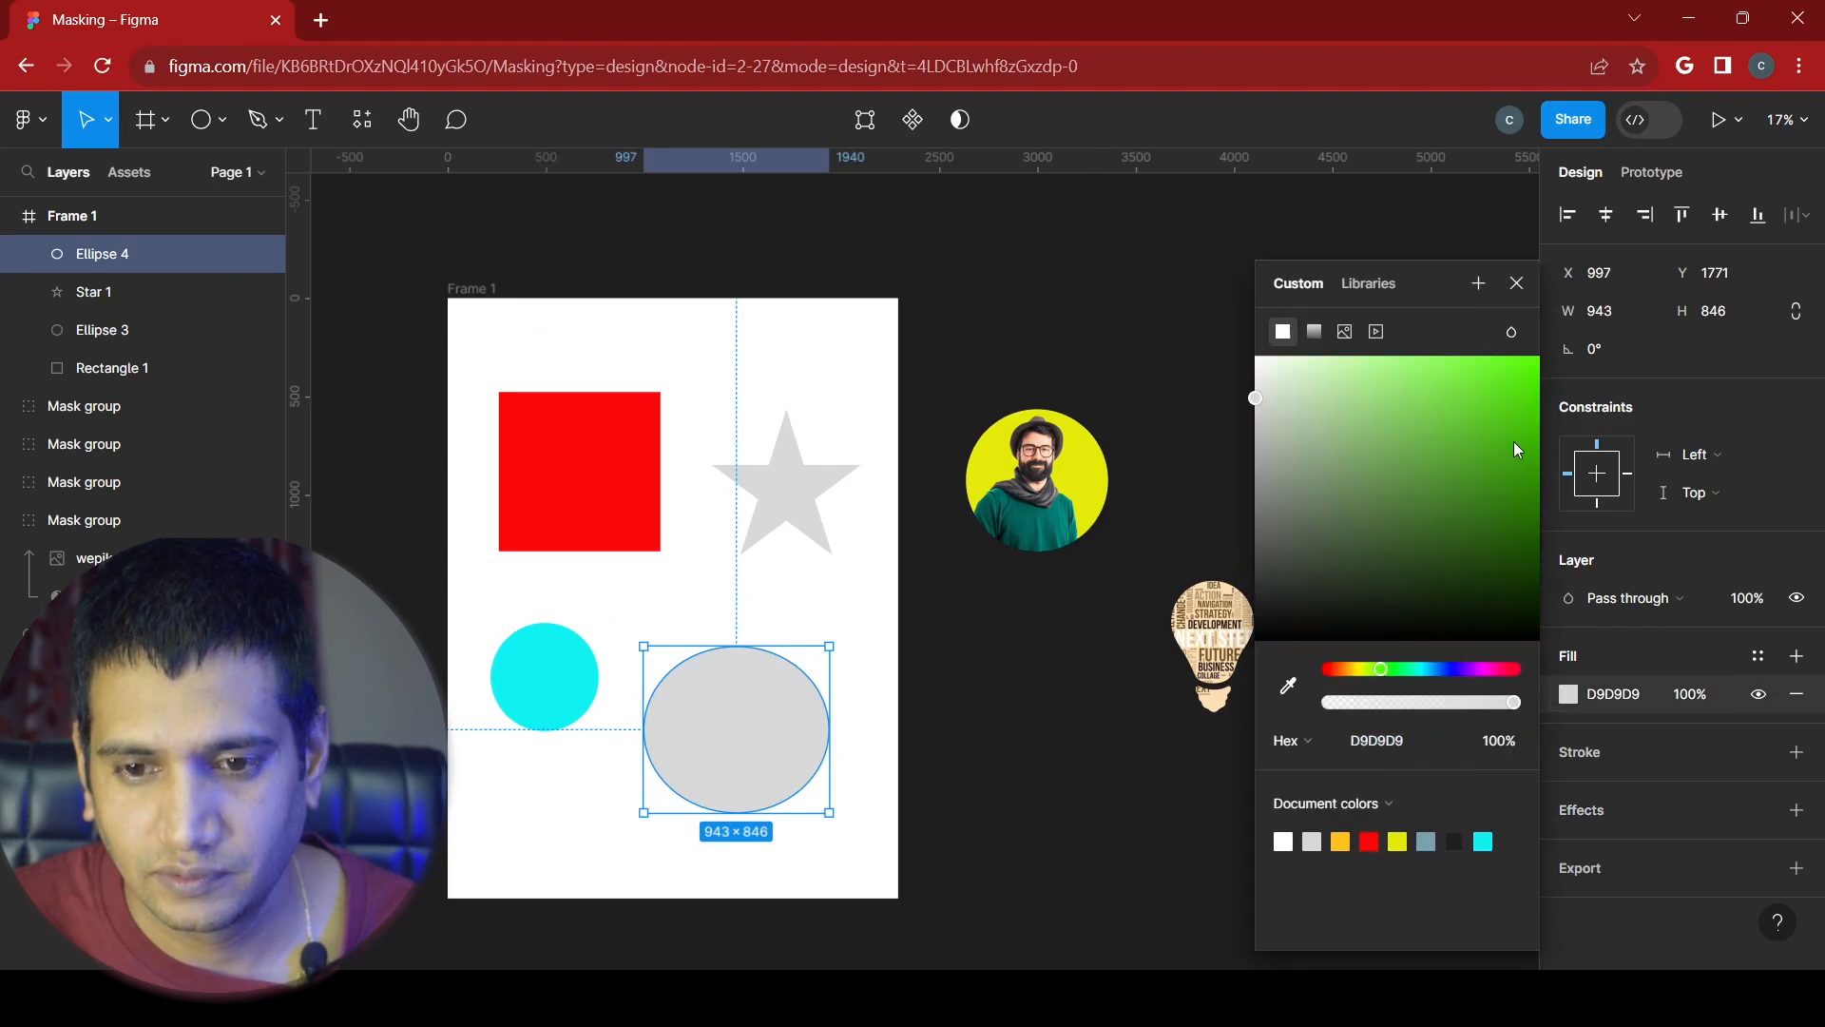
pyautogui.moveTo(1513, 451); pyautogui.dragTo(1517, 299)
pyautogui.click(1516, 285)
# - Set the fill of the star to blue 2F21D9
pyautogui.click(806, 485)
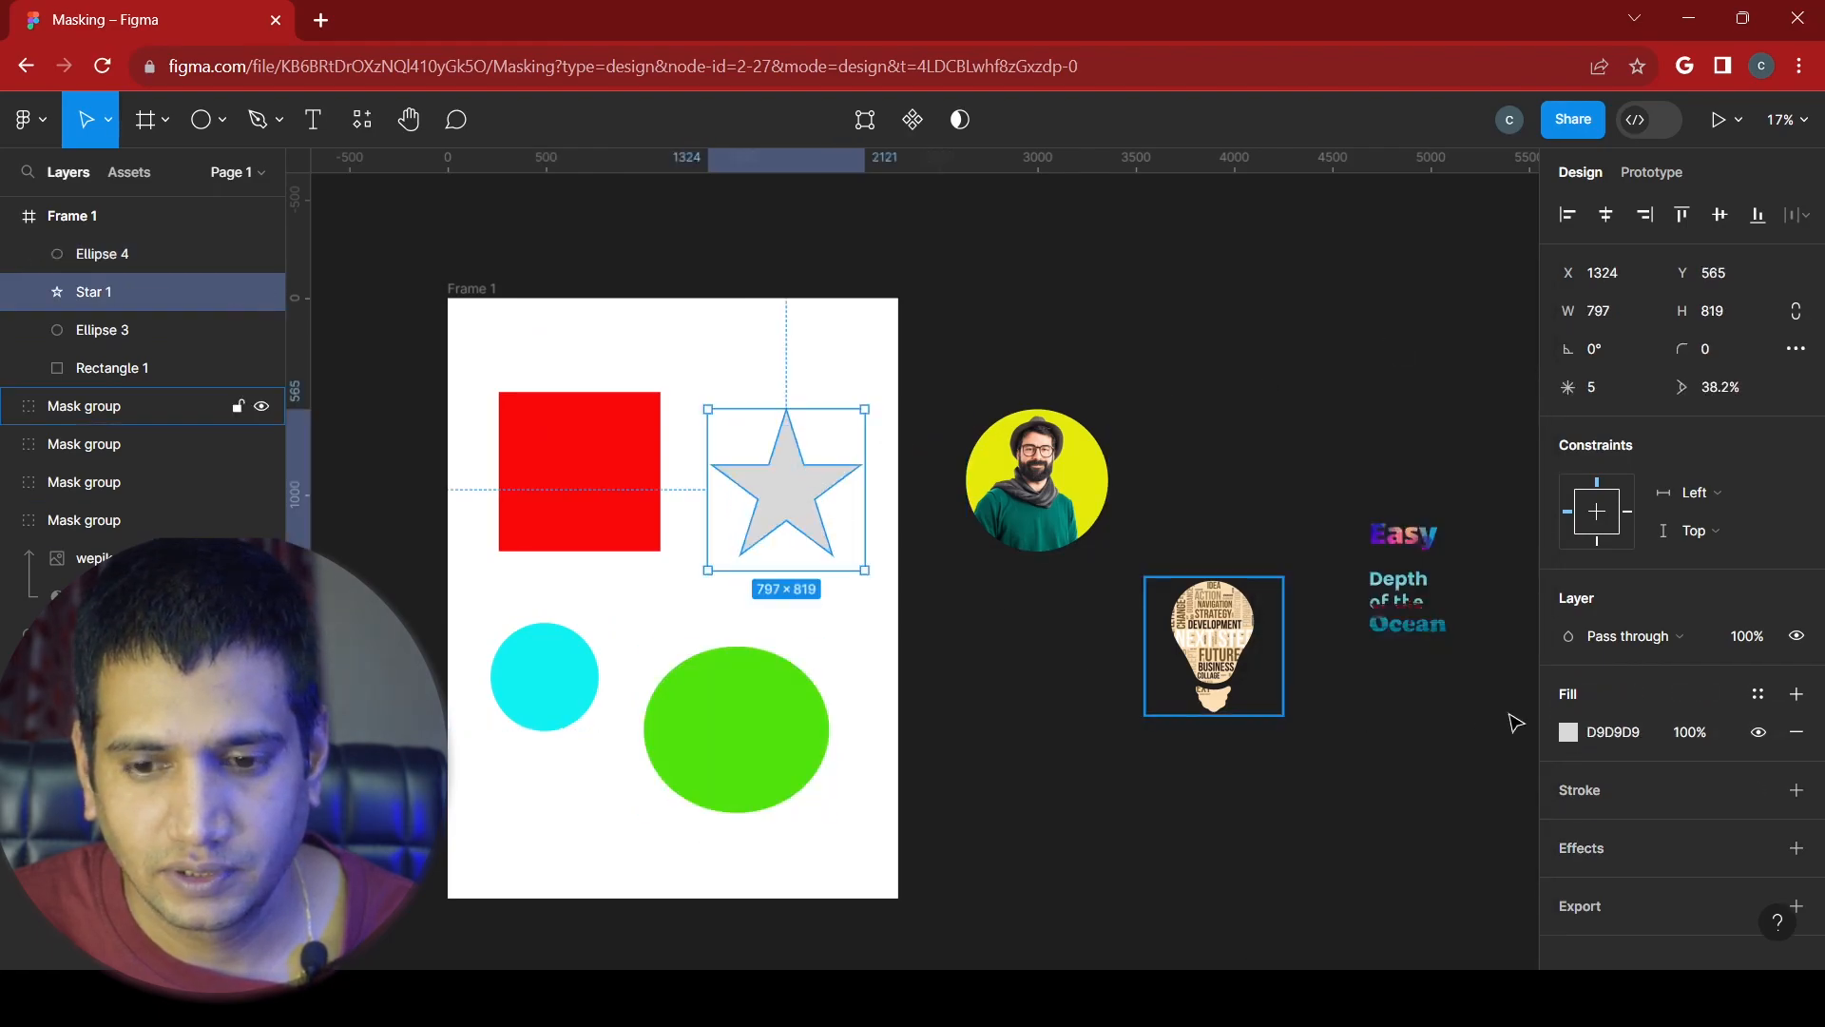
pyautogui.click(1569, 732)
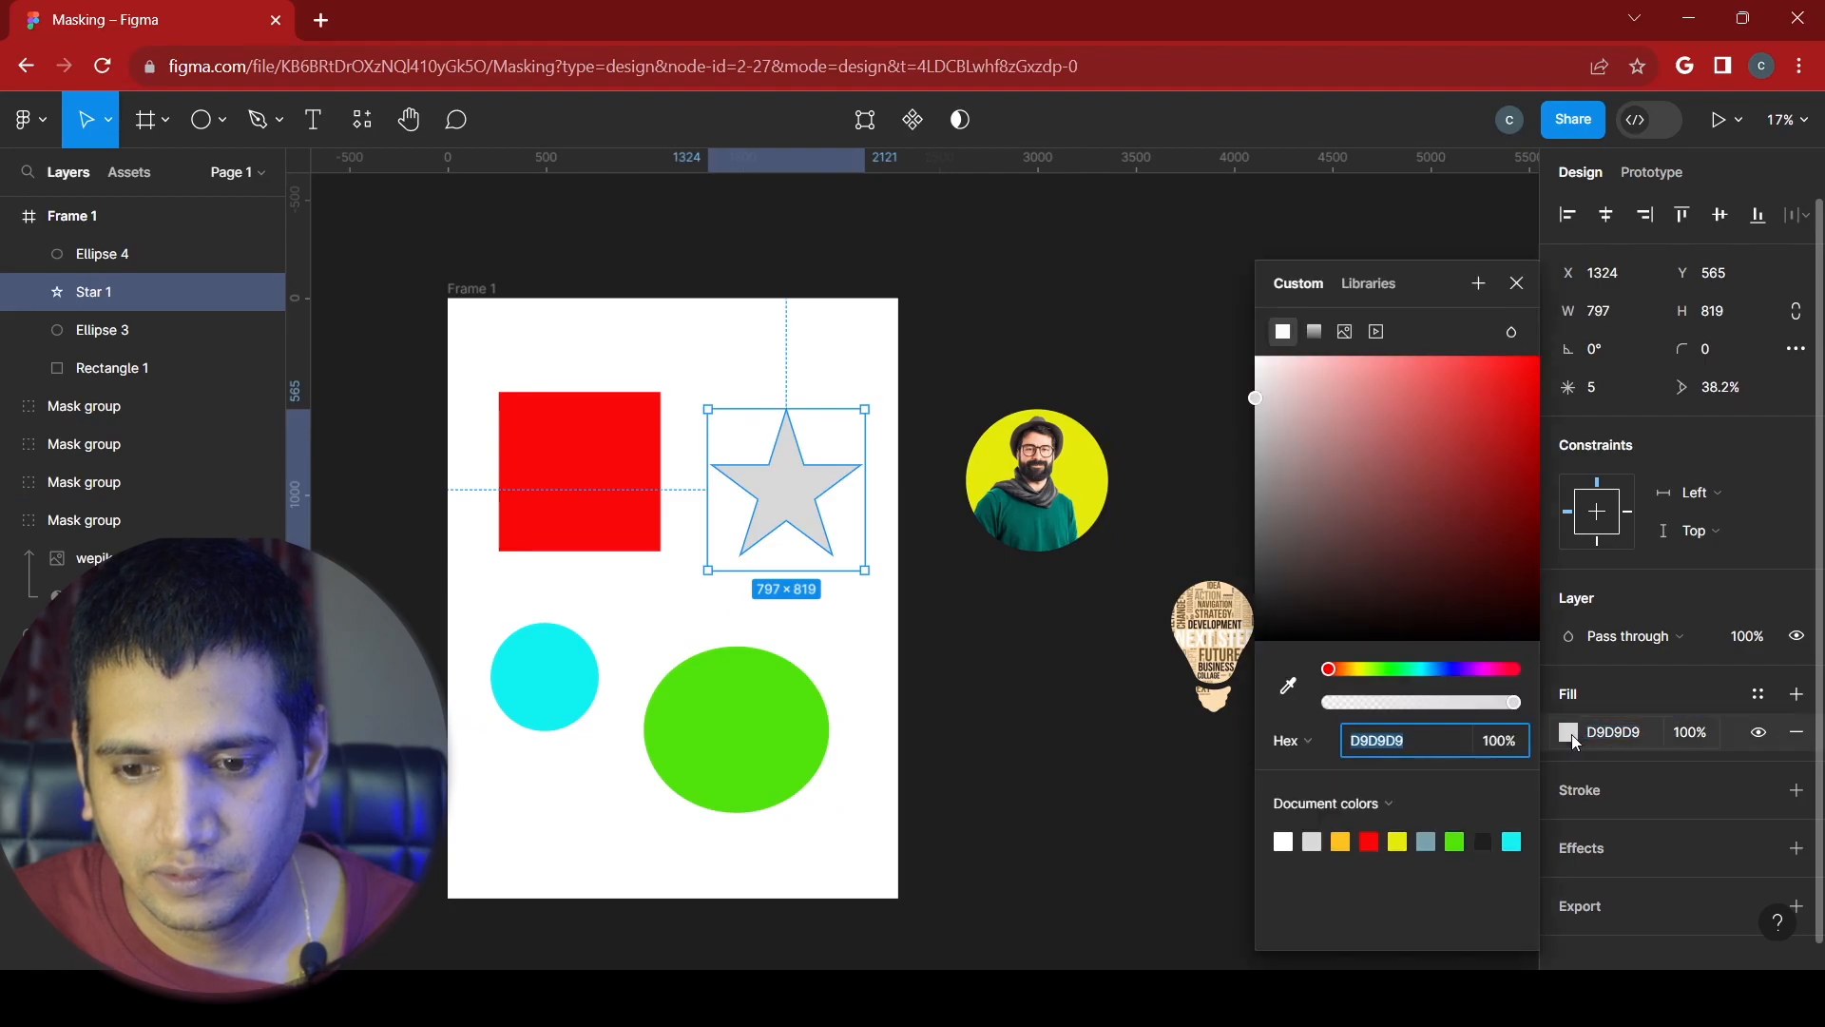
pyautogui.moveTo(1497, 596); pyautogui.dragTo(1498, 397)
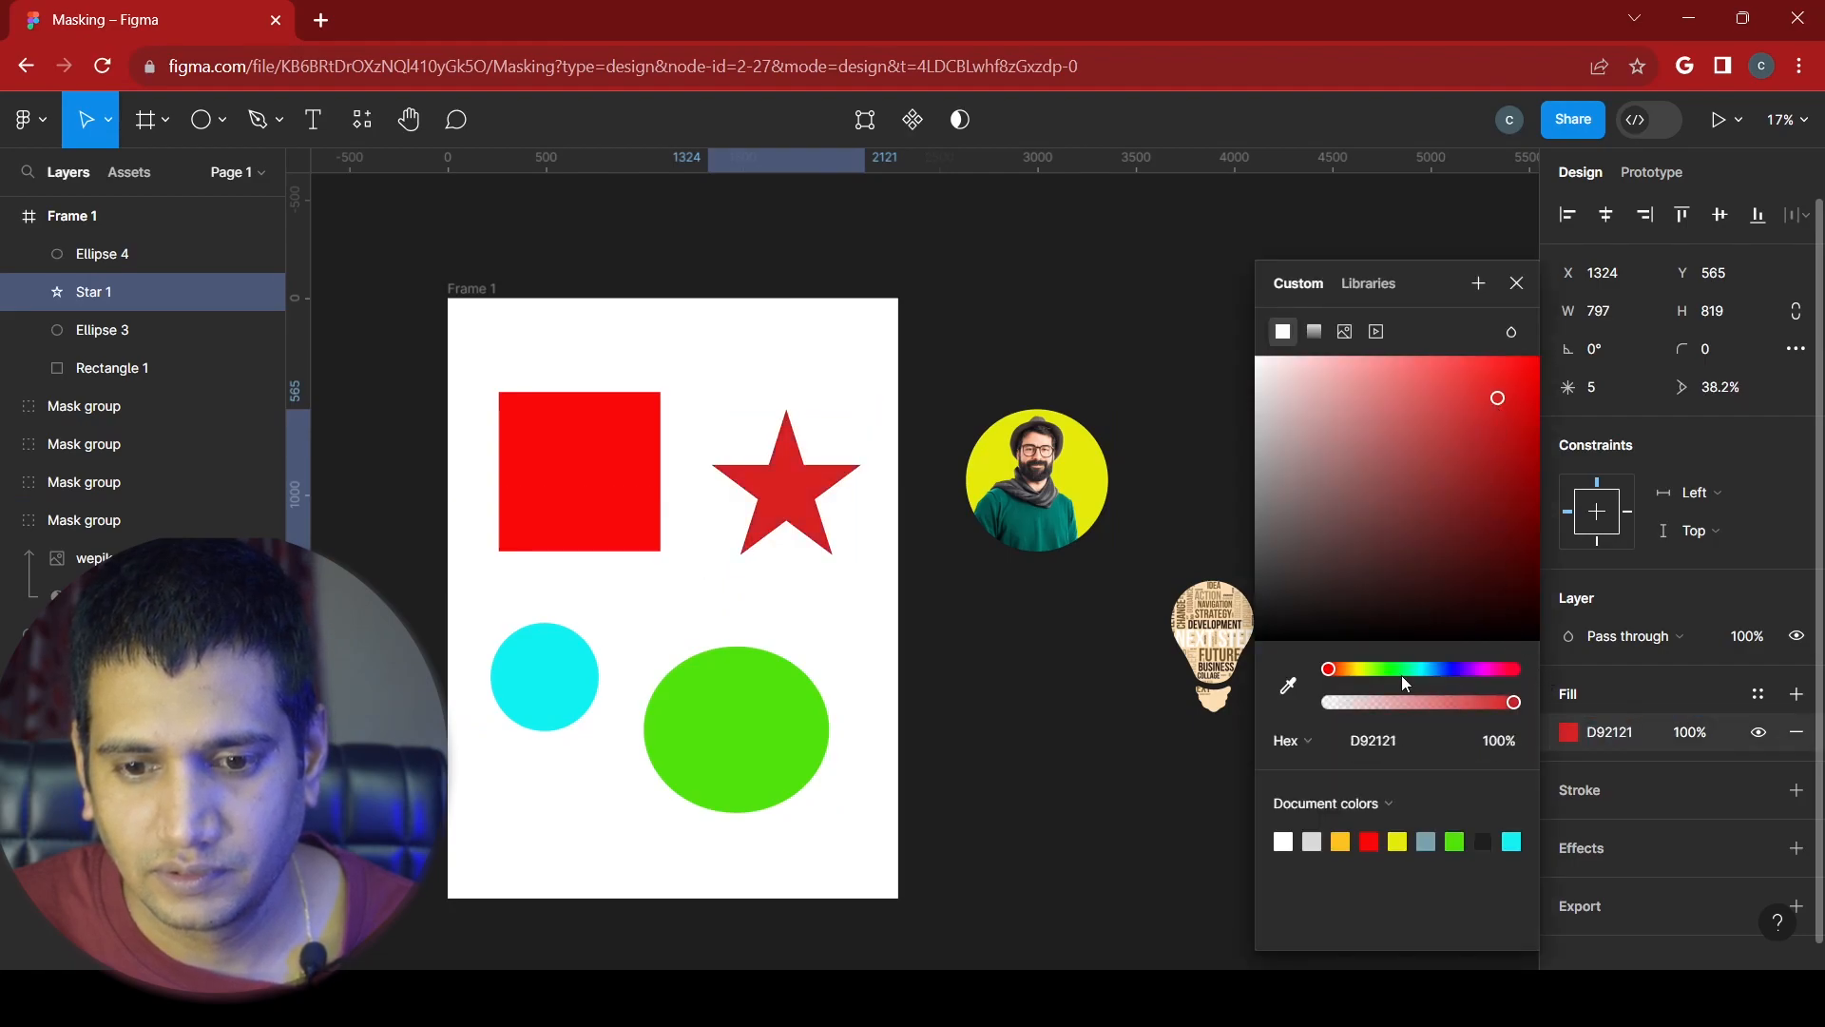
pyautogui.moveTo(1382, 670); pyautogui.dragTo(1455, 675)
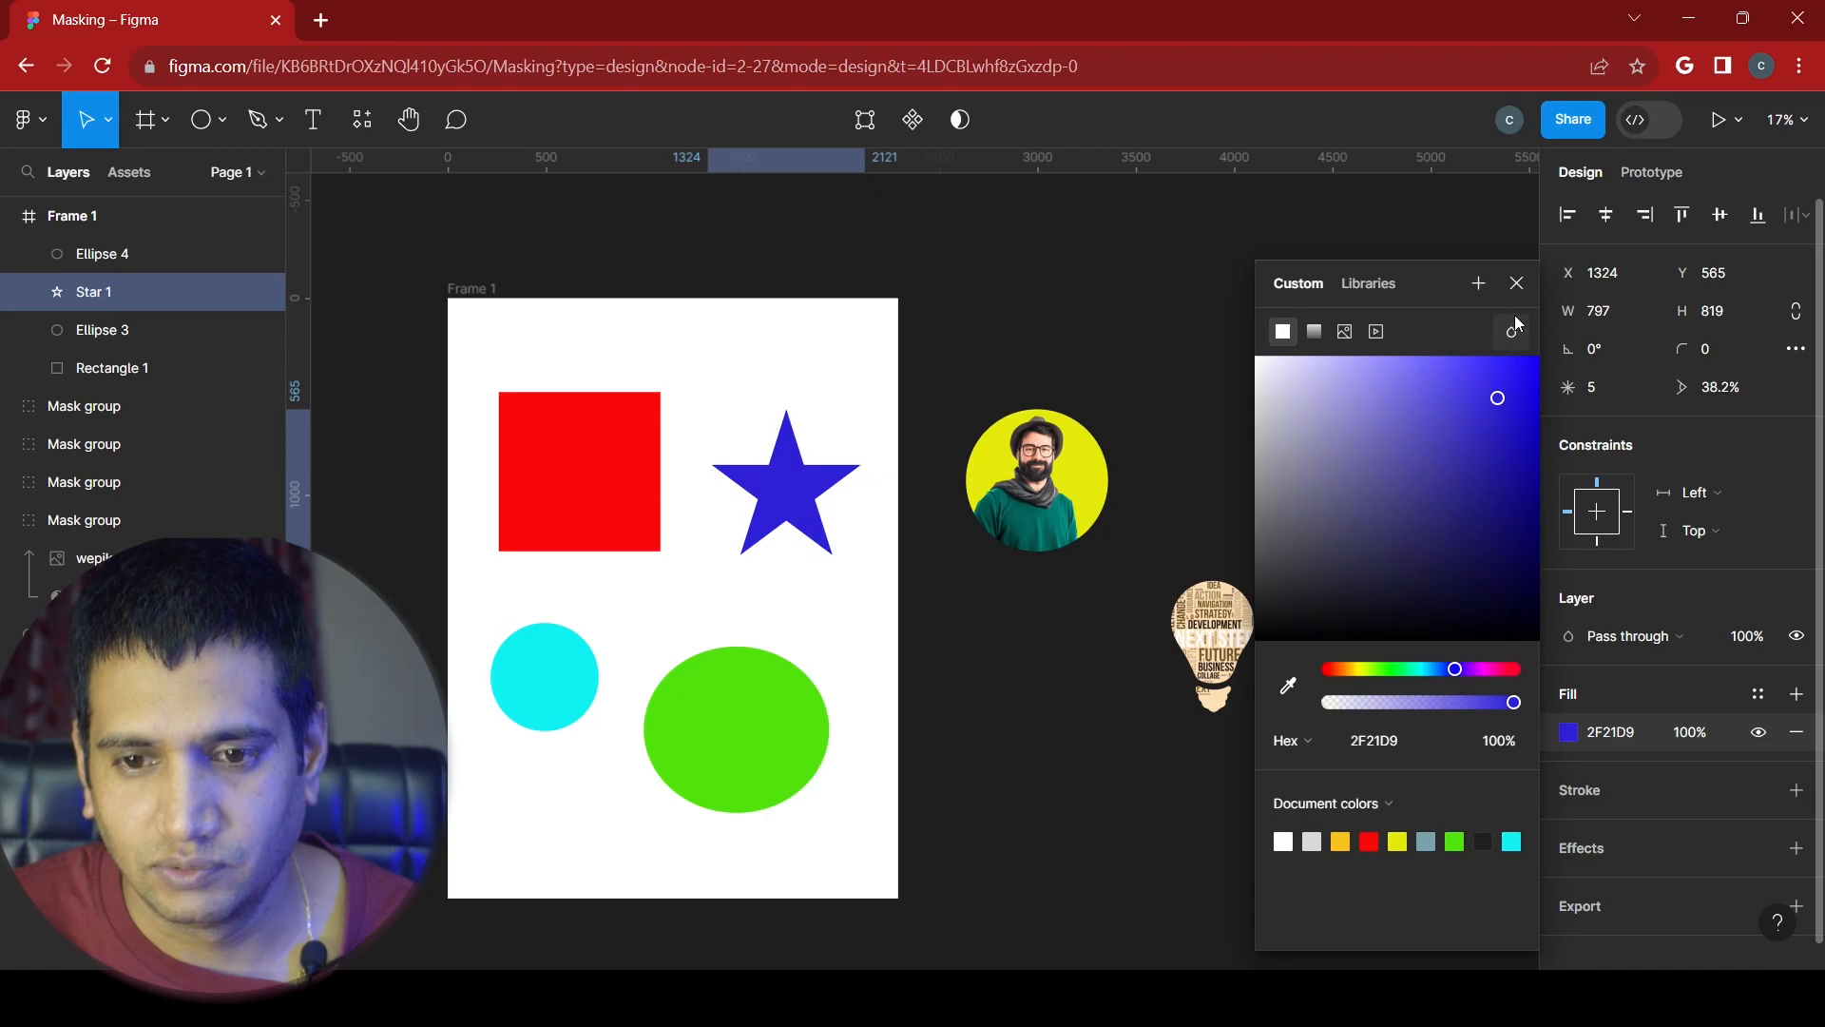
pyautogui.click(1516, 283)
# - Enlarge the star toward the red rectangle and the green ellipse to about 1254 × 1125
pyautogui.moveTo(707, 570); pyautogui.dragTo(604, 586)
pyautogui.keyDown('shift'); pyautogui.click(701, 723); pyautogui.keyUp('shift')
pyautogui.click(721, 741)
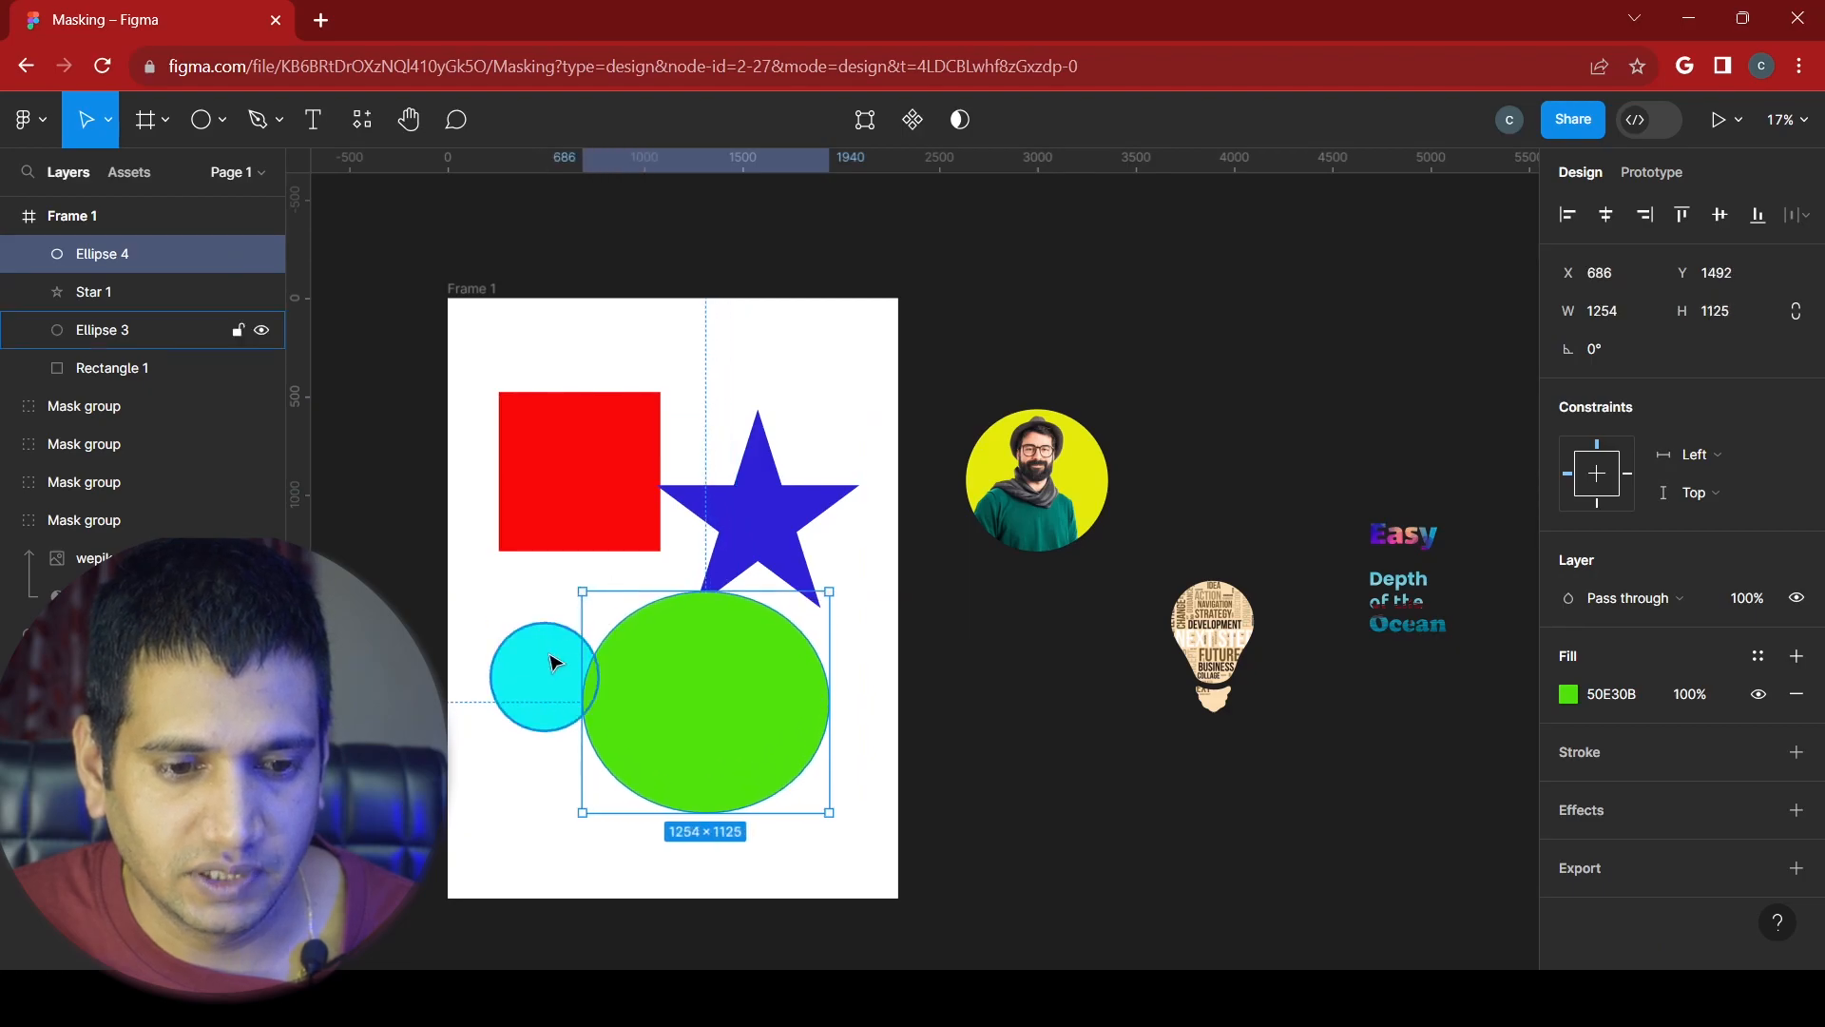
# - Enlarge the cyan circle to roughly 790 × 790, reaching the frame's edge, and extend the red rectangle from its upper outer corner
pyautogui.click(540, 668)
pyautogui.moveTo(490, 625); pyautogui.dragTo(440, 572)
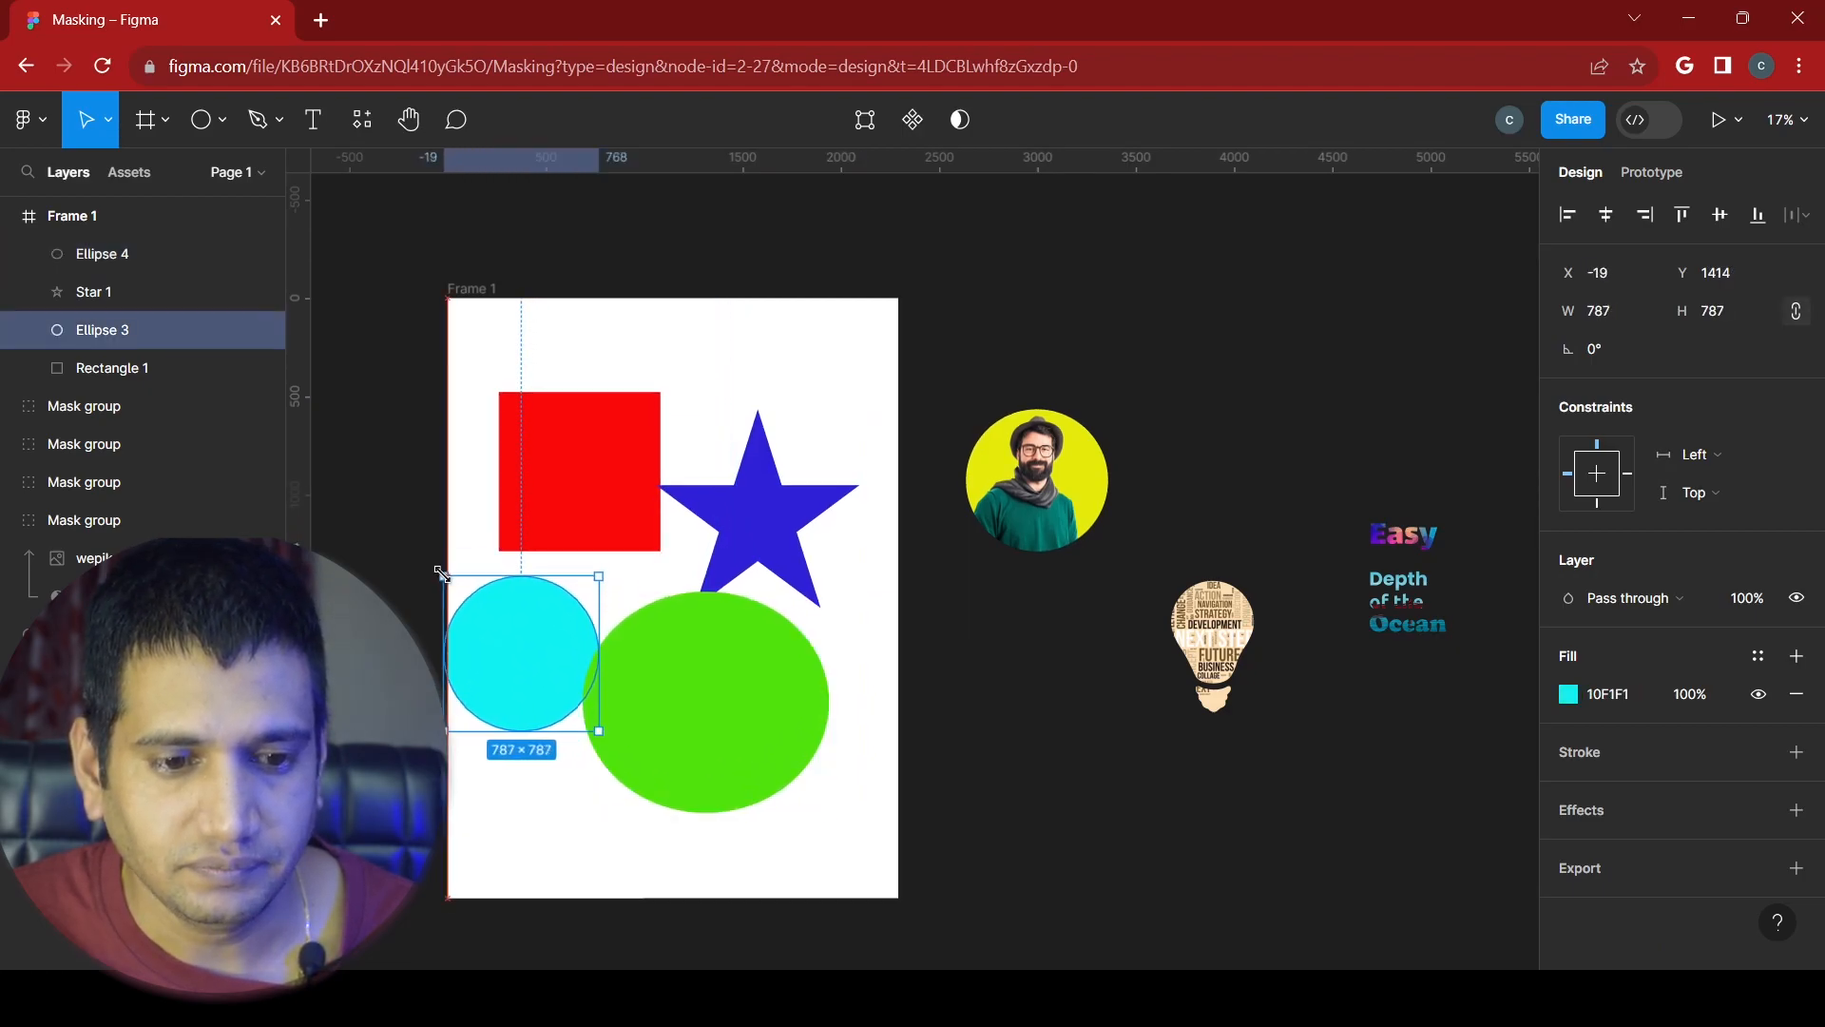
pyautogui.click(623, 518)
pyautogui.moveTo(498, 390); pyautogui.dragTo(462, 356)
pyautogui.click(965, 689)
# - Add the text "Creative Coding lLab" on two lines over the overlapping shapes in Frame 1
pyautogui.press('t')
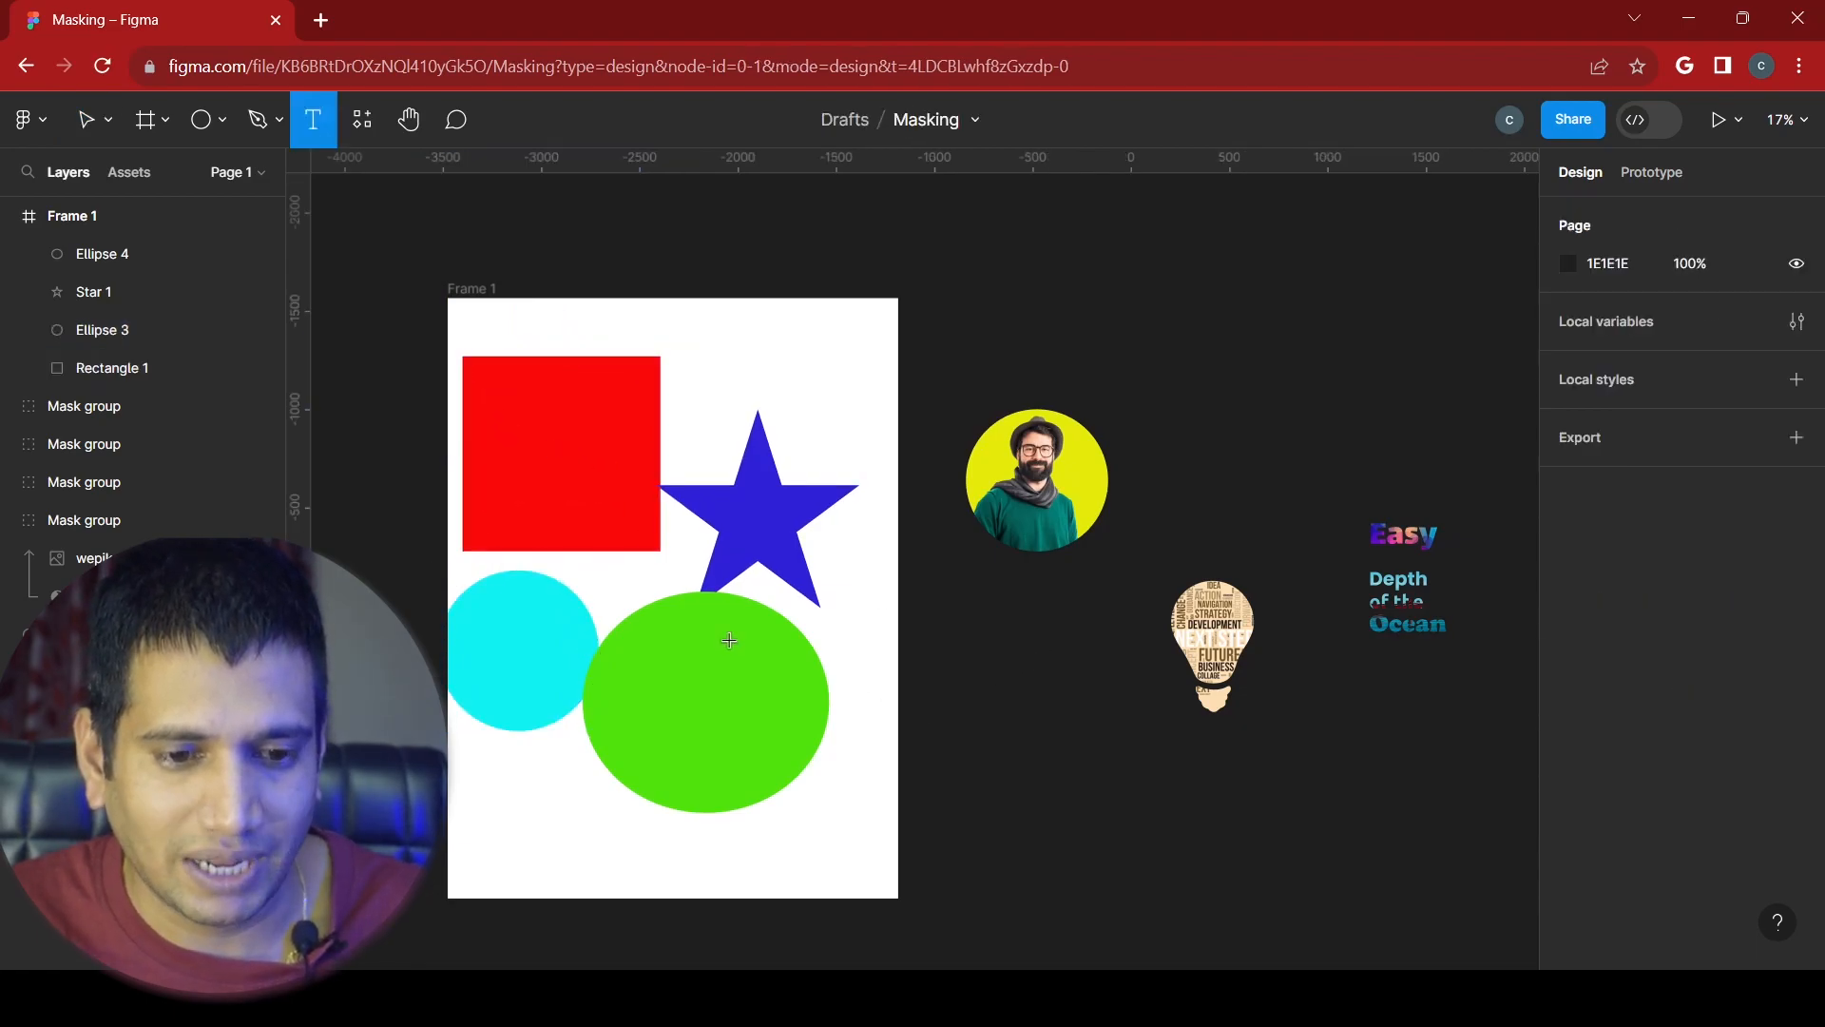
pyautogui.click(564, 534)
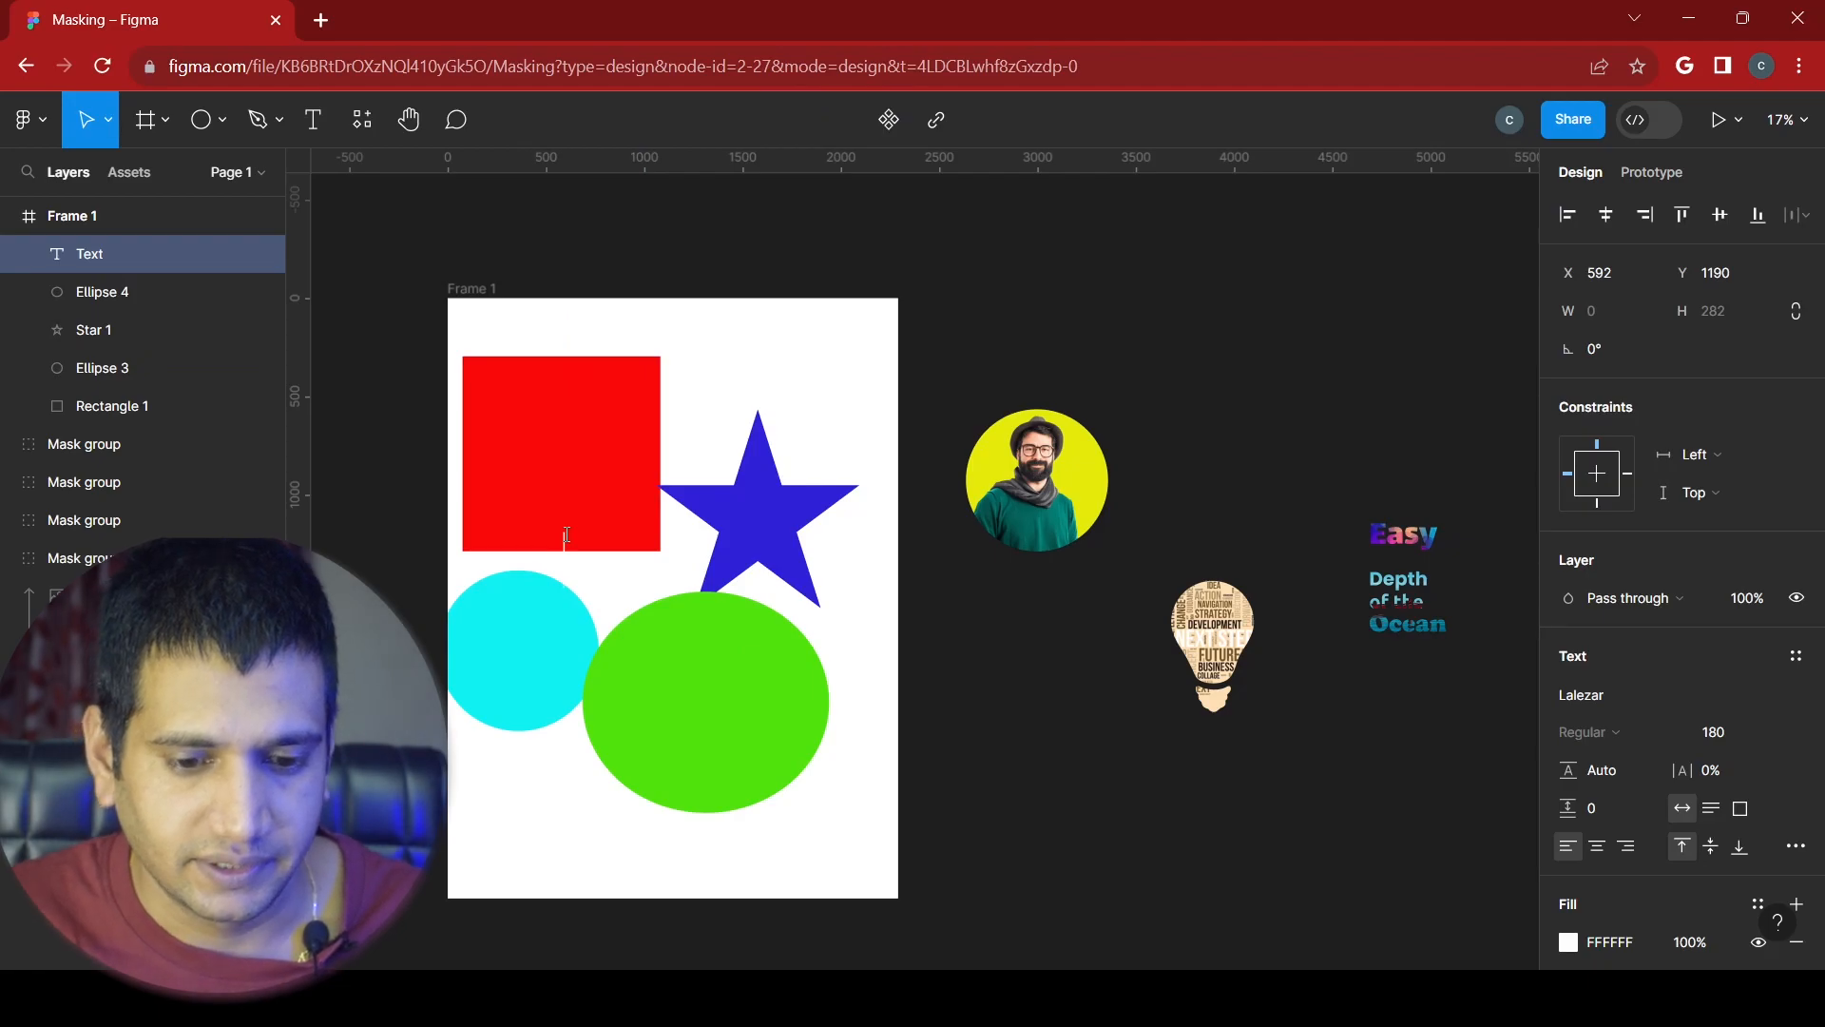
pyautogui.write('Creati')
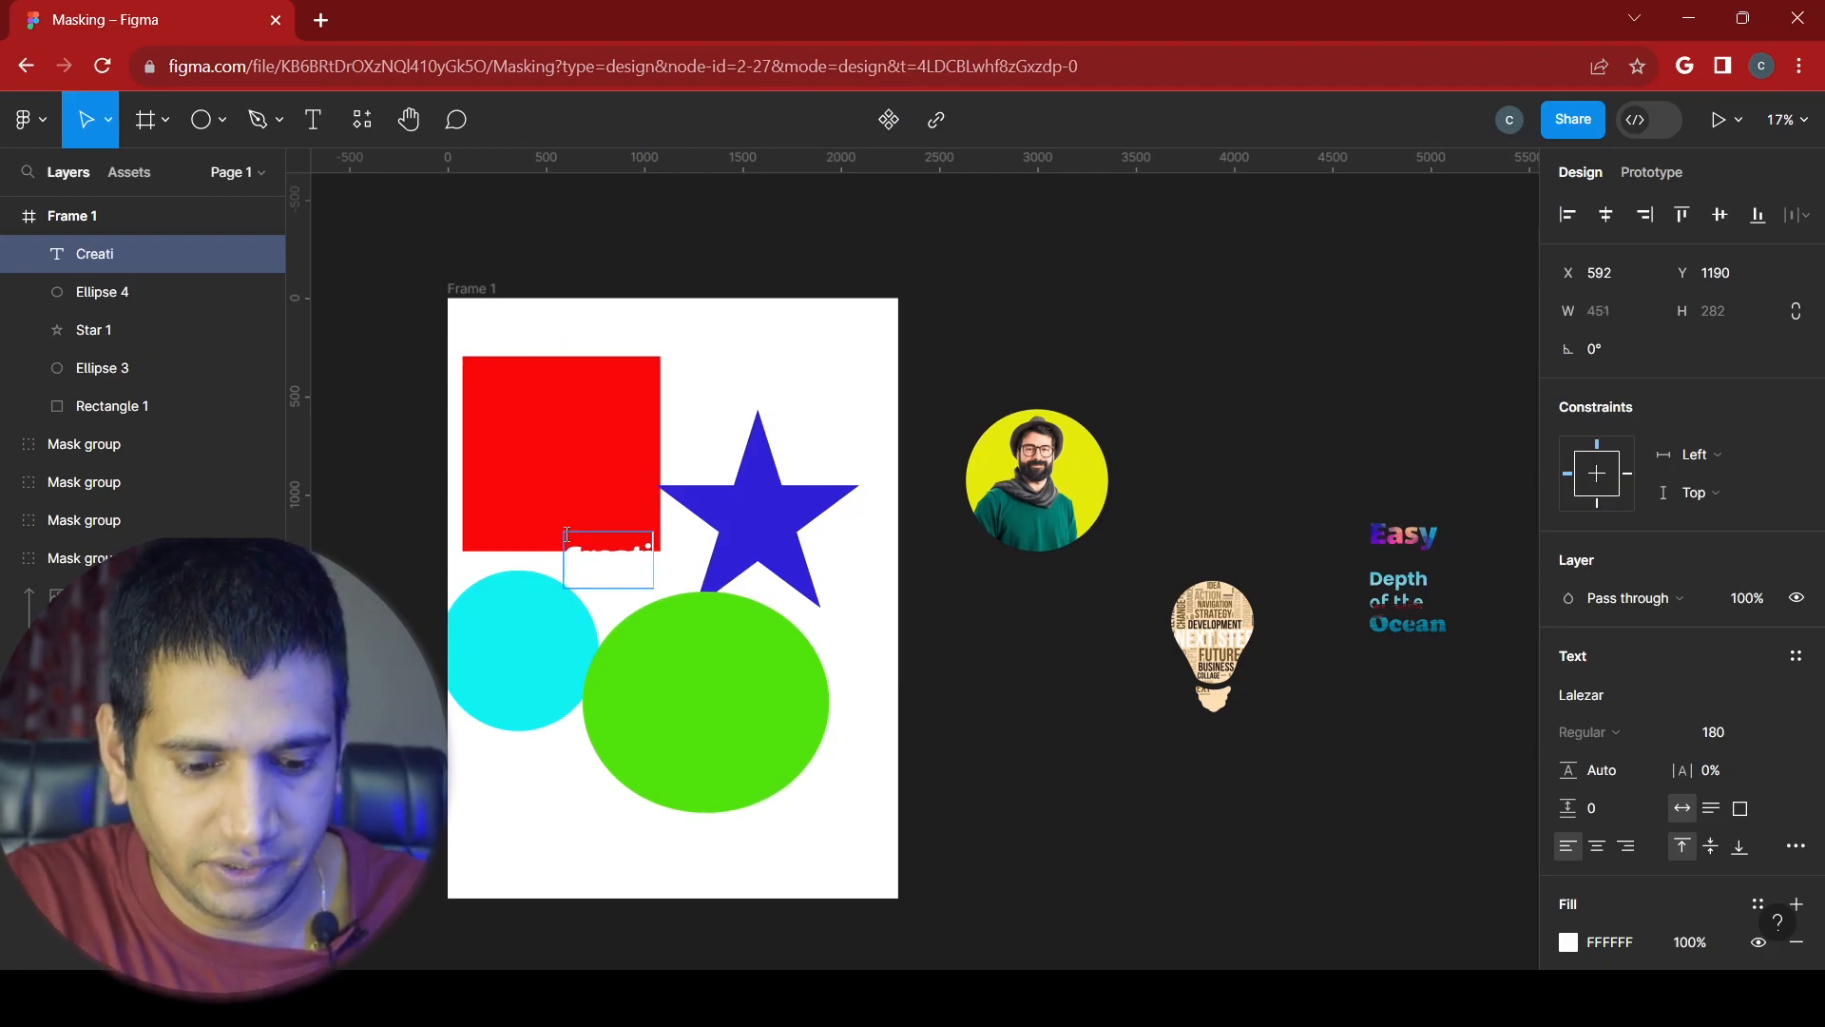
pyautogui.write('ve Coding')
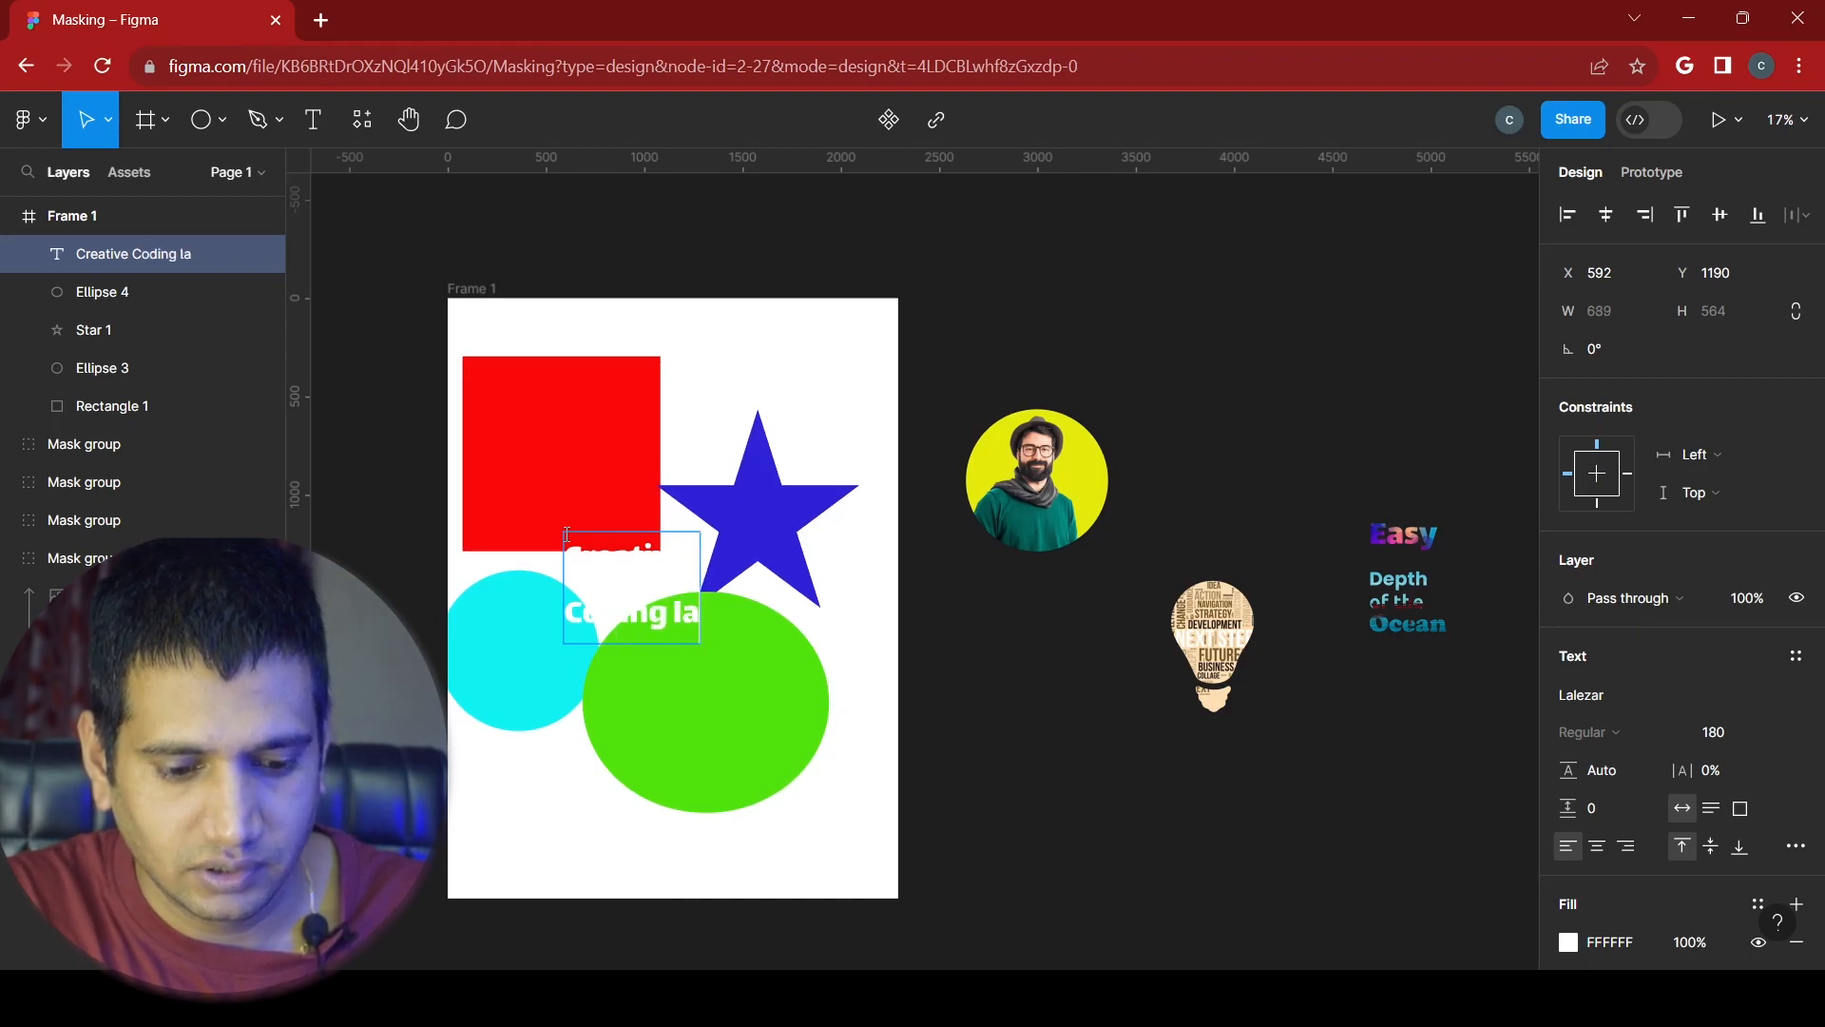
pyautogui.write(' ILab')
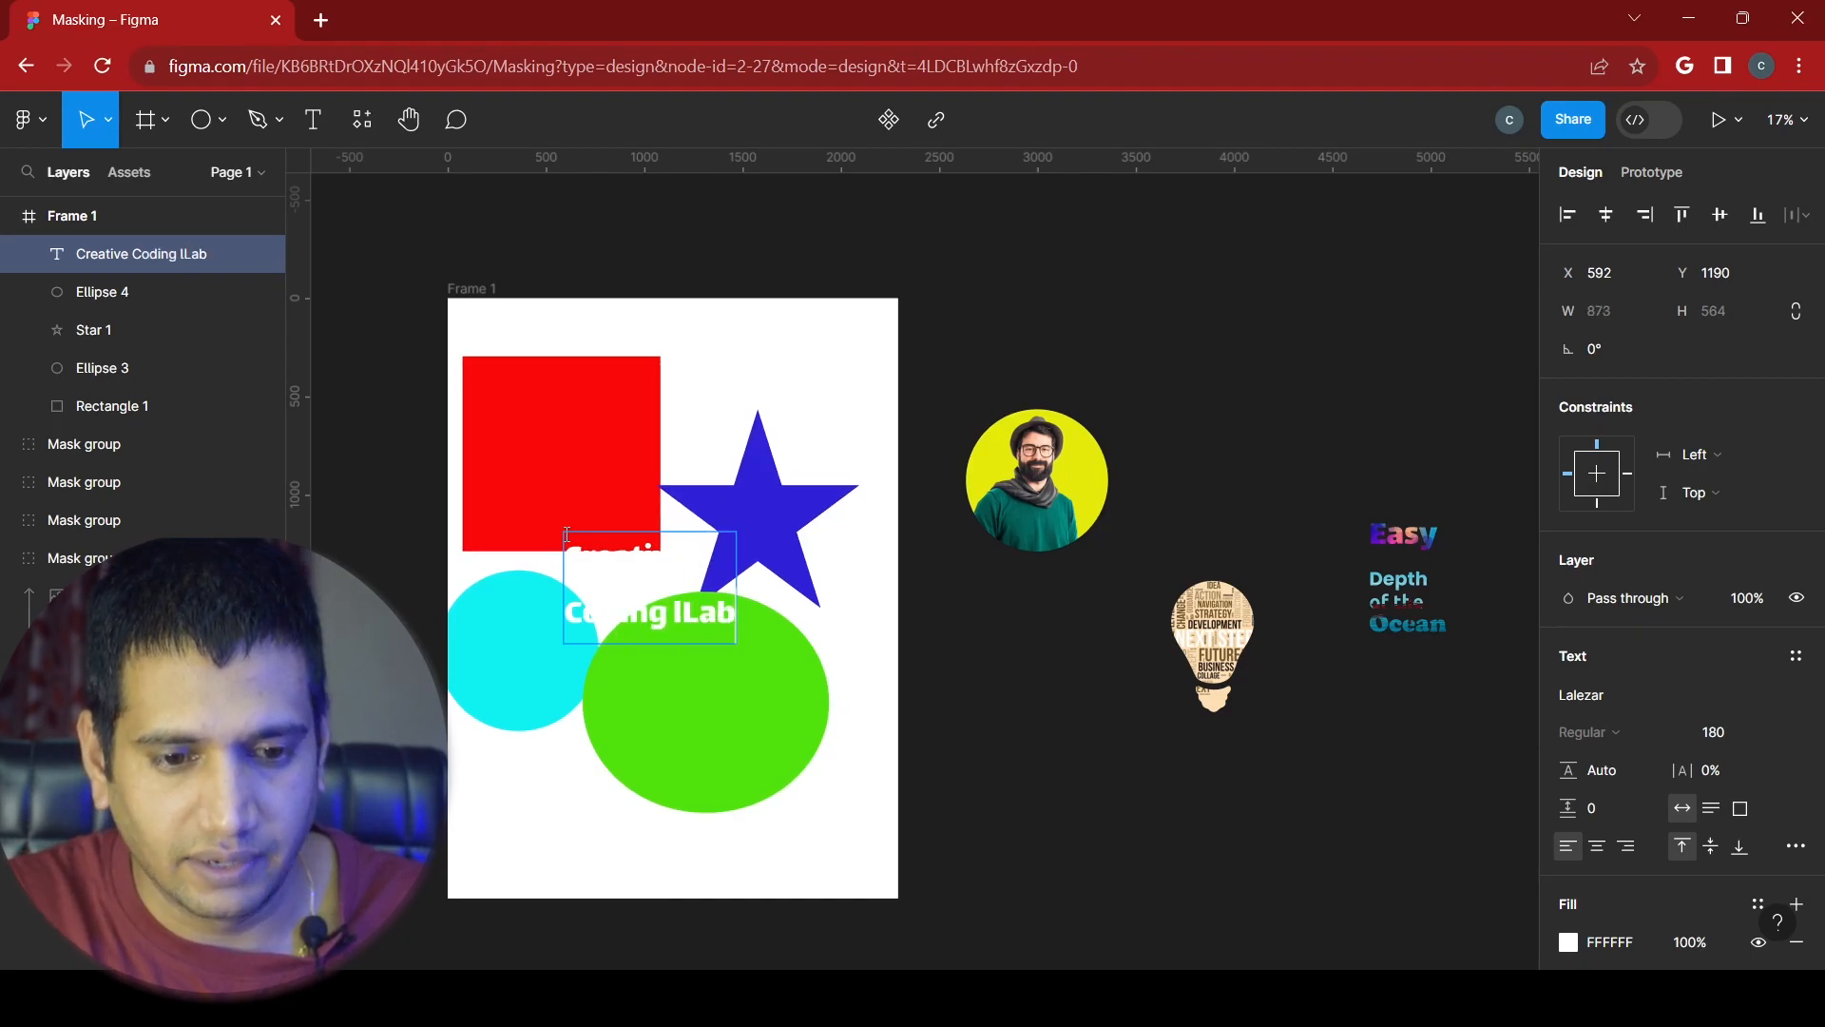
# - Set the fill of the whole new text to near-black 070609
pyautogui.hotkey('ctrl', 'a')
pyautogui.click(1569, 942)
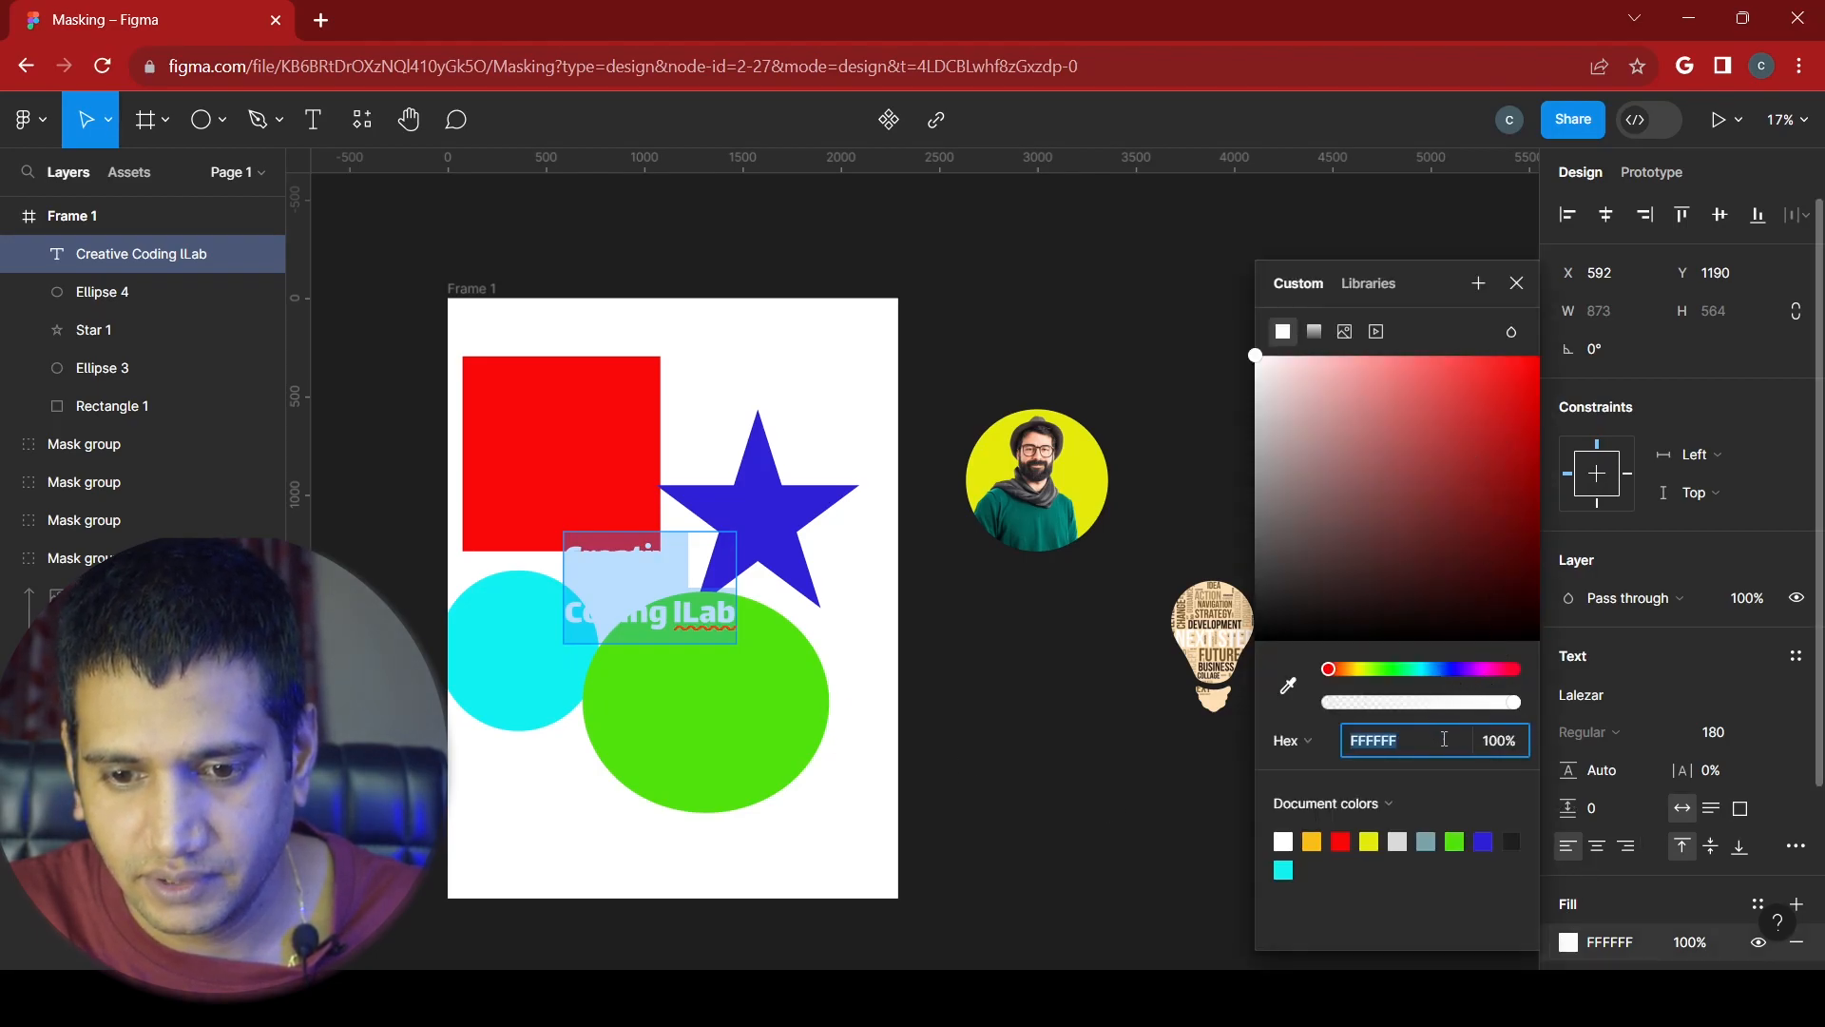
pyautogui.click(1485, 839)
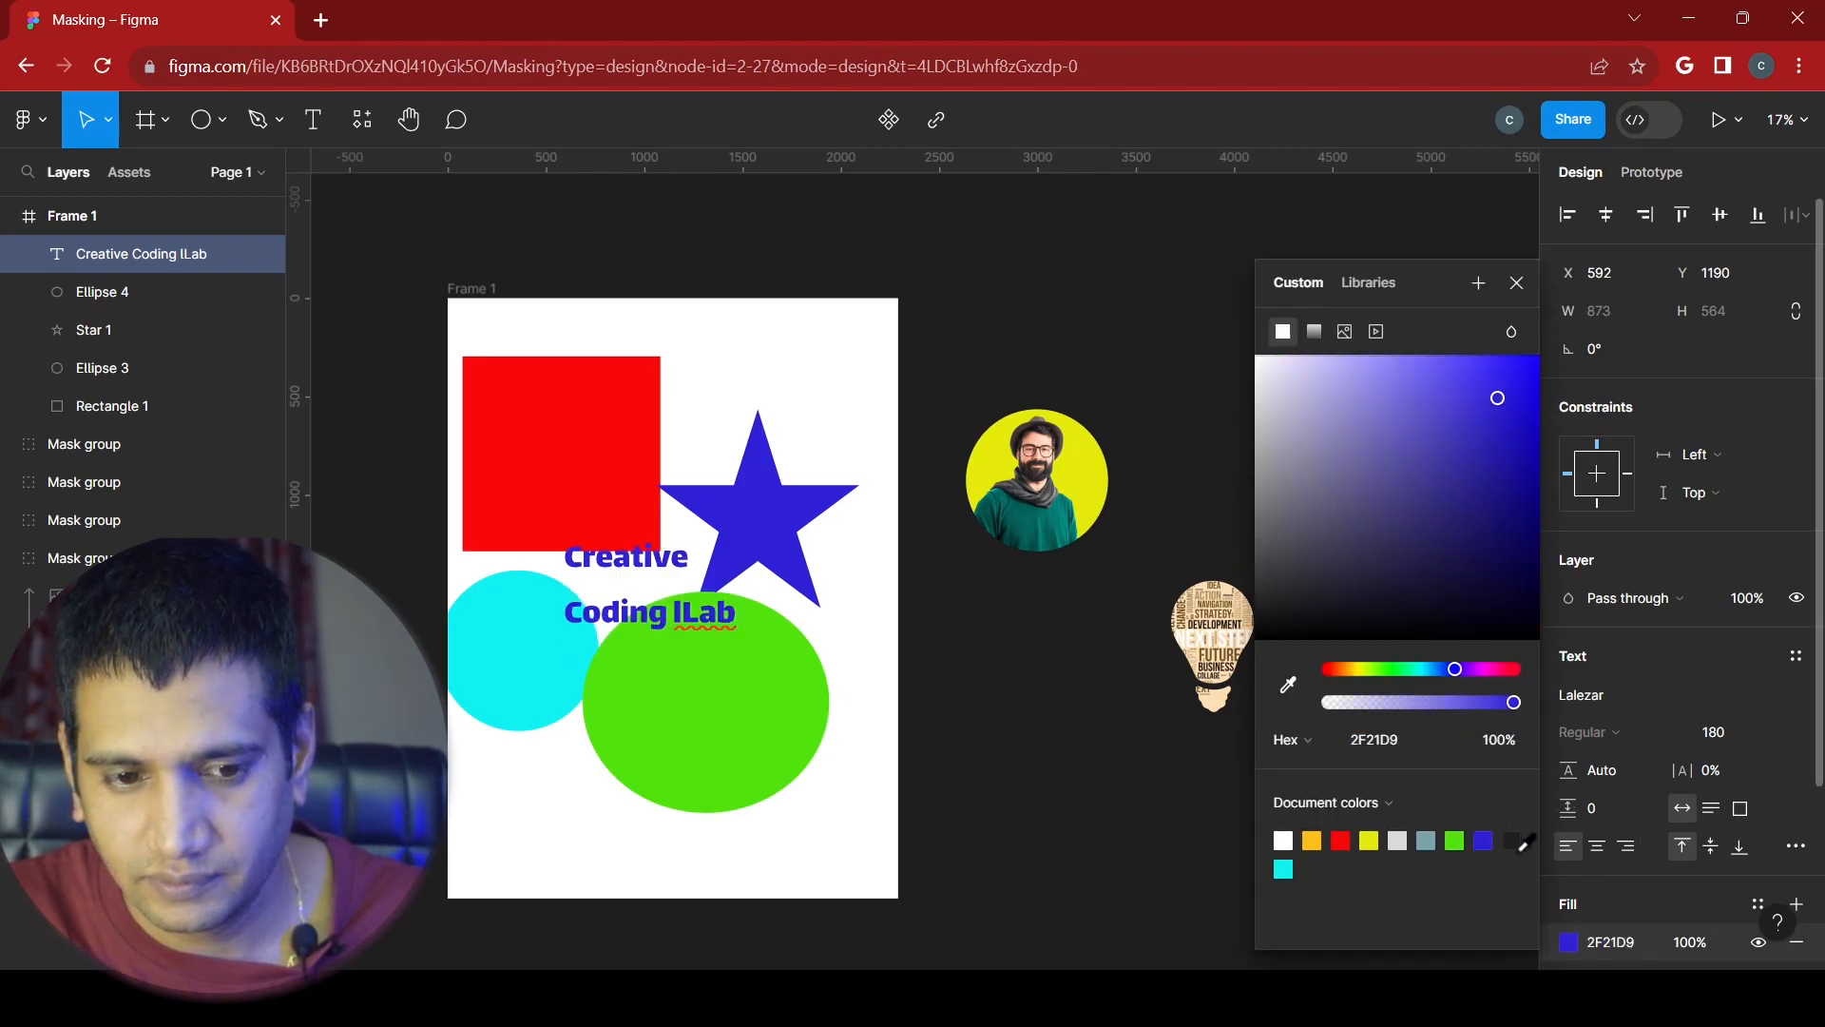
pyautogui.click(1344, 637)
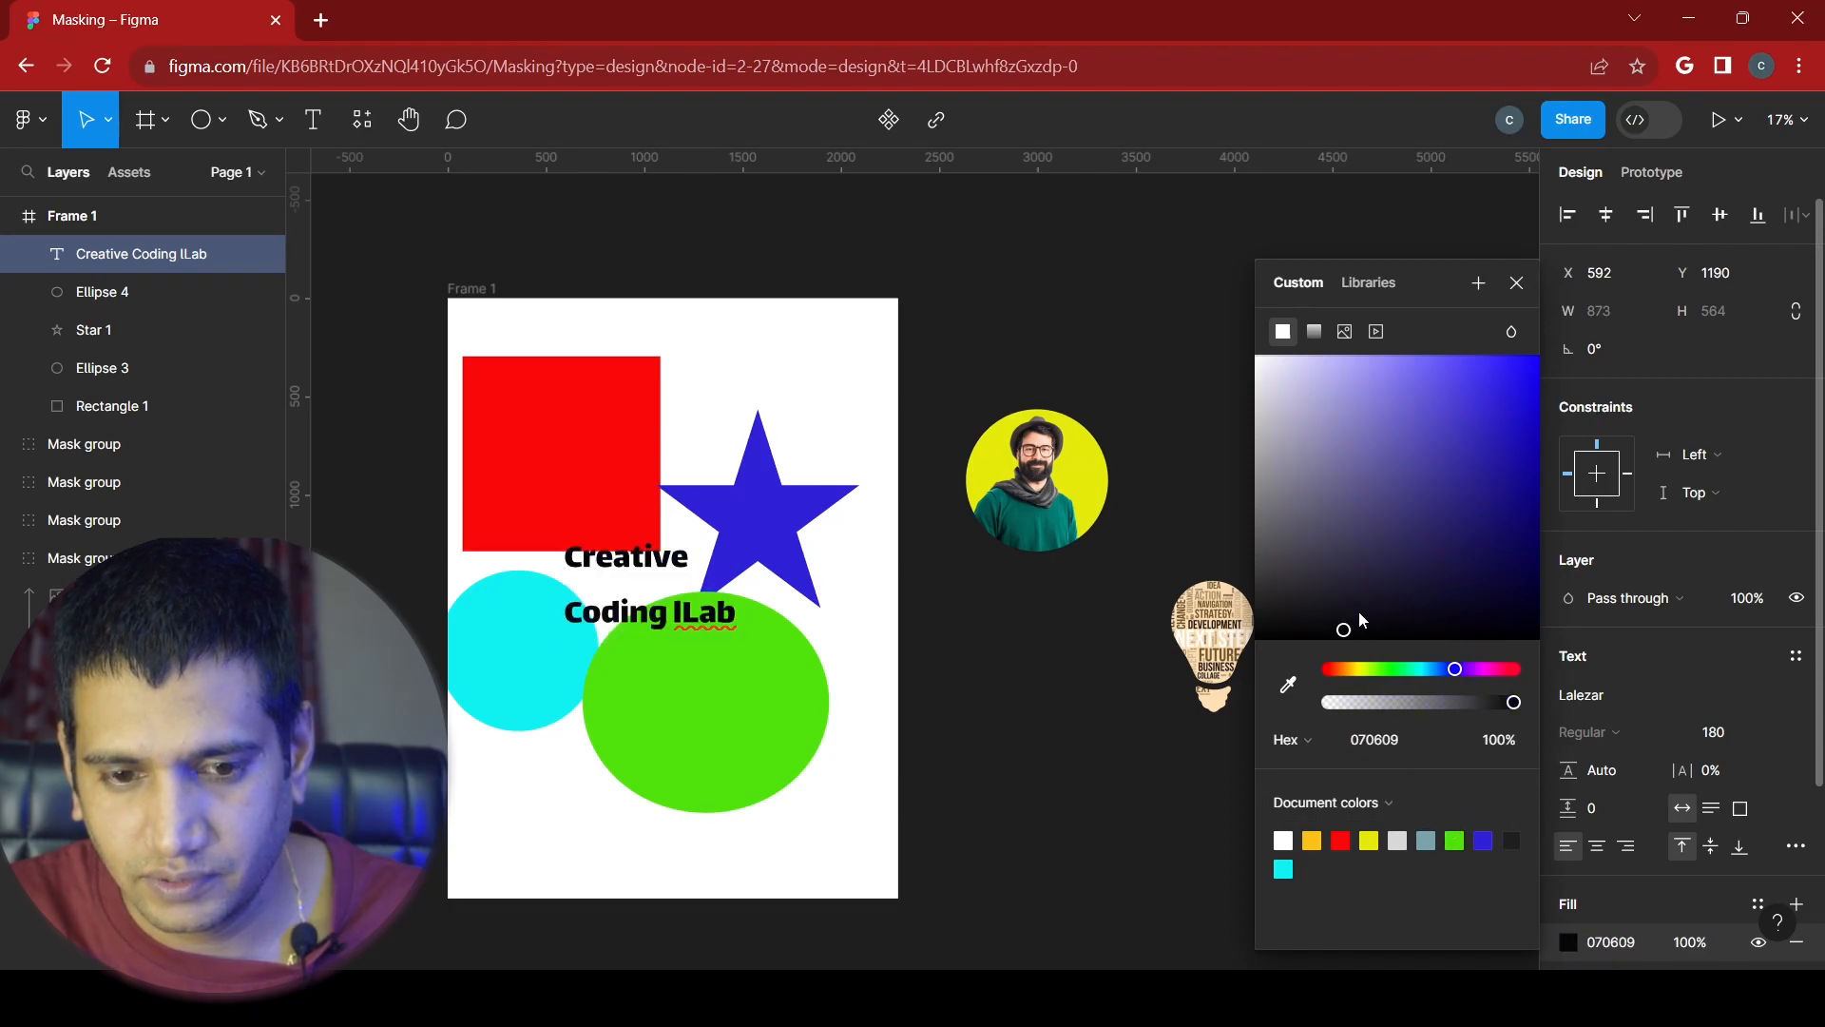
pyautogui.click(1516, 282)
# - Correct the text to "Creative Coding Lab" by removing the extra letter and putting "Lab" on its own line
pyautogui.doubleClick(657, 633)
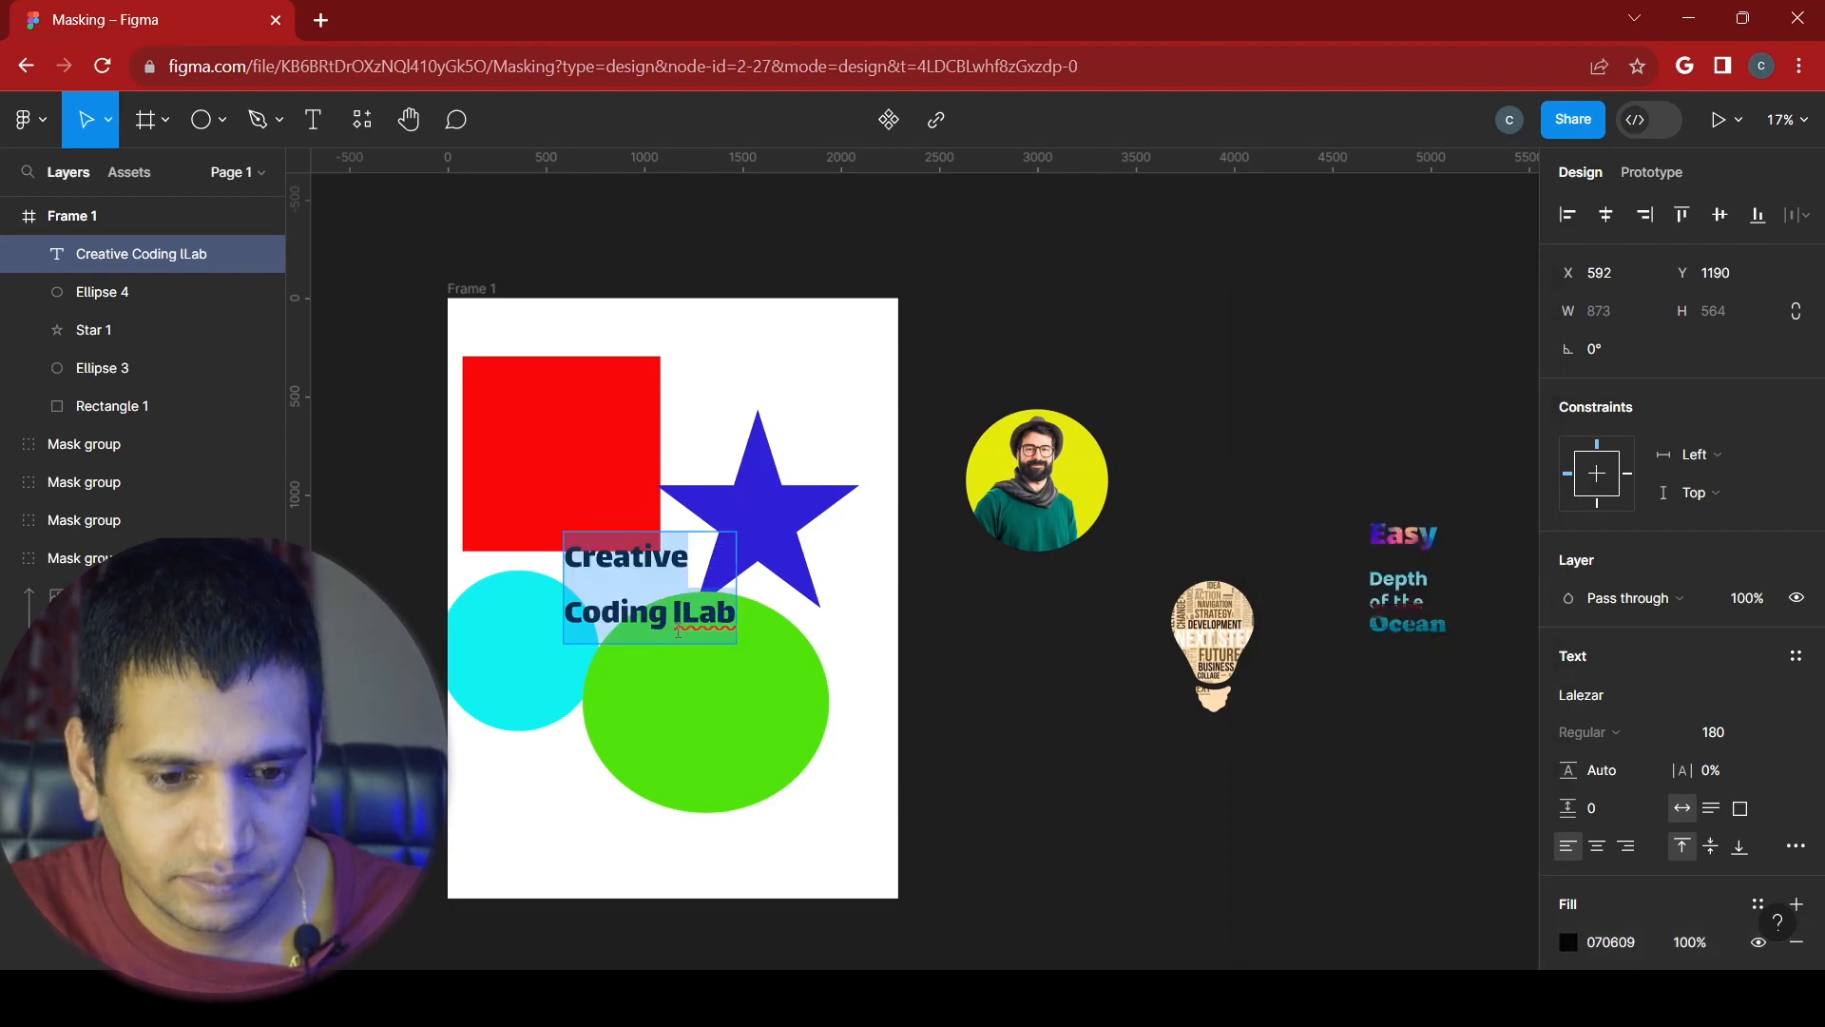
pyautogui.click(679, 630)
pyautogui.press('BackSpace')
pyautogui.press('BackSpace')
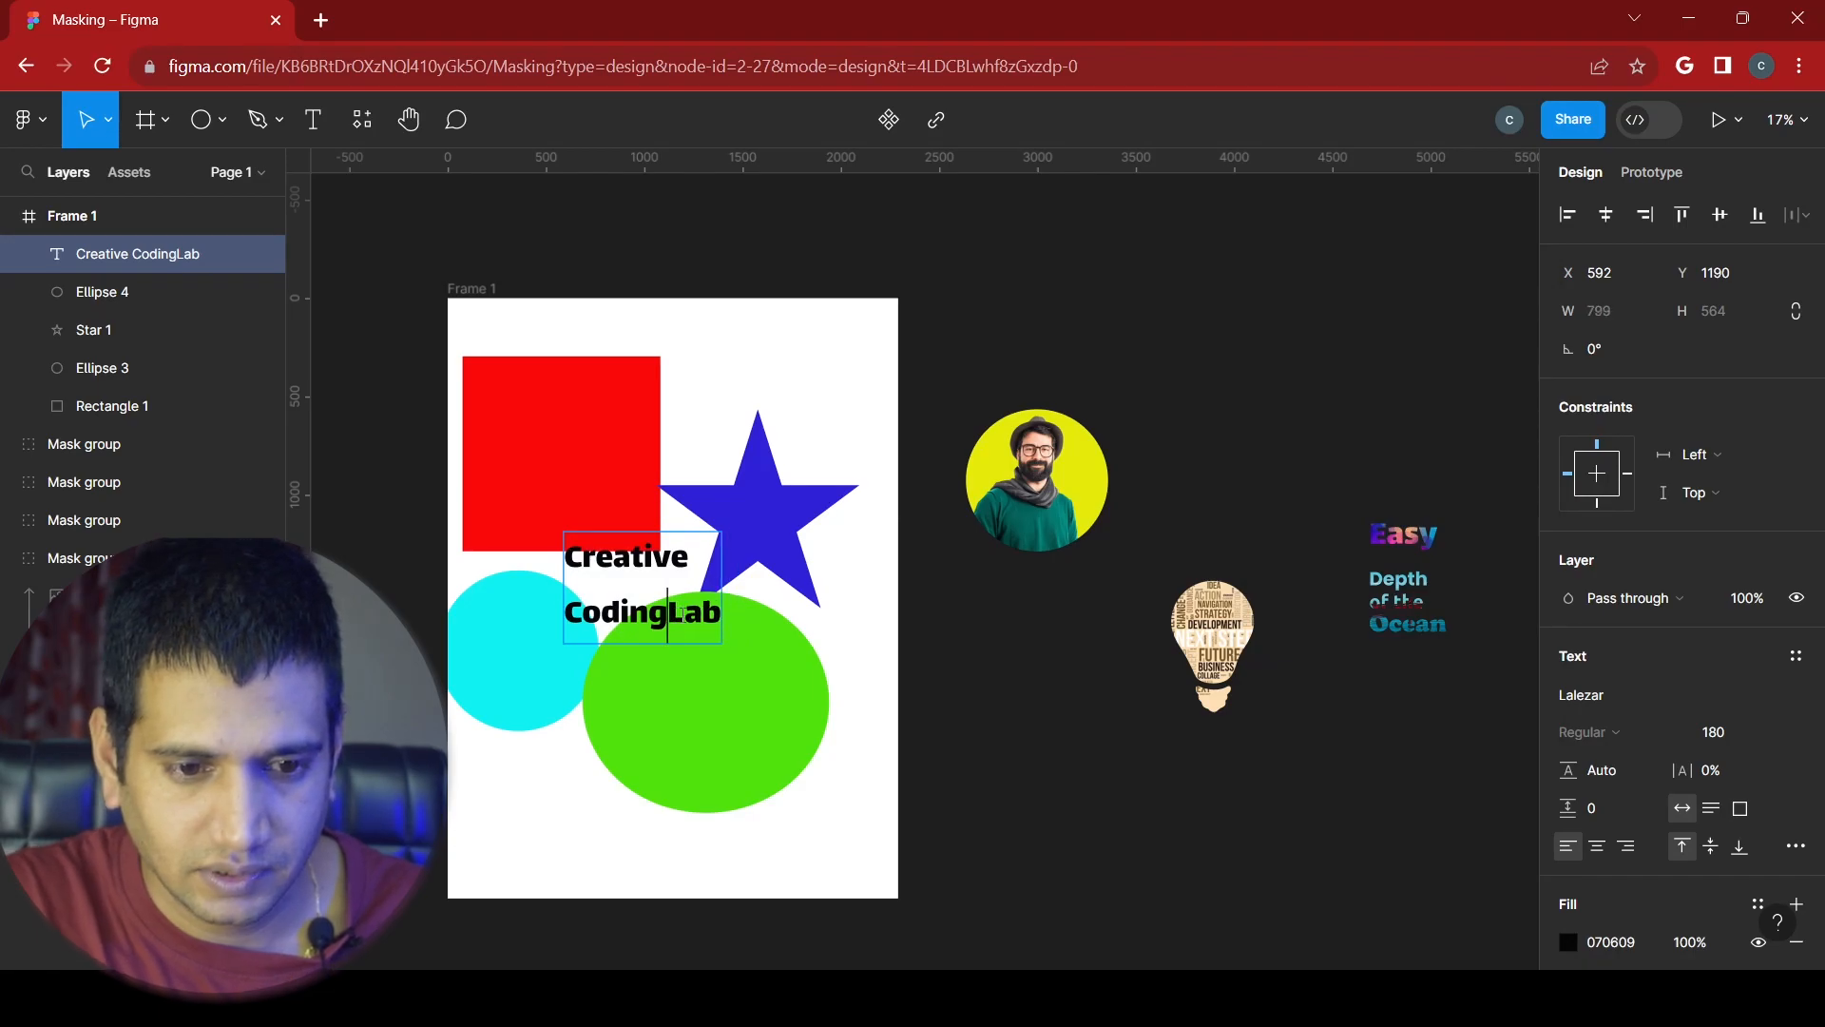
# - Set the font of the whole "Creative Coding Lab" text to Jomhuria
pyautogui.hotkey('ctrl', 'a')
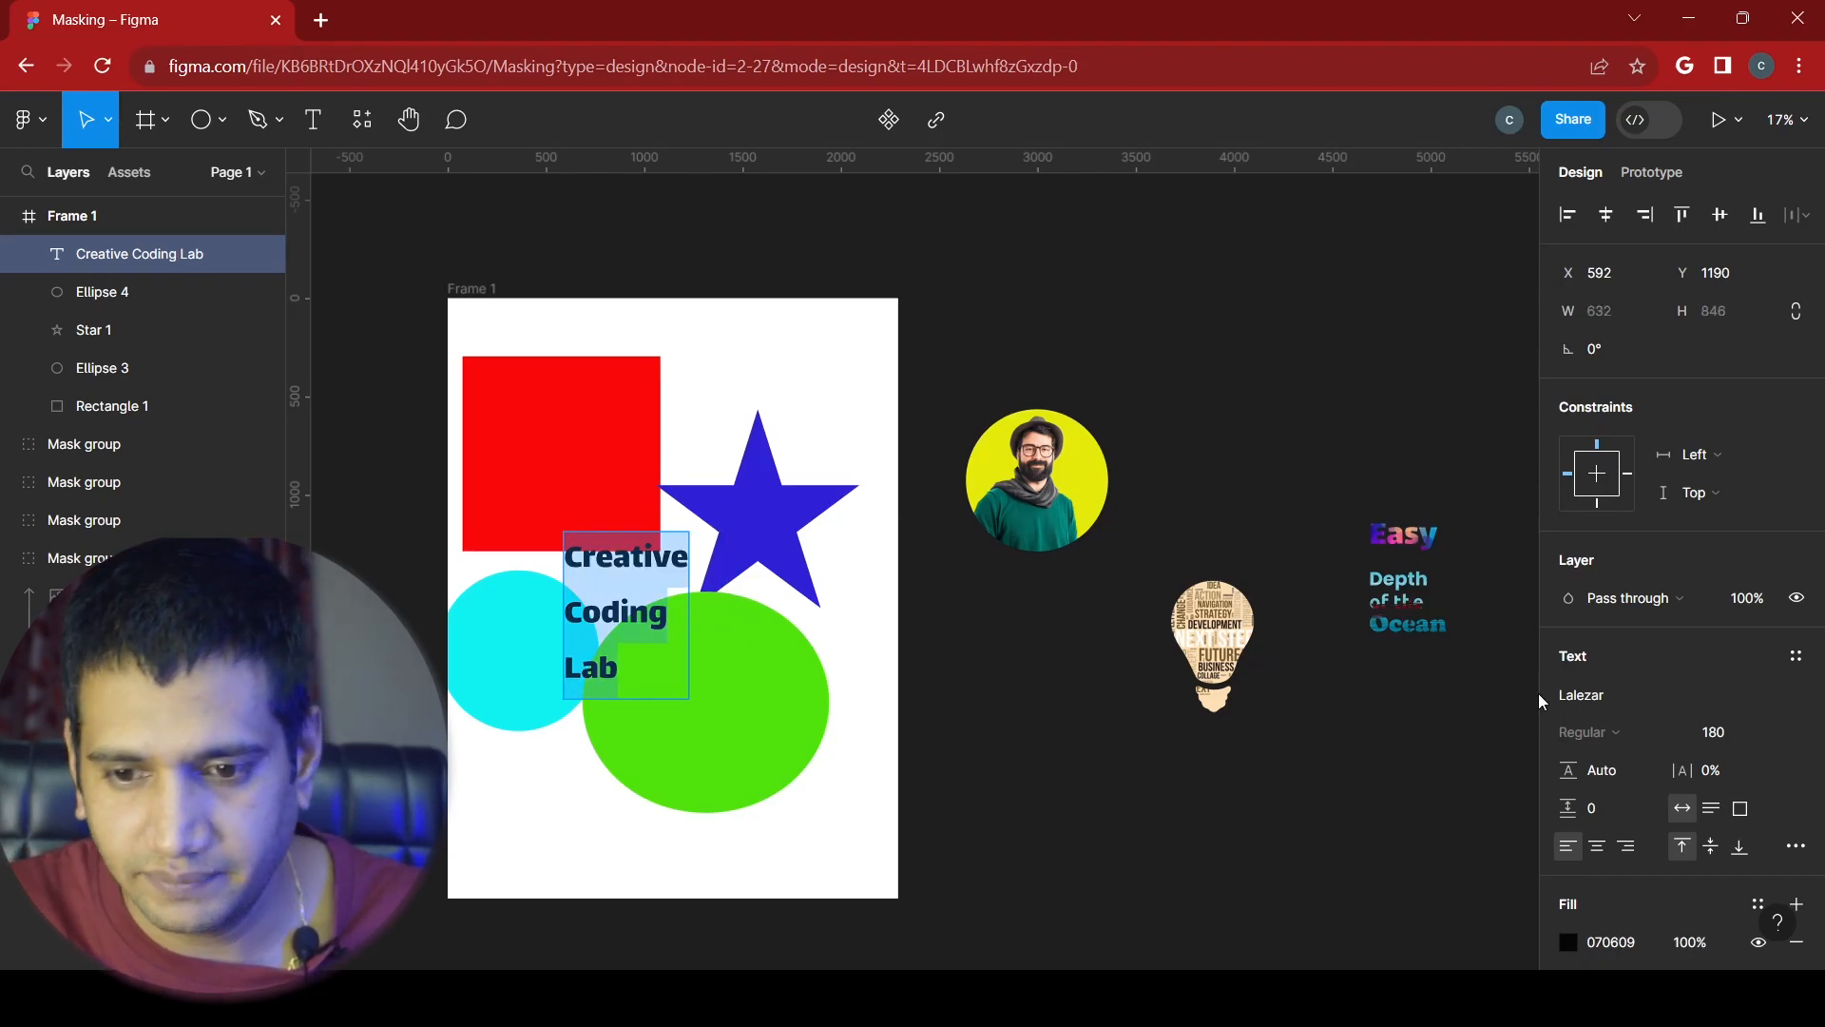
pyautogui.click(1600, 695)
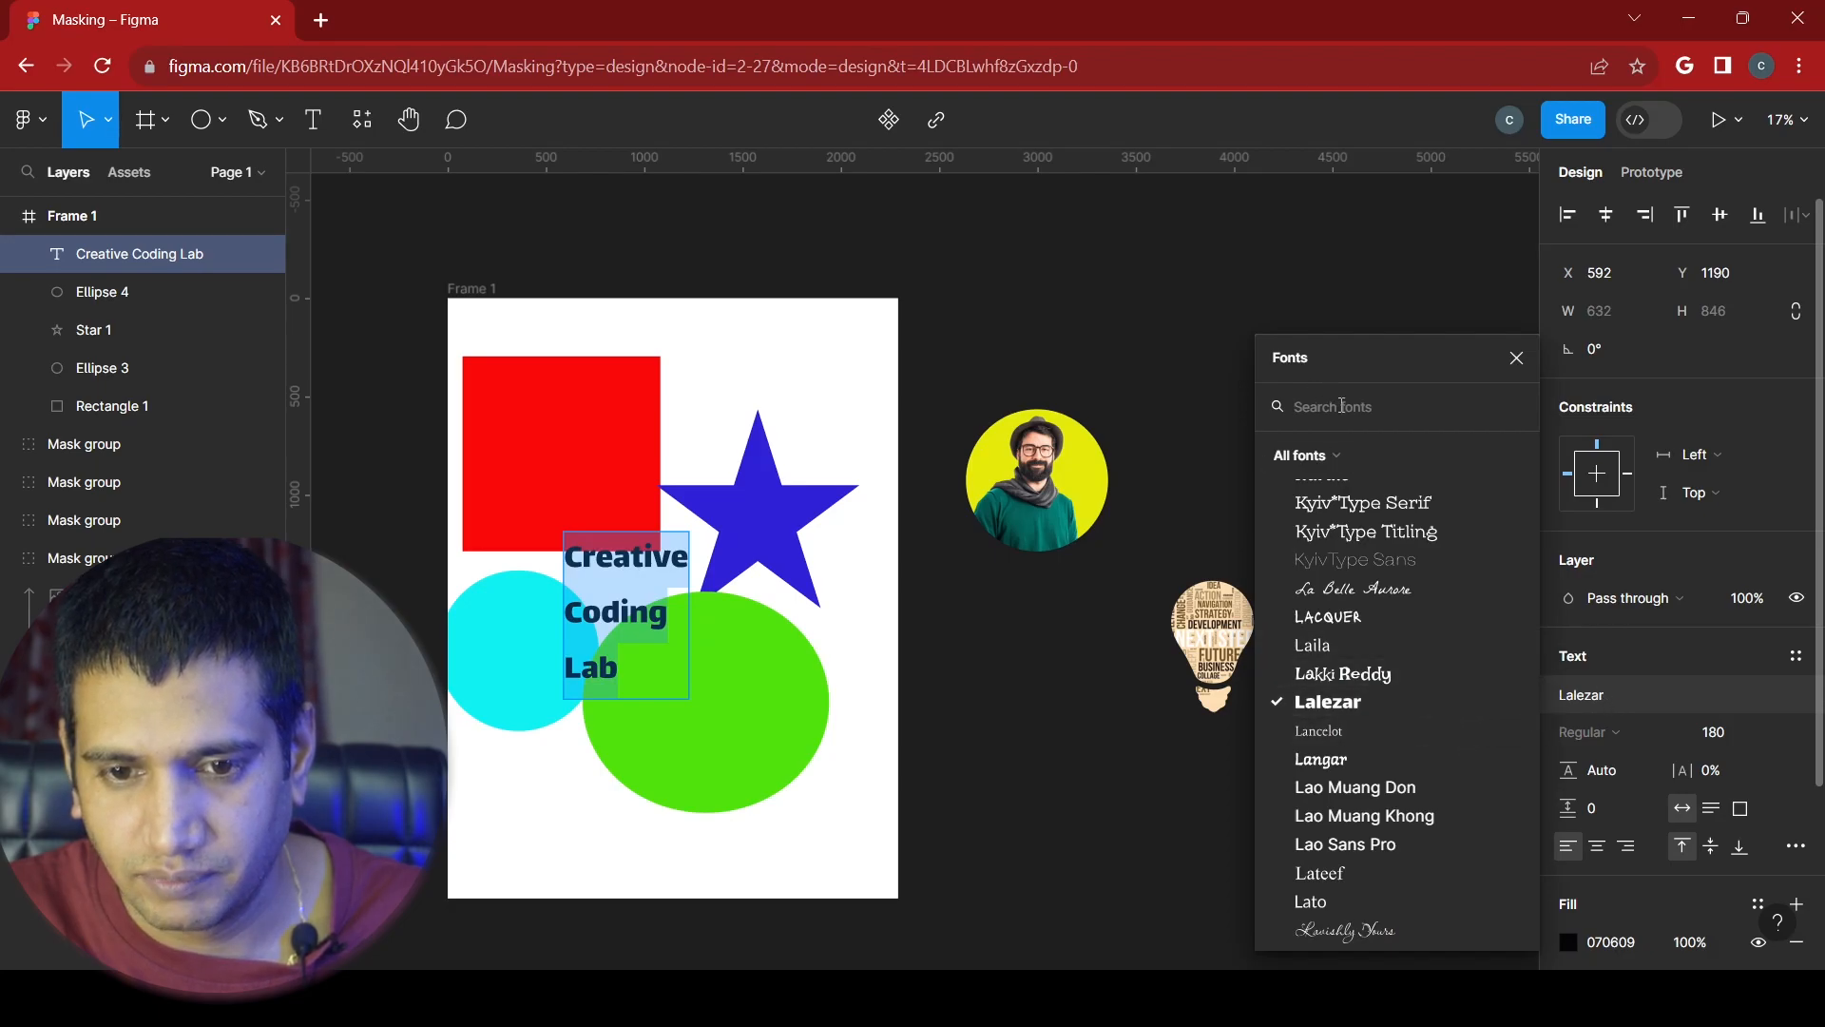
pyautogui.write('jo')
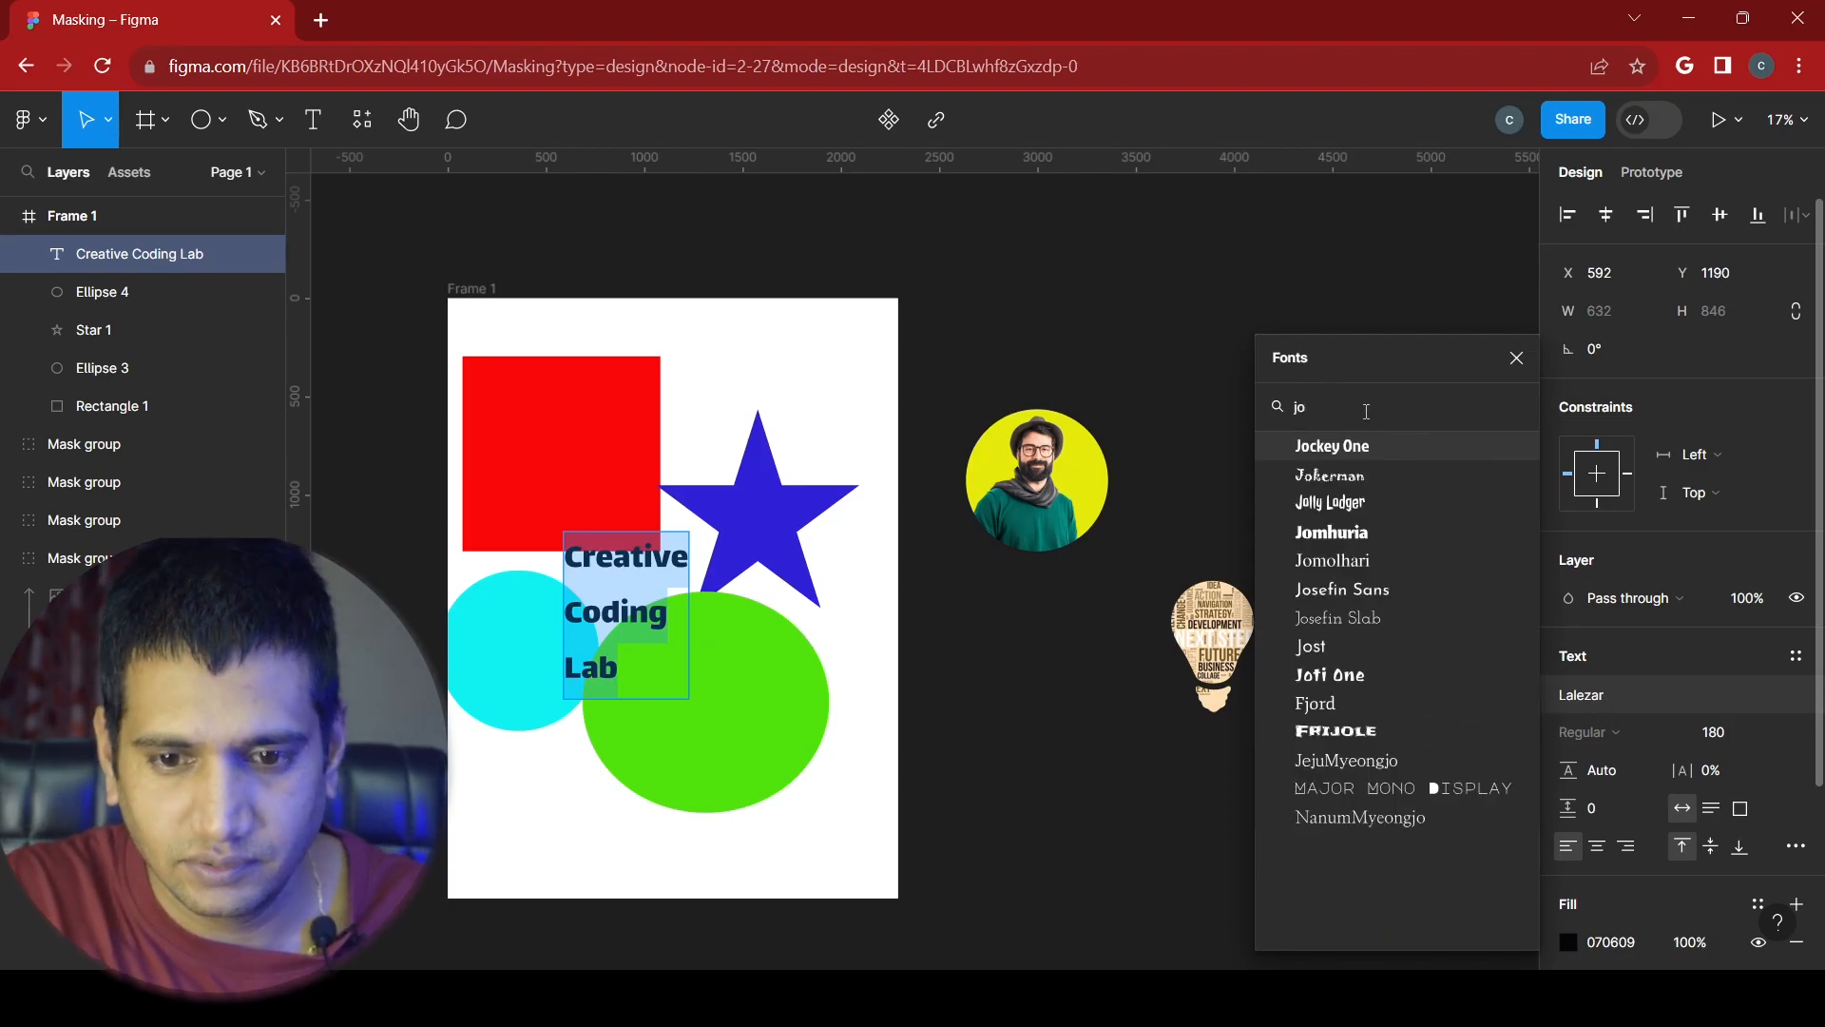
pyautogui.click(1295, 534)
# - Set the font of the "Creative Coding Lab" text to Joti One, keeping its size at 180
pyautogui.doubleClick(598, 568)
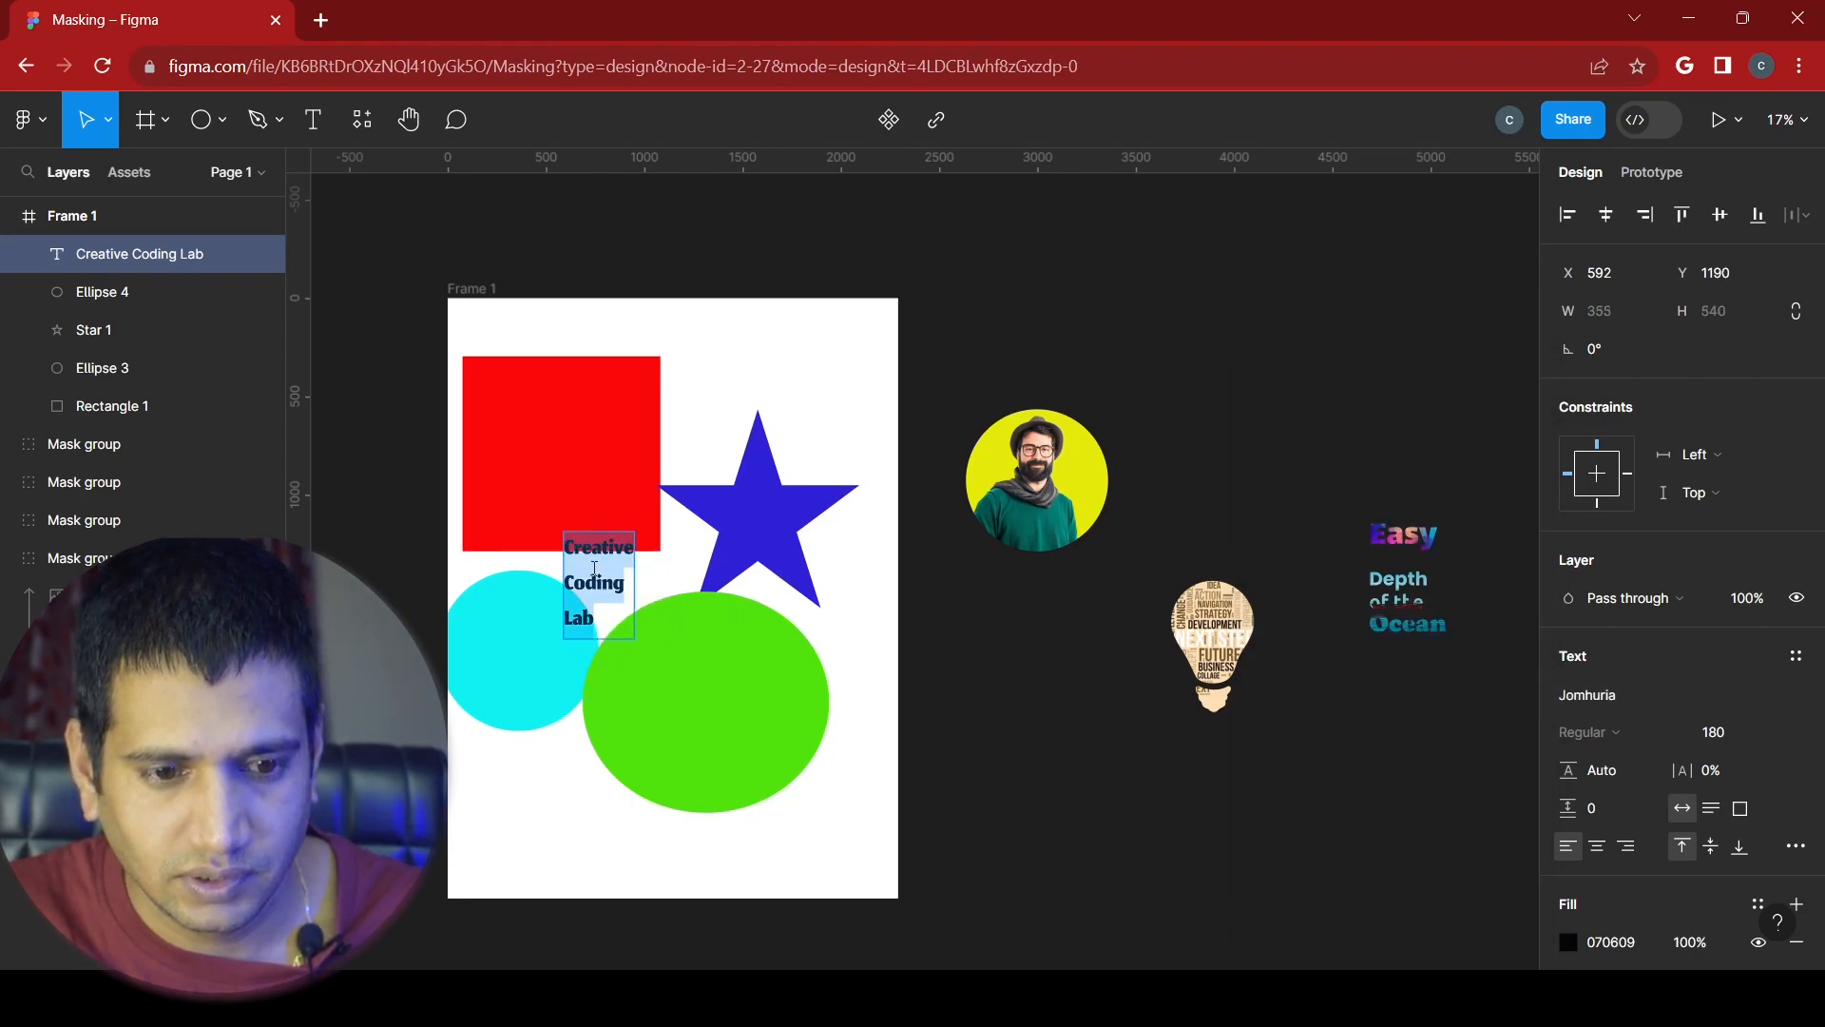
pyautogui.click(1780, 741)
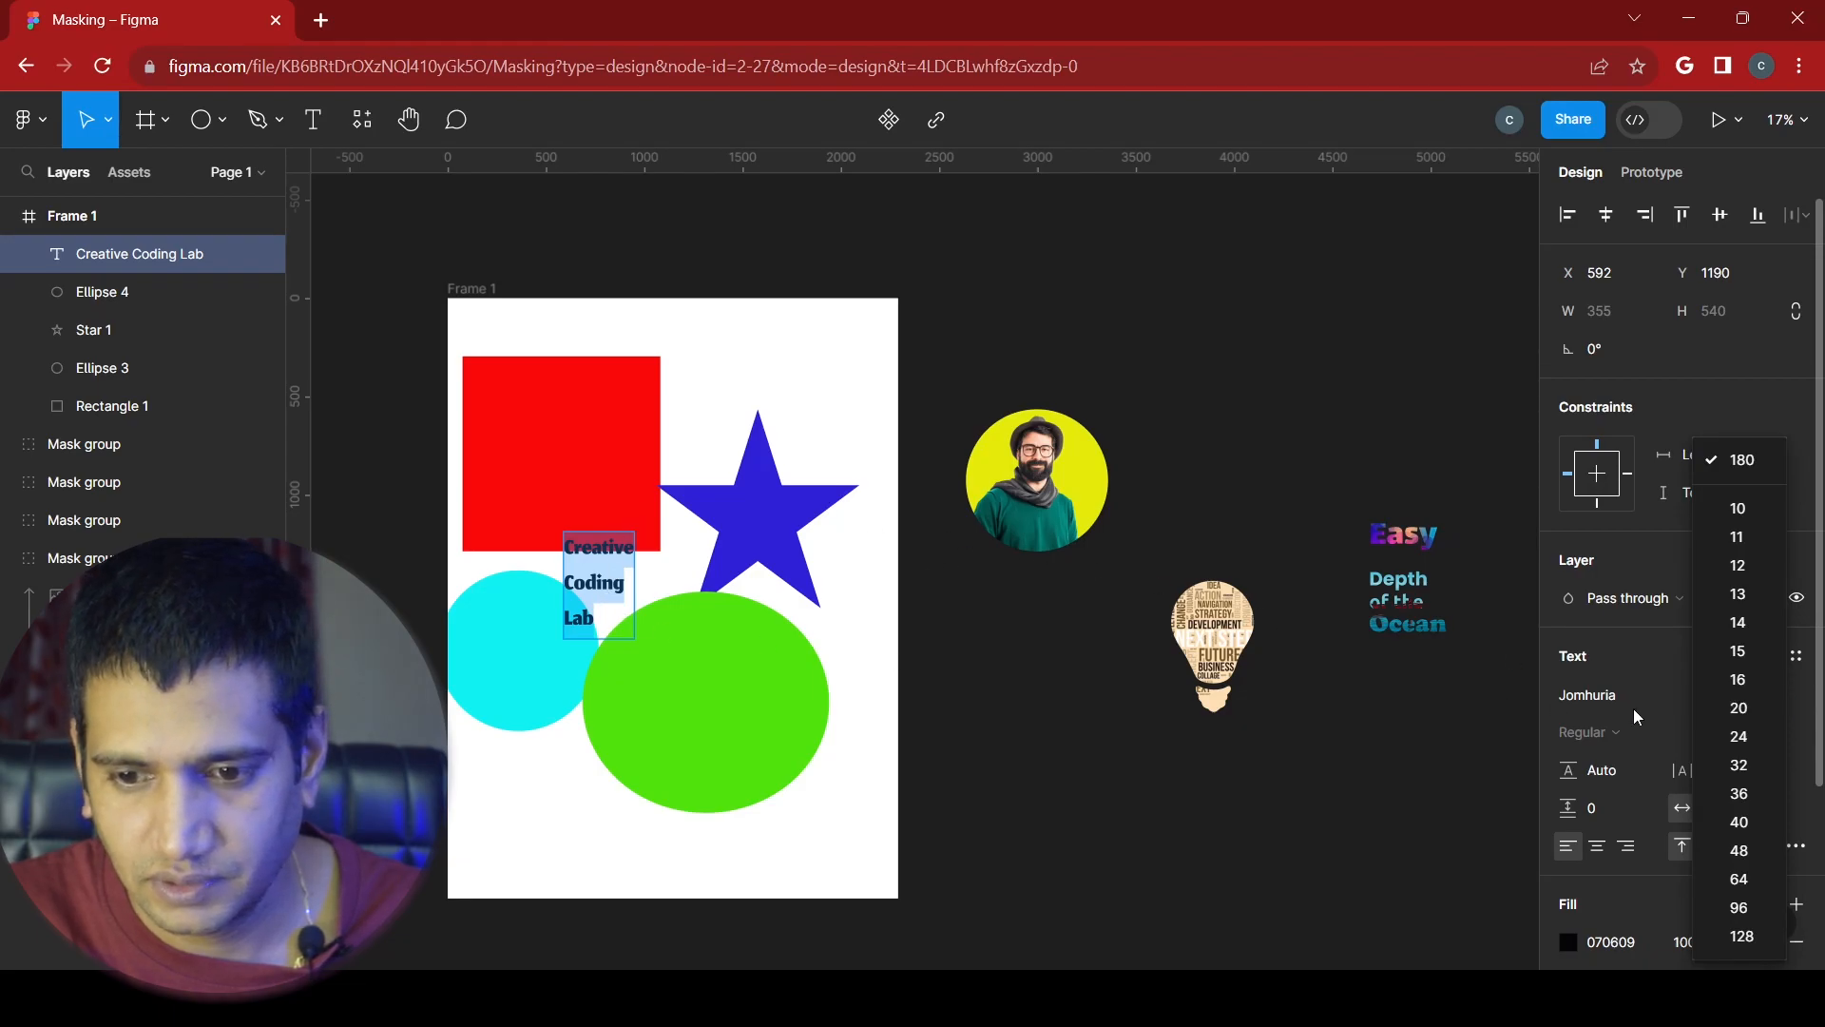
pyautogui.press('Escape')
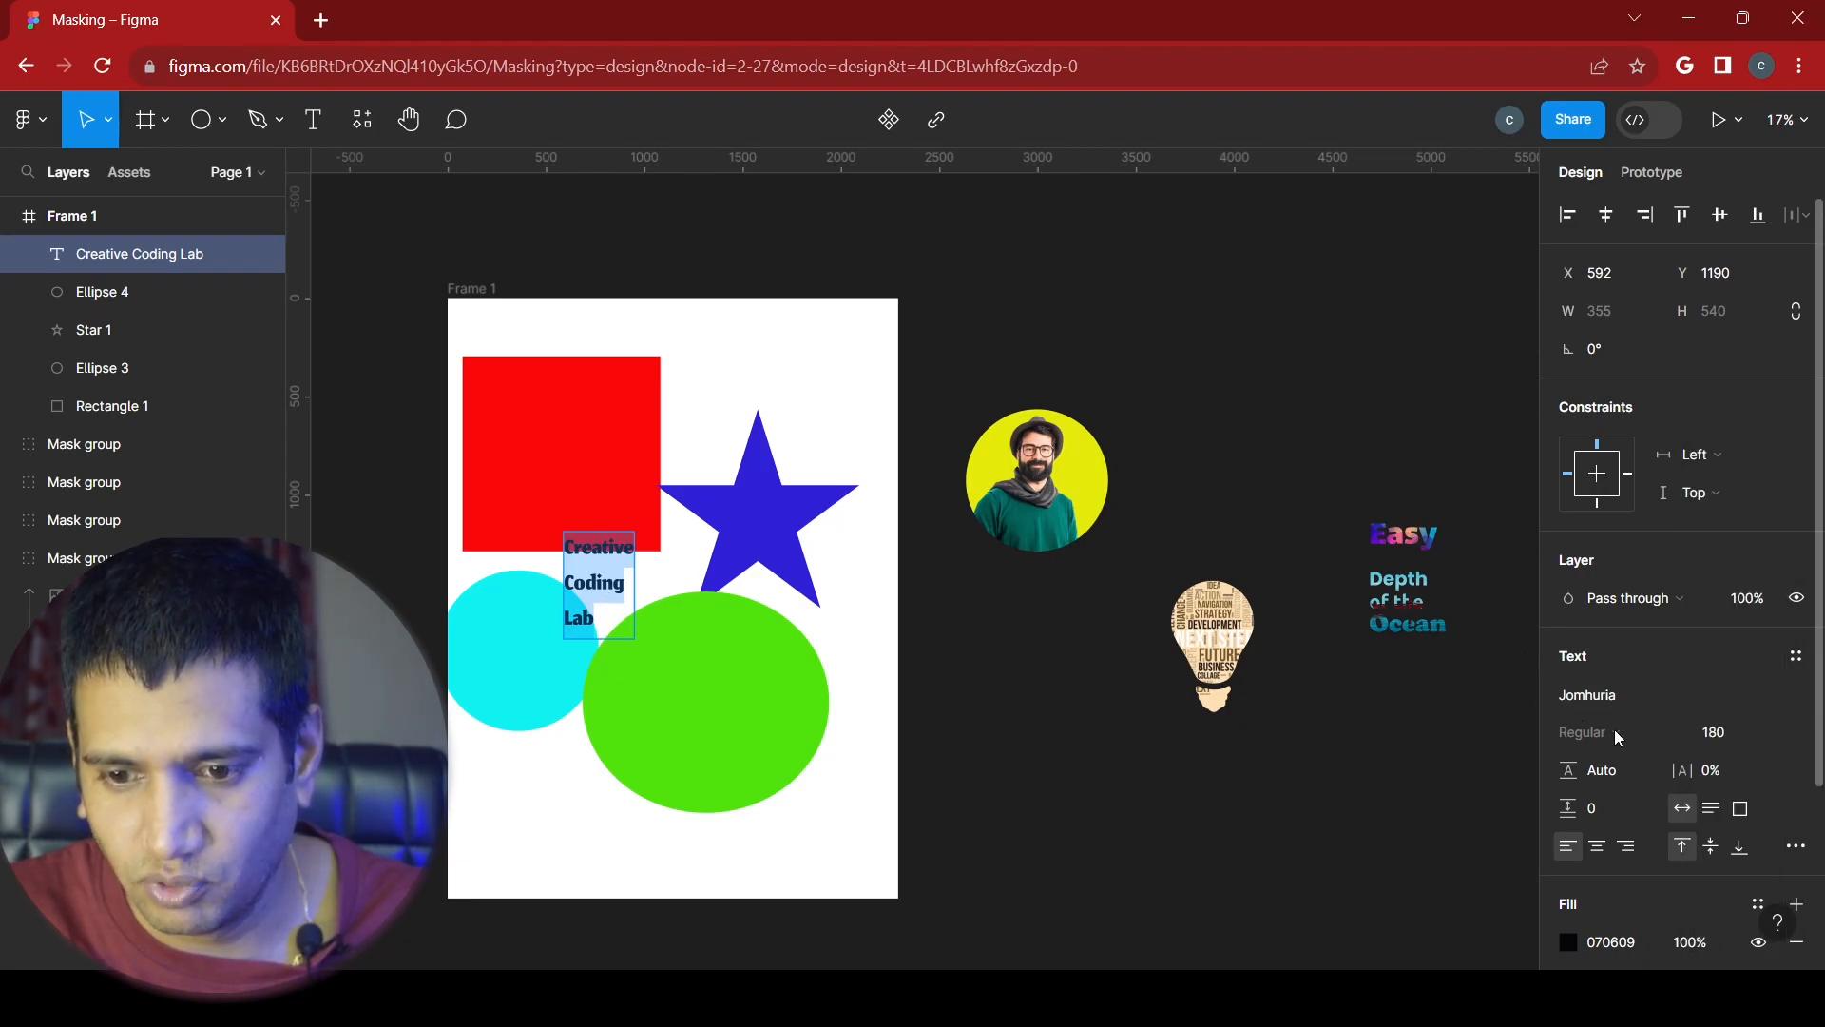
pyautogui.click(1629, 689)
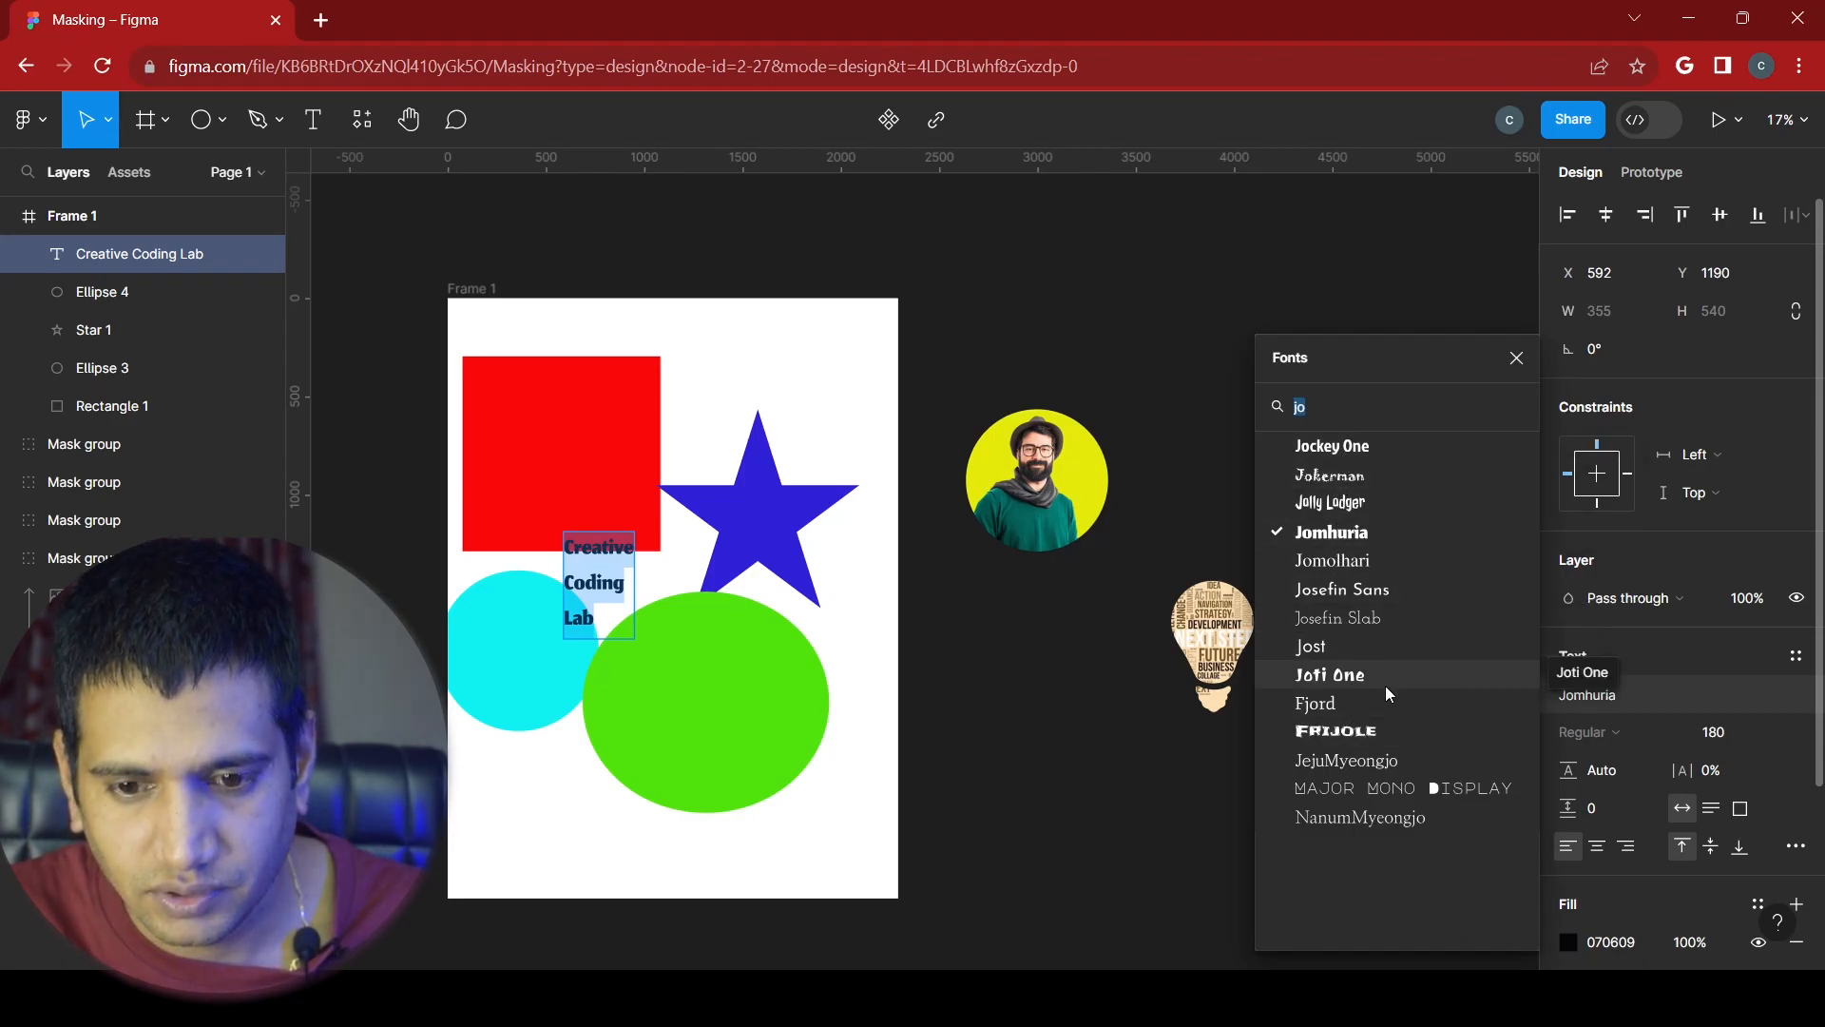
pyautogui.click(1329, 675)
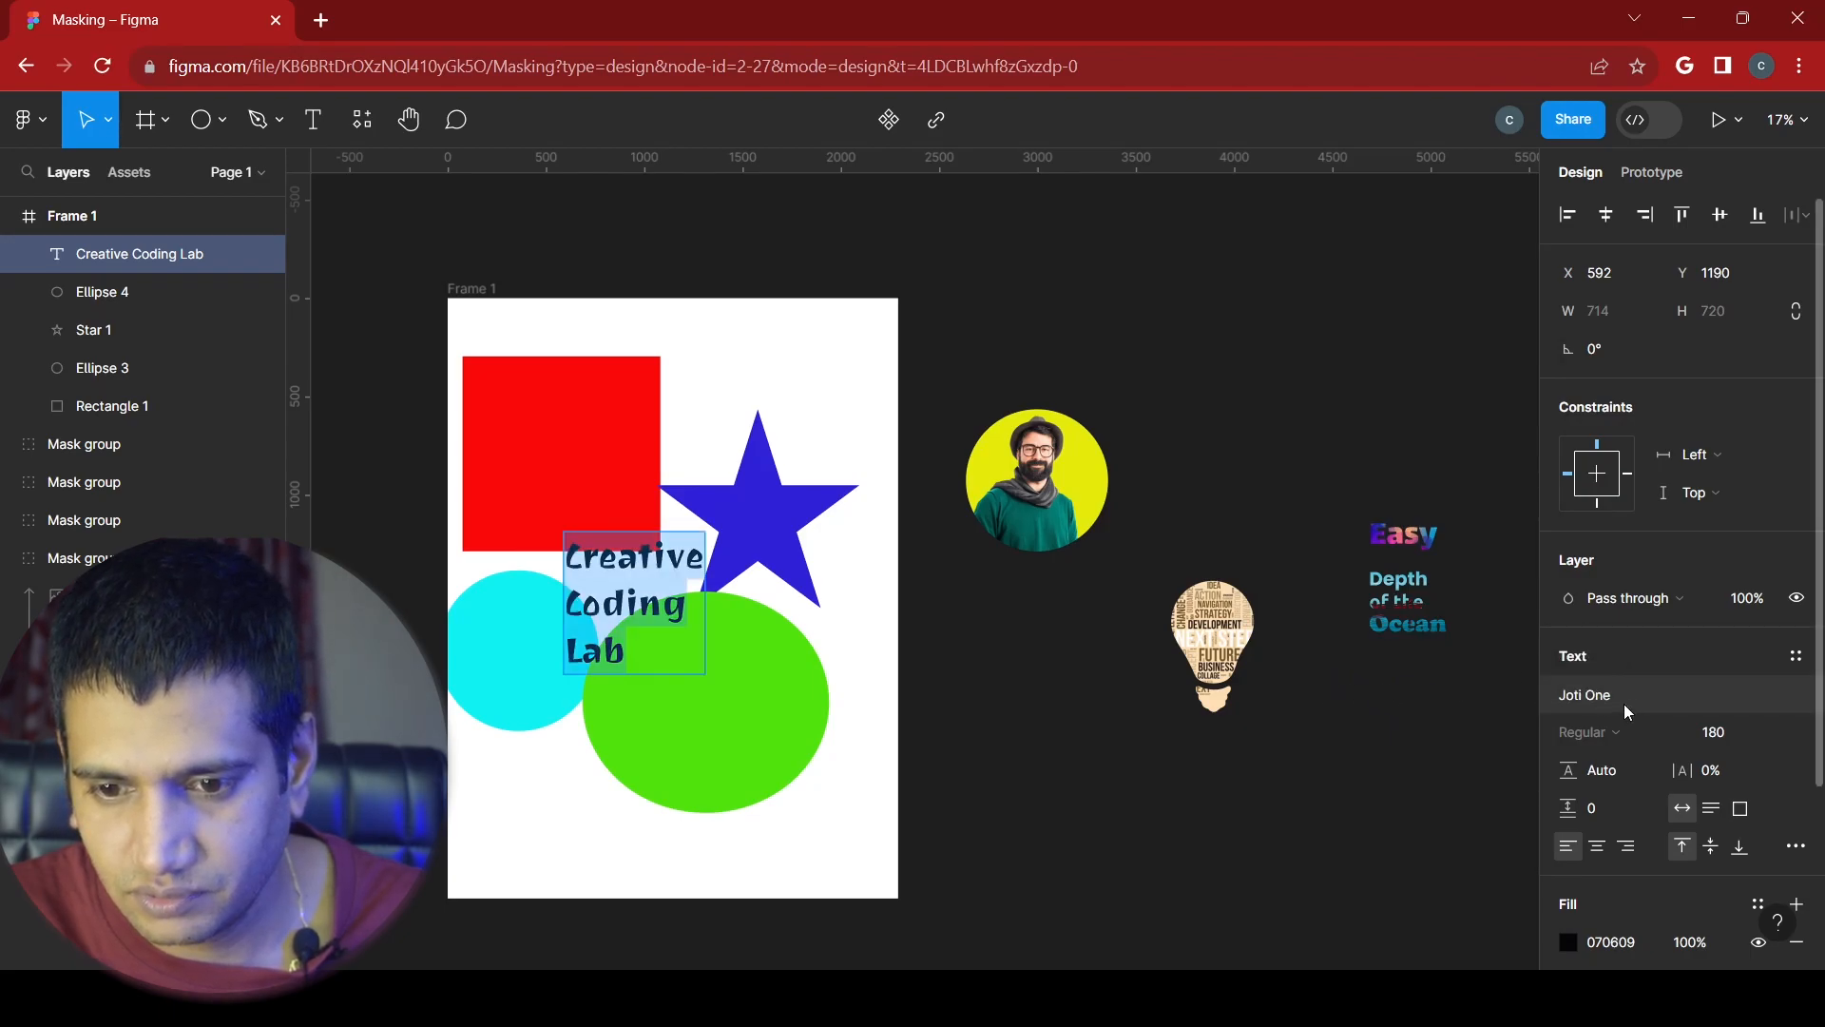
# - Set the font of the "Creative Coding Lab" text to Arial Rounded MT Bold
pyautogui.click(1621, 702)
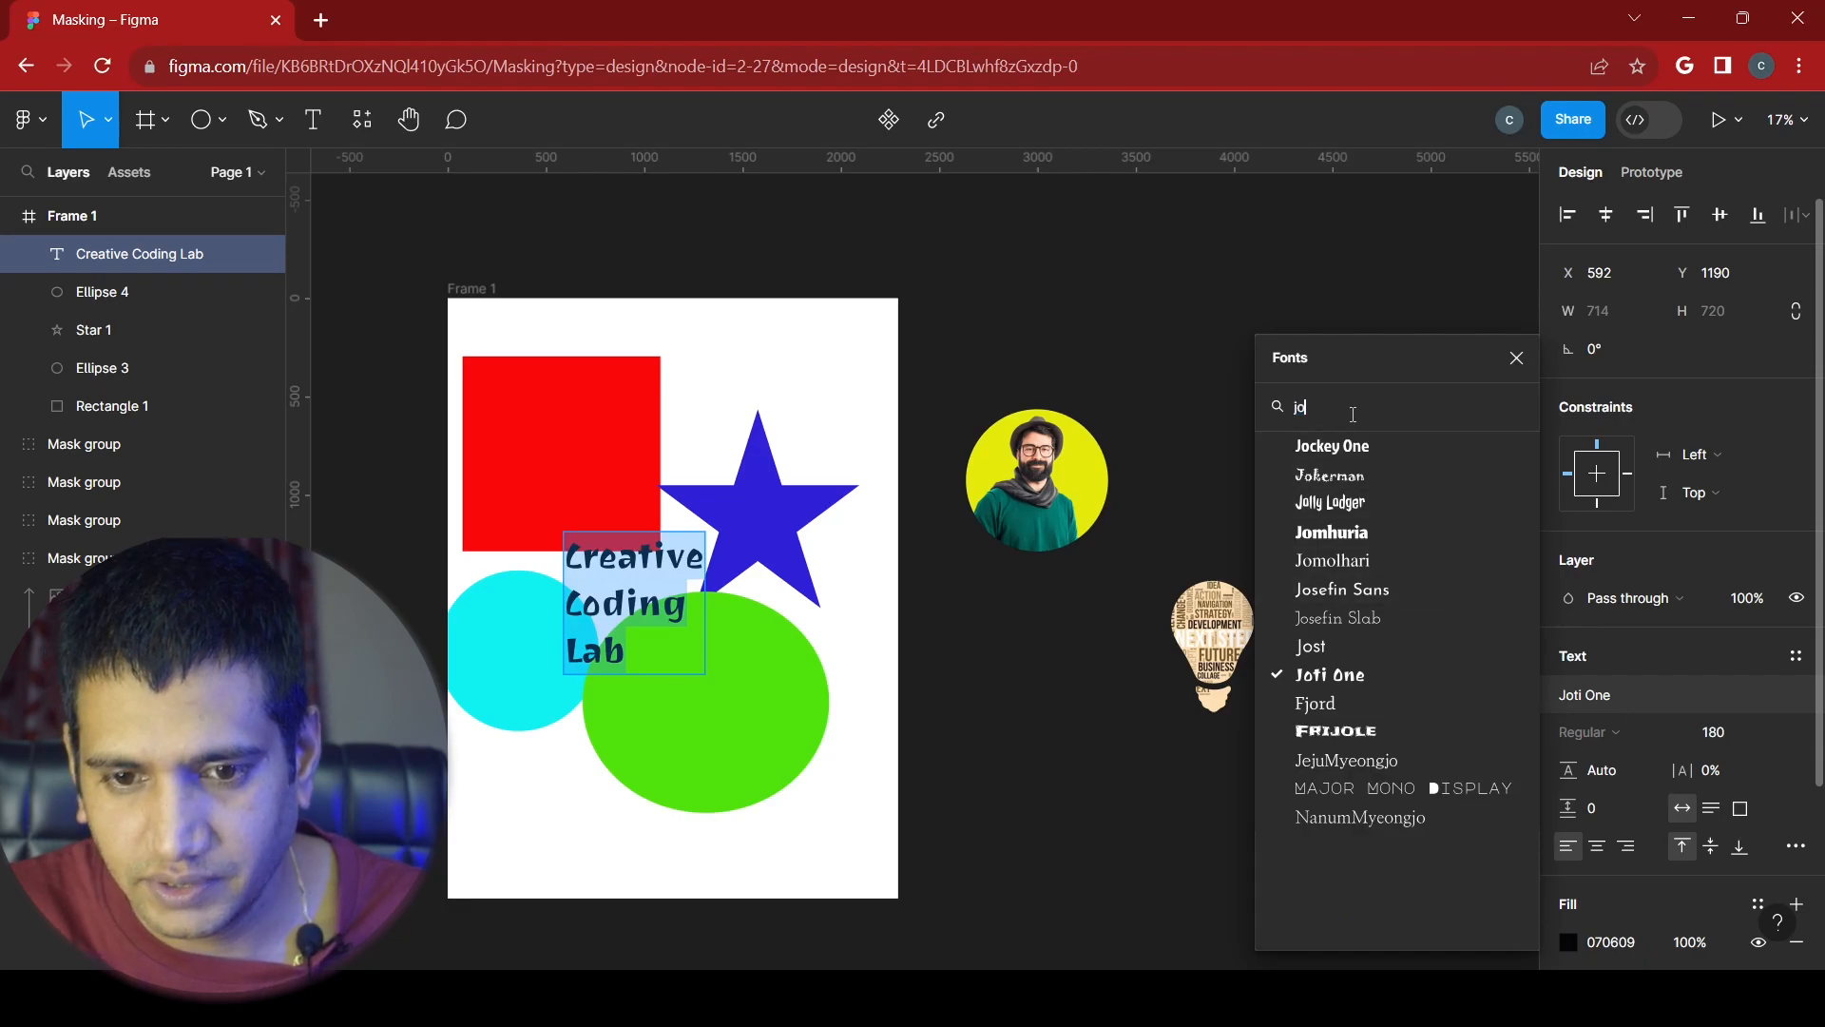
pyautogui.write('ari')
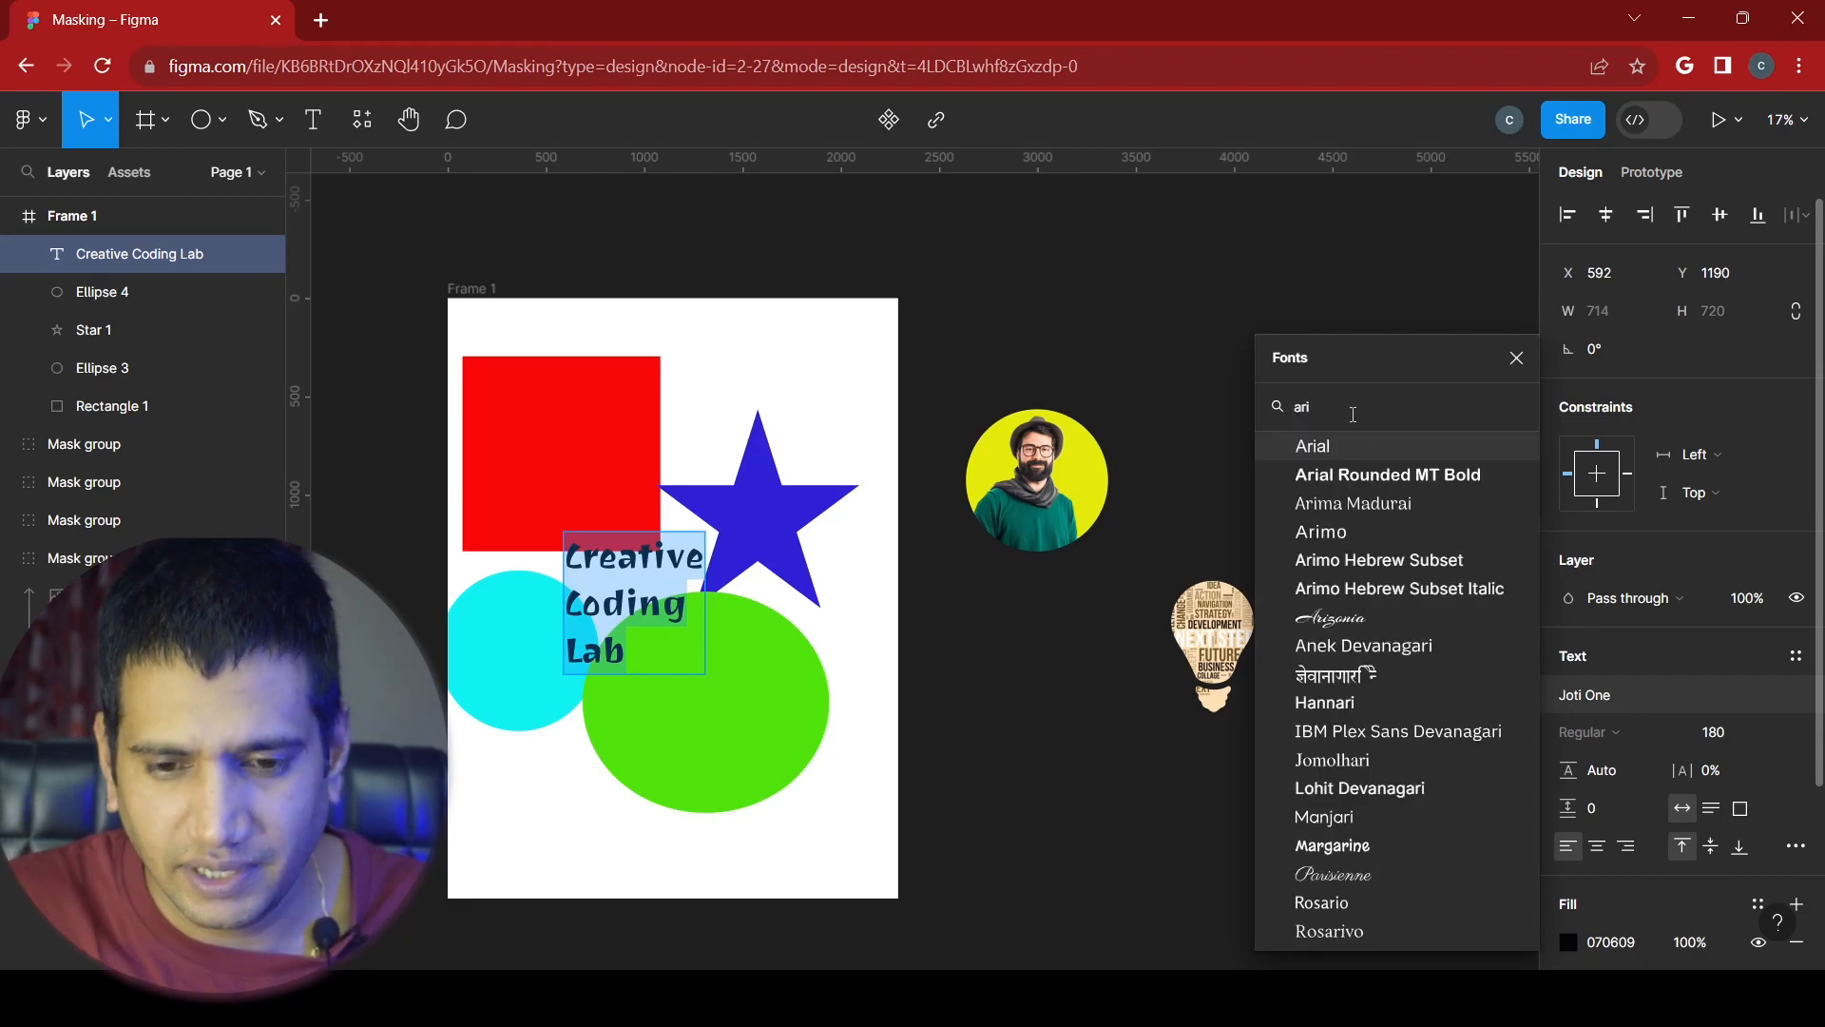
pyautogui.click(1365, 476)
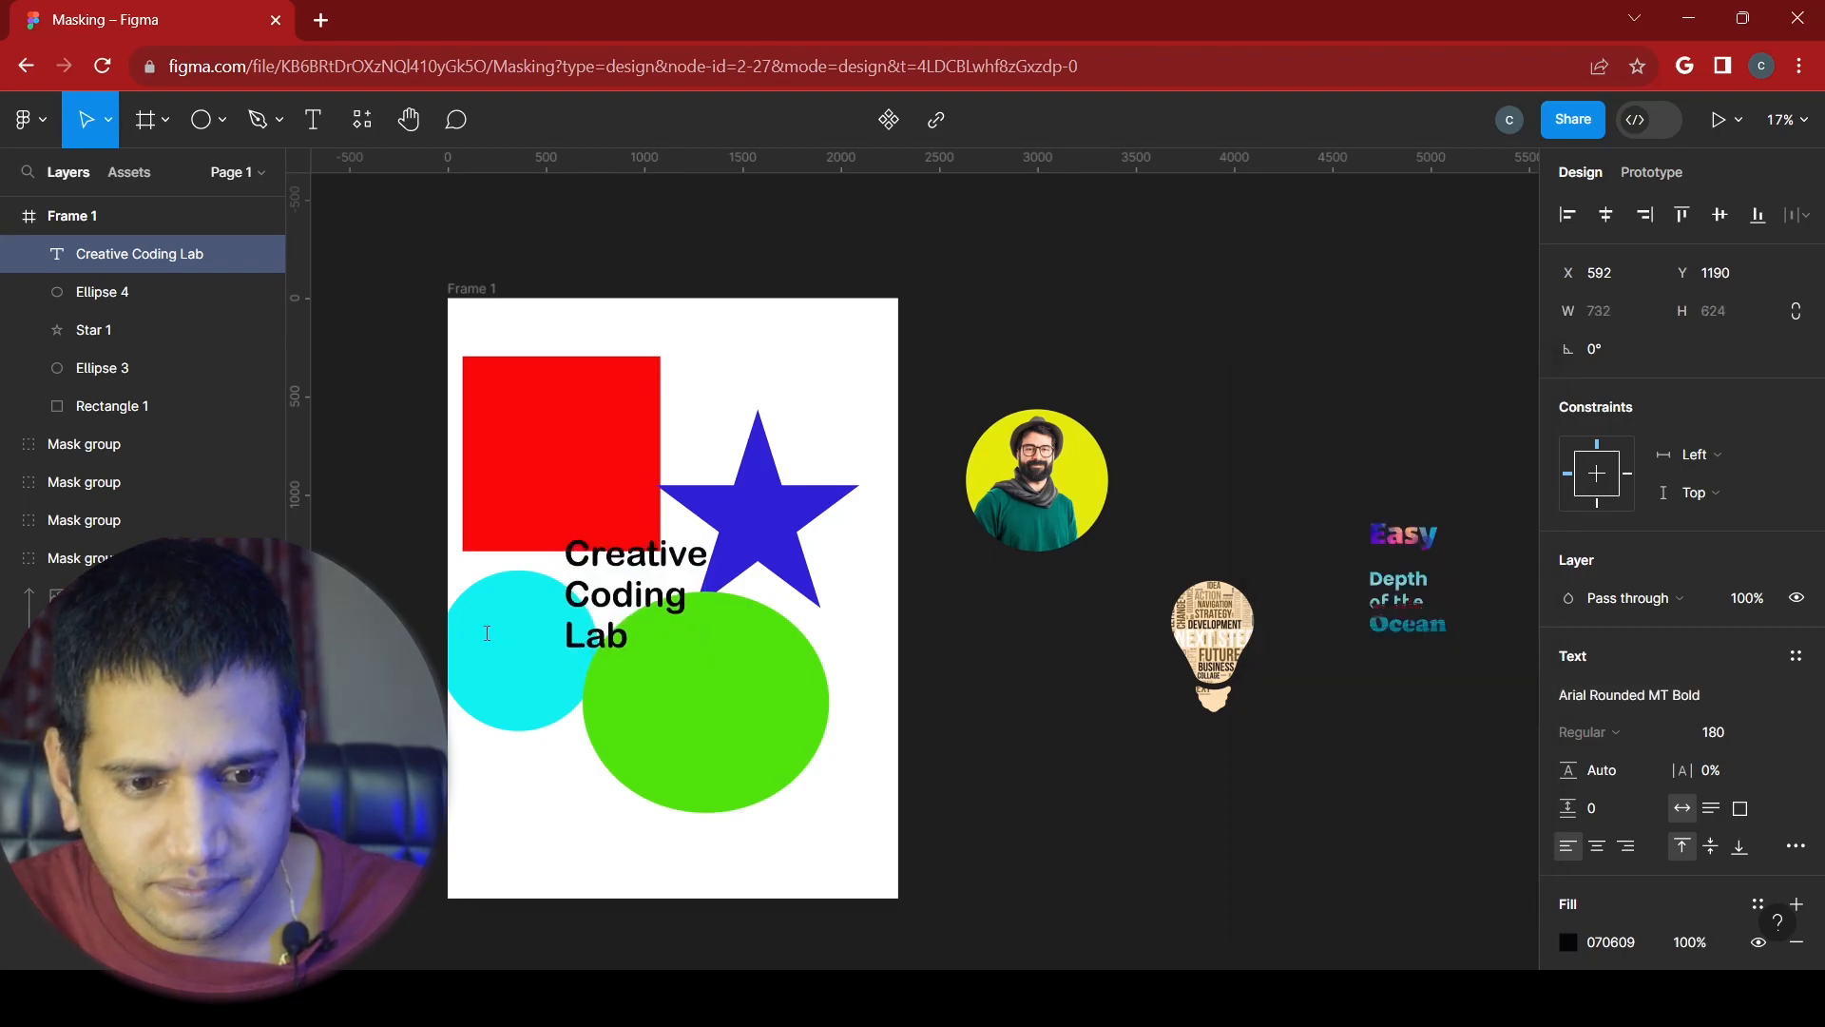
# - Set the font of the whole "Creative Coding Lab" text to Baloo Tamma
pyautogui.click(590, 594)
pyautogui.hotkey('ctrl', 'a')
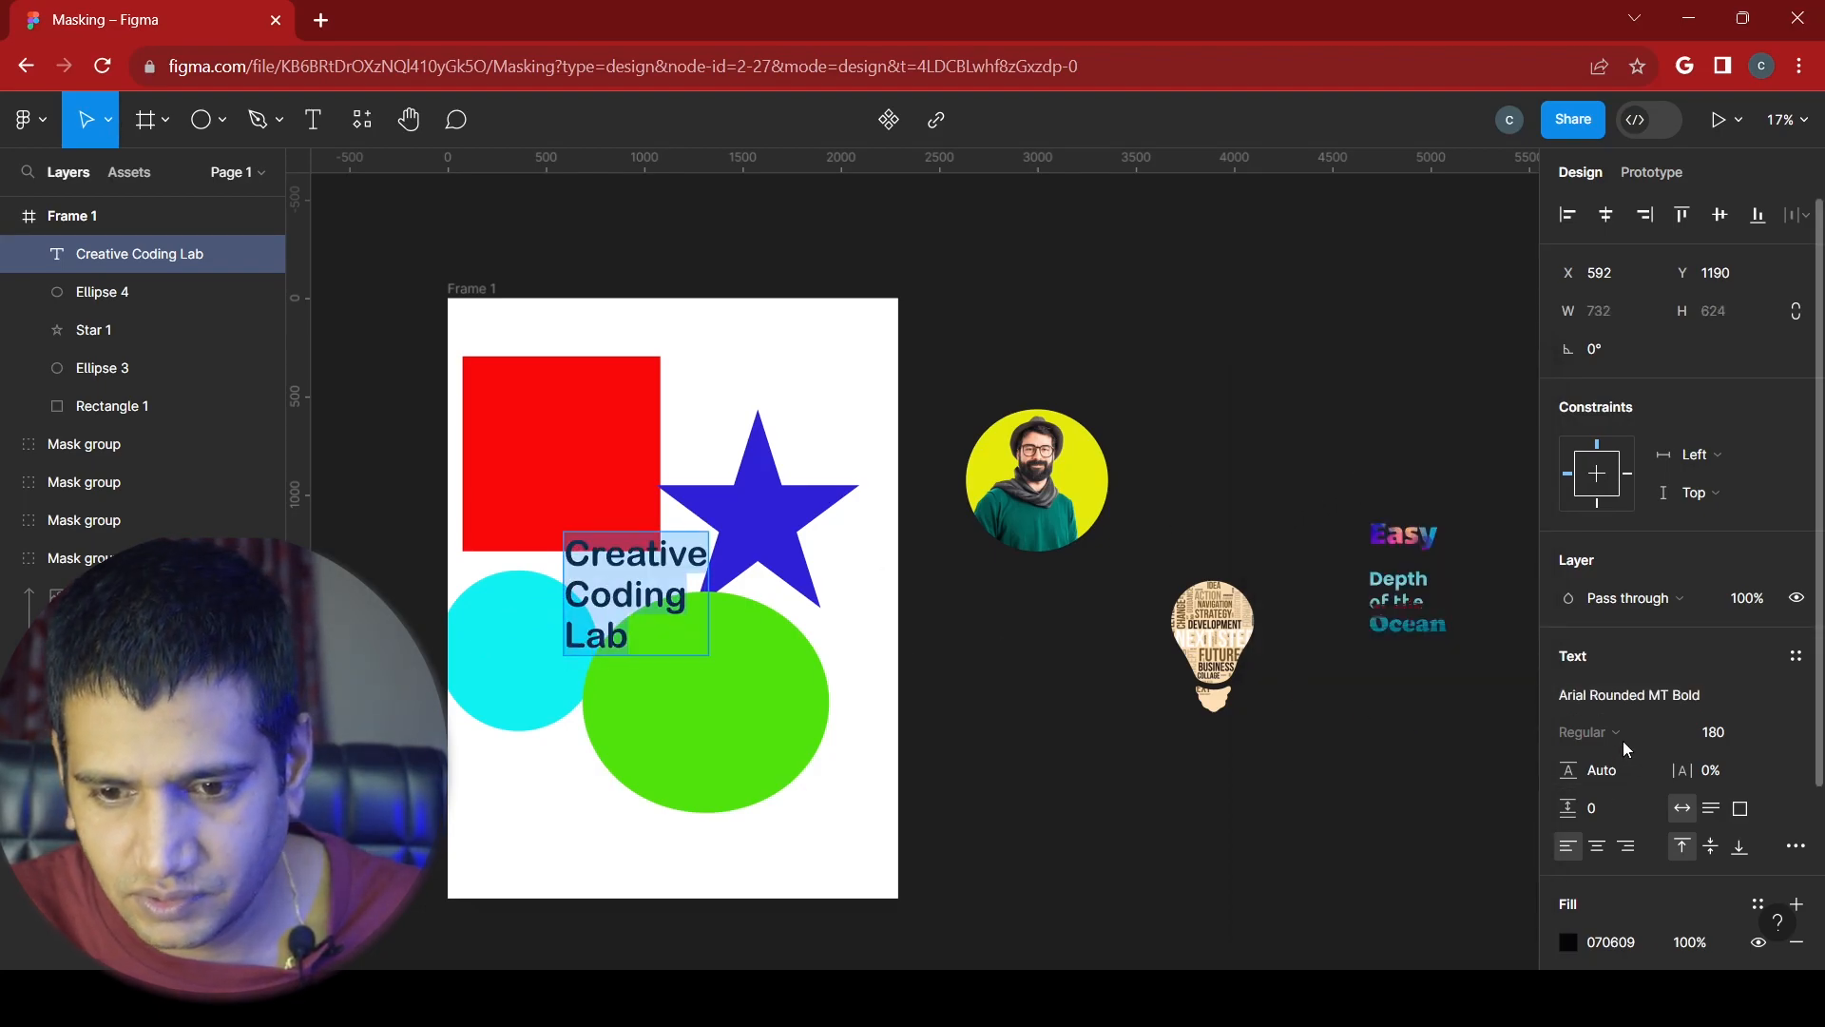
pyautogui.click(1619, 692)
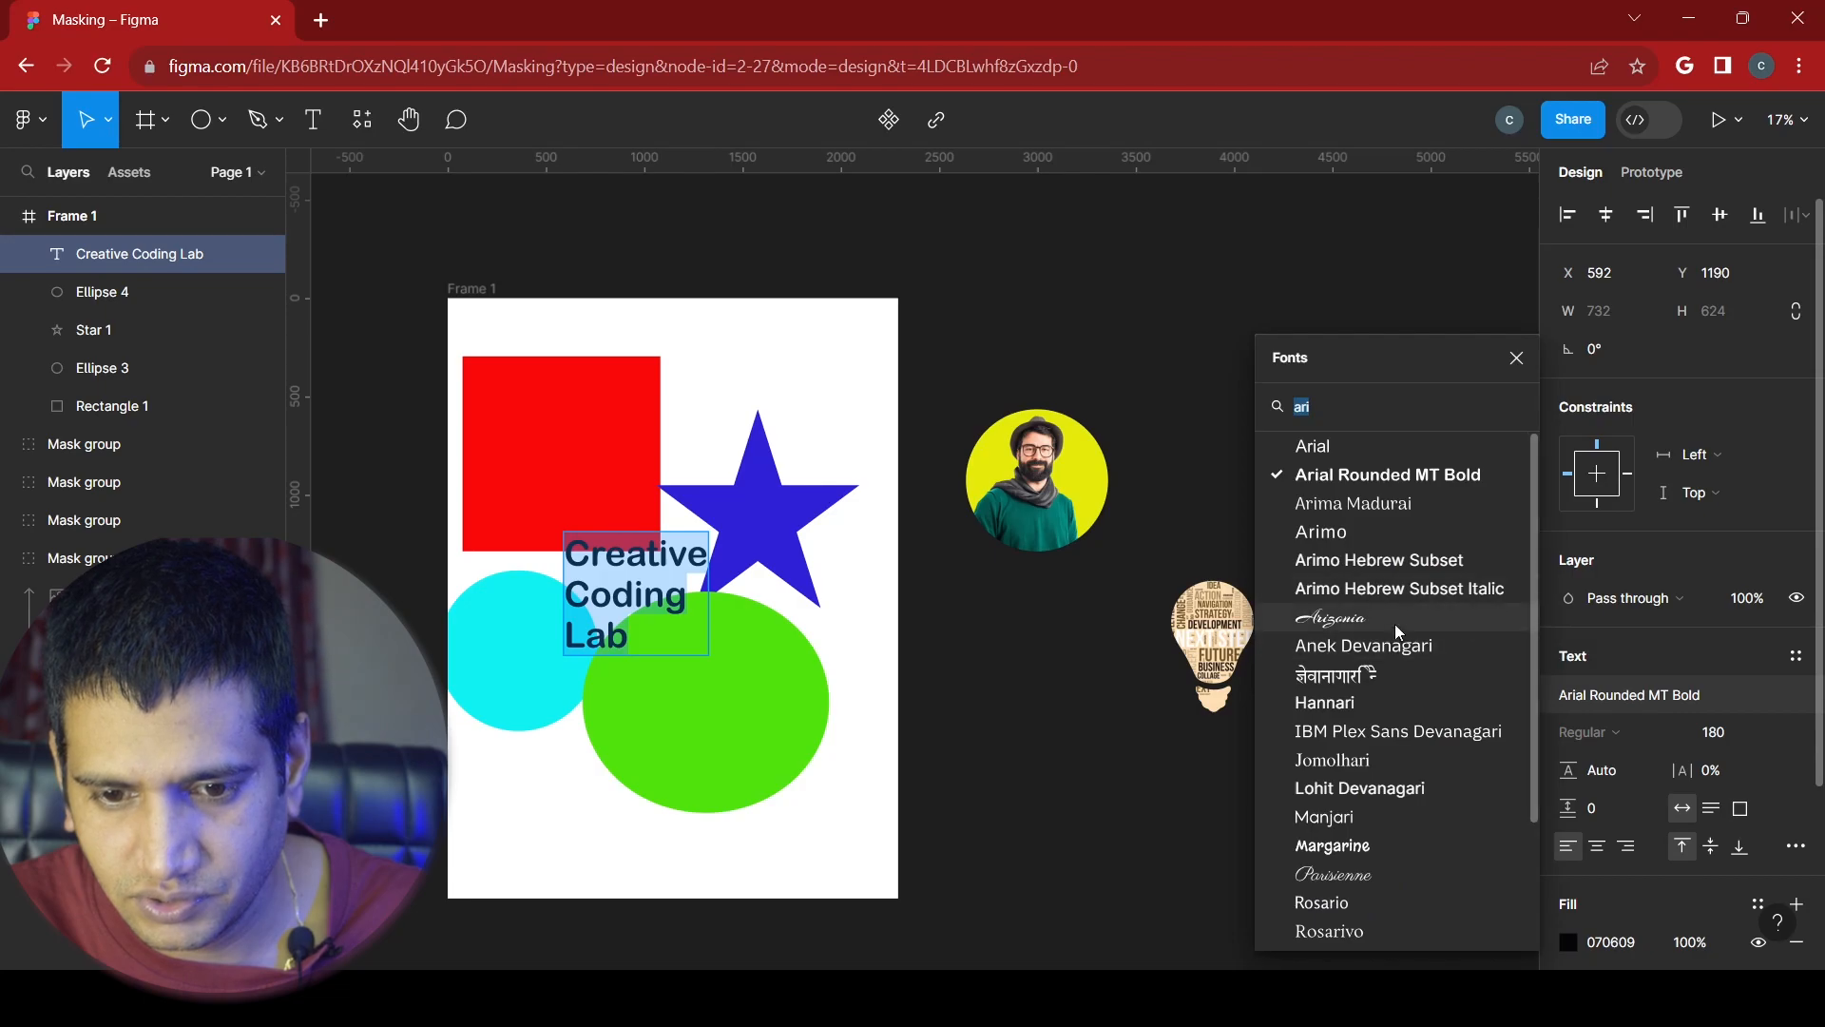
pyautogui.scroll(-3, 1390, 586)
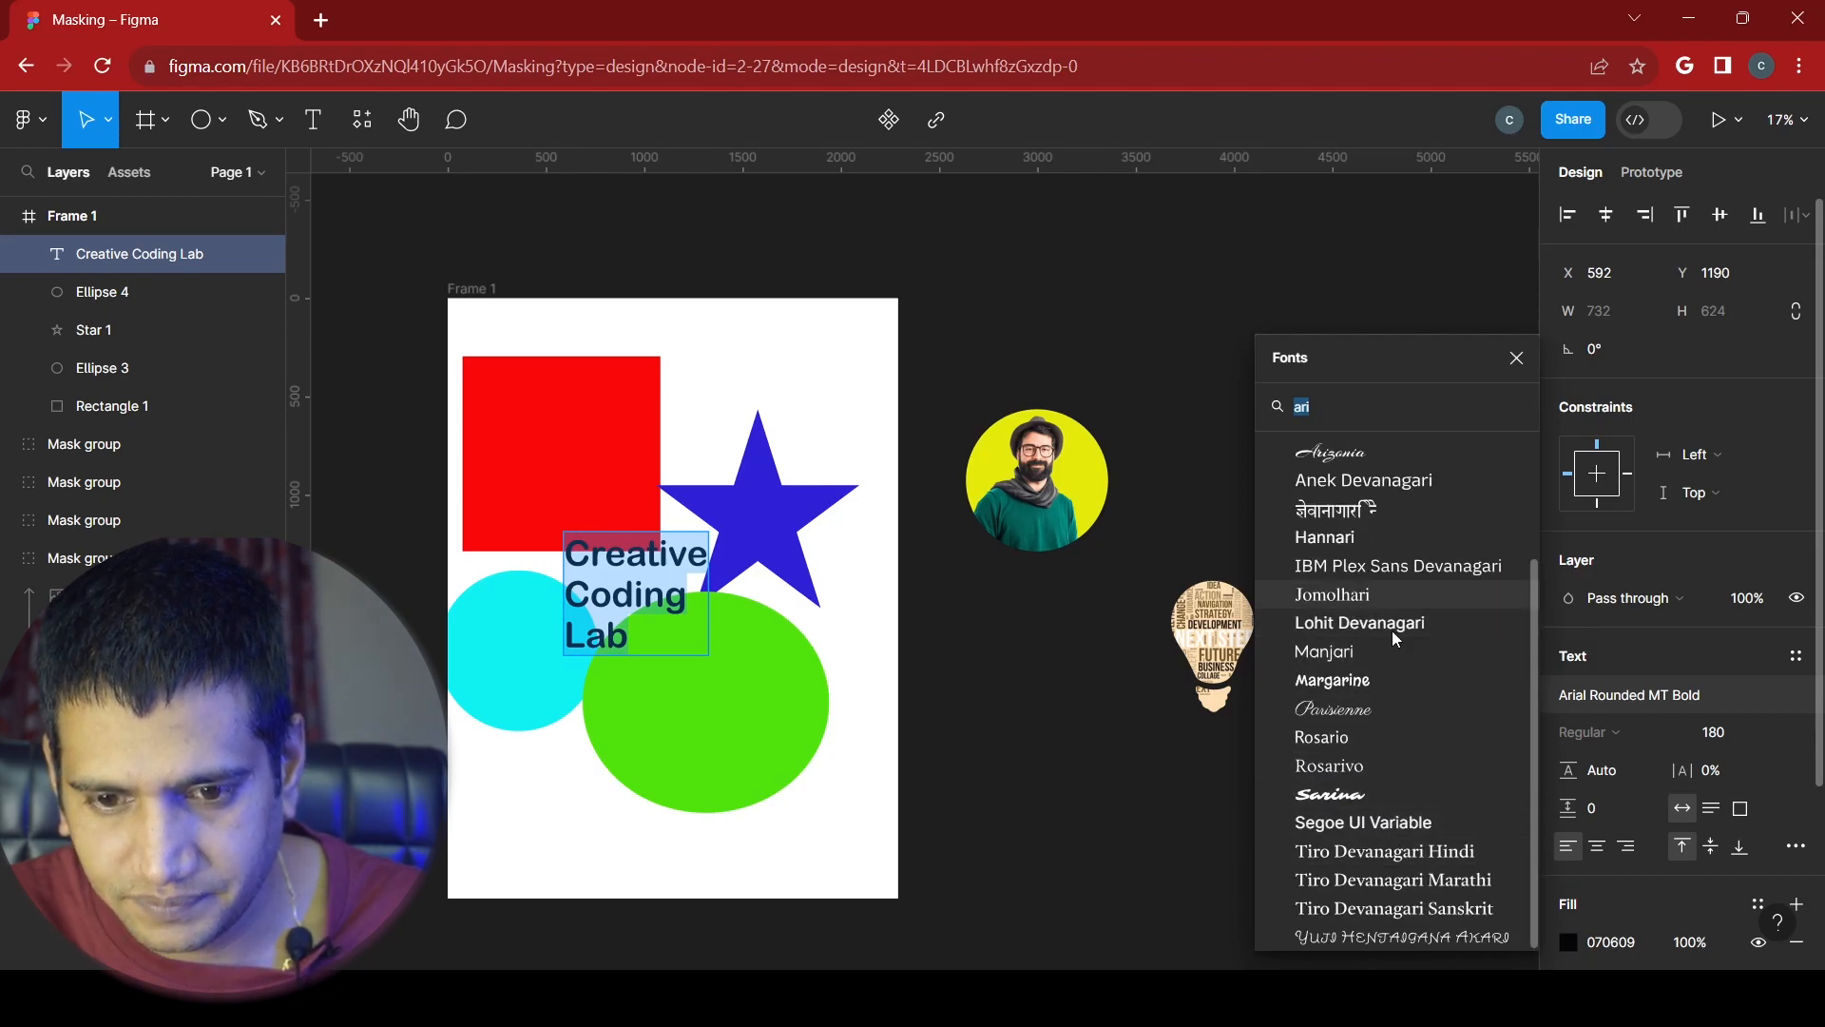
pyautogui.press('BackSpace')
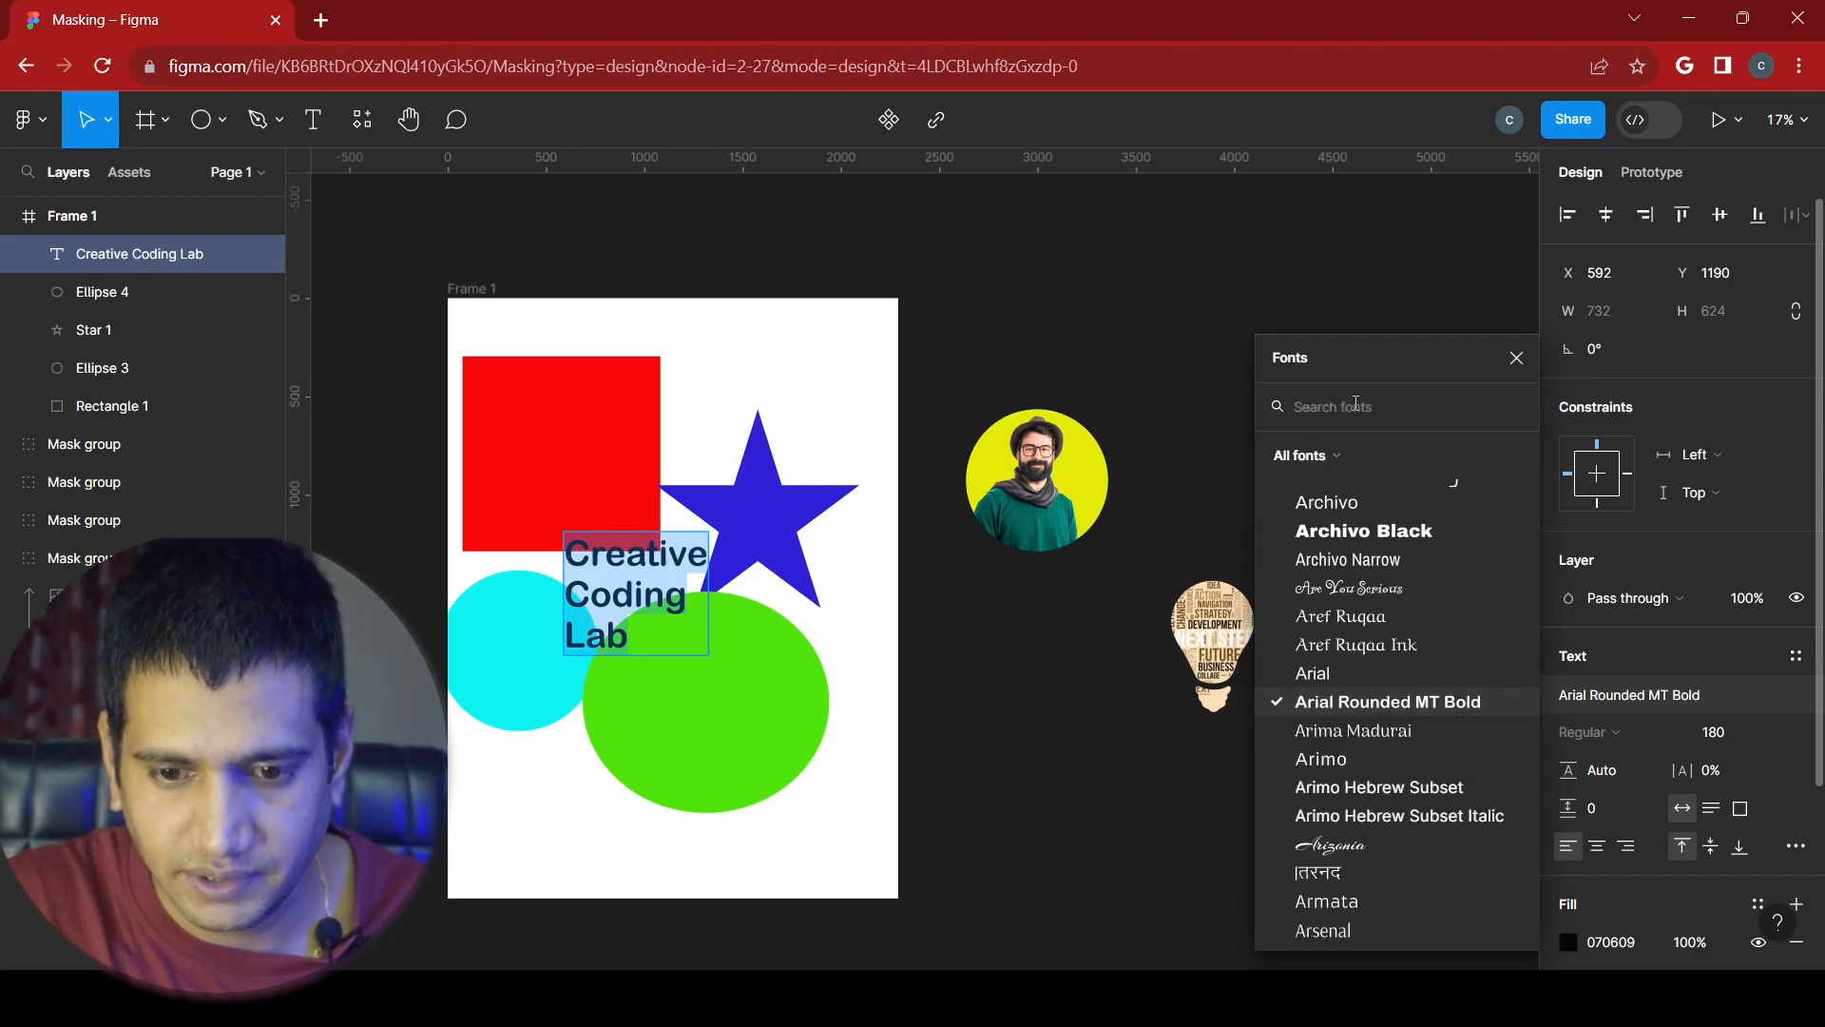
pyautogui.scroll(-10, 1363, 815)
pyautogui.scroll(-10, 1350, 808)
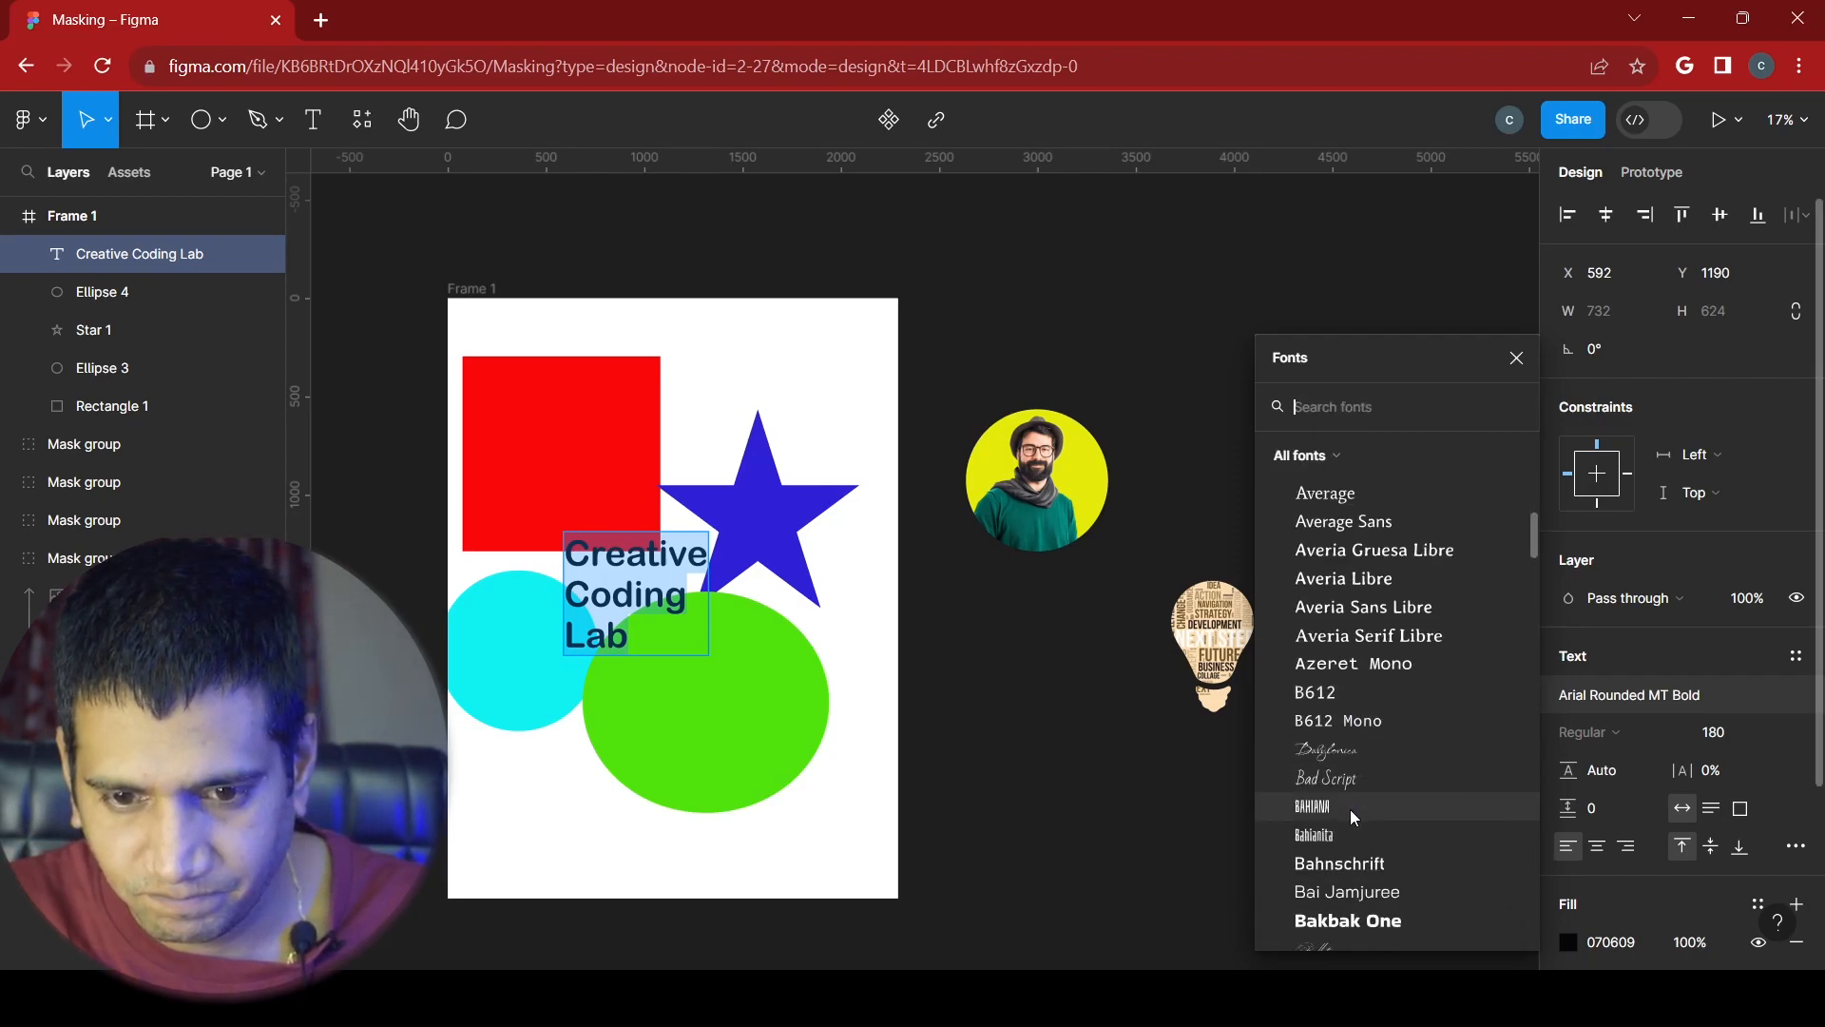
pyautogui.click(1335, 666)
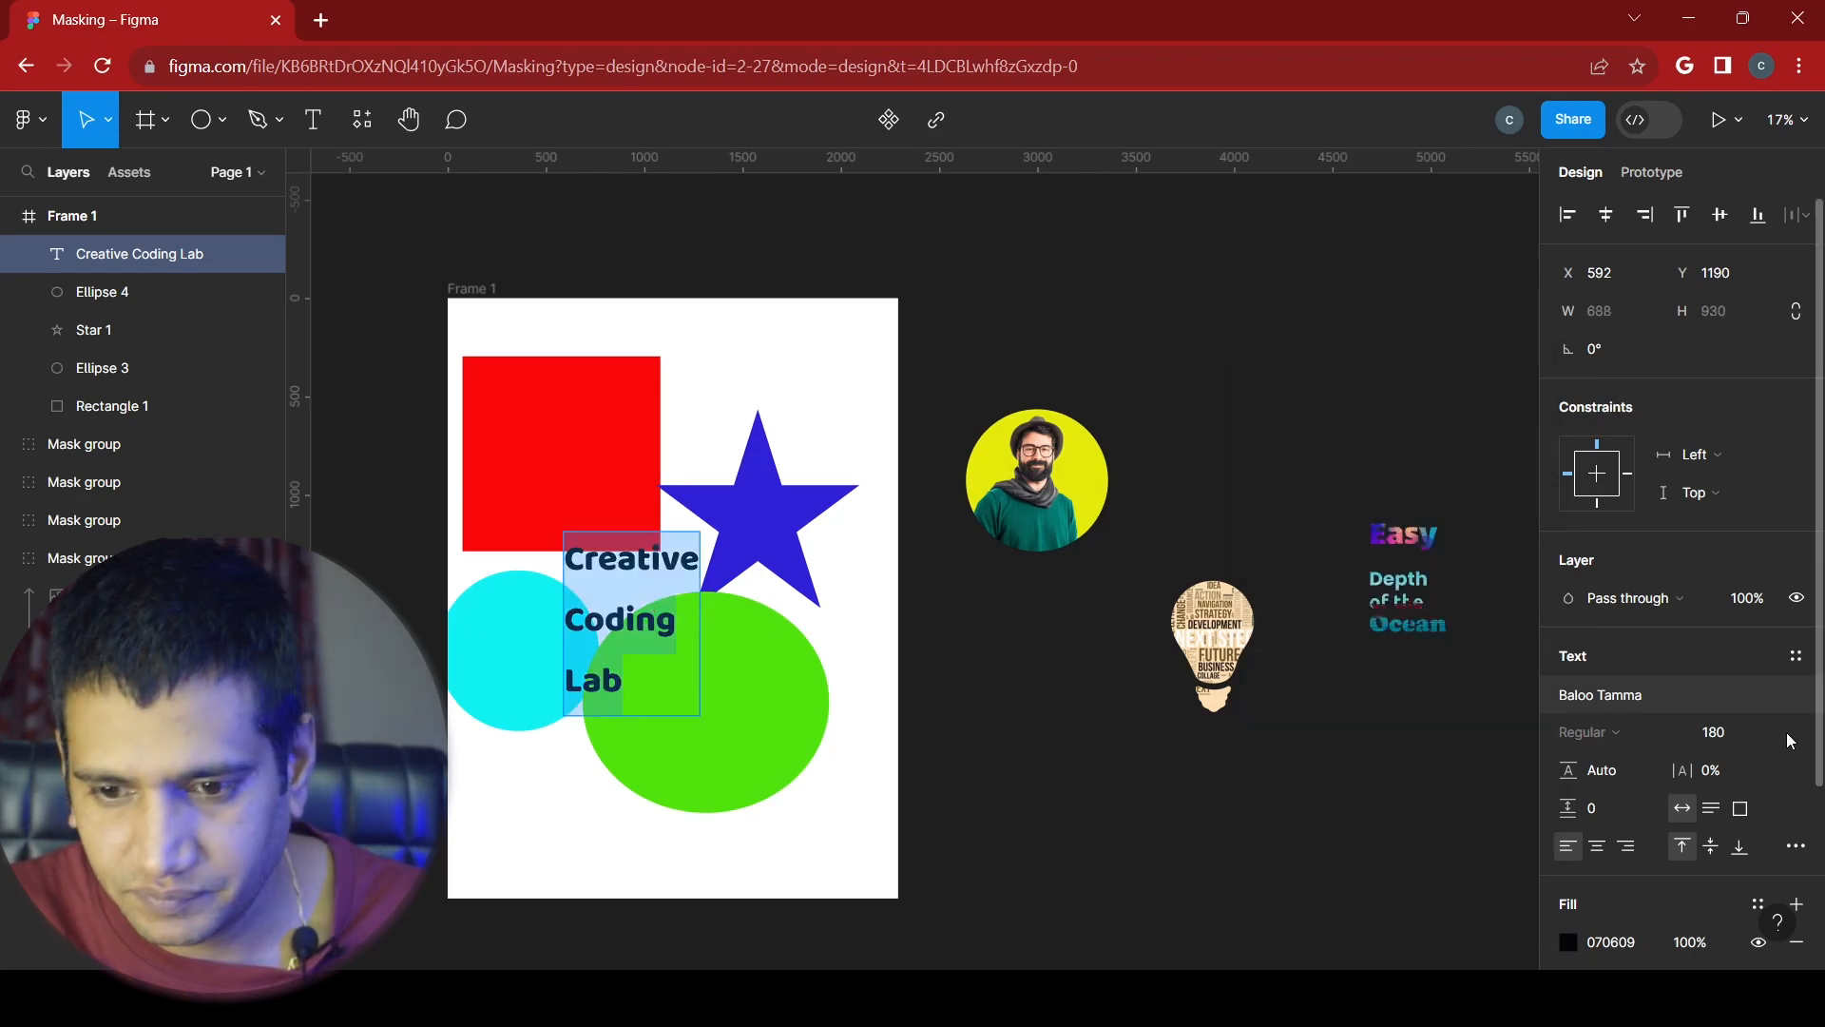
# - Reduce the line height of the "Creative Coding Lab" text to 233
pyautogui.click(1633, 773)
pyautogui.press('Down')
pyautogui.press('Down')
pyautogui.press('Down')
pyautogui.press('Down')
pyautogui.press('Down')
pyautogui.press('Down')
pyautogui.press('Down')
pyautogui.press('Down')
pyautogui.press('Down')
pyautogui.press('Down')
pyautogui.press('Down')
pyautogui.press('Down')
pyautogui.press('Down')
pyautogui.press('Down')
pyautogui.press('Down')
pyautogui.press('Down')
pyautogui.press('Down')
pyautogui.press('Down')
pyautogui.press('Down')
pyautogui.press('Down')
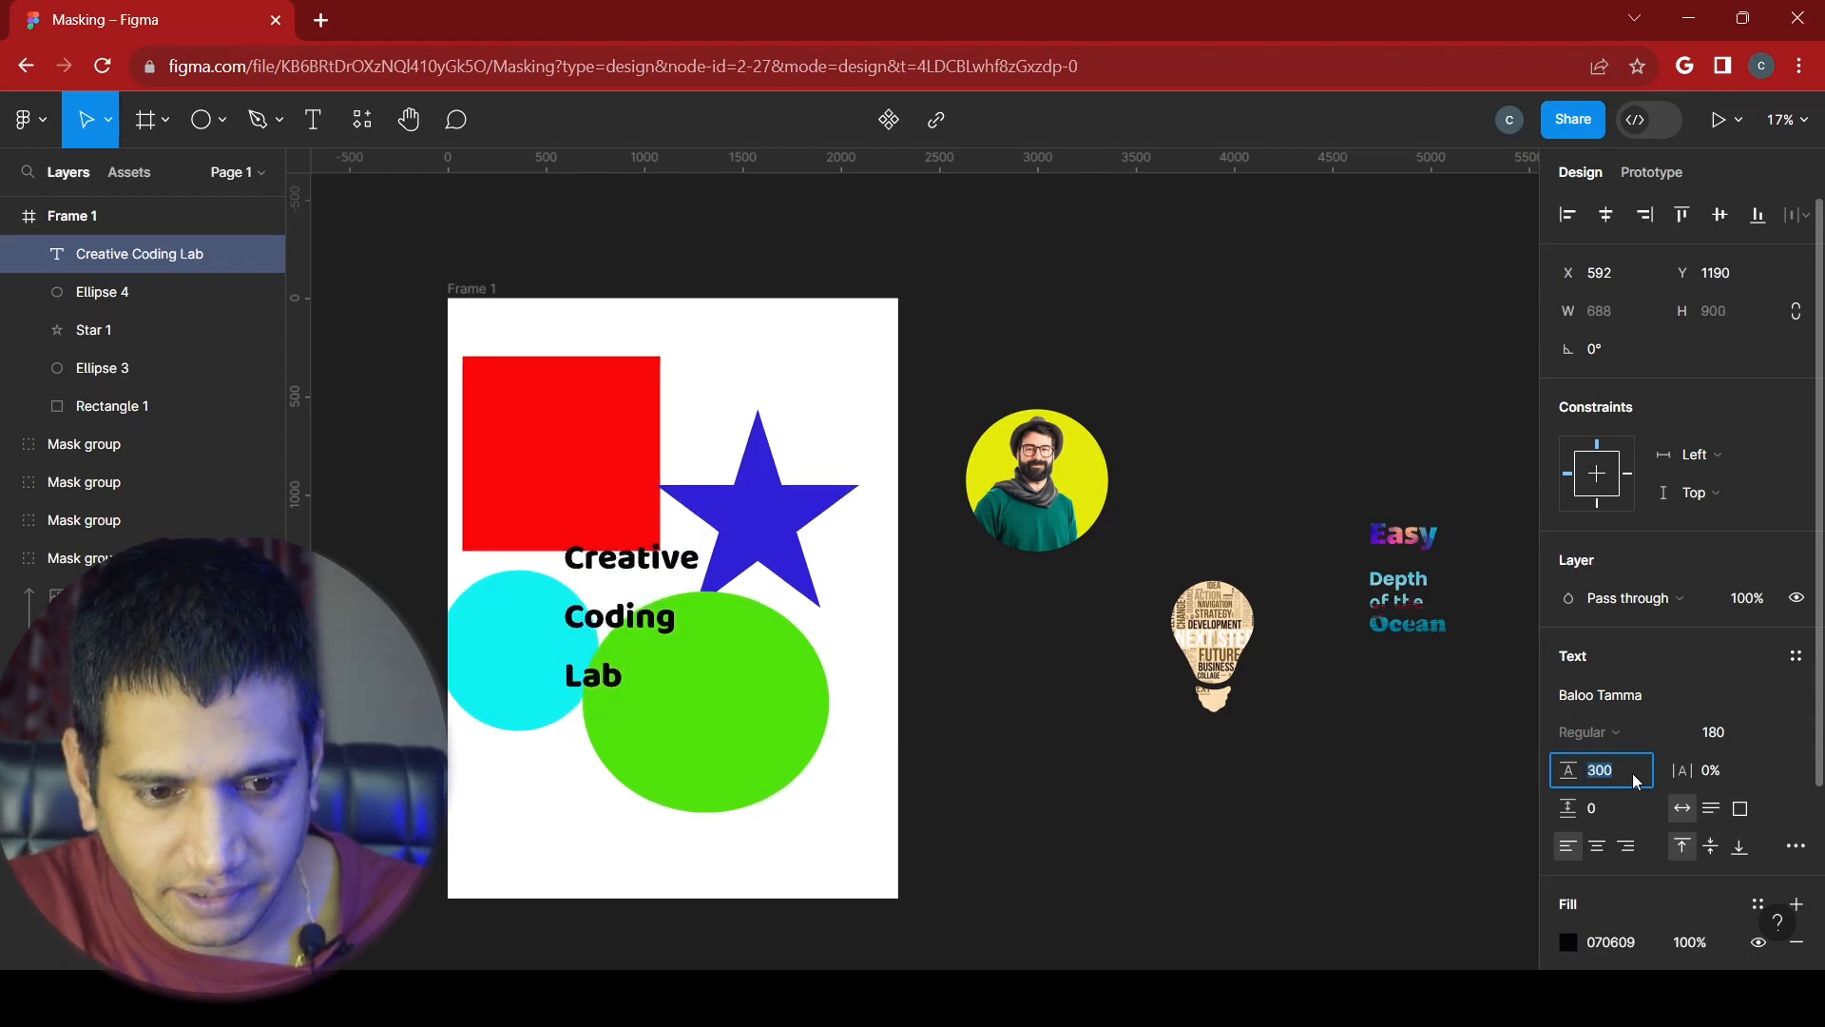
pyautogui.press('Down')
pyautogui.press('Down')
pyautogui.press('Down')
pyautogui.press('Down')
pyautogui.press('Down')
pyautogui.press('Down')
pyautogui.press('Down')
pyautogui.press('Down')
pyautogui.press('Down')
pyautogui.press('Down')
pyautogui.press('Down')
pyautogui.press('Down')
pyautogui.press('Down')
pyautogui.press('Down')
pyautogui.press('Down')
pyautogui.press('Down')
pyautogui.press('Down')
pyautogui.press('Down')
pyautogui.press('Down')
pyautogui.press('Down')
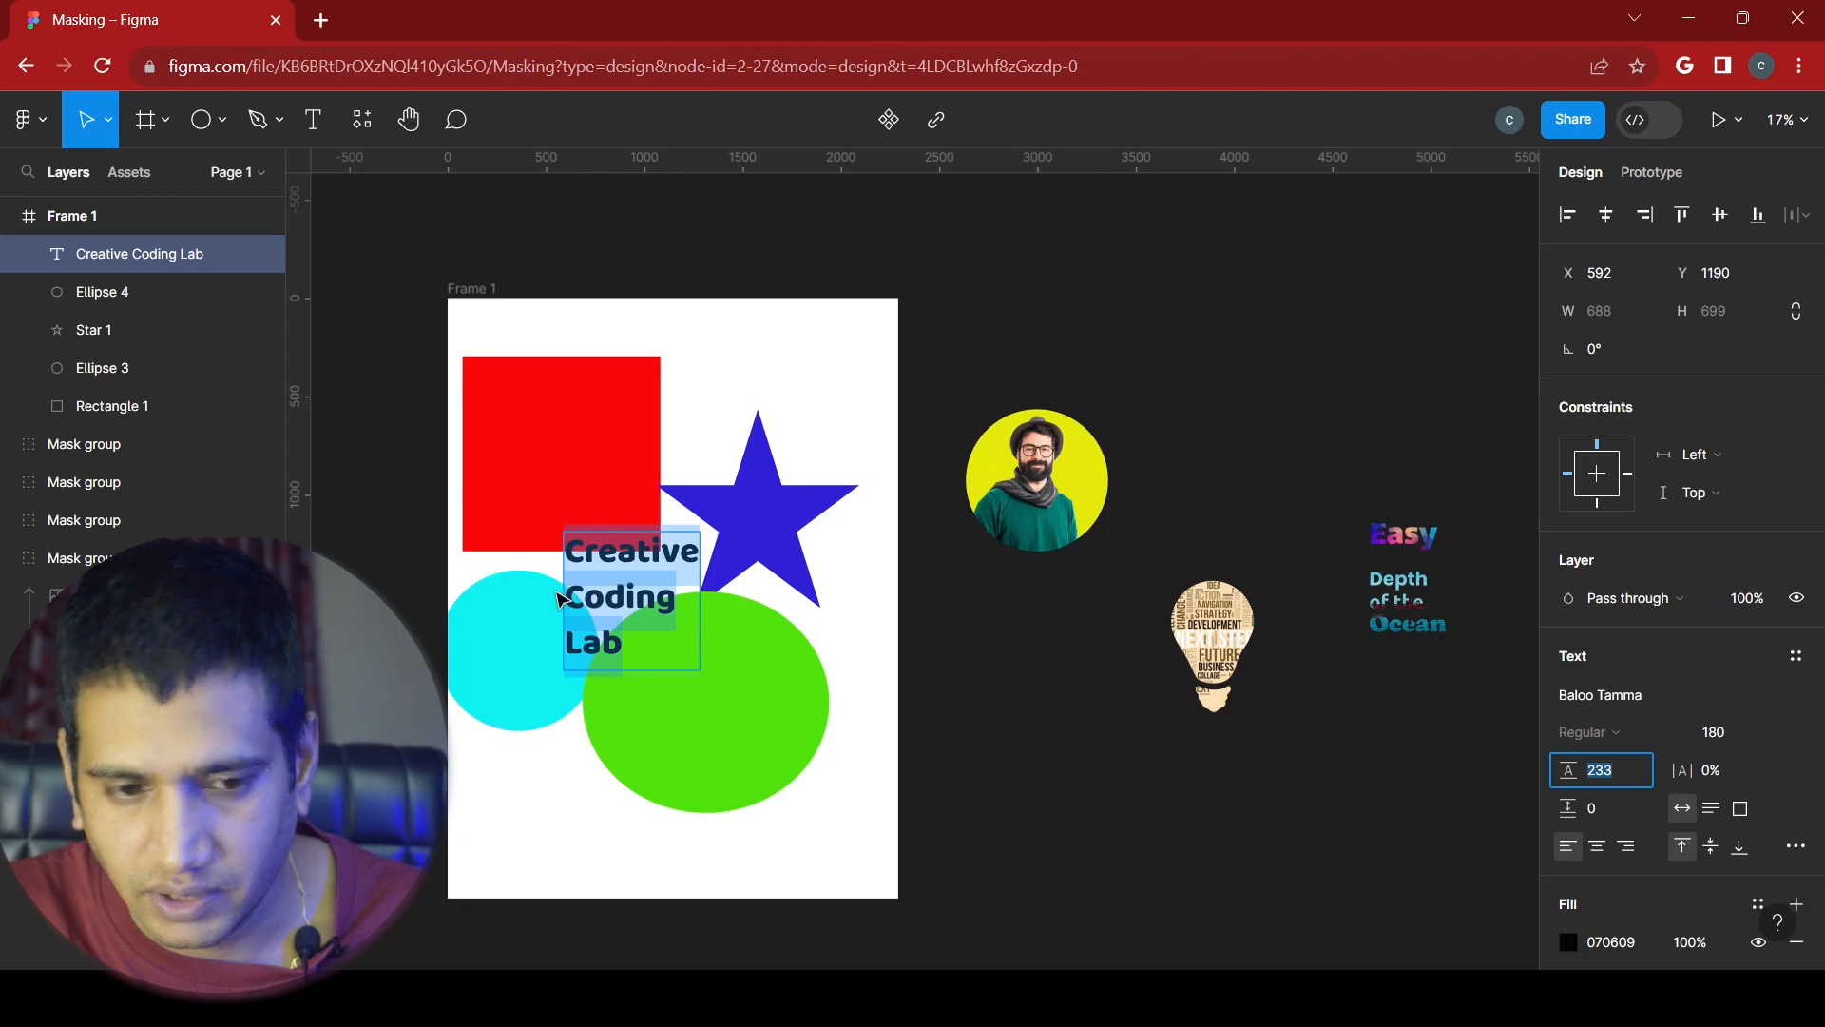
# - Set the font size of the "Creative Coding Lab" text to 200 and finish editing the text
pyautogui.scroll(3, 561, 597)
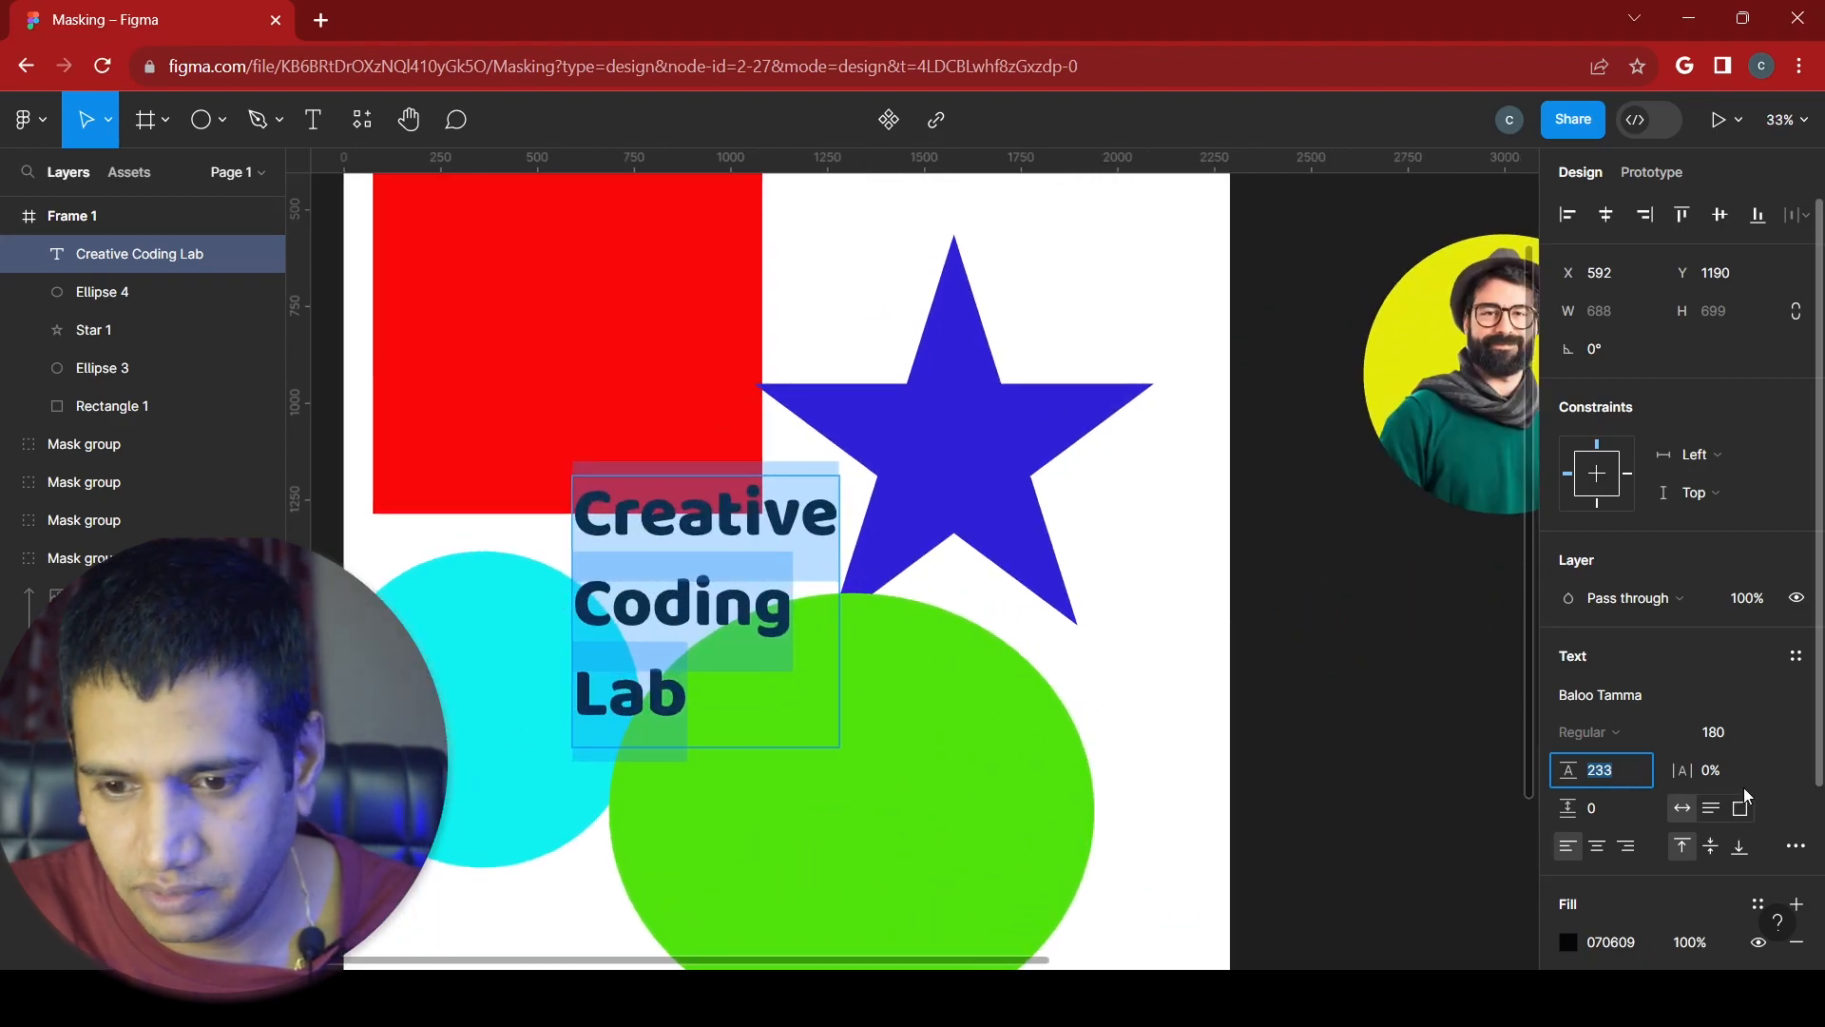
pyautogui.scroll(4, 752, 709)
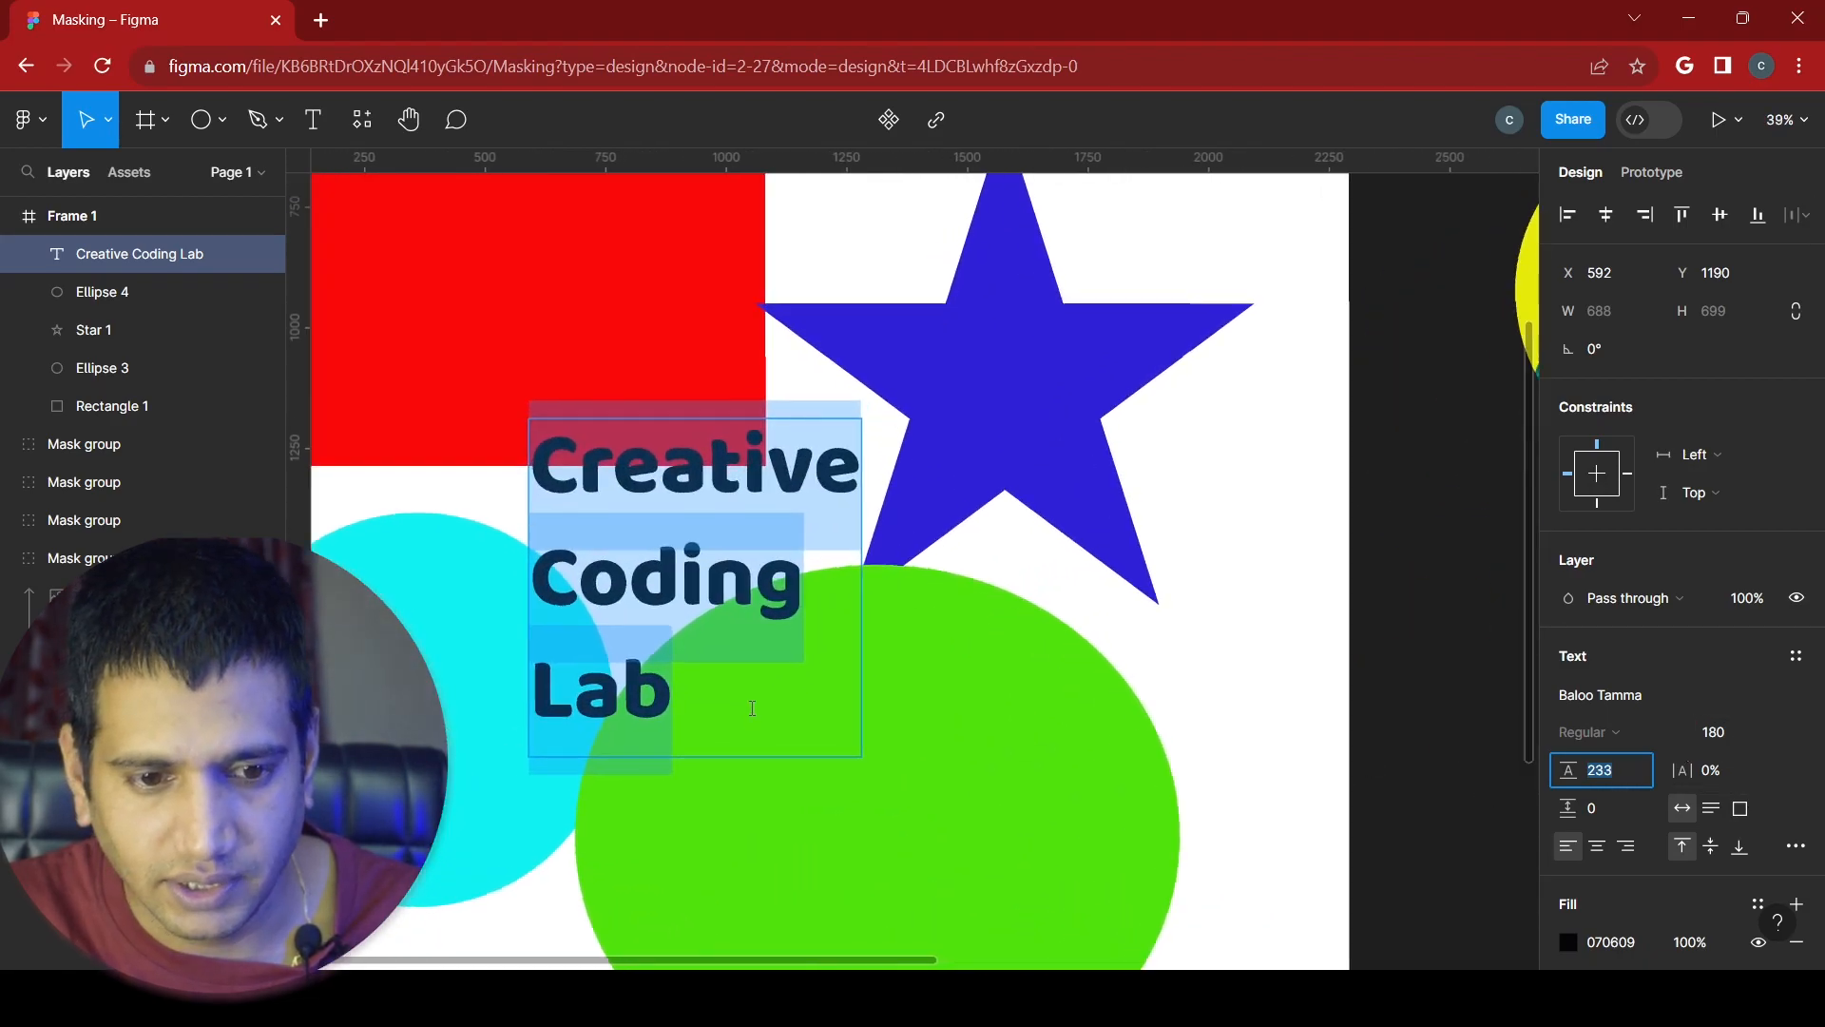
pyautogui.scroll(-2, 752, 709)
pyautogui.click(1741, 739)
pyautogui.write('200')
pyautogui.press('Return')
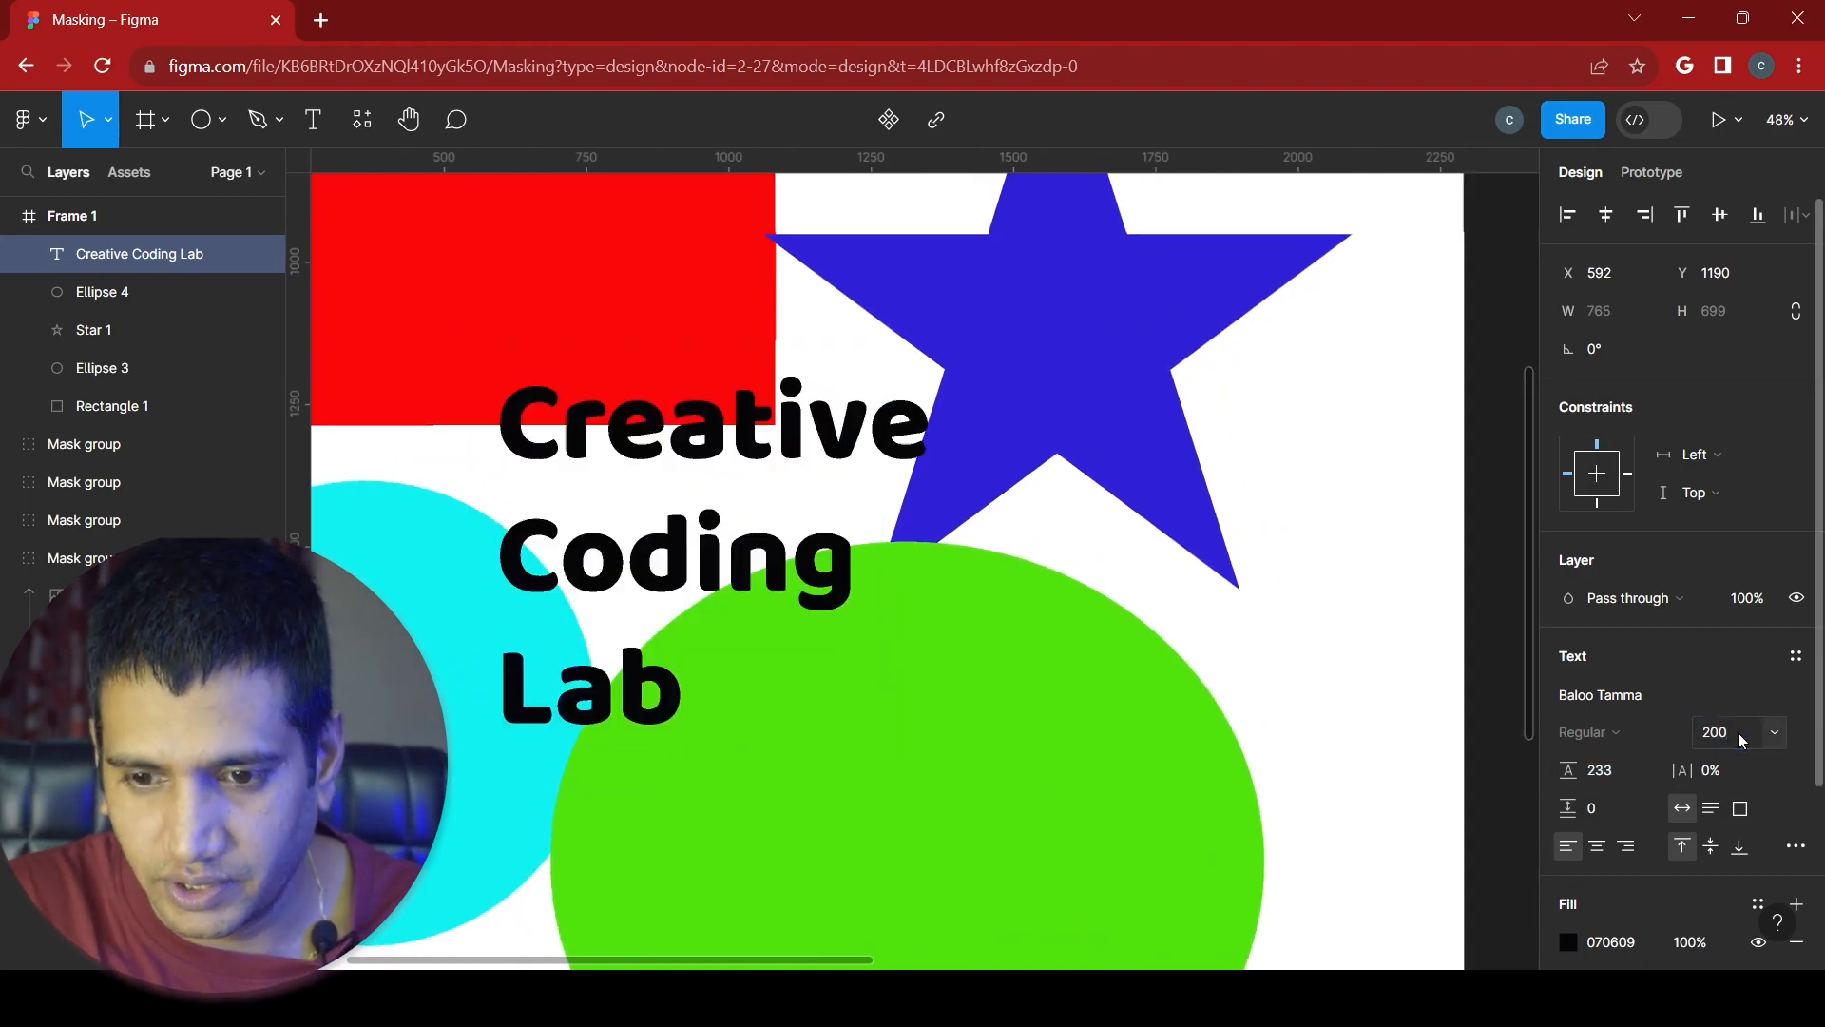
pyautogui.press('Return')
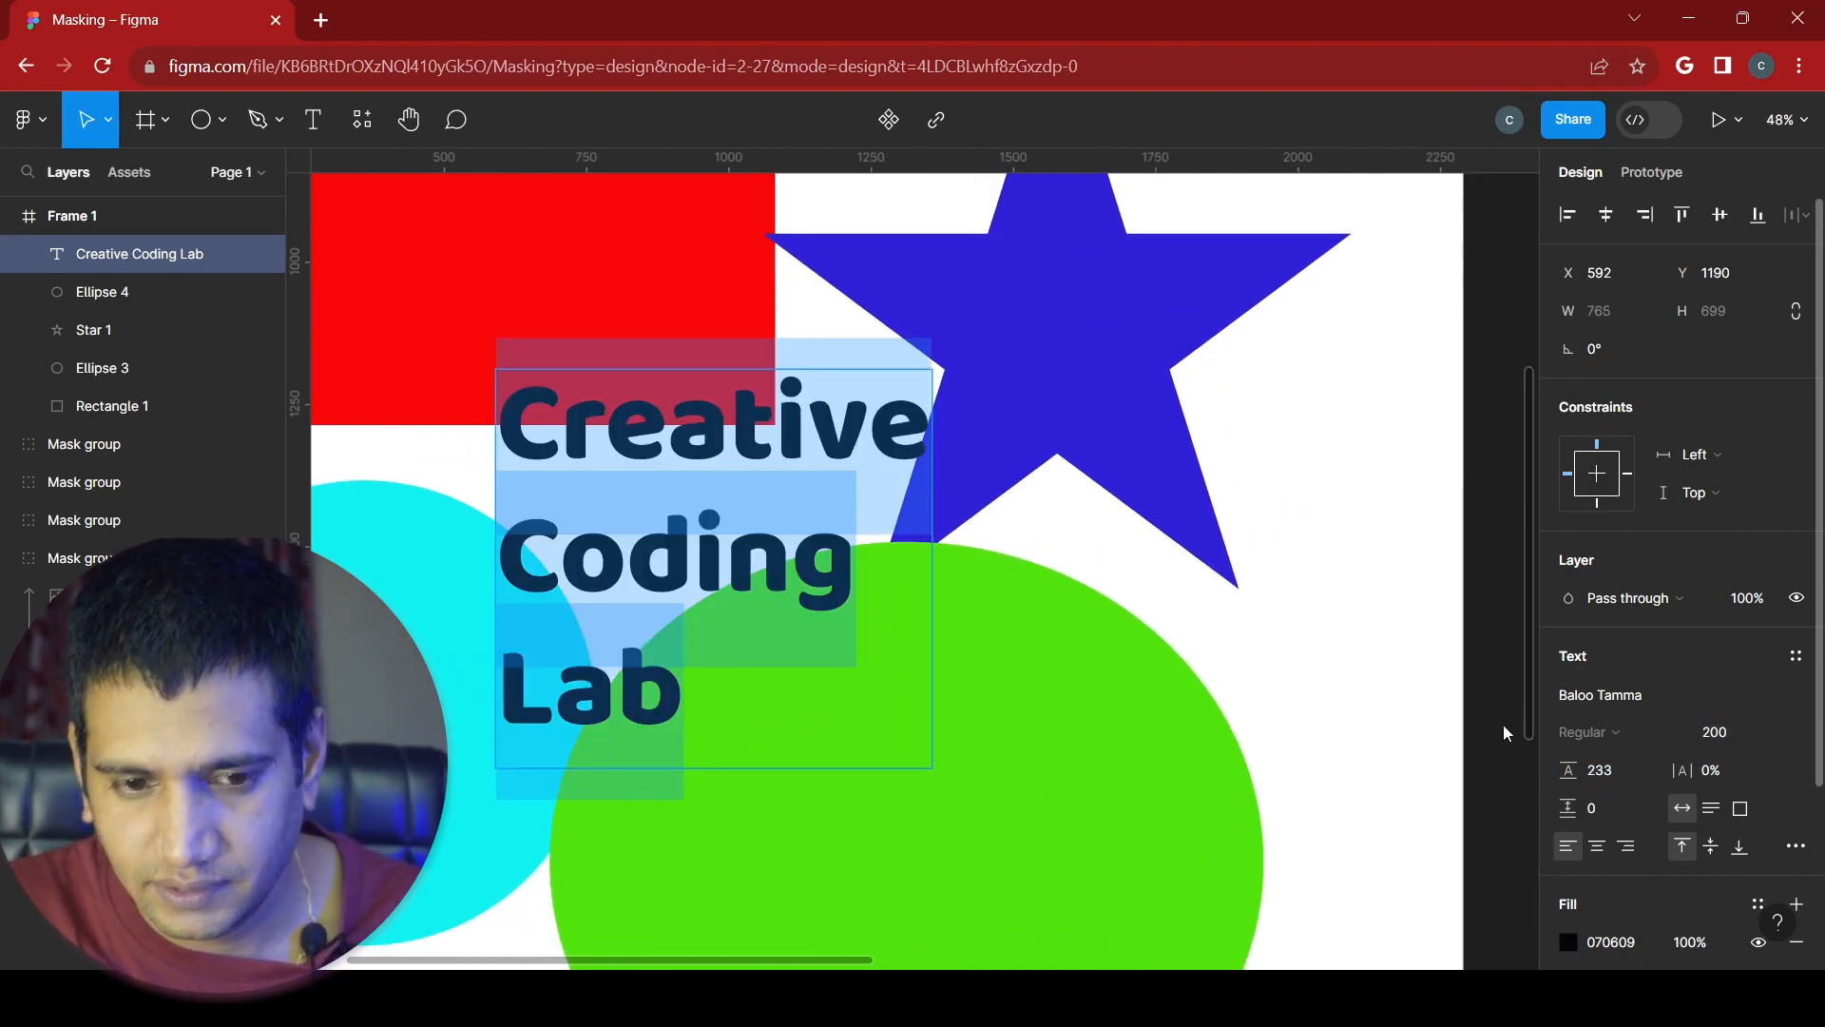
pyautogui.press('Escape')
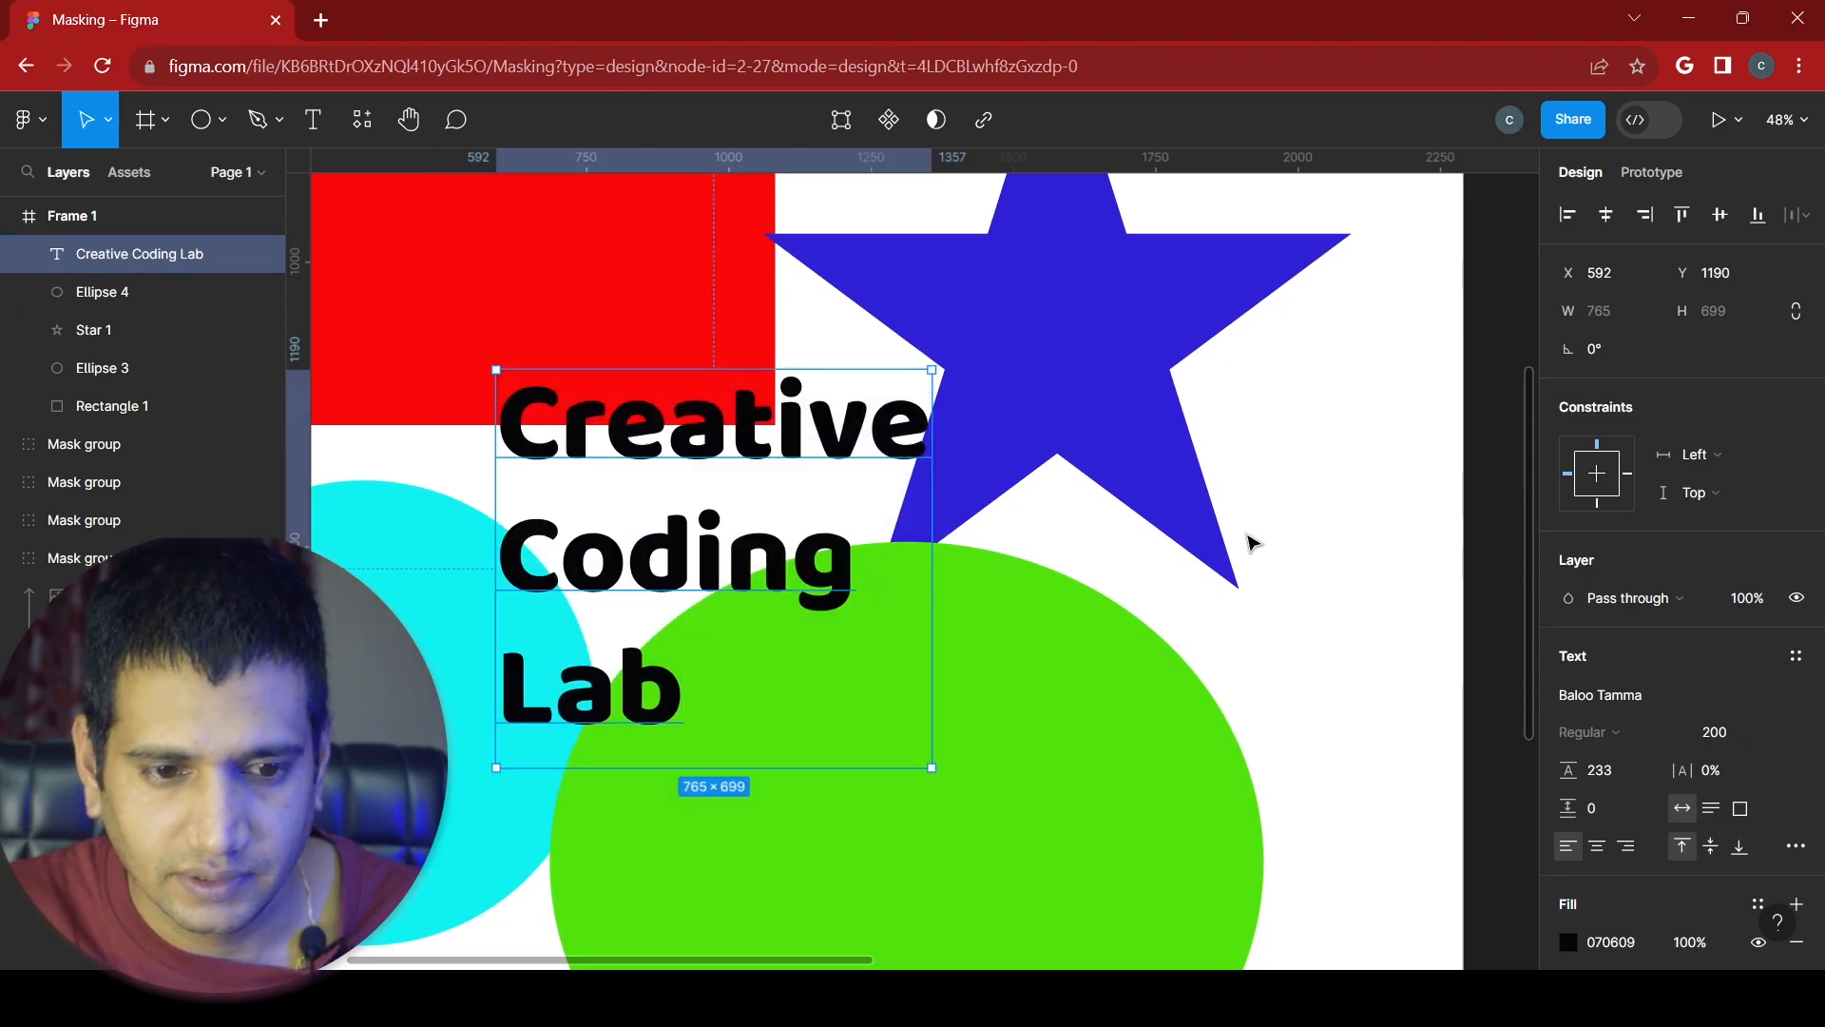
# - Move the text up and left to X 401, Y 956, and shift the green ellipse to lie behind its last two lines
pyautogui.moveTo(670, 490); pyautogui.dragTo(561, 356)
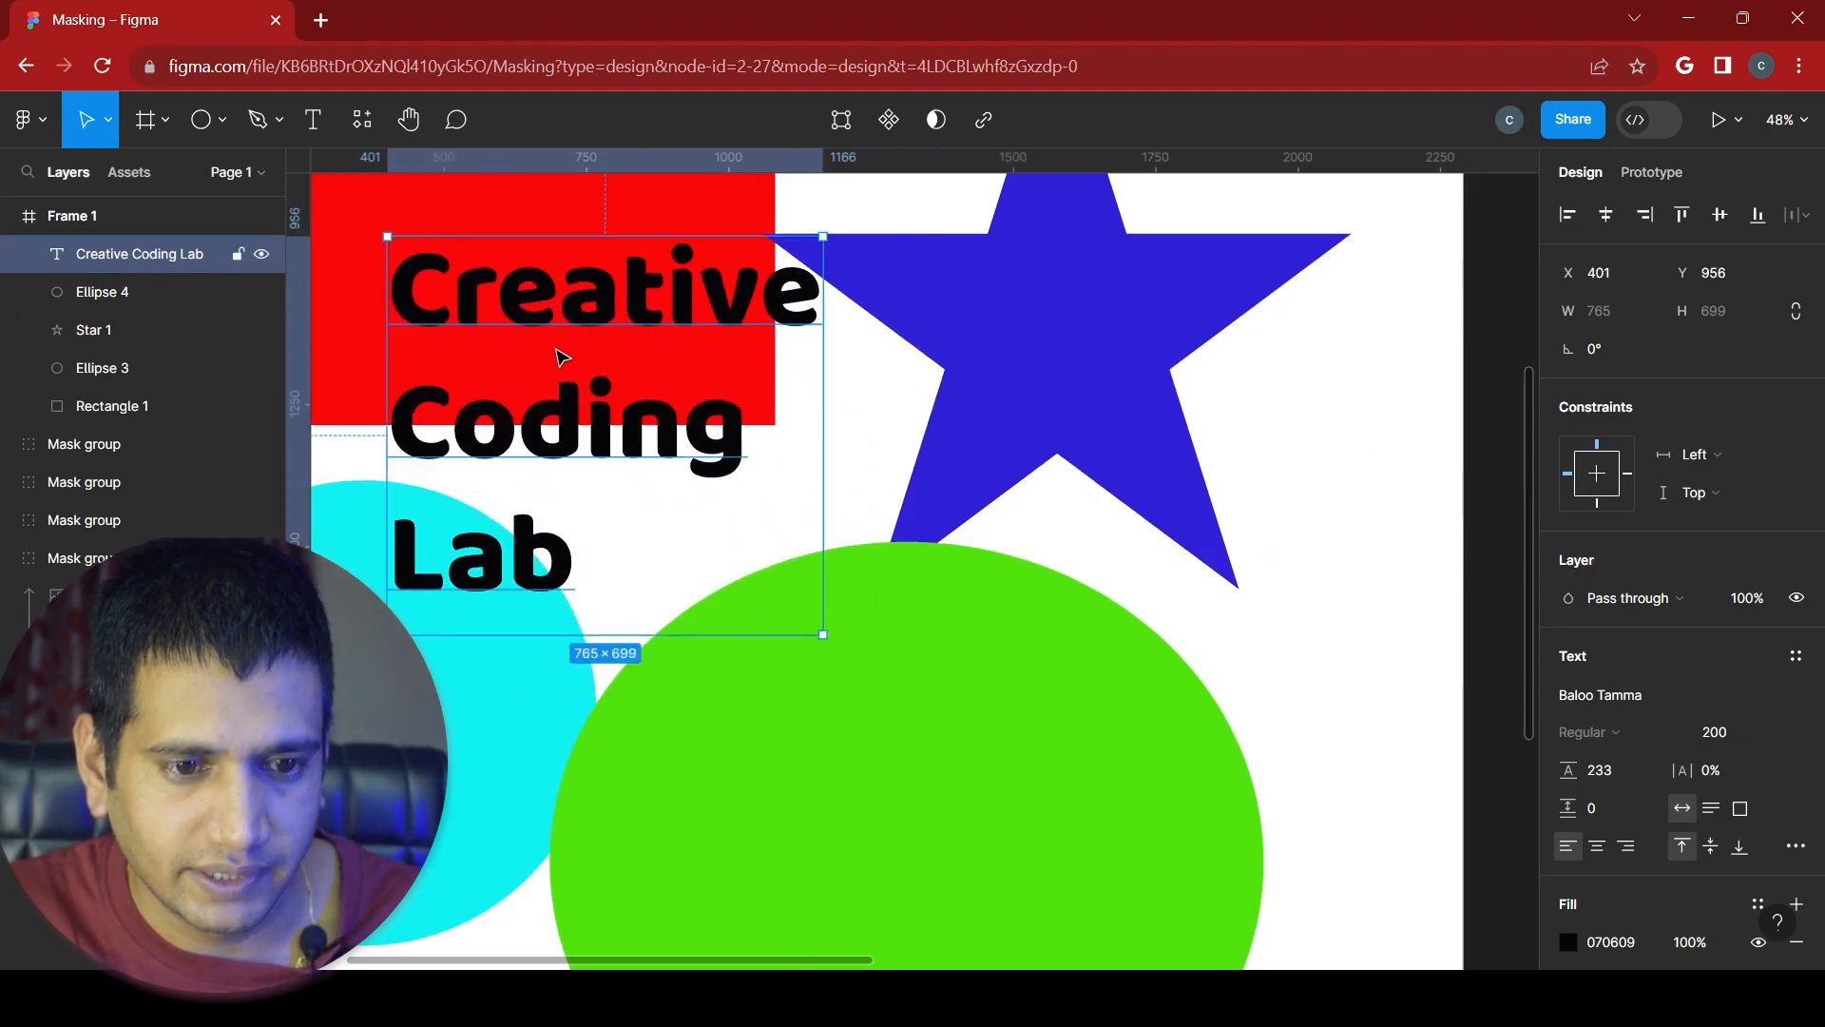
pyautogui.doubleClick(892, 770)
pyautogui.moveTo(858, 703)
pyautogui.mouseDown()
pyautogui.moveTo(847, 717)
pyautogui.moveTo(802, 567)
pyautogui.moveTo(846, 518)
pyautogui.mouseUp()
pyautogui.click(1074, 340)
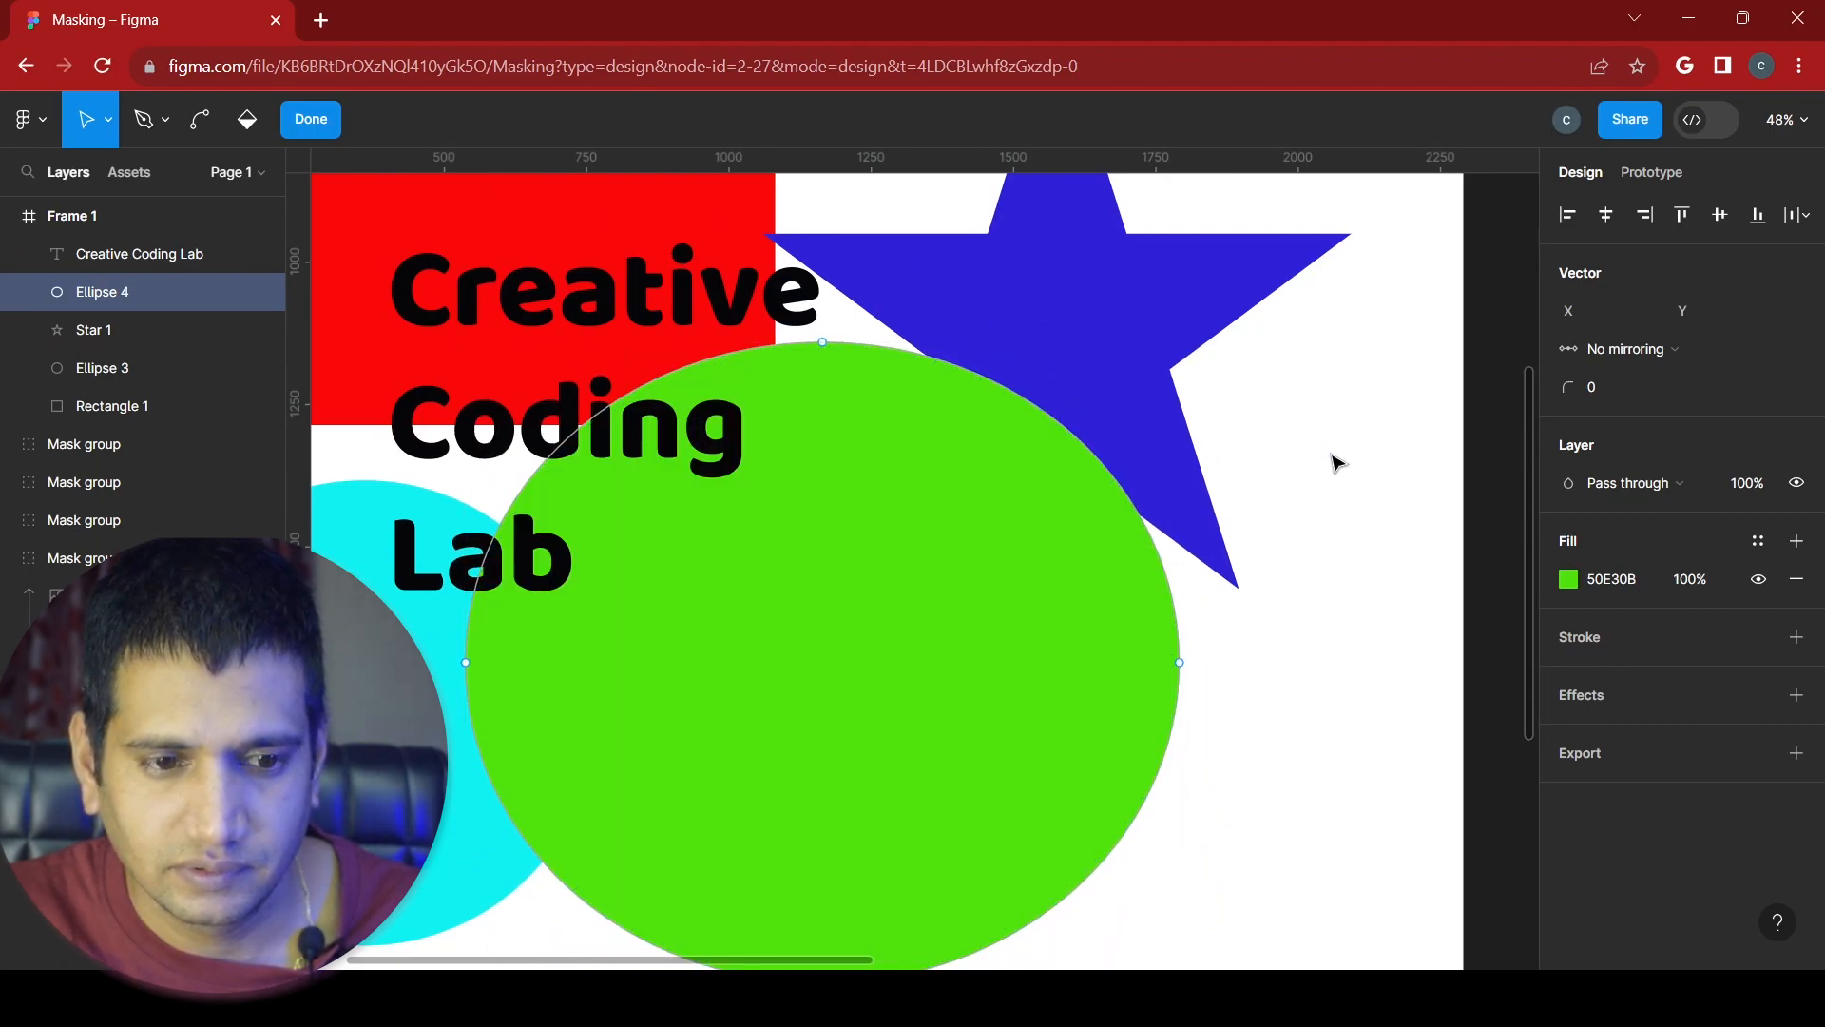
# - Move the blue star left behind the word "Creative", and shift the cyan circle up and slightly right behind "Coding" and "Lab"
pyautogui.click(311, 119)
pyautogui.click(1074, 328)
pyautogui.moveTo(1124, 260); pyautogui.dragTo(944, 269)
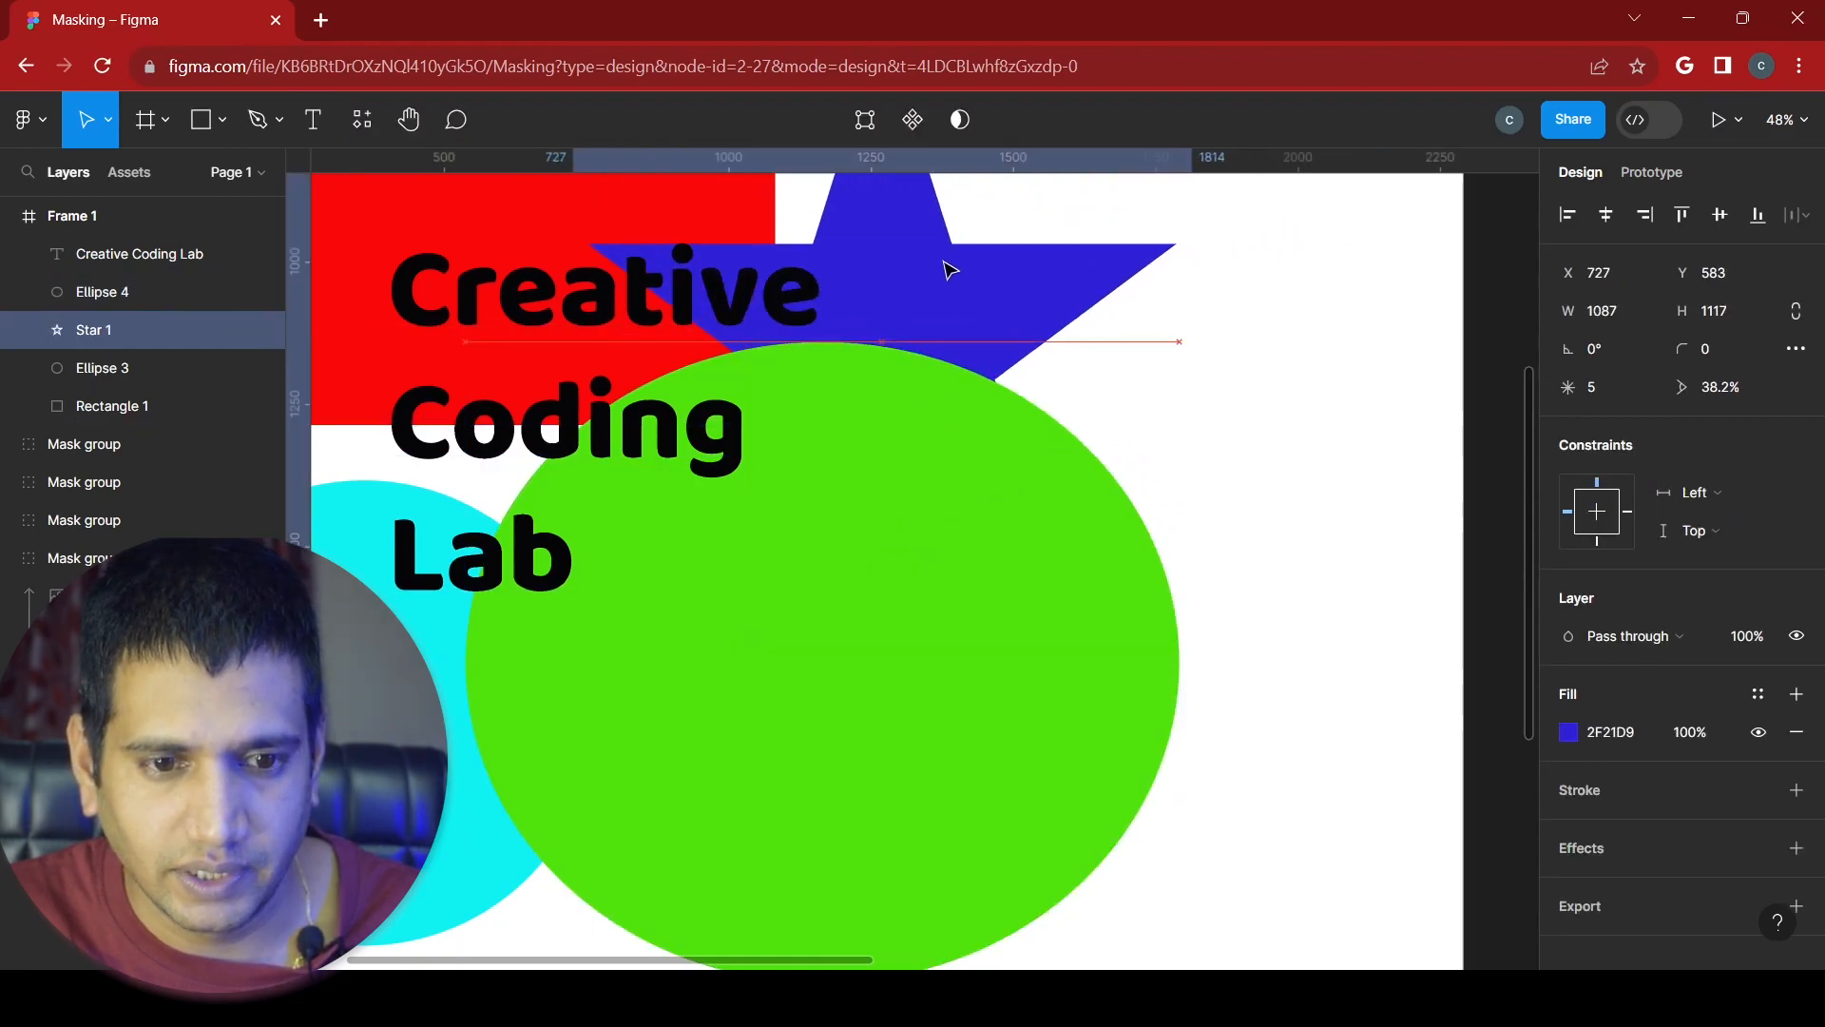
pyautogui.click(102, 368)
pyautogui.moveTo(414, 788); pyautogui.dragTo(443, 672)
pyautogui.click(1360, 624)
# - Send the "Creative Coding Lab" text to the back, behind all the coloured shapes
pyautogui.scroll(-5, 1360, 629)
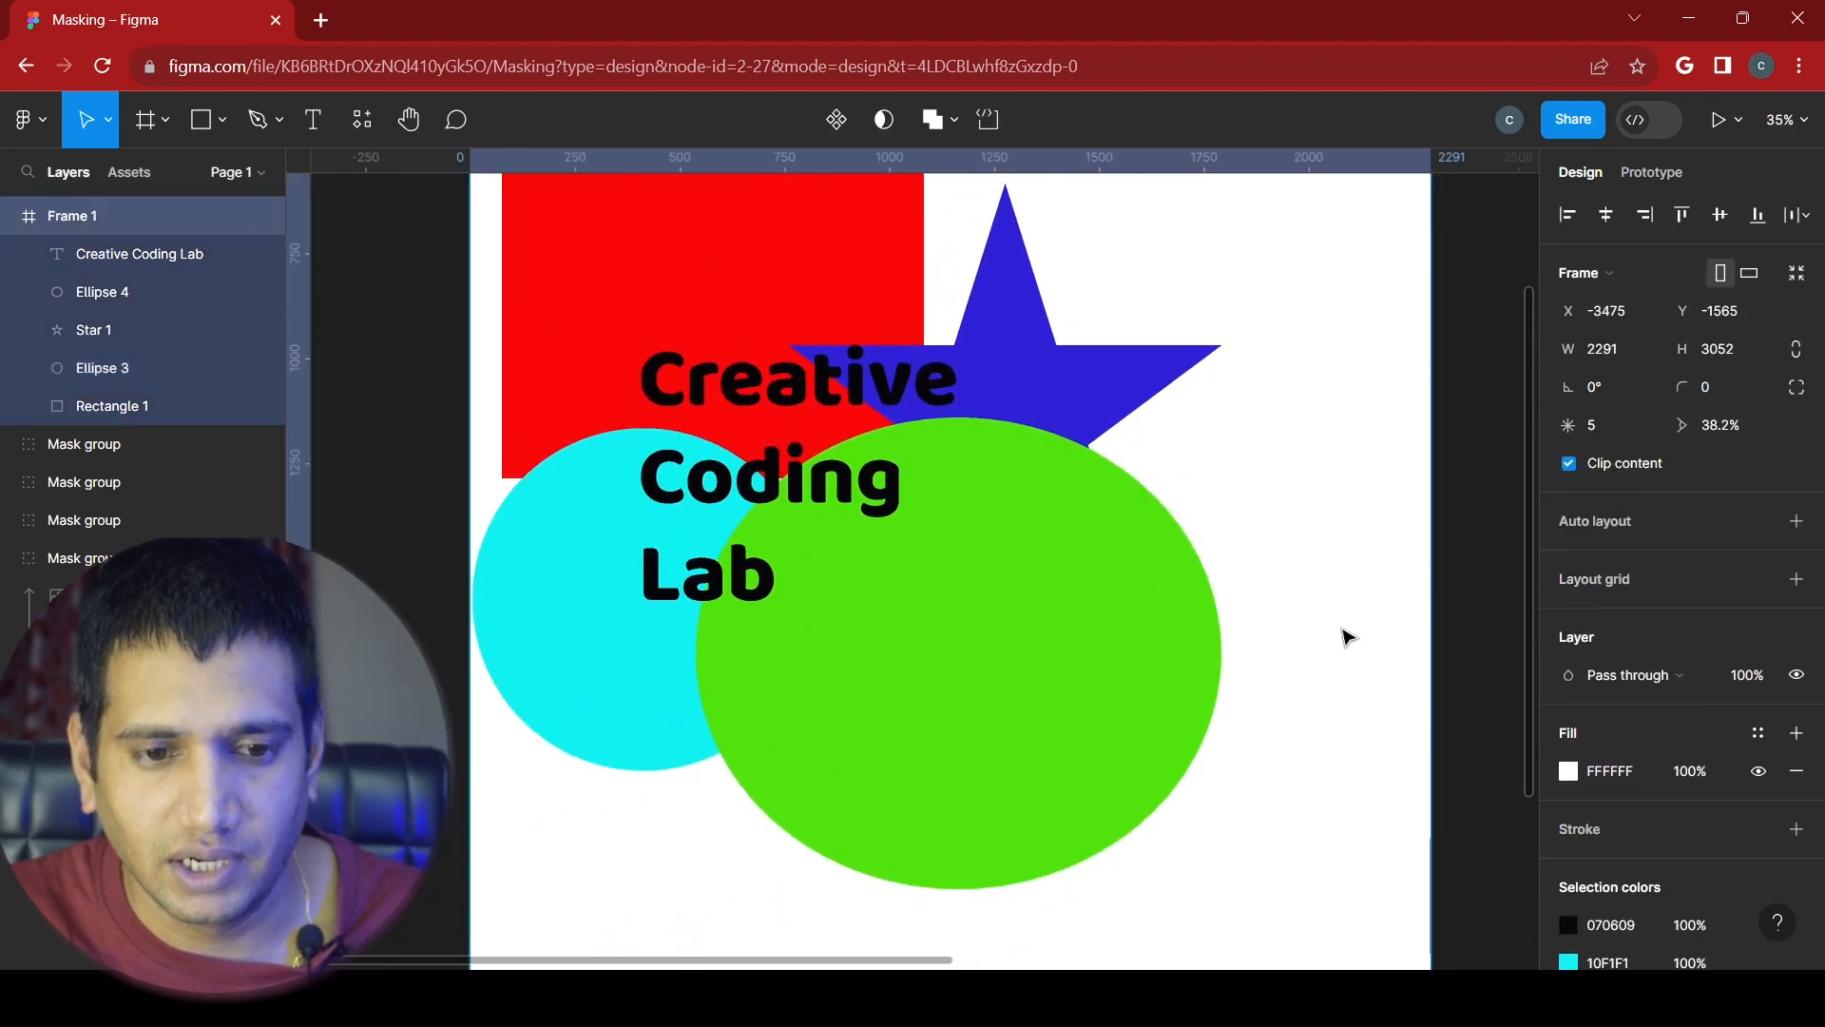
pyautogui.click(132, 257)
pyautogui.rightClick(834, 454)
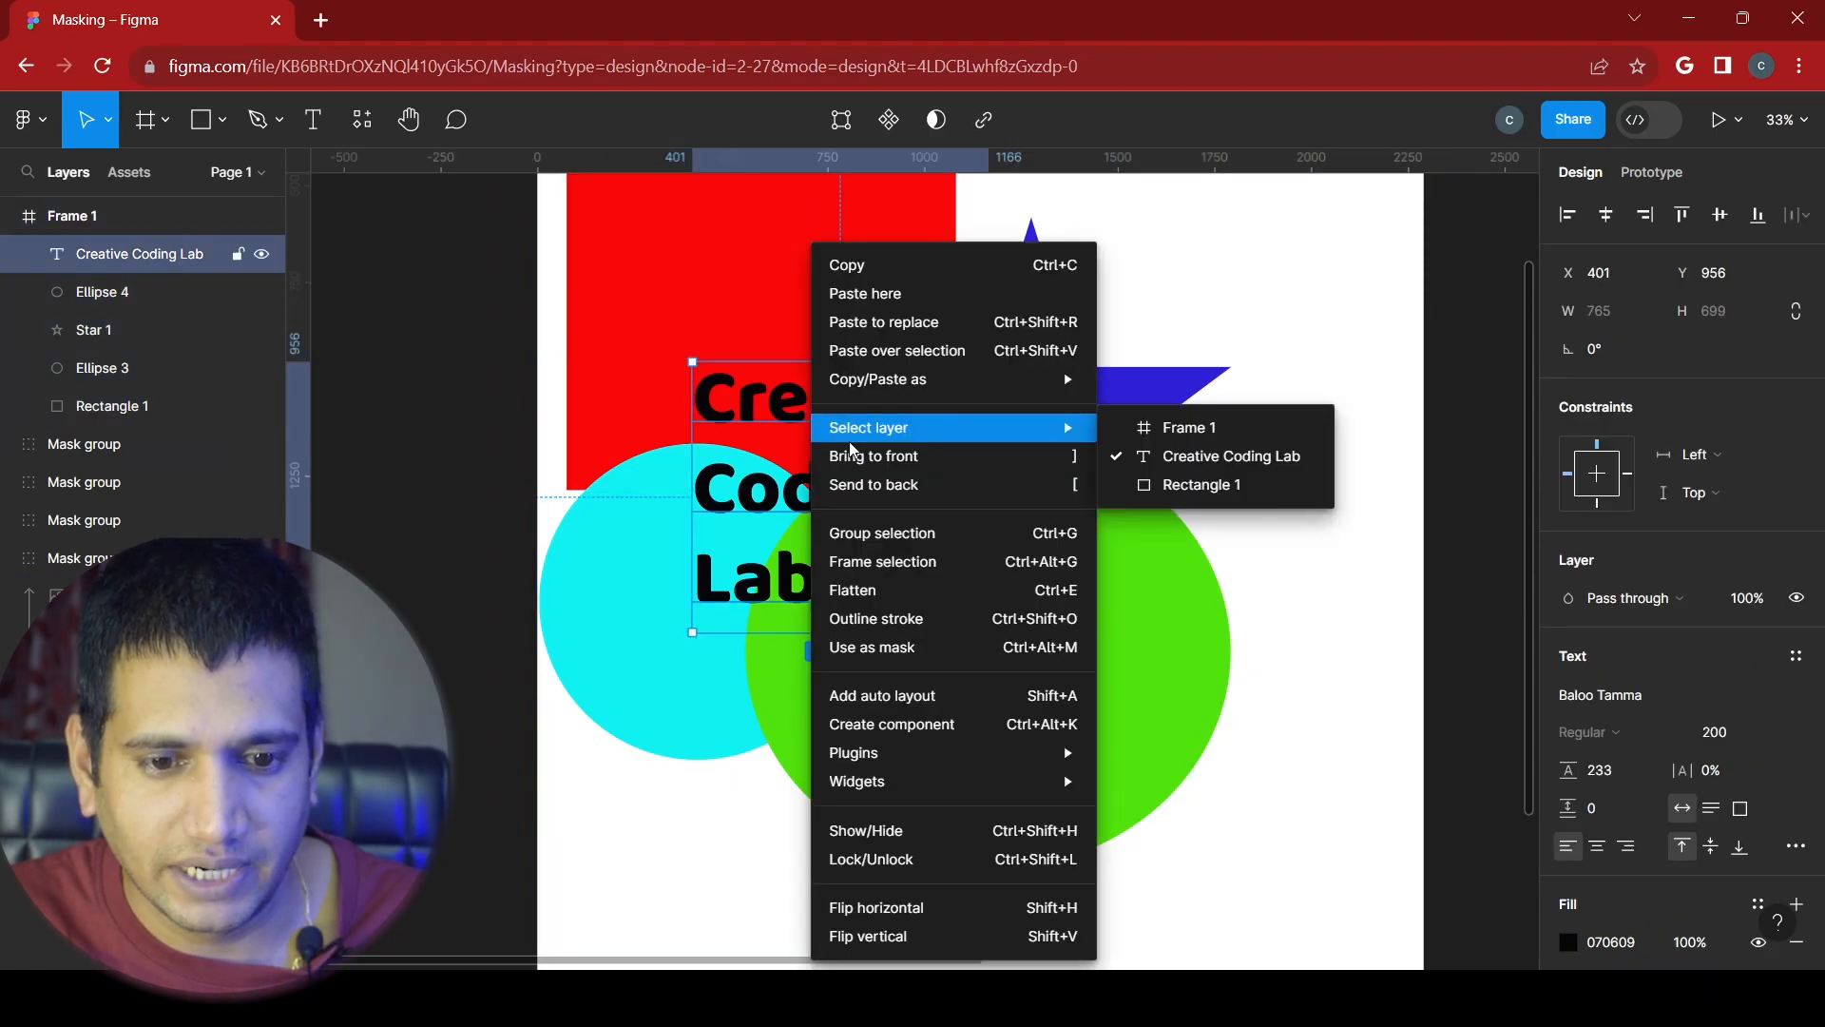
pyautogui.click(884, 484)
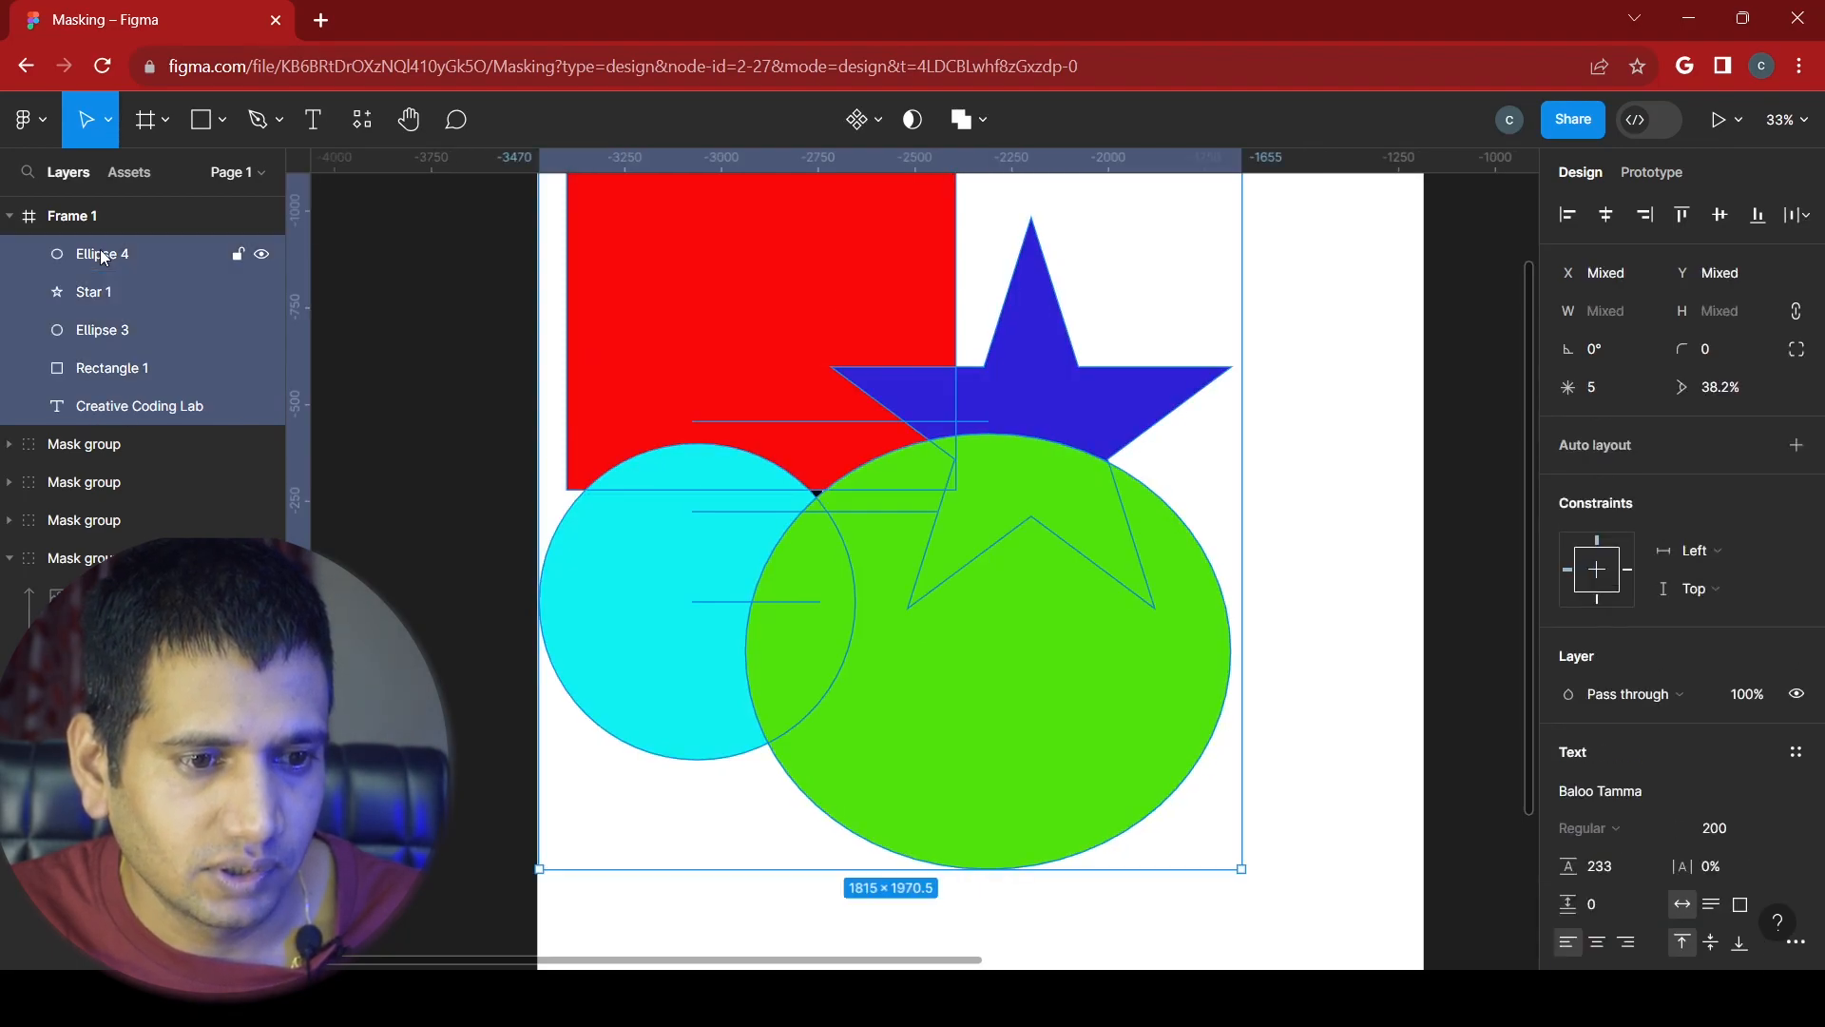
# - Use the "Creative Coding Lab" text as a mask for the red rectangle, blue star and both ellipses, and inspect the result
pyautogui.click(920, 125)
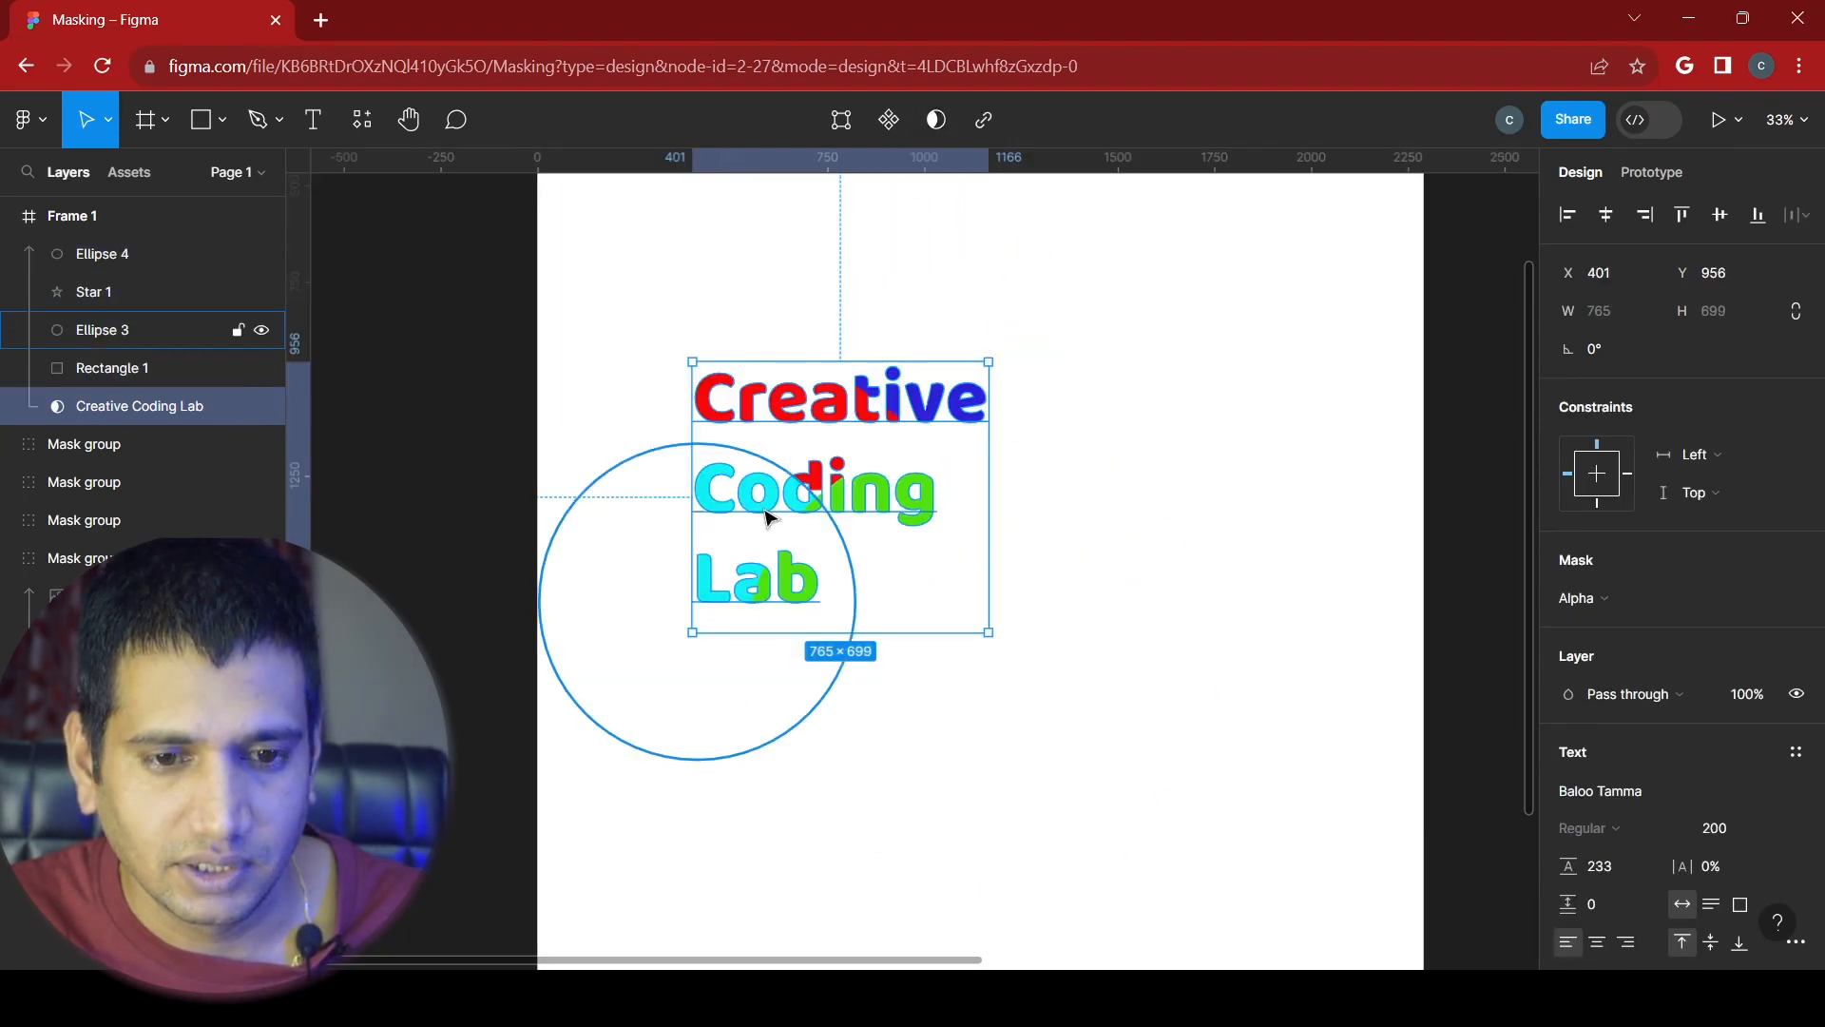
pyautogui.scroll(5, 751, 494)
pyautogui.click(1288, 503)
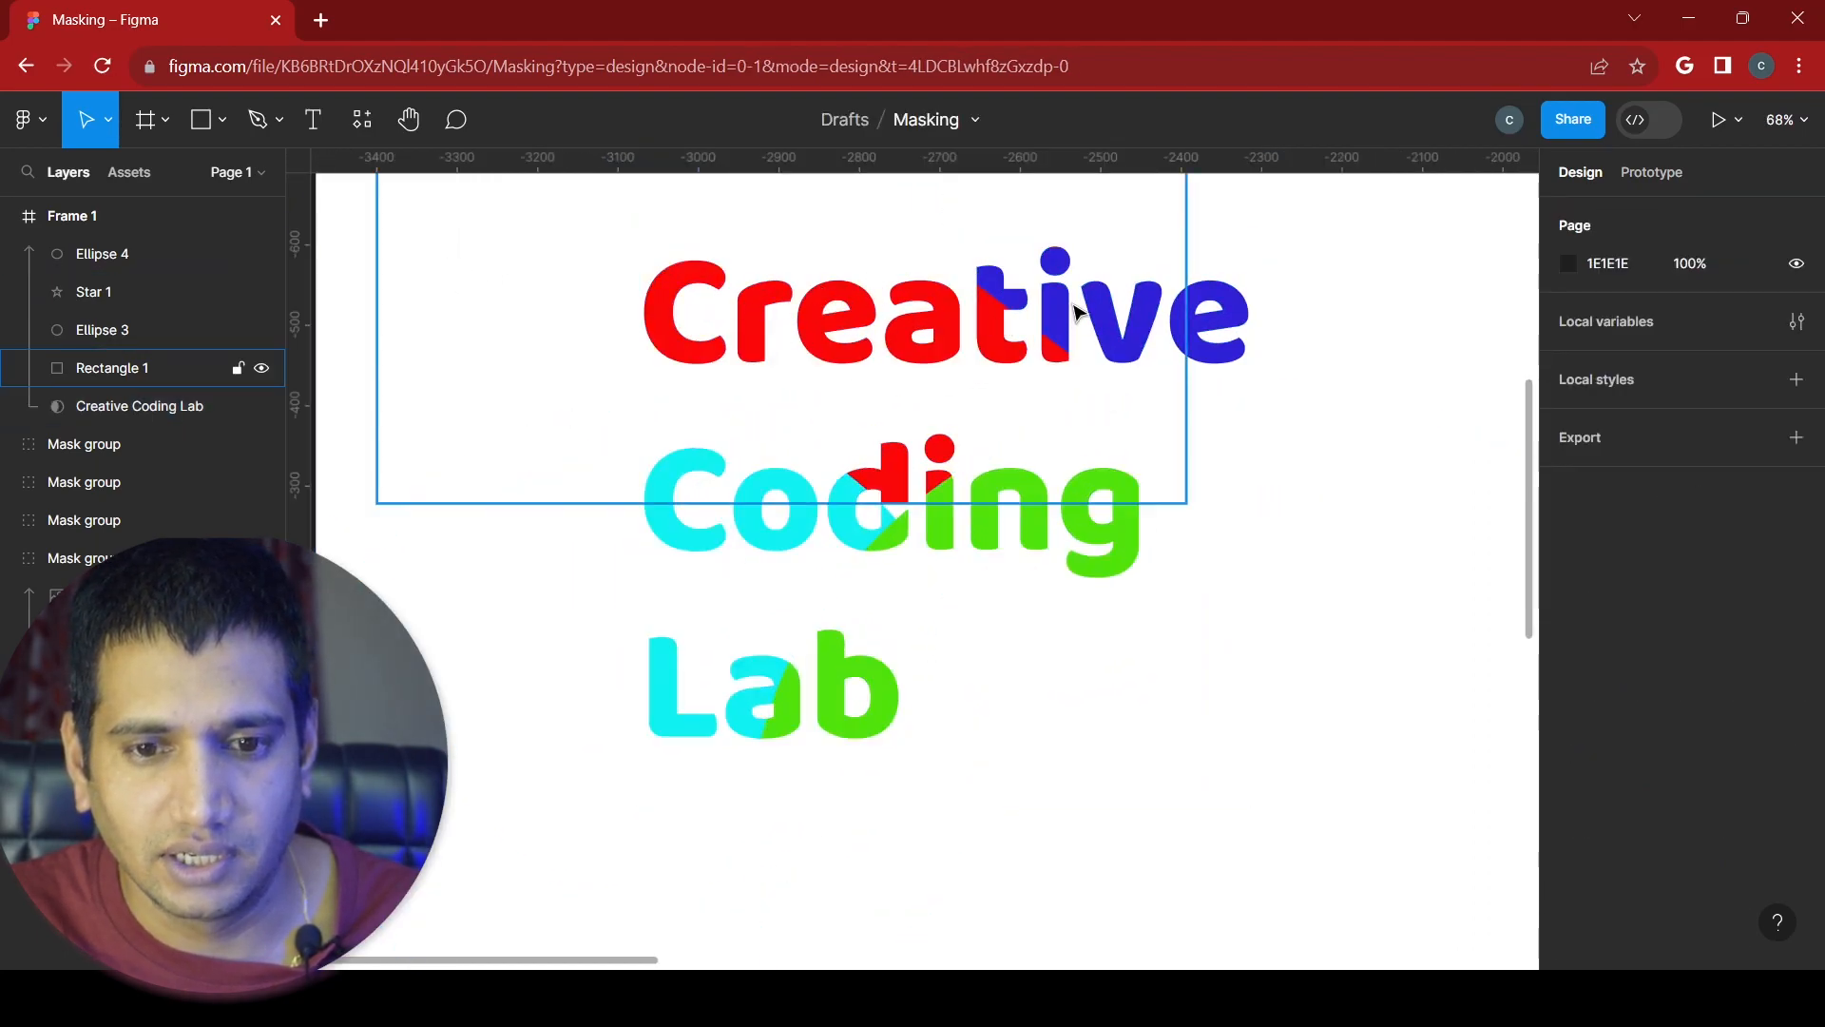
pyautogui.scroll(-3, 986, 577)
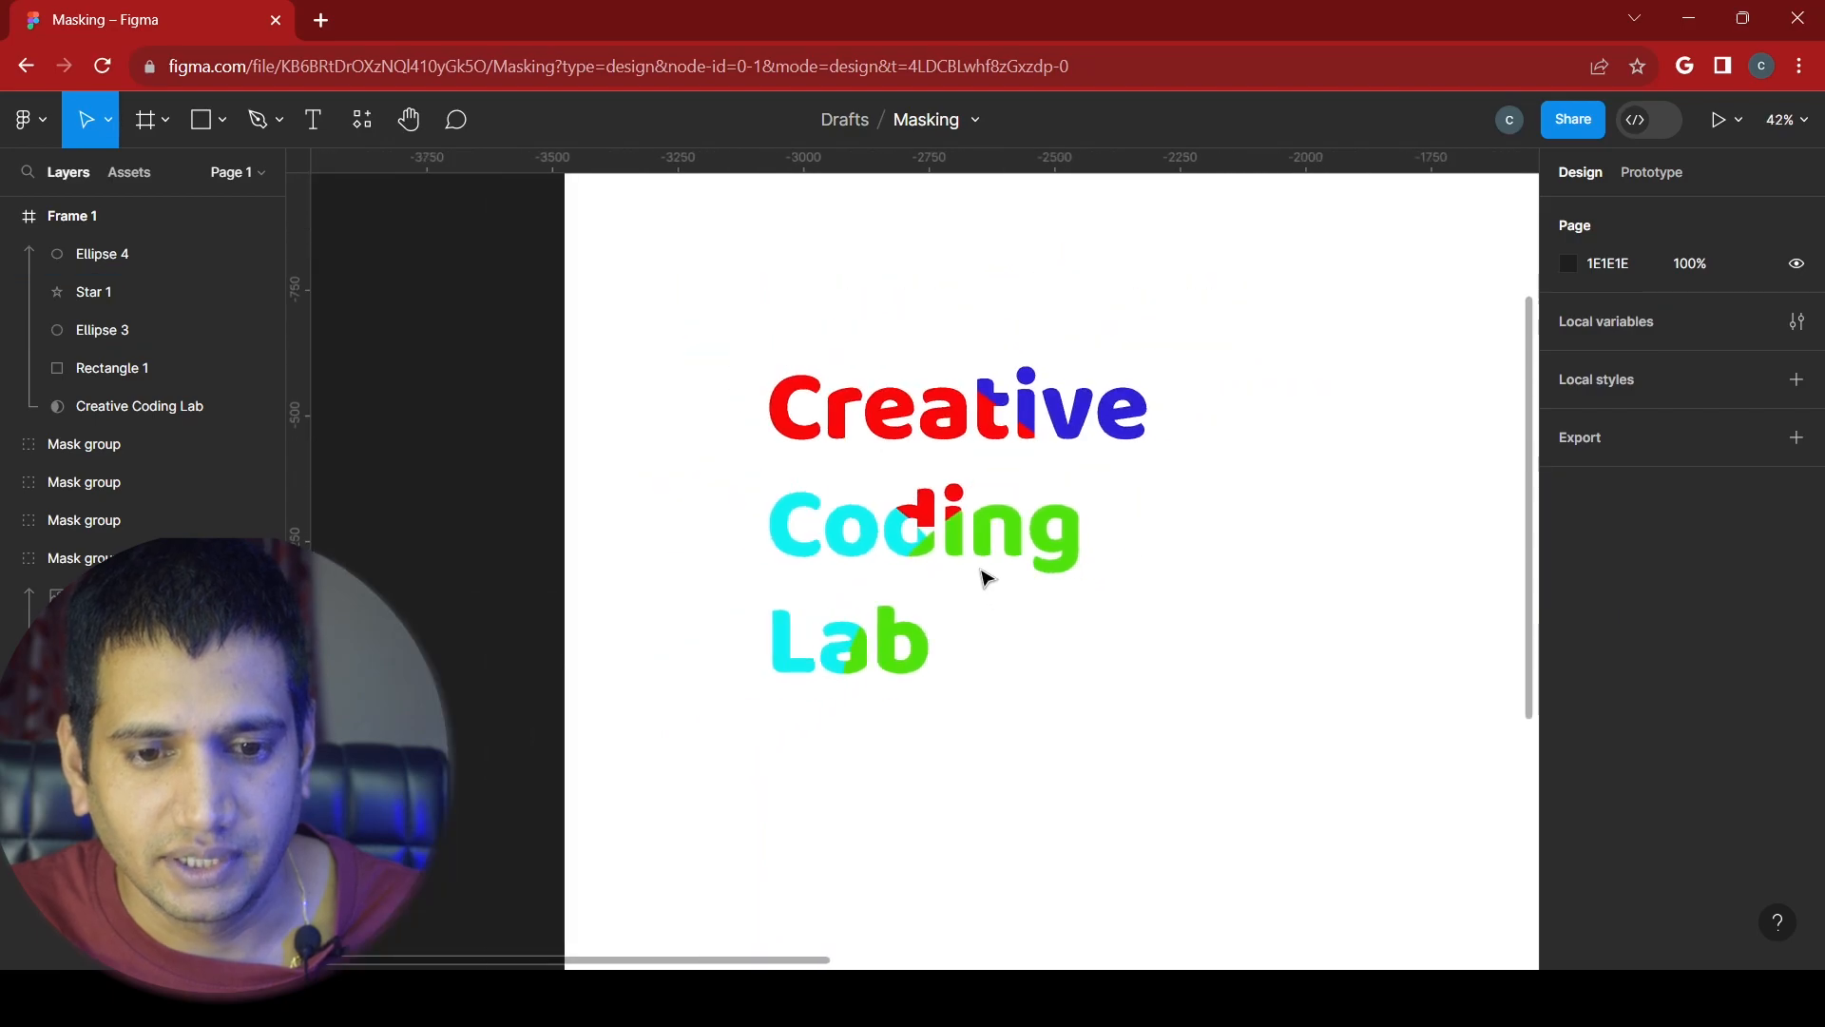
pyautogui.scroll(-2, 986, 577)
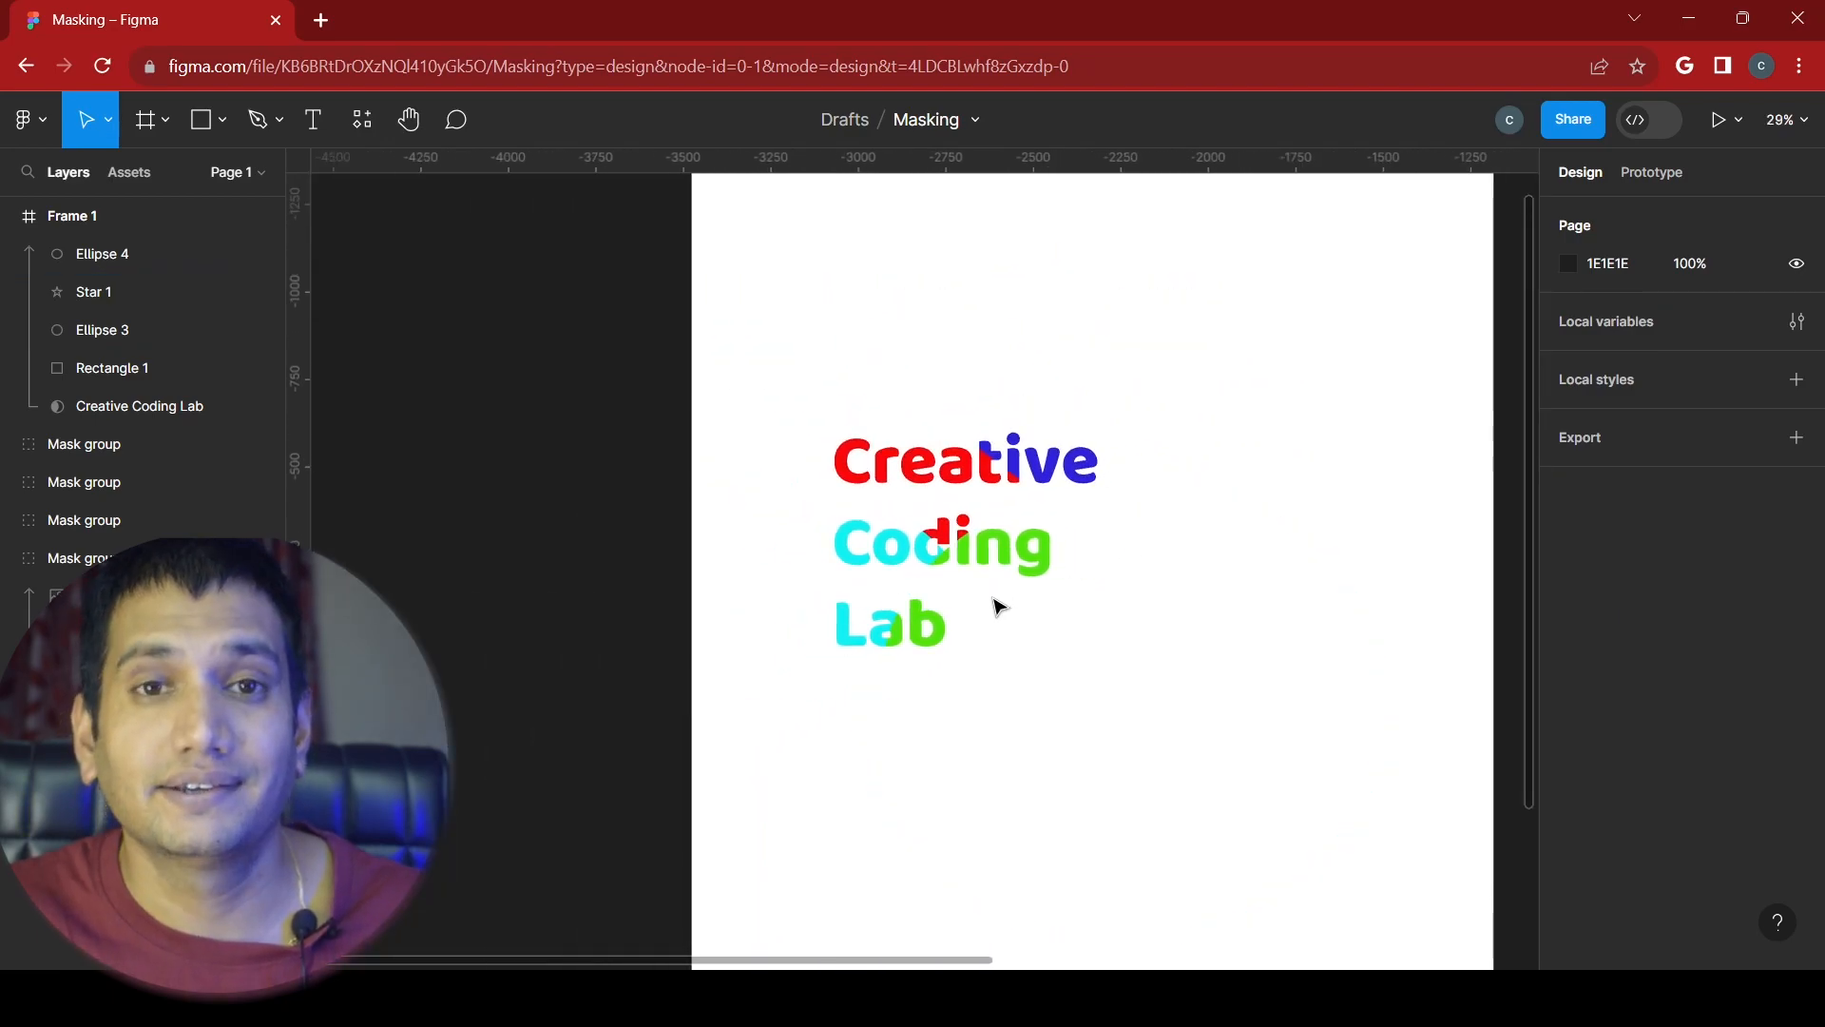